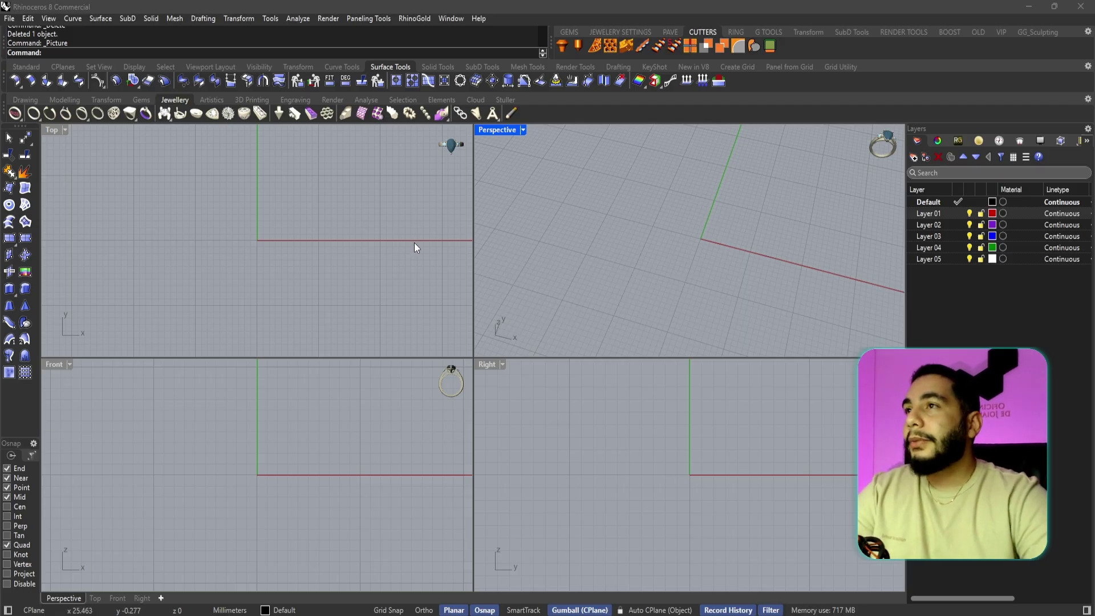
{"action": "left_click", "coordinate": [391, 68]}
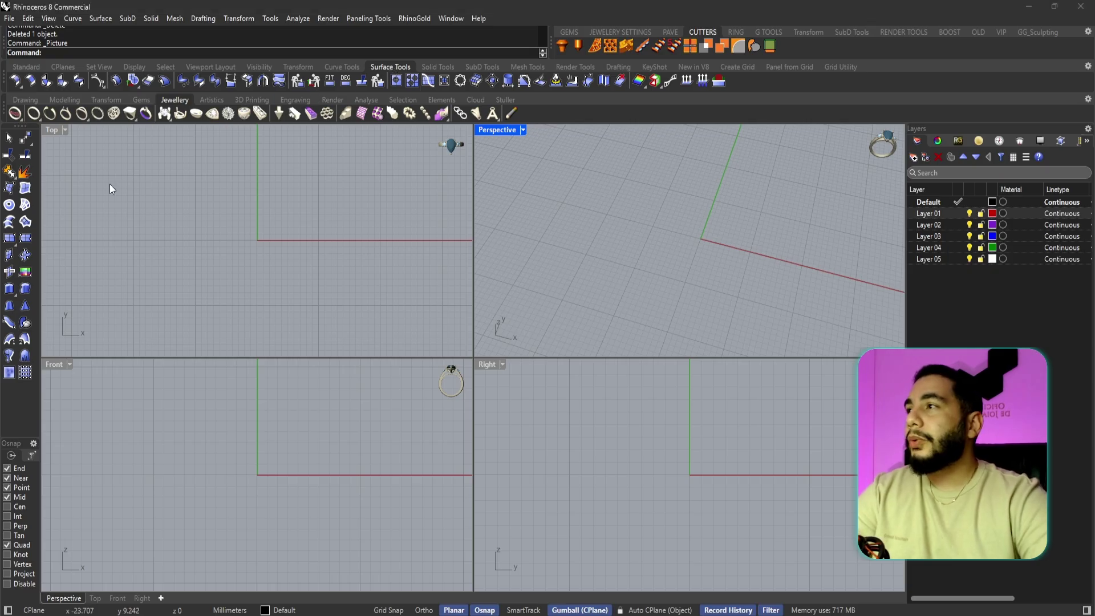
{"action": "left_click", "coordinate": [23, 277]}
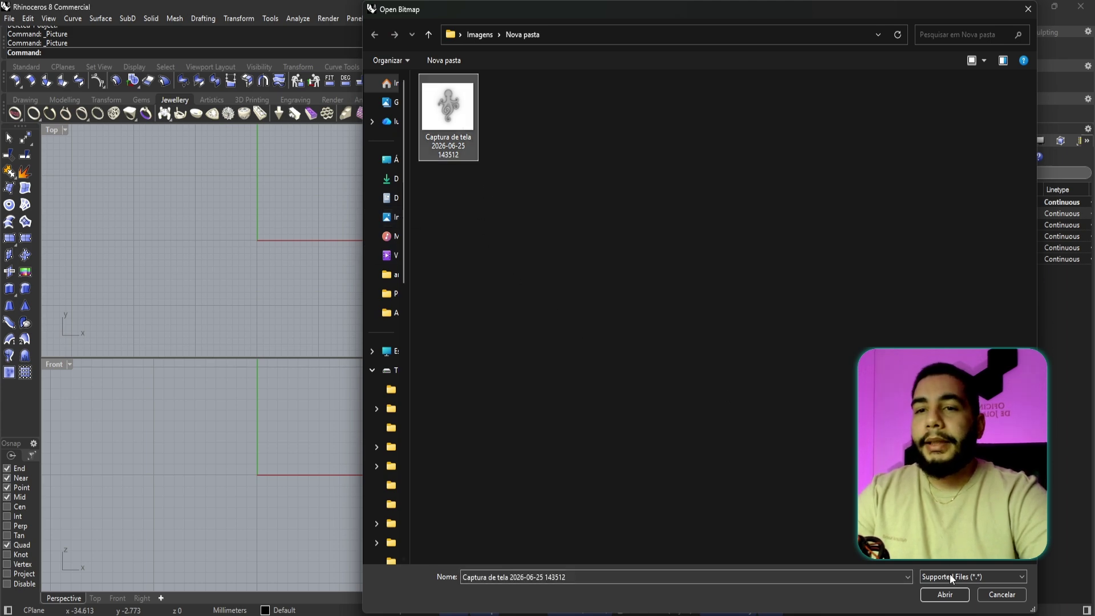
{"action": "left_click", "coordinate": [943, 593]}
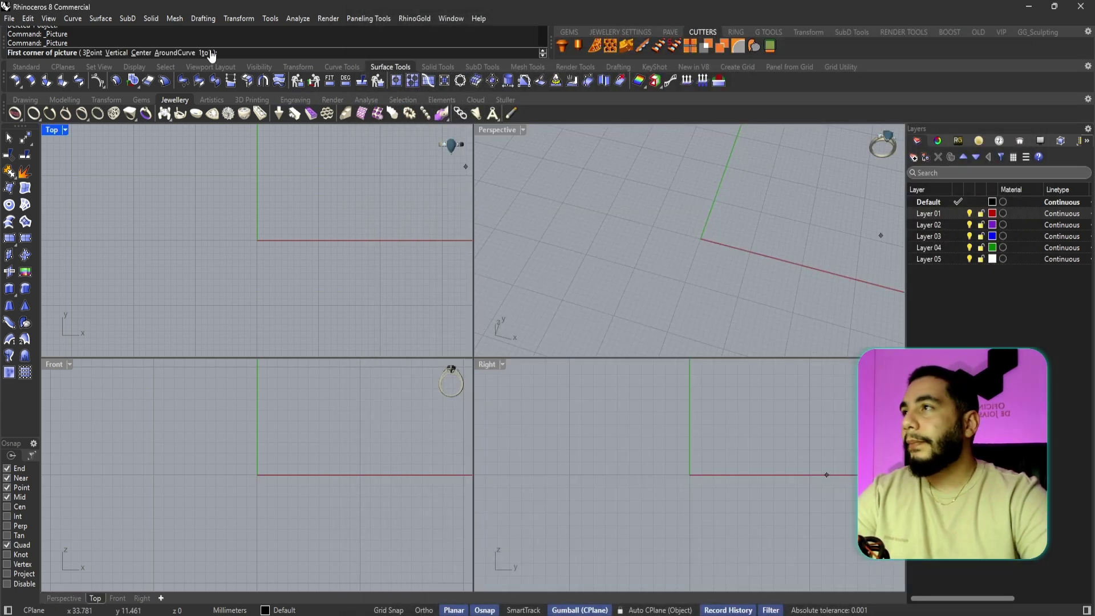
{"action": "left_click", "coordinate": [141, 53]}
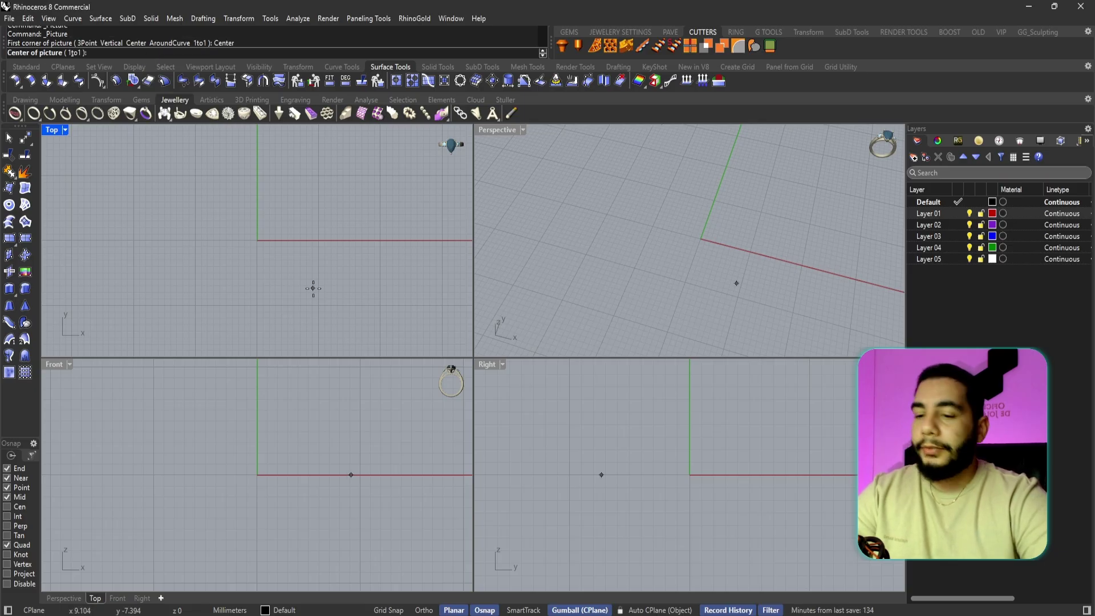
{"action": "type", "text": "0"}
{"action": "key", "text": "Return"}
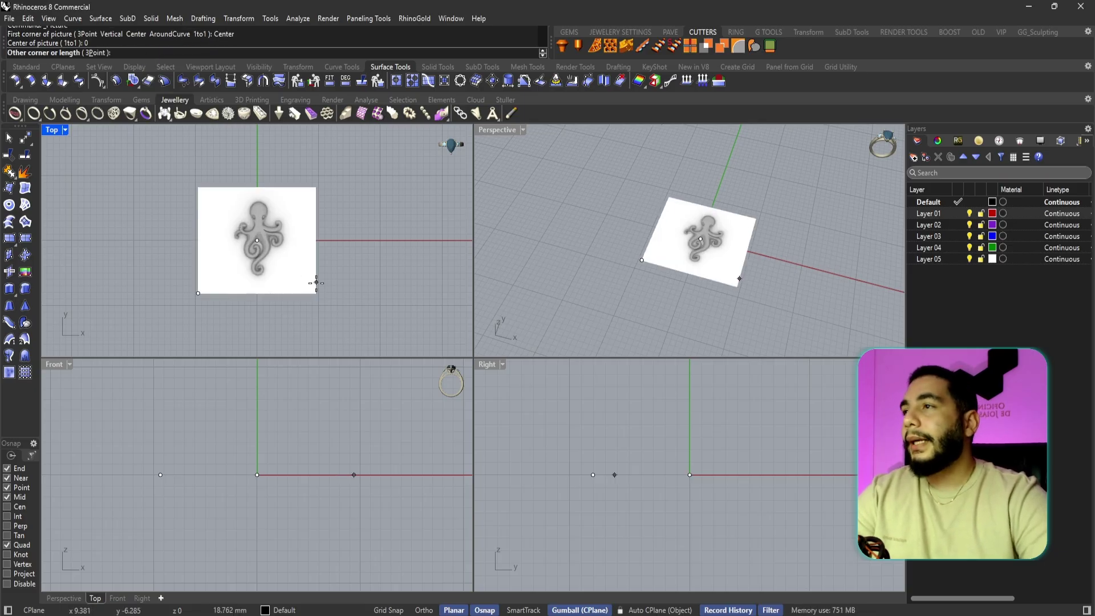
{"action": "left_click", "coordinate": [384, 330]}
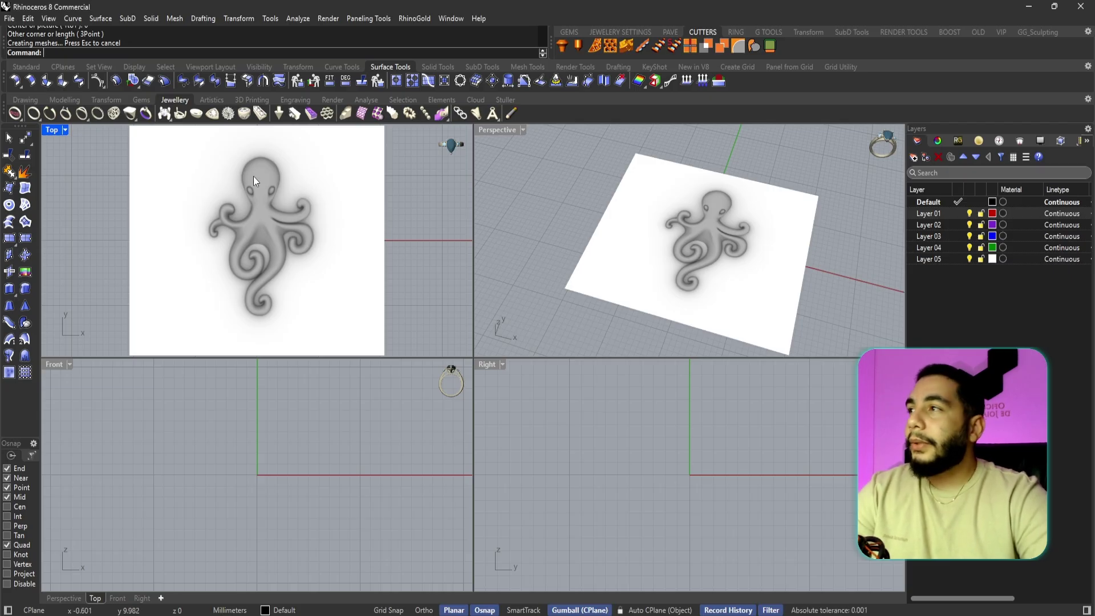
- Move the octopus picture to Layer 01
{"action": "scroll", "coordinate": [253, 176], "scroll_direction": "down", "scroll_amount": 4}
{"action": "left_click", "coordinate": [312, 218]}
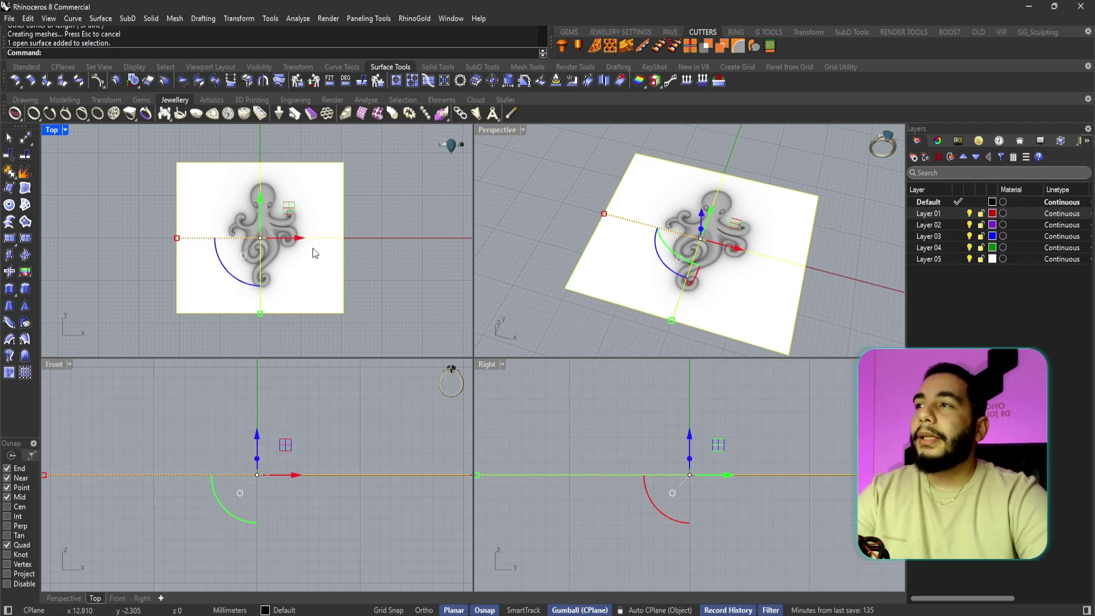
{"action": "right_click", "coordinate": [949, 214]}
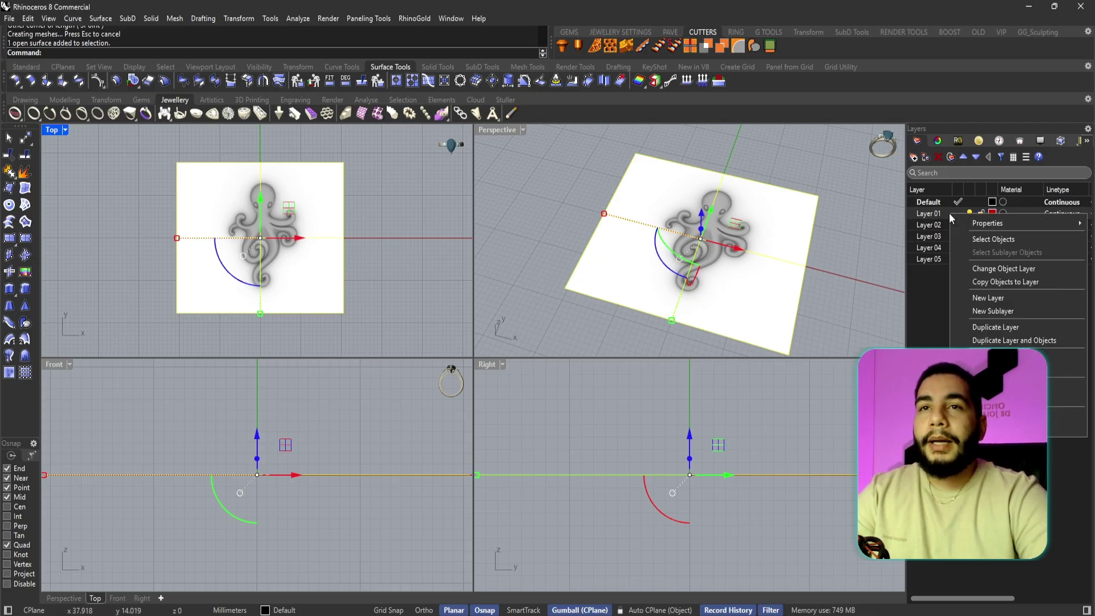
{"action": "left_click", "coordinate": [1014, 269]}
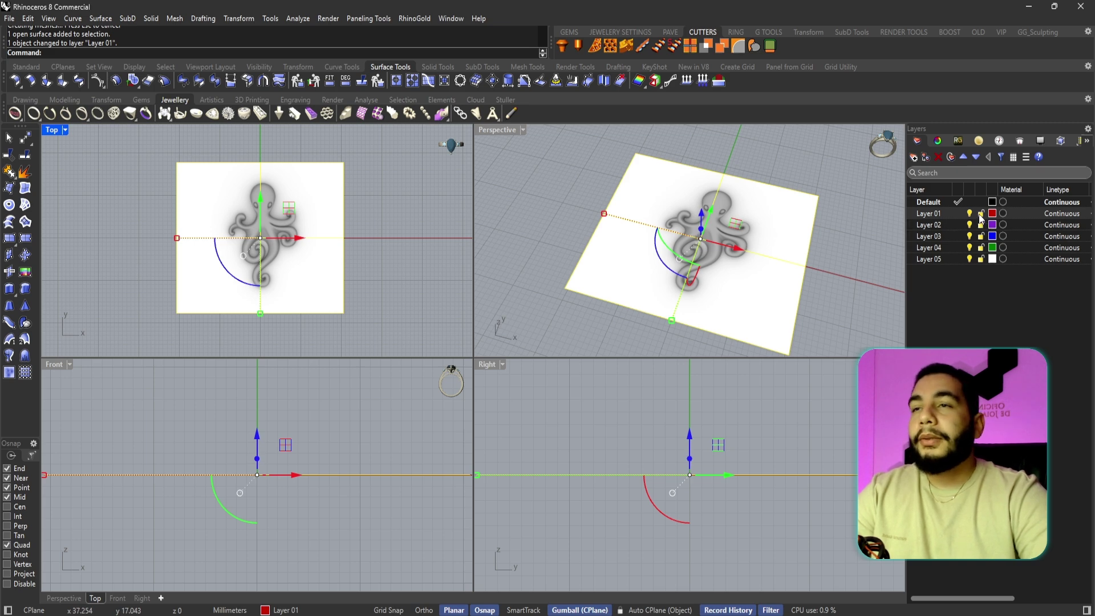
{"action": "left_click", "coordinate": [378, 224]}
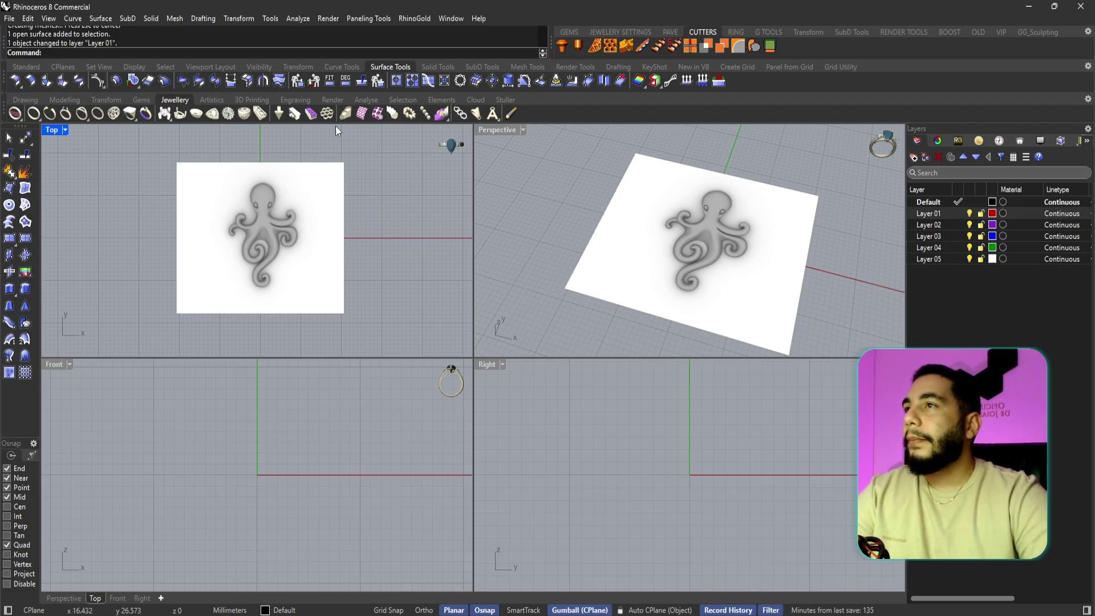
- Create a SubD sphere centred on the origin in the Top view, roughly as wide as the octopus's head, aligned orthogonally to the axes
{"action": "left_click", "coordinate": [484, 66]}
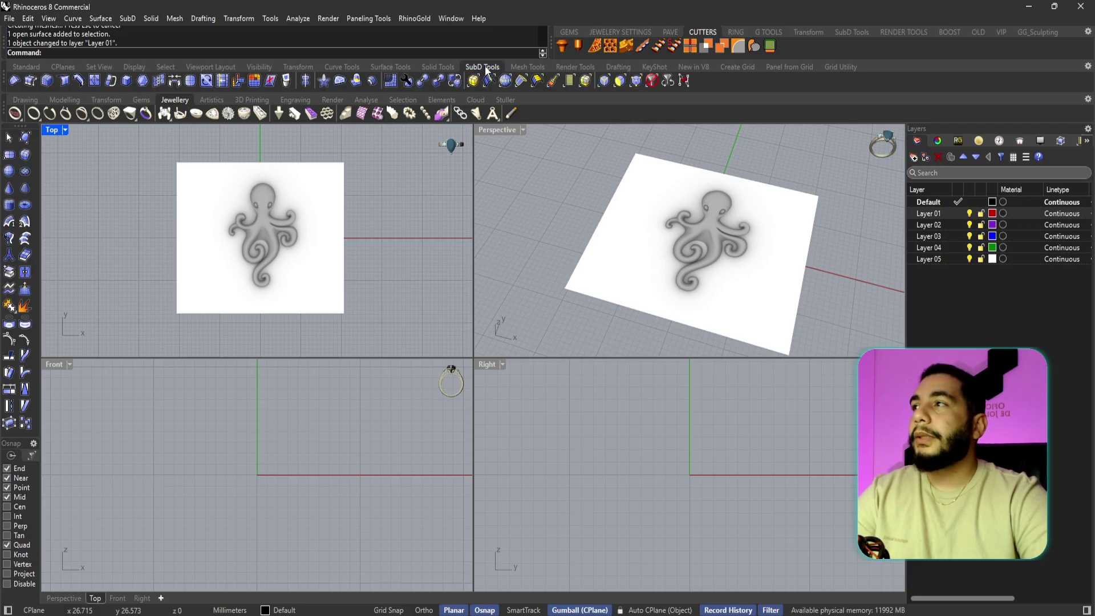
{"action": "left_click", "coordinate": [9, 171]}
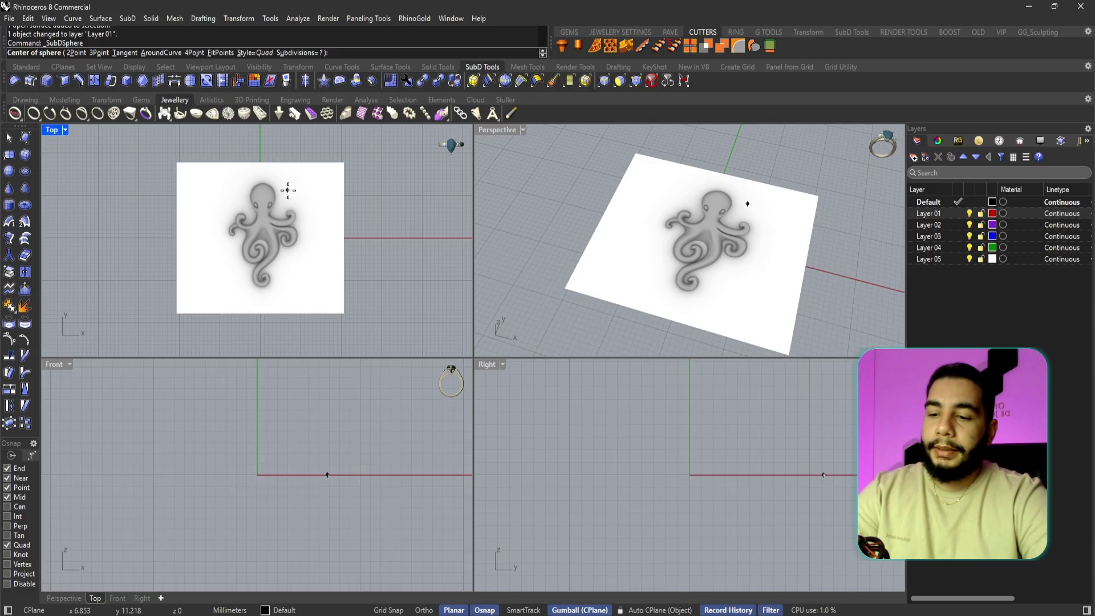
{"action": "left_click", "coordinate": [260, 238]}
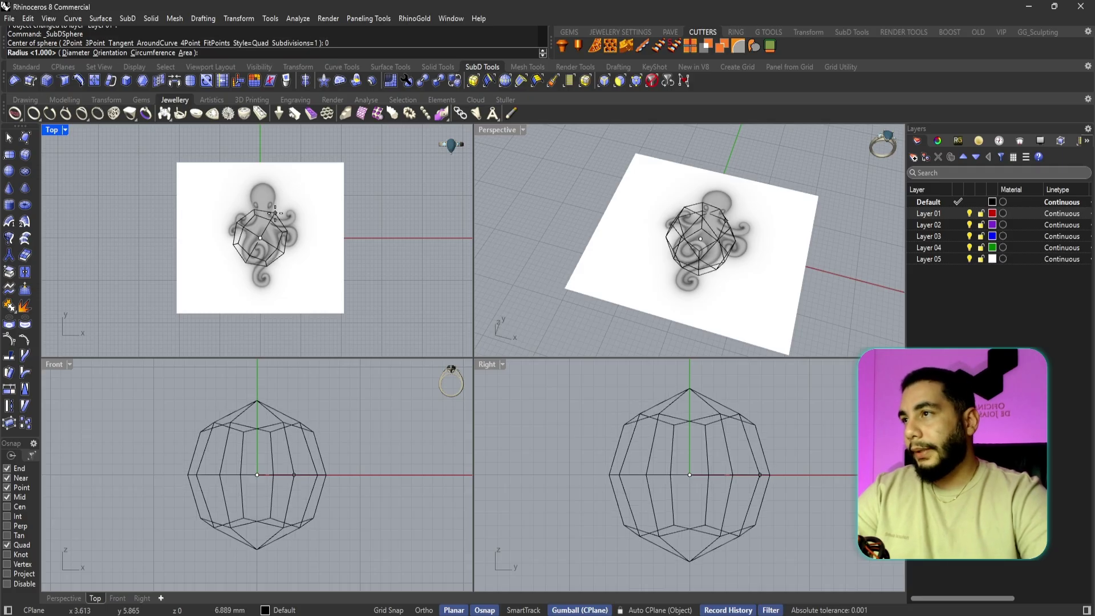
{"action": "double_click", "coordinate": [52, 129]}
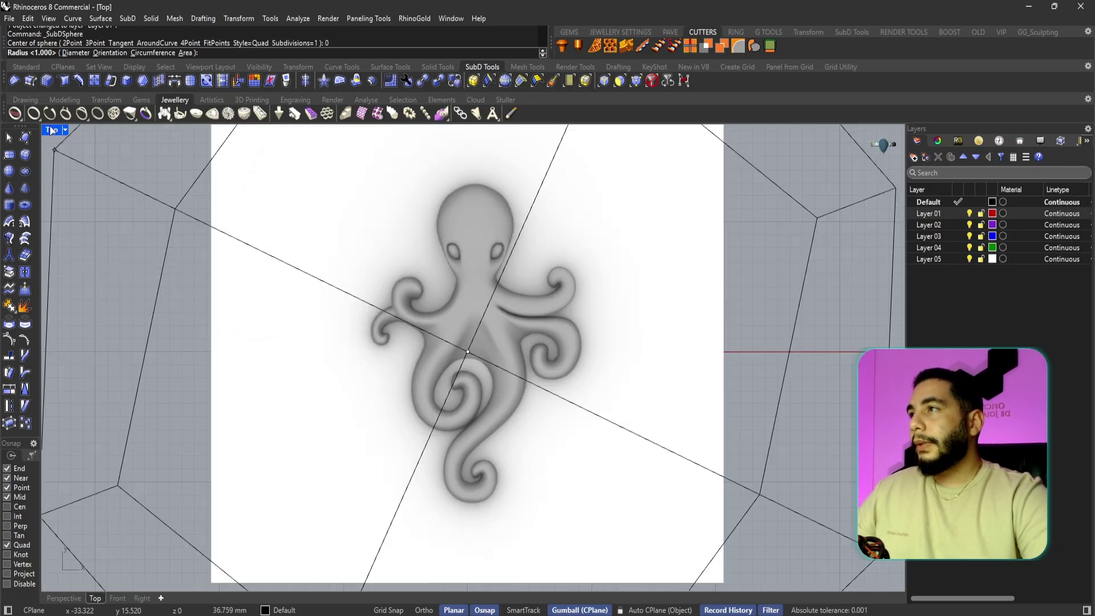
{"action": "scroll", "coordinate": [540, 304], "scroll_direction": "up", "scroll_amount": 3}
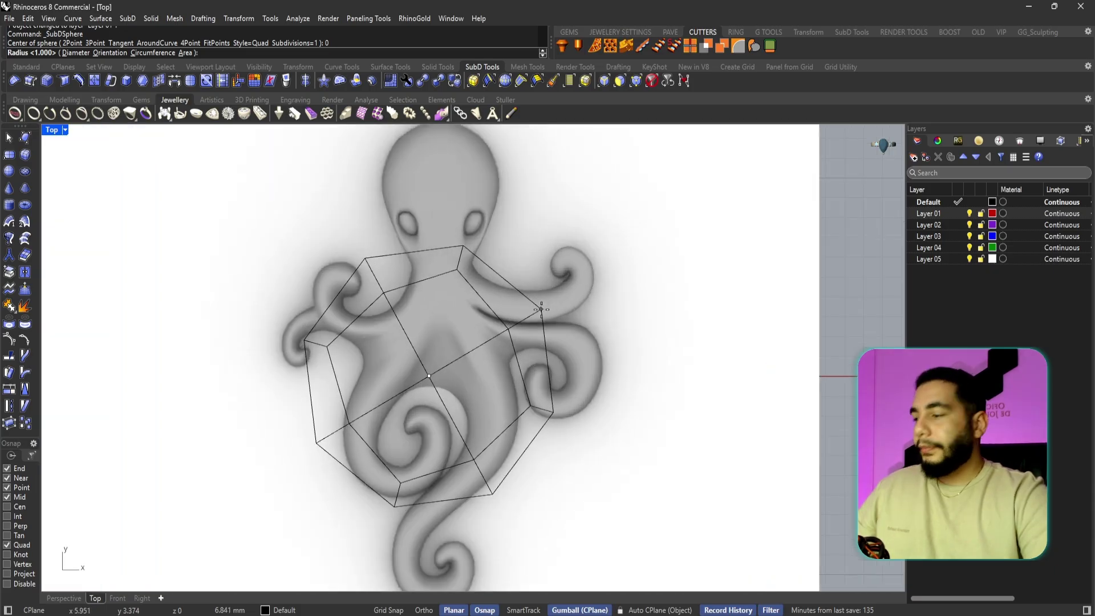
{"action": "key", "text": "F8"}
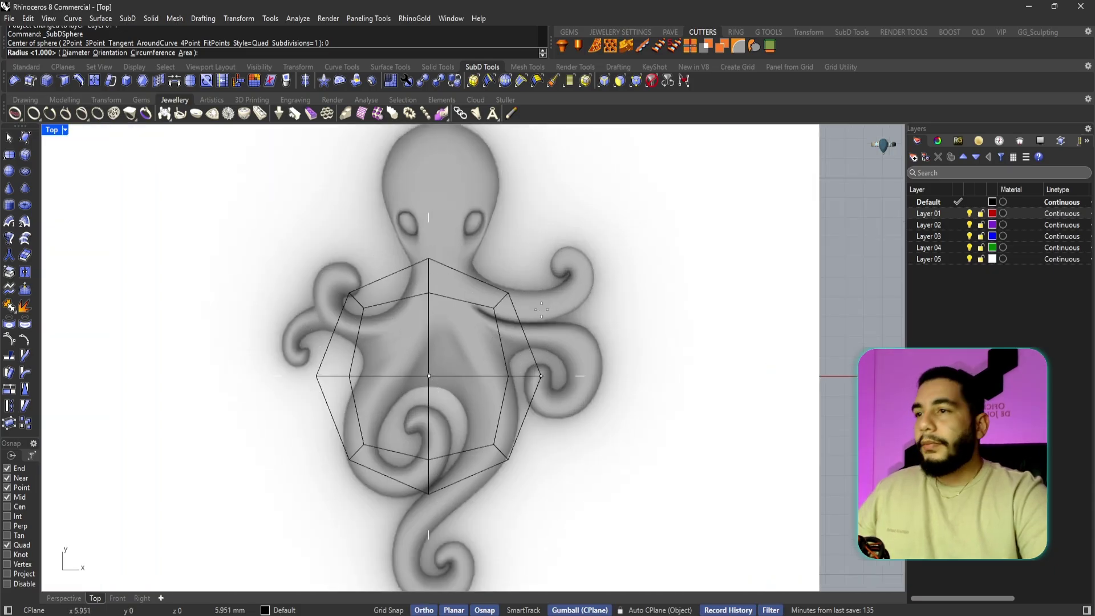
{"action": "left_click", "coordinate": [490, 325], "text": "shift"}
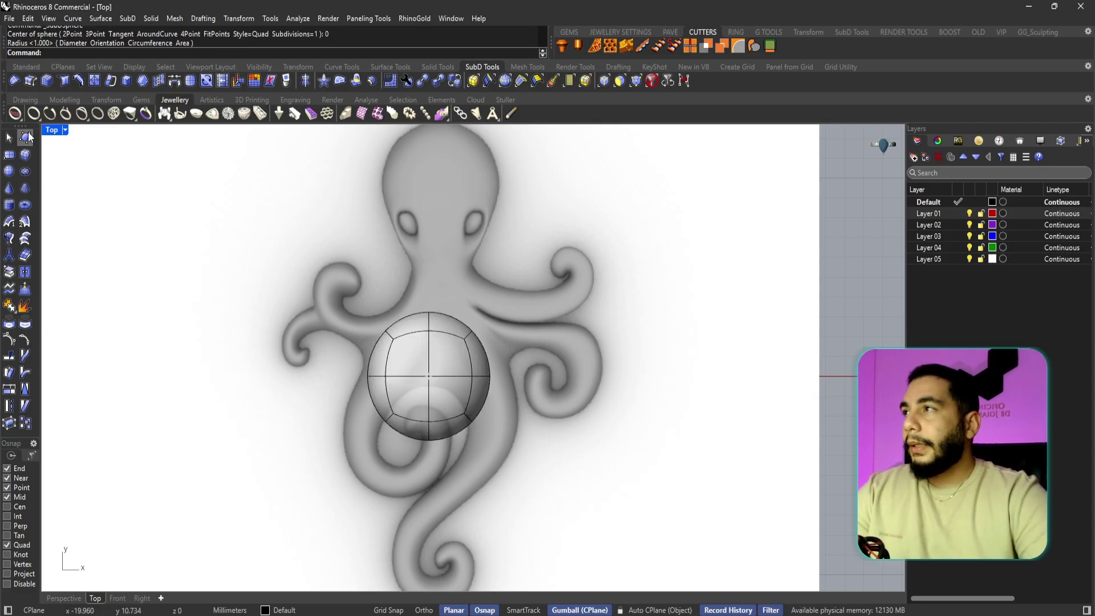
- Move the SubD sphere up along Y in the Top view onto the octopus's head
{"action": "left_click", "coordinate": [65, 131]}
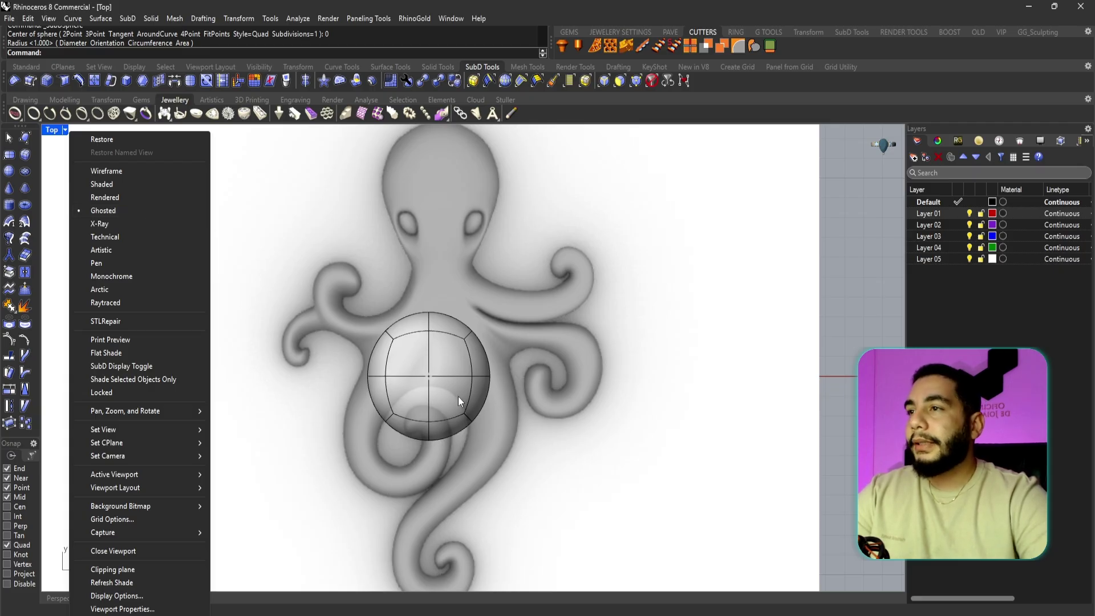
{"action": "left_click", "coordinate": [346, 204]}
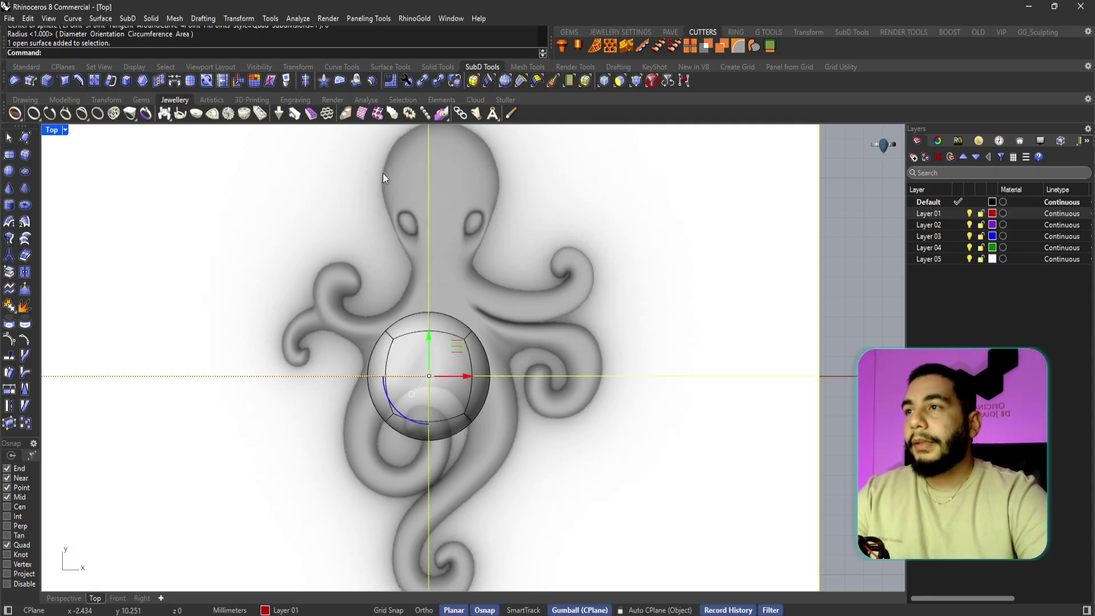
{"action": "left_click", "coordinate": [457, 344]}
{"action": "left_click", "coordinate": [461, 344]}
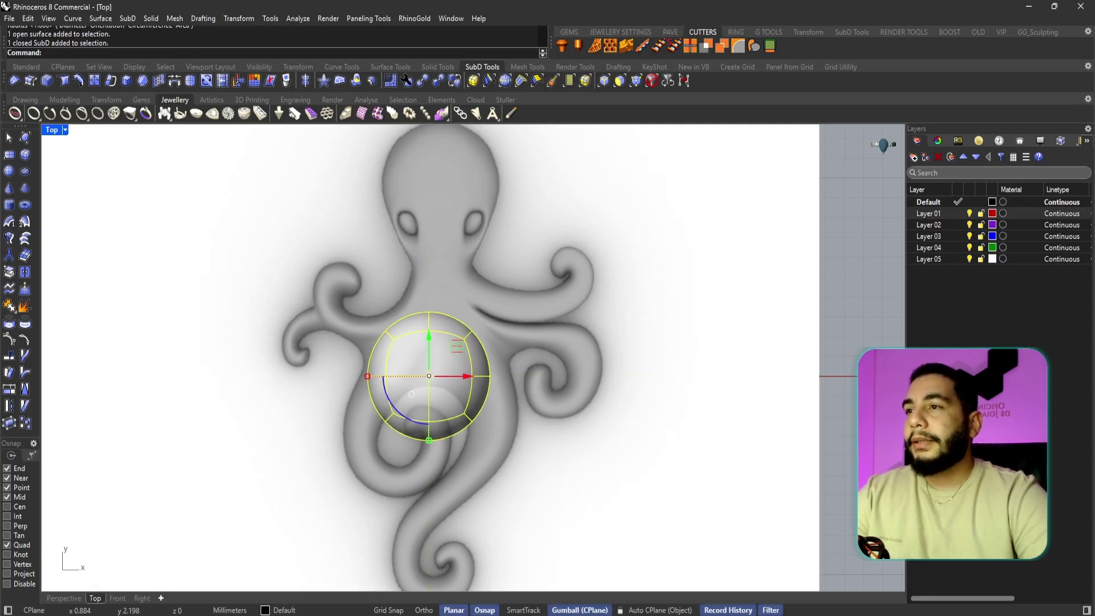
{"action": "right_click_drag", "start_coordinate": [447, 311], "coordinate": [442, 371]}
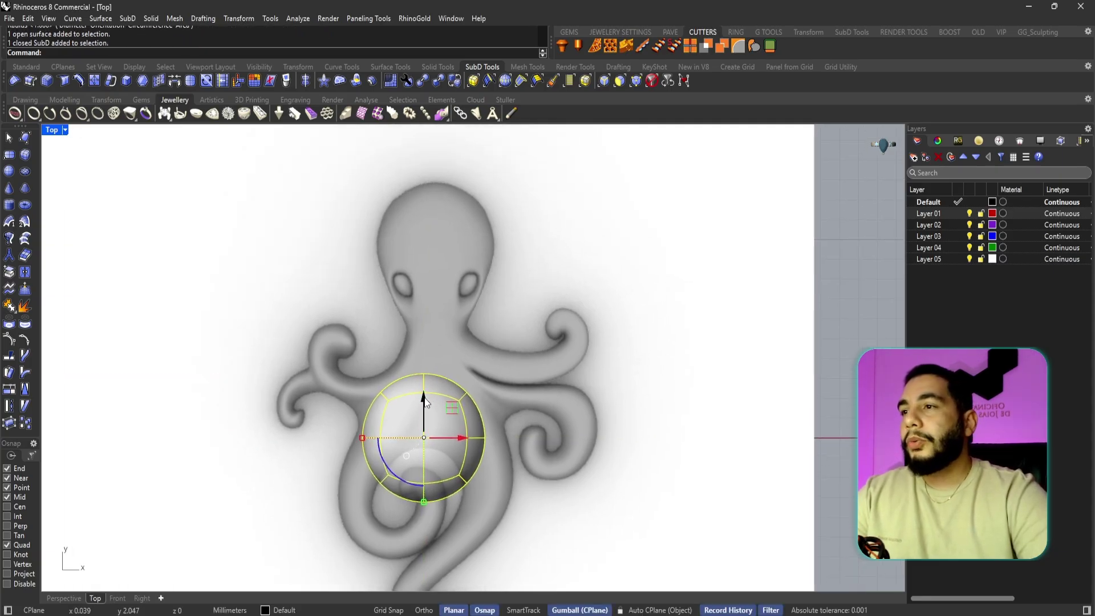
{"action": "left_click_drag", "start_coordinate": [433, 392], "coordinate": [502, 212]}
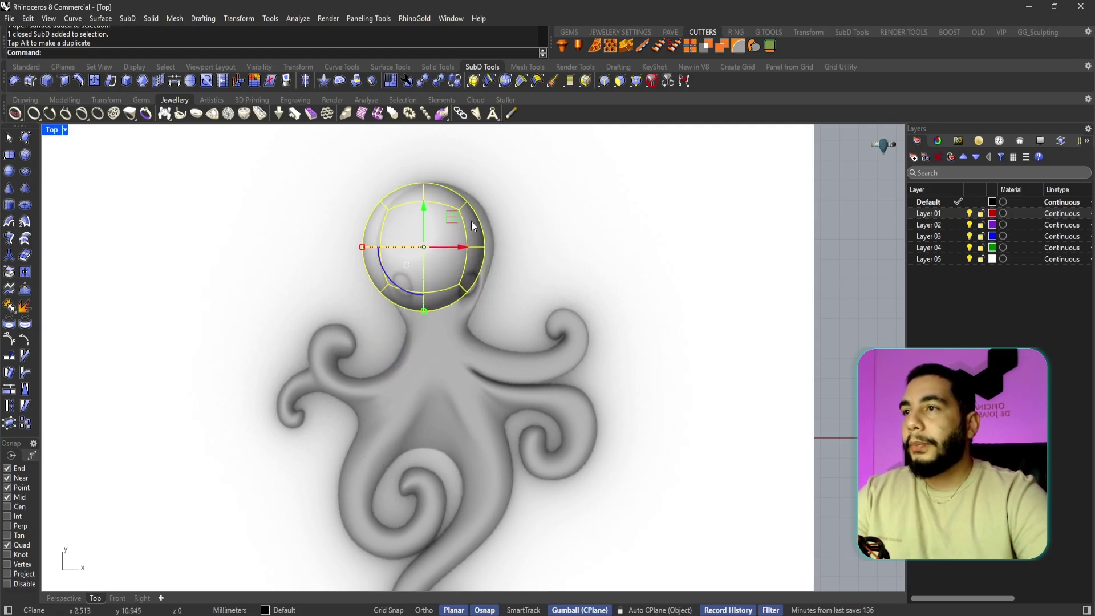
- Shift the octopus picture slightly in negative X so its head is centred under the sphere, and lock Layer 01
{"action": "left_click", "coordinate": [517, 406]}
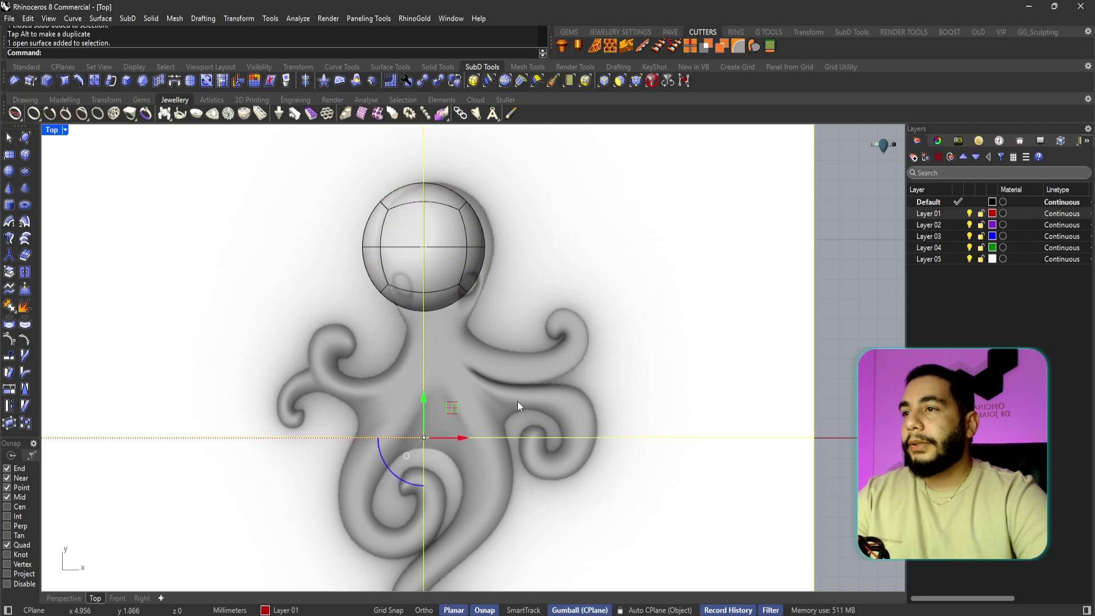
{"action": "left_click_drag", "start_coordinate": [458, 439], "coordinate": [447, 439]}
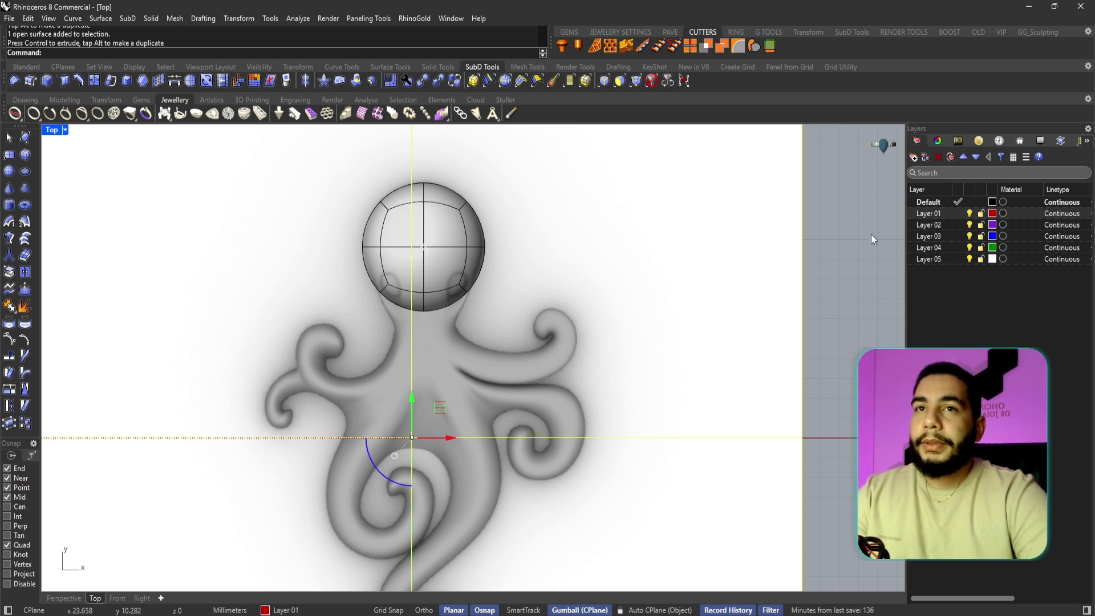
{"action": "left_click", "coordinate": [981, 214]}
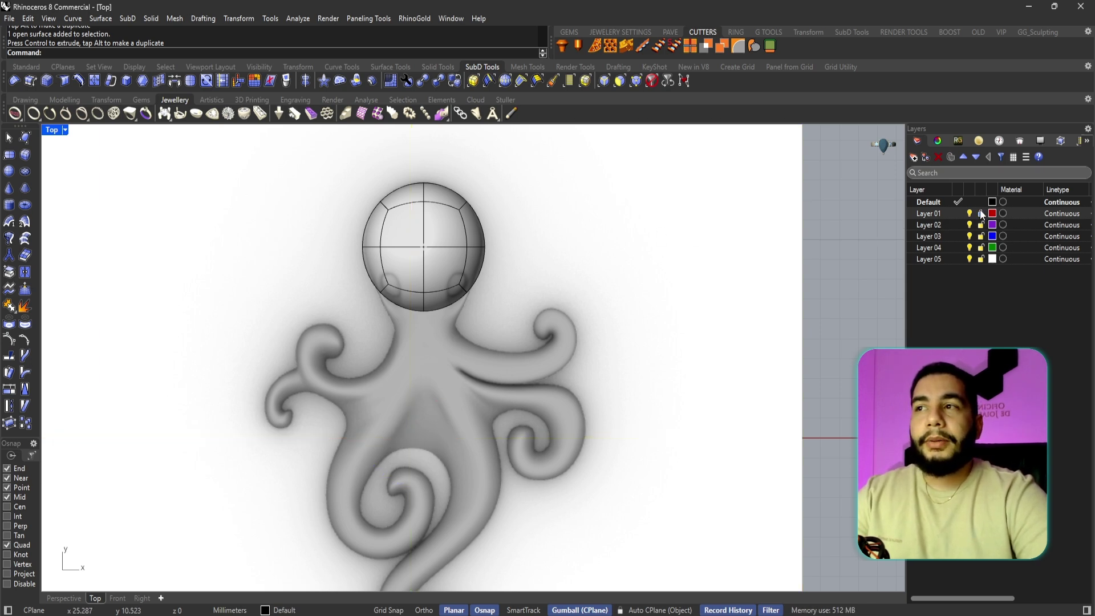
{"action": "scroll", "coordinate": [716, 320], "scroll_direction": "down", "scroll_amount": 4}
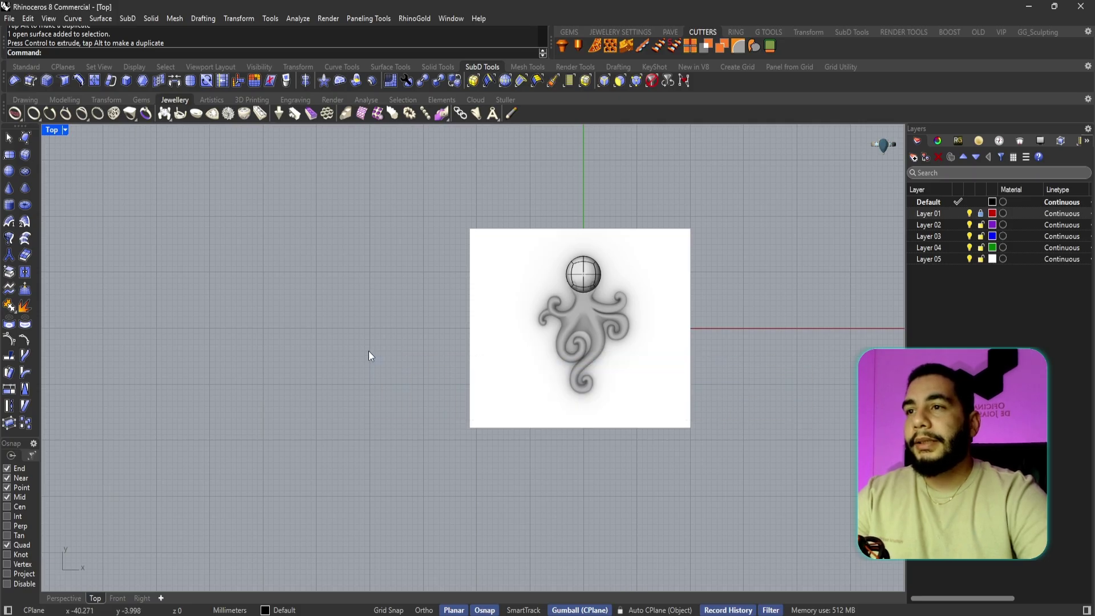
{"action": "left_click_drag", "start_coordinate": [405, 498], "coordinate": [810, 214]}
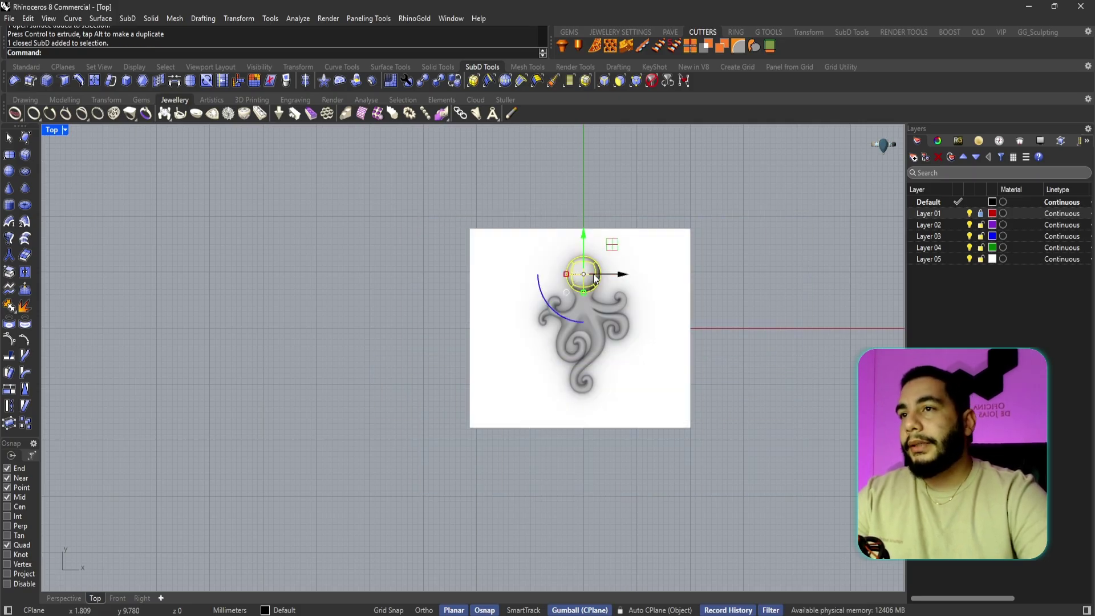
{"action": "left_click_drag", "start_coordinate": [788, 464], "coordinate": [623, 293]}
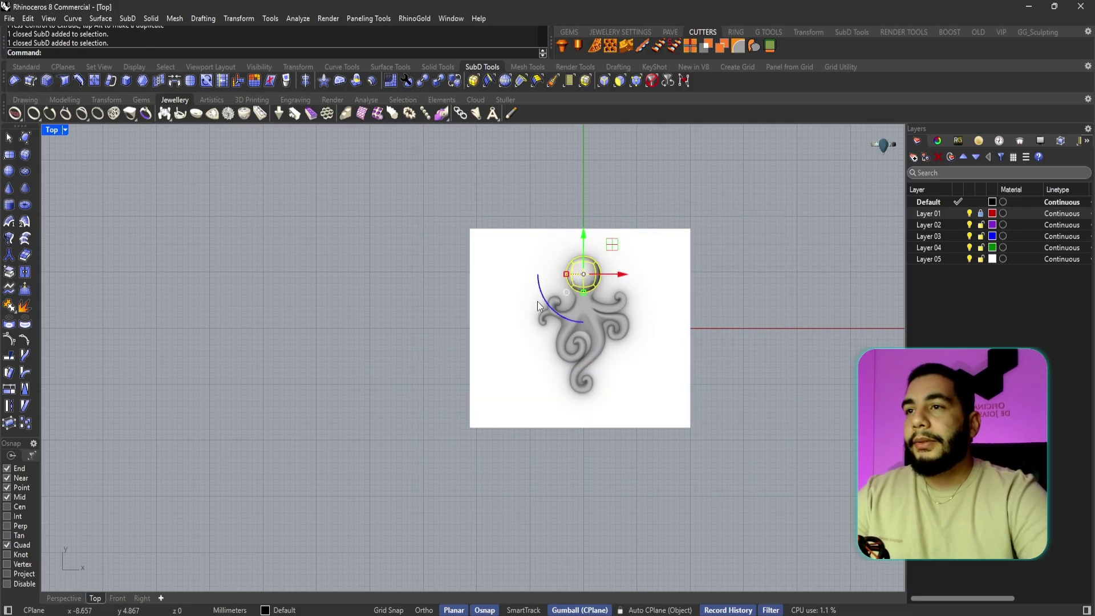
{"action": "left_click", "coordinate": [726, 346]}
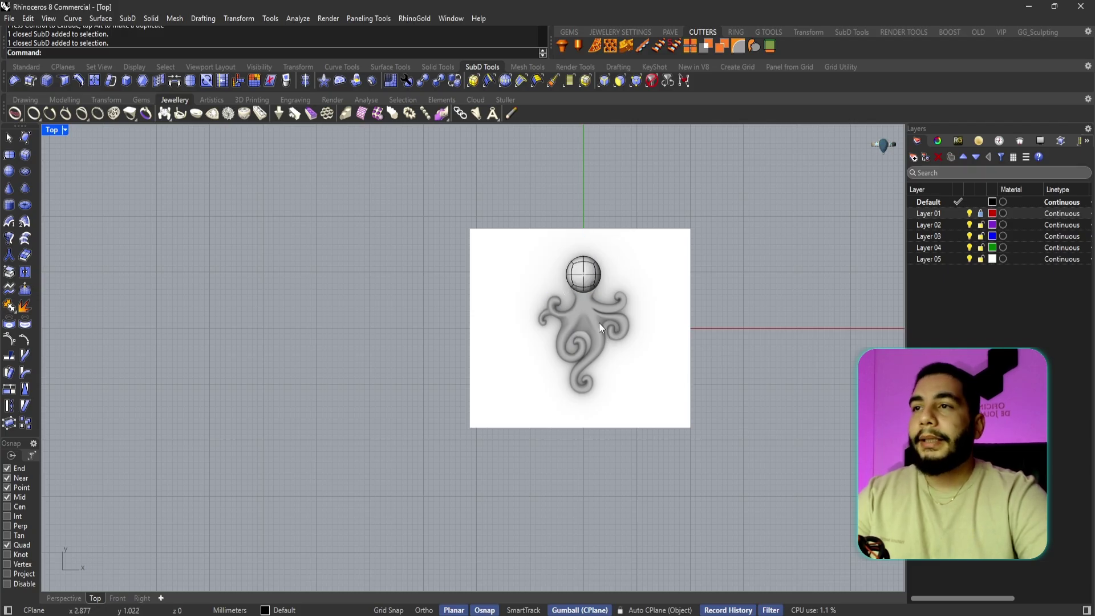
- Delete the lower half of the SubD sphere in the Right view, keeping the dome above the ground plane
{"action": "scroll", "coordinate": [575, 287], "scroll_direction": "up", "scroll_amount": 2}
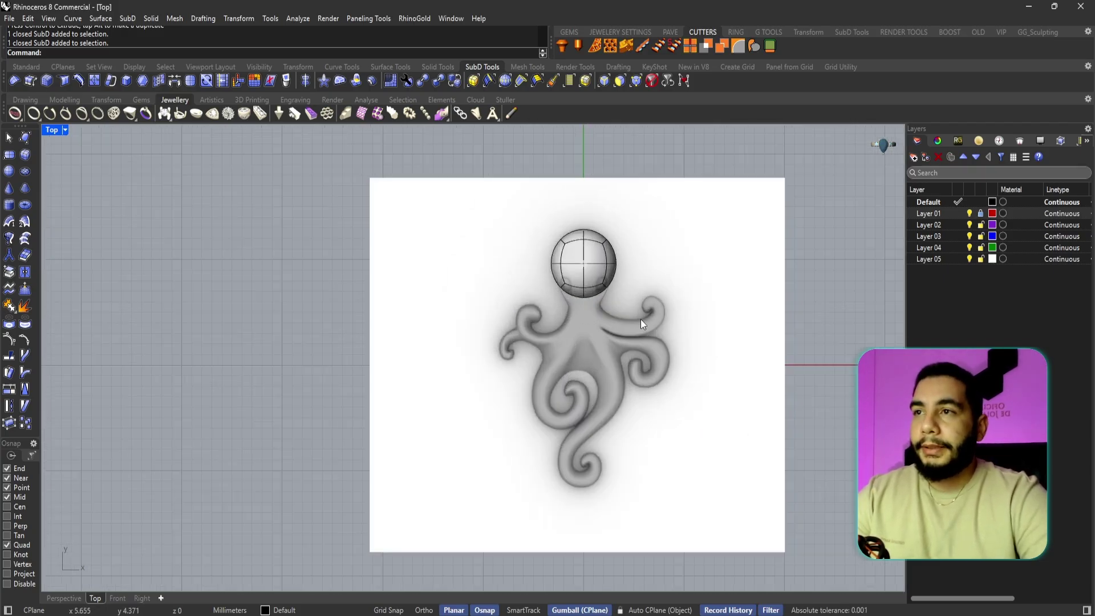
{"action": "scroll", "coordinate": [627, 302], "scroll_direction": "up", "scroll_amount": 3}
{"action": "double_click", "coordinate": [51, 130]}
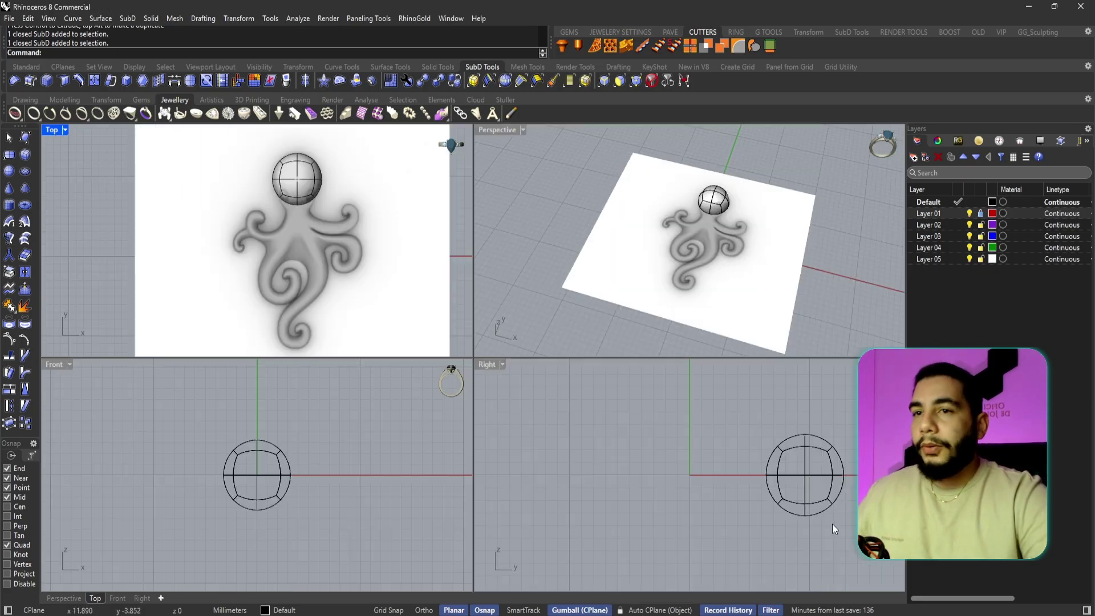
{"action": "left_click_drag", "start_coordinate": [854, 520], "coordinate": [755, 484]}
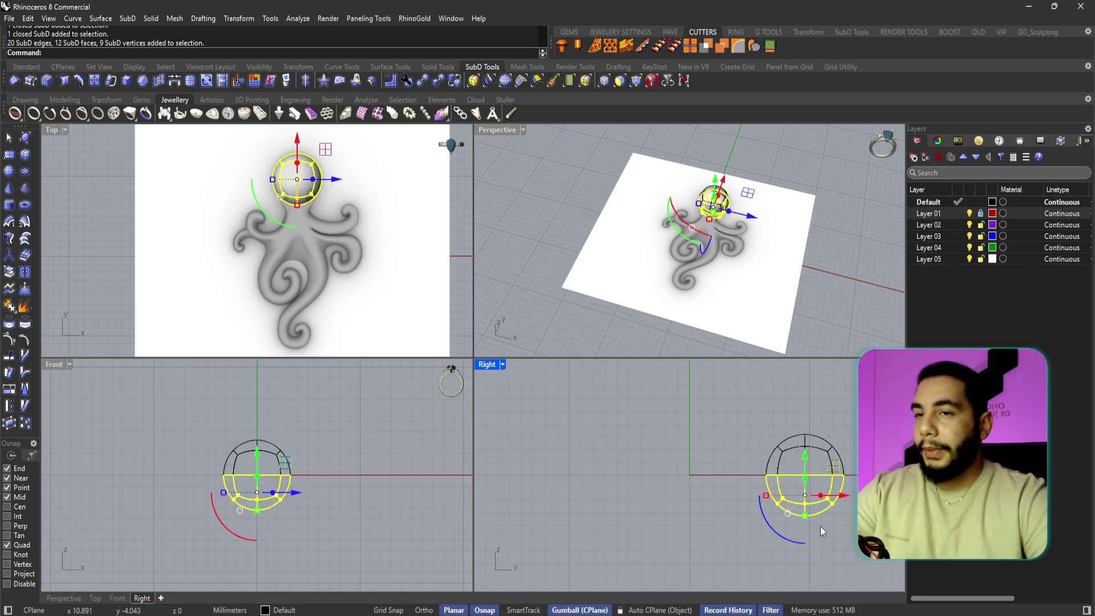
{"action": "key", "text": "Delete"}
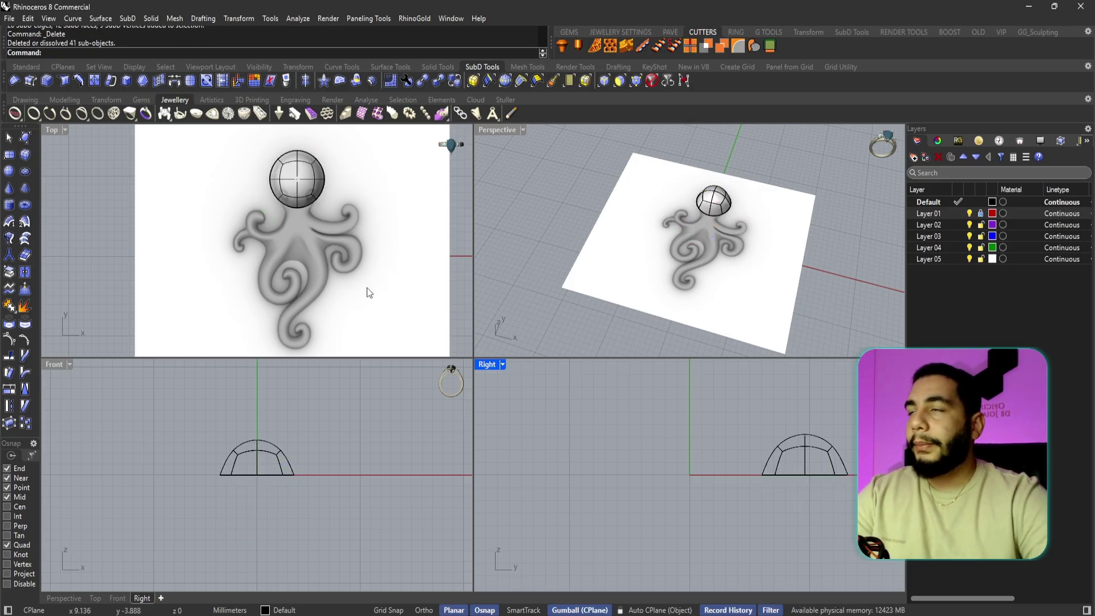
- Scale the SubD dome down uniformly in the Top view to match the octopus's head, and nudge it up slightly along Y
{"action": "double_click", "coordinate": [55, 131]}
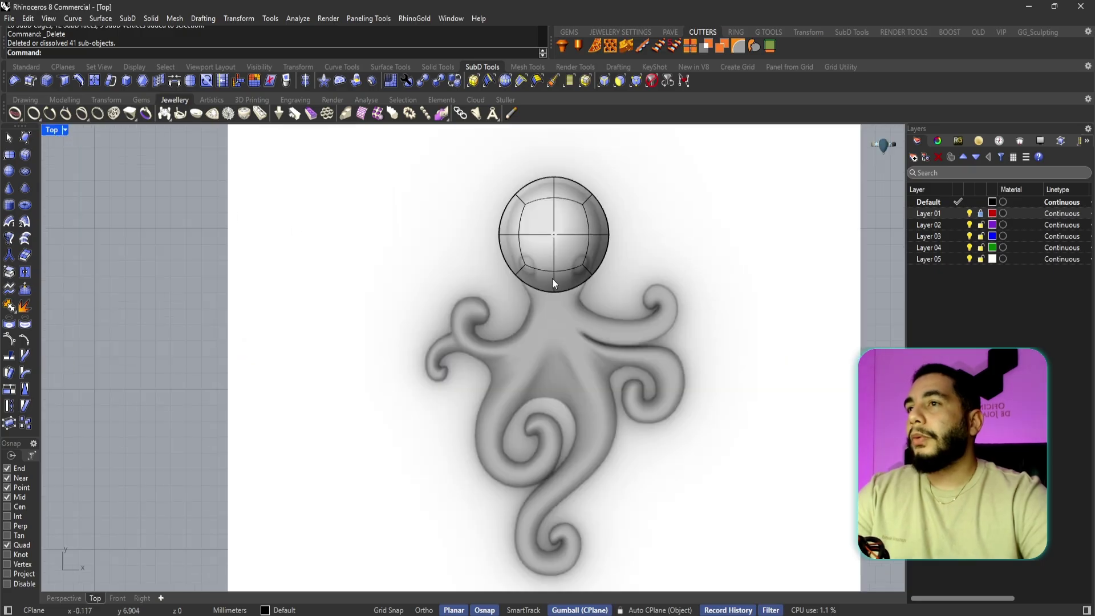
{"action": "scroll", "coordinate": [530, 262], "scroll_direction": "up", "scroll_amount": 4}
{"action": "scroll", "coordinate": [521, 261], "scroll_direction": "up", "scroll_amount": 1}
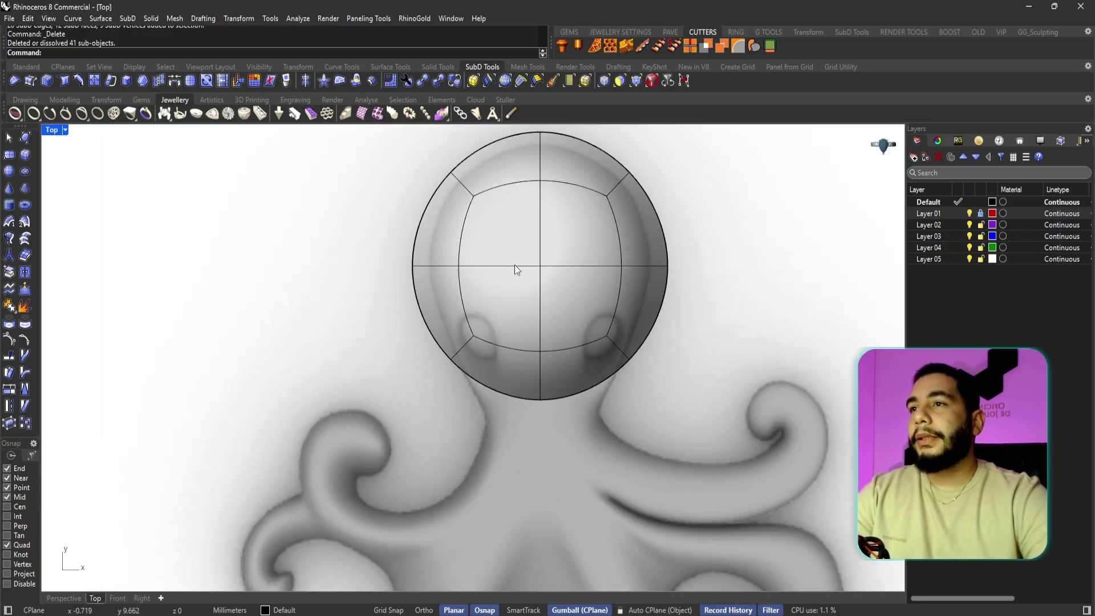
{"action": "left_click", "coordinate": [514, 264]}
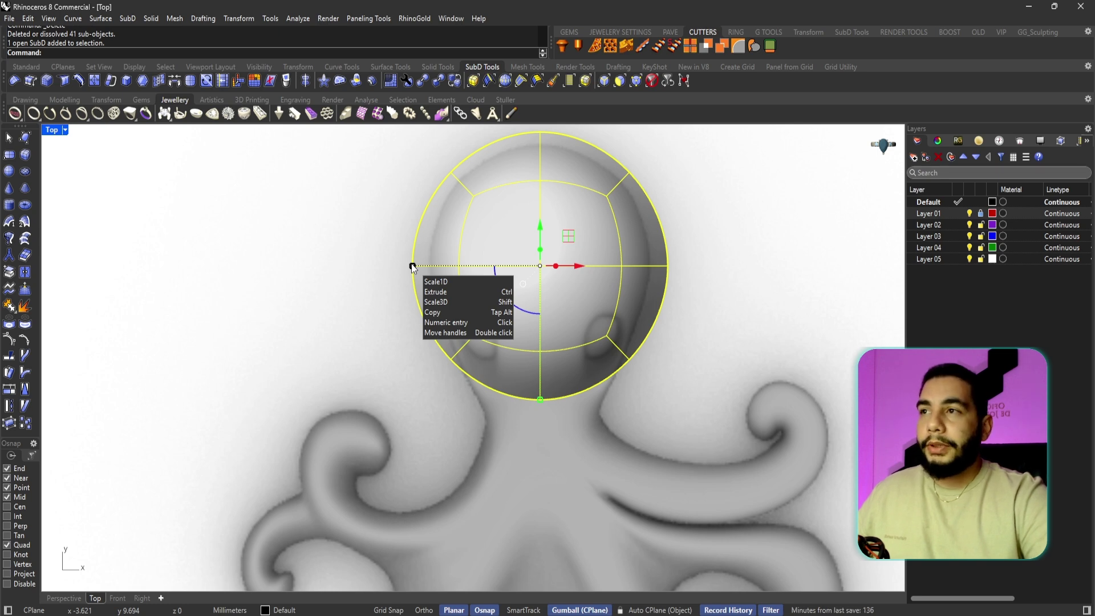
{"action": "left_click_drag", "start_coordinate": [412, 266], "coordinate": [429, 272], "text": "shift"}
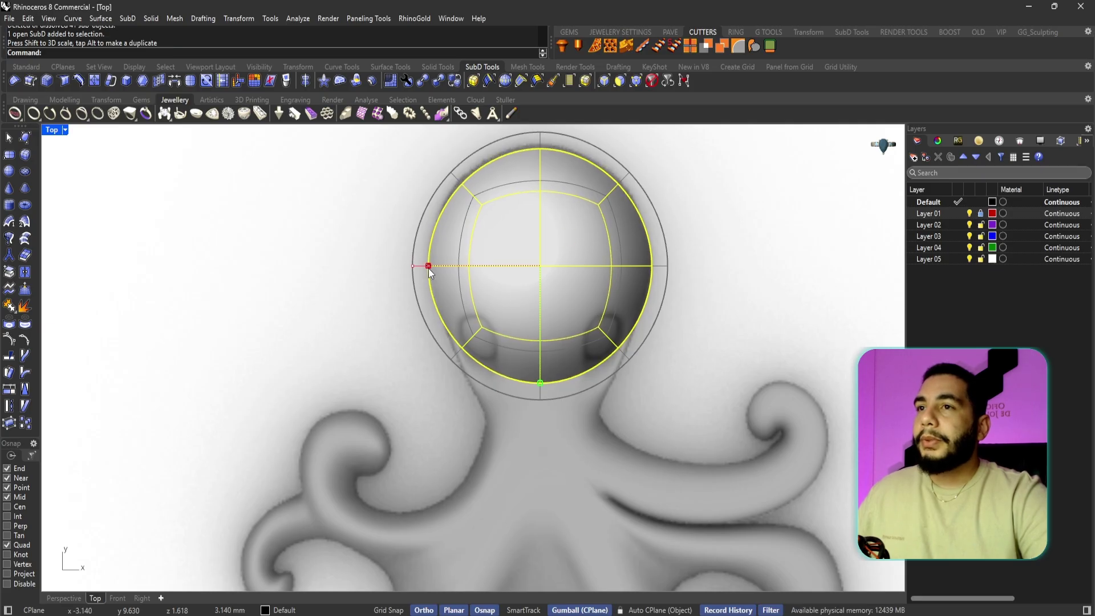
{"action": "left_click_drag", "start_coordinate": [538, 230], "coordinate": [538, 223]}
{"action": "left_click", "coordinate": [714, 313]}
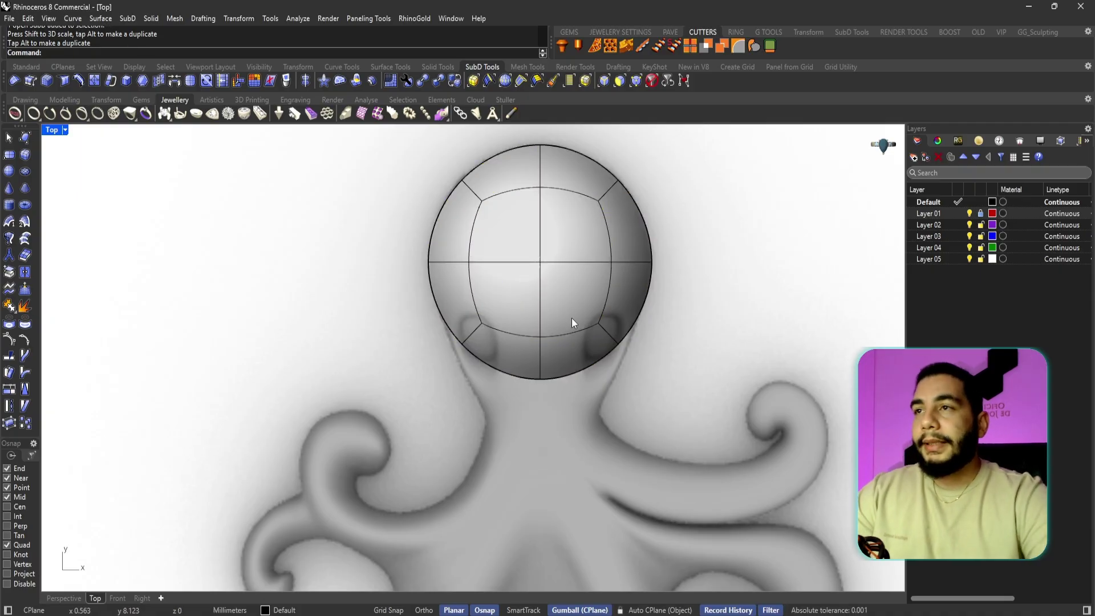
{"action": "scroll", "coordinate": [540, 299], "scroll_direction": "down", "scroll_amount": 4}
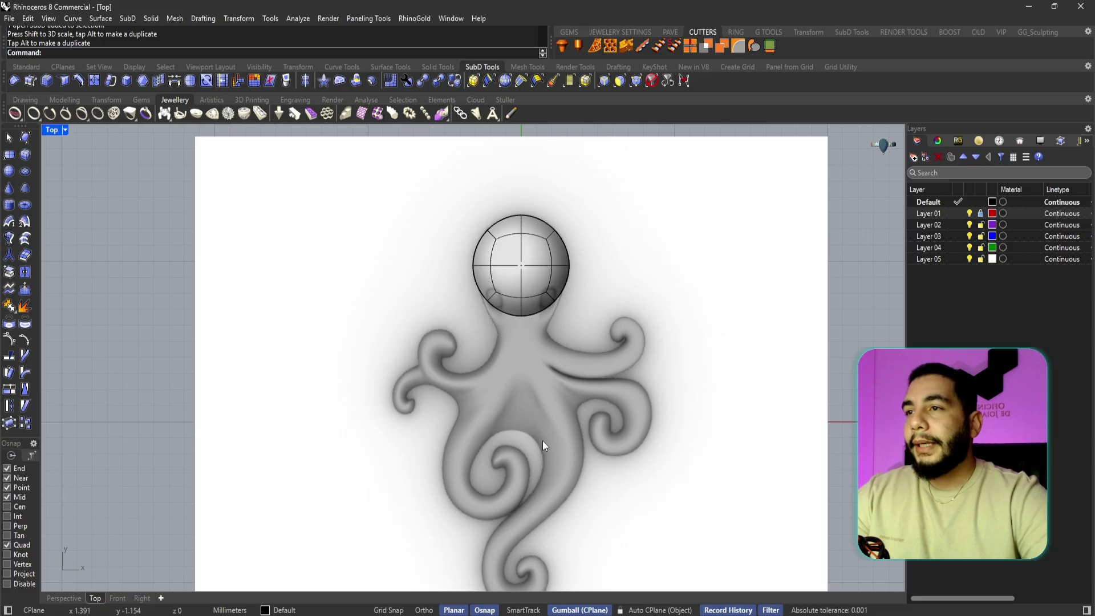
- Flatten the dome's height in the Right view and lower it so its base sits on the ground plane
{"action": "double_click", "coordinate": [50, 131]}
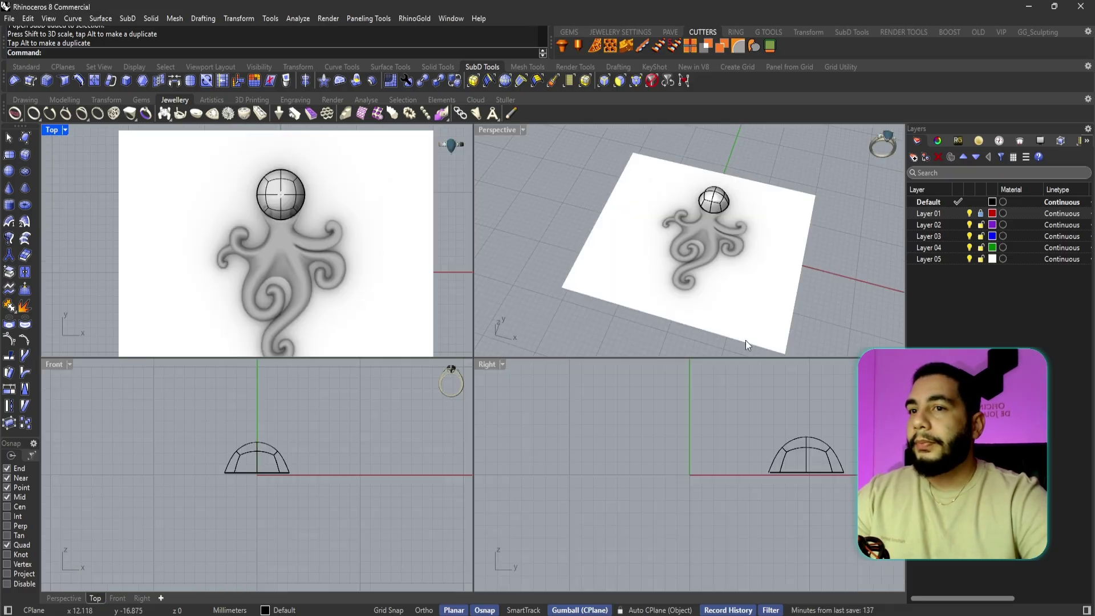
{"action": "scroll", "coordinate": [823, 459], "scroll_direction": "up", "scroll_amount": 4}
{"action": "left_click", "coordinate": [779, 432]}
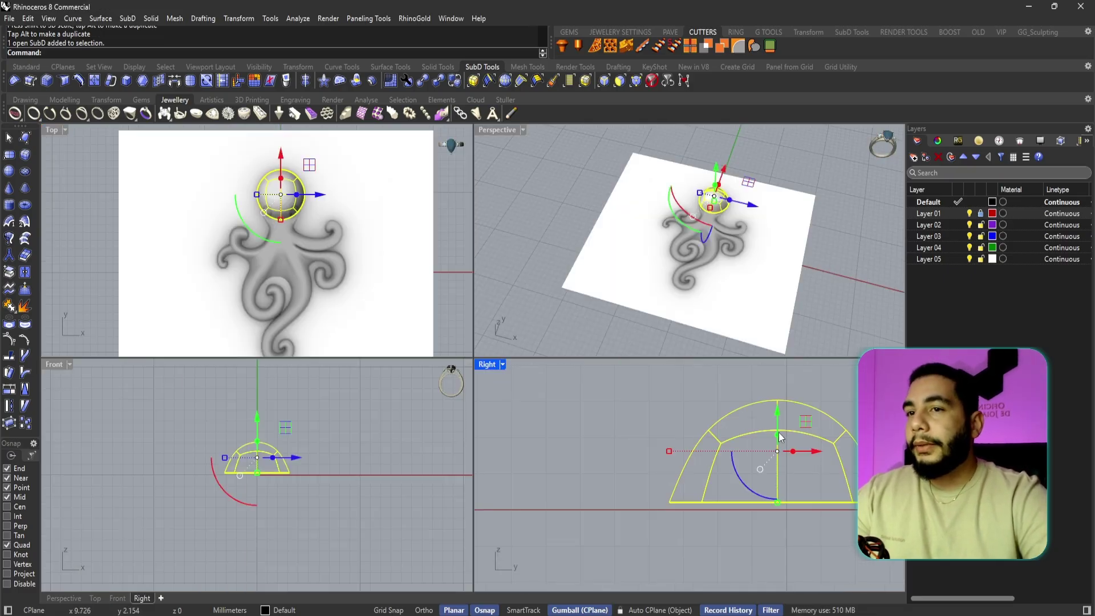
{"action": "left_click_drag", "start_coordinate": [776, 415], "coordinate": [793, 484]}
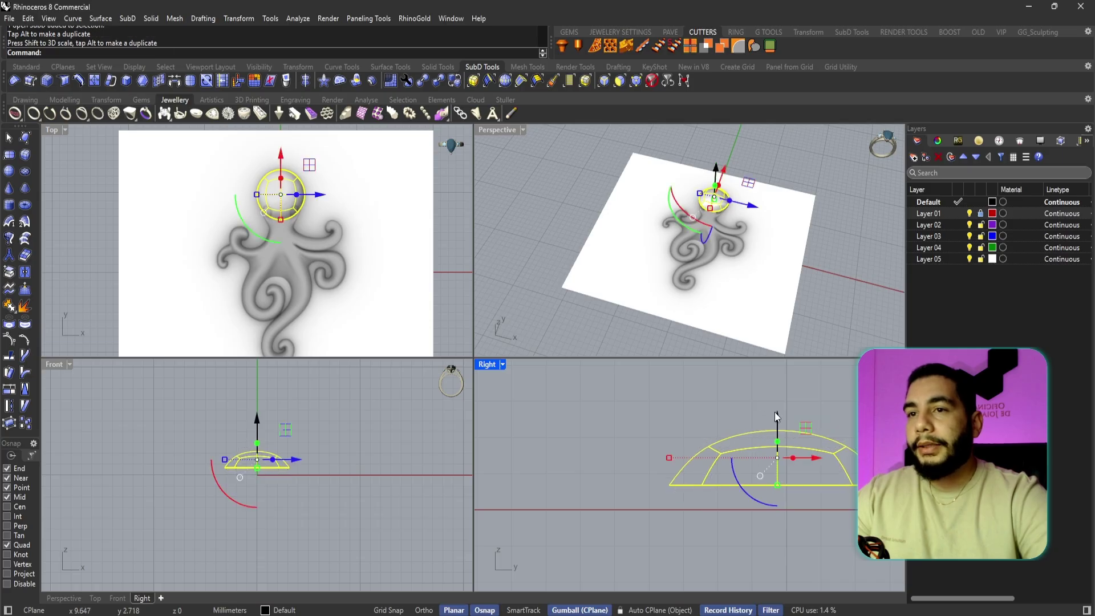
{"action": "left_click_drag", "start_coordinate": [776, 416], "coordinate": [786, 440]}
{"action": "left_click", "coordinate": [657, 442]}
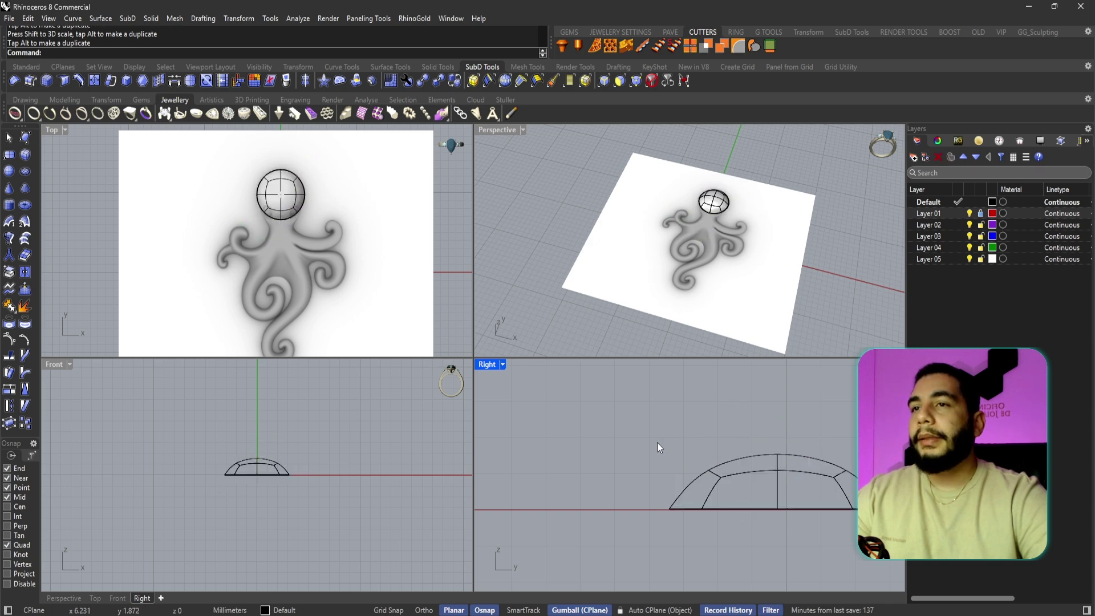
{"action": "mouse_move", "coordinate": [668, 292]}
{"action": "right_mouse_down"}
{"action": "mouse_move", "coordinate": [710, 335]}
{"action": "mouse_move", "coordinate": [667, 308]}
{"action": "right_mouse_up"}
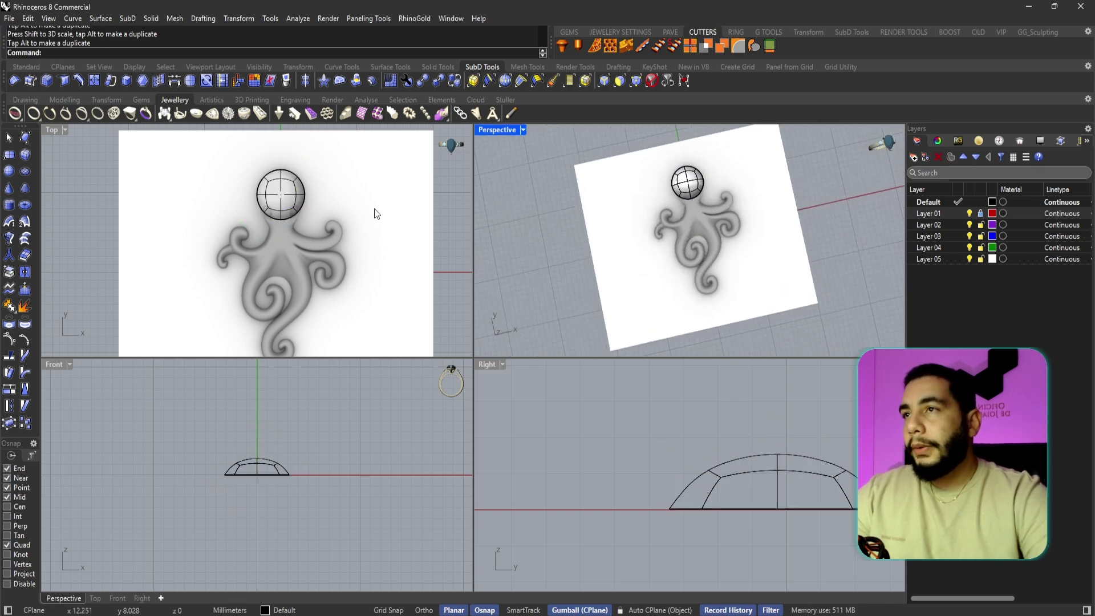
- Select the two SubD faces at the neck end of the dome in the Top view, one on each side of the centreline
{"action": "double_click", "coordinate": [48, 132]}
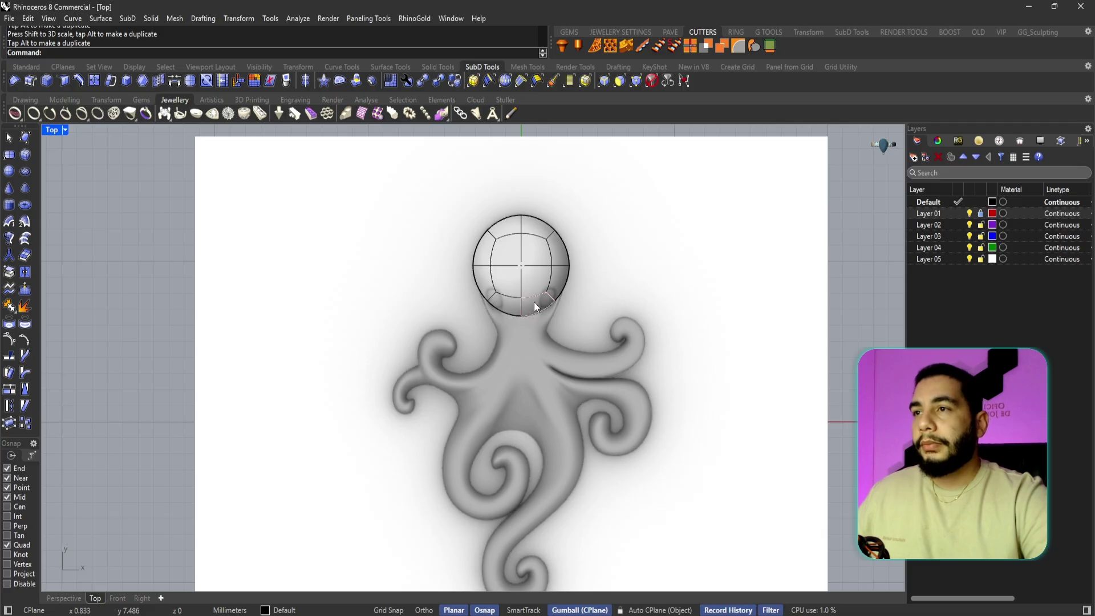
{"action": "left_click", "coordinate": [534, 302]}
{"action": "left_click", "coordinate": [504, 305], "text": "shift"}
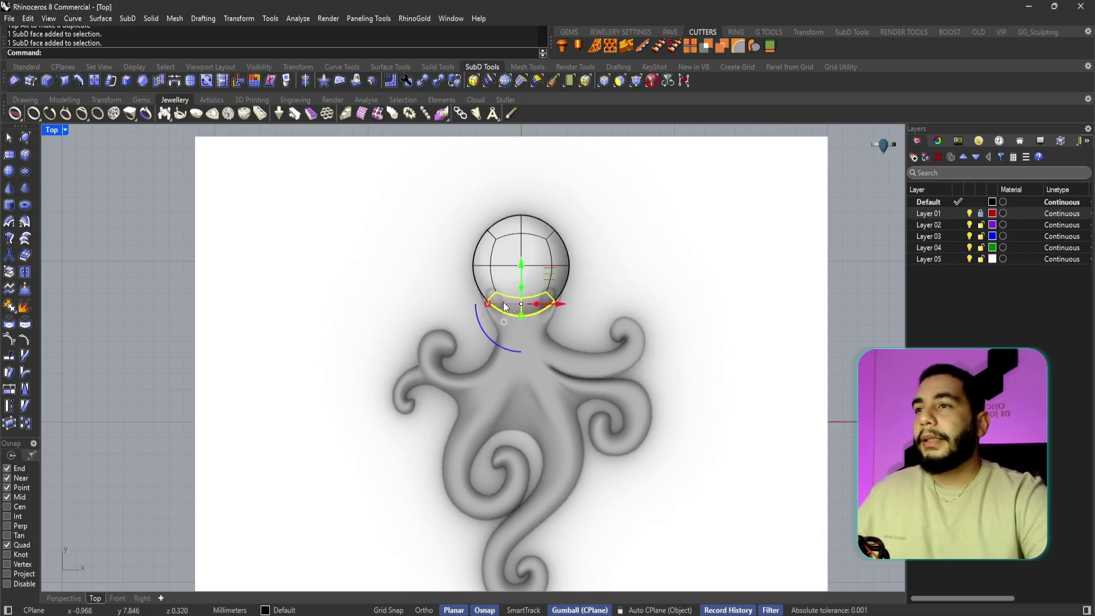
{"action": "scroll", "coordinate": [539, 340], "scroll_direction": "up", "scroll_amount": 4}
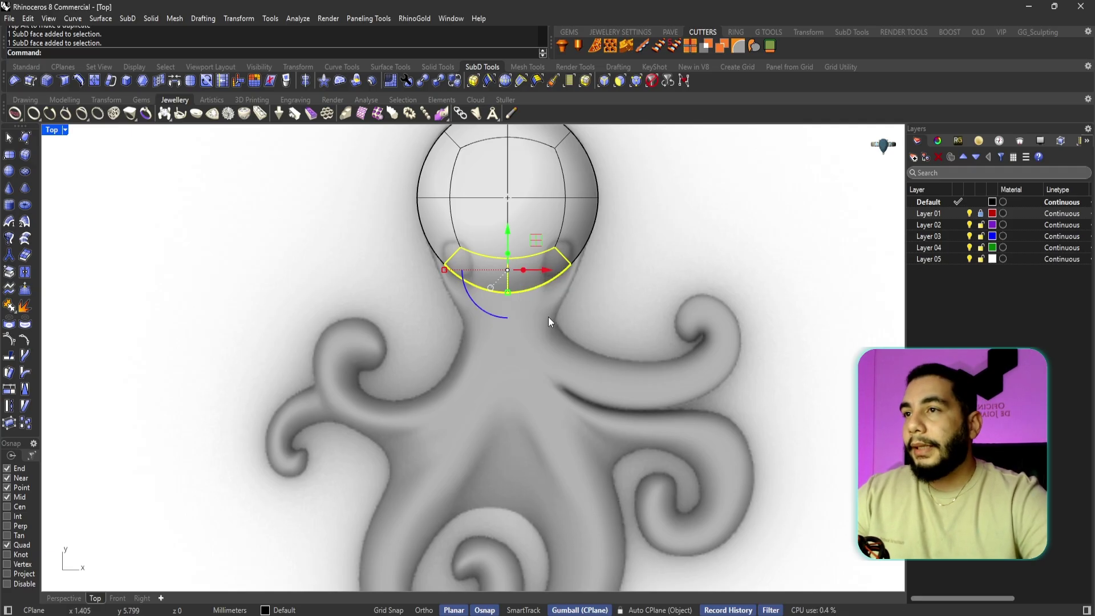
{"action": "left_click_drag", "start_coordinate": [507, 253], "coordinate": [514, 377]}
{"action": "key", "text": "ctrl+z"}
{"action": "key", "text": "ctrl+z"}
{"action": "key", "text": "ctrl+z"}
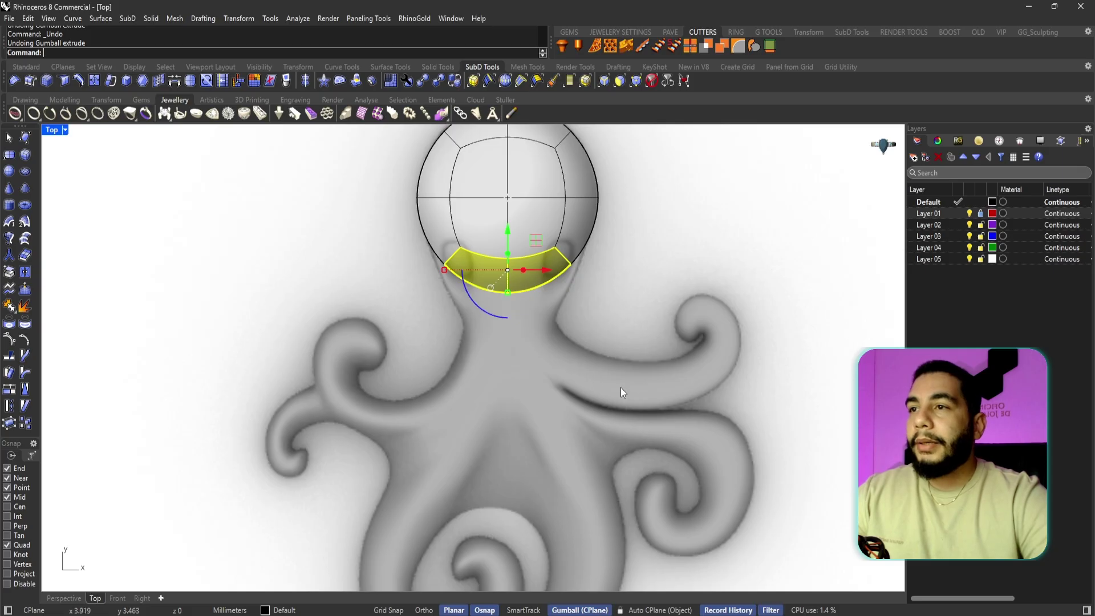
- Extrude the two selected neck faces in negative Y in three successive segments, extending the head into the octopus's body
{"action": "left_click_drag", "start_coordinate": [508, 256], "coordinate": [523, 312]}
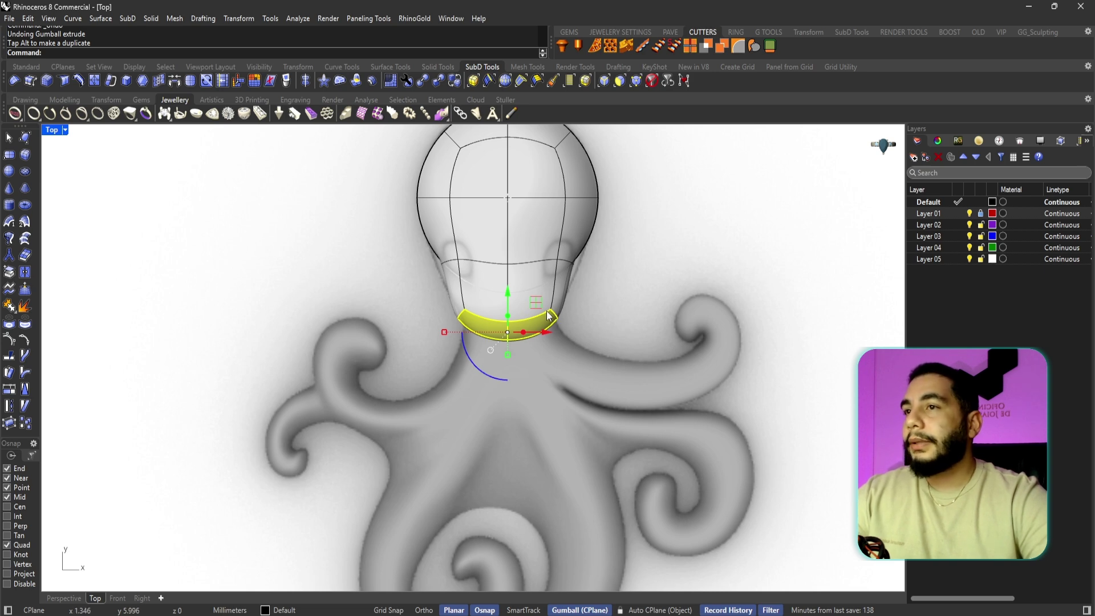
{"action": "right_click_drag", "start_coordinate": [577, 397], "coordinate": [573, 361]}
{"action": "scroll", "coordinate": [549, 298], "scroll_direction": "up", "scroll_amount": 2}
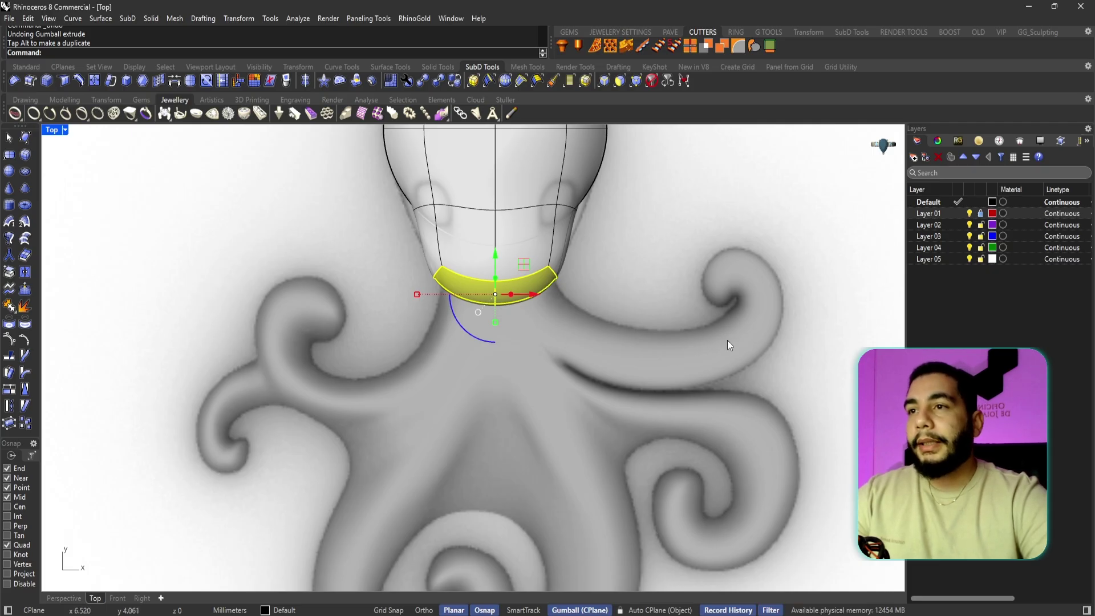
{"action": "left_click_drag", "start_coordinate": [495, 279], "coordinate": [493, 357]}
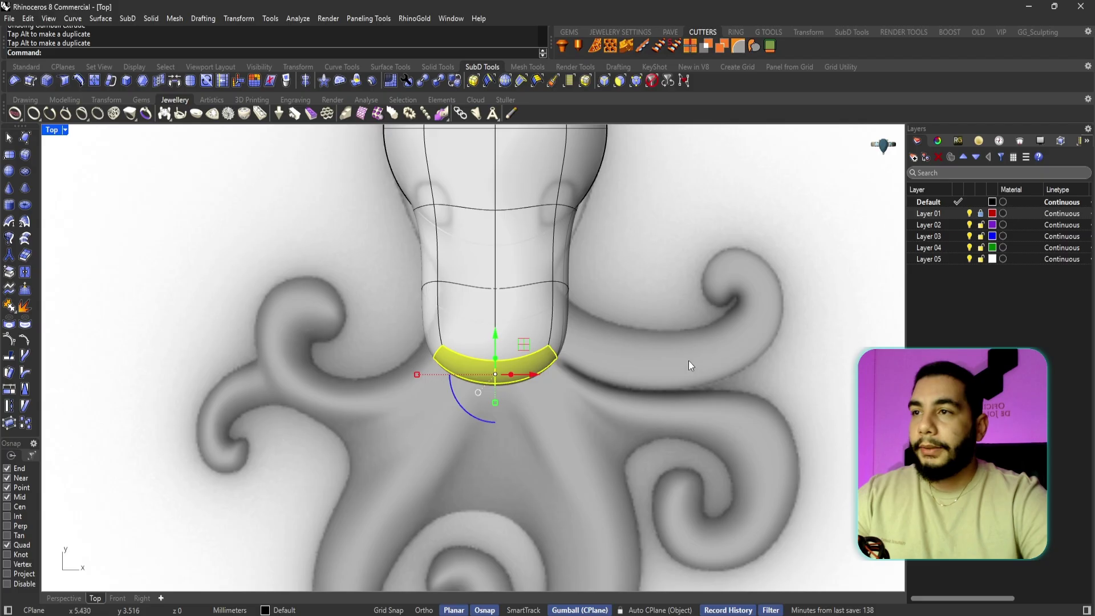
{"action": "right_click_drag", "start_coordinate": [688, 361], "coordinate": [668, 280]}
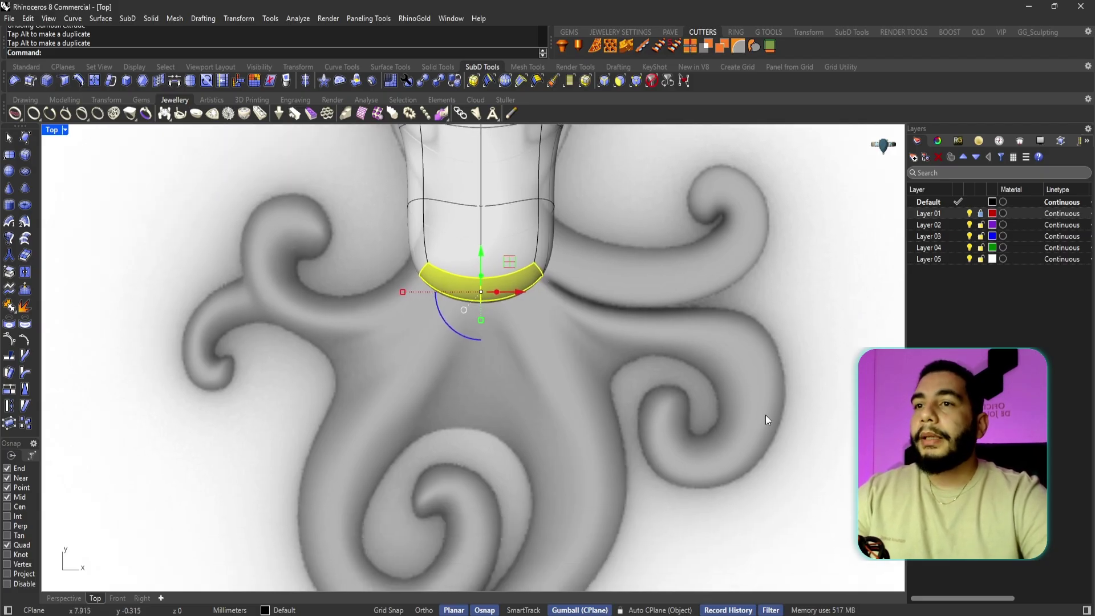
{"action": "left_click_drag", "start_coordinate": [481, 275], "coordinate": [464, 358]}
{"action": "scroll", "coordinate": [490, 327], "scroll_direction": "down", "scroll_amount": 2}
{"action": "scroll", "coordinate": [491, 326], "scroll_direction": "down", "scroll_amount": 2}
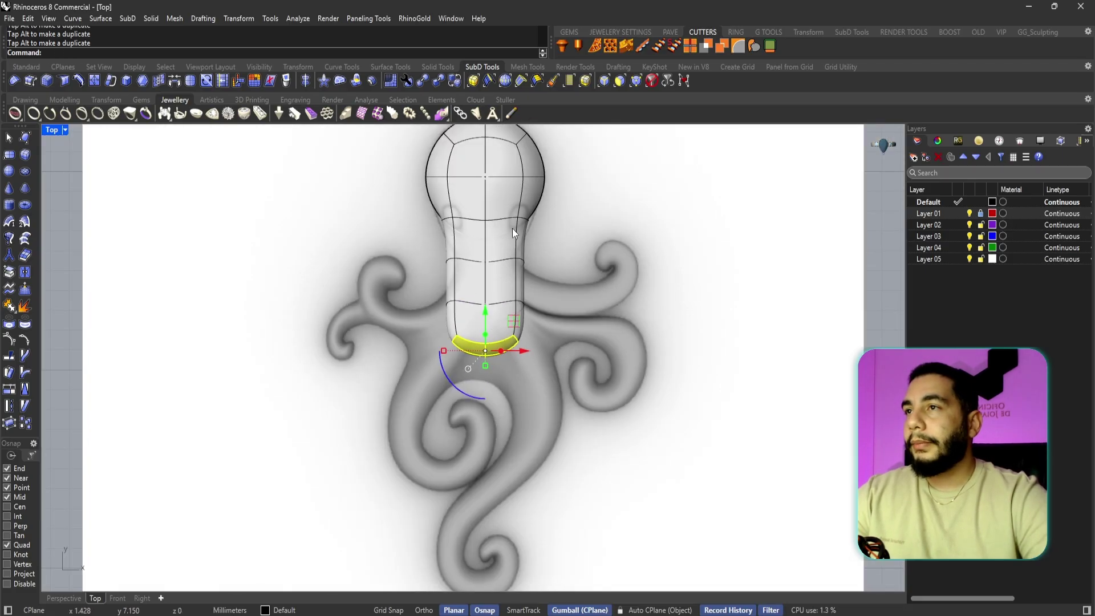
{"action": "right_click_drag", "start_coordinate": [512, 228], "coordinate": [488, 277]}
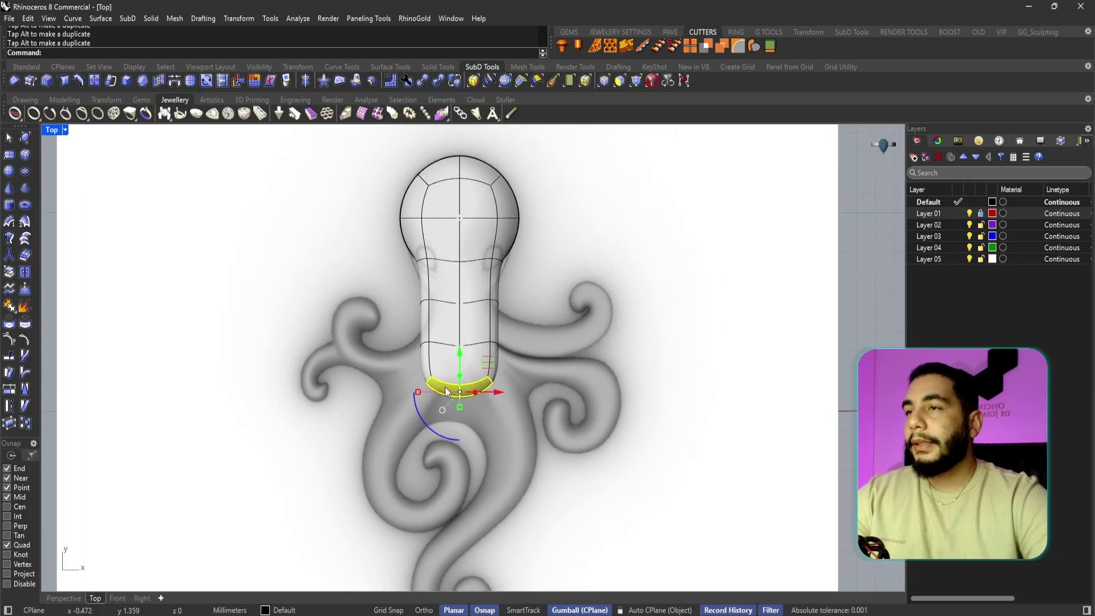
- Hide Layer 01 and delete the faces closing the underside of the extruded body in the Perspective view
{"action": "double_click", "coordinate": [52, 131]}
{"action": "right_click_drag", "start_coordinate": [713, 268], "coordinate": [751, 287]}
{"action": "scroll", "coordinate": [752, 288], "scroll_direction": "up", "scroll_amount": 3}
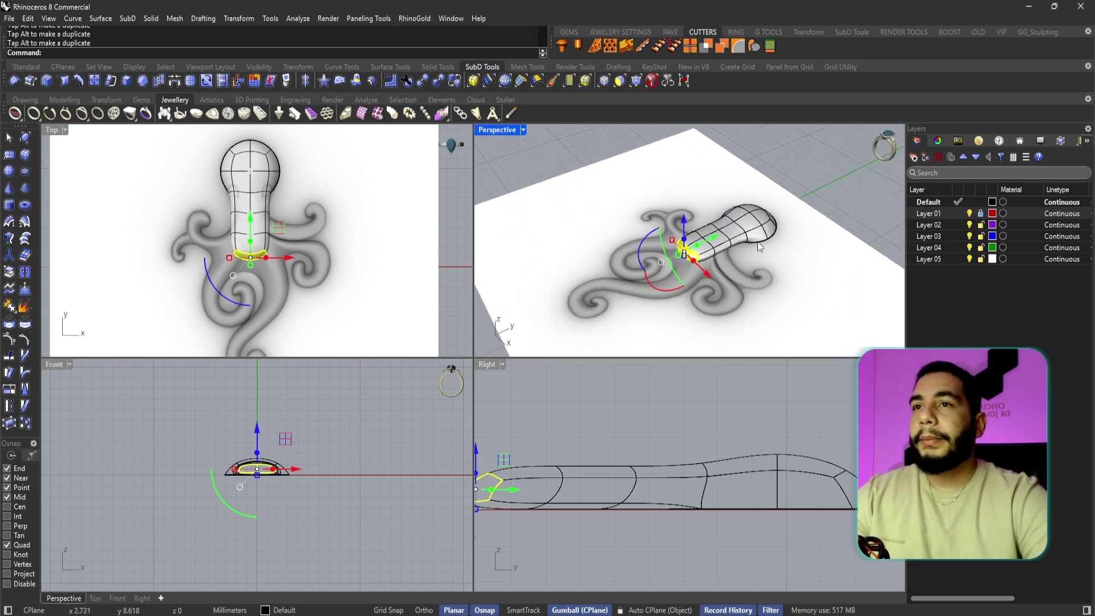
{"action": "left_click", "coordinate": [969, 214]}
{"action": "right_click_drag", "start_coordinate": [786, 279], "coordinate": [642, 297]}
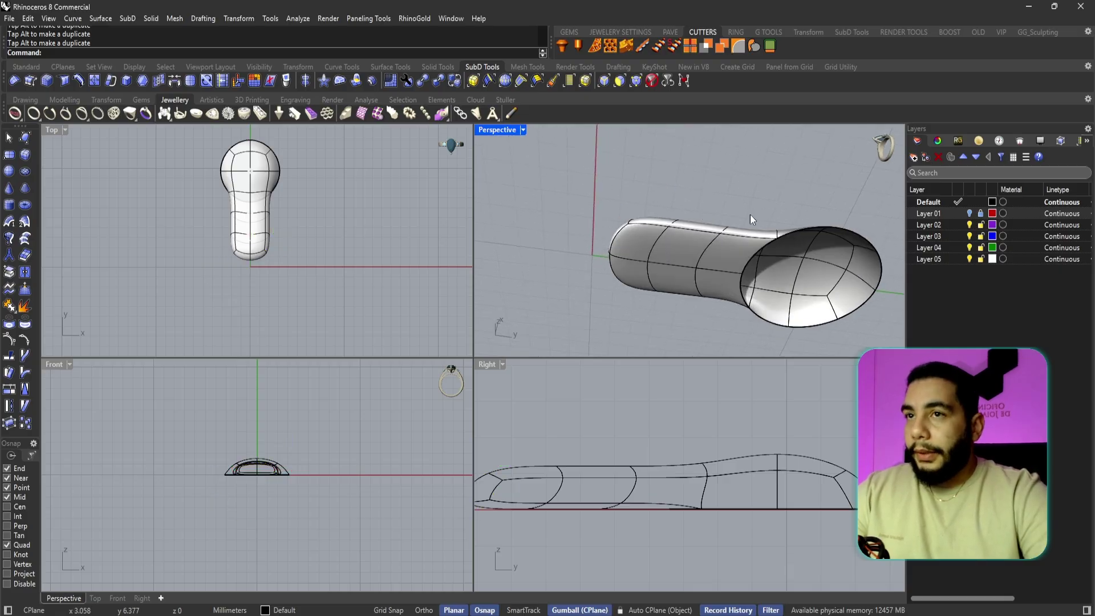
{"action": "scroll", "coordinate": [692, 256], "scroll_direction": "up", "scroll_amount": 1}
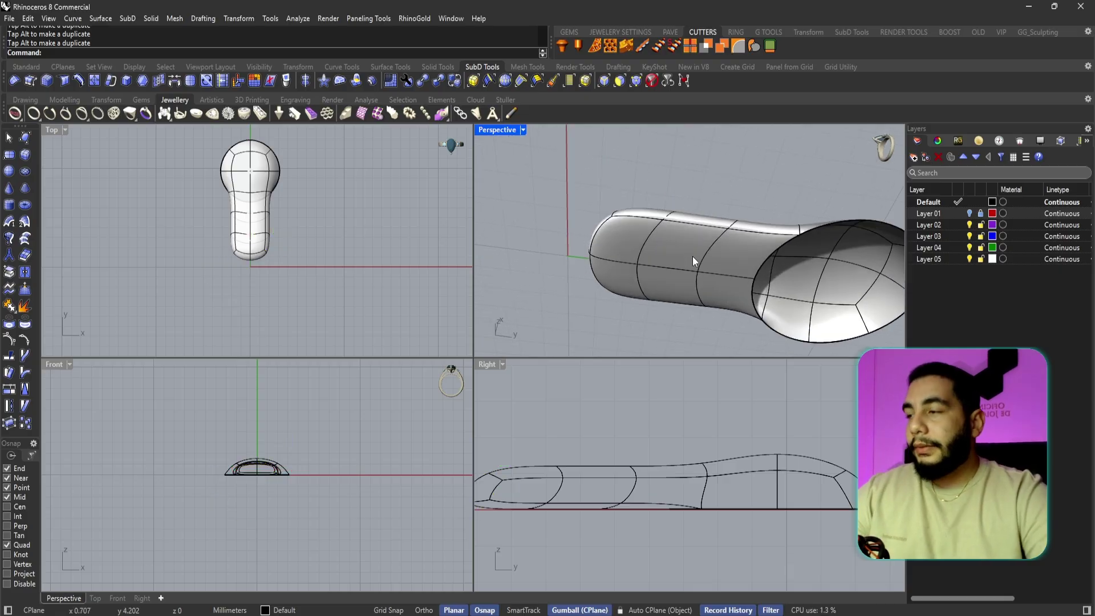
{"action": "left_click", "coordinate": [723, 256], "text": "ctrl+shift"}
{"action": "left_click", "coordinate": [675, 252], "text": "ctrl+shift"}
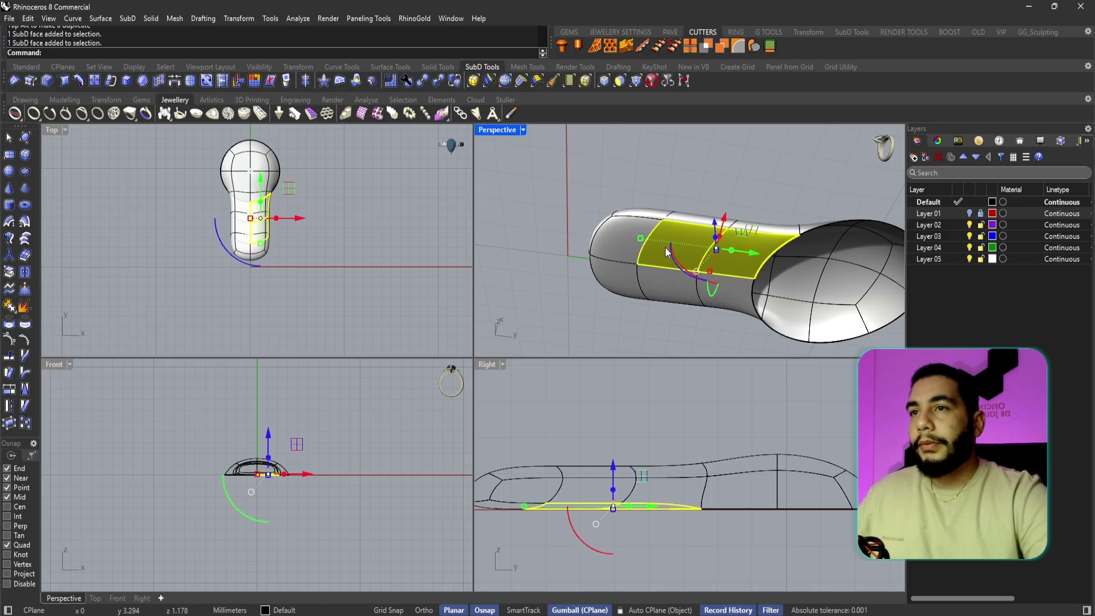
{"action": "left_click", "coordinate": [616, 245], "text": "ctrl+shift"}
{"action": "left_click", "coordinate": [621, 278], "text": "ctrl+shift"}
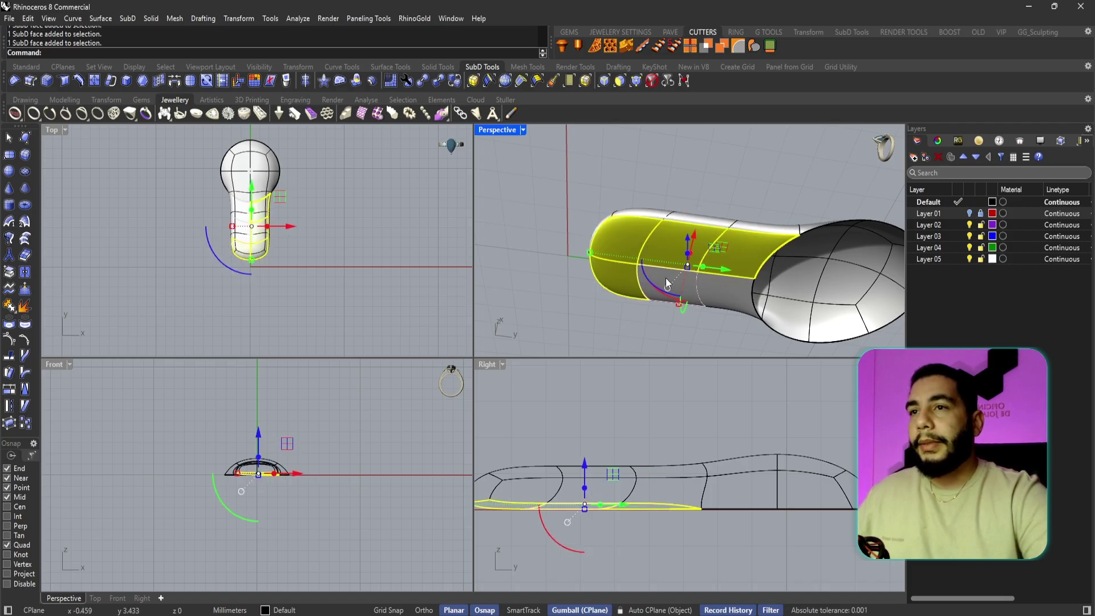
{"action": "key", "text": "Delete"}
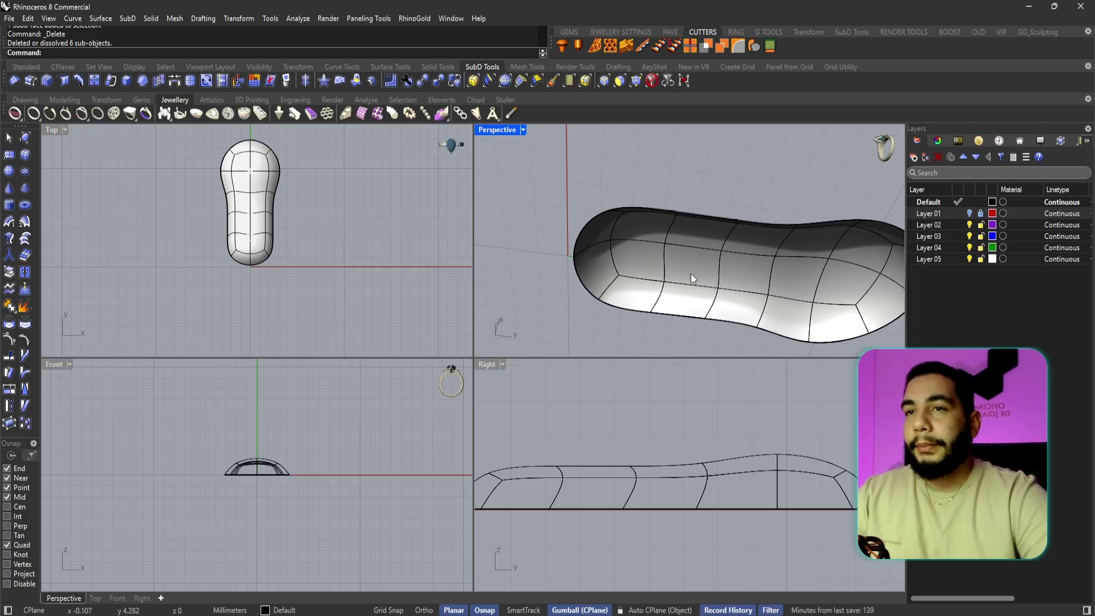
- Show Layer 01 again and turn on the control points of the SubD body in the Top view
{"action": "right_click_drag", "start_coordinate": [690, 274], "coordinate": [707, 205]}
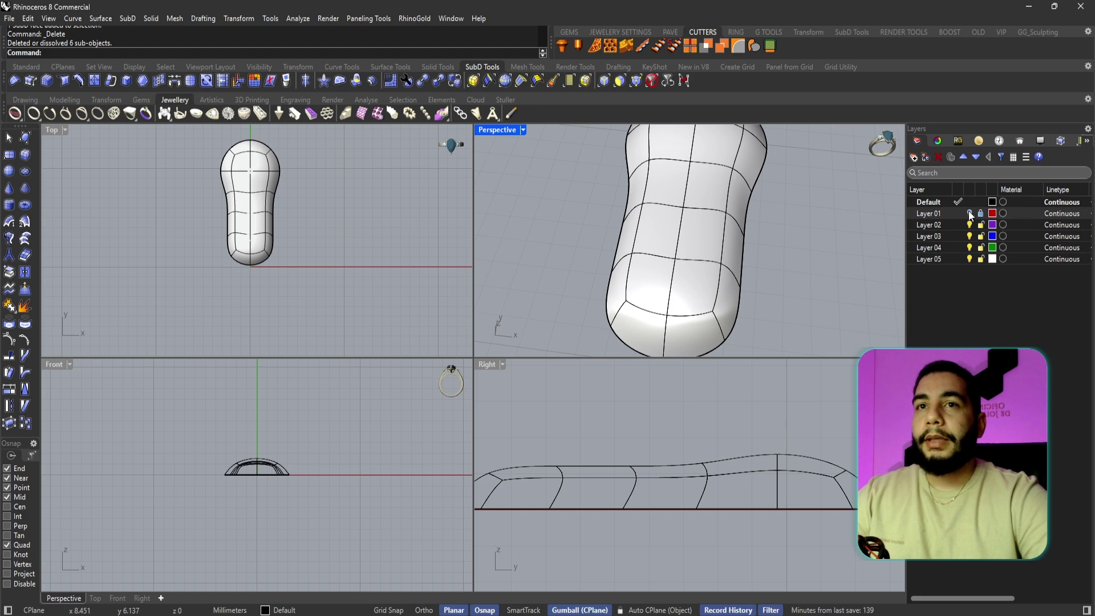
{"action": "left_click", "coordinate": [969, 213]}
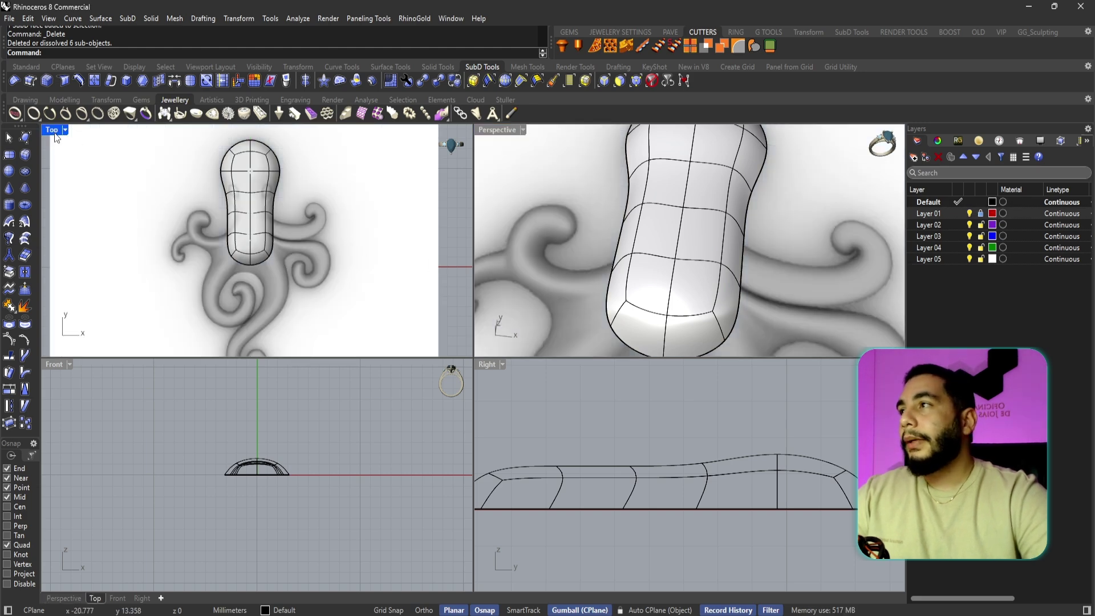
{"action": "double_click", "coordinate": [53, 131]}
{"action": "scroll", "coordinate": [496, 325], "scroll_direction": "up", "scroll_amount": 2}
{"action": "scroll", "coordinate": [488, 339], "scroll_direction": "up", "scroll_amount": 2}
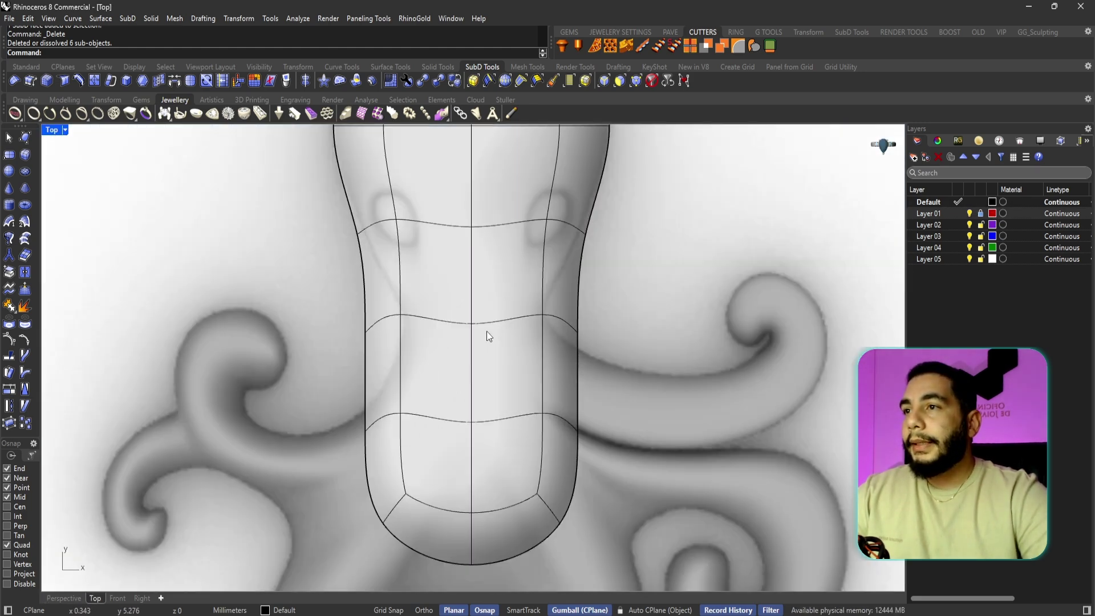
{"action": "left_click", "coordinate": [488, 325]}
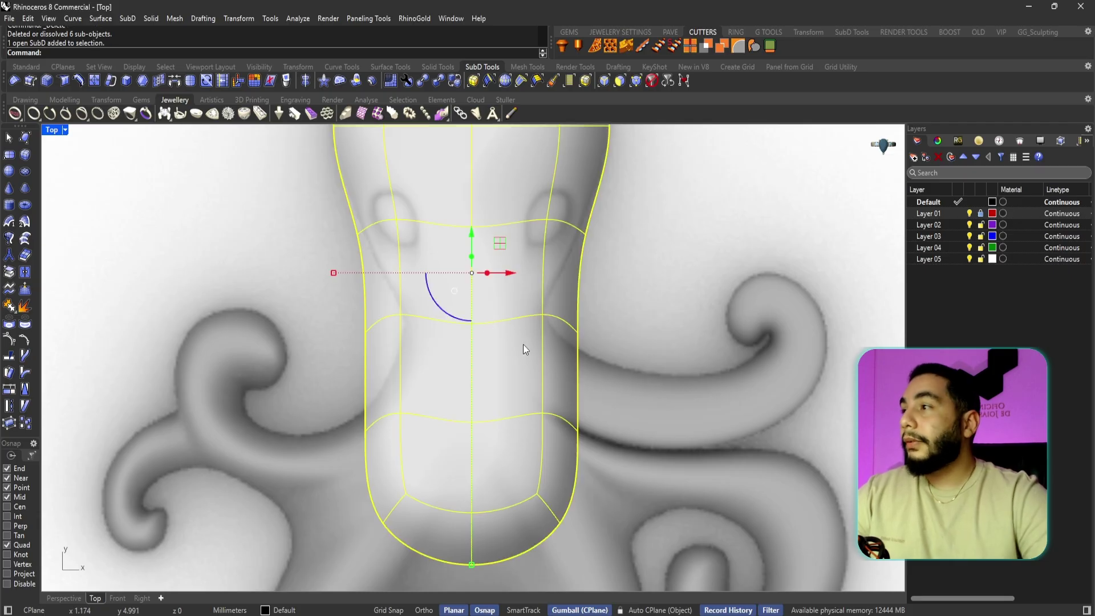
{"action": "scroll", "coordinate": [332, 330], "scroll_direction": "down", "scroll_amount": 3}
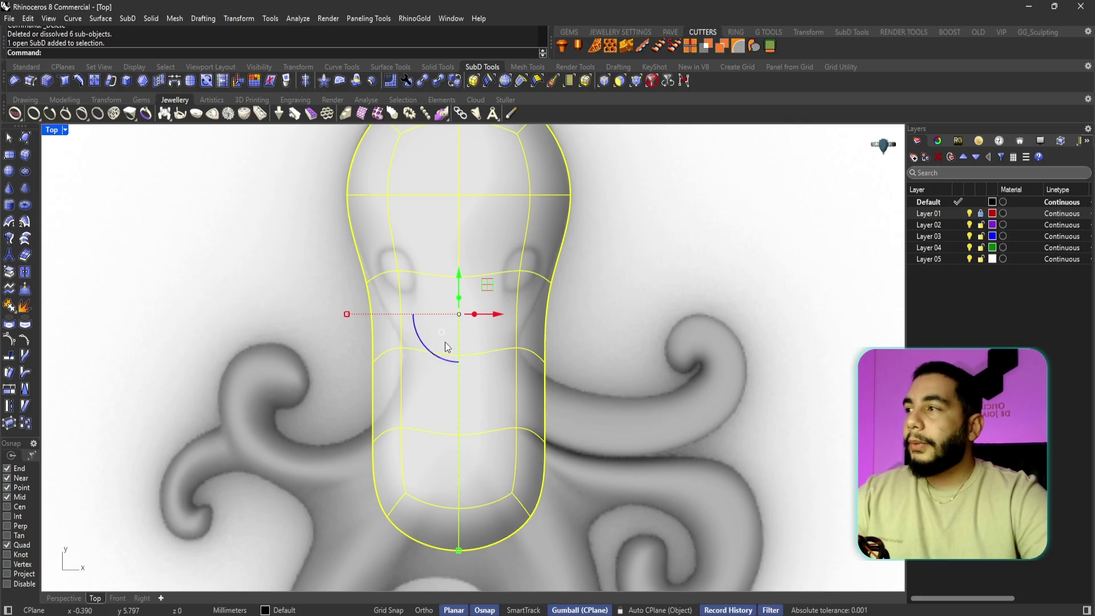
{"action": "left_click", "coordinate": [7, 341]}
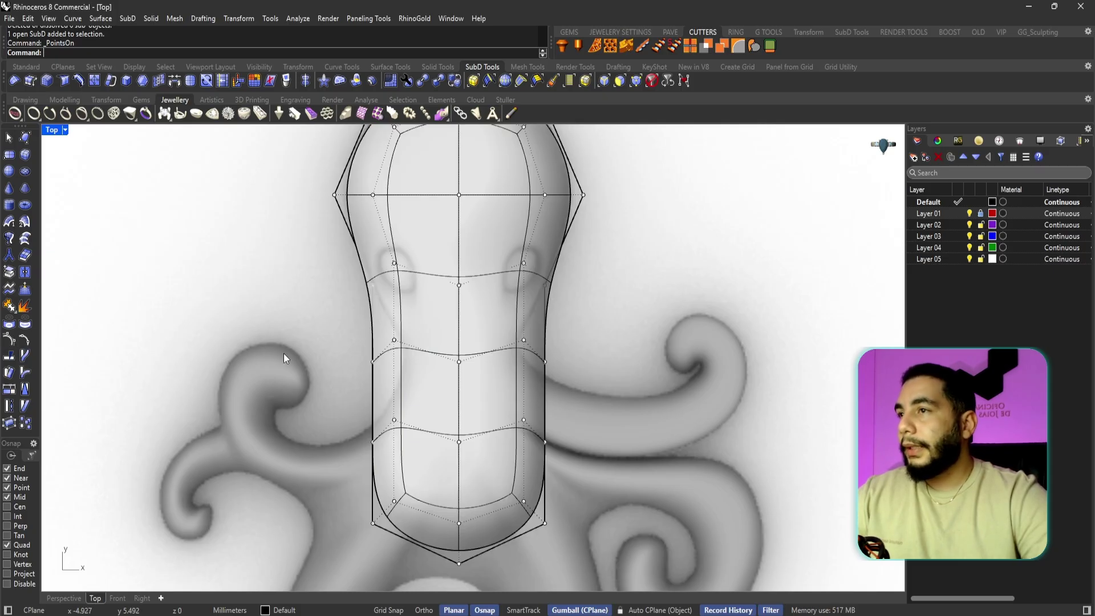
{"action": "scroll", "coordinate": [531, 289], "scroll_direction": "down", "scroll_amount": 2}
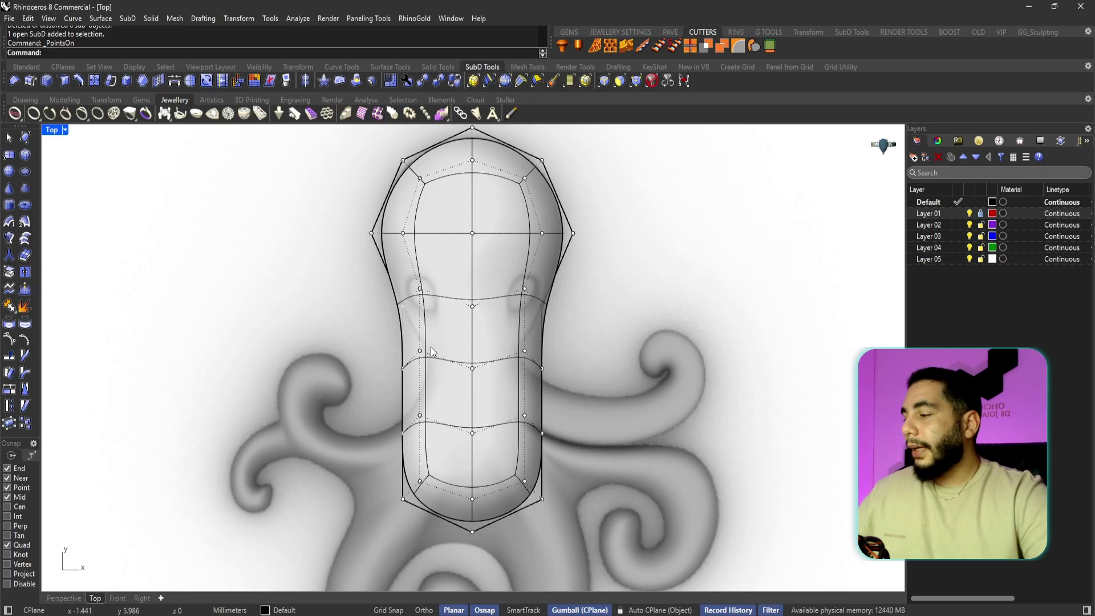
{"action": "left_click", "coordinate": [443, 330]}
{"action": "left_click", "coordinate": [442, 395], "text": "shift"}
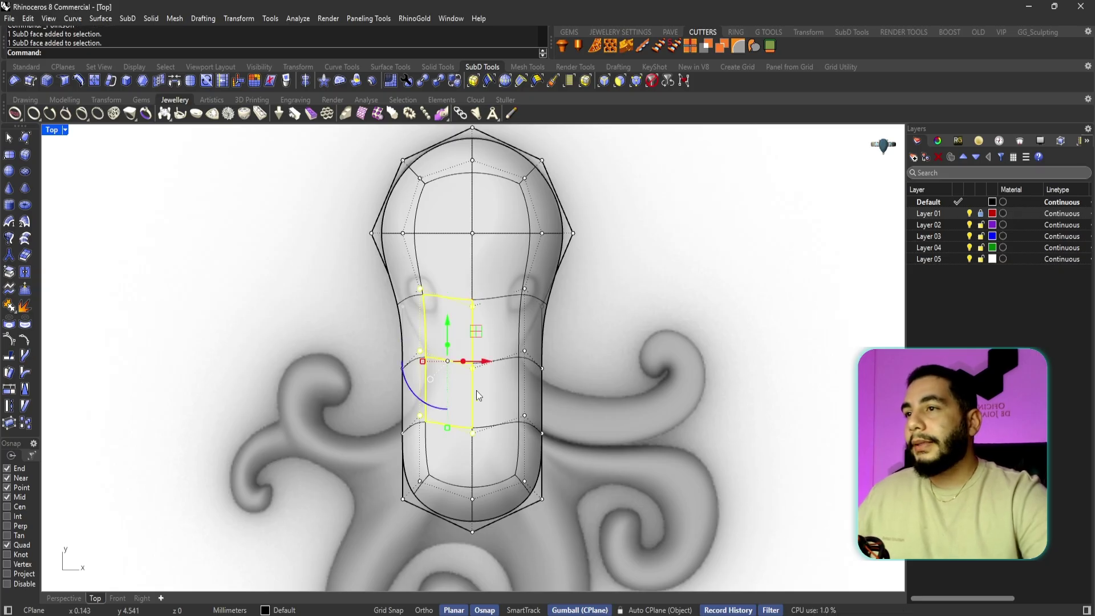
{"action": "key", "text": "Escape"}
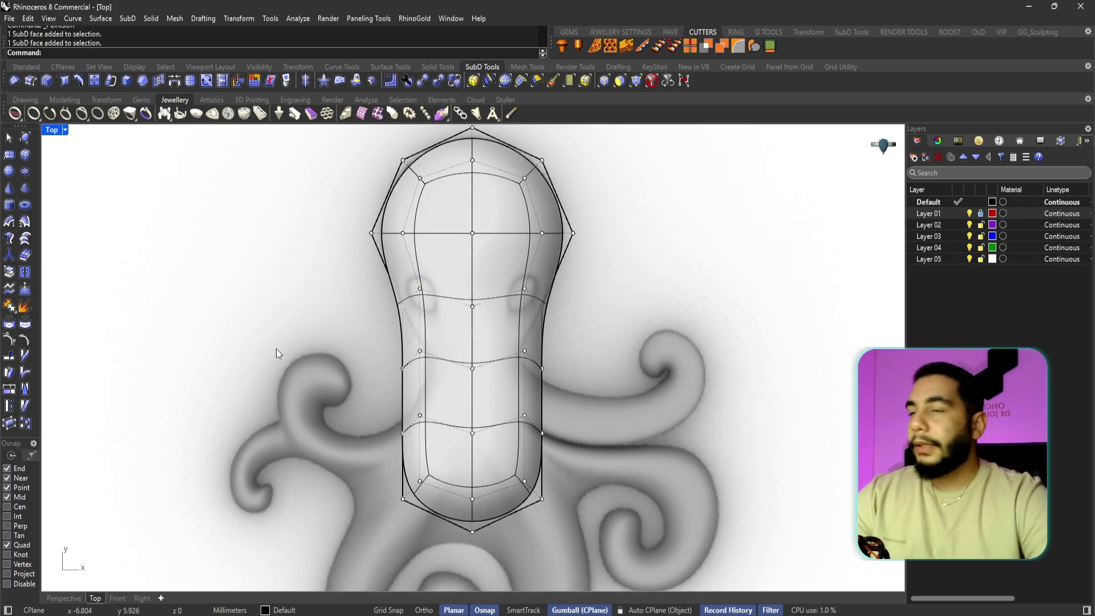
{"action": "scroll", "coordinate": [420, 363], "scroll_direction": "up", "scroll_amount": 3}
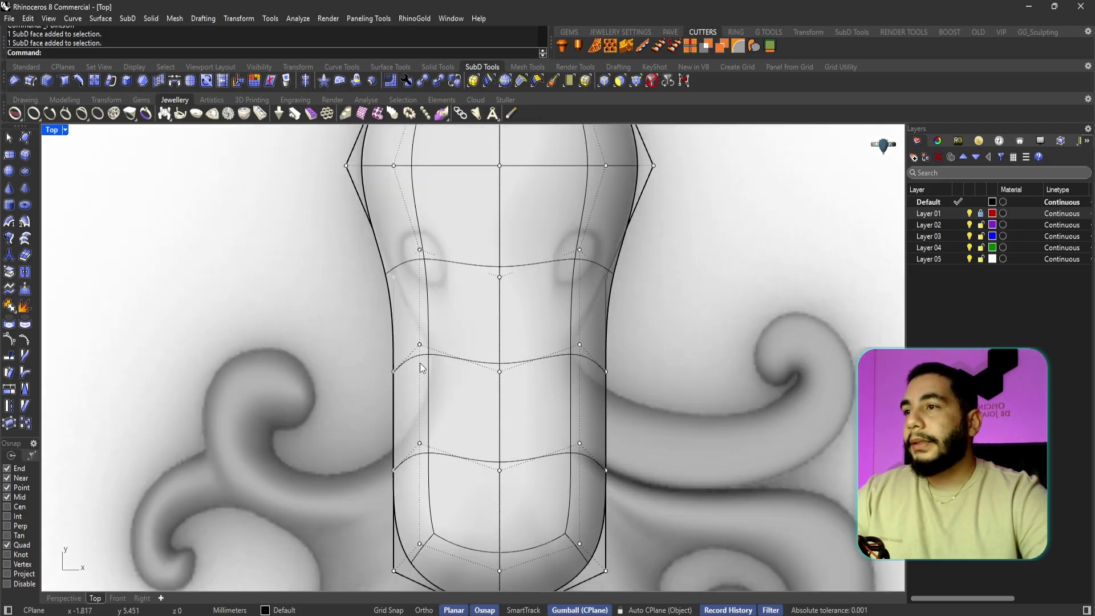
{"action": "left_click_drag", "start_coordinate": [321, 322], "coordinate": [437, 385]}
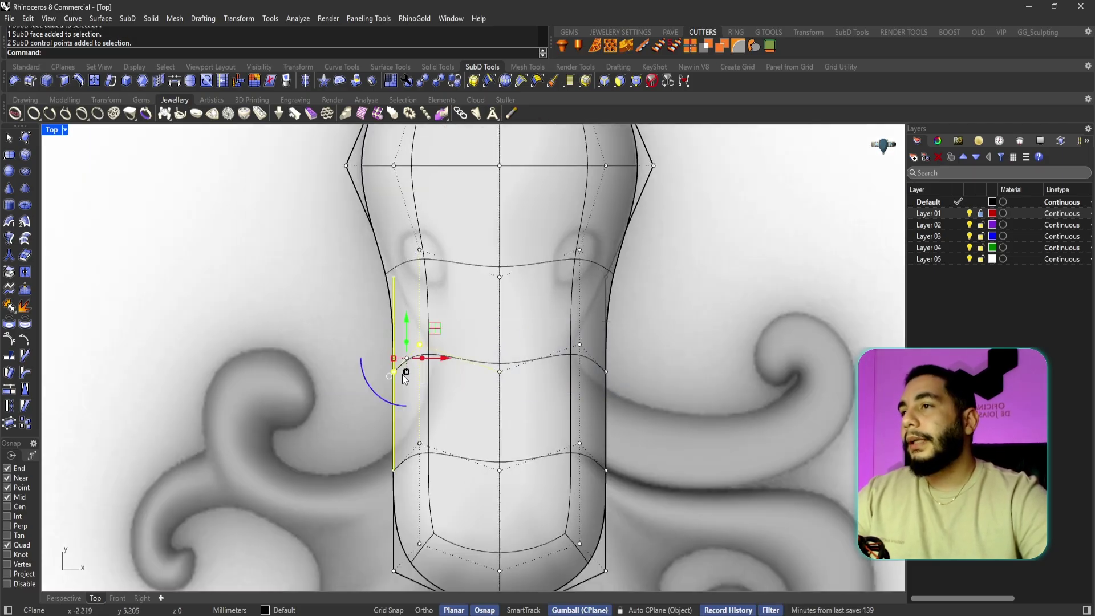
{"action": "key", "text": "Escape"}
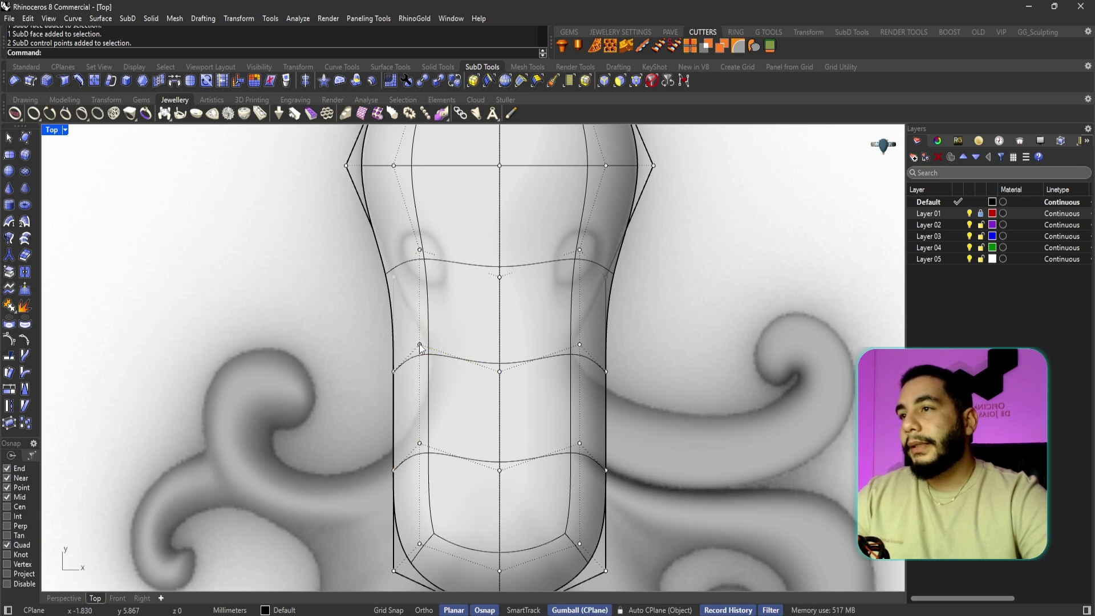
- Try moving the left inner control point of the waist row inward in X, and undo the move
{"action": "left_click", "coordinate": [421, 346]}
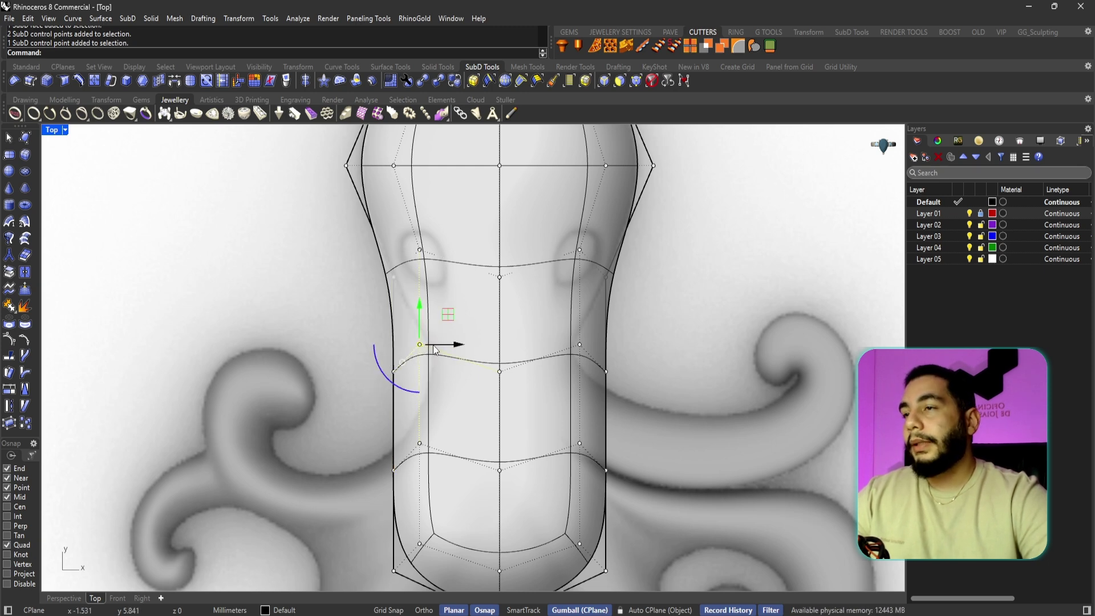
{"action": "left_click_drag", "start_coordinate": [445, 345], "coordinate": [487, 346]}
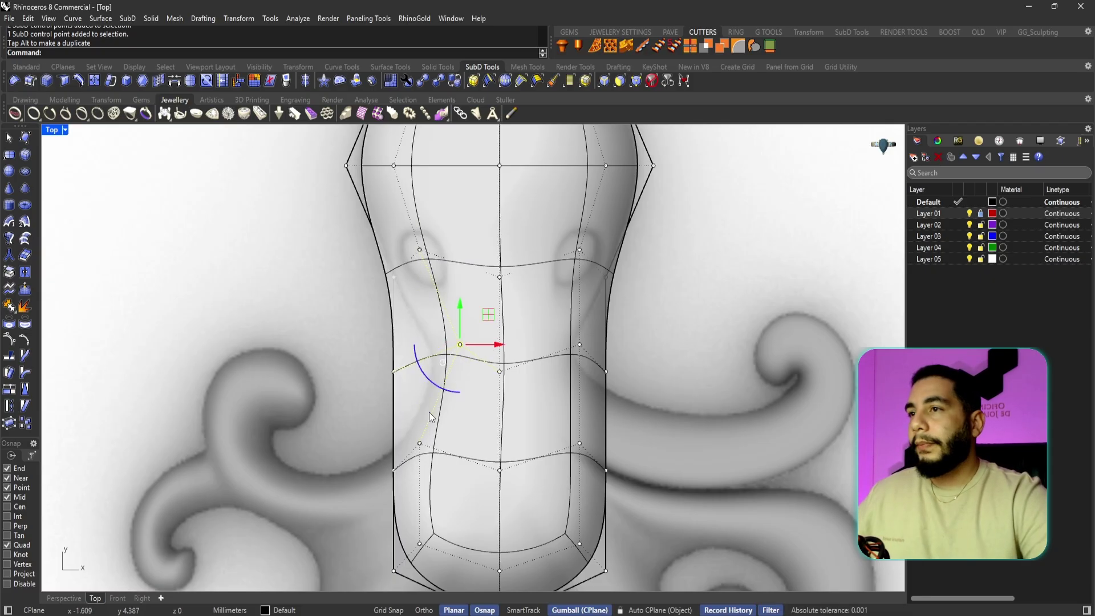
{"action": "key", "text": "ctrl+z"}
- Scale the waist row of control points narrower in X to fit the reference, and move its centre point up in Y
{"action": "left_click", "coordinate": [351, 320]}
{"action": "left_click_drag", "start_coordinate": [337, 307], "coordinate": [648, 412]}
{"action": "left_click_drag", "start_coordinate": [394, 359], "coordinate": [508, 311]}
{"action": "left_click", "coordinate": [648, 336]}
{"action": "left_click", "coordinate": [499, 371]}
{"action": "left_click", "coordinate": [627, 348]}
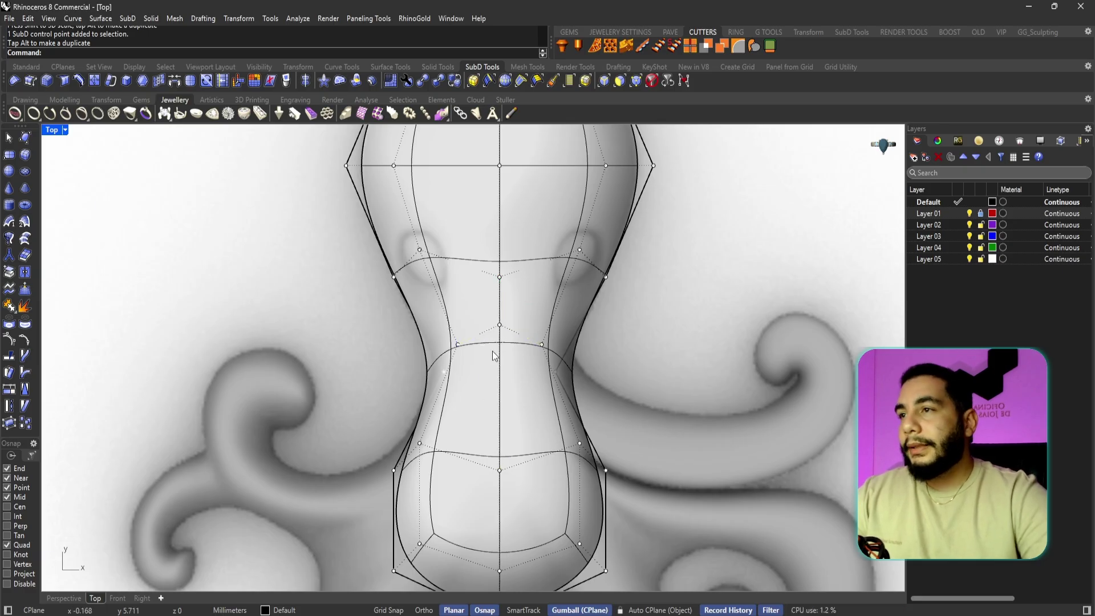
- Move the two outermost waist control points about 0.5 mm up in Y and turn off the control points
{"action": "left_click", "coordinate": [443, 372]}
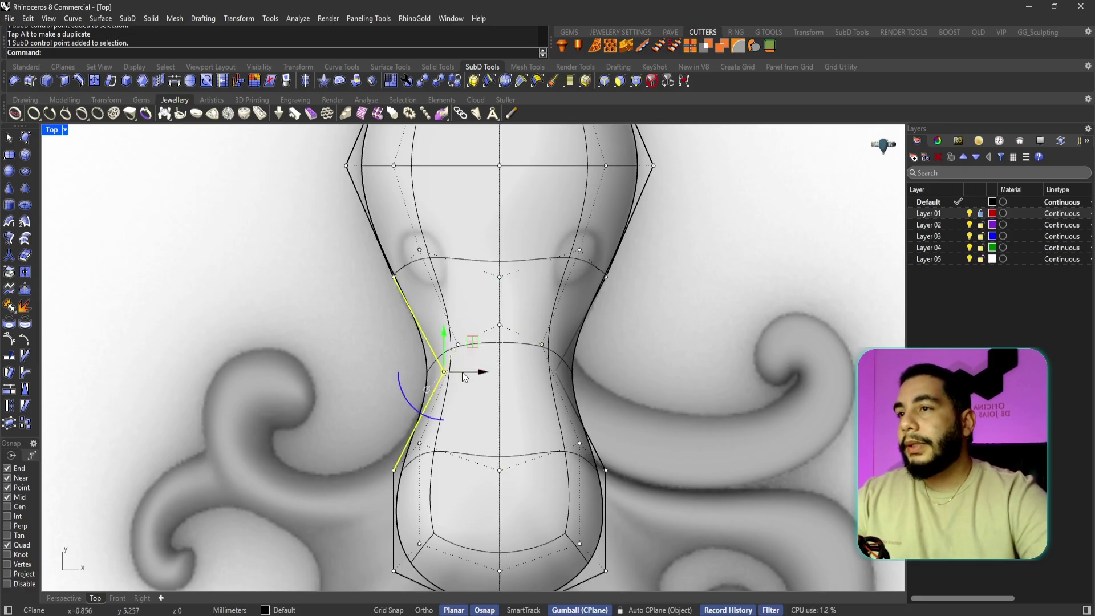
{"action": "left_click", "coordinate": [555, 372], "text": "shift"}
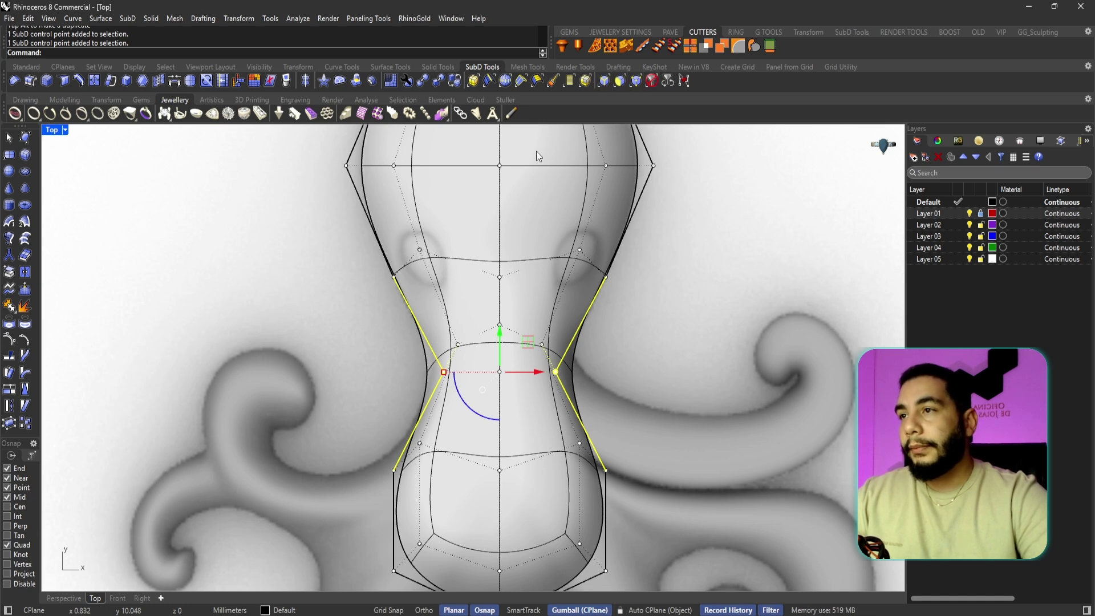
{"action": "left_click_drag", "start_coordinate": [499, 338], "coordinate": [499, 320]}
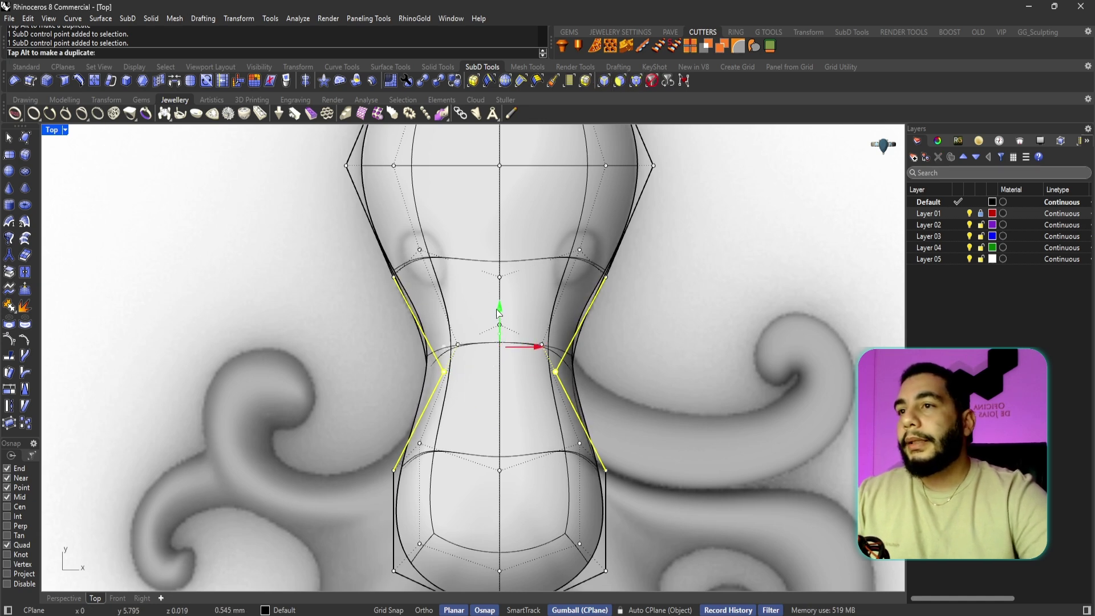
{"action": "left_click", "coordinate": [612, 330]}
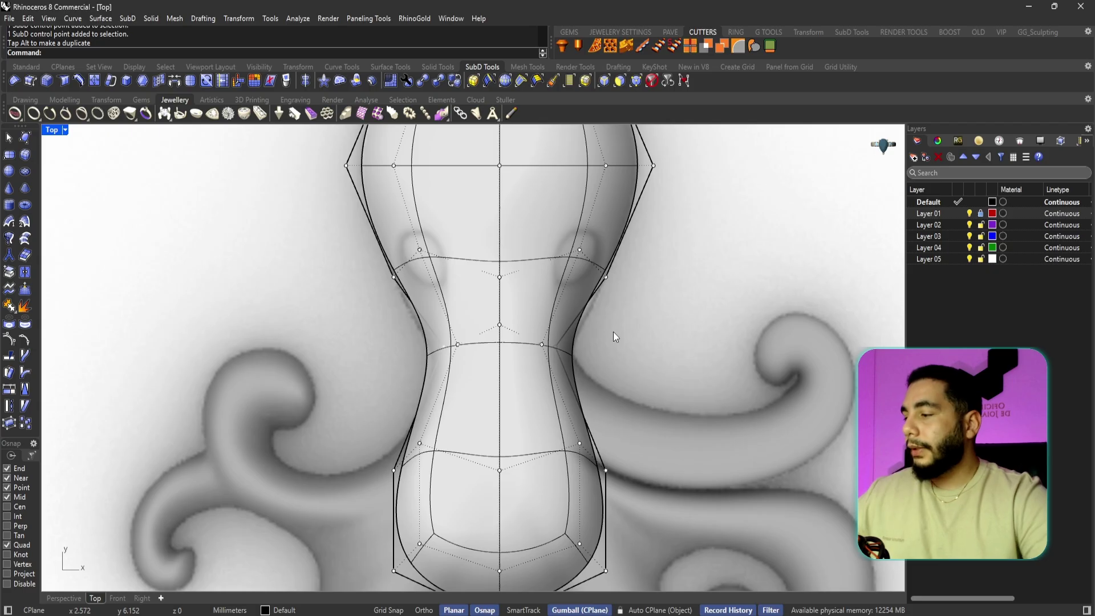
{"action": "key", "text": "Escape"}
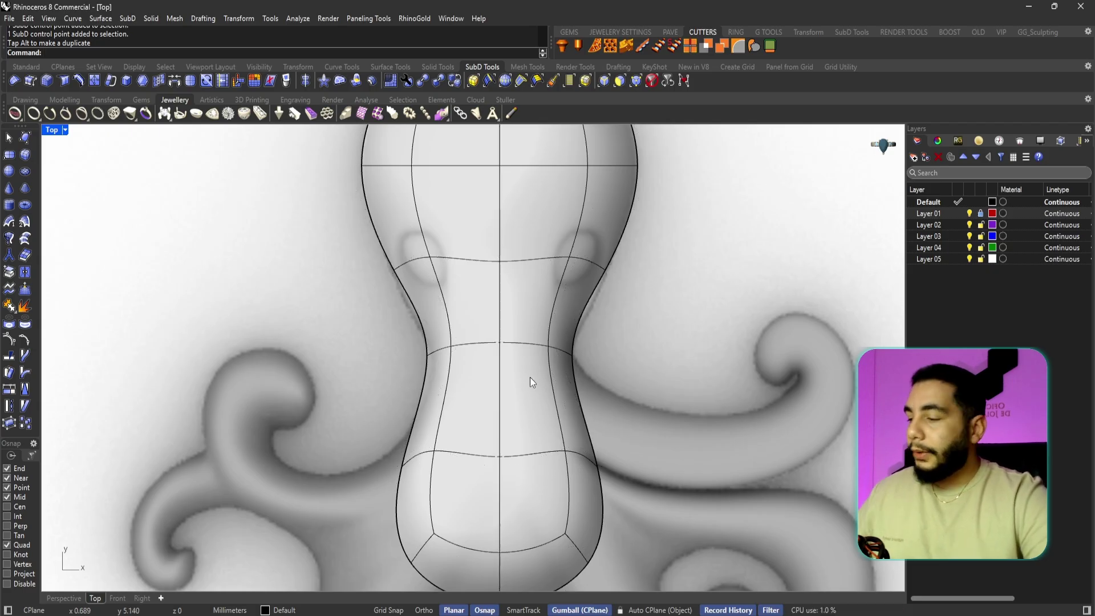
- Extrude the right side face below the waist outward in angled segments along the upper-right tentacle of the reference
{"action": "right_click_drag", "start_coordinate": [606, 449], "coordinate": [559, 385]}
{"action": "right_click_drag", "start_coordinate": [521, 340], "coordinate": [512, 368]}
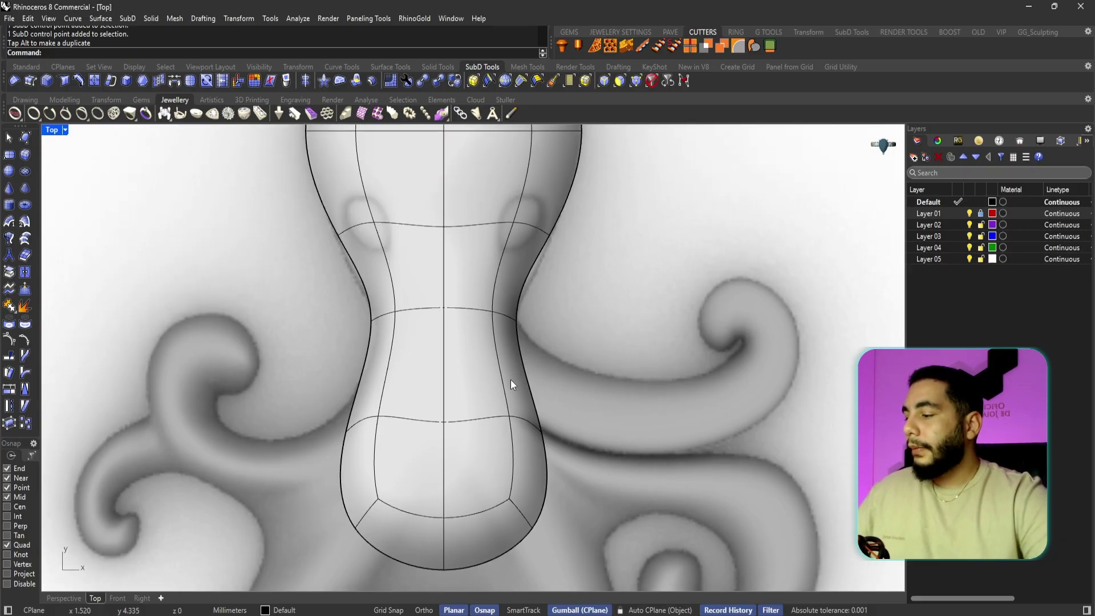
{"action": "left_click", "coordinate": [509, 382]}
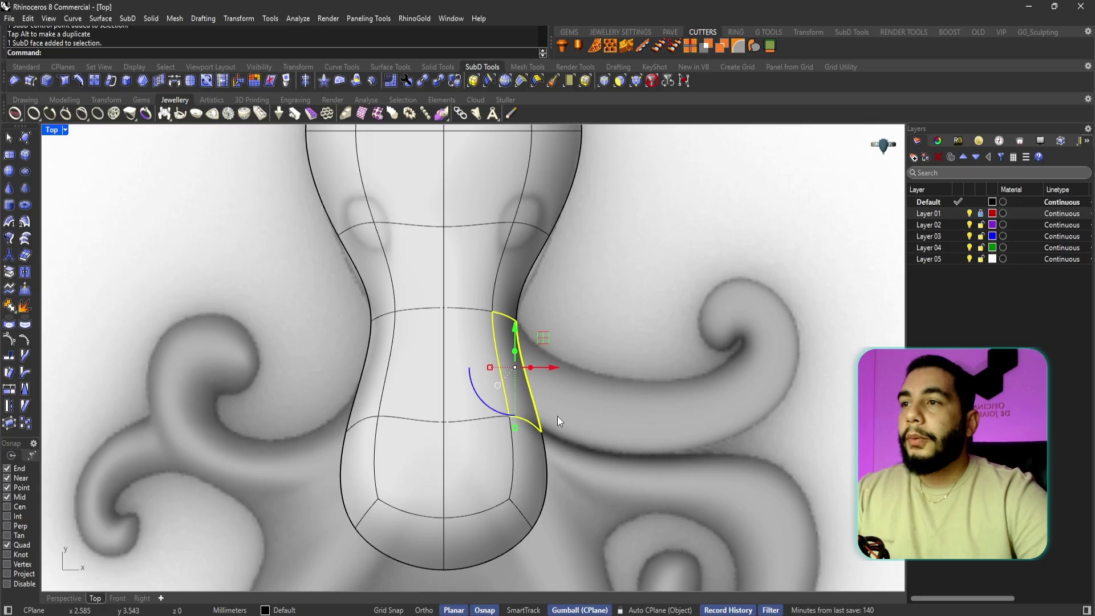
{"action": "left_click_drag", "start_coordinate": [529, 367], "coordinate": [600, 368]}
{"action": "left_click_drag", "start_coordinate": [553, 437], "coordinate": [530, 419]}
{"action": "left_click_drag", "start_coordinate": [583, 385], "coordinate": [830, 368], "text": "ctrl"}
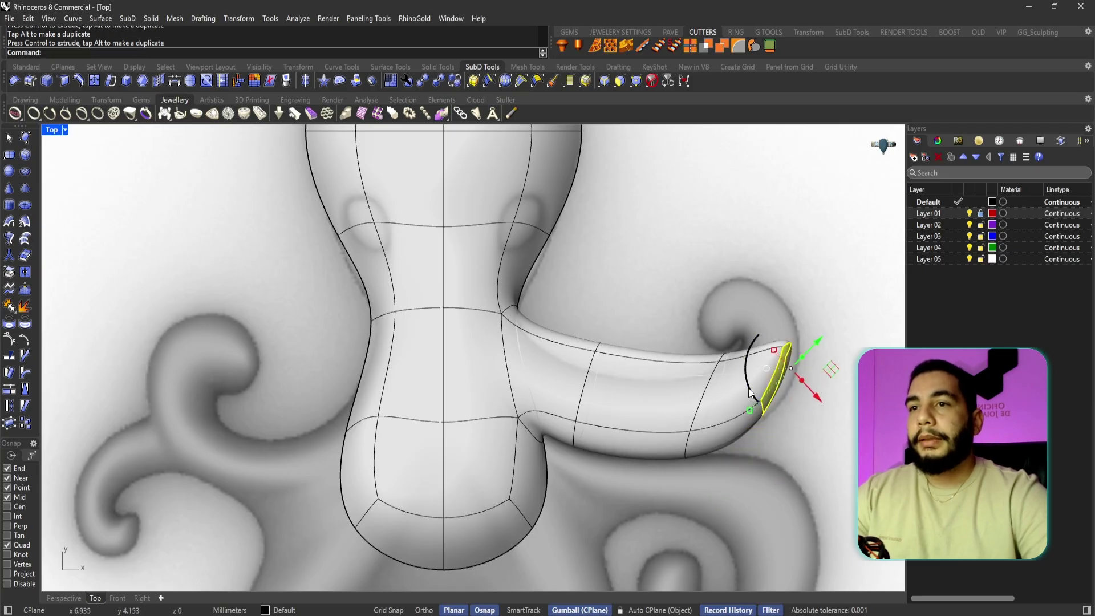
- Rotate and extrude the tentacle's end face in further segments, curling the tip up and inward along the reference spiral
{"action": "left_click_drag", "start_coordinate": [753, 419], "coordinate": [813, 400]}
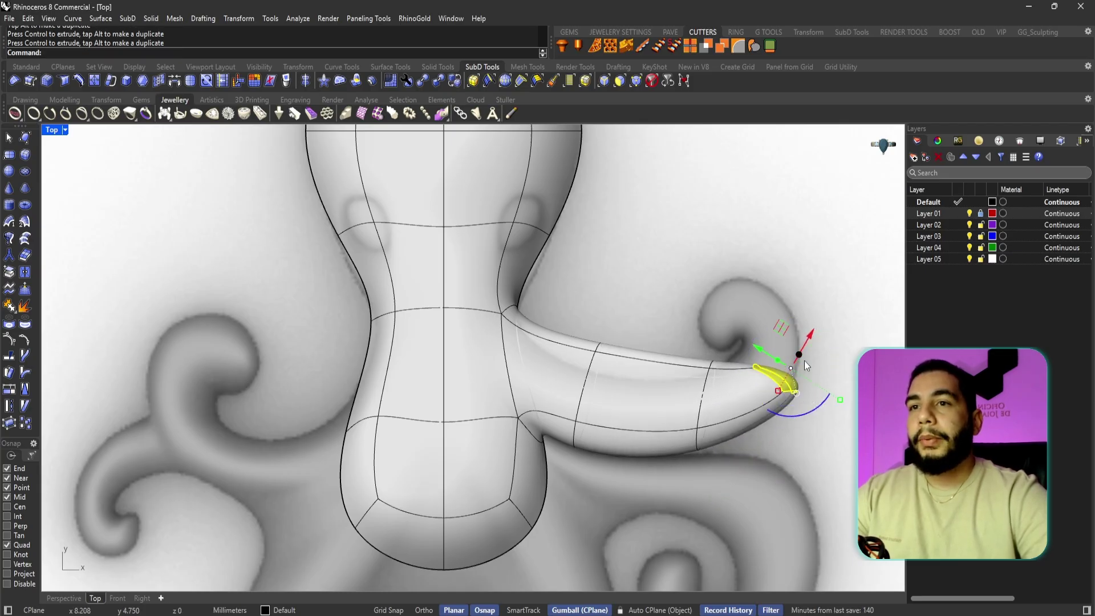
{"action": "left_click_drag", "start_coordinate": [804, 361], "coordinate": [809, 319], "text": "ctrl"}
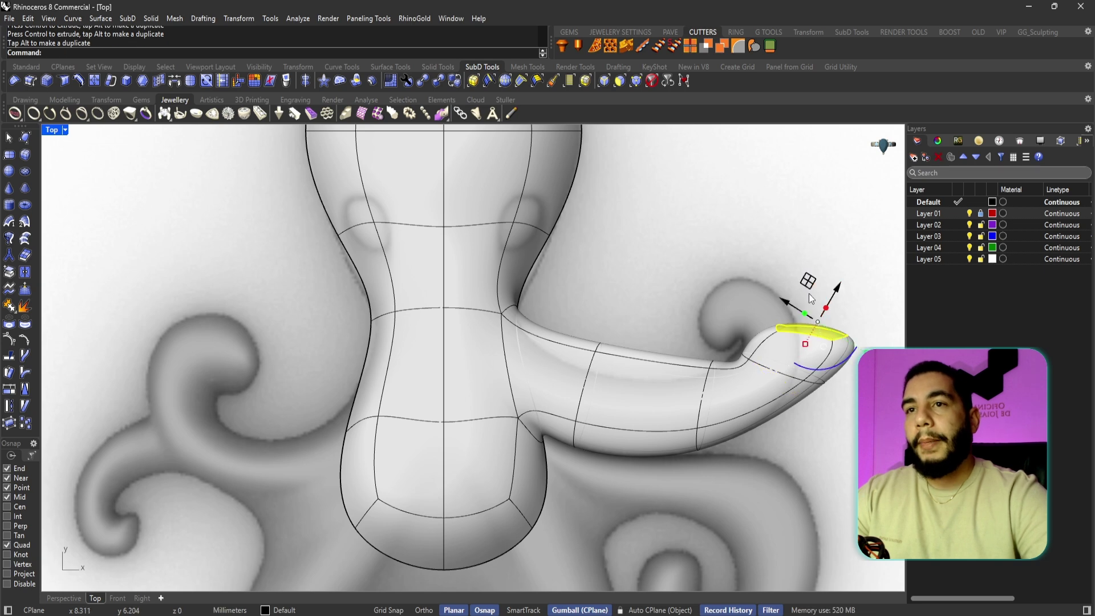
{"action": "left_click_drag", "start_coordinate": [808, 281], "coordinate": [741, 255]}
{"action": "left_click_drag", "start_coordinate": [746, 316], "coordinate": [811, 320]}
{"action": "left_click_drag", "start_coordinate": [742, 277], "coordinate": [784, 239], "text": "ctrl"}
{"action": "left_click_drag", "start_coordinate": [674, 340], "coordinate": [676, 368]}
- Hide Layer 01 and delete the strip of faces closing the tentacle's underside in the Perspective view
{"action": "left_click", "coordinate": [969, 213]}
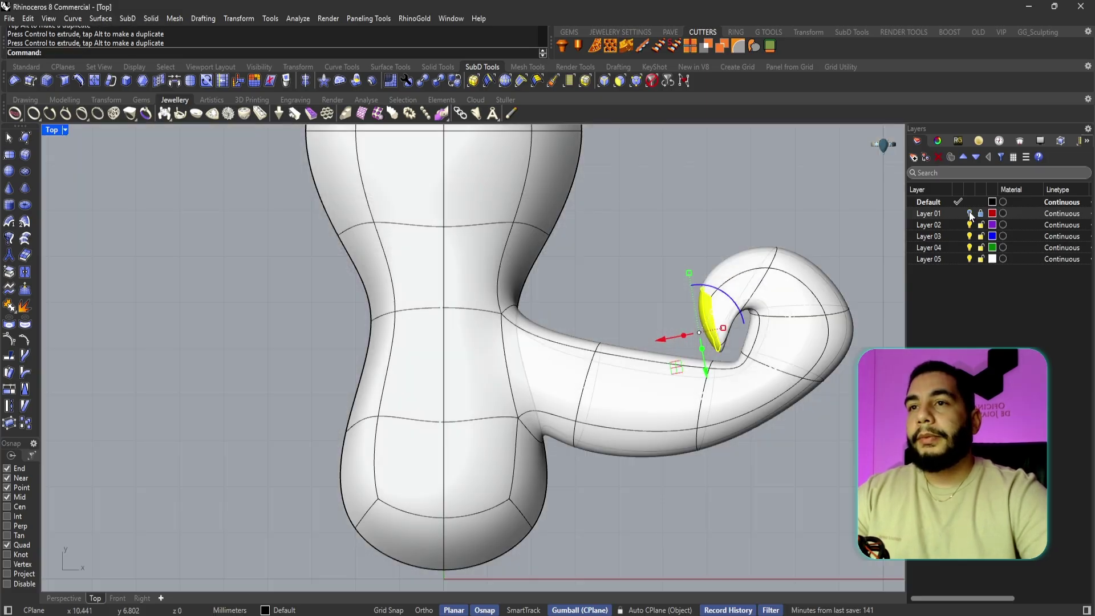
{"action": "double_click", "coordinate": [53, 130]}
{"action": "right_click_drag", "start_coordinate": [750, 351], "coordinate": [716, 234]}
{"action": "left_click", "coordinate": [686, 230]}
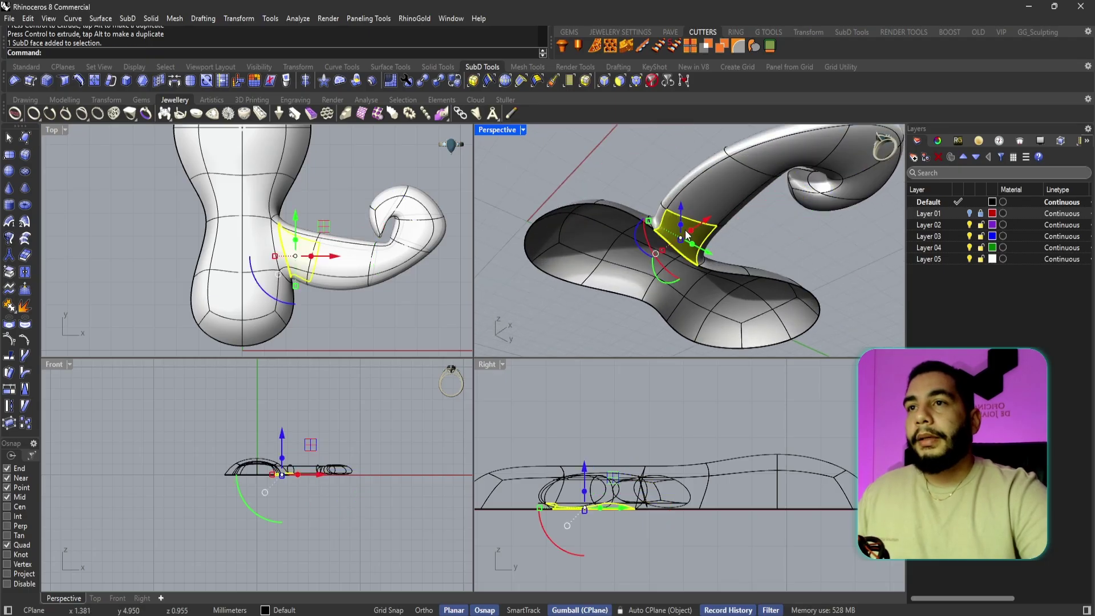
{"action": "left_click", "coordinate": [815, 203], "text": "shift"}
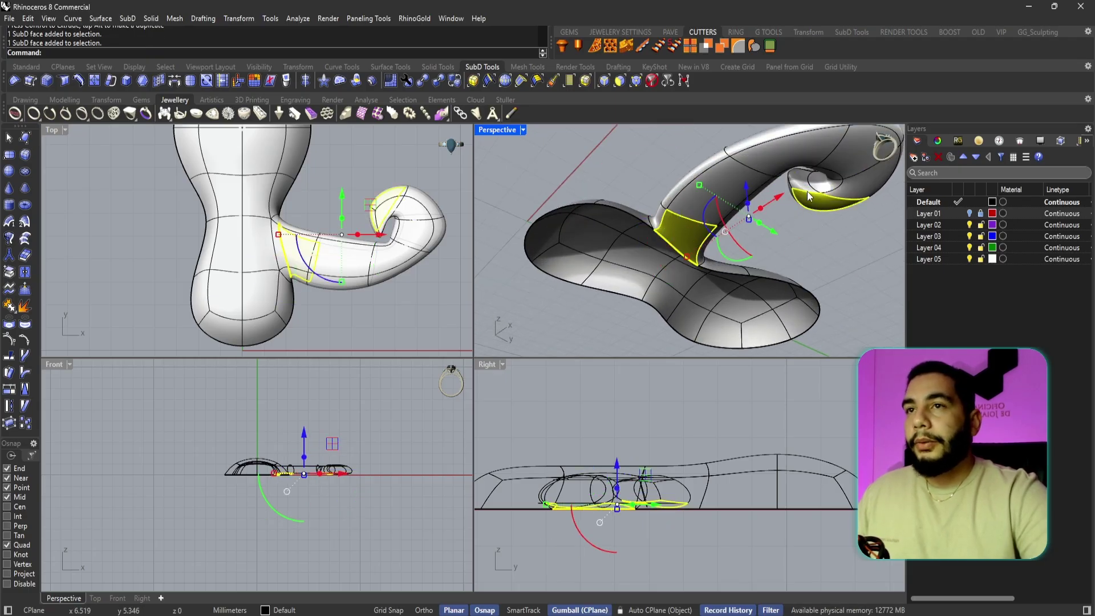
{"action": "right_click_drag", "start_coordinate": [806, 191], "coordinate": [722, 198]}
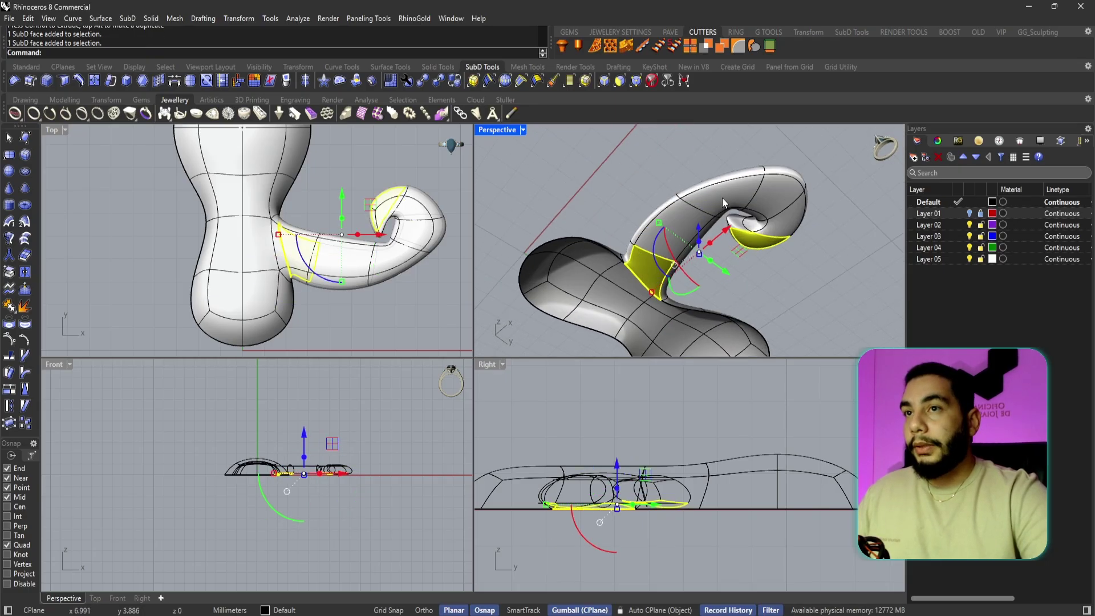
{"action": "double_click", "coordinate": [677, 218], "text": "shift"}
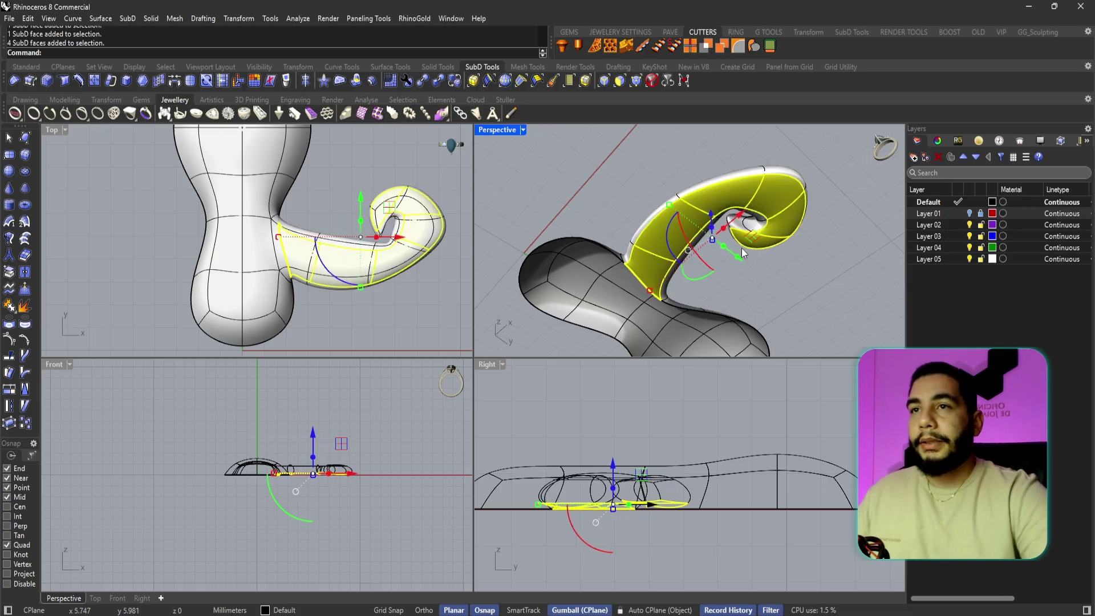
{"action": "key", "text": "Delete"}
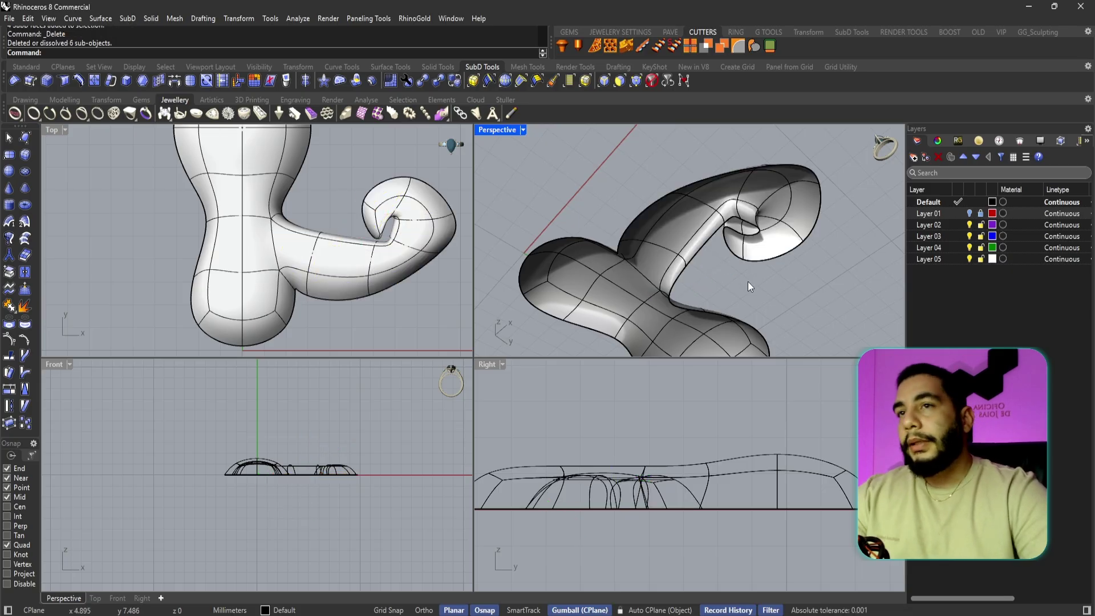
{"action": "right_click_drag", "start_coordinate": [642, 193], "coordinate": [736, 226]}
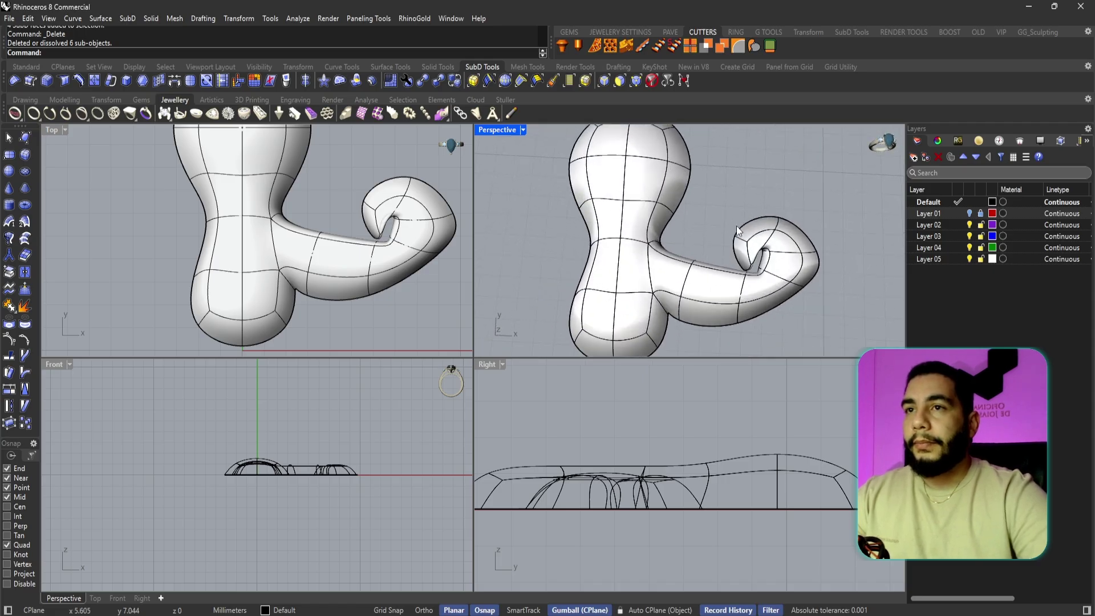
- Show Layer 01 again and move the upper-edge vertex near the tentacle's base to follow the reference in the Top view
{"action": "left_click", "coordinate": [969, 213]}
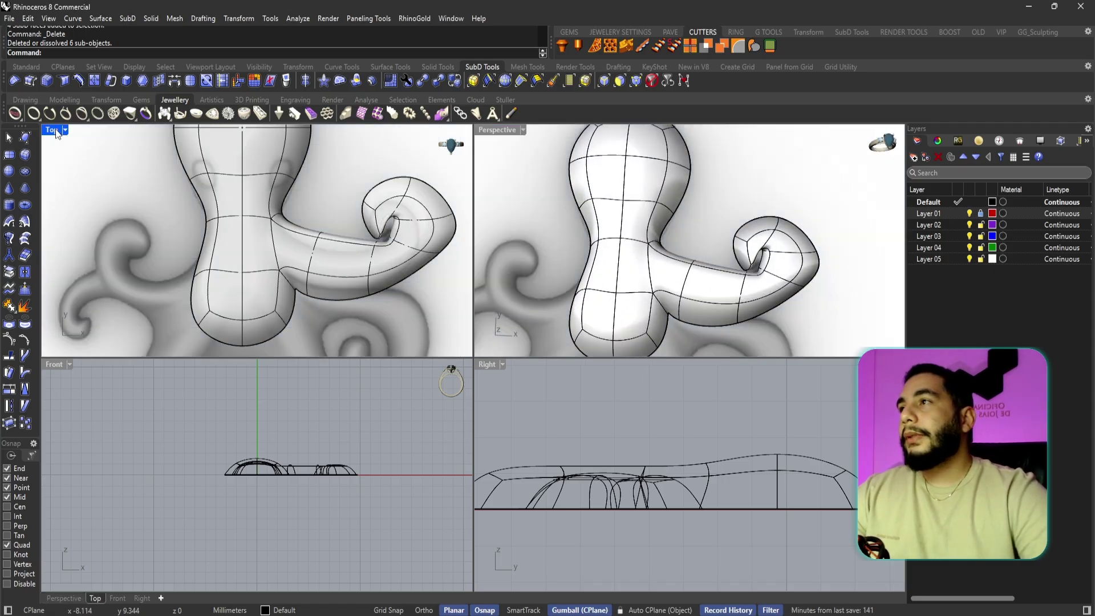
{"action": "double_click", "coordinate": [56, 129]}
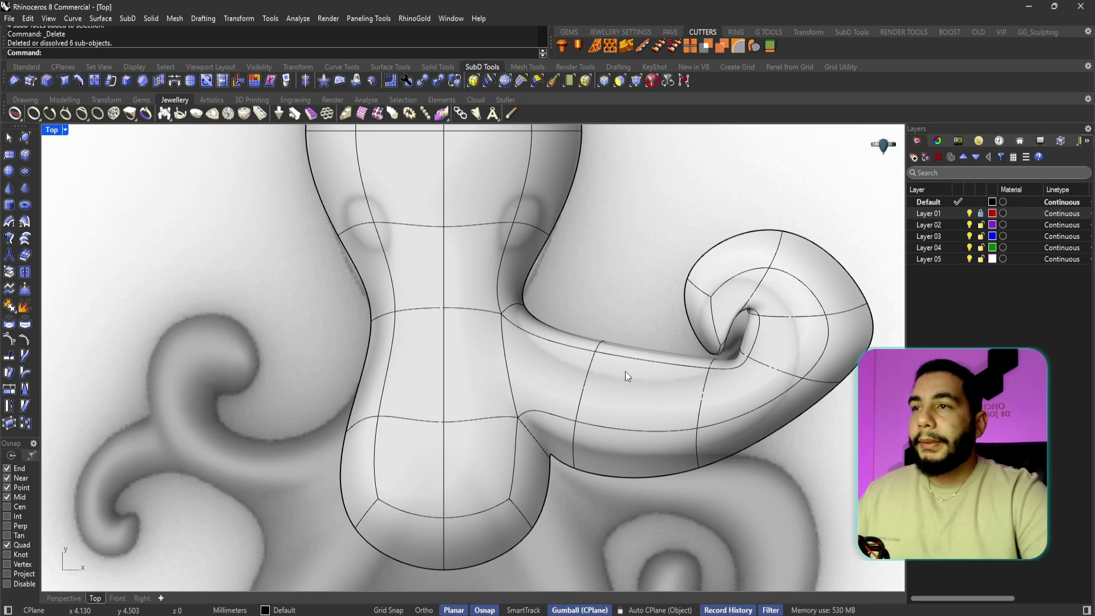
{"action": "scroll", "coordinate": [625, 371], "scroll_direction": "up", "scroll_amount": 3}
{"action": "left_click_drag", "start_coordinate": [578, 276], "coordinate": [636, 348]}
{"action": "left_click_drag", "start_coordinate": [628, 293], "coordinate": [604, 348]}
{"action": "left_click", "coordinate": [579, 355]}
{"action": "left_click", "coordinate": [677, 317]}
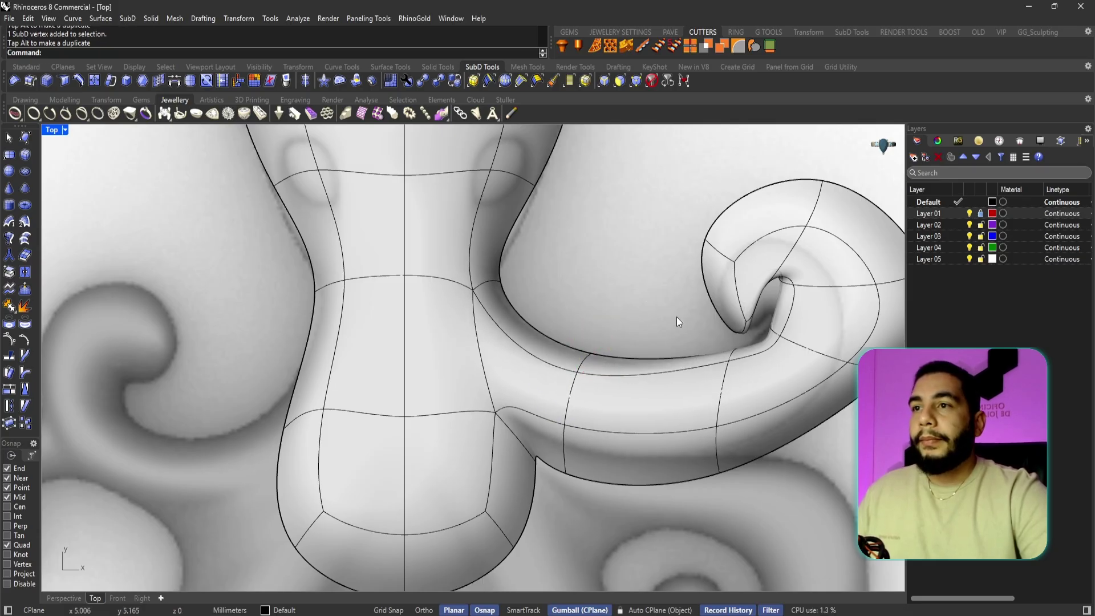
- Move the tentacle's upper-edge vertices just before the curl to smooth the inner bend against the reference
{"action": "right_click_drag", "start_coordinate": [676, 320], "coordinate": [553, 326]}
{"action": "scroll", "coordinate": [554, 326], "scroll_direction": "down", "scroll_amount": 2}
{"action": "scroll", "coordinate": [604, 353], "scroll_direction": "up", "scroll_amount": 4}
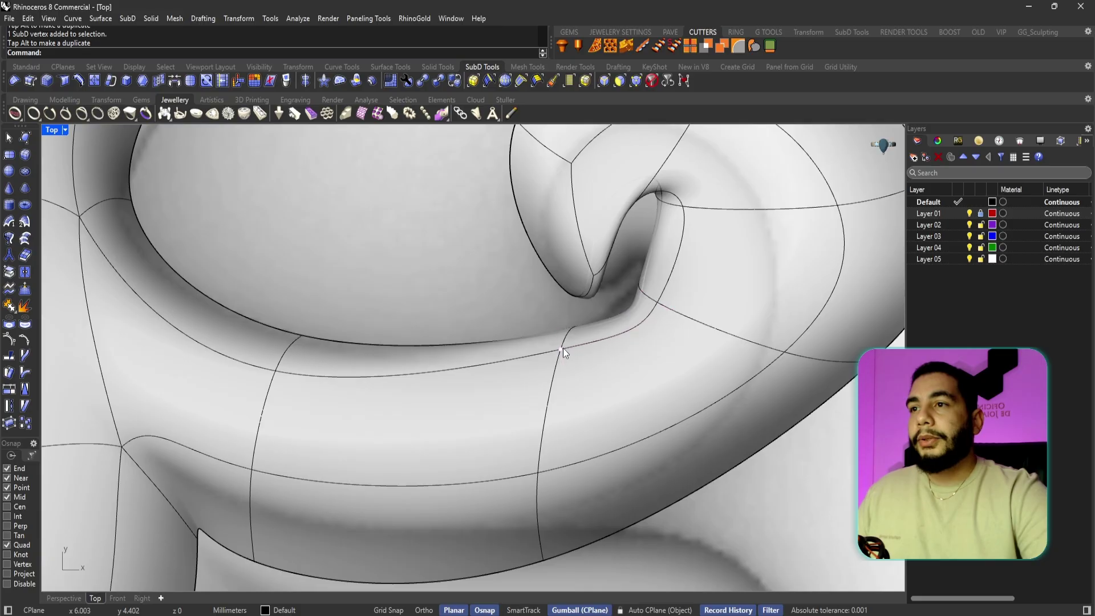
{"action": "left_click", "coordinate": [561, 348]}
{"action": "left_click_drag", "start_coordinate": [584, 326], "coordinate": [590, 347]}
{"action": "left_click", "coordinate": [519, 314]}
{"action": "left_click_drag", "start_coordinate": [599, 301], "coordinate": [581, 316]}
{"action": "left_click", "coordinate": [487, 333]}
- Move the tentacle's lower outline edge between the base and the curl upward to narrow the arm to the reference
{"action": "scroll", "coordinate": [487, 334], "scroll_direction": "down", "scroll_amount": 6}
{"action": "scroll", "coordinate": [578, 322], "scroll_direction": "up", "scroll_amount": 5}
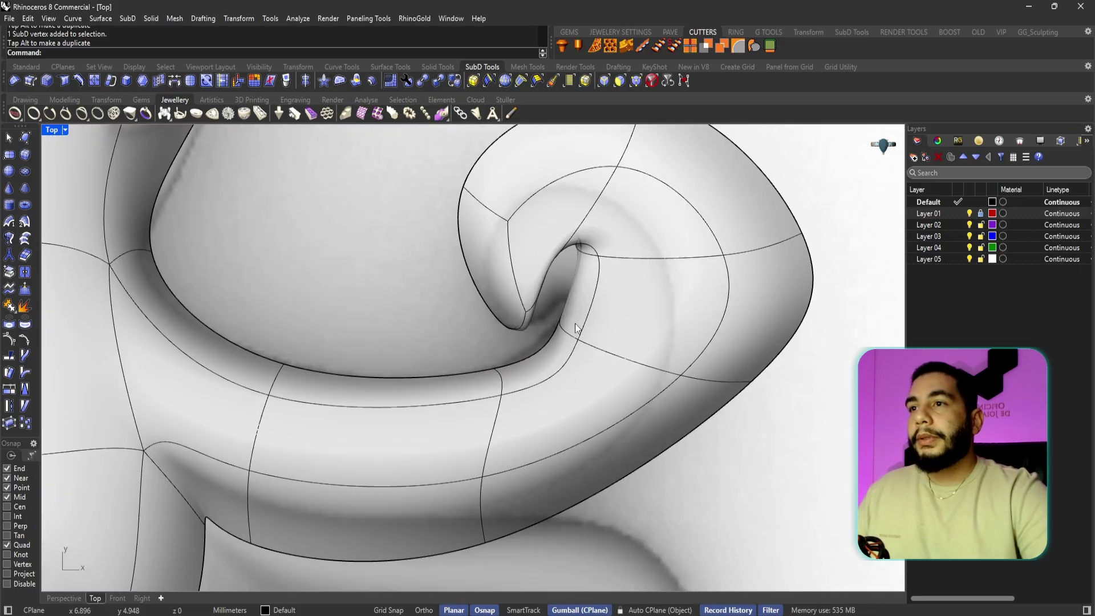
{"action": "scroll", "coordinate": [573, 321], "scroll_direction": "down", "scroll_amount": 3}
{"action": "scroll", "coordinate": [573, 321], "scroll_direction": "down", "scroll_amount": 3}
{"action": "scroll", "coordinate": [497, 409], "scroll_direction": "up", "scroll_amount": 3}
{"action": "left_click", "coordinate": [453, 434]}
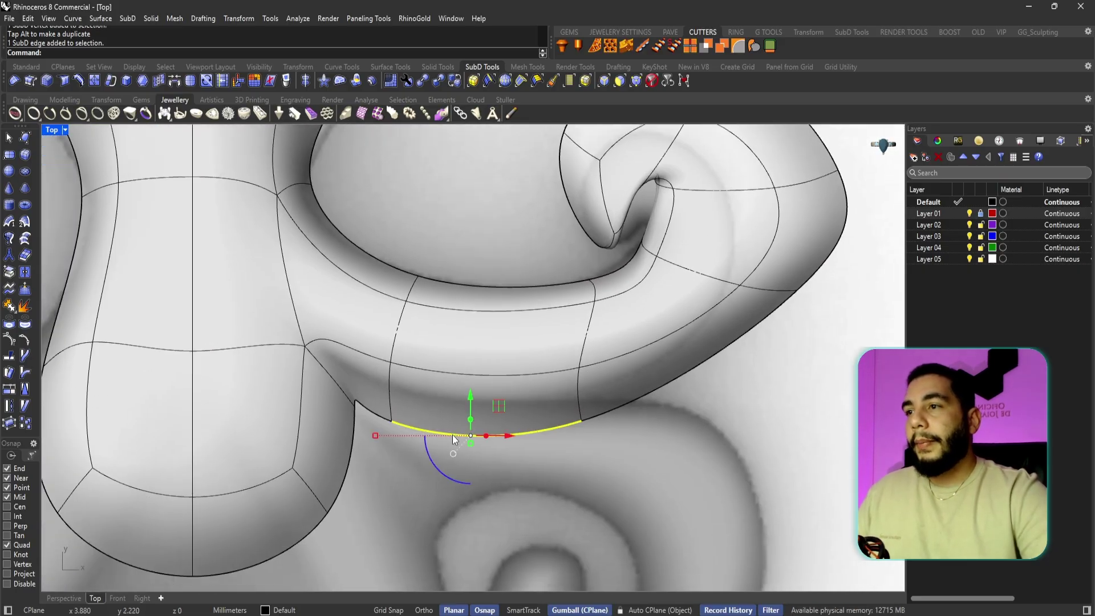
{"action": "left_click_drag", "start_coordinate": [500, 410], "coordinate": [508, 372]}
{"action": "left_click", "coordinate": [374, 392]}
- Move the outer edge on the right side of the curl inward to match the reference outline
{"action": "right_click_drag", "start_coordinate": [721, 359], "coordinate": [599, 450]}
{"action": "left_click", "coordinate": [724, 304]}
{"action": "left_click_drag", "start_coordinate": [747, 291], "coordinate": [605, 331]}
{"action": "left_click", "coordinate": [703, 385]}
{"action": "left_click", "coordinate": [630, 339]}
{"action": "left_click", "coordinate": [697, 327]}
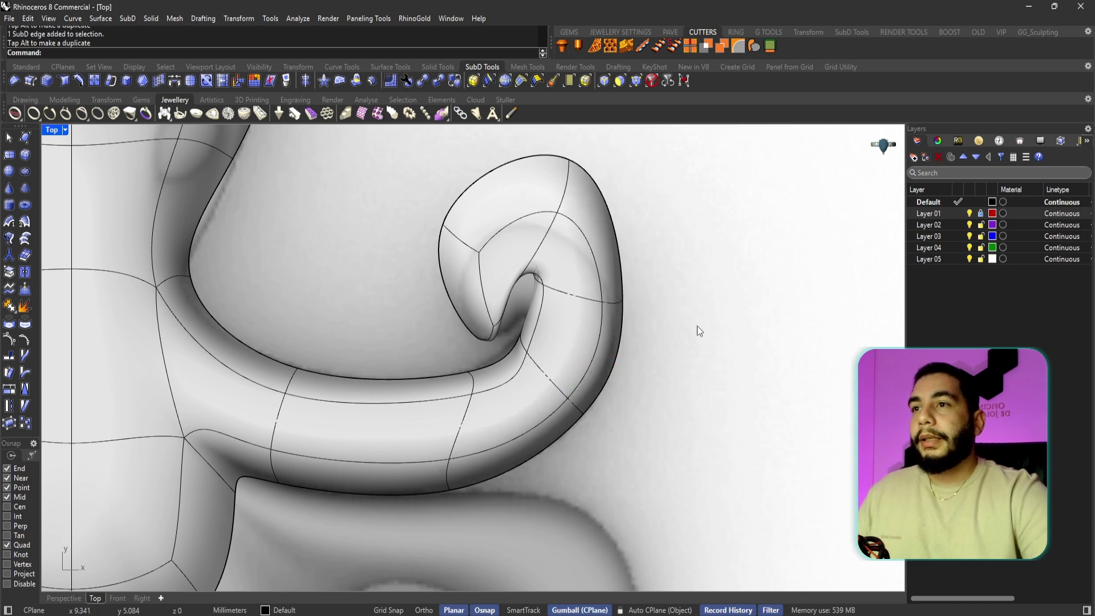
- Move the outer vertex at the top of the curl down and inward toward the reference spiral
{"action": "right_click_drag", "start_coordinate": [620, 274], "coordinate": [627, 286]}
{"action": "scroll", "coordinate": [566, 296], "scroll_direction": "up", "scroll_amount": 3}
{"action": "right_click_drag", "start_coordinate": [604, 238], "coordinate": [612, 280]}
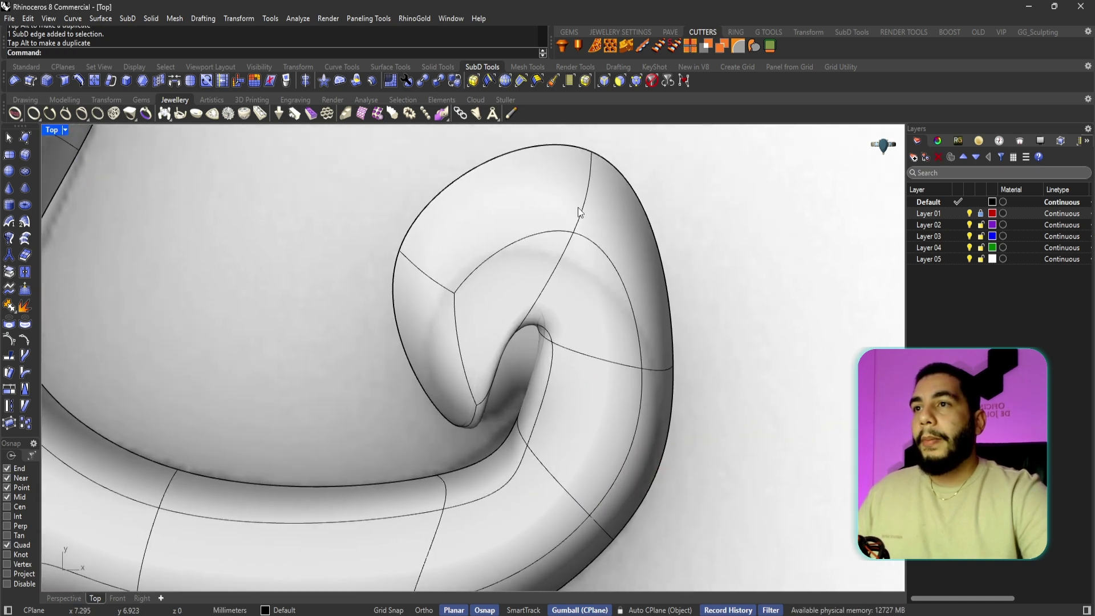
{"action": "left_click", "coordinate": [599, 155]}
{"action": "key", "text": "Escape"}
{"action": "left_click", "coordinate": [590, 150]}
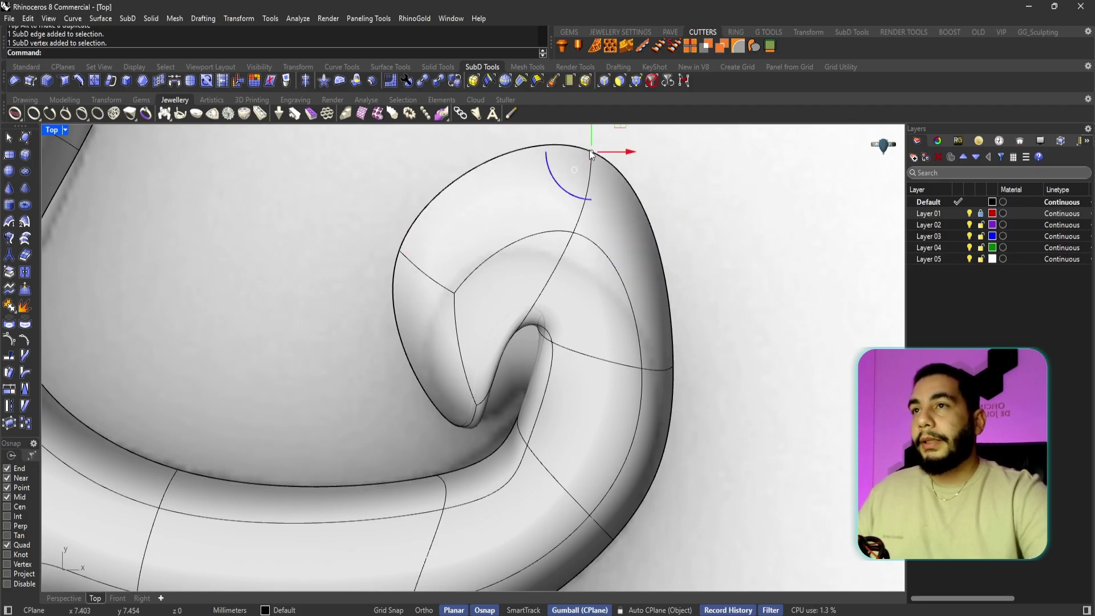
{"action": "left_click_drag", "start_coordinate": [622, 127], "coordinate": [570, 258]}
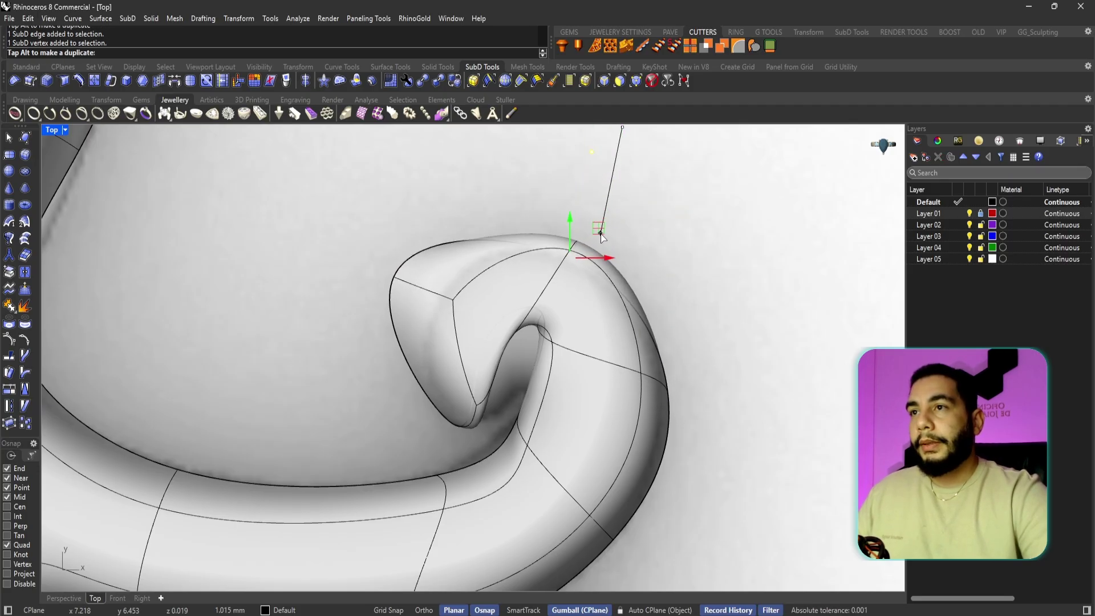
- Reposition the outer vertices at the top of the curl and on the tentacle tip to follow the reference spiral
{"action": "left_click", "coordinate": [569, 260]}
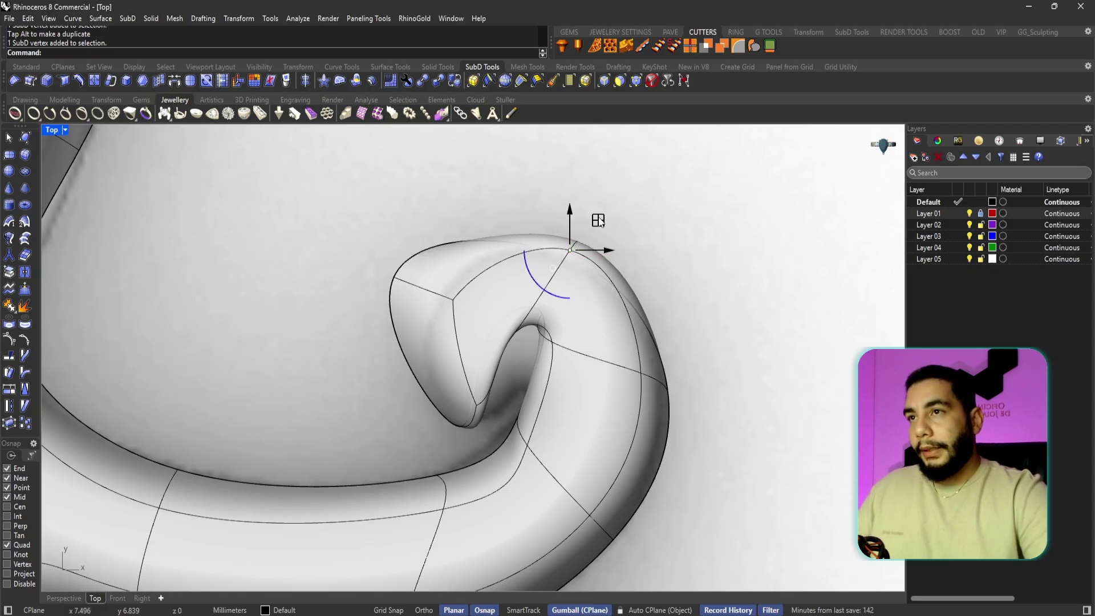
{"action": "left_click_drag", "start_coordinate": [598, 216], "coordinate": [584, 252]}
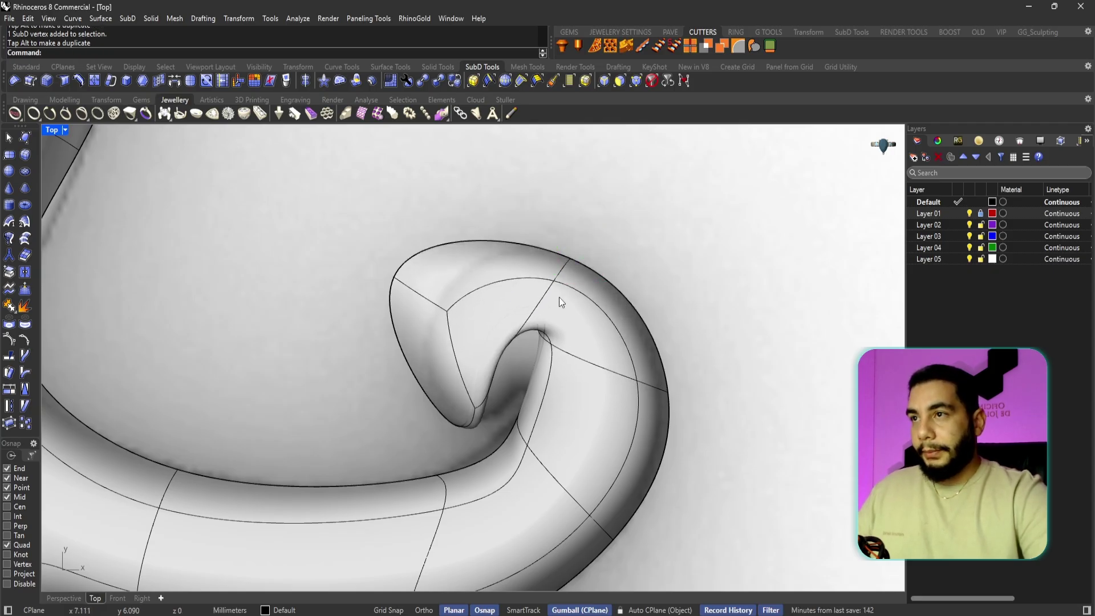
{"action": "right_click_drag", "start_coordinate": [559, 298], "coordinate": [605, 284]}
{"action": "left_click", "coordinate": [440, 264]}
{"action": "left_click_drag", "start_coordinate": [465, 240], "coordinate": [508, 259]}
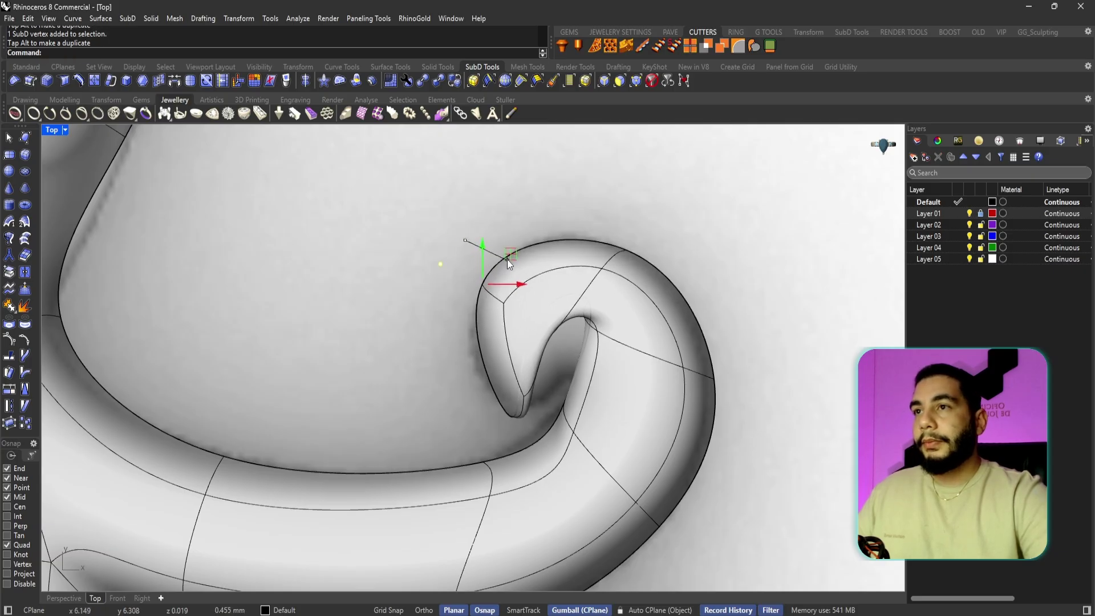
{"action": "left_click", "coordinate": [628, 251]}
{"action": "mouse_move", "coordinate": [652, 231]}
{"action": "left_mouse_down"}
{"action": "mouse_move", "coordinate": [644, 213]}
{"action": "mouse_move", "coordinate": [629, 249]}
{"action": "mouse_move", "coordinate": [649, 218]}
{"action": "left_mouse_up"}
{"action": "left_click", "coordinate": [626, 248]}
{"action": "scroll", "coordinate": [573, 362], "scroll_direction": "down", "scroll_amount": 2}
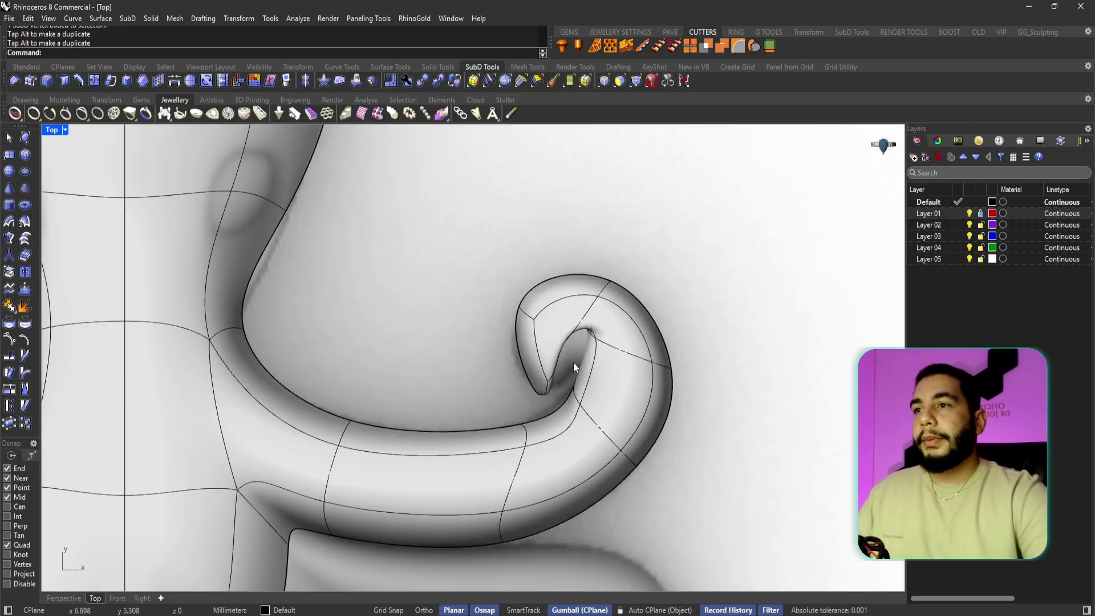
- Move the vertices at the tentacle tip's end up and outward to shorten and round the tip
{"action": "scroll", "coordinate": [553, 355], "scroll_direction": "up", "scroll_amount": 5}
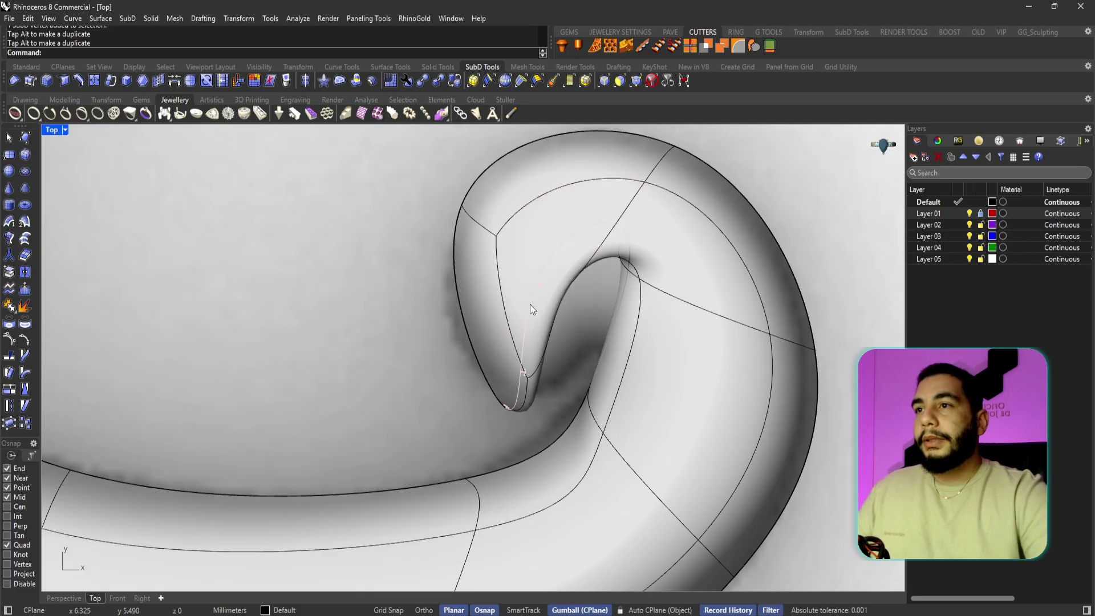
{"action": "left_click", "coordinate": [538, 283]}
{"action": "left_click_drag", "start_coordinate": [572, 262], "coordinate": [604, 329]}
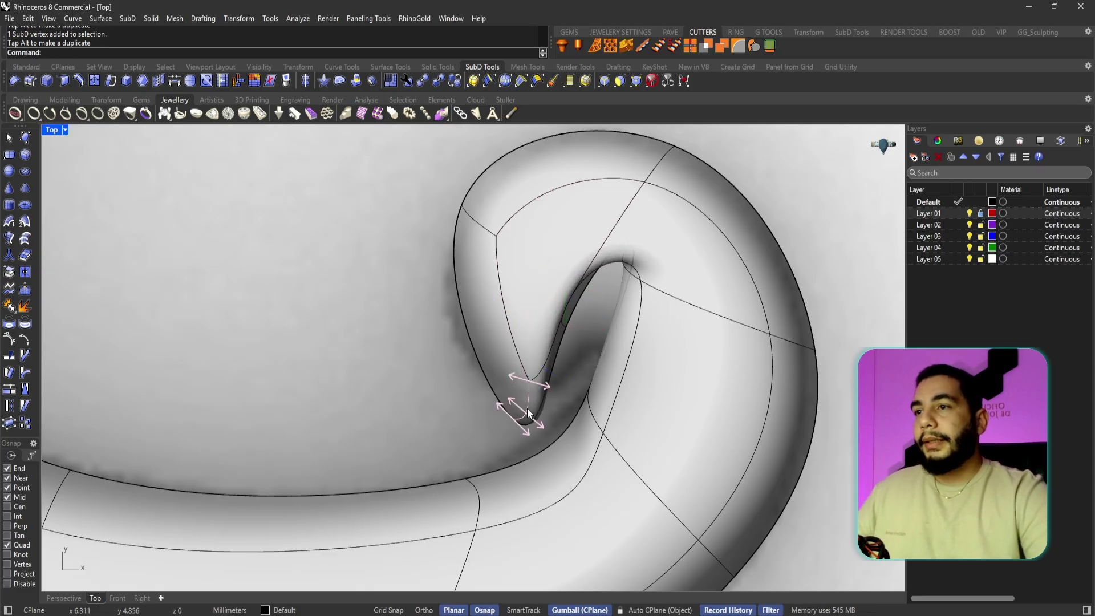
{"action": "left_click", "coordinate": [556, 379]}
{"action": "left_click_drag", "start_coordinate": [556, 380], "coordinate": [513, 309]}
- Nudge the tip's upper and lower outline vertices to align its outer side with the reference
{"action": "left_click", "coordinate": [456, 194]}
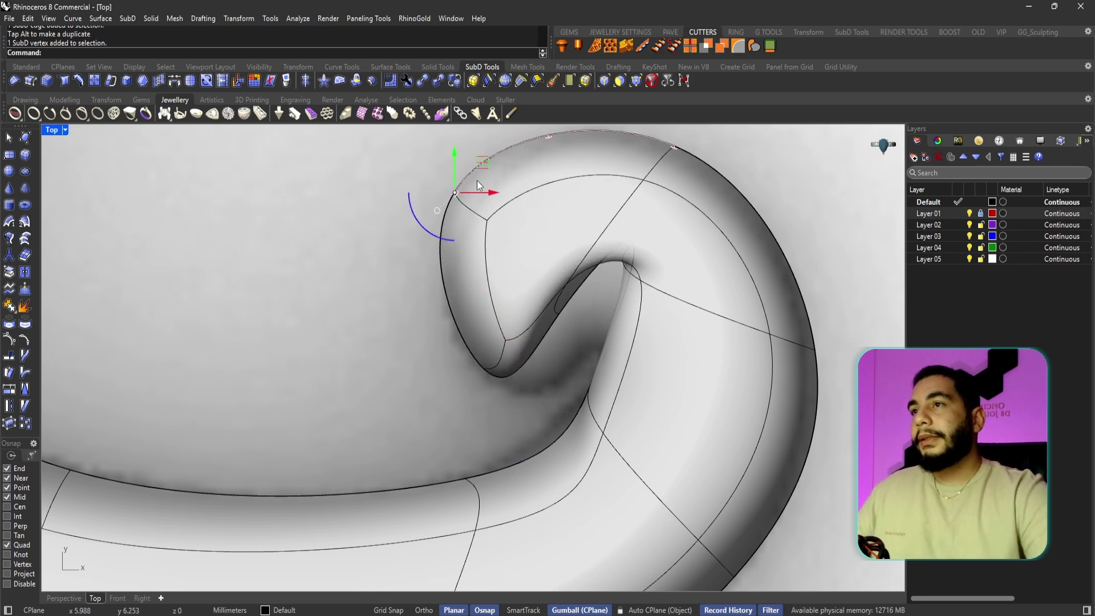
{"action": "left_click_drag", "start_coordinate": [484, 169], "coordinate": [494, 180]}
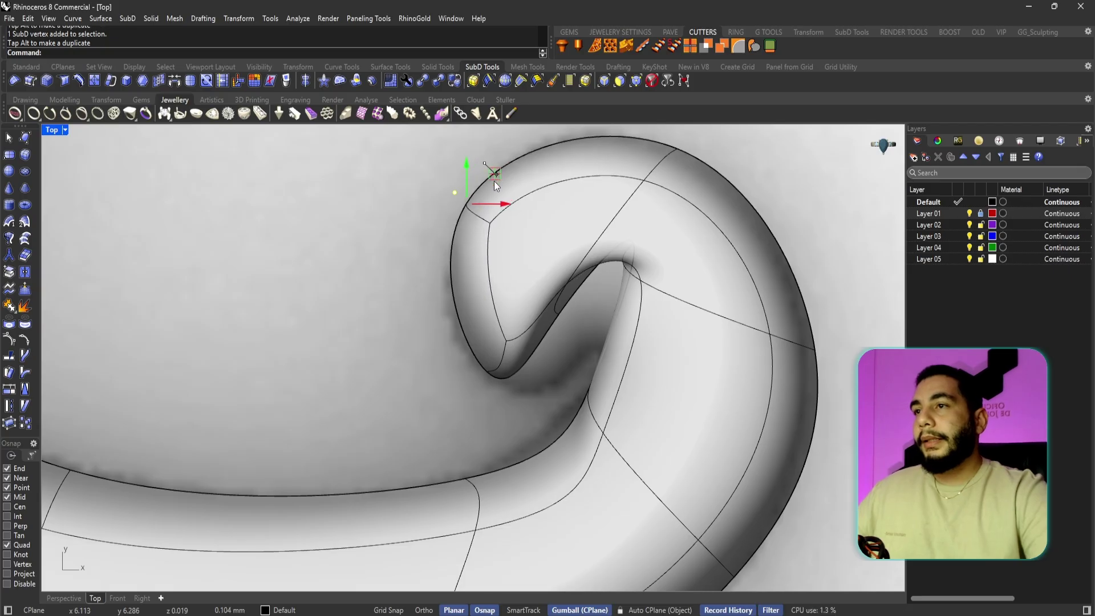
{"action": "left_click", "coordinate": [488, 372], "text": "ctrl+shift"}
{"action": "left_click_drag", "start_coordinate": [513, 342], "coordinate": [509, 344]}
{"action": "key", "text": "Escape"}
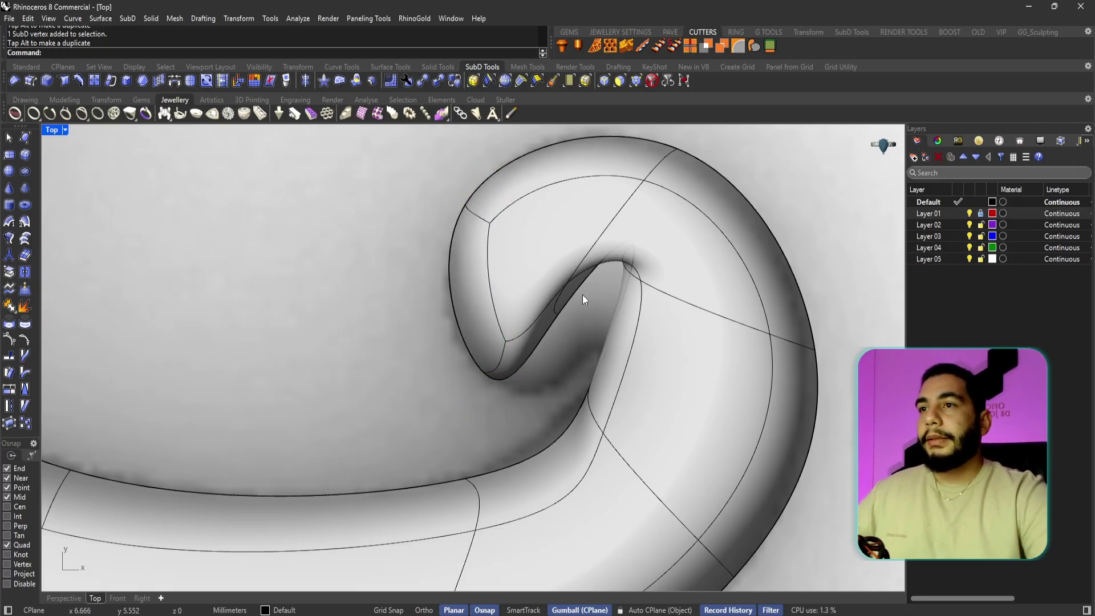
- Move the innermost curl vertex down and shift the two neighbouring inner vertices outward to form the spiral's inner slope
{"action": "left_click", "coordinate": [633, 242], "text": "ctrl+shift"}
{"action": "left_click_drag", "start_coordinate": [660, 215], "coordinate": [628, 329]}
{"action": "left_click", "coordinate": [604, 438], "text": "ctrl+shift"}
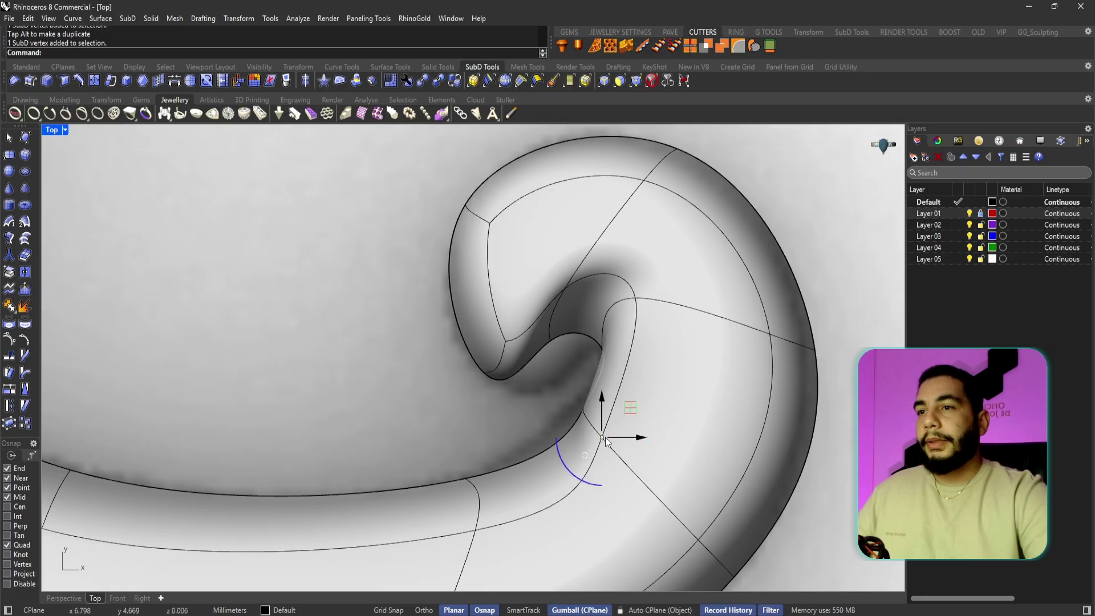
{"action": "left_click_drag", "start_coordinate": [628, 419], "coordinate": [657, 420]}
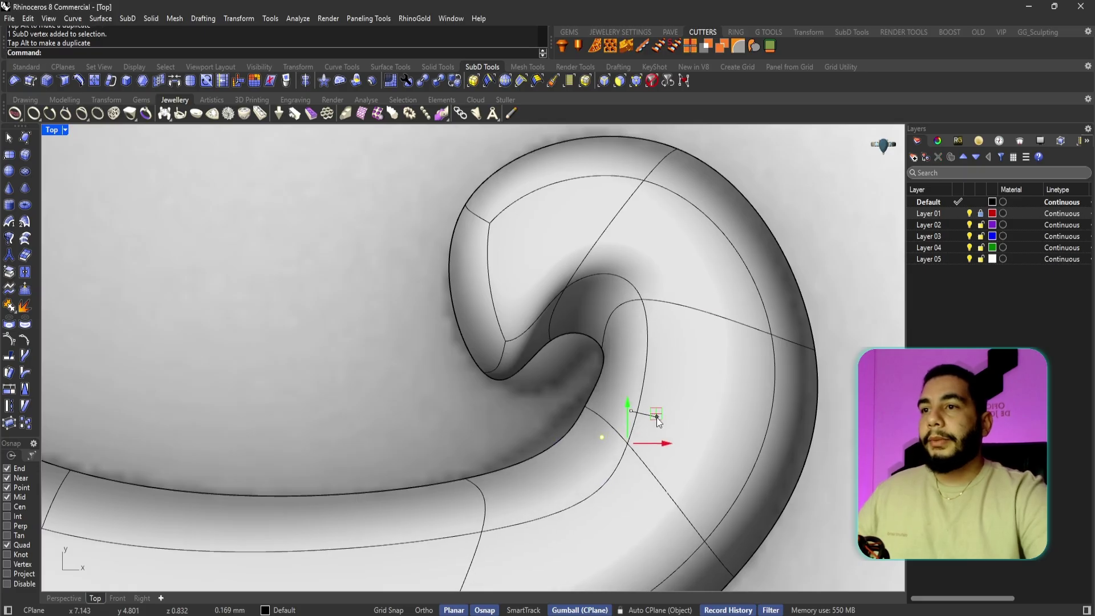
{"action": "left_click", "coordinate": [643, 300], "text": "ctrl+shift"}
{"action": "left_click_drag", "start_coordinate": [667, 269], "coordinate": [690, 285]}
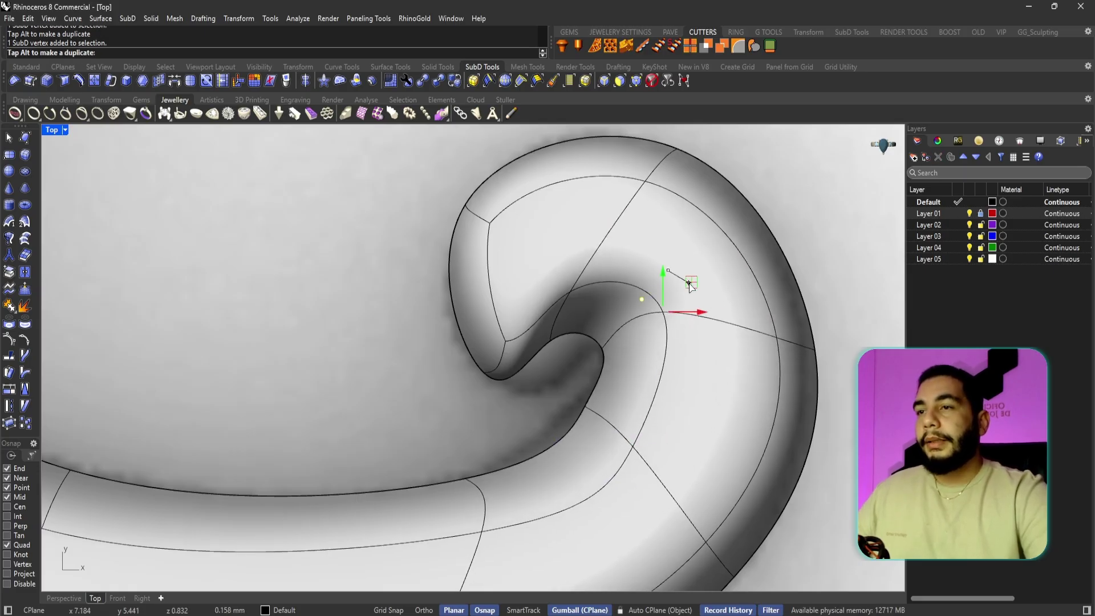
{"action": "key", "text": "Escape"}
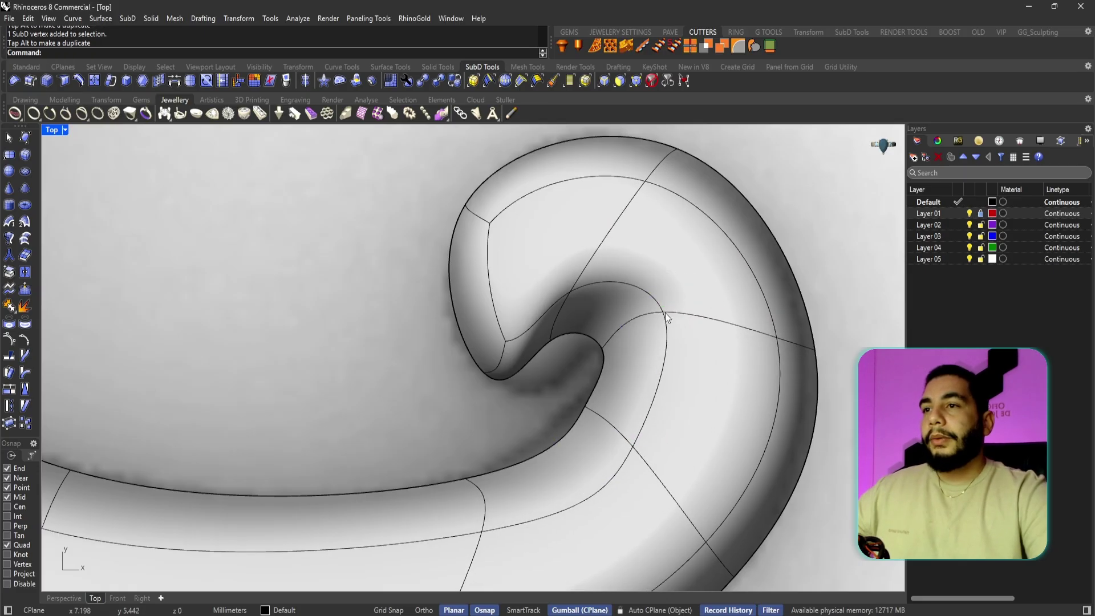
- Move the tip's lower outline vertex and the adjacent inner-bend vertex toward the curl's centre to tighten the spiral
{"action": "left_click", "coordinate": [486, 374], "text": "ctrl+shift"}
{"action": "left_click_drag", "start_coordinate": [509, 351], "coordinate": [545, 367]}
{"action": "key", "text": "Escape"}
{"action": "left_click", "coordinate": [559, 344], "text": "ctrl+shift"}
{"action": "left_click_drag", "start_coordinate": [583, 320], "coordinate": [604, 330]}
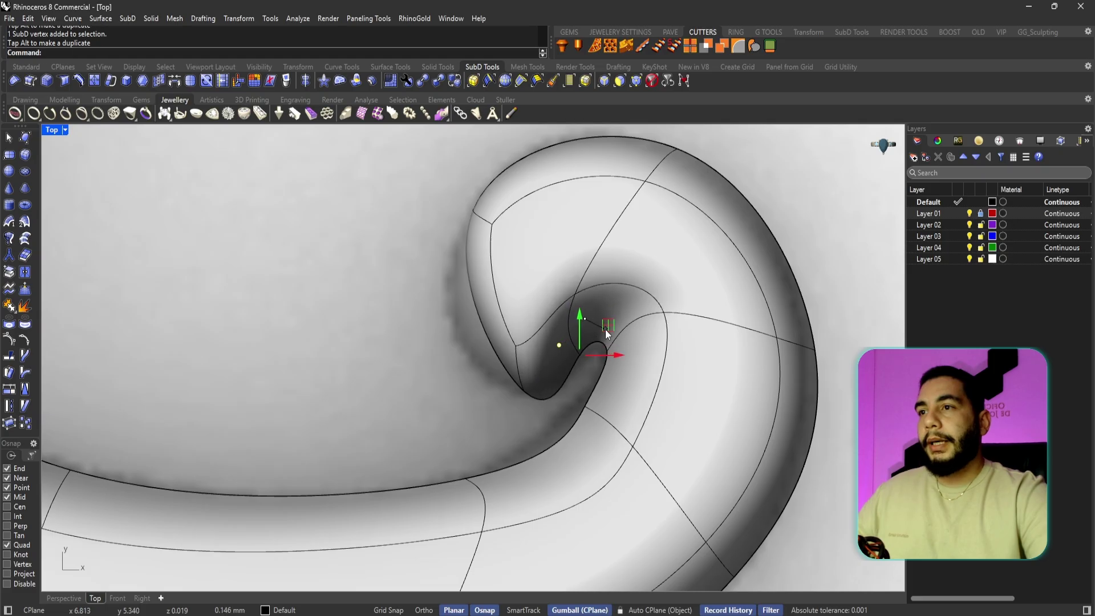
- Pull the tip's outer vertex down and outward, and shift its lower outline vertex up and outward
{"action": "left_click", "coordinate": [471, 209], "text": "ctrl+shift"}
{"action": "left_click_drag", "start_coordinate": [489, 193], "coordinate": [483, 207]}
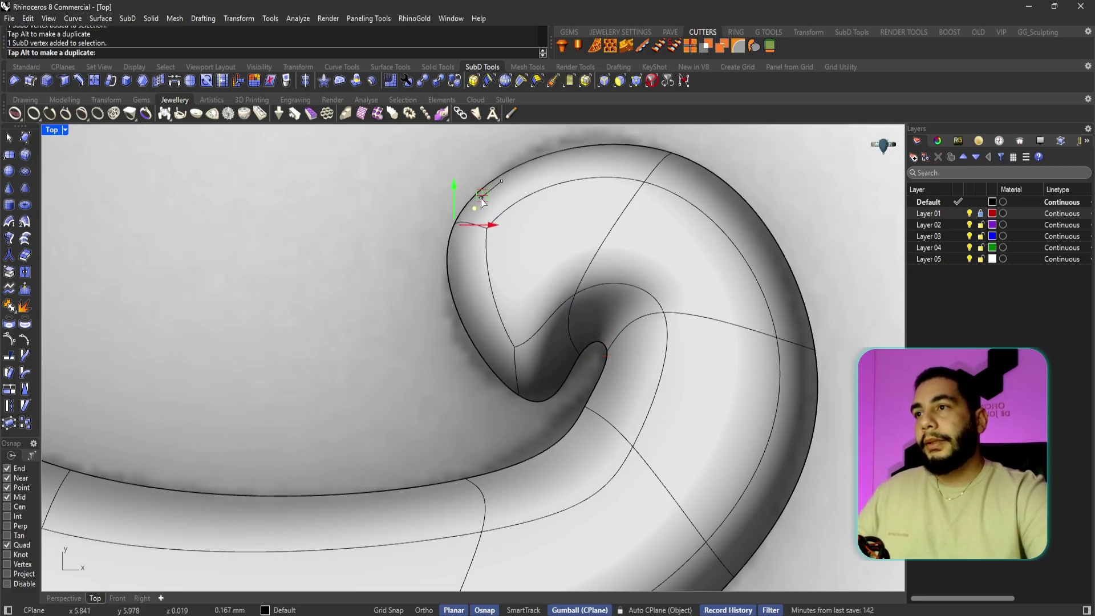
{"action": "key", "text": "Escape"}
{"action": "left_click", "coordinate": [519, 395], "text": "ctrl+shift"}
{"action": "mouse_move", "coordinate": [542, 366]}
{"action": "left_mouse_down"}
{"action": "mouse_move", "coordinate": [522, 349]}
{"action": "mouse_move", "coordinate": [530, 354]}
{"action": "left_mouse_up"}
{"action": "key", "text": "Escape"}
{"action": "right_click_drag", "start_coordinate": [522, 332], "coordinate": [540, 358]}
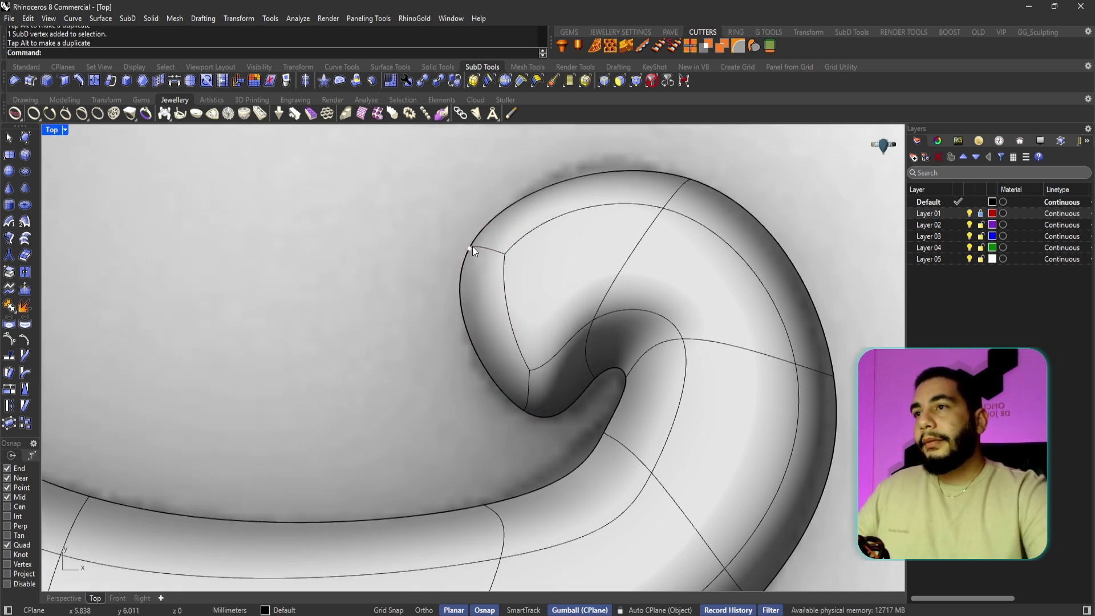
- Move the tip's outer vertex inward and the curl's top outline vertex up and toward the tip
{"action": "left_click", "coordinate": [472, 246], "text": "ctrl+shift"}
{"action": "left_click_drag", "start_coordinate": [494, 222], "coordinate": [513, 227]}
{"action": "key", "text": "Escape"}
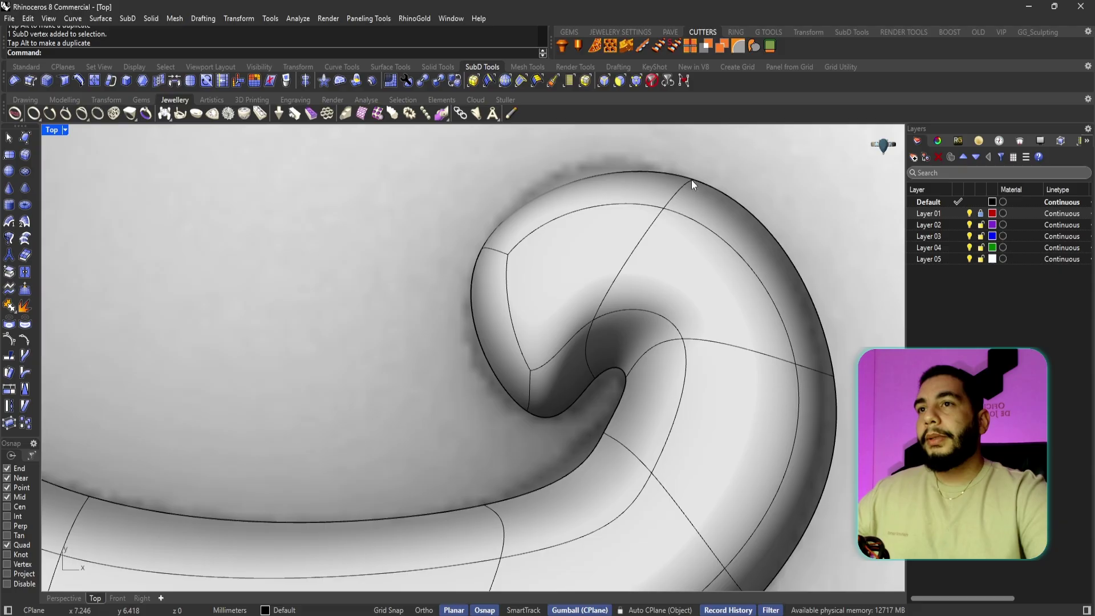
{"action": "left_click", "coordinate": [693, 179], "text": "ctrl+shift"}
{"action": "left_click_drag", "start_coordinate": [722, 150], "coordinate": [706, 139]}
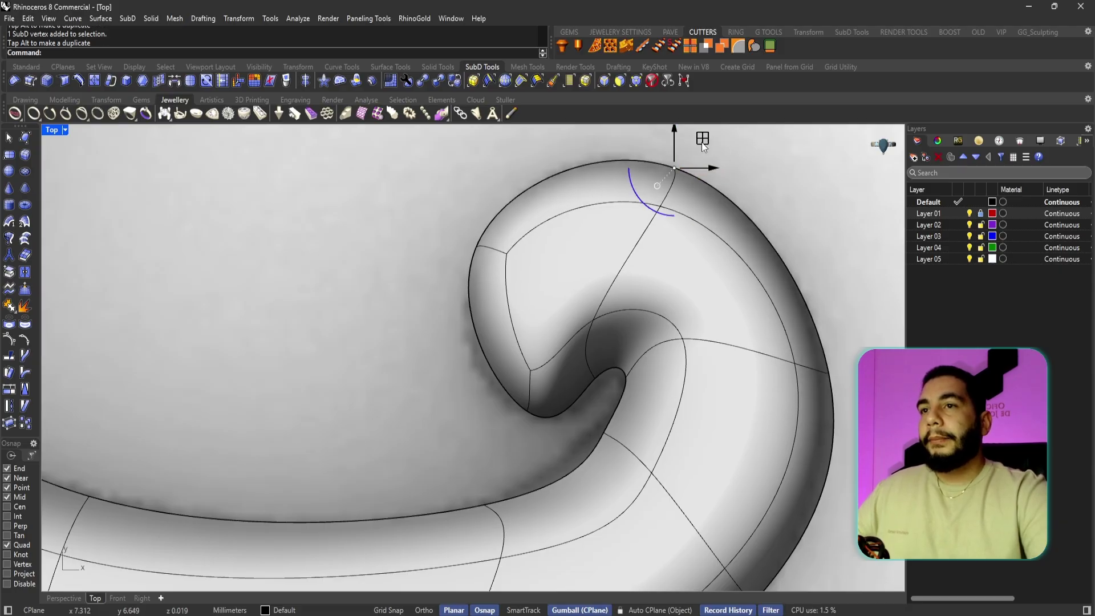
- Nudge the outline vertex below the inner bend slightly outward to match the reference
{"action": "right_click_drag", "start_coordinate": [693, 379], "coordinate": [672, 287]}
{"action": "scroll", "coordinate": [644, 326], "scroll_direction": "up", "scroll_amount": 2}
{"action": "left_click", "coordinate": [613, 349], "text": "ctrl+shift"}
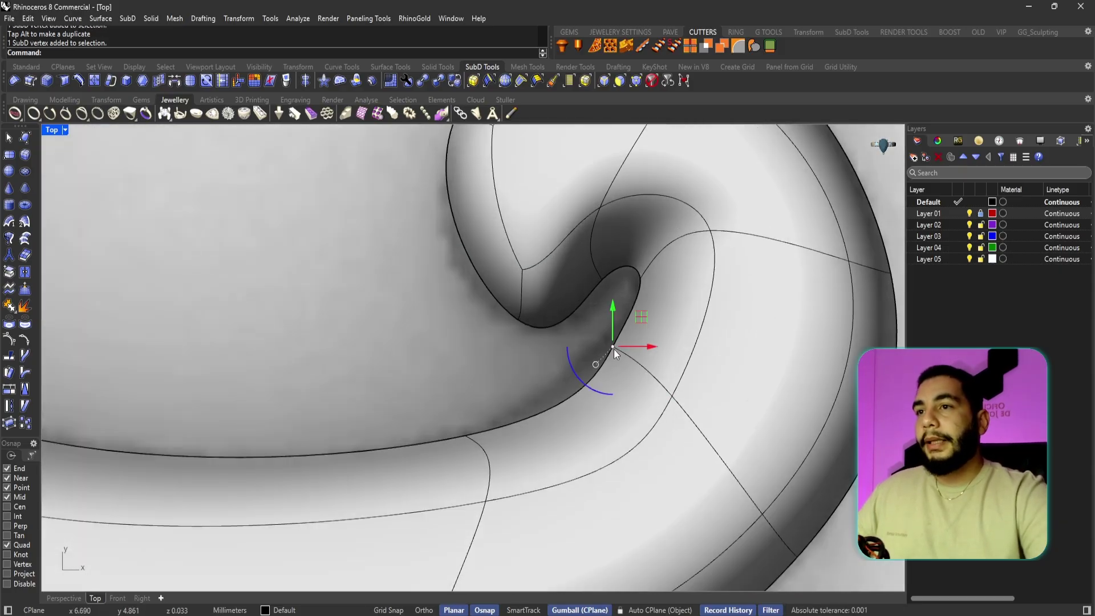
{"action": "left_click_drag", "start_coordinate": [637, 321], "coordinate": [643, 321]}
{"action": "key", "text": "Escape"}
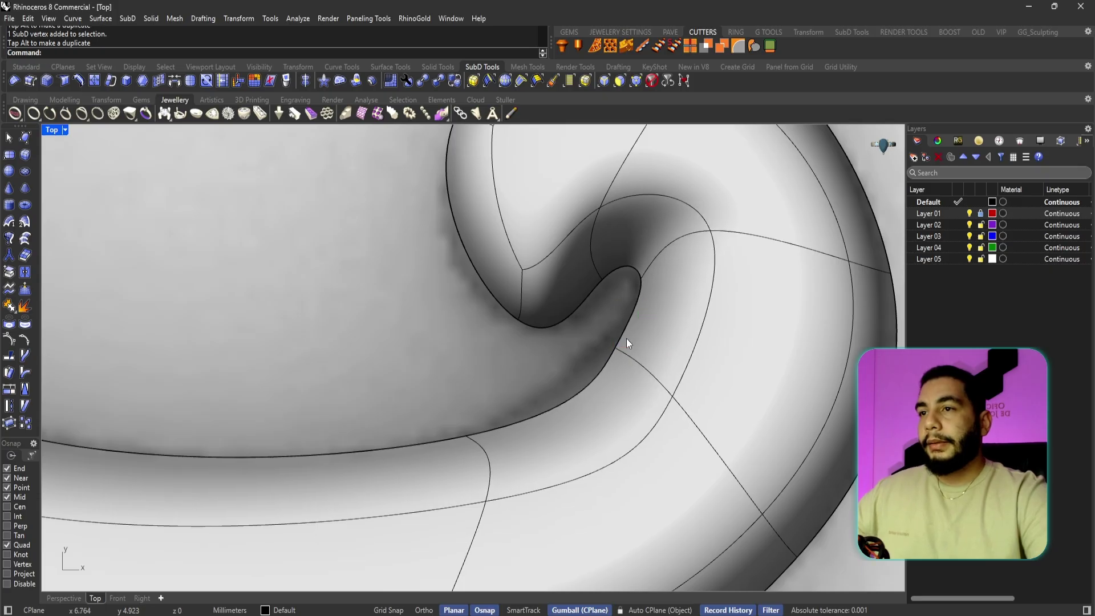
- Shift the arm's upper outline vertex just before the curl back toward the body to smooth the bend
{"action": "left_click", "coordinate": [467, 436], "text": "ctrl+shift"}
{"action": "scroll", "coordinate": [490, 418], "scroll_direction": "down", "scroll_amount": 2}
{"action": "left_click_drag", "start_coordinate": [500, 406], "coordinate": [449, 414]}
{"action": "key", "text": "Escape"}
{"action": "scroll", "coordinate": [615, 401], "scroll_direction": "down", "scroll_amount": 2}
{"action": "scroll", "coordinate": [615, 400], "scroll_direction": "up", "scroll_amount": 4}
{"action": "scroll", "coordinate": [547, 365], "scroll_direction": "down", "scroll_amount": 4}
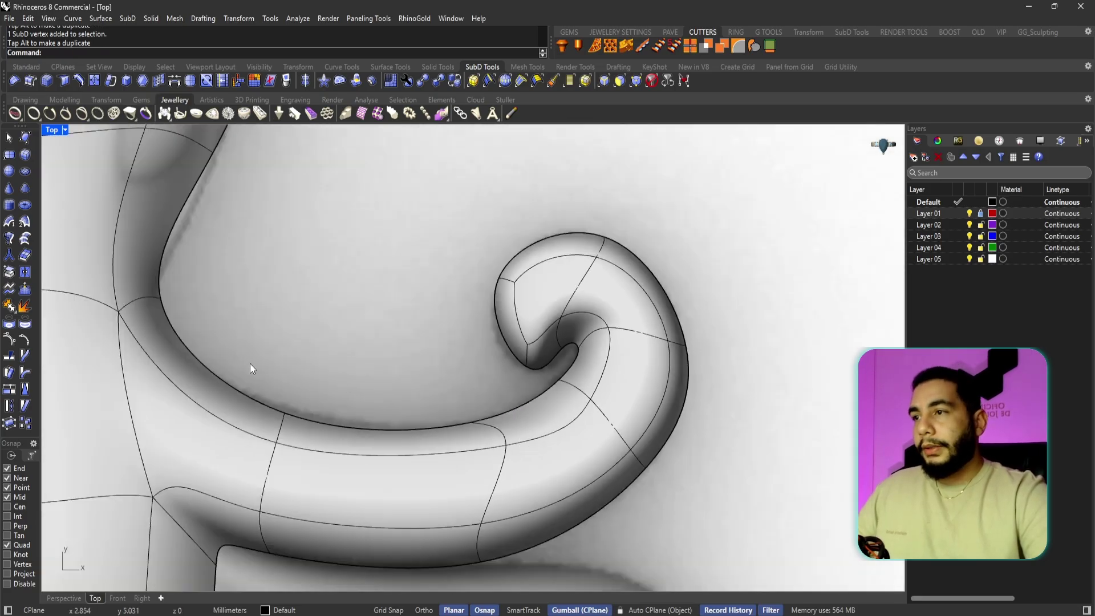
- Nudge the outermost vertex on the curl's outer side to refine its outline
{"action": "right_click_drag", "start_coordinate": [355, 422], "coordinate": [401, 364]}
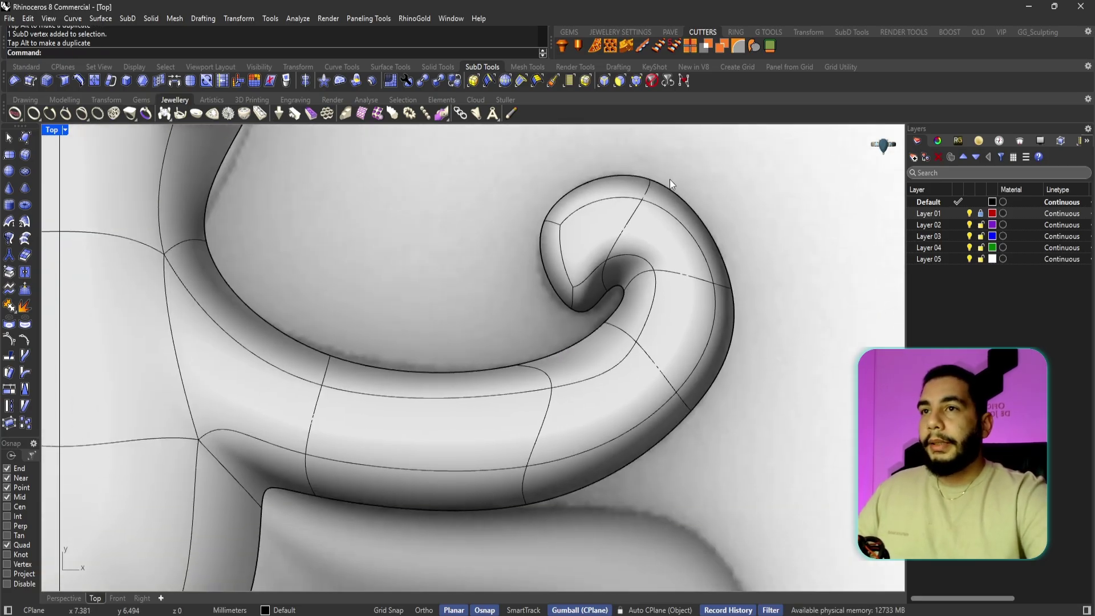
{"action": "scroll", "coordinate": [730, 287], "scroll_direction": "up", "scroll_amount": 1}
{"action": "left_click", "coordinate": [732, 289]}
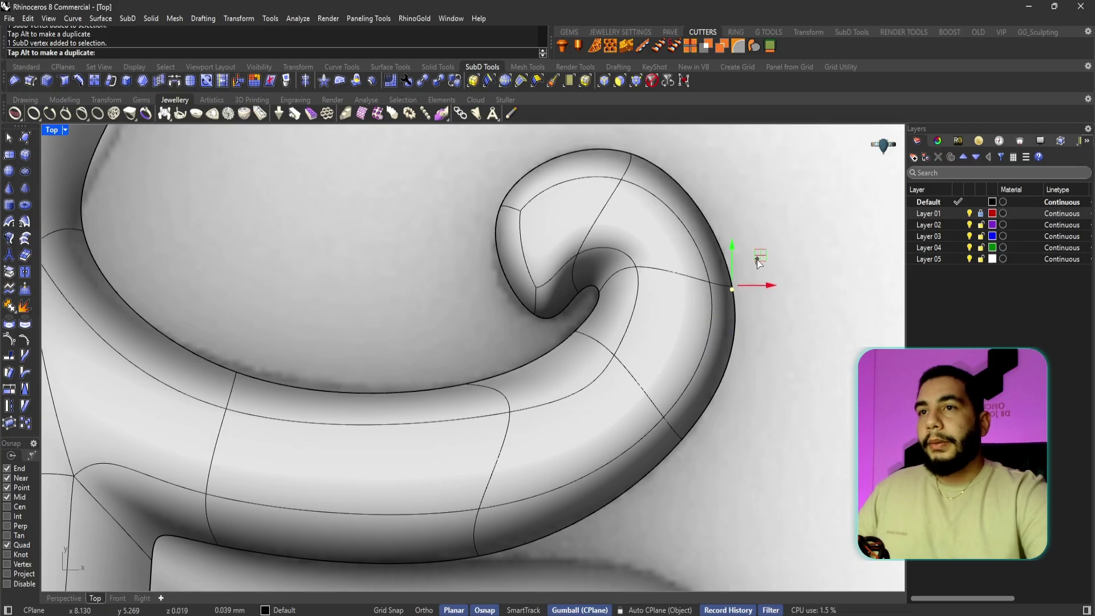
{"action": "key", "text": "Escape"}
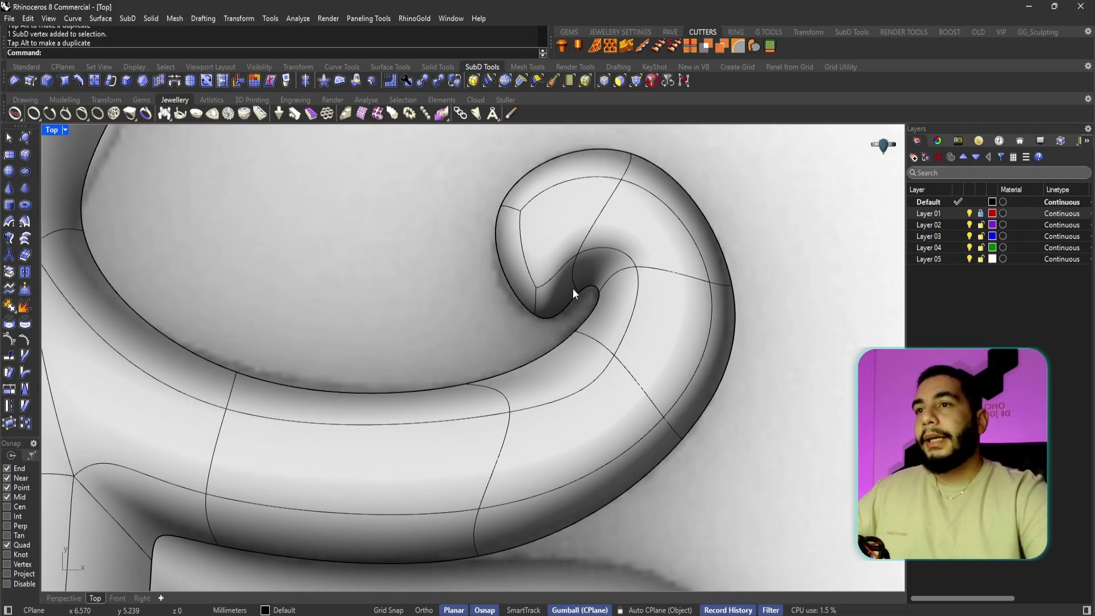
- Shift the inner edge-loop vertices before the curl and around its bend toward the arm's centreline for even spacing
{"action": "left_click", "coordinate": [509, 411]}
{"action": "left_click_drag", "start_coordinate": [536, 388], "coordinate": [495, 415]}
{"action": "key", "text": "Escape"}
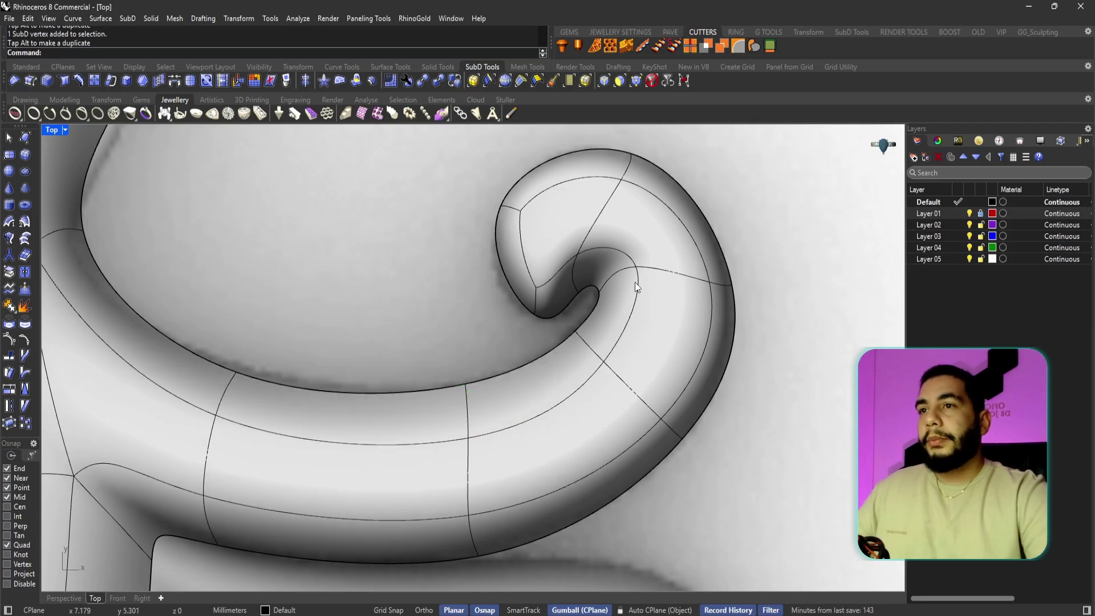
{"action": "left_click", "coordinate": [637, 268]}
{"action": "left_click_drag", "start_coordinate": [667, 241], "coordinate": [682, 239]}
{"action": "key", "text": "Escape"}
{"action": "left_click", "coordinate": [608, 363]}
{"action": "left_click_drag", "start_coordinate": [638, 333], "coordinate": [647, 343]}
{"action": "key", "text": "Escape"}
- Move the two inner edge-loop vertices nearest the tentacle tip slightly up in the plan view to smooth the spiral
{"action": "left_click", "coordinate": [583, 254]}
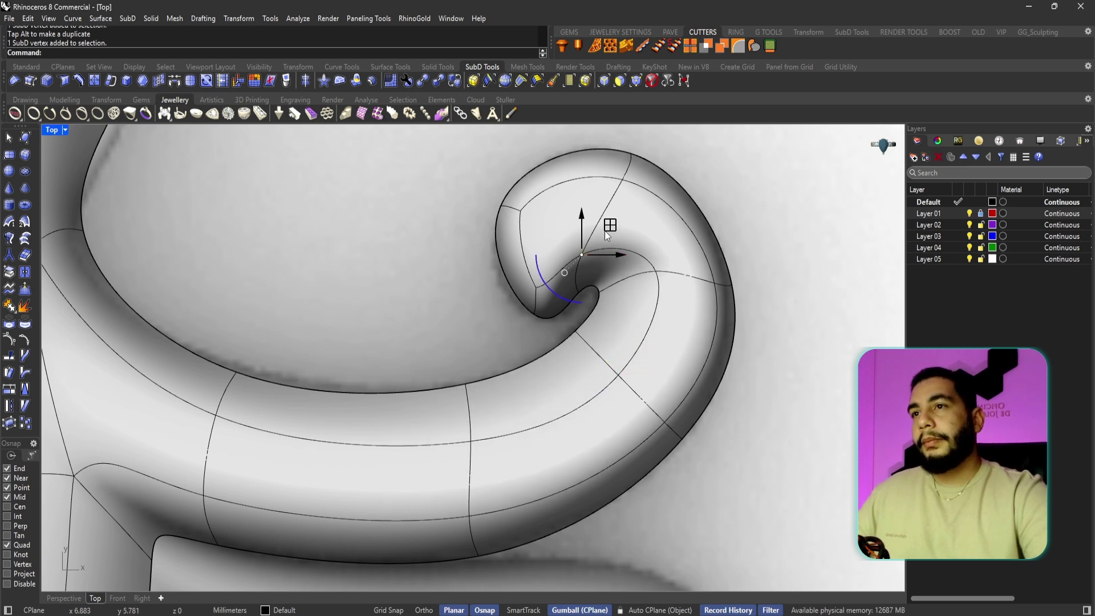
{"action": "left_click_drag", "start_coordinate": [606, 233], "coordinate": [604, 218]}
{"action": "left_click", "coordinate": [538, 279]}
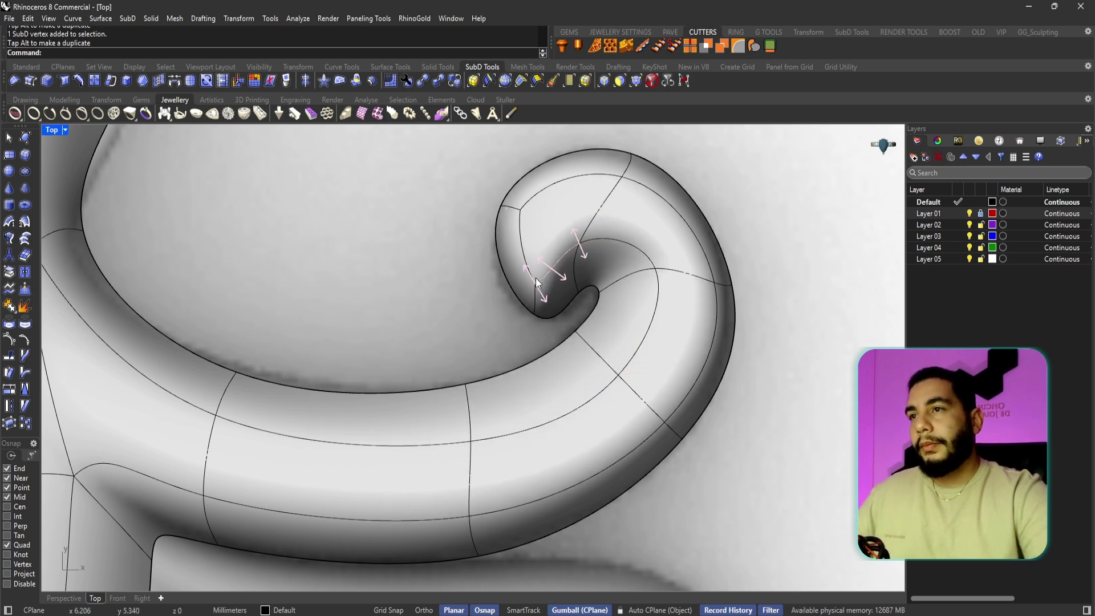
{"action": "left_click", "coordinate": [535, 281]}
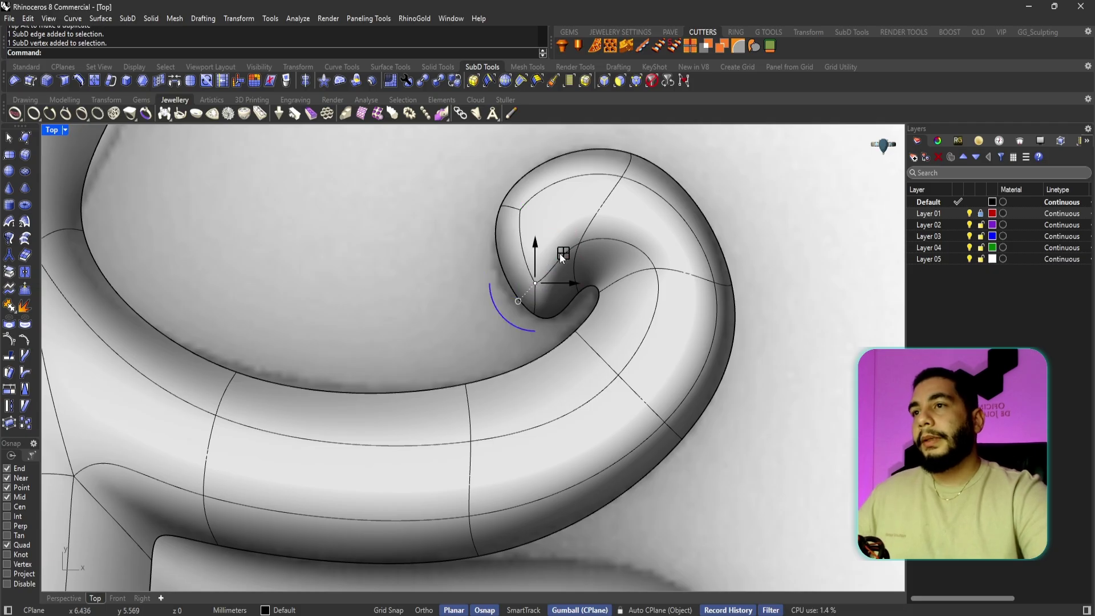
{"action": "left_click_drag", "start_coordinate": [561, 254], "coordinate": [559, 244]}
{"action": "left_click", "coordinate": [887, 231]}
{"action": "scroll", "coordinate": [625, 373], "scroll_direction": "down", "scroll_amount": 2}
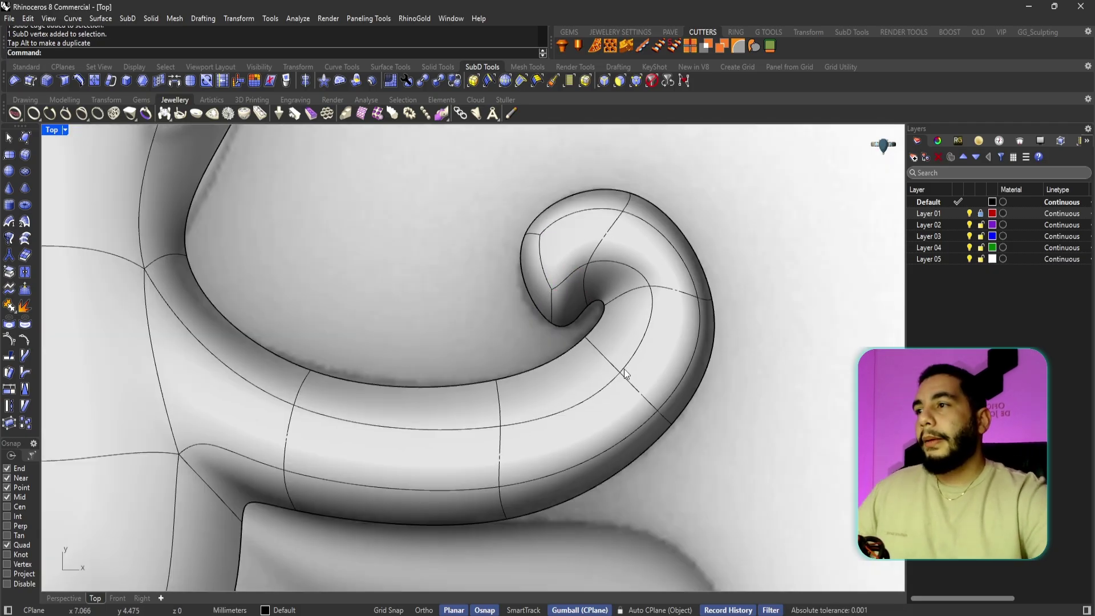
- Select the inner edge loop from the arm to the tentacle tip and lower it vertically in the perspective view
{"action": "left_click", "coordinate": [331, 415]}
{"action": "left_click", "coordinate": [569, 412], "text": "shift"}
{"action": "double_click", "coordinate": [568, 412], "text": "shift"}
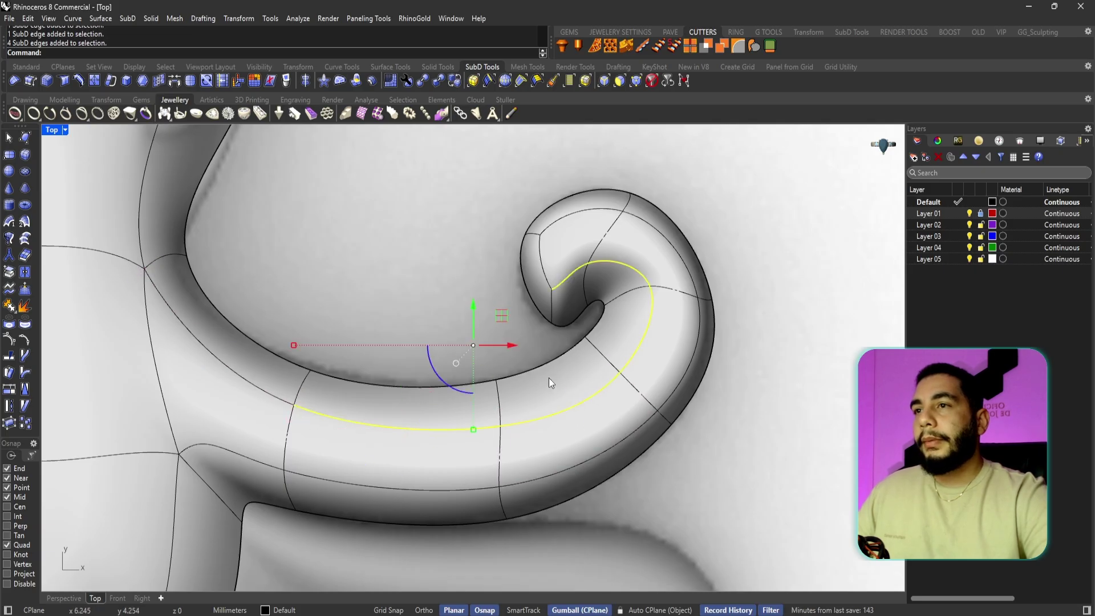
{"action": "double_click", "coordinate": [51, 130]}
{"action": "right_click_drag", "start_coordinate": [678, 256], "coordinate": [646, 273]}
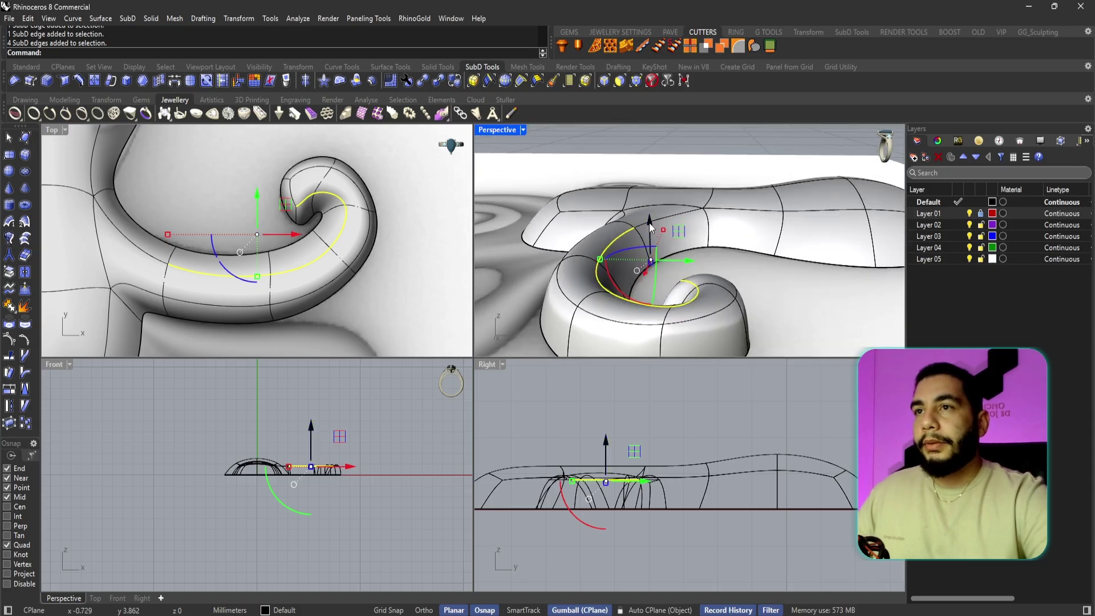
{"action": "left_click_drag", "start_coordinate": [648, 222], "coordinate": [658, 250]}
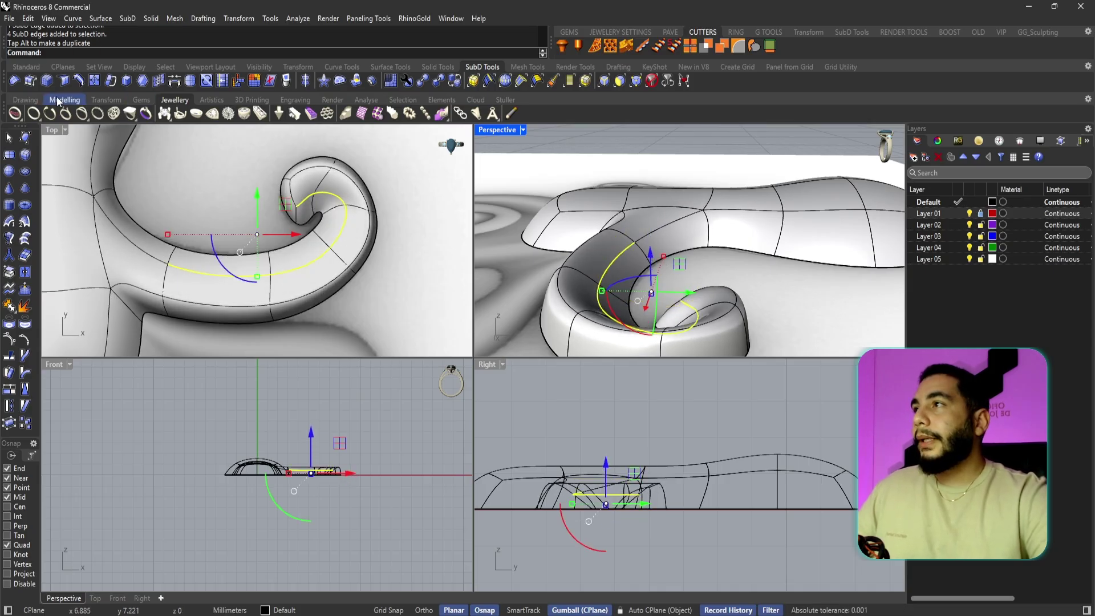
- Expand the lowered edge loop with a small offset and double style
{"action": "left_click", "coordinate": [28, 82]}
{"action": "scroll", "coordinate": [659, 182], "scroll_direction": "down", "scroll_amount": 2}
{"action": "right_click", "coordinate": [659, 182]}
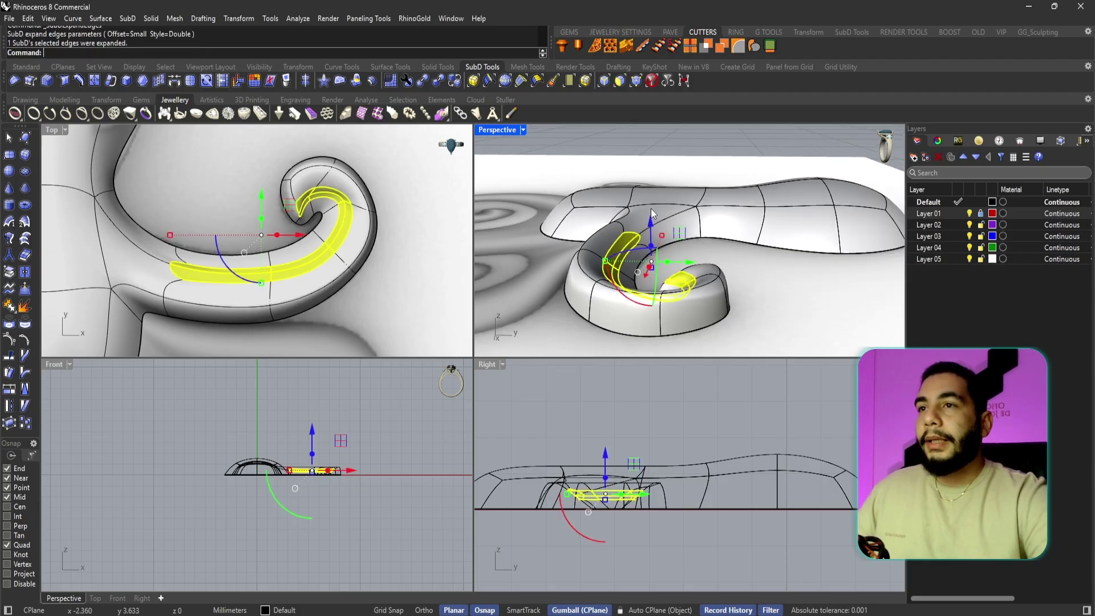
- Try to raise the centre edge loop of the expanded groove on the first tentacle, excluding the edge on the body
{"action": "key", "text": "Escape"}
{"action": "right_click_drag", "start_coordinate": [619, 261], "coordinate": [608, 291]}
{"action": "scroll", "coordinate": [620, 246], "scroll_direction": "up", "scroll_amount": 2}
{"action": "double_click", "coordinate": [621, 247], "text": "ctrl+shift"}
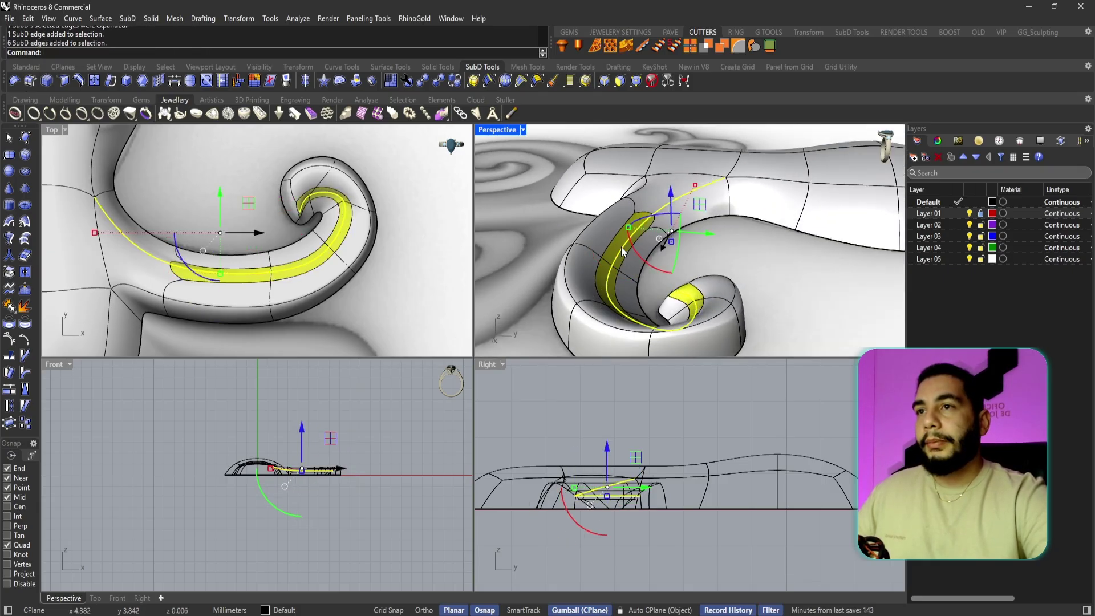
{"action": "left_click", "coordinate": [693, 190], "text": "ctrl+shift"}
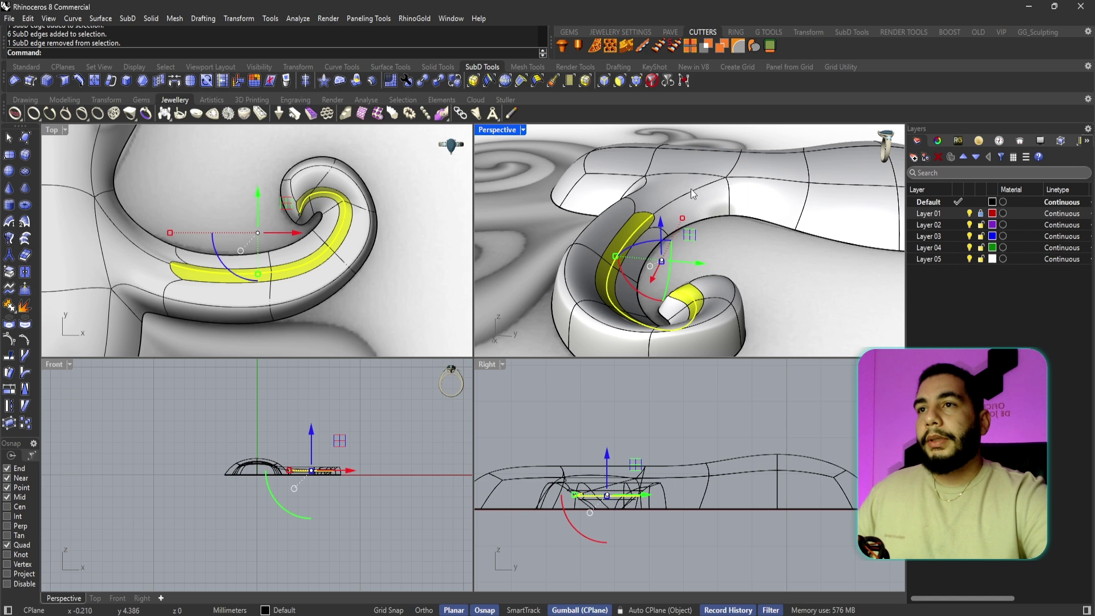
{"action": "left_click_drag", "start_coordinate": [659, 240], "coordinate": [665, 202]}
{"action": "key", "text": "Escape"}
{"action": "right_click_drag", "start_coordinate": [666, 202], "coordinate": [745, 277]}
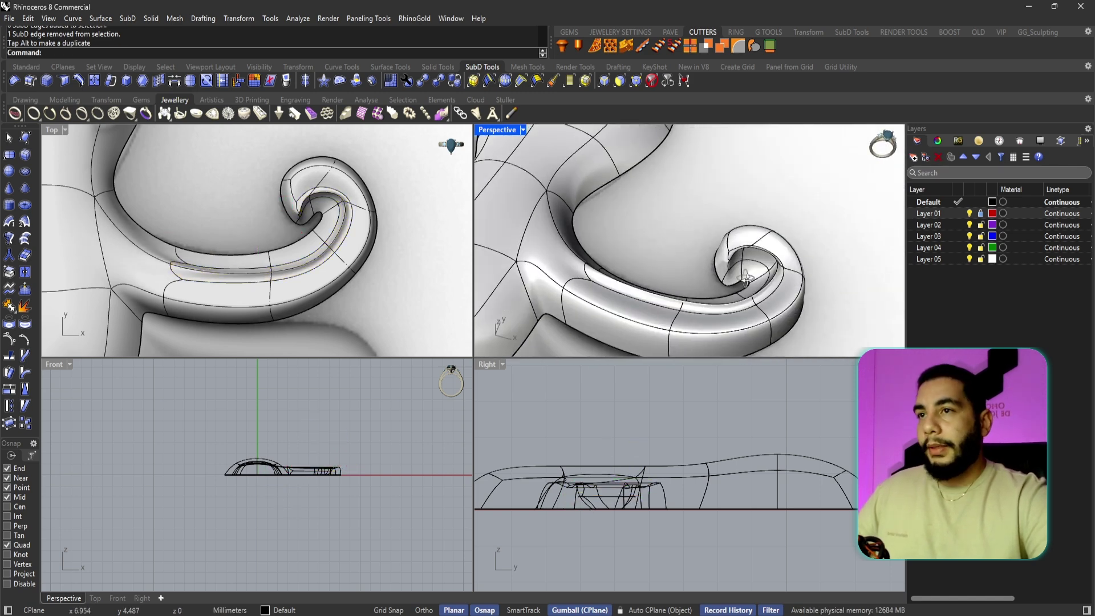
{"action": "right_click_drag", "start_coordinate": [634, 287], "coordinate": [575, 237]}
- Undo the groove's edge expansion and lowering, and lower the inner edge loop from the arm to the curl tip again
{"action": "key", "text": "ctrl+z"}
{"action": "key", "text": "ctrl+z"}
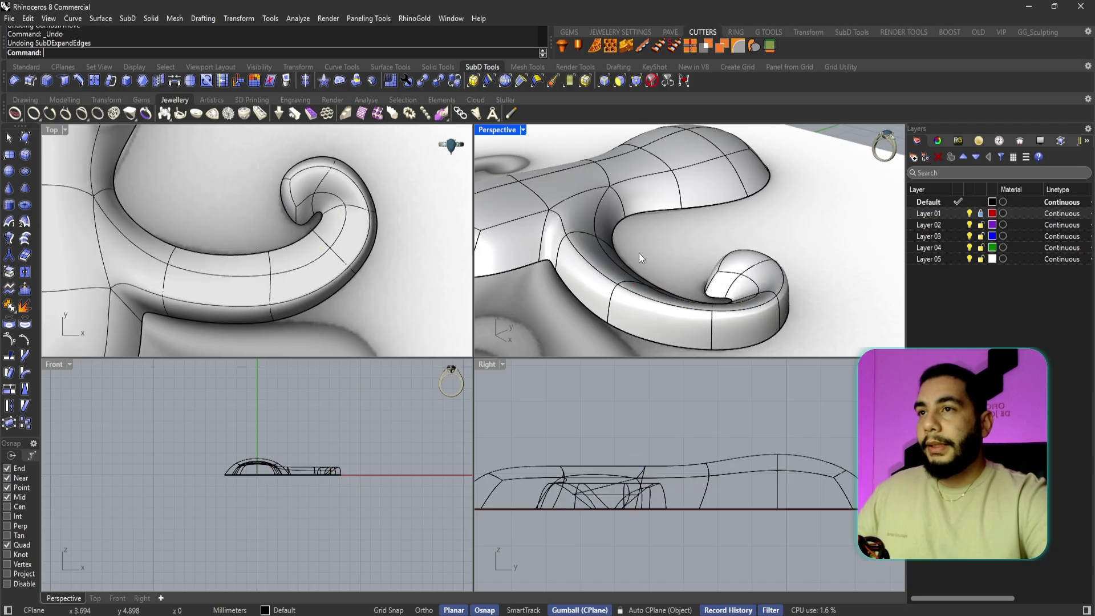
{"action": "right_click_drag", "start_coordinate": [639, 252], "coordinate": [611, 283]}
{"action": "double_click", "coordinate": [623, 297]}
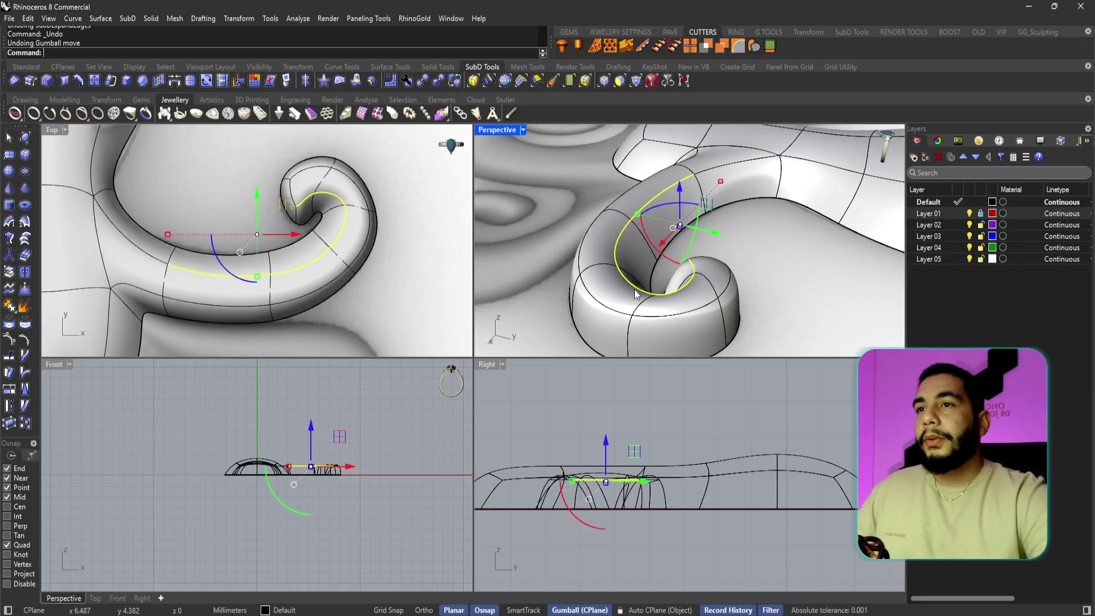
{"action": "right_click_drag", "start_coordinate": [707, 222], "coordinate": [808, 145]}
{"action": "left_click_drag", "start_coordinate": [679, 194], "coordinate": [676, 218]}
{"action": "right_click_drag", "start_coordinate": [674, 215], "coordinate": [746, 235]}
{"action": "scroll", "coordinate": [741, 281], "scroll_direction": "down", "scroll_amount": 5}
{"action": "scroll", "coordinate": [694, 257], "scroll_direction": "up", "scroll_amount": 9}
{"action": "scroll", "coordinate": [782, 289], "scroll_direction": "down", "scroll_amount": 4}
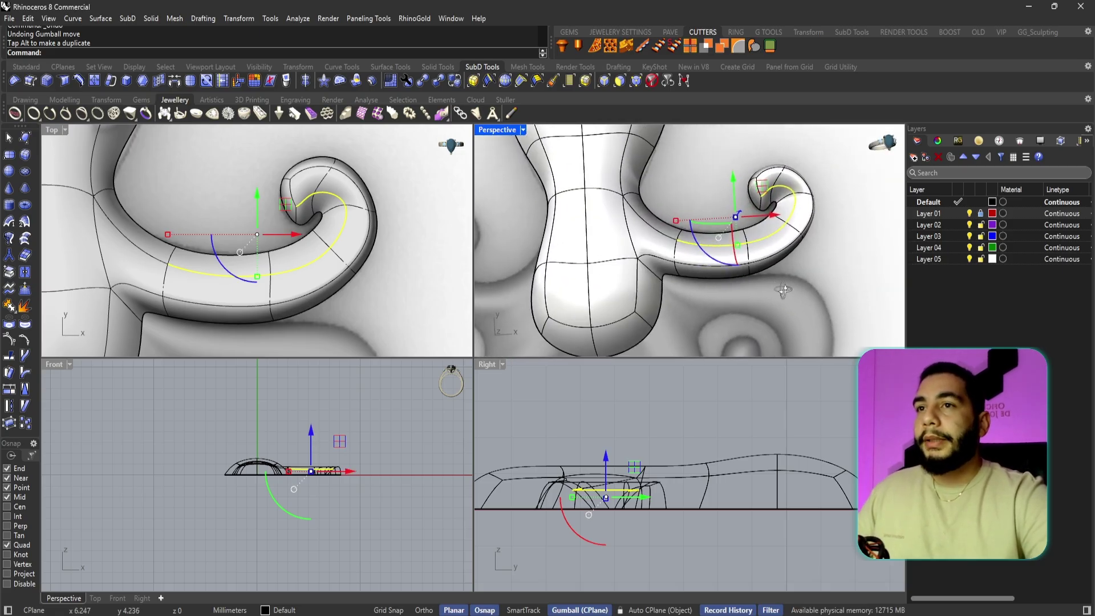
{"action": "left_click", "coordinate": [811, 277]}
- In a maximised top view, extrude the body's side face below the first tentacle outward to start the second tentacle
{"action": "right_click_drag", "start_coordinate": [812, 277], "coordinate": [620, 251]}
{"action": "scroll", "coordinate": [644, 264], "scroll_direction": "down", "scroll_amount": 1}
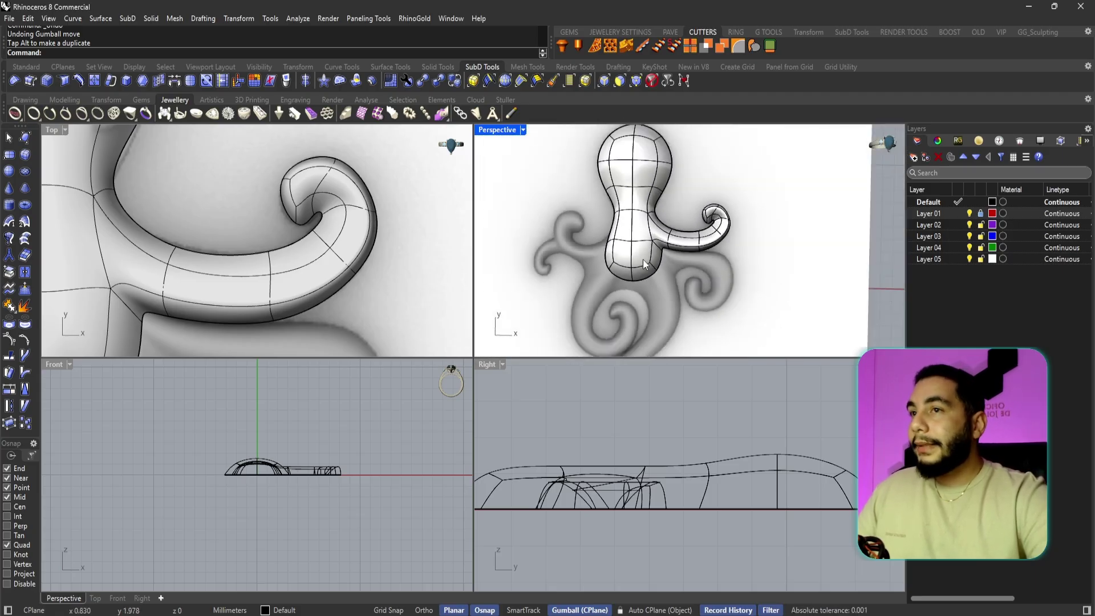
{"action": "double_click", "coordinate": [52, 129]}
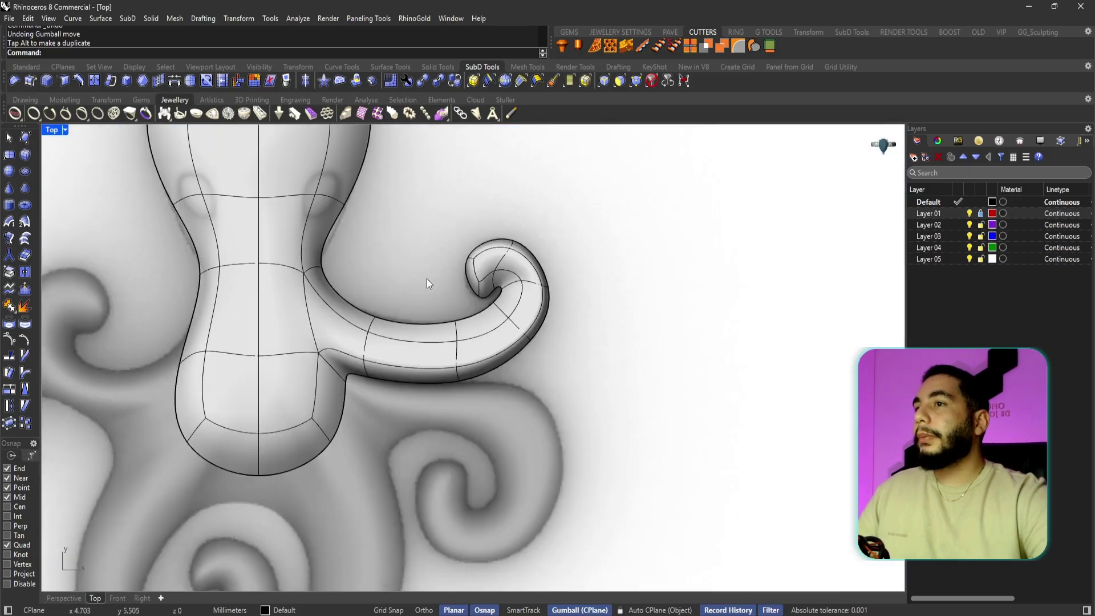
{"action": "scroll", "coordinate": [436, 297], "scroll_direction": "up", "scroll_amount": 2}
{"action": "right_click_drag", "start_coordinate": [362, 429], "coordinate": [423, 361]}
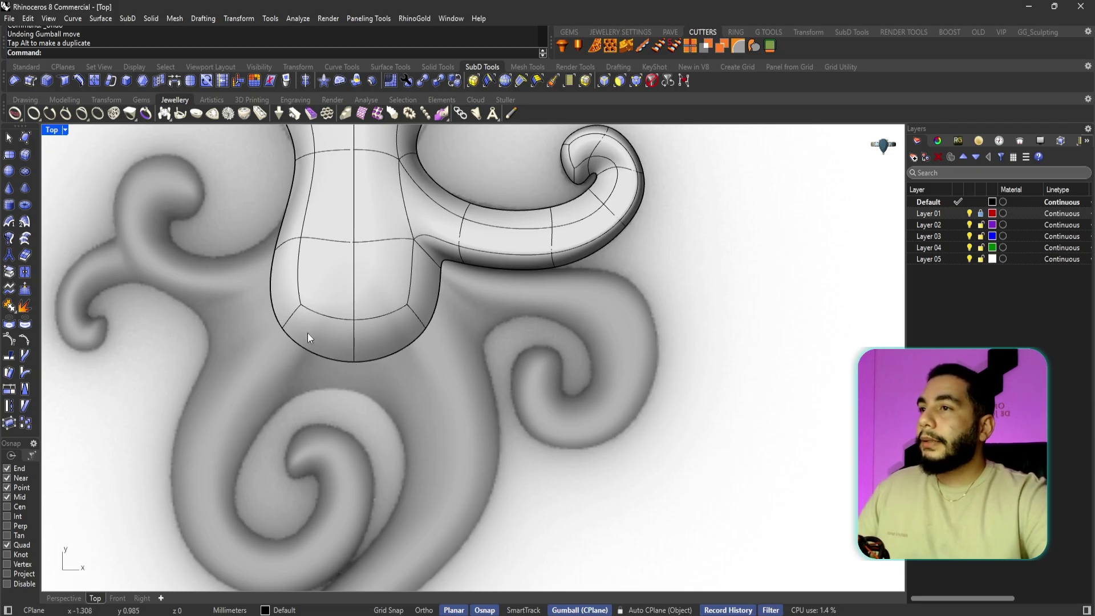
{"action": "scroll", "coordinate": [454, 298], "scroll_direction": "up", "scroll_amount": 1}
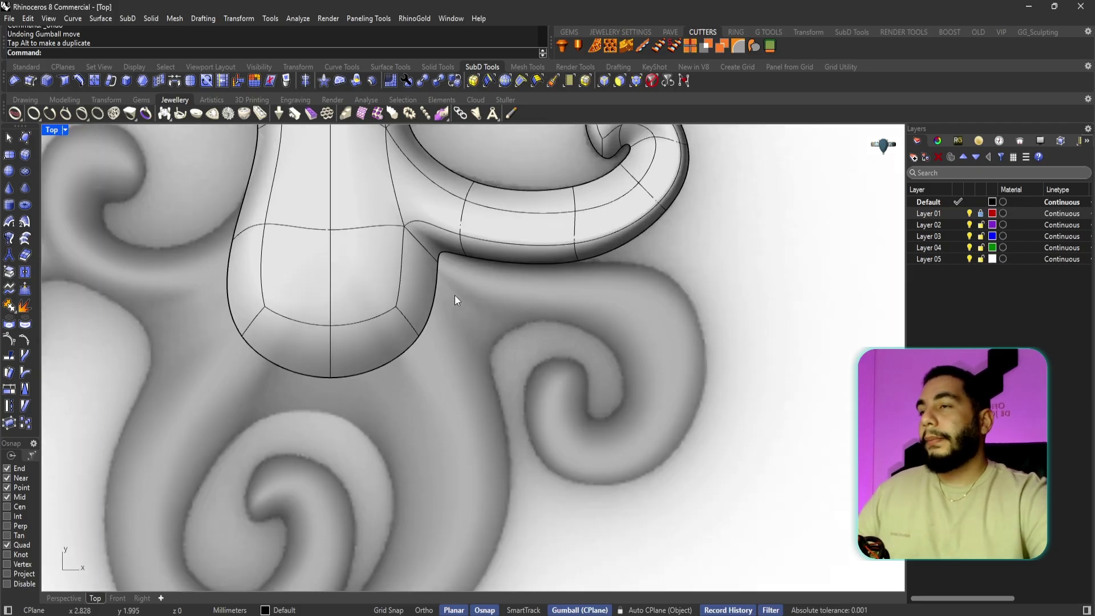
{"action": "scroll", "coordinate": [500, 291], "scroll_direction": "down", "scroll_amount": 4}
{"action": "right_click_drag", "start_coordinate": [502, 299], "coordinate": [530, 354]}
{"action": "right_click_drag", "start_coordinate": [530, 279], "coordinate": [500, 292]}
{"action": "scroll", "coordinate": [490, 361], "scroll_direction": "up", "scroll_amount": 1}
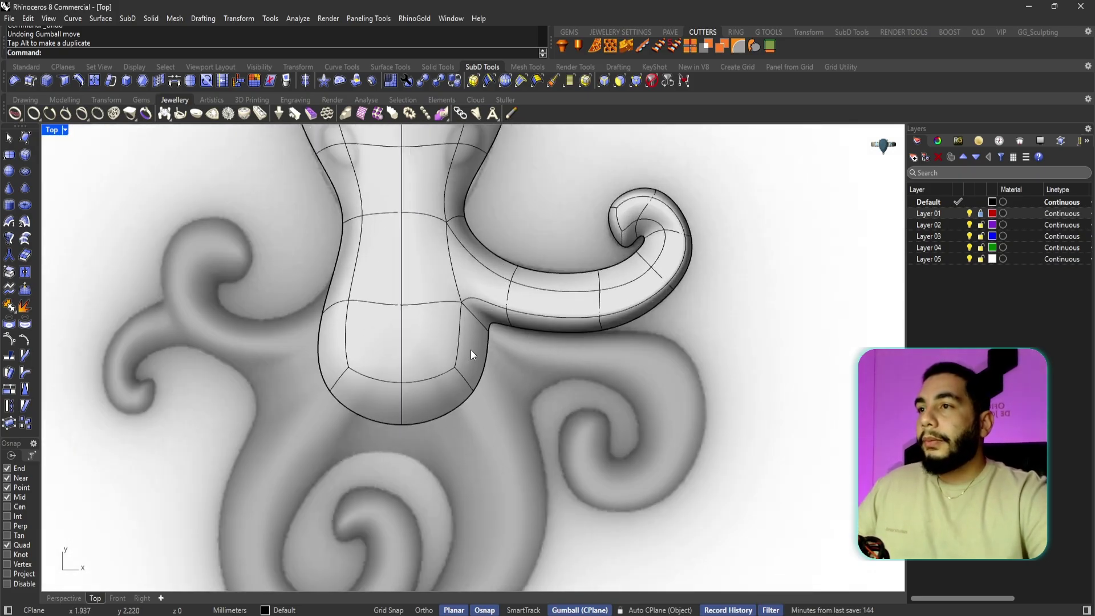
{"action": "left_click", "coordinate": [470, 350], "text": "ctrl+shift"}
{"action": "left_click_drag", "start_coordinate": [491, 350], "coordinate": [638, 371]}
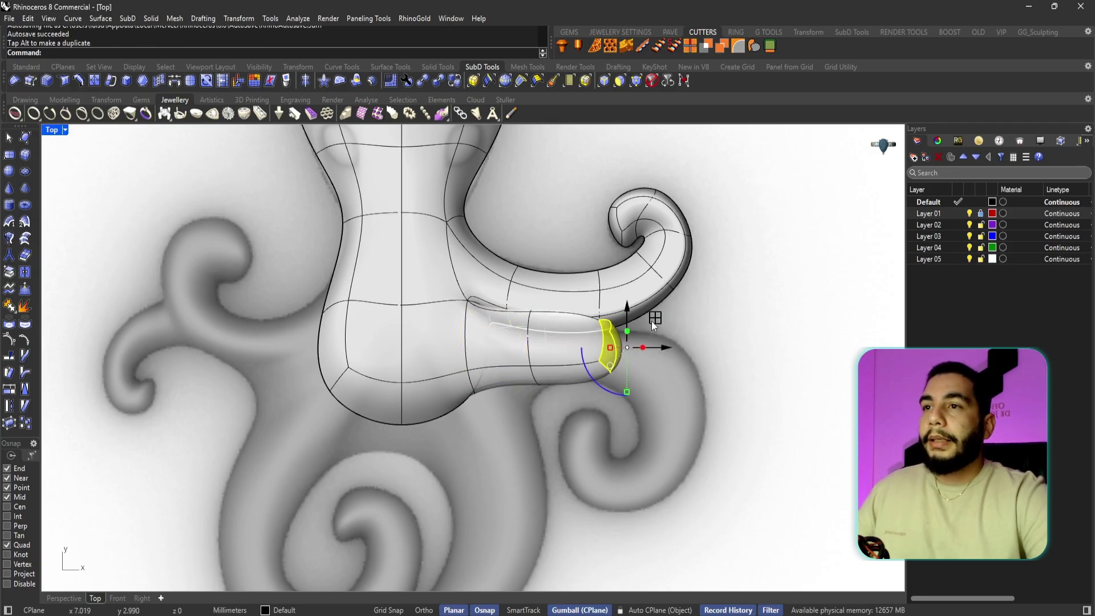
- Extend the second tentacle around its outer bend and down over the reference by extruding and turning its end face
{"action": "left_click_drag", "start_coordinate": [652, 321], "coordinate": [644, 439]}
{"action": "left_click_drag", "start_coordinate": [660, 401], "coordinate": [668, 482]}
{"action": "left_click_drag", "start_coordinate": [613, 506], "coordinate": [623, 505]}
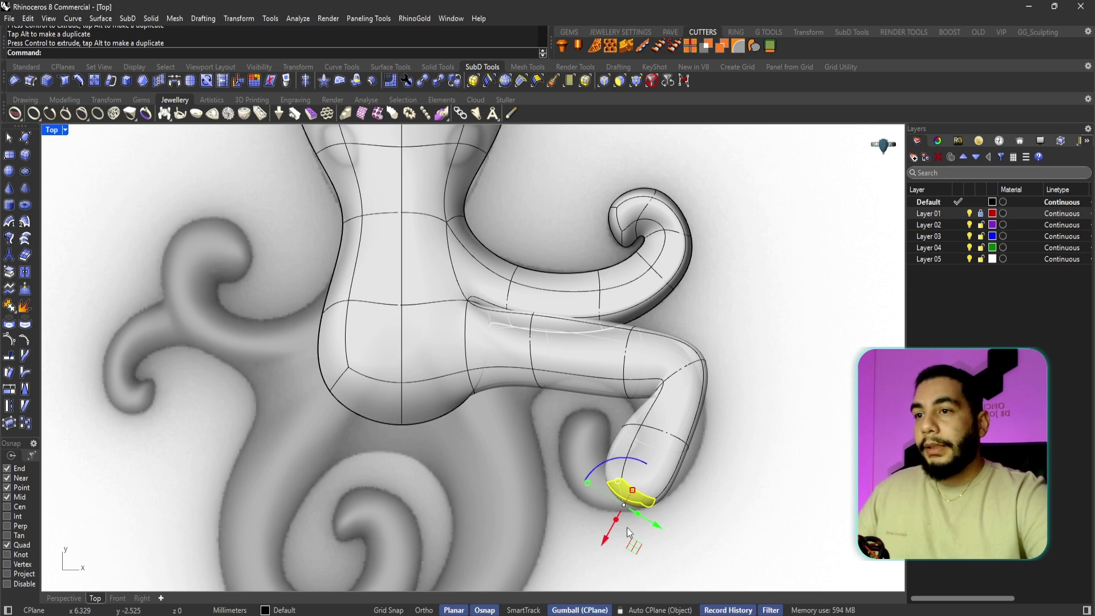
- Extrude and rotate the second tentacle's end face around the bottom of the reference curl and back up toward its tip
{"action": "left_click_drag", "start_coordinate": [638, 457], "coordinate": [706, 485]}
{"action": "left_click_drag", "start_coordinate": [608, 507], "coordinate": [569, 481]}
{"action": "left_click_drag", "start_coordinate": [585, 548], "coordinate": [583, 497]}
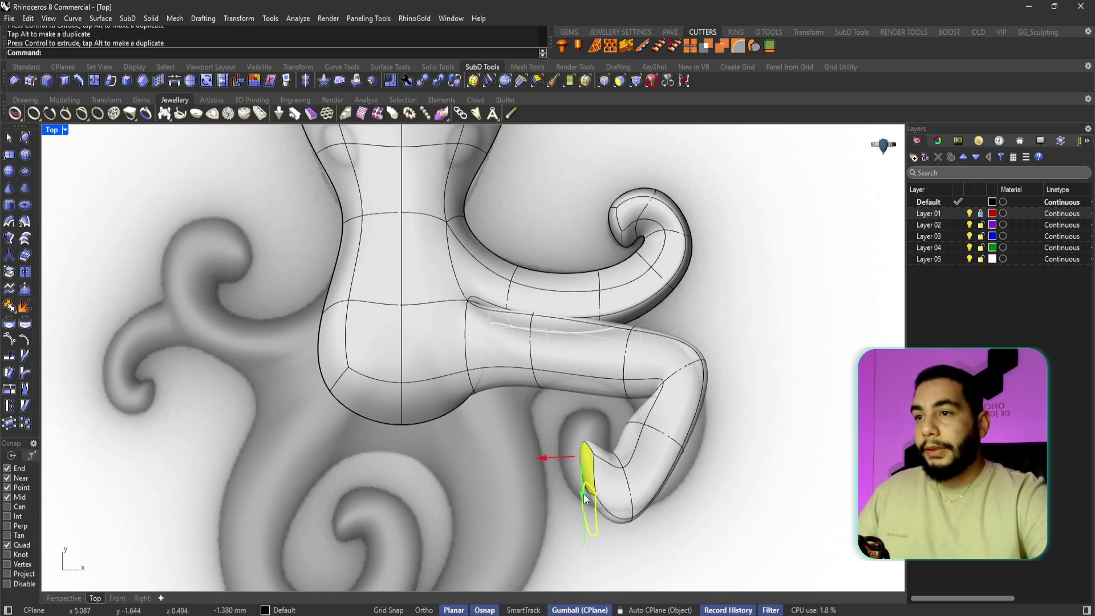
{"action": "left_click_drag", "start_coordinate": [623, 446], "coordinate": [614, 482]}
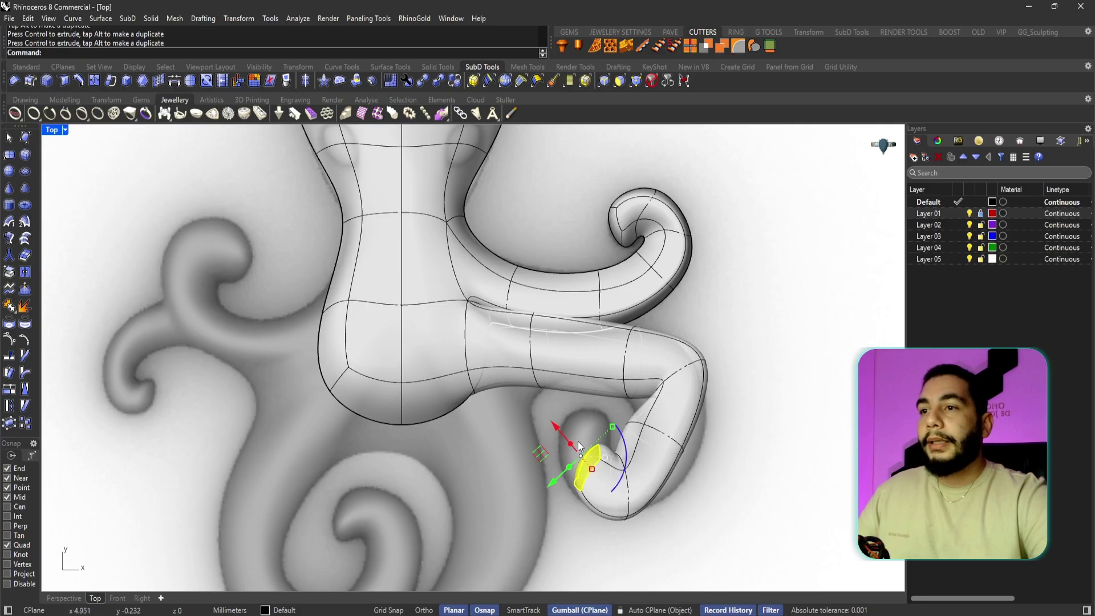
{"action": "left_click_drag", "start_coordinate": [570, 444], "coordinate": [588, 388]}
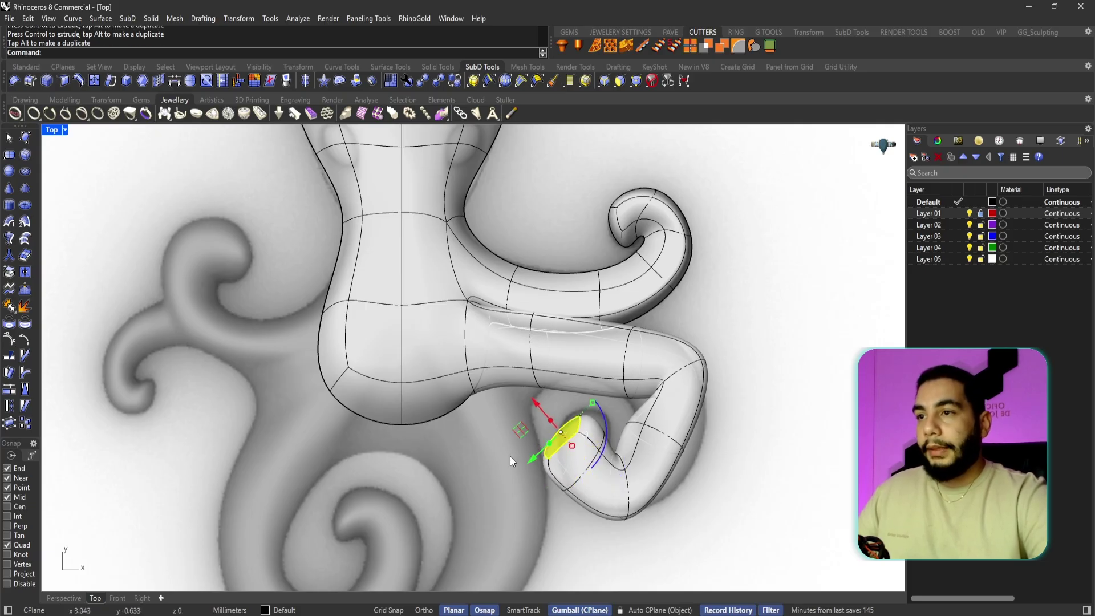
{"action": "left_click_drag", "start_coordinate": [531, 460], "coordinate": [544, 448]}
{"action": "left_click", "coordinate": [740, 435]}
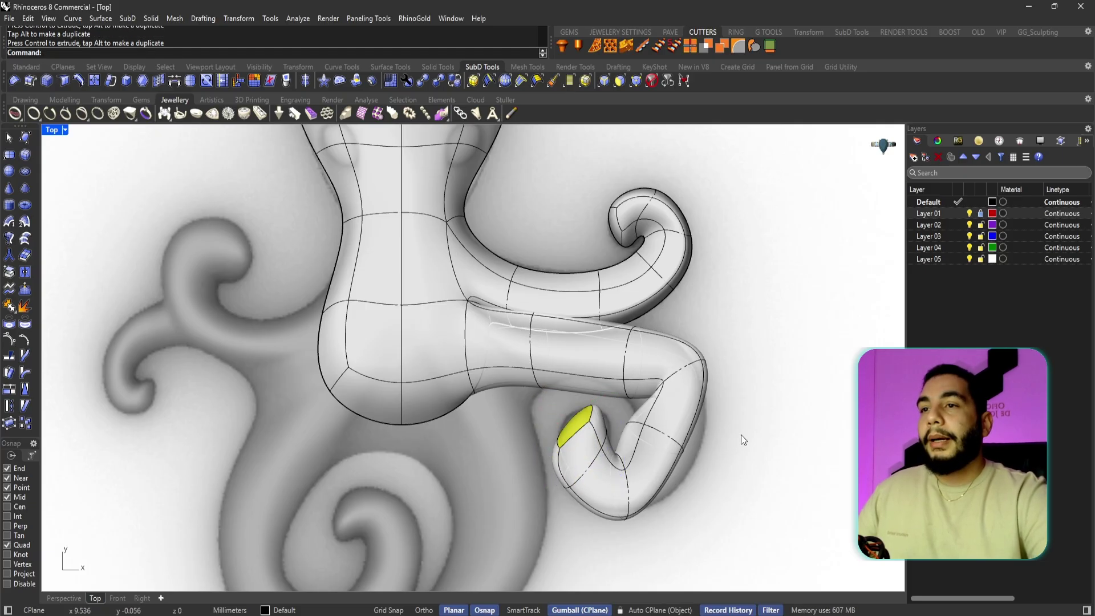
{"action": "scroll", "coordinate": [562, 439], "scroll_direction": "down", "scroll_amount": 3}
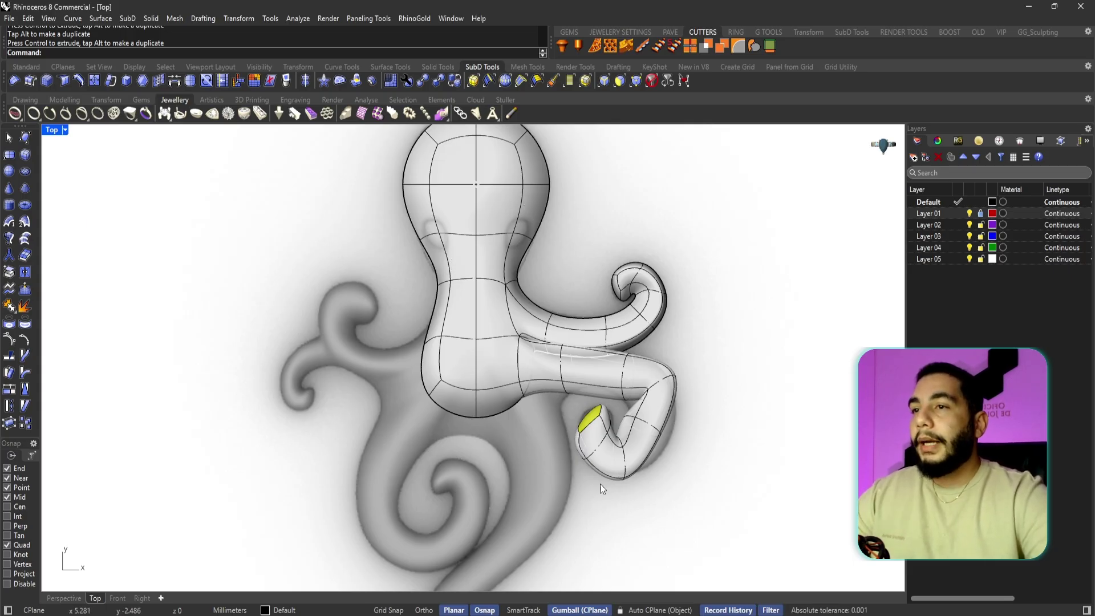
- Delete the strip of underside faces along the second tentacle with Layer 01 hidden, and show the layer again
{"action": "double_click", "coordinate": [53, 130]}
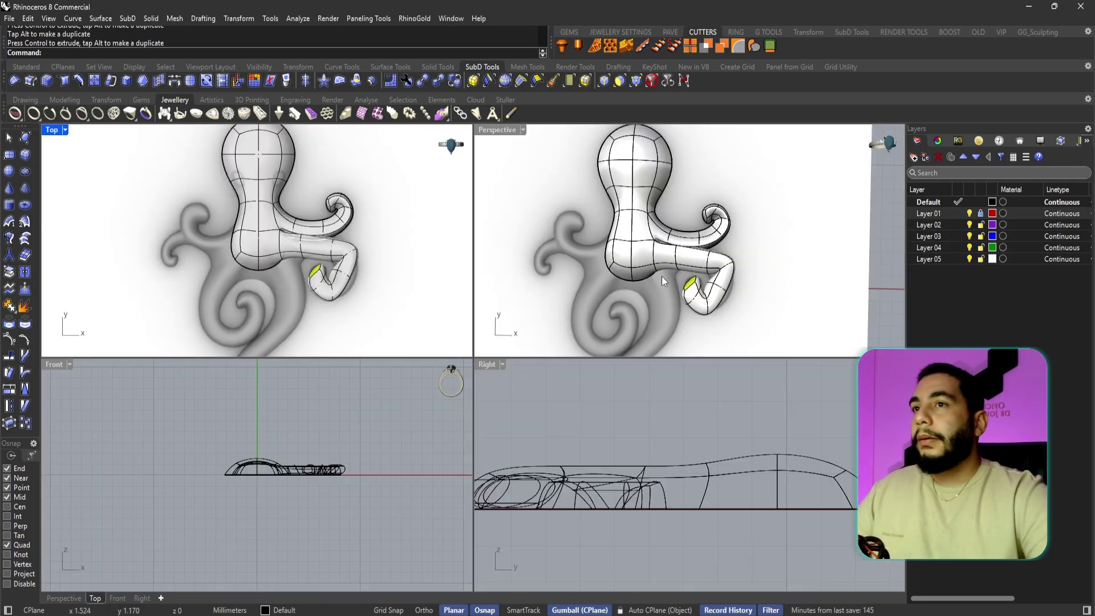
{"action": "right_click_drag", "start_coordinate": [662, 278], "coordinate": [732, 307]}
{"action": "scroll", "coordinate": [661, 267], "scroll_direction": "up", "scroll_amount": 2}
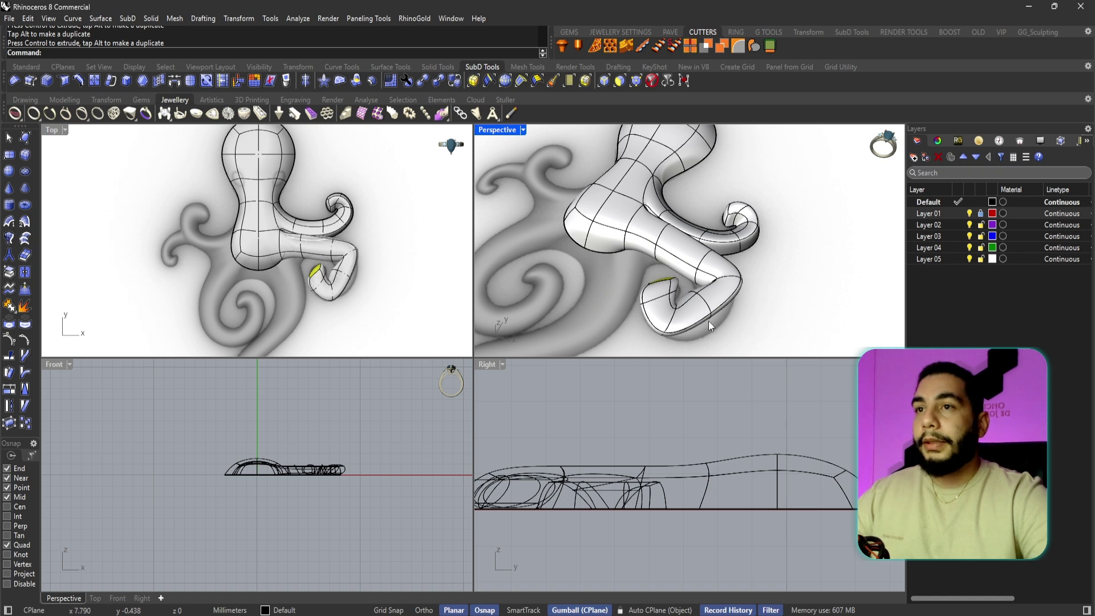
{"action": "left_click", "coordinate": [969, 214]}
{"action": "right_click_drag", "start_coordinate": [785, 300], "coordinate": [749, 346]}
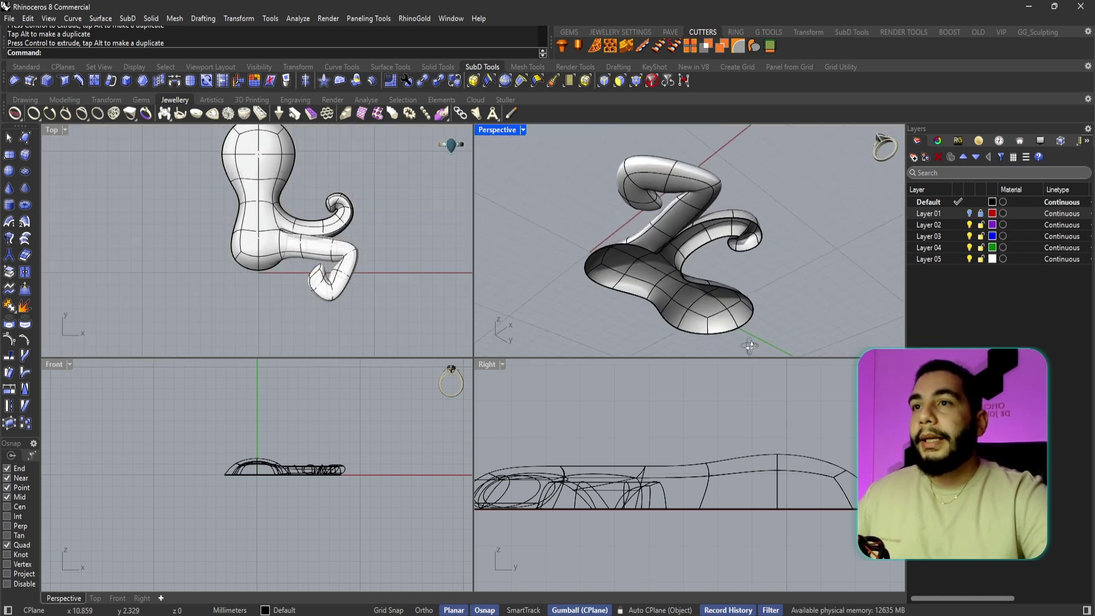
{"action": "scroll", "coordinate": [638, 241], "scroll_direction": "up", "scroll_amount": 4}
{"action": "left_click", "coordinate": [638, 187], "text": "ctrl+shift"}
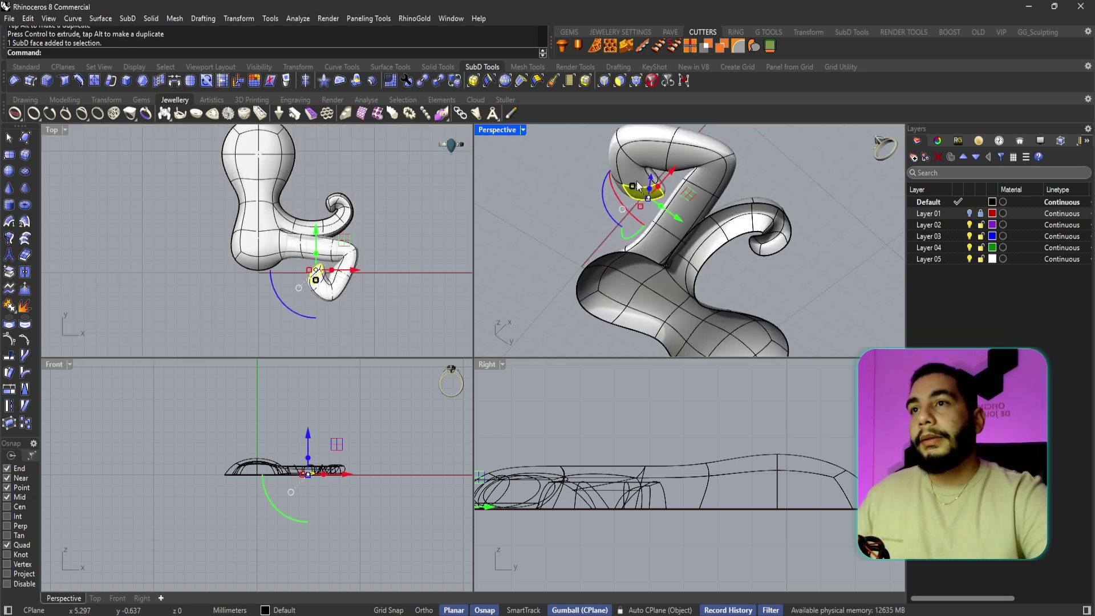
{"action": "double_click", "coordinate": [636, 188], "text": "ctrl+shift"}
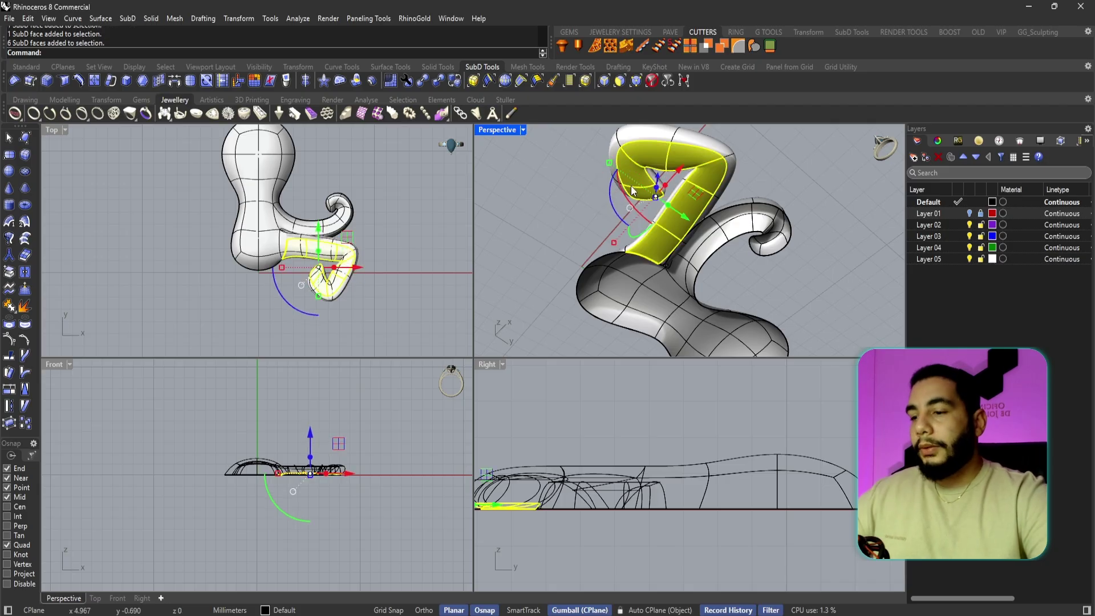
{"action": "key", "text": "Delete"}
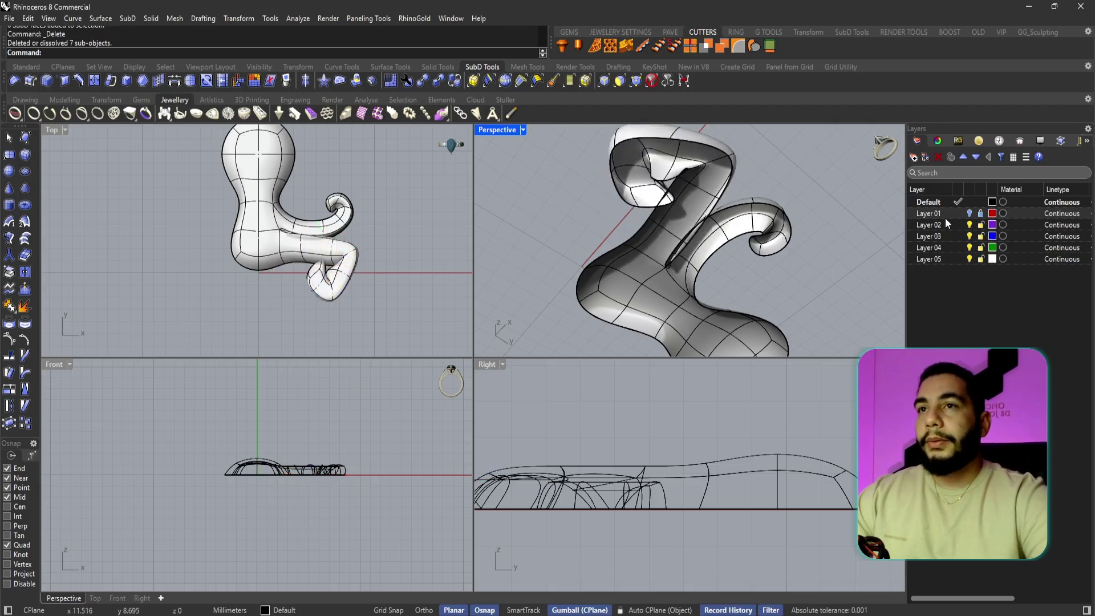
{"action": "left_click", "coordinate": [969, 213]}
- Move the second tentacle's tip vertex down away from the arm in the plan view to open the curl
{"action": "right_click_drag", "start_coordinate": [701, 217], "coordinate": [728, 181]}
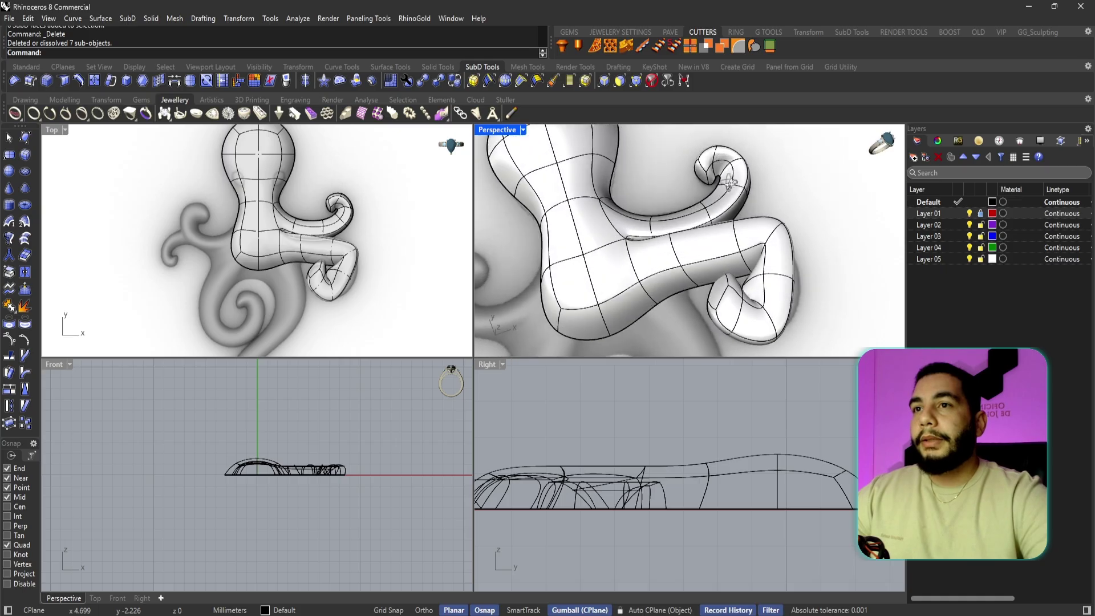
{"action": "scroll", "coordinate": [142, 171], "scroll_direction": "up", "scroll_amount": 3}
{"action": "double_click", "coordinate": [50, 130]}
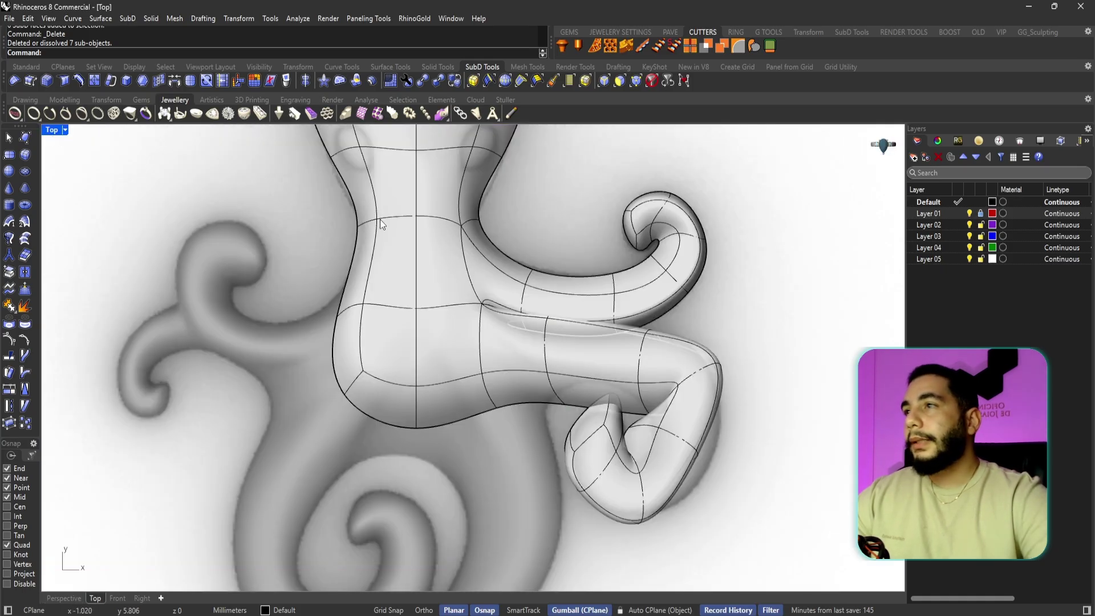
{"action": "scroll", "coordinate": [570, 342], "scroll_direction": "up", "scroll_amount": 2}
{"action": "right_click_drag", "start_coordinate": [624, 366], "coordinate": [623, 290]}
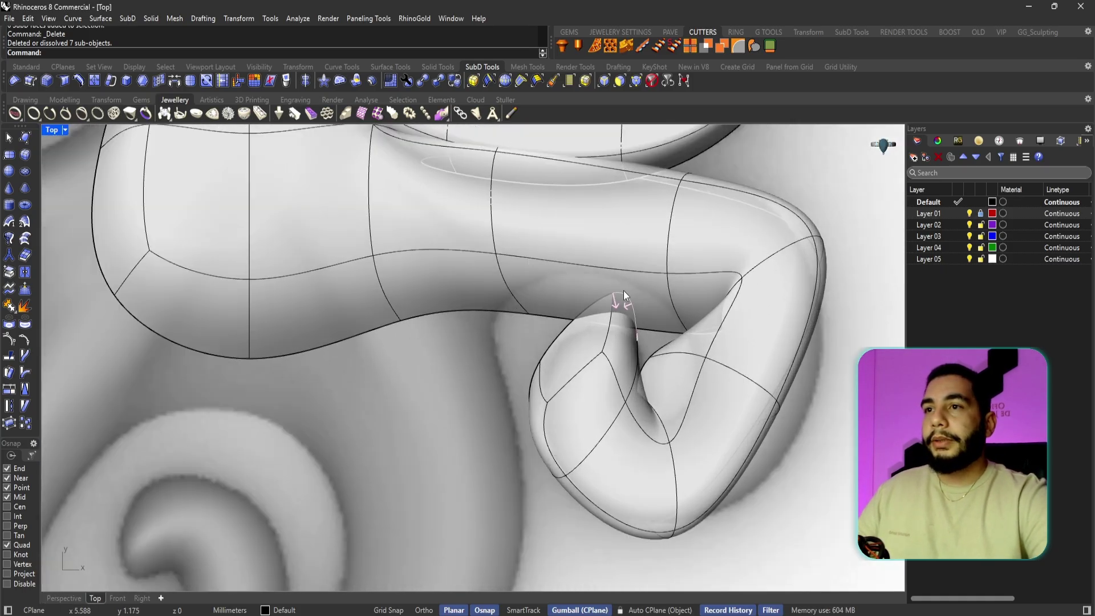
{"action": "left_click", "coordinate": [624, 290]}
{"action": "left_click_drag", "start_coordinate": [645, 284], "coordinate": [708, 337]}
{"action": "left_click", "coordinate": [651, 354]}
{"action": "key", "text": "Escape"}
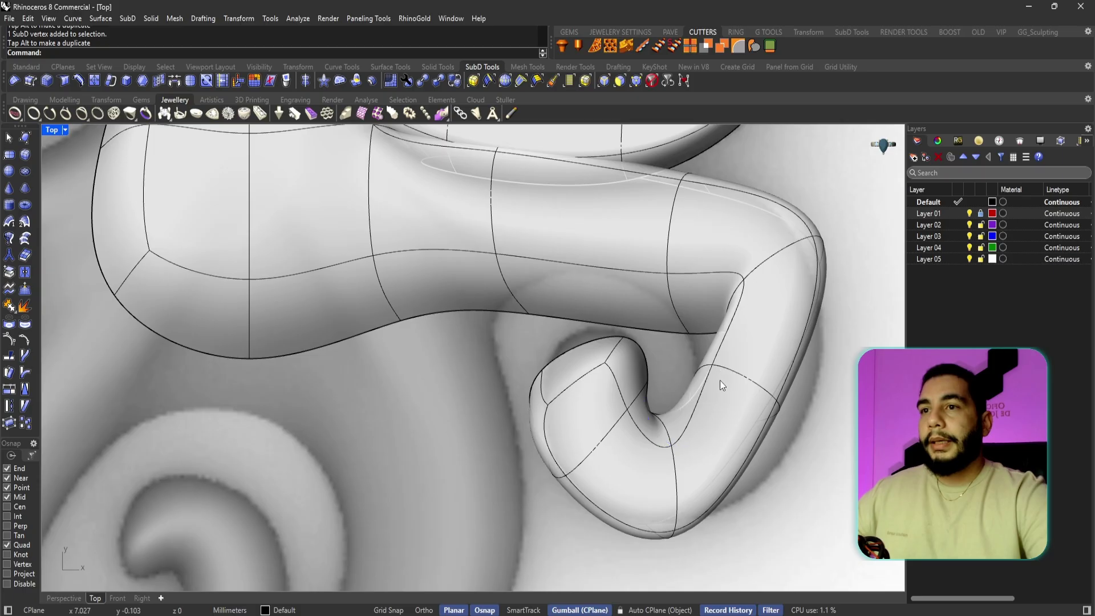
- Shift the vertices on the inside of the second tentacle's bend outward and up to widen the gap inside the curl
{"action": "left_click", "coordinate": [712, 369]}
{"action": "left_click_drag", "start_coordinate": [745, 336], "coordinate": [773, 368]}
{"action": "key", "text": "Escape"}
{"action": "left_click", "coordinate": [722, 331]}
{"action": "key", "text": "Escape"}
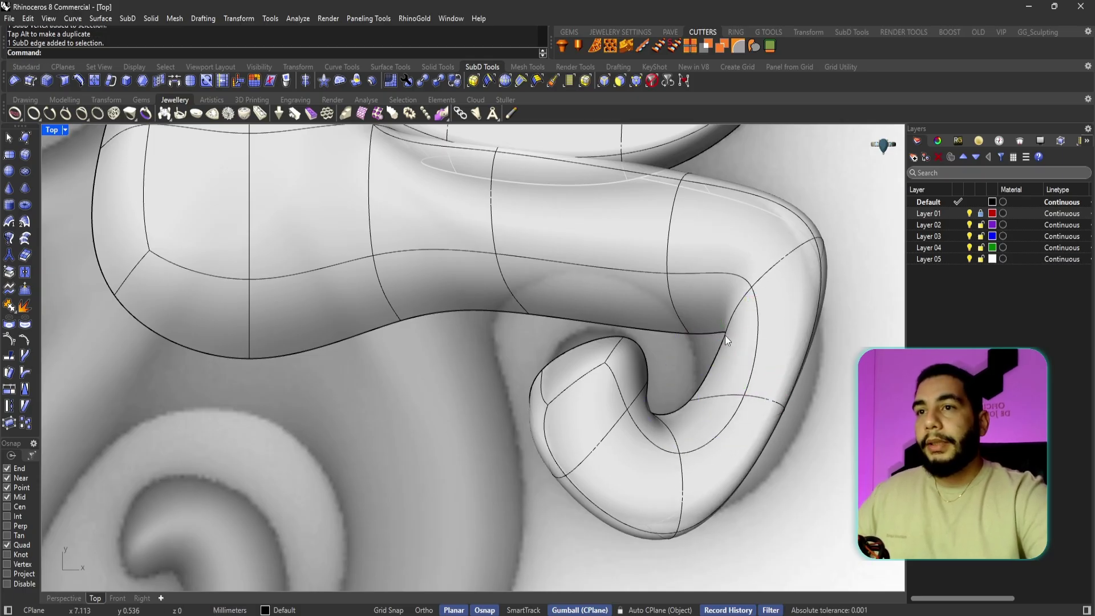
{"action": "left_click", "coordinate": [724, 335]}
{"action": "left_click_drag", "start_coordinate": [724, 335], "coordinate": [665, 236]}
{"action": "key", "text": "Escape"}
{"action": "left_click", "coordinate": [682, 333]}
{"action": "key", "text": "Escape"}
- Move the two outer vertices beside the second tentacle's tip up and inward to round the curl's end over the reference
{"action": "right_click_drag", "start_coordinate": [556, 374], "coordinate": [576, 339]}
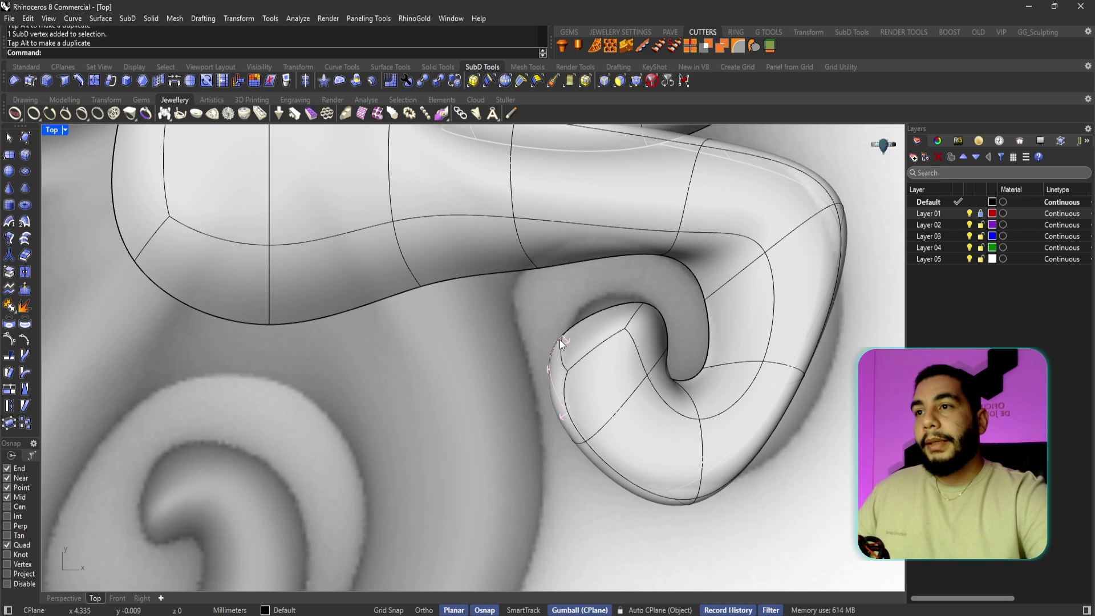
{"action": "left_click", "coordinate": [560, 341]}
{"action": "left_click_drag", "start_coordinate": [587, 306], "coordinate": [668, 269]}
{"action": "key", "text": "Escape"}
{"action": "right_click_drag", "start_coordinate": [615, 382], "coordinate": [634, 346]}
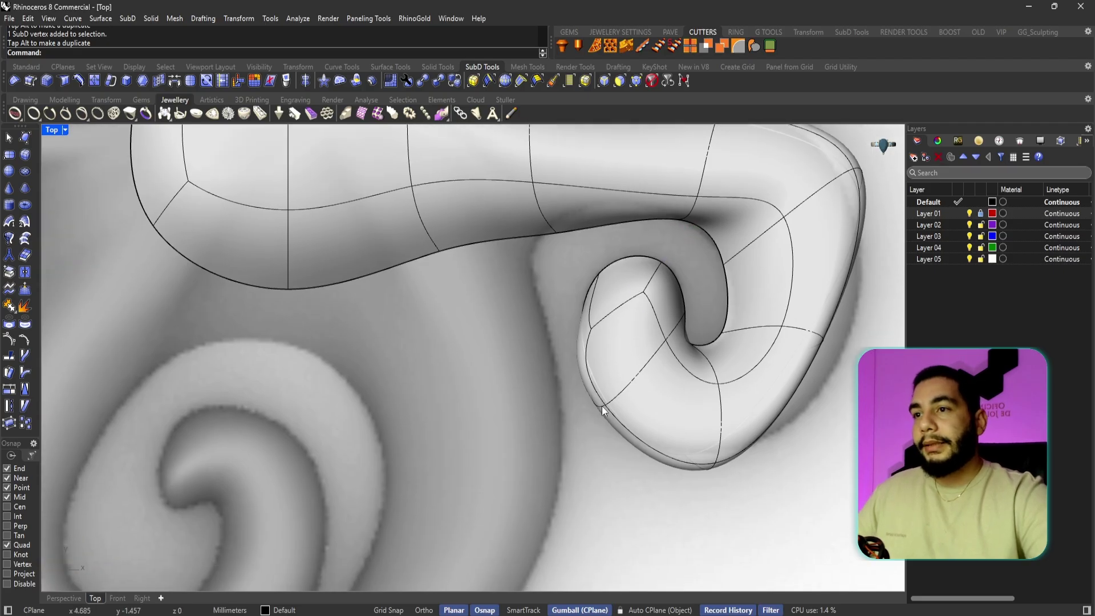
{"action": "left_click", "coordinate": [604, 406]}
{"action": "left_click_drag", "start_coordinate": [630, 381], "coordinate": [656, 365]}
{"action": "key", "text": "Escape"}
- Move the curl's outer edge outward and its lowest vertex slightly up to follow the reference outline of the second tentacle
{"action": "right_click_drag", "start_coordinate": [731, 427], "coordinate": [672, 379]}
{"action": "right_click_drag", "start_coordinate": [727, 415], "coordinate": [699, 391]}
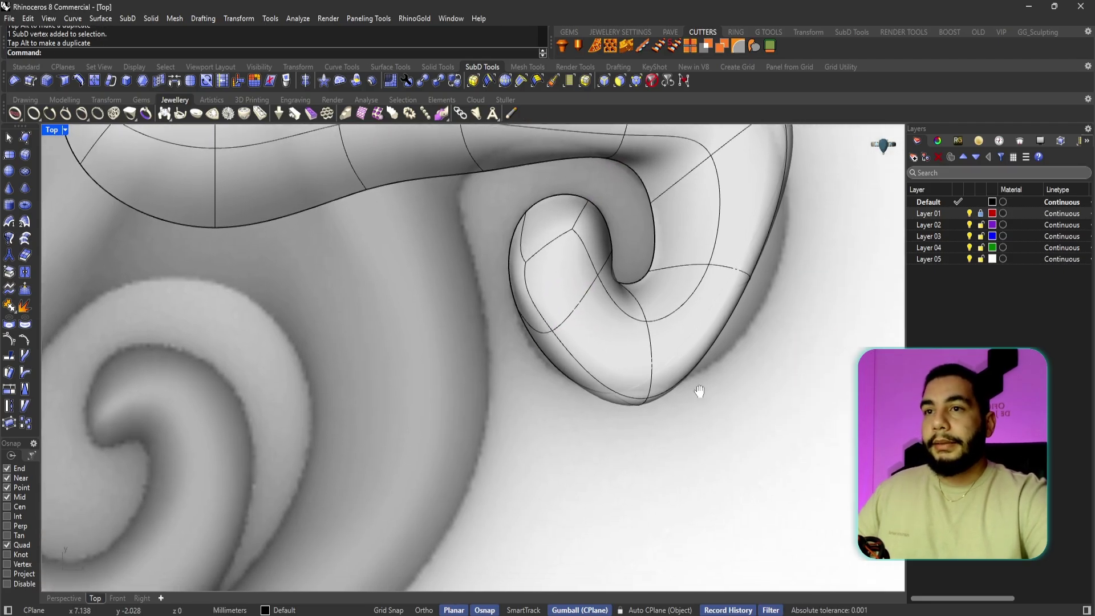
{"action": "left_click", "coordinate": [689, 336]}
{"action": "left_click_drag", "start_coordinate": [701, 329], "coordinate": [732, 319]}
{"action": "key", "text": "Escape"}
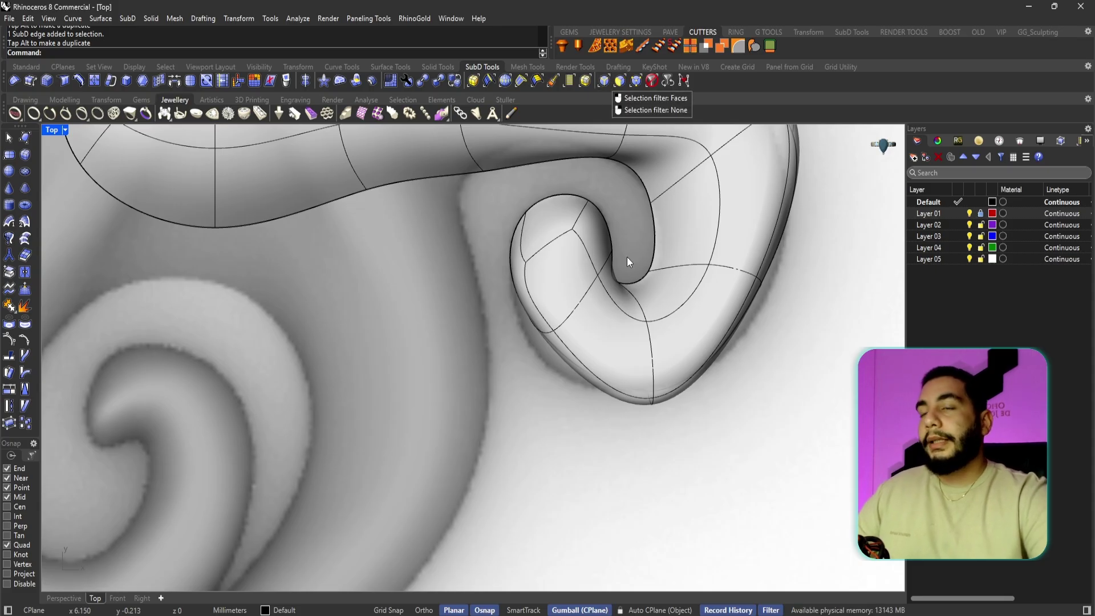
{"action": "left_click", "coordinate": [652, 401]}
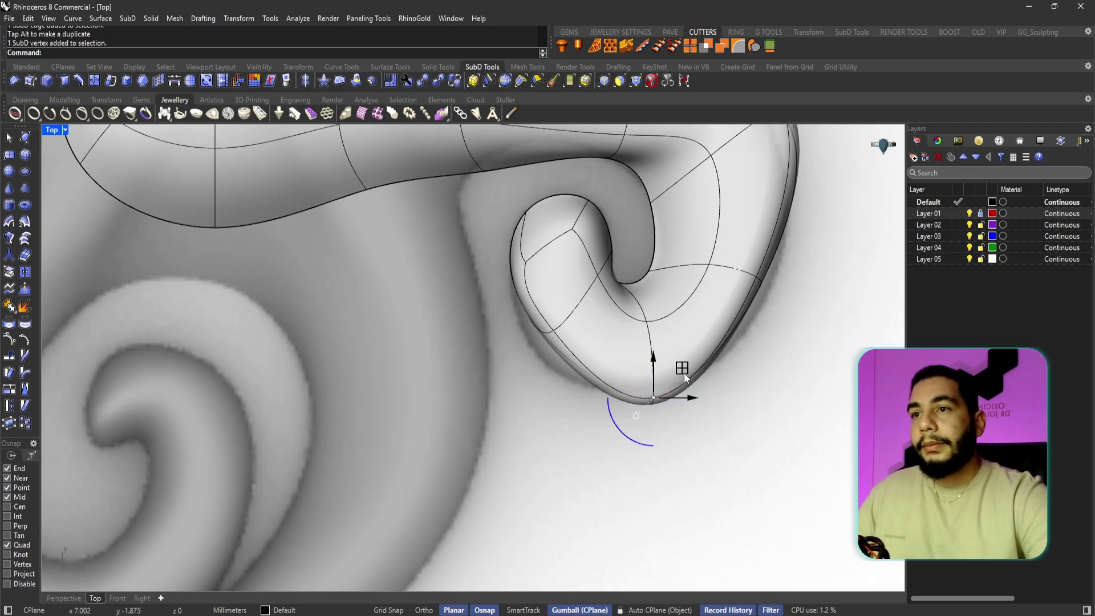
{"action": "left_click_drag", "start_coordinate": [678, 381], "coordinate": [675, 351]}
{"action": "key", "text": "Escape"}
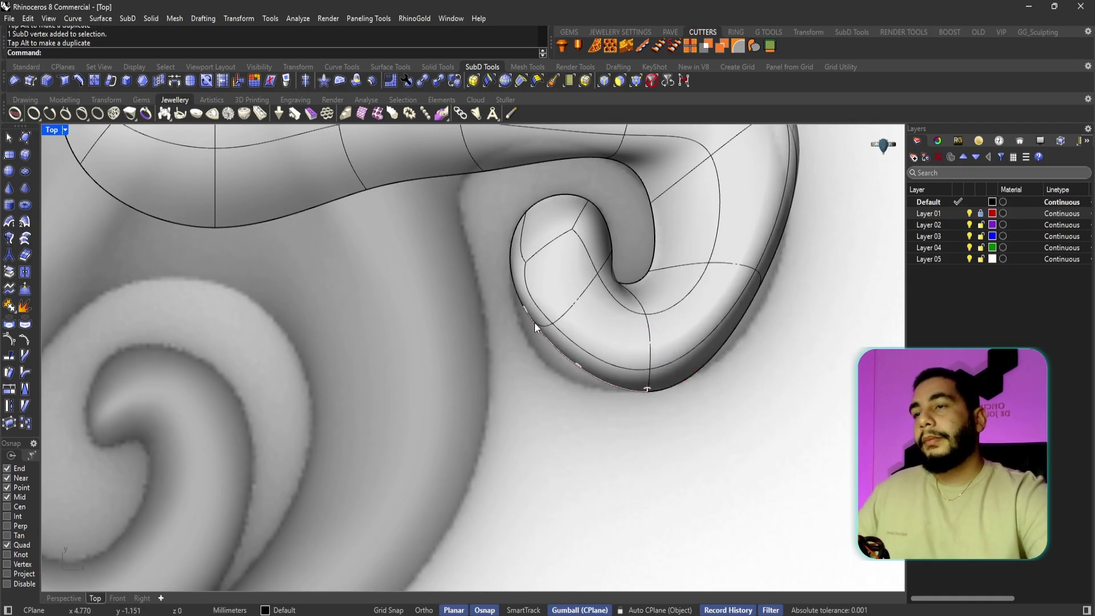
- Move the outer vertex of the second tentacle's curl slightly down and adjust the curl's lowest vertex to the reference outline
{"action": "left_click", "coordinate": [525, 309]}
{"action": "left_click_drag", "start_coordinate": [555, 281], "coordinate": [551, 302]}
{"action": "key", "text": "Escape"}
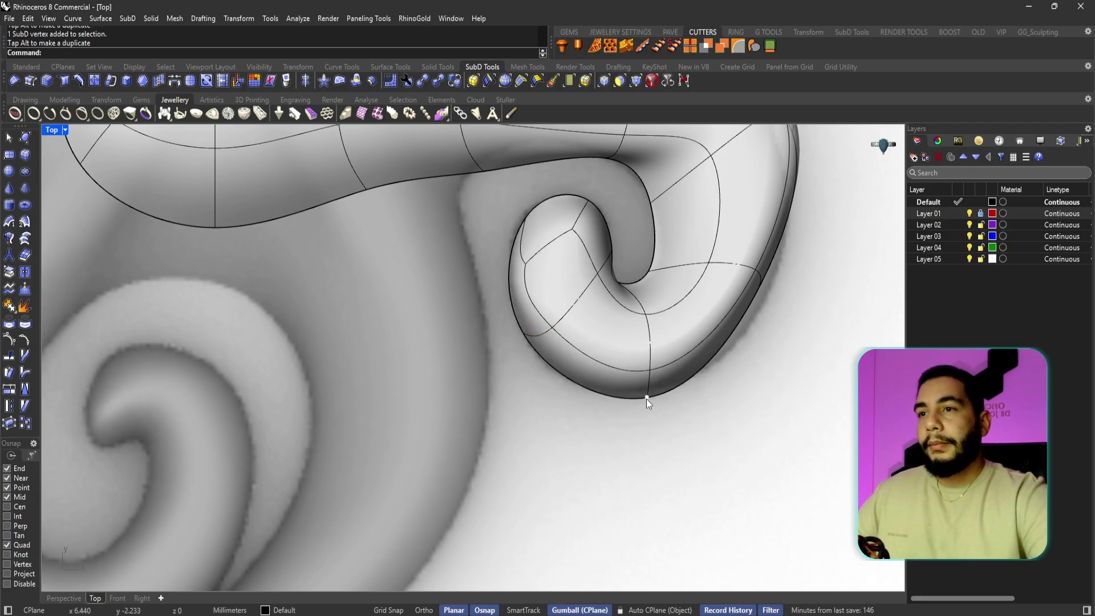
{"action": "left_click", "coordinate": [647, 398]}
{"action": "left_click_drag", "start_coordinate": [676, 362], "coordinate": [676, 373]}
{"action": "key", "text": "Escape"}
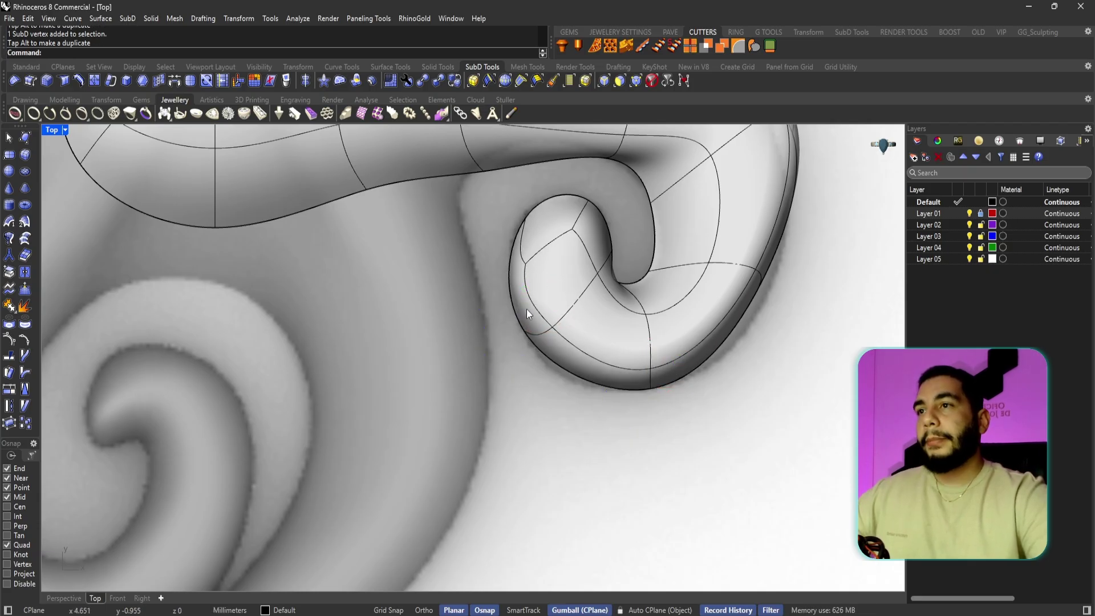
- Nudge the curl's lower outer vertex inward and down, and the vertex beside the tip slightly outward, to round the curl
{"action": "left_click", "coordinate": [525, 331]}
{"action": "left_click_drag", "start_coordinate": [550, 302], "coordinate": [557, 311]}
{"action": "left_click", "coordinate": [527, 221]}
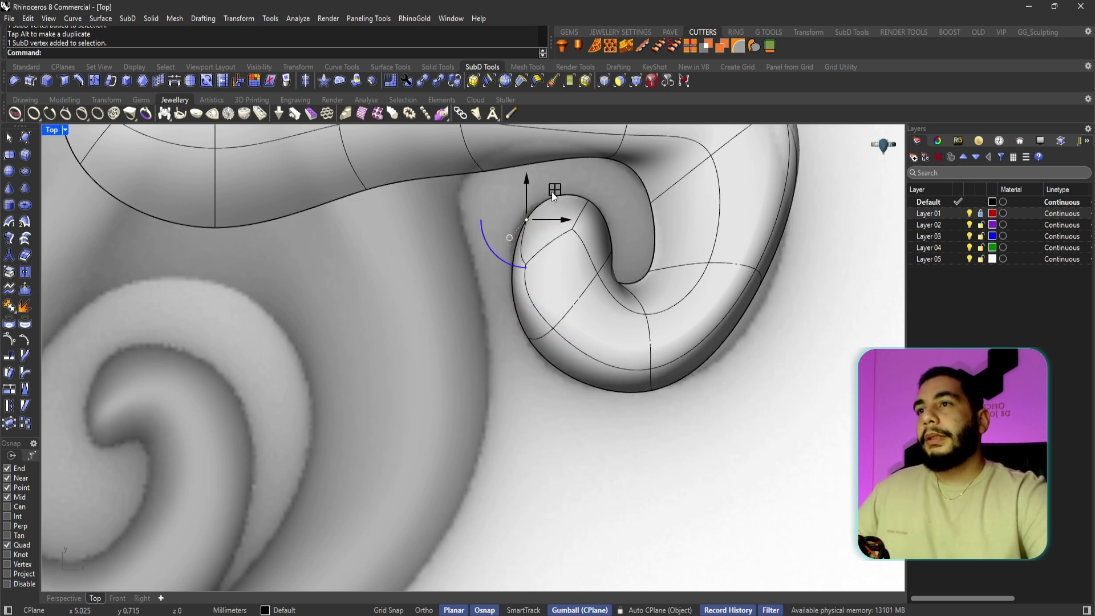
{"action": "left_click_drag", "start_coordinate": [552, 191], "coordinate": [548, 192]}
{"action": "key", "text": "Escape"}
- Shift the vertex at the bottom of the curl's inner gap slightly down and the tip's inner vertex toward the gap
{"action": "left_click", "coordinate": [614, 280]}
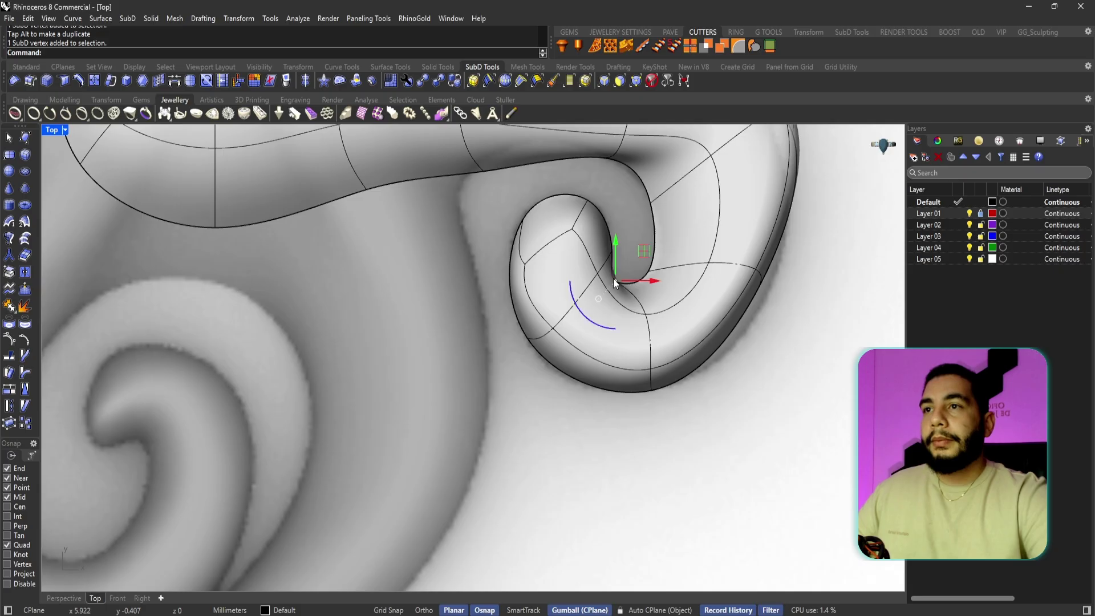
{"action": "mouse_move", "coordinate": [642, 255]}
{"action": "left_mouse_down"}
{"action": "mouse_move", "coordinate": [655, 260]}
{"action": "mouse_move", "coordinate": [628, 236]}
{"action": "mouse_move", "coordinate": [642, 233]}
{"action": "left_mouse_up"}
{"action": "left_click", "coordinate": [614, 251]}
{"action": "key", "text": "Escape"}
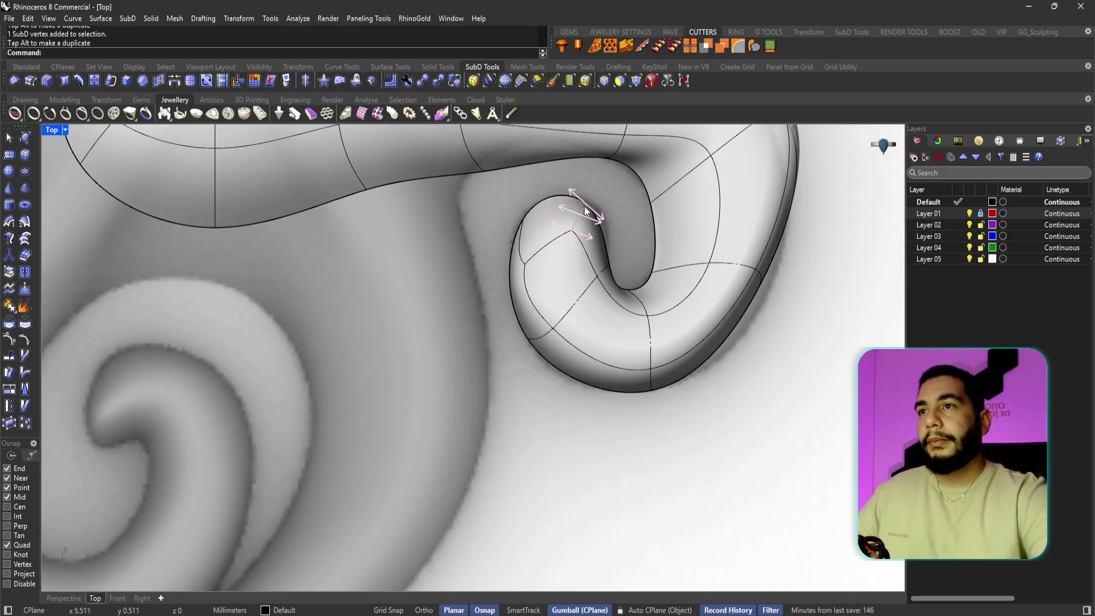
{"action": "left_click", "coordinate": [585, 204]}
{"action": "left_click_drag", "start_coordinate": [616, 187], "coordinate": [626, 190]}
{"action": "key", "text": "Escape"}
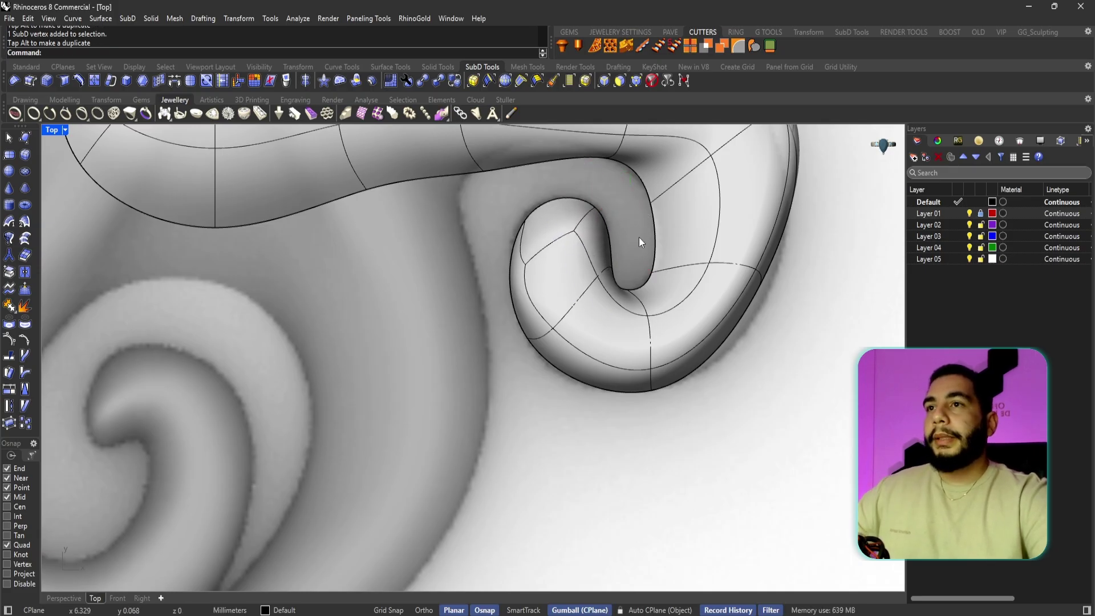
- Move the vertex on the lower outer side of the second tentacle's bend outward and down to meet the reference edge
{"action": "scroll", "coordinate": [593, 318], "scroll_direction": "up", "scroll_amount": 5}
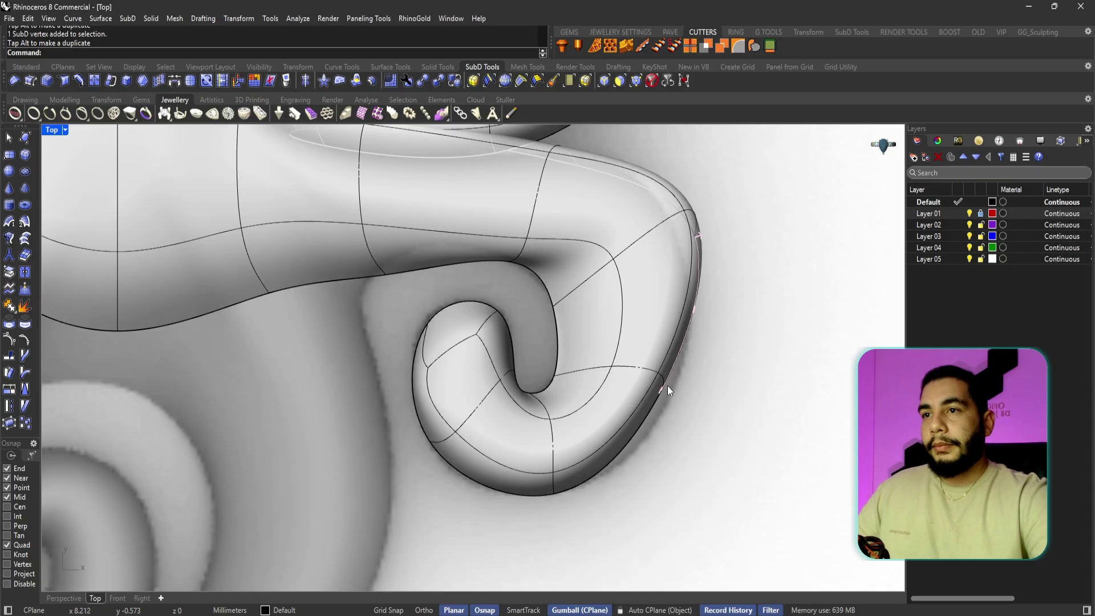
{"action": "left_click", "coordinate": [662, 391]}
{"action": "left_click_drag", "start_coordinate": [690, 364], "coordinate": [696, 374]}
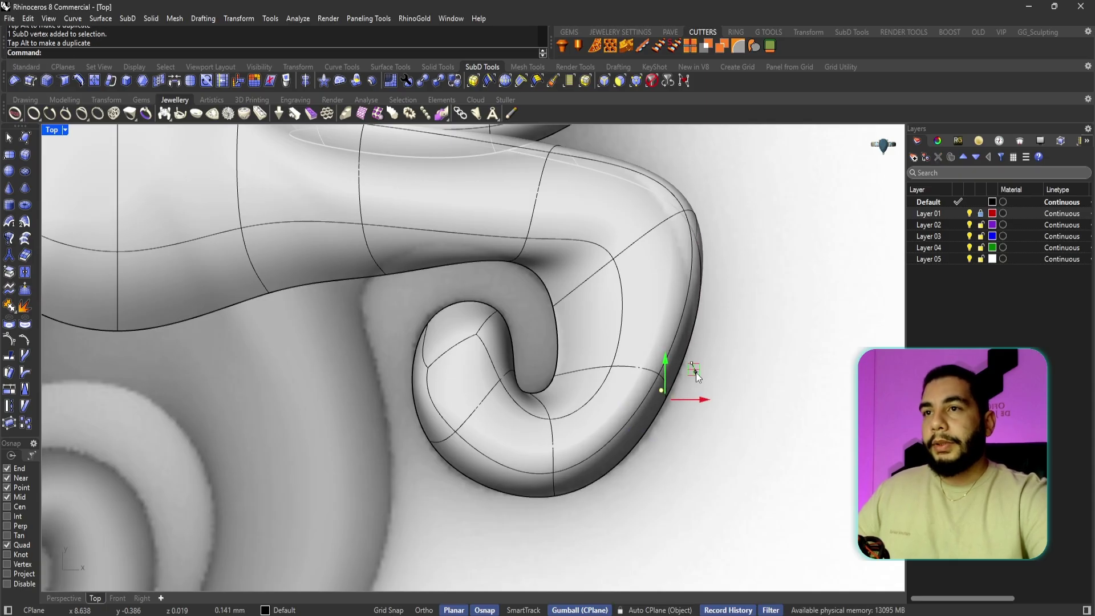
{"action": "key", "text": "Escape"}
{"action": "right_click_drag", "start_coordinate": [728, 289], "coordinate": [724, 314]}
- Move the vertex at the upper outer corner of the second tentacle's bend down and readjust the outer vertex below it
{"action": "left_click", "coordinate": [686, 237]}
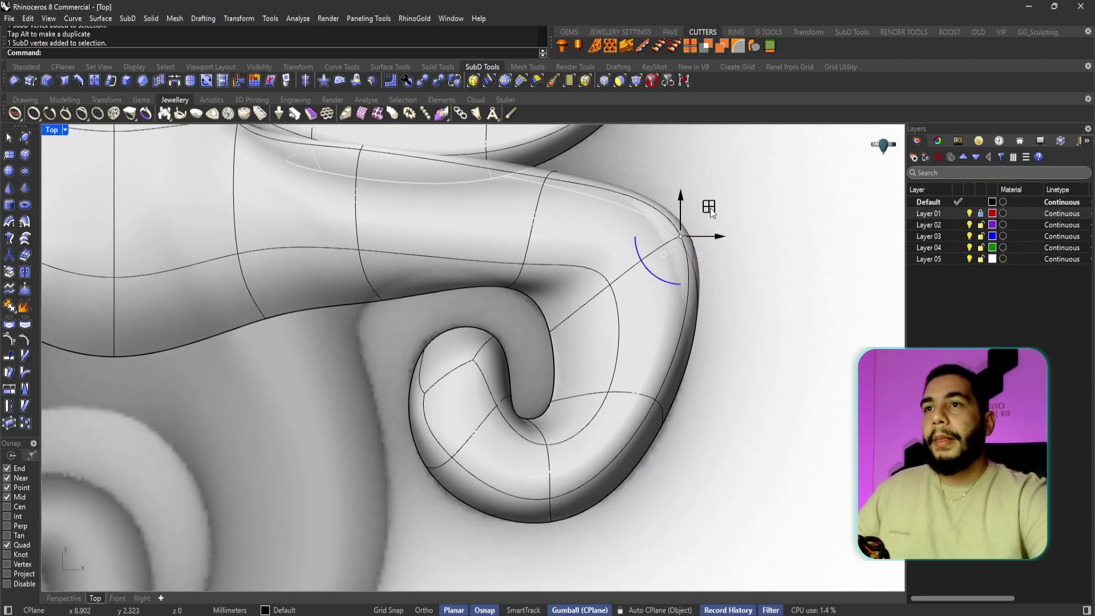
{"action": "left_click_drag", "start_coordinate": [710, 207], "coordinate": [705, 246]}
{"action": "key", "text": "Escape"}
{"action": "left_click", "coordinate": [693, 265]}
{"action": "key", "text": "Escape"}
{"action": "left_click", "coordinate": [659, 423]}
{"action": "left_click_drag", "start_coordinate": [659, 423], "coordinate": [691, 394]}
{"action": "key", "text": "Escape"}
- Move the edge along the second tentacle's upper side down, away from the first tentacle
{"action": "right_click_drag", "start_coordinate": [559, 222], "coordinate": [571, 304]}
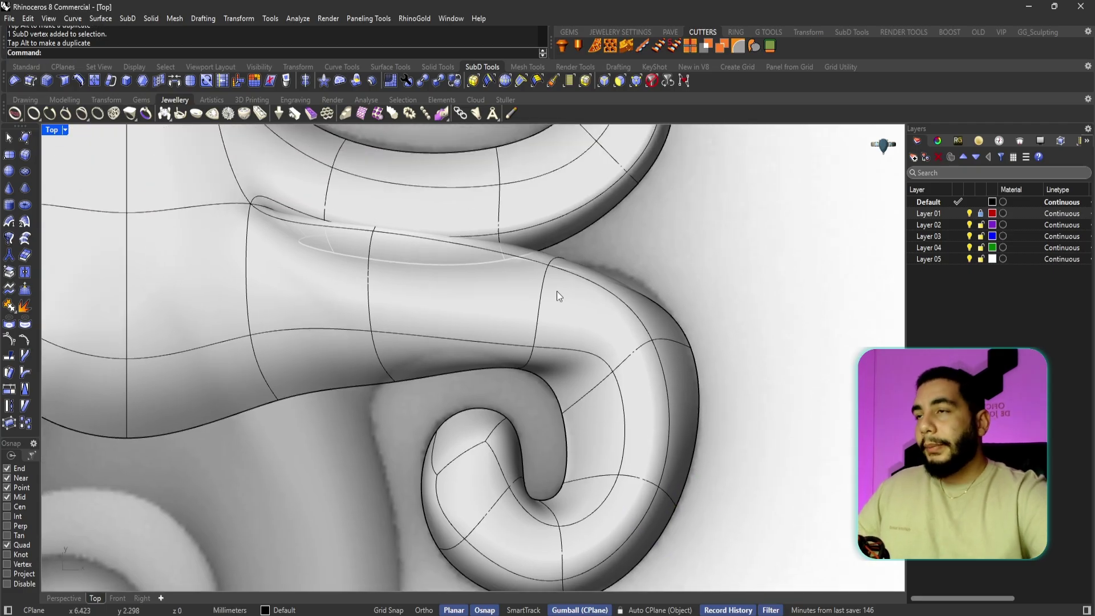
{"action": "left_click", "coordinate": [376, 231]}
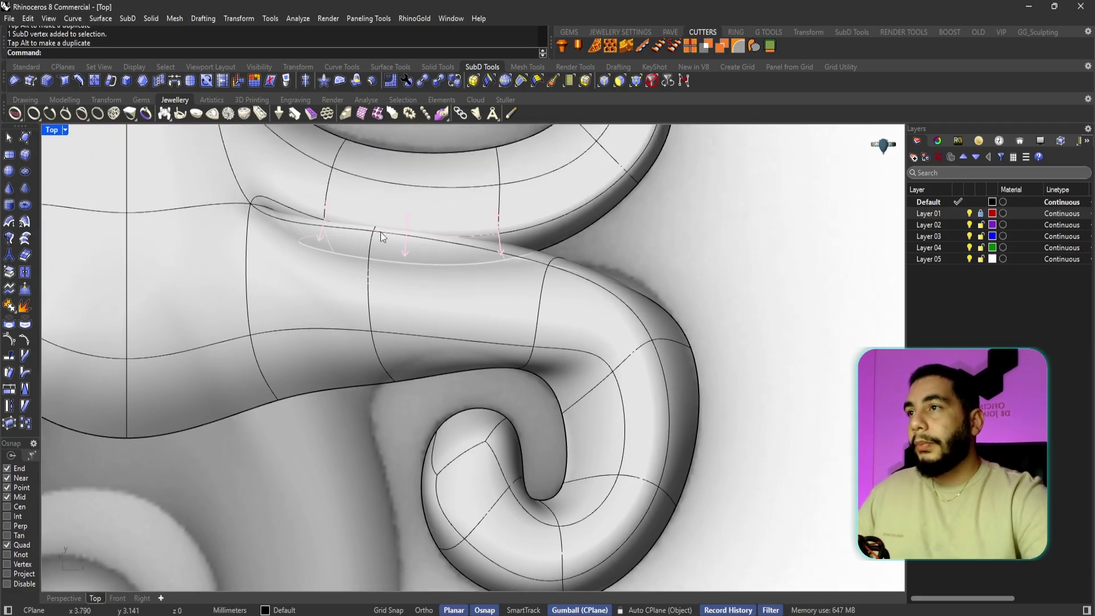
{"action": "key", "text": "Escape"}
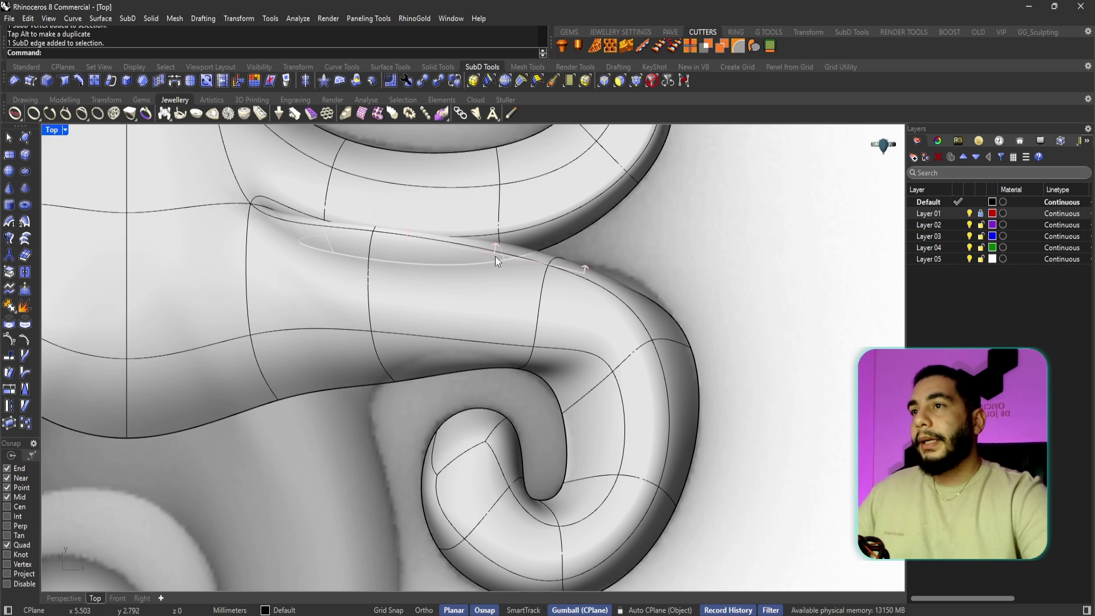
{"action": "left_click", "coordinate": [505, 253]}
{"action": "key", "text": "Escape"}
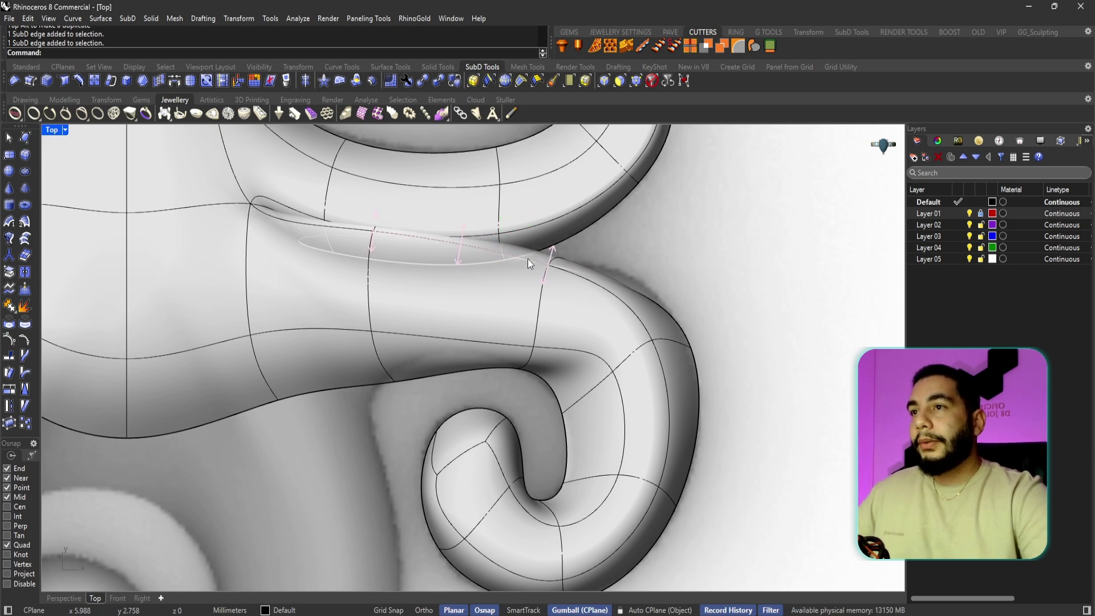
{"action": "left_click", "coordinate": [511, 261]}
{"action": "left_click_drag", "start_coordinate": [486, 214], "coordinate": [476, 285]}
{"action": "key", "text": "Escape"}
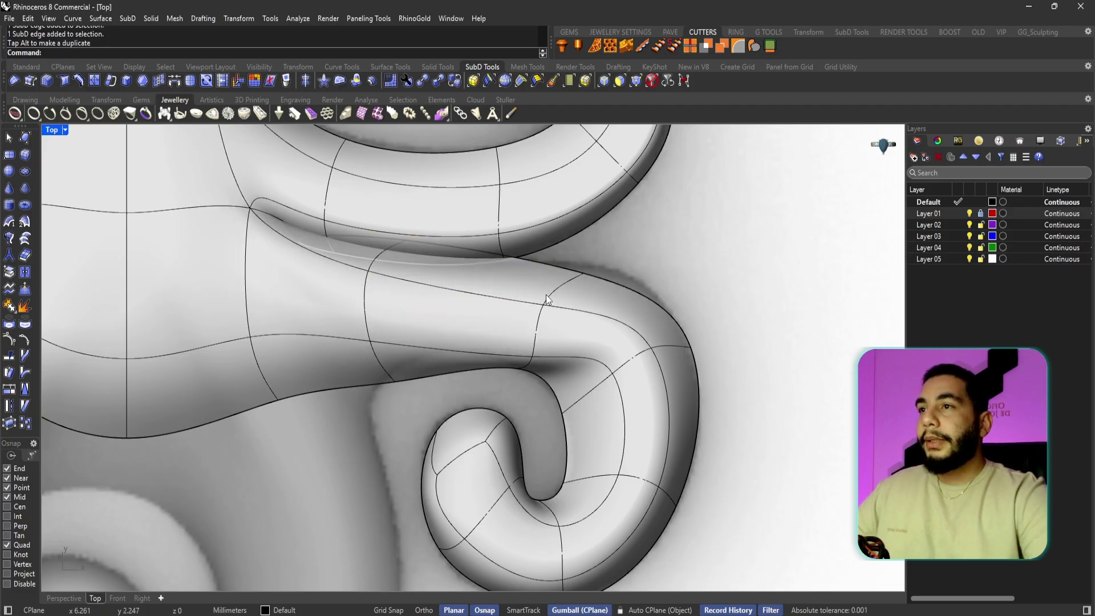
- Move the second tentacle's upper-side vertex near the body down and the one before the bend up to follow the reference
{"action": "right_click_drag", "start_coordinate": [396, 251], "coordinate": [398, 257]}
{"action": "left_click", "coordinate": [406, 248]}
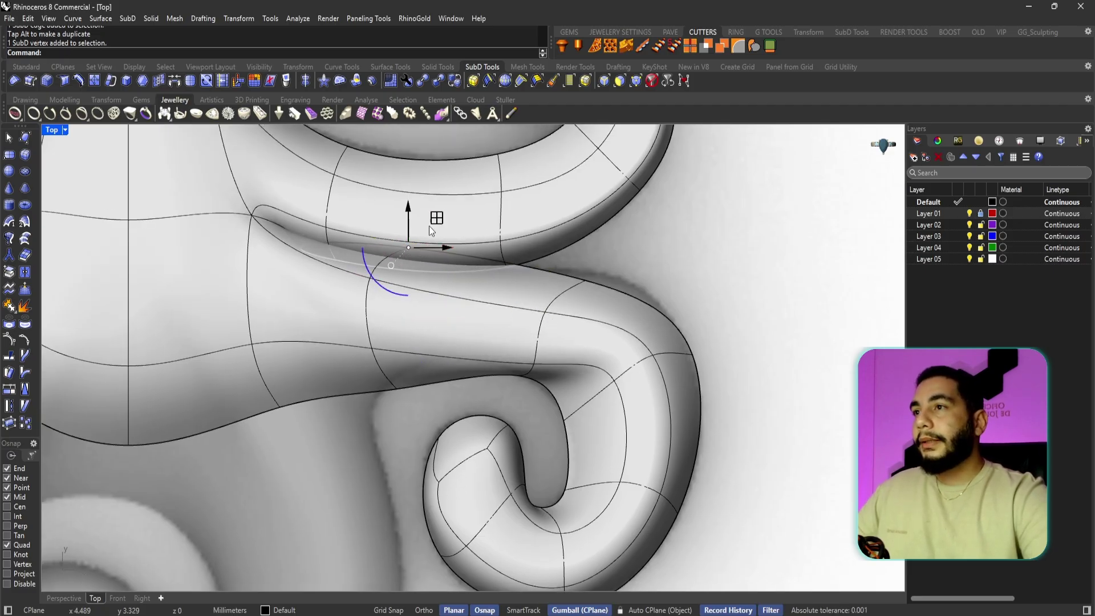
{"action": "left_click_drag", "start_coordinate": [428, 226], "coordinate": [425, 250]}
{"action": "key", "text": "Escape"}
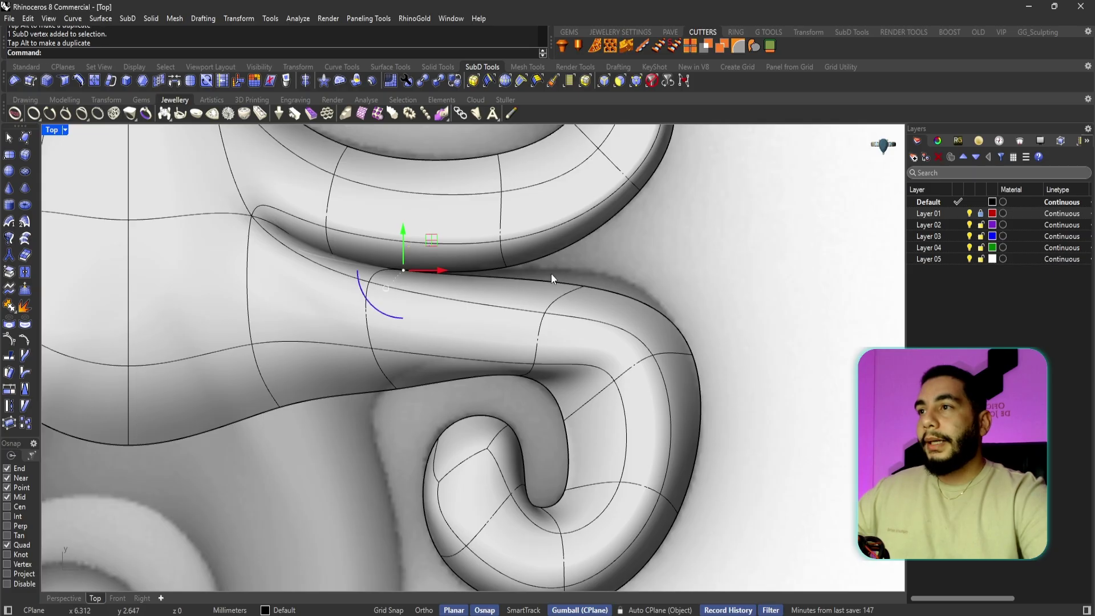
{"action": "left_click", "coordinate": [581, 287]}
{"action": "left_click_drag", "start_coordinate": [611, 258], "coordinate": [607, 244]}
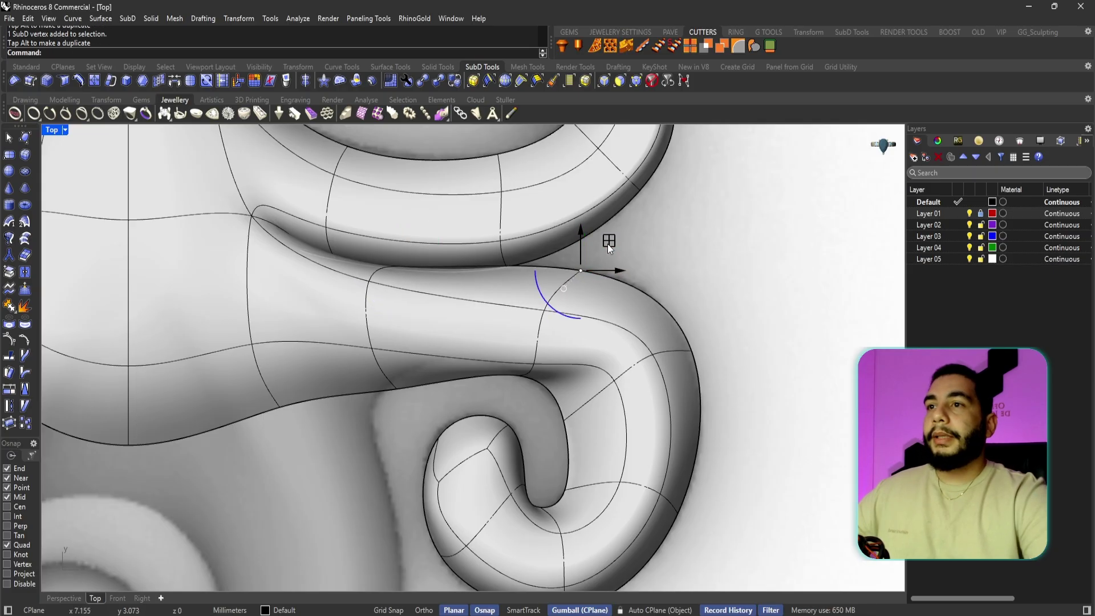
{"action": "key", "text": "Escape"}
- Hide Layer 01 and examine the gap between the first two tentacles in the perspective view
{"action": "left_click", "coordinate": [970, 213]}
{"action": "right_click_drag", "start_coordinate": [721, 389], "coordinate": [707, 287]}
{"action": "left_click", "coordinate": [63, 597]}
{"action": "right_click_drag", "start_coordinate": [379, 484], "coordinate": [453, 171]}
{"action": "scroll", "coordinate": [452, 310], "scroll_direction": "up", "scroll_amount": 8}
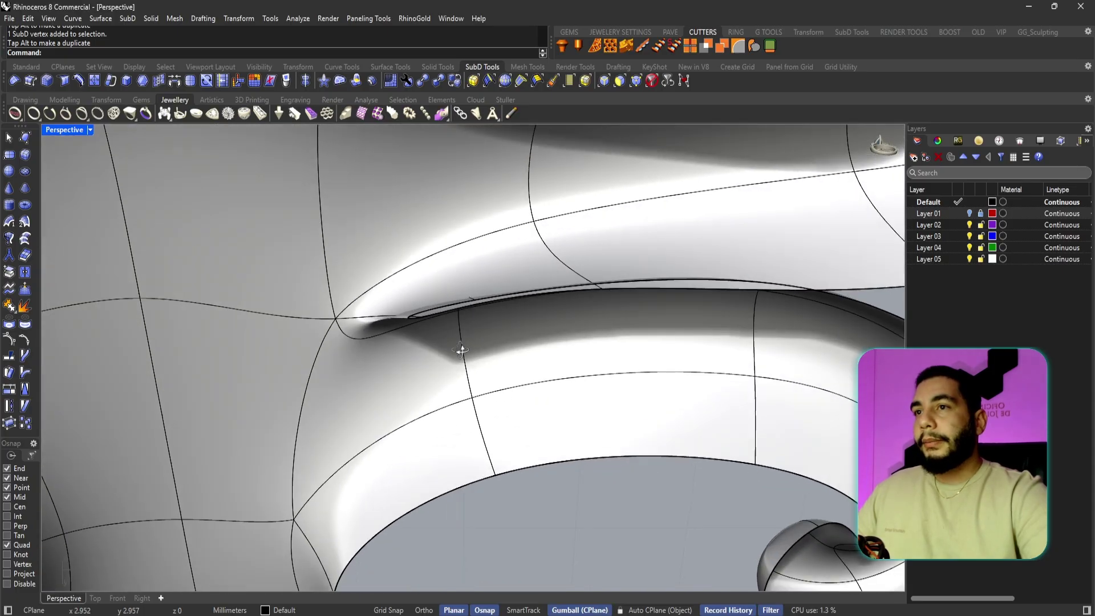
{"action": "scroll", "coordinate": [465, 352], "scroll_direction": "up", "scroll_amount": 1}
{"action": "scroll", "coordinate": [531, 323], "scroll_direction": "down", "scroll_amount": 5}
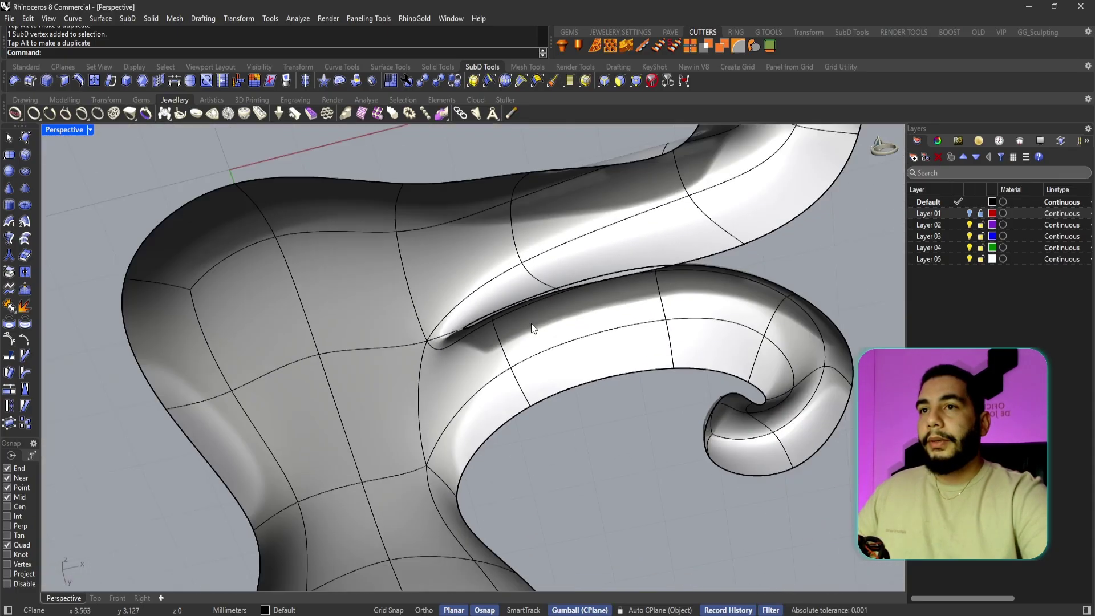
{"action": "scroll", "coordinate": [653, 268], "scroll_direction": "up", "scroll_amount": 4}
{"action": "right_click_drag", "start_coordinate": [653, 268], "coordinate": [693, 284]}
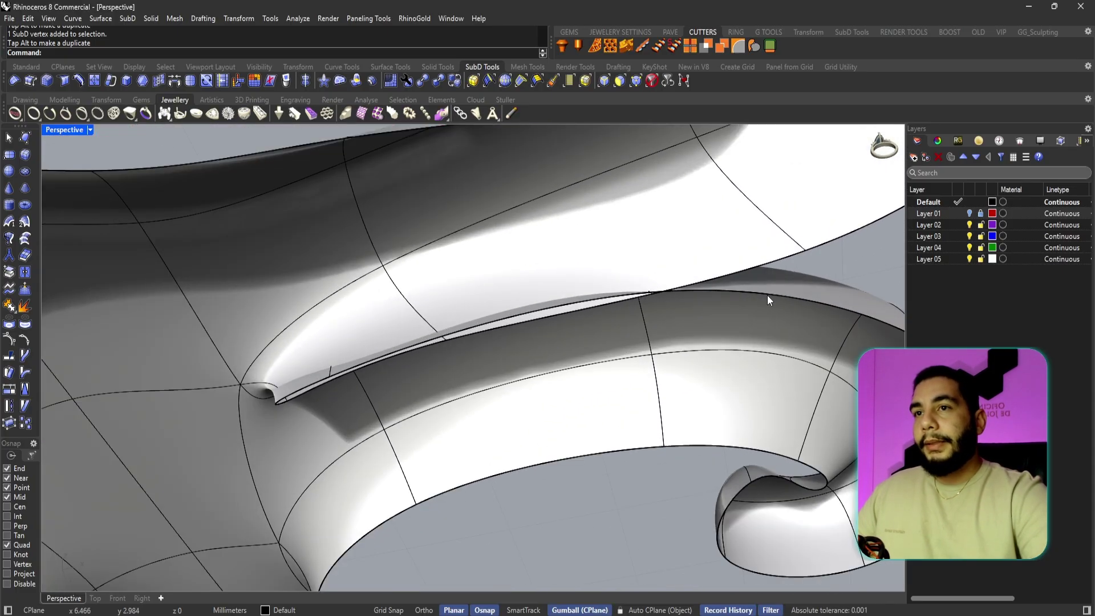
{"action": "left_click", "coordinate": [744, 290]}
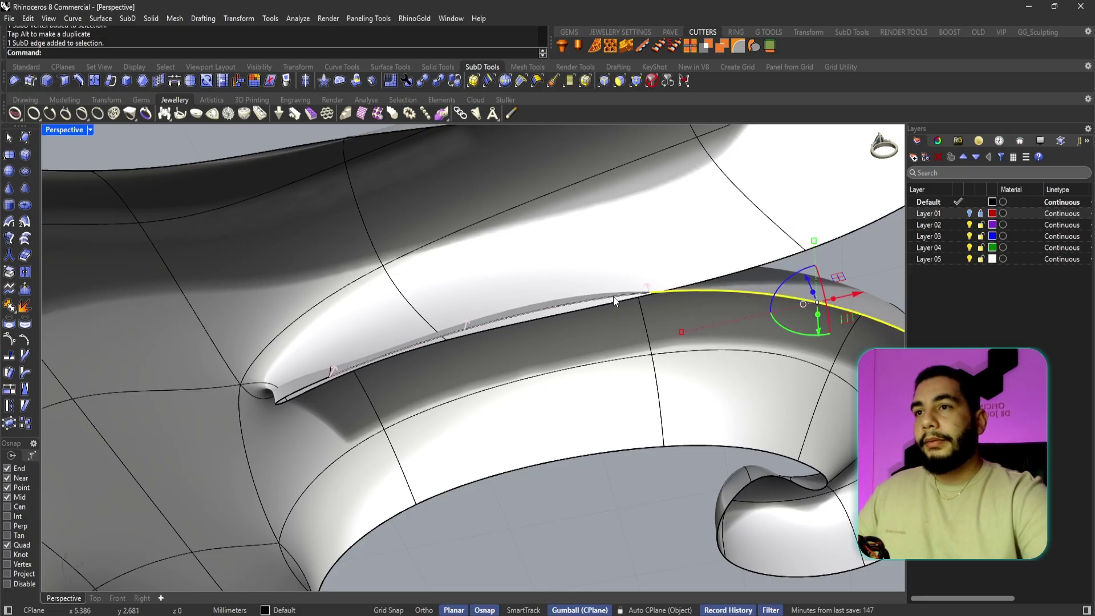
{"action": "left_click", "coordinate": [380, 364], "text": "shift"}
{"action": "left_click", "coordinate": [306, 383], "text": "shift"}
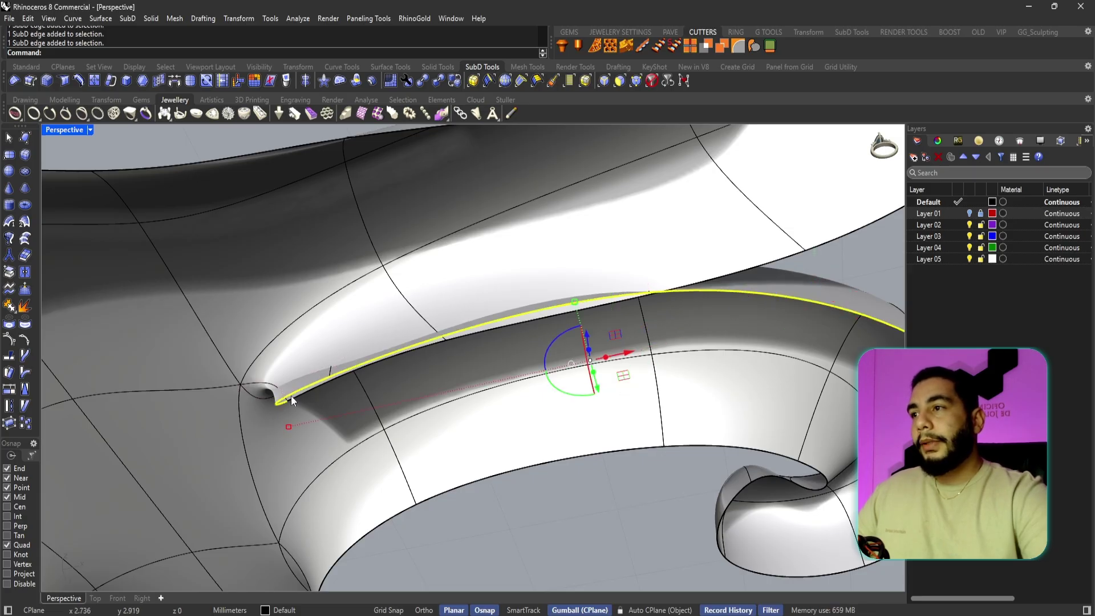
{"action": "left_click", "coordinate": [519, 323], "text": "shift"}
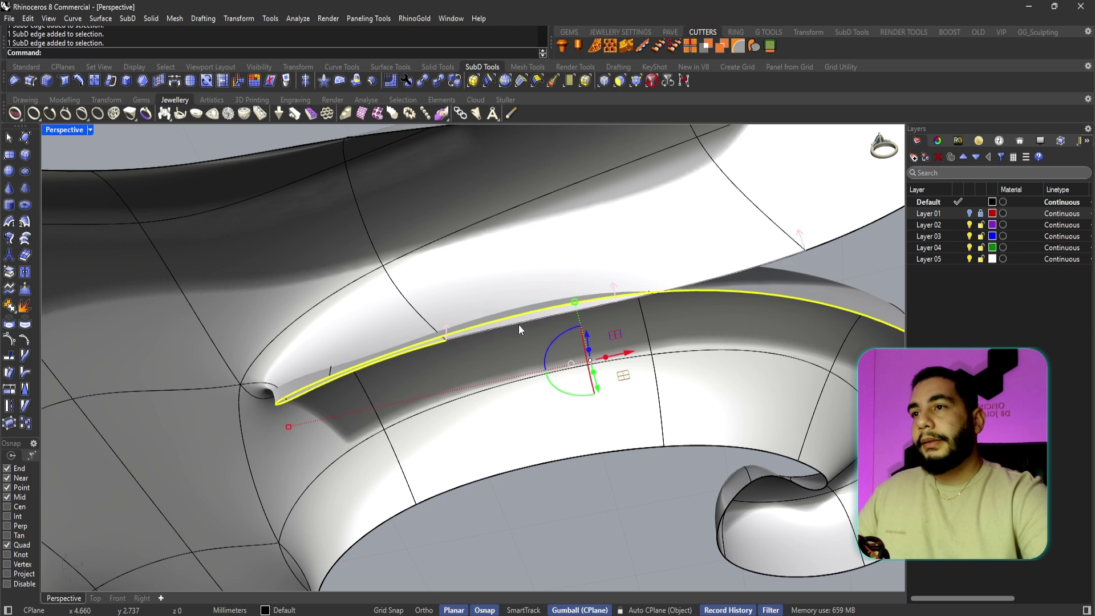
{"action": "right_click_drag", "start_coordinate": [674, 317], "coordinate": [708, 292]}
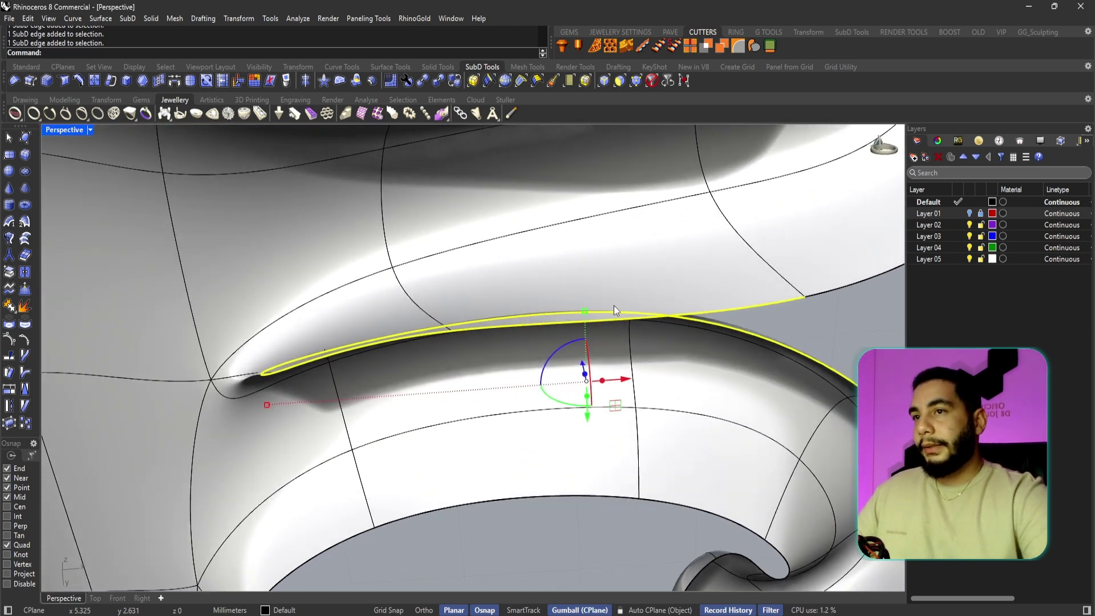
{"action": "scroll", "coordinate": [577, 326], "scroll_direction": "down", "scroll_amount": 2}
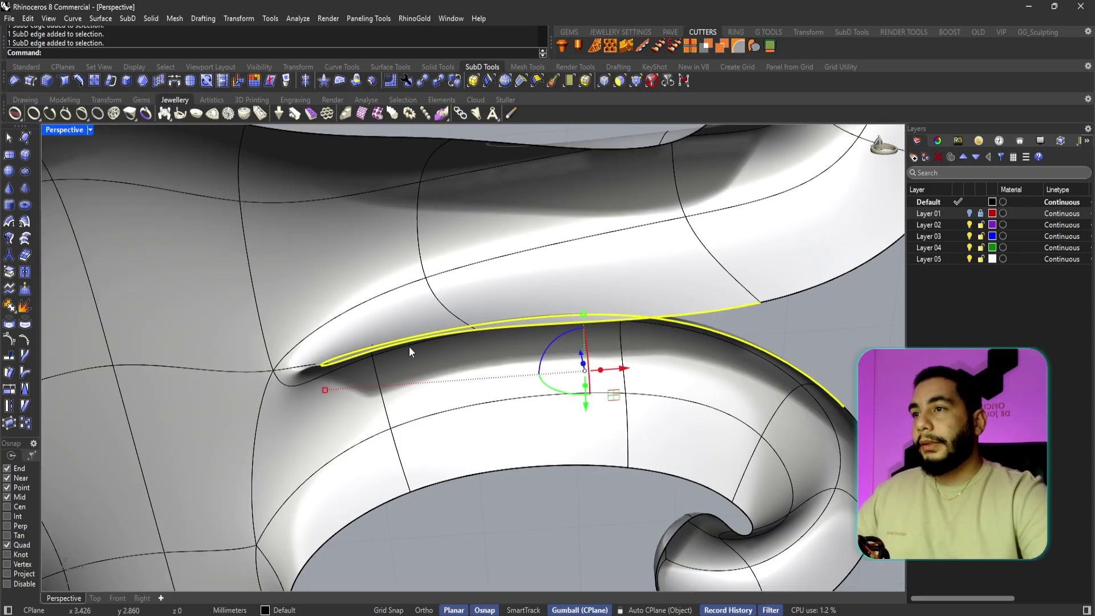
{"action": "key", "text": "Escape"}
- Separate the facing edges of the first two tentacles by moving the second tentacle's edge down and the first's slightly up
{"action": "scroll", "coordinate": [535, 316], "scroll_direction": "up", "scroll_amount": 2}
{"action": "left_click", "coordinate": [480, 326]}
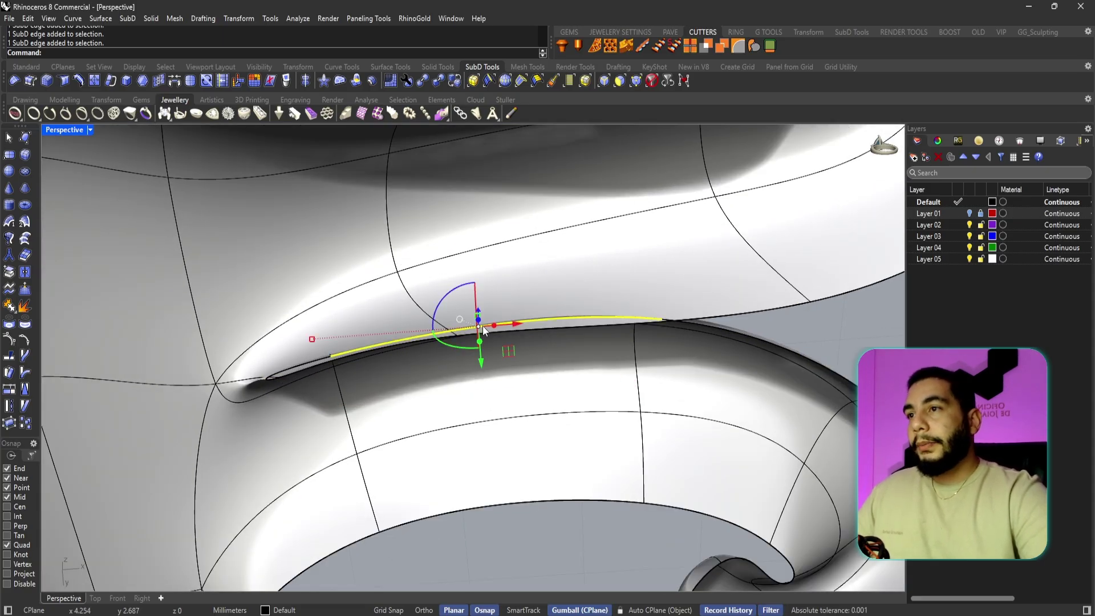
{"action": "left_click_drag", "start_coordinate": [481, 357], "coordinate": [482, 365]}
{"action": "key", "text": "Escape"}
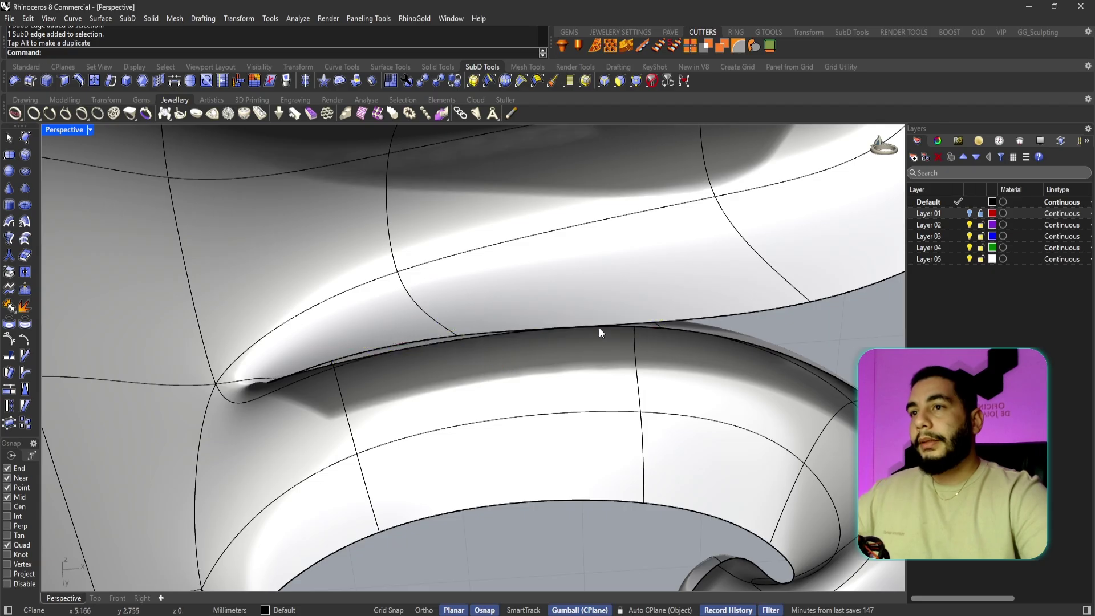
{"action": "left_click", "coordinate": [603, 325]}
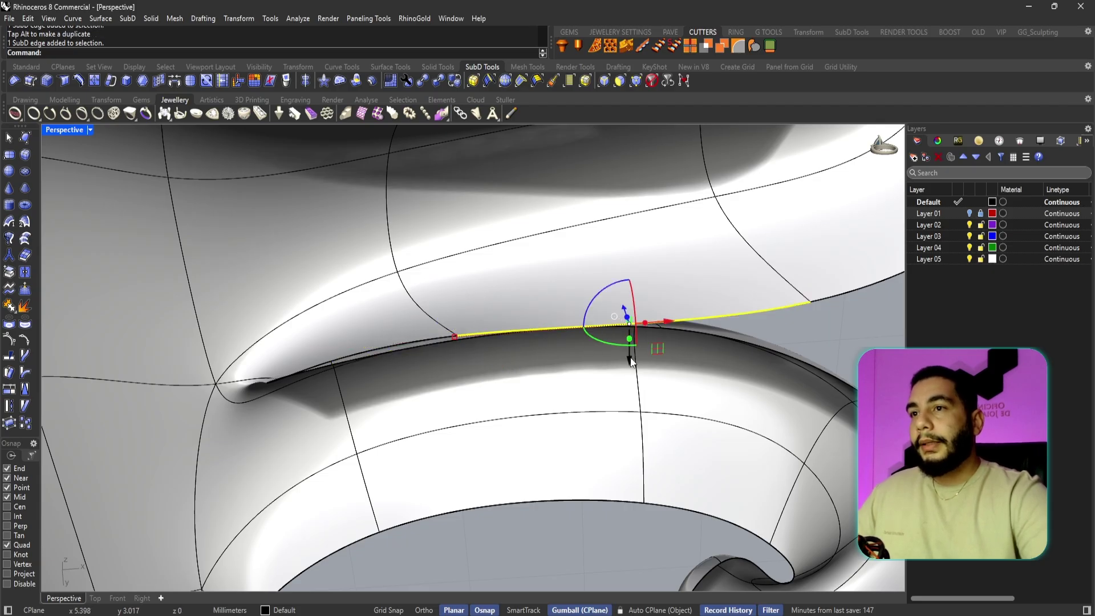
{"action": "left_click_drag", "start_coordinate": [630, 358], "coordinate": [631, 353]}
{"action": "key", "text": "Escape"}
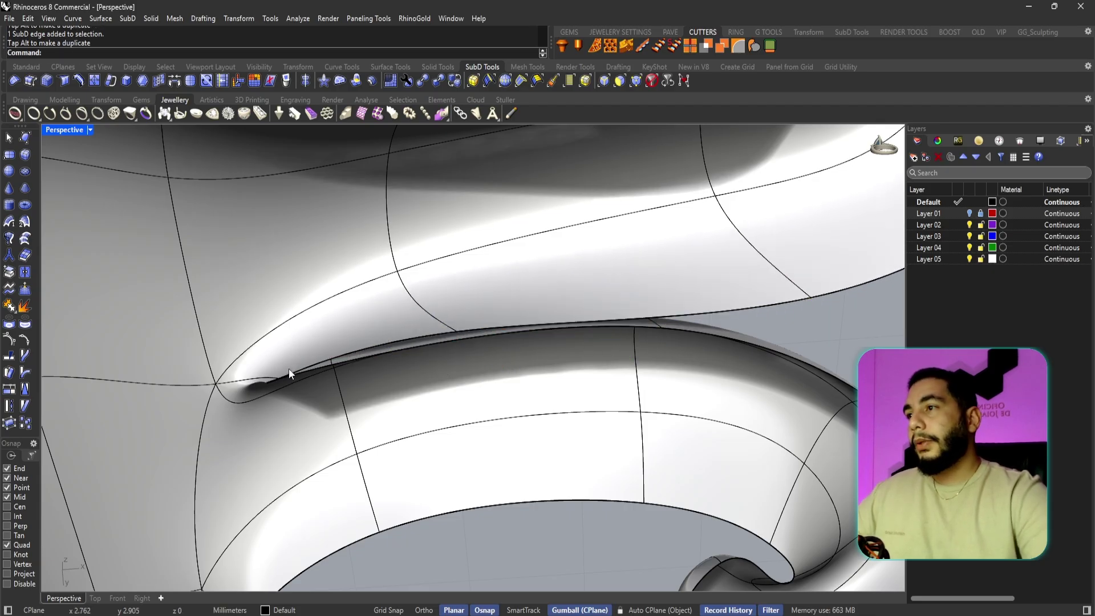
- Move the vertex at the body end of the gap between the tentacles slightly toward the first tentacle
{"action": "scroll", "coordinate": [289, 368], "scroll_direction": "up", "scroll_amount": 2}
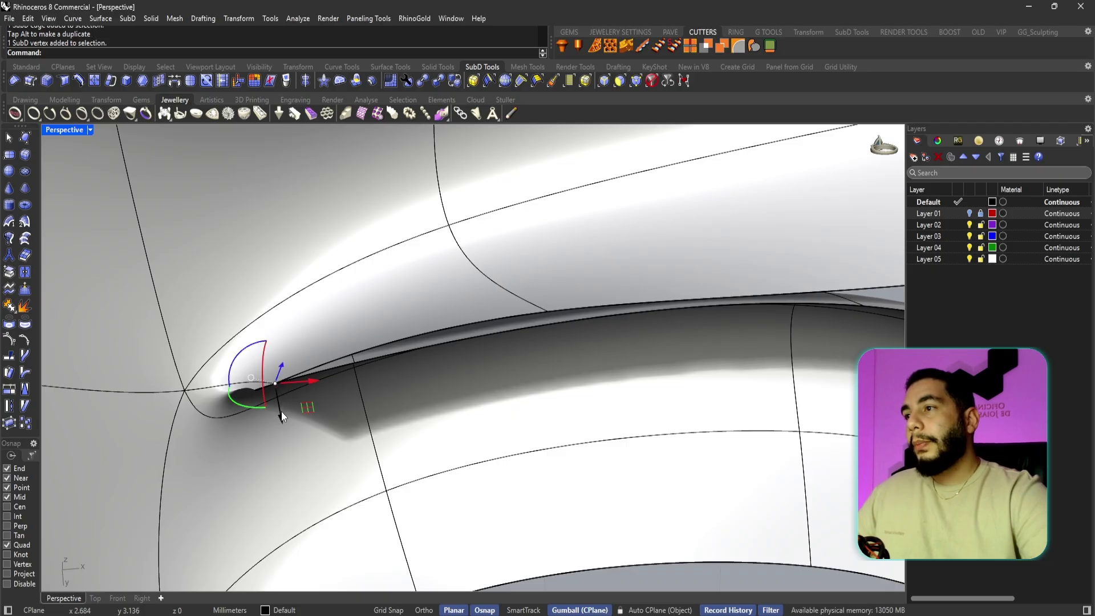
{"action": "left_click_drag", "start_coordinate": [281, 411], "coordinate": [279, 395]}
{"action": "key", "text": "Escape"}
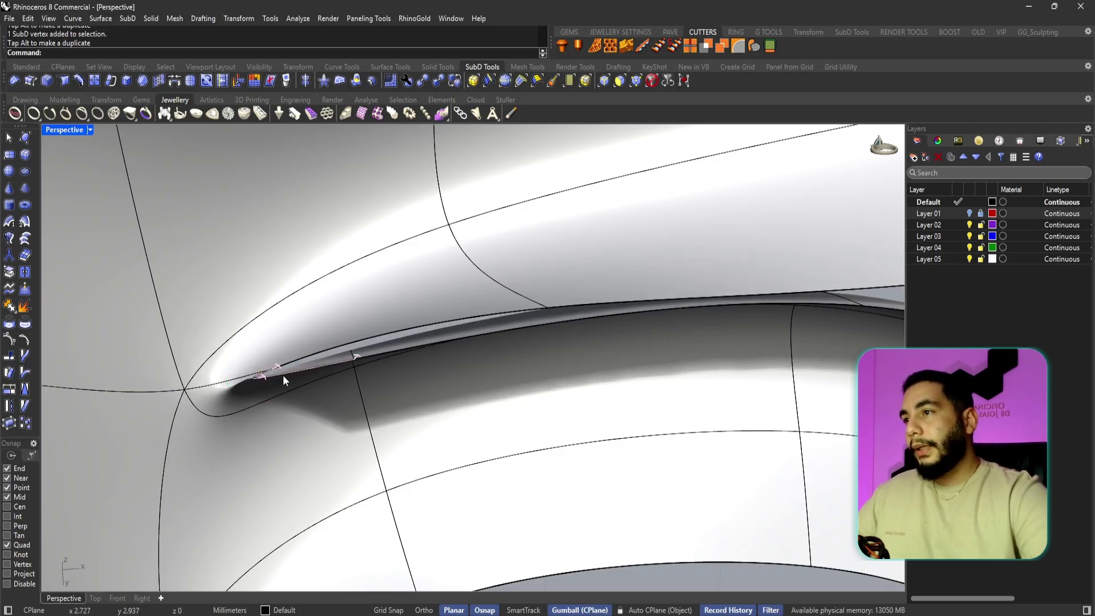
- Reposition the adjacent vertex on the second tentacle's side of the gap to smooth its root, and return to the Top view
{"action": "left_click", "coordinate": [354, 359]}
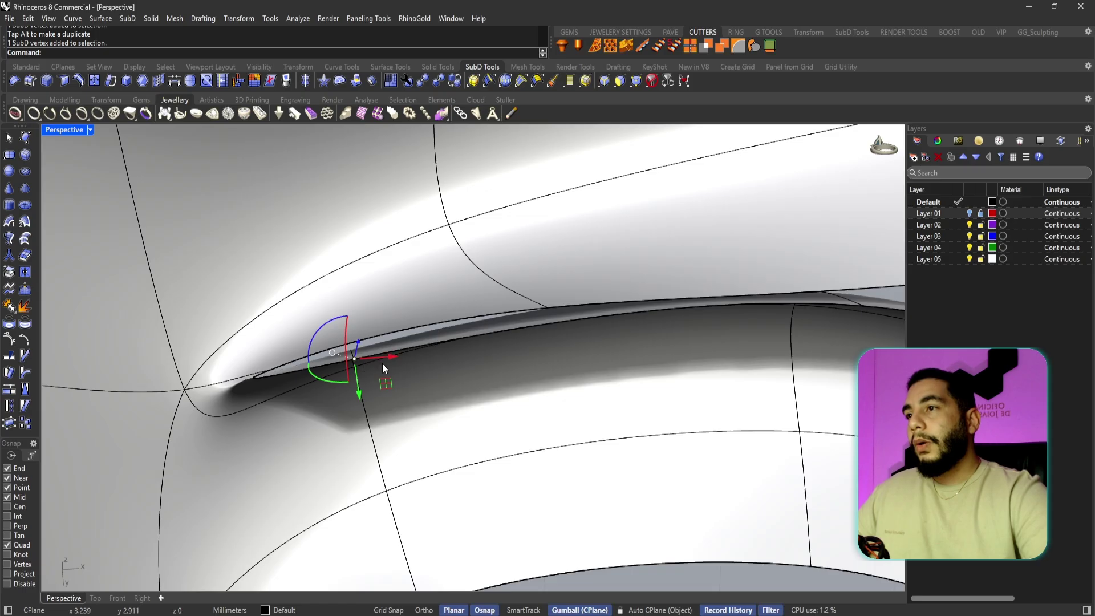
{"action": "left_click_drag", "start_coordinate": [386, 359], "coordinate": [345, 398]}
{"action": "scroll", "coordinate": [468, 352], "scroll_direction": "down", "scroll_amount": 2}
{"action": "right_click_drag", "start_coordinate": [467, 353], "coordinate": [482, 317]}
{"action": "scroll", "coordinate": [482, 317], "scroll_direction": "down", "scroll_amount": 2}
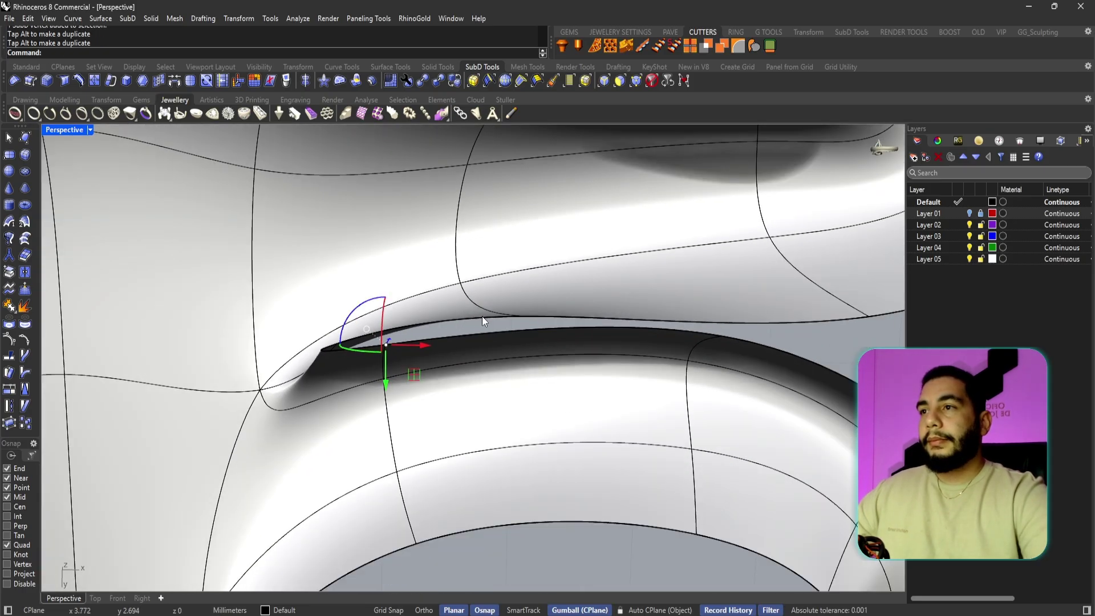
{"action": "scroll", "coordinate": [482, 315], "scroll_direction": "up", "scroll_amount": 2}
{"action": "left_click", "coordinate": [371, 349]}
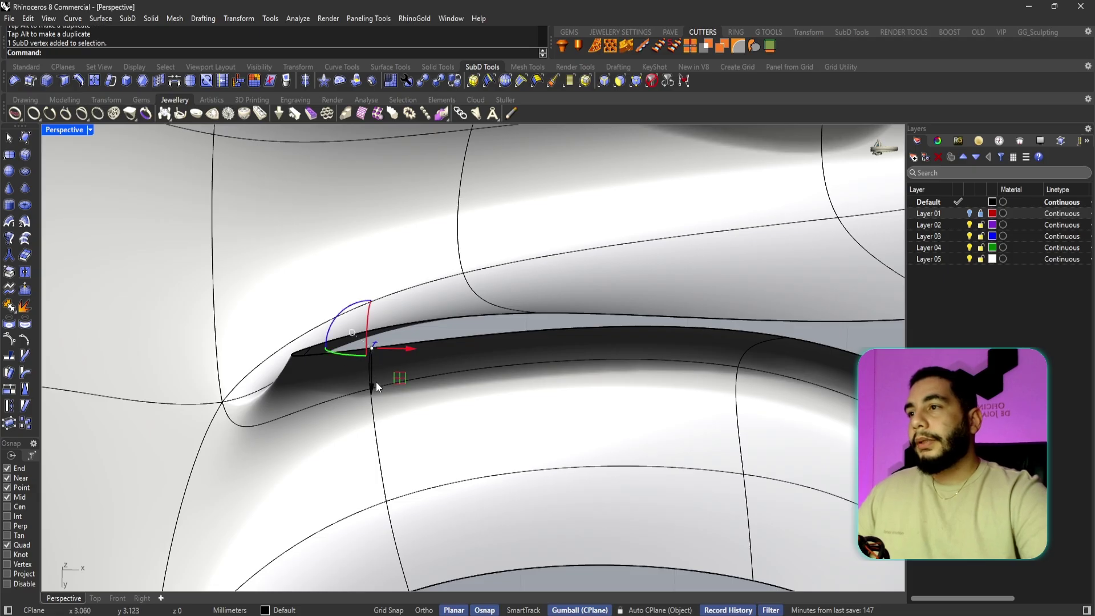
{"action": "left_click_drag", "start_coordinate": [376, 382], "coordinate": [376, 368]}
{"action": "key", "text": "Escape"}
{"action": "scroll", "coordinate": [511, 303], "scroll_direction": "down", "scroll_amount": 3}
{"action": "right_click_drag", "start_coordinate": [511, 303], "coordinate": [493, 576]}
{"action": "left_click", "coordinate": [94, 601]}
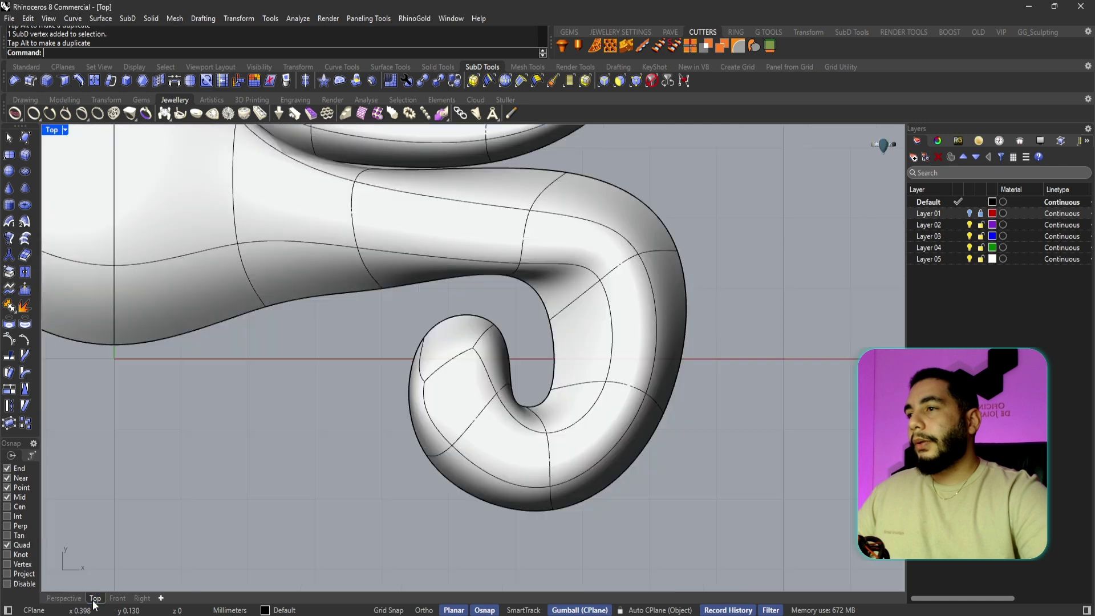
- Nudge the vertex on the second tentacle's upper edge where it runs along the gap to the first tentacle
{"action": "scroll", "coordinate": [450, 276], "scroll_direction": "up", "scroll_amount": 6}
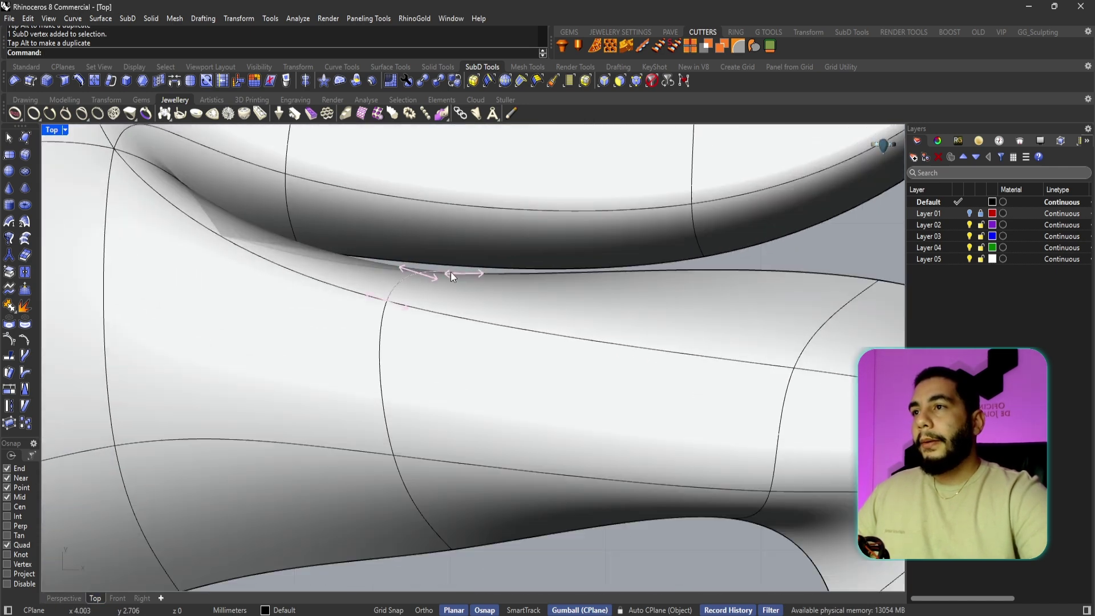
{"action": "left_click", "coordinate": [463, 274]}
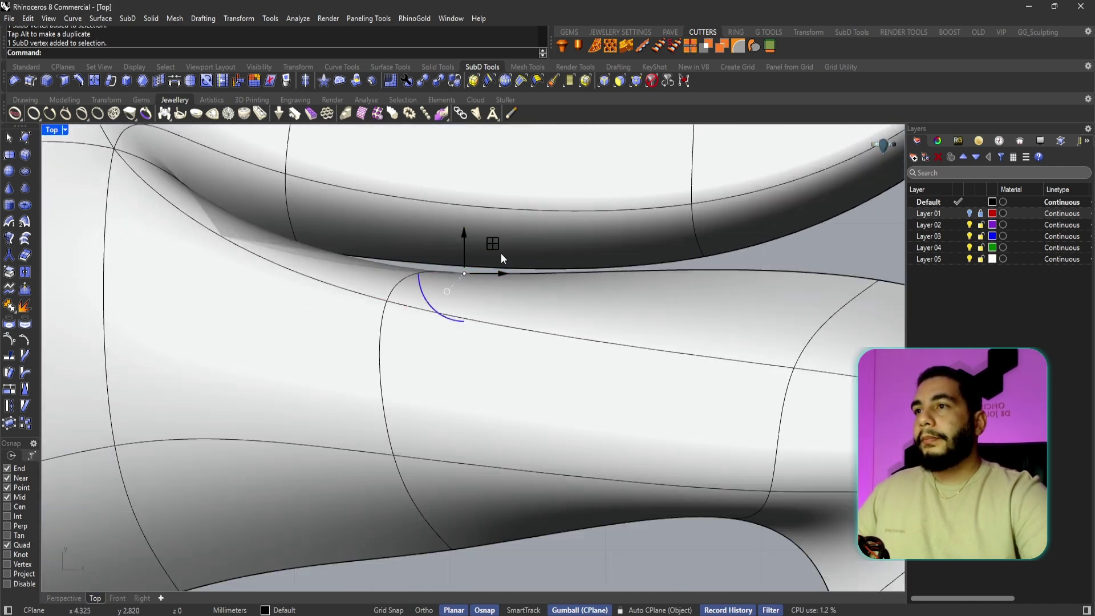
{"action": "mouse_move", "coordinate": [477, 245]}
{"action": "left_mouse_down"}
{"action": "mouse_move", "coordinate": [357, 240]}
{"action": "mouse_move", "coordinate": [476, 244]}
{"action": "left_mouse_up"}
{"action": "scroll", "coordinate": [477, 244], "scroll_direction": "down", "scroll_amount": 2}
{"action": "scroll", "coordinate": [477, 244], "scroll_direction": "down", "scroll_amount": 3}
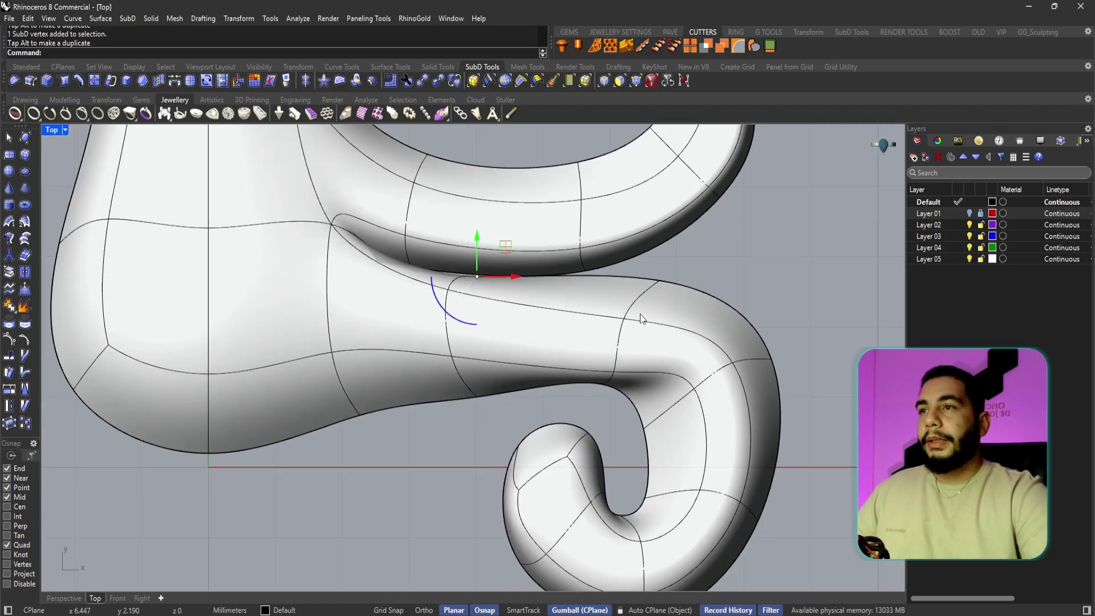
{"action": "key", "text": "Escape"}
- Shift two vertices on the second tentacle's upper lengthwise edge, at the start and on the outside of its bend, outward
{"action": "scroll", "coordinate": [634, 312], "scroll_direction": "up", "scroll_amount": 1}
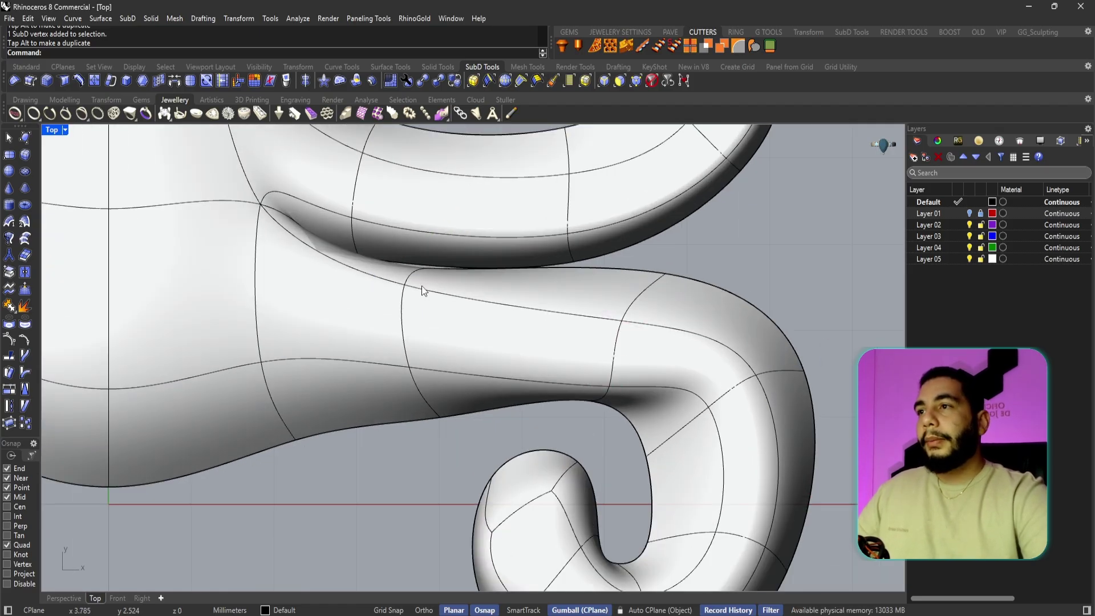
{"action": "left_click", "coordinate": [622, 322], "text": "ctrl+shift"}
{"action": "left_click_drag", "start_coordinate": [648, 297], "coordinate": [683, 276]}
{"action": "key", "text": "Escape"}
{"action": "right_click_drag", "start_coordinate": [757, 375], "coordinate": [696, 321]}
{"action": "left_click", "coordinate": [703, 320], "text": "ctrl+shift"}
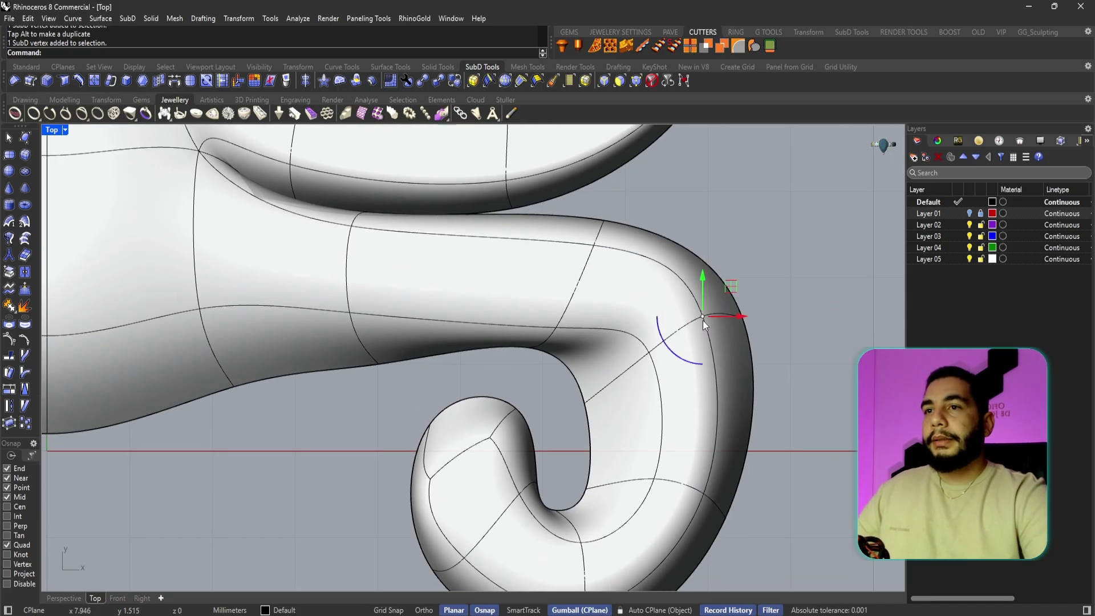
{"action": "left_click_drag", "start_coordinate": [734, 288], "coordinate": [746, 303]}
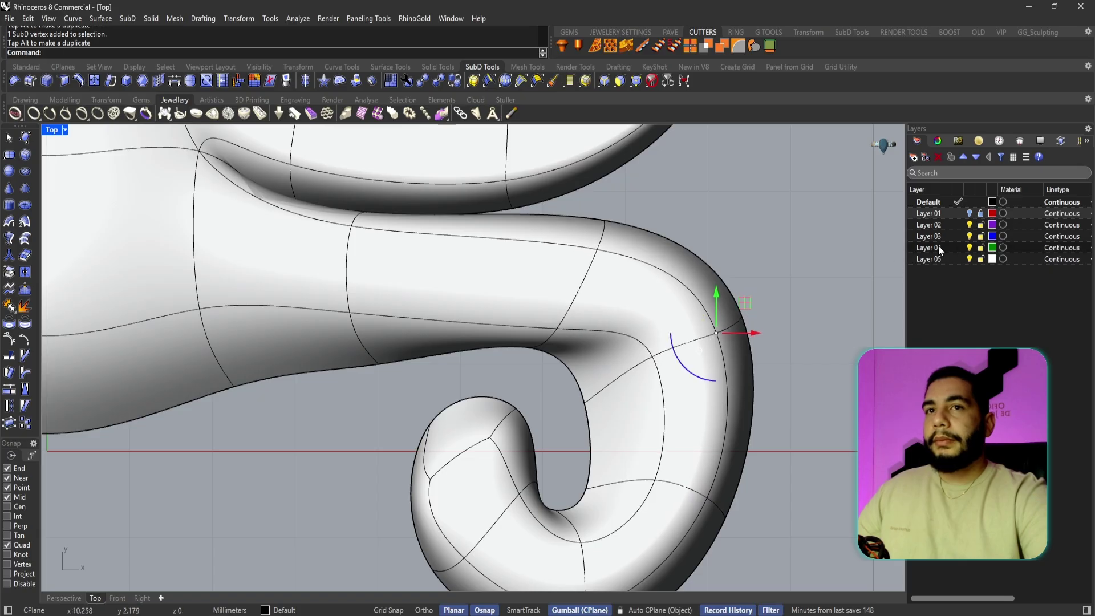
- Show Layer 01 and raise the vertex on the second tentacle's lower lengthwise edge just before the bend
{"action": "left_click", "coordinate": [970, 215]}
{"action": "right_click_drag", "start_coordinate": [697, 344], "coordinate": [693, 297]}
{"action": "scroll", "coordinate": [693, 296], "scroll_direction": "down", "scroll_amount": 4}
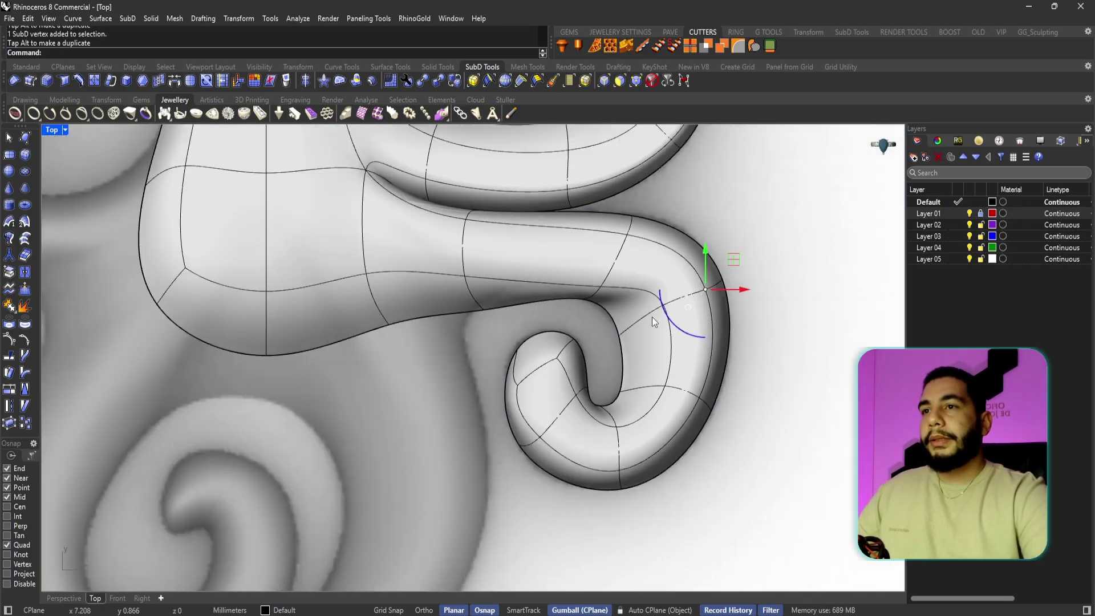
{"action": "scroll", "coordinate": [639, 312], "scroll_direction": "up", "scroll_amount": 2}
{"action": "key", "text": "Escape"}
{"action": "left_click", "coordinate": [589, 281], "text": "ctrl+shift"}
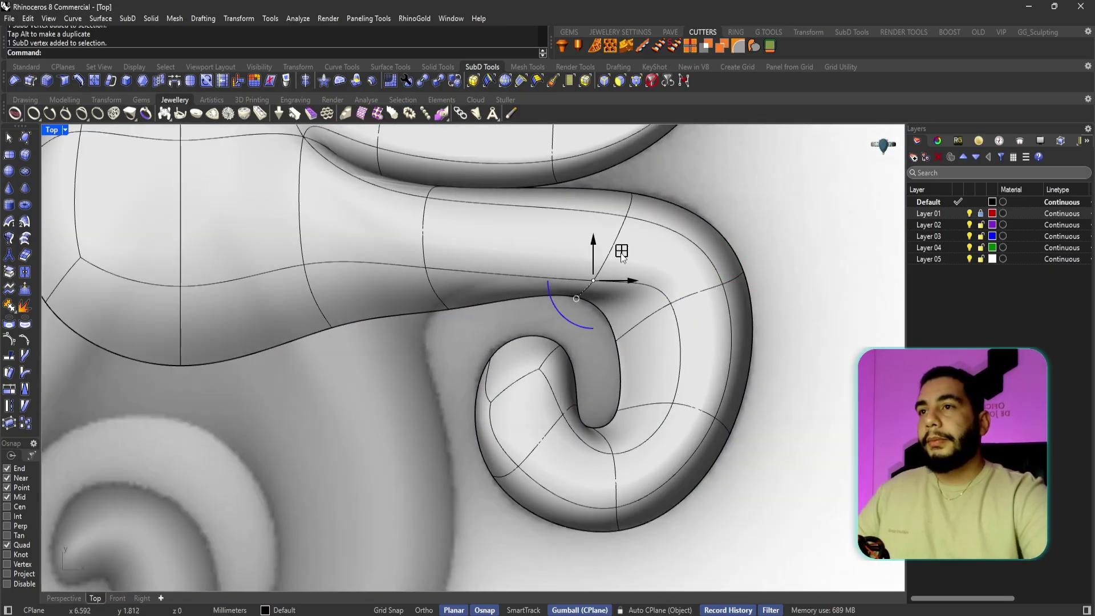
{"action": "left_click_drag", "start_coordinate": [620, 252], "coordinate": [618, 226]}
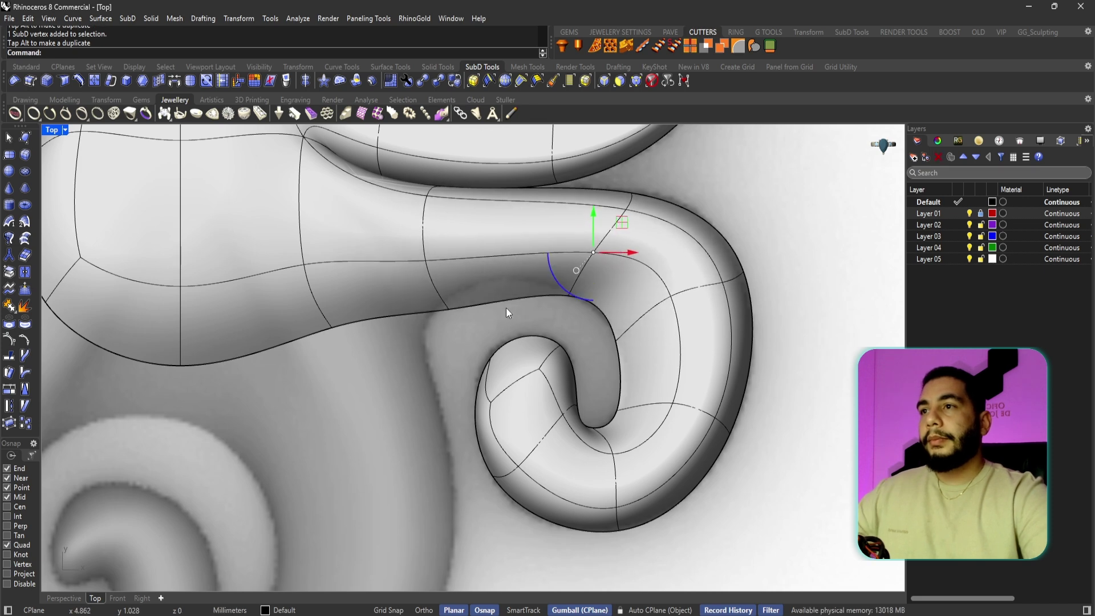
- Raise the second tentacle's underside vertex to the reference outline and shift the inner bend vertex slightly toward the outer side
{"action": "key", "text": "Escape"}
{"action": "left_click", "coordinate": [450, 310], "text": "ctrl+shift"}
{"action": "left_click_drag", "start_coordinate": [478, 279], "coordinate": [482, 250]}
{"action": "key", "text": "Escape"}
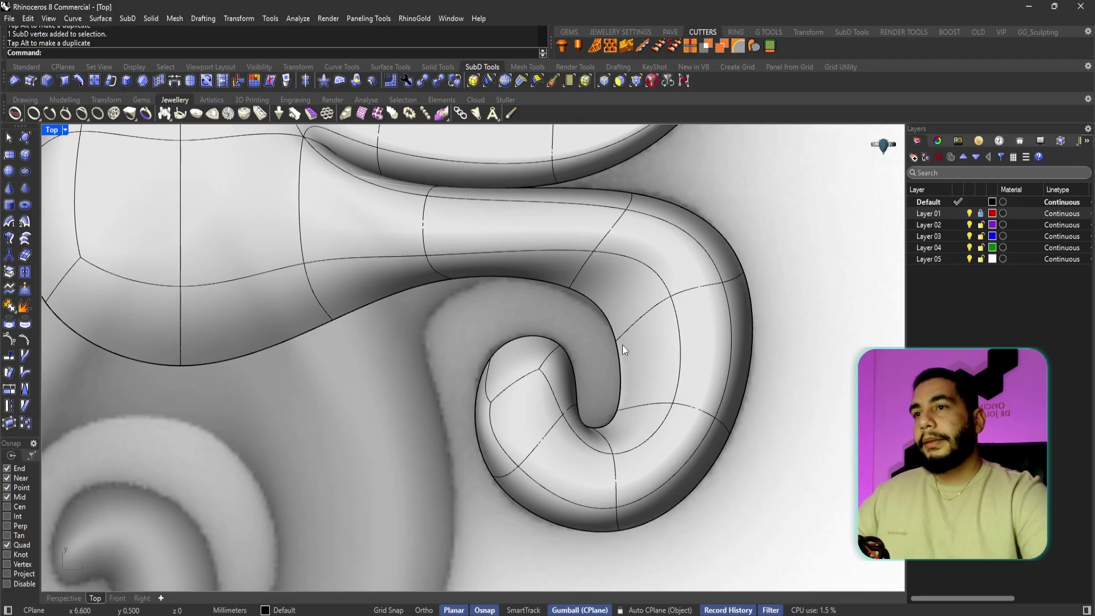
{"action": "left_click", "coordinate": [616, 341], "text": "ctrl+shift"}
{"action": "left_click_drag", "start_coordinate": [640, 317], "coordinate": [646, 328]}
{"action": "key", "text": "Escape"}
- On the second tentacle's lower lengthwise edge, raise the vertex near the root slightly and lower the vertex at the bend slightly
{"action": "left_click", "coordinate": [425, 256], "text": "ctrl+shift"}
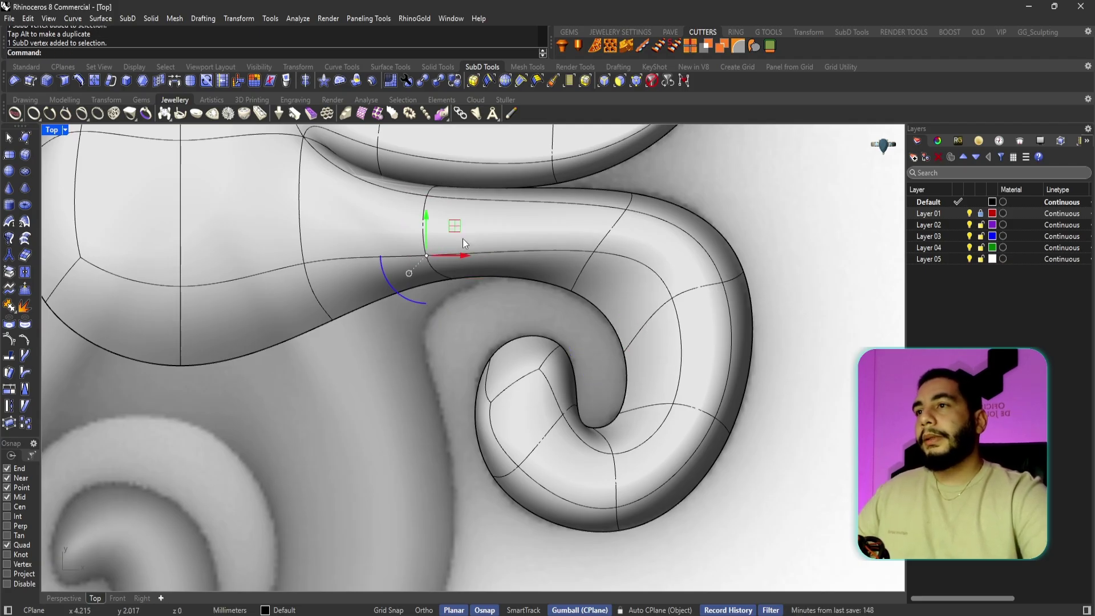
{"action": "left_click_drag", "start_coordinate": [454, 228], "coordinate": [450, 220]}
{"action": "key", "text": "Escape"}
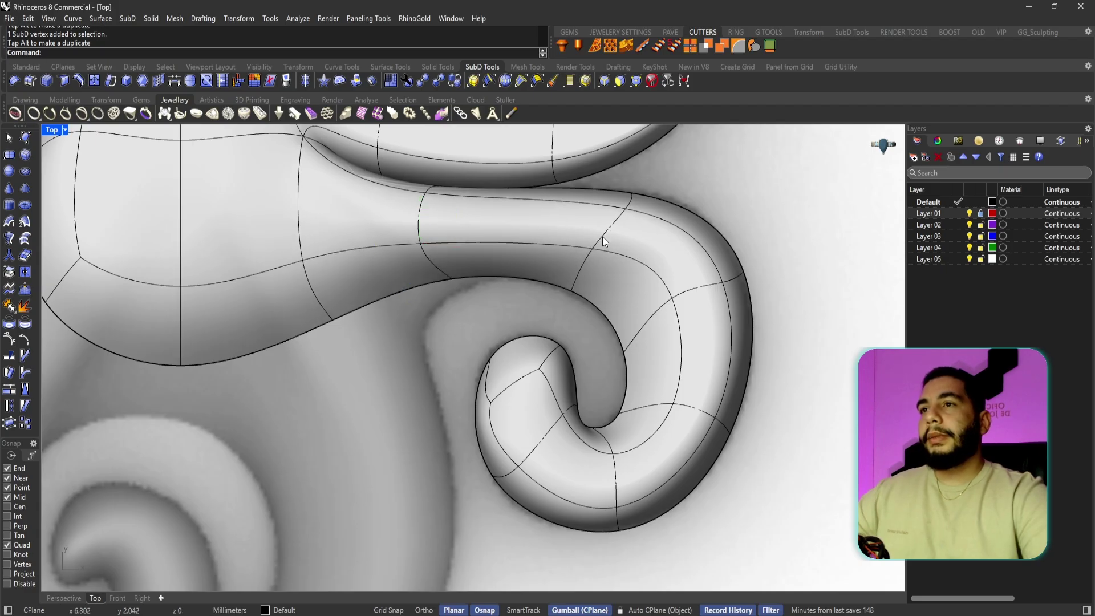
{"action": "left_click", "coordinate": [675, 303], "text": "ctrl+shift"}
{"action": "key", "text": "Escape"}
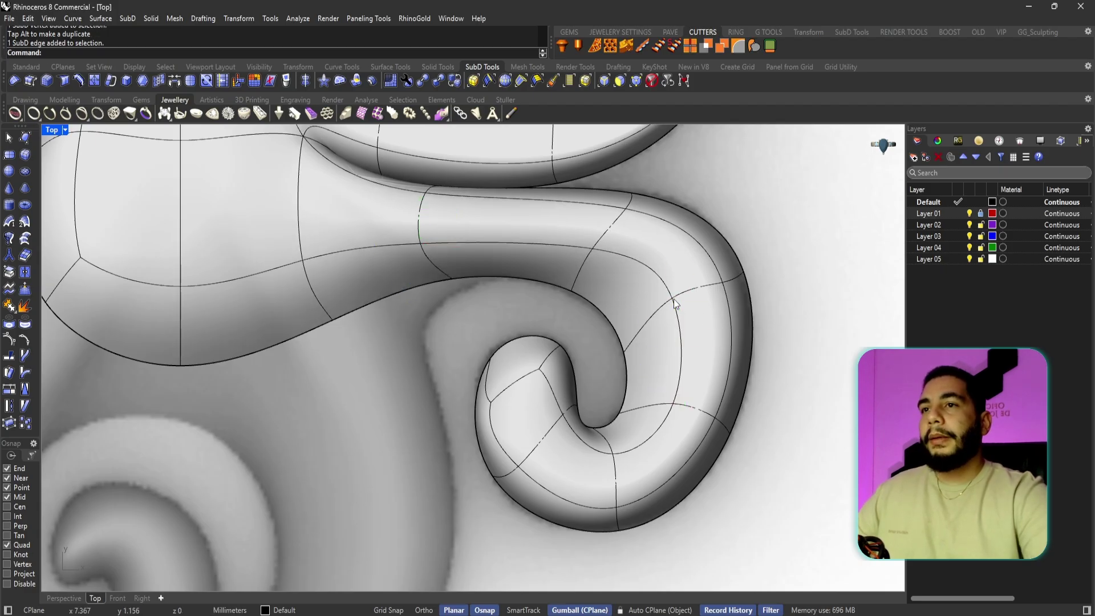
{"action": "left_click", "coordinate": [673, 298], "text": "ctrl+shift"}
{"action": "mouse_move", "coordinate": [697, 270]}
{"action": "left_mouse_down"}
{"action": "mouse_move", "coordinate": [688, 278]}
{"action": "mouse_move", "coordinate": [697, 284]}
{"action": "left_mouse_up"}
{"action": "key", "text": "Escape"}
- Fine-tune the two vertices of the lower lengthwise edge between the second tentacle's root and bend to even out its flow
{"action": "left_click", "coordinate": [421, 243], "text": "ctrl+shift"}
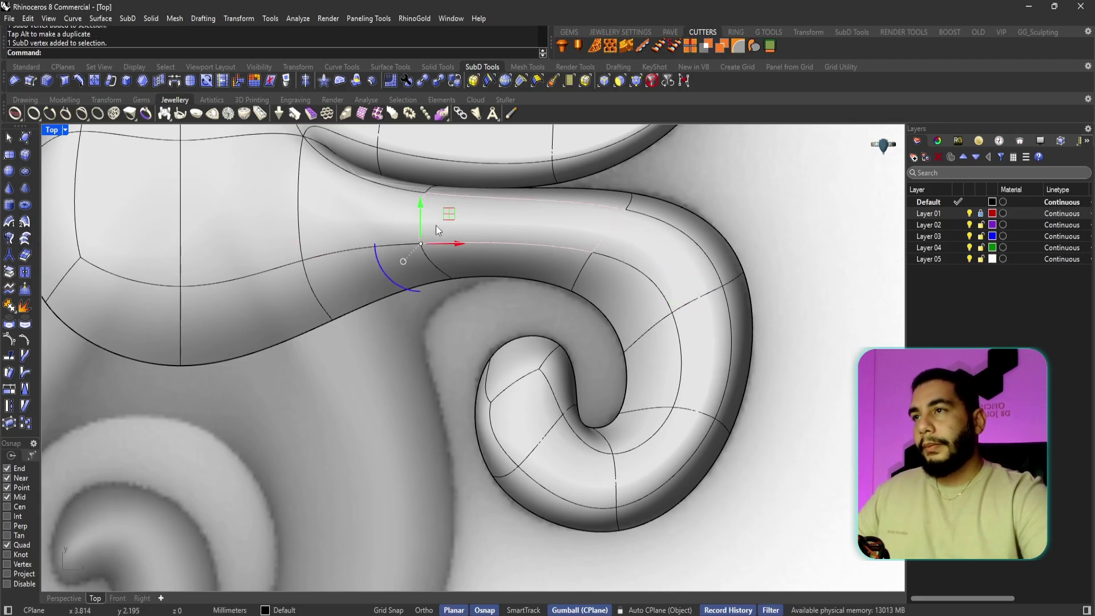
{"action": "left_click_drag", "start_coordinate": [444, 212], "coordinate": [442, 219]}
{"action": "key", "text": "Escape"}
{"action": "left_click", "coordinate": [592, 251], "text": "ctrl+shift"}
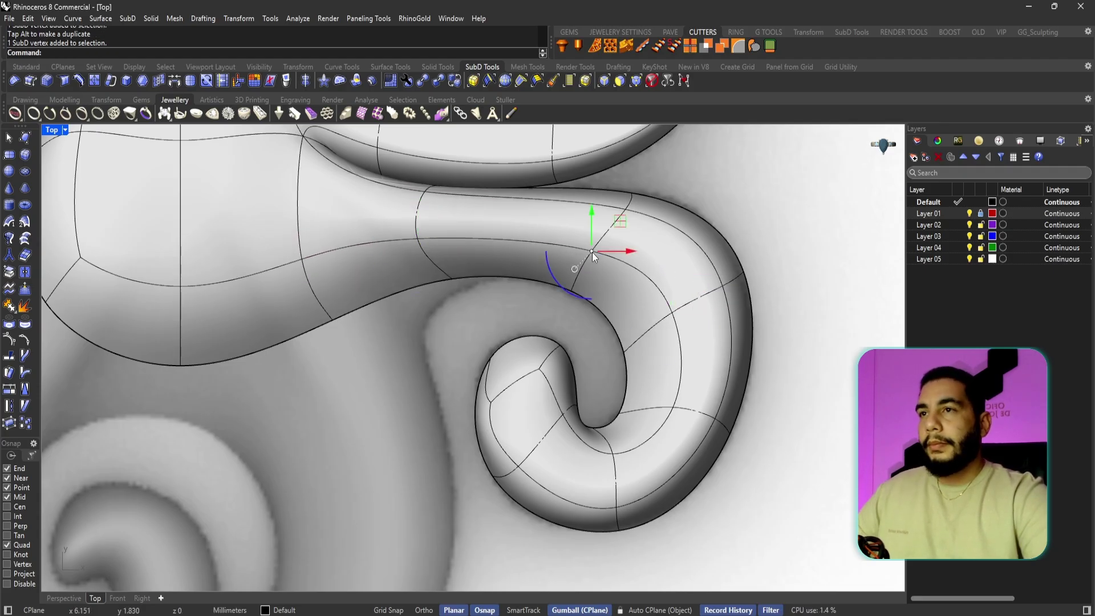
{"action": "left_click_drag", "start_coordinate": [619, 231], "coordinate": [624, 236]}
{"action": "key", "text": "Escape"}
{"action": "scroll", "coordinate": [659, 371], "scroll_direction": "down", "scroll_amount": 2}
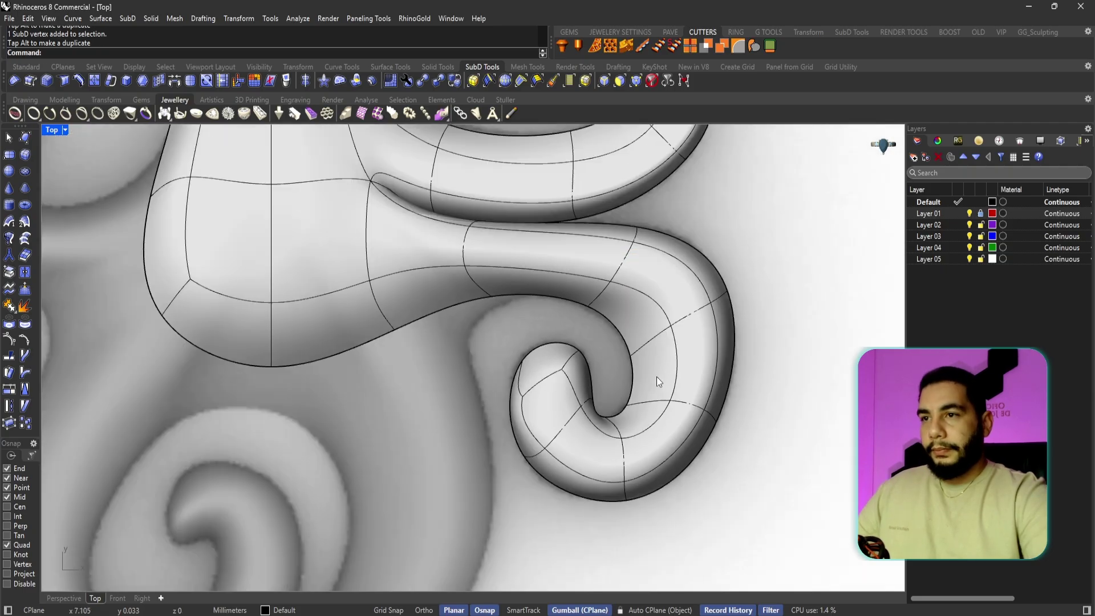
- Move the vertex on the inner side of the second tentacle's curl down and away from the curl's opening
{"action": "scroll", "coordinate": [620, 444], "scroll_direction": "up", "scroll_amount": 2}
{"action": "left_click", "coordinate": [571, 399], "text": "ctrl+shift"}
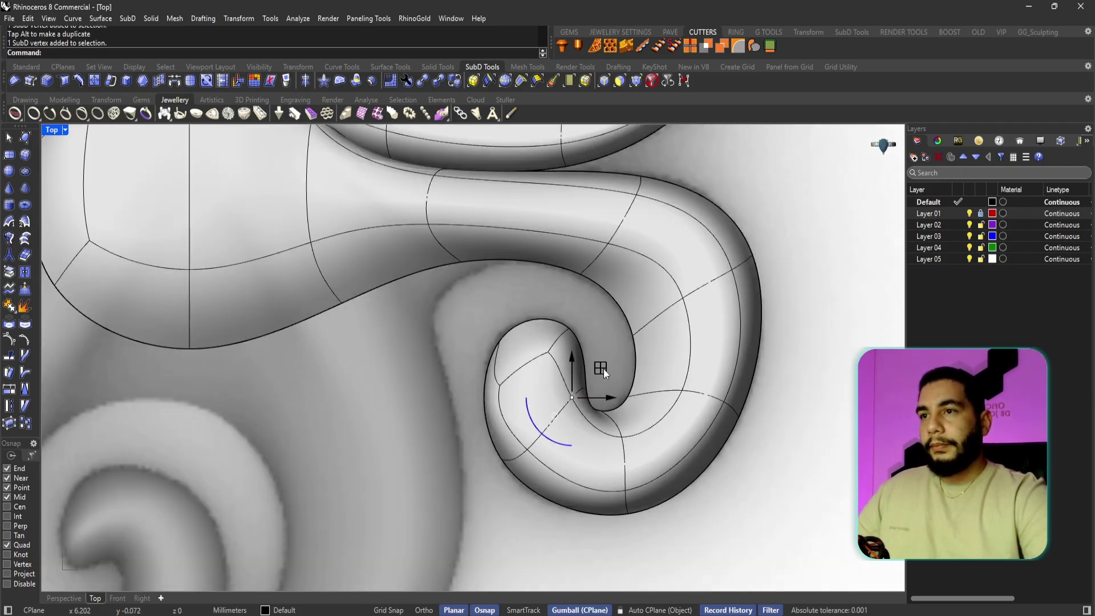
{"action": "left_click_drag", "start_coordinate": [603, 368], "coordinate": [594, 389]}
{"action": "key", "text": "Escape"}
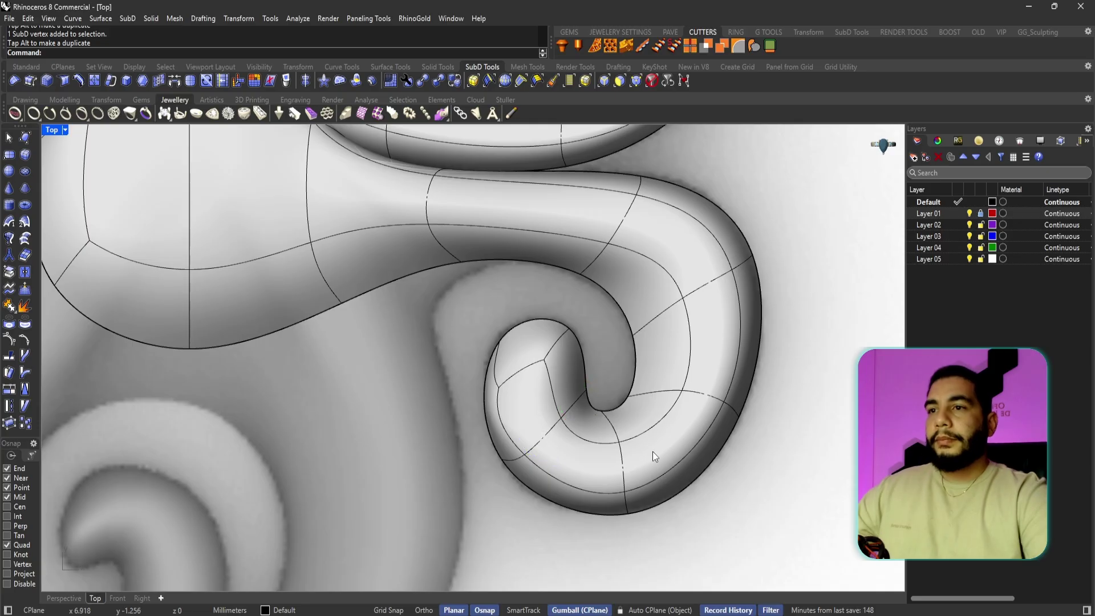
- Shift the vertices on the outer lengthwise edge near the second tentacle's tip slightly inward to follow the curl
{"action": "left_click", "coordinate": [724, 402], "text": "ctrl+shift"}
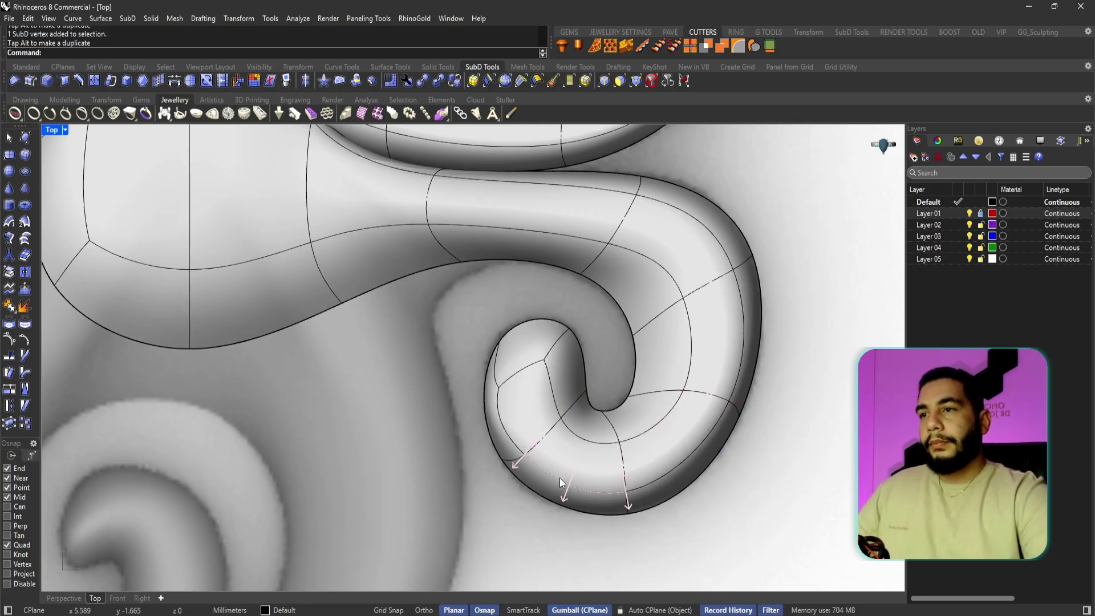
{"action": "left_click", "coordinate": [532, 455], "text": "ctrl+shift"}
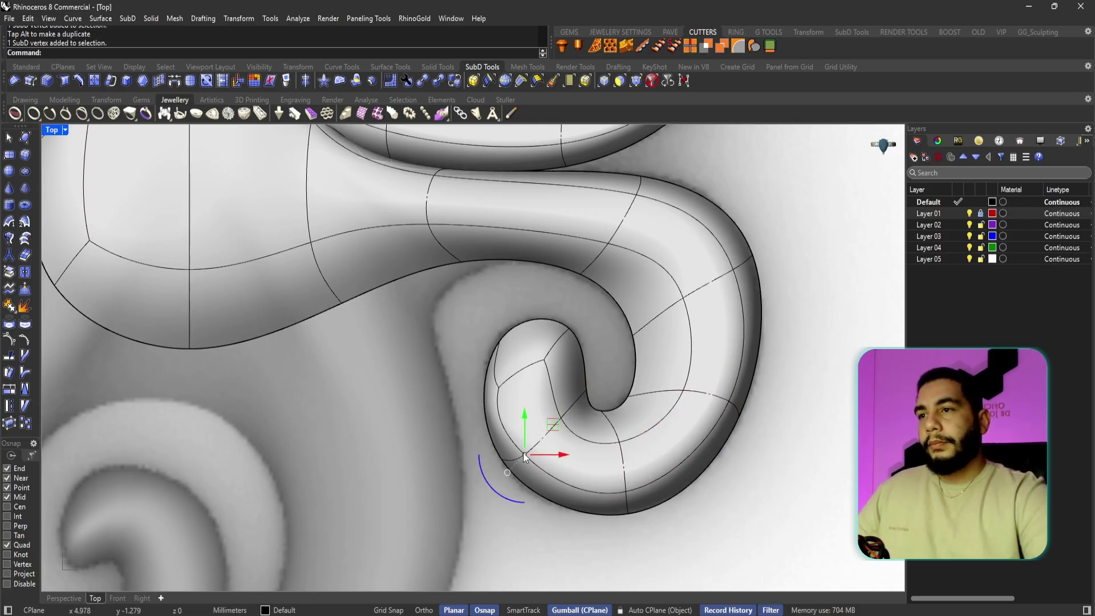
{"action": "left_click", "coordinate": [504, 388], "text": "ctrl+shift"}
{"action": "left_click_drag", "start_coordinate": [522, 365], "coordinate": [536, 352]}
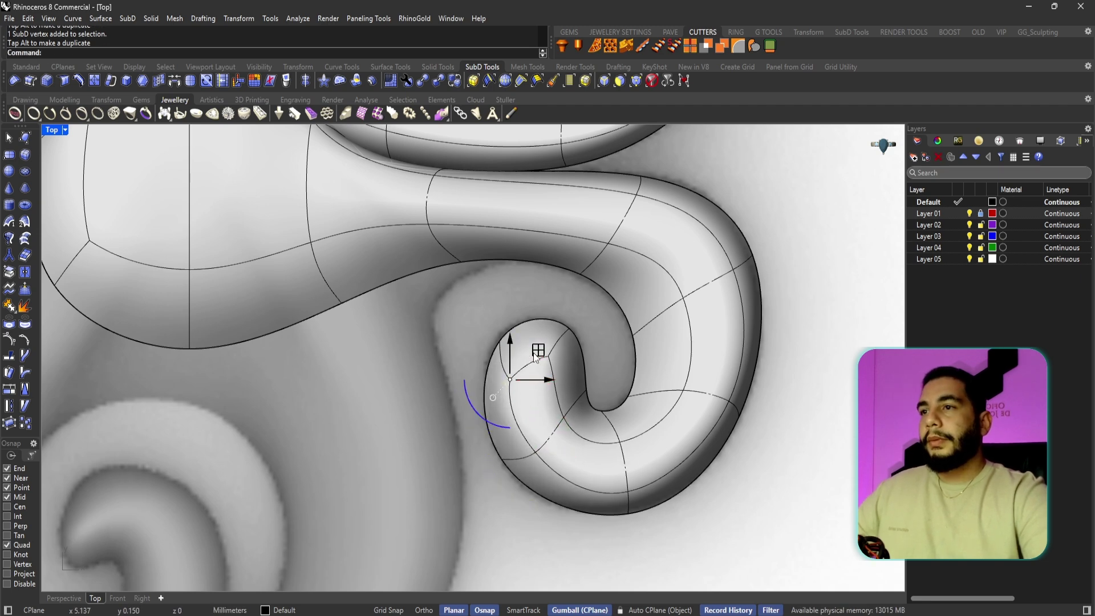
{"action": "key", "text": "Escape"}
{"action": "scroll", "coordinate": [576, 395], "scroll_direction": "down", "scroll_amount": 2}
{"action": "scroll", "coordinate": [623, 464], "scroll_direction": "up", "scroll_amount": 2}
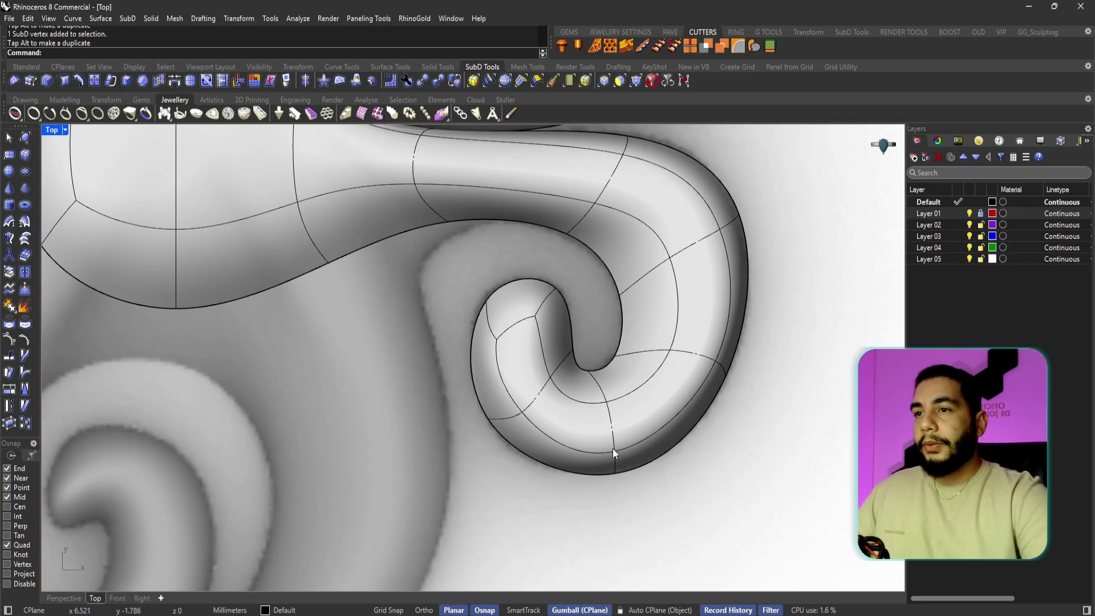
- Nudge the outer lengthwise edge's vertex at the lowest part of the second tentacle's curl slightly downward
{"action": "left_click", "coordinate": [615, 450], "text": "ctrl+shift"}
{"action": "left_click_drag", "start_coordinate": [644, 419], "coordinate": [646, 422]}
{"action": "right_click_drag", "start_coordinate": [620, 326], "coordinate": [616, 367]}
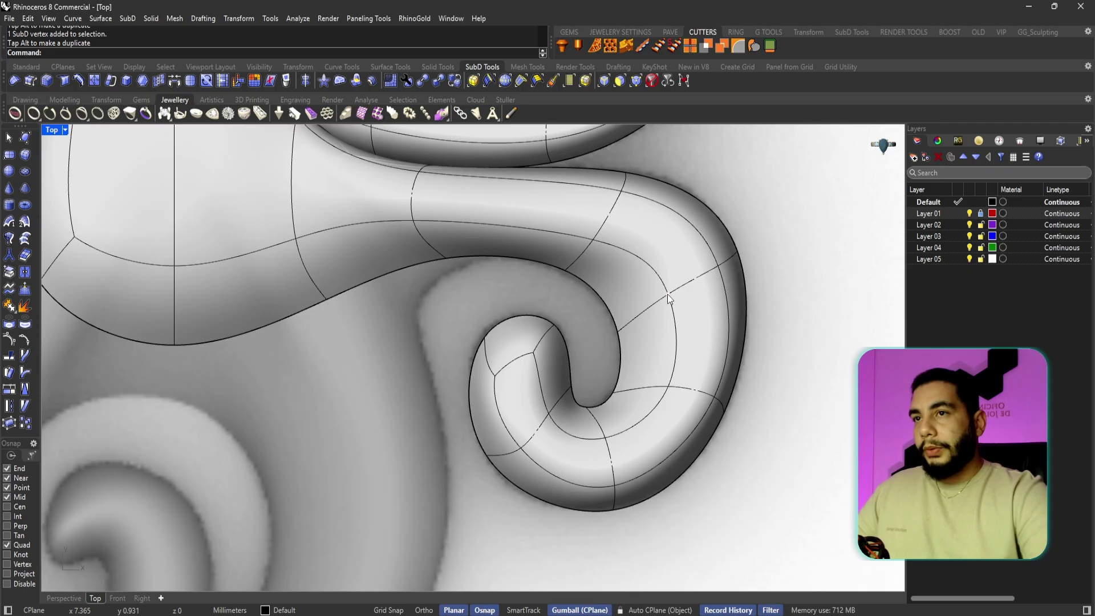
- Try raising the centre vertex near the body's lower end, and undo the move
{"action": "scroll", "coordinate": [668, 299], "scroll_direction": "down", "scroll_amount": 5}
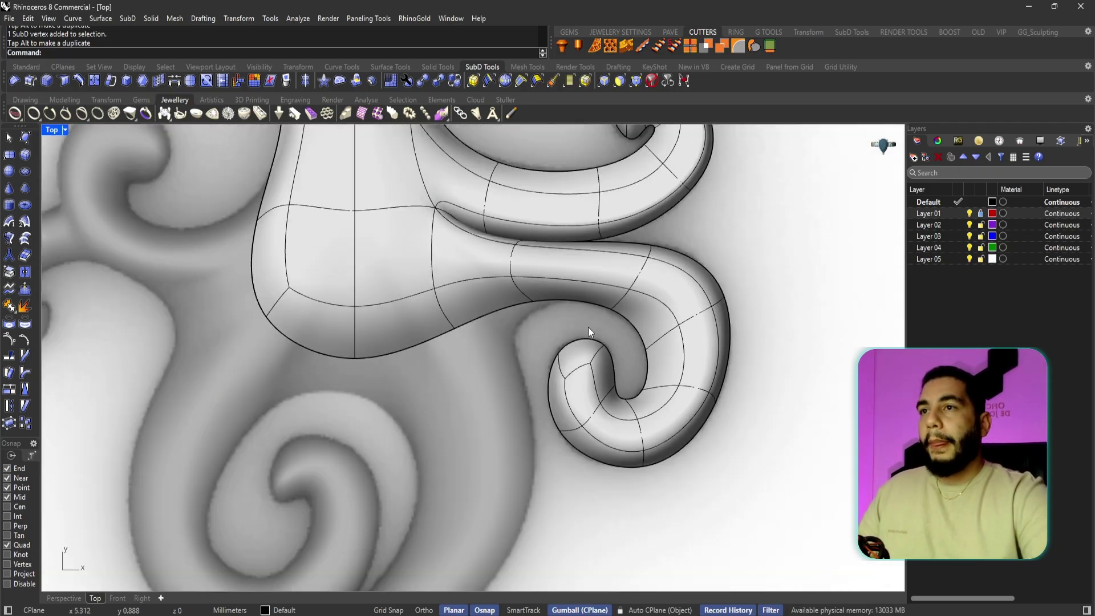
{"action": "right_click_drag", "start_coordinate": [588, 327], "coordinate": [591, 352]}
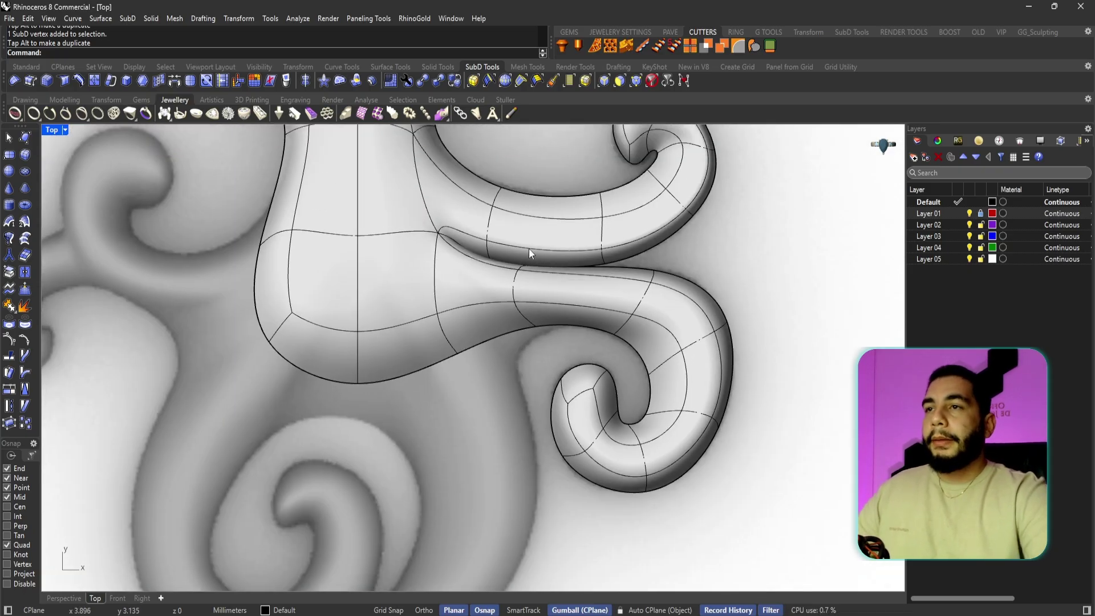
{"action": "scroll", "coordinate": [529, 249], "scroll_direction": "down", "scroll_amount": 3}
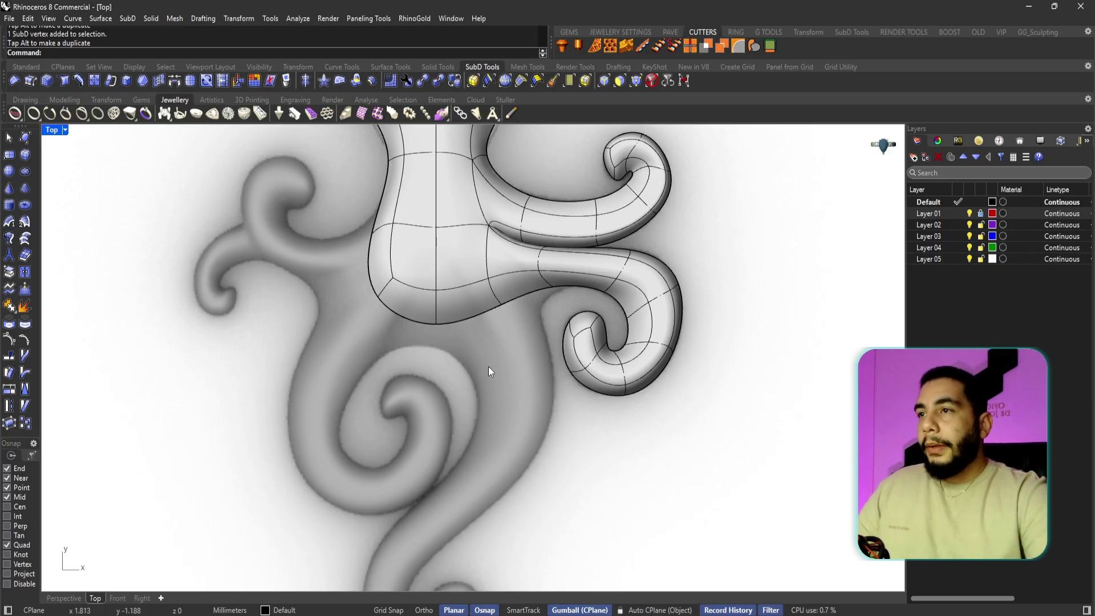
{"action": "scroll", "coordinate": [480, 342], "scroll_direction": "up", "scroll_amount": 2}
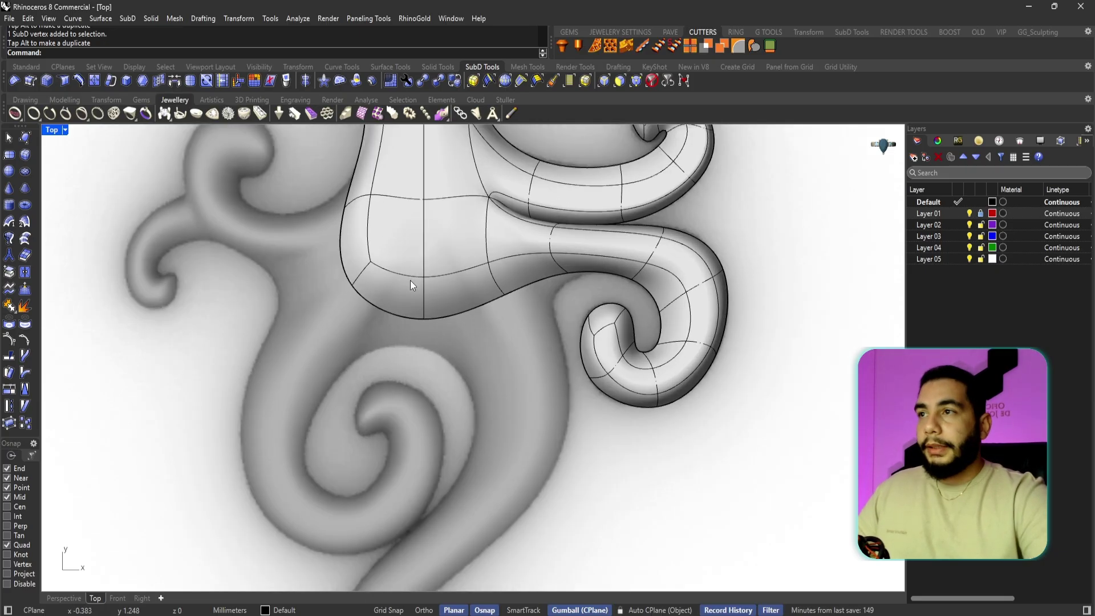
{"action": "left_click_drag", "start_coordinate": [423, 276], "coordinate": [436, 220]}
{"action": "left_click", "coordinate": [452, 329]}
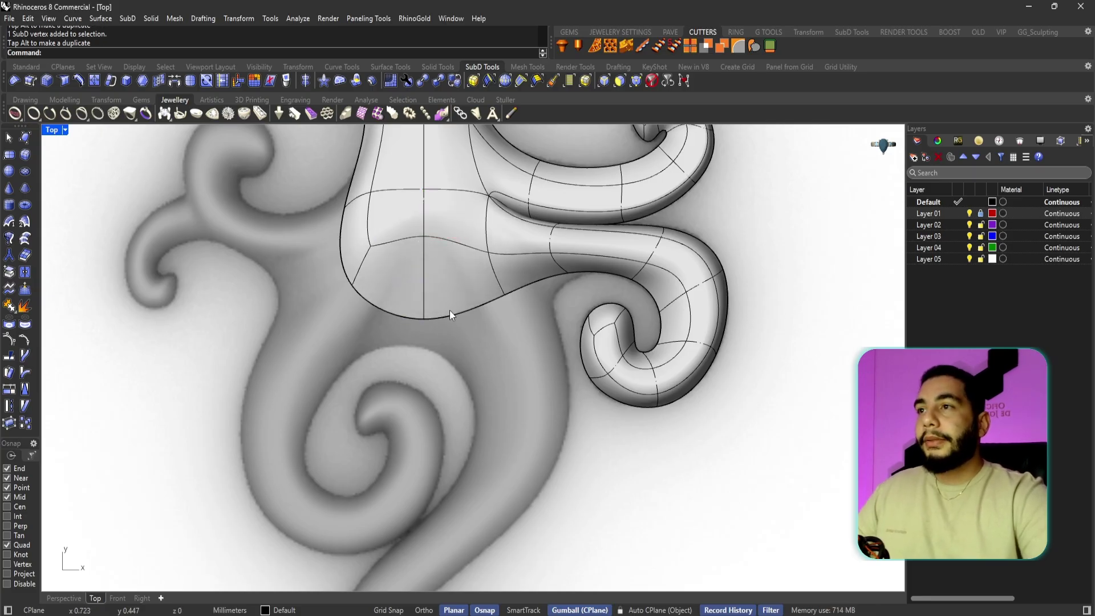
{"action": "key", "text": "ctrl+z"}
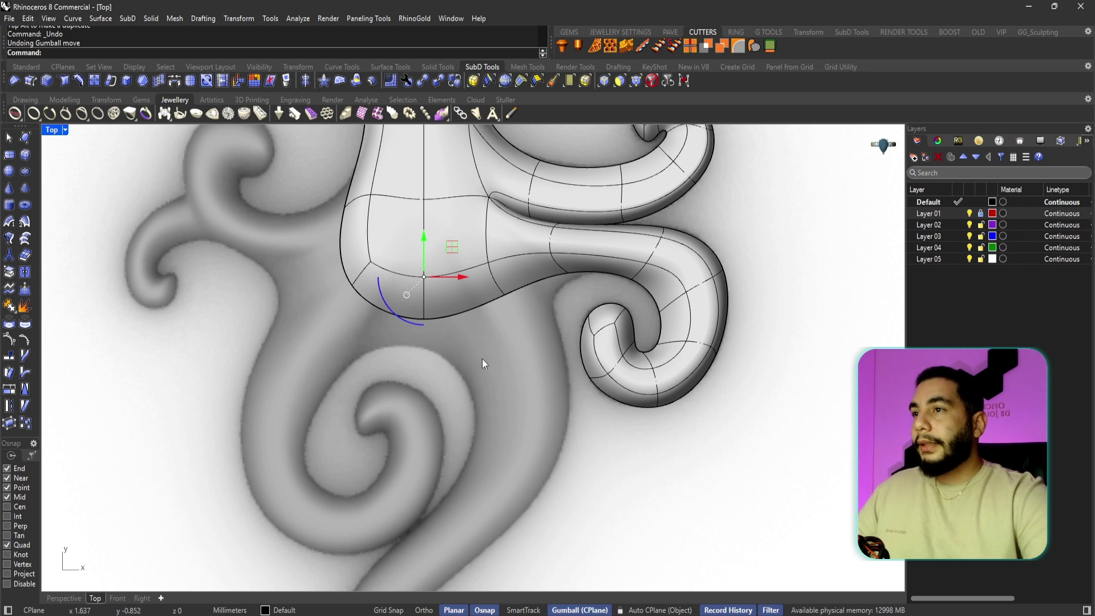
{"action": "left_click", "coordinate": [431, 329]}
- Extrude the two faces at the body's lower end downward and outward along the reference's two lower tentacles
{"action": "right_click_drag", "start_coordinate": [413, 315], "coordinate": [428, 279]}
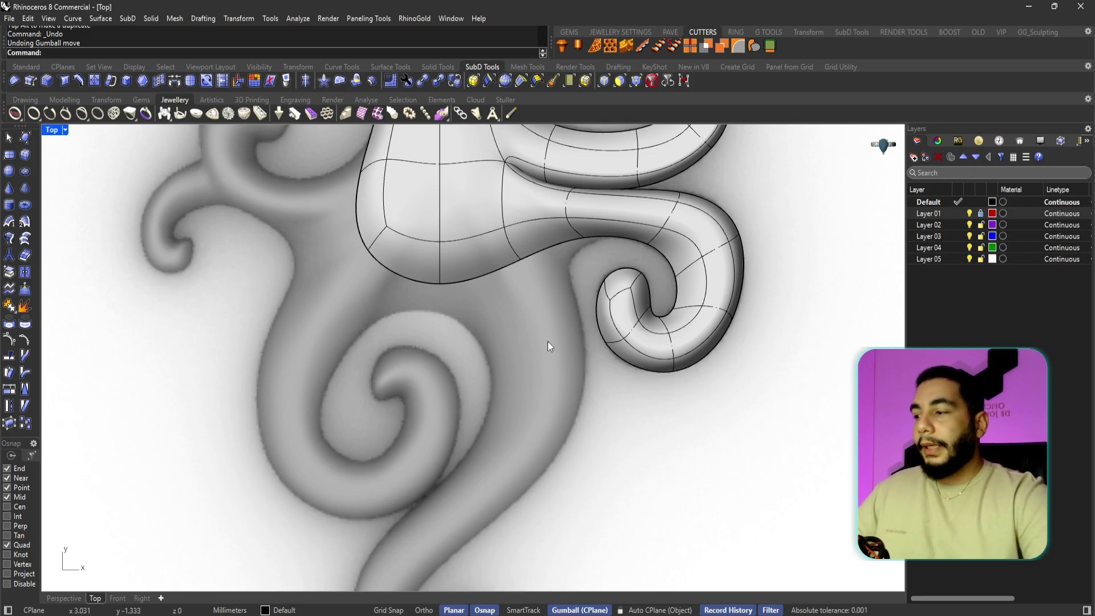
{"action": "left_click", "coordinate": [477, 258], "text": "ctrl+shift"}
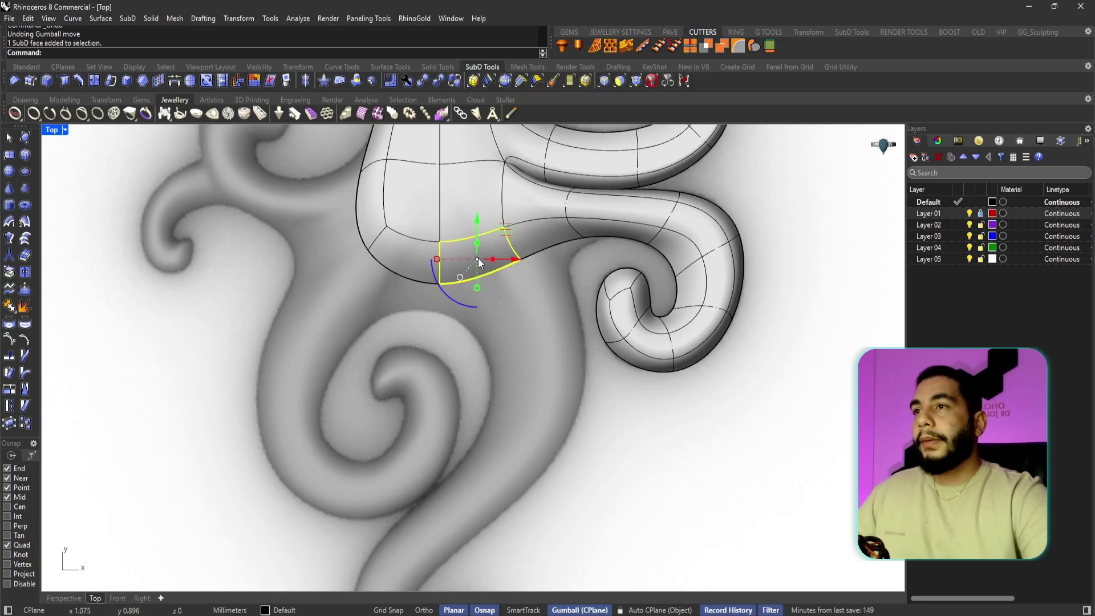
{"action": "left_click_drag", "start_coordinate": [478, 245], "coordinate": [557, 296]}
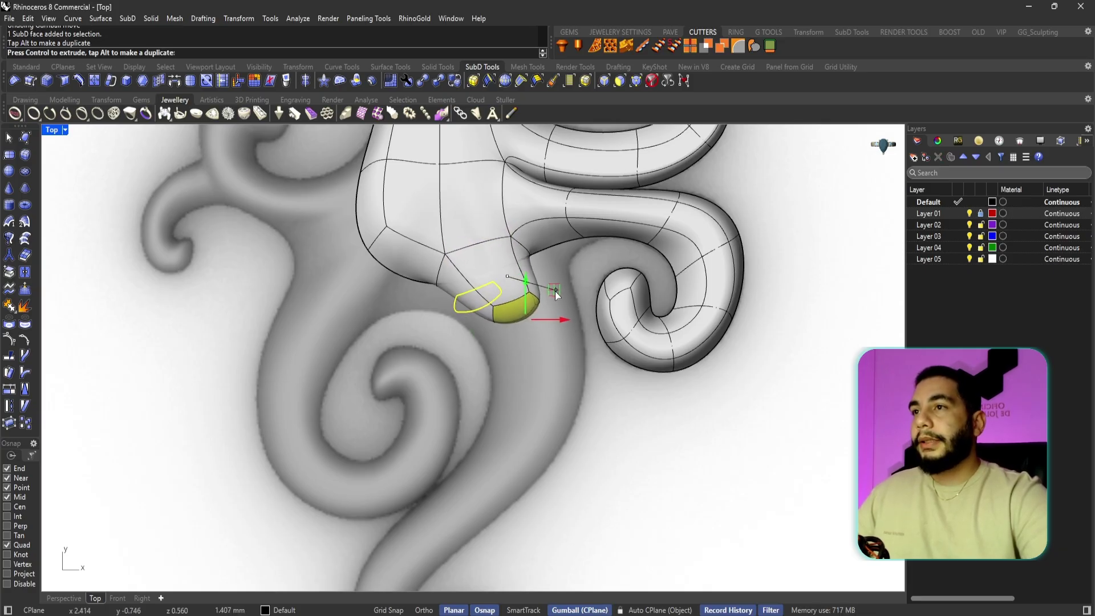
{"action": "left_click", "coordinate": [608, 450]}
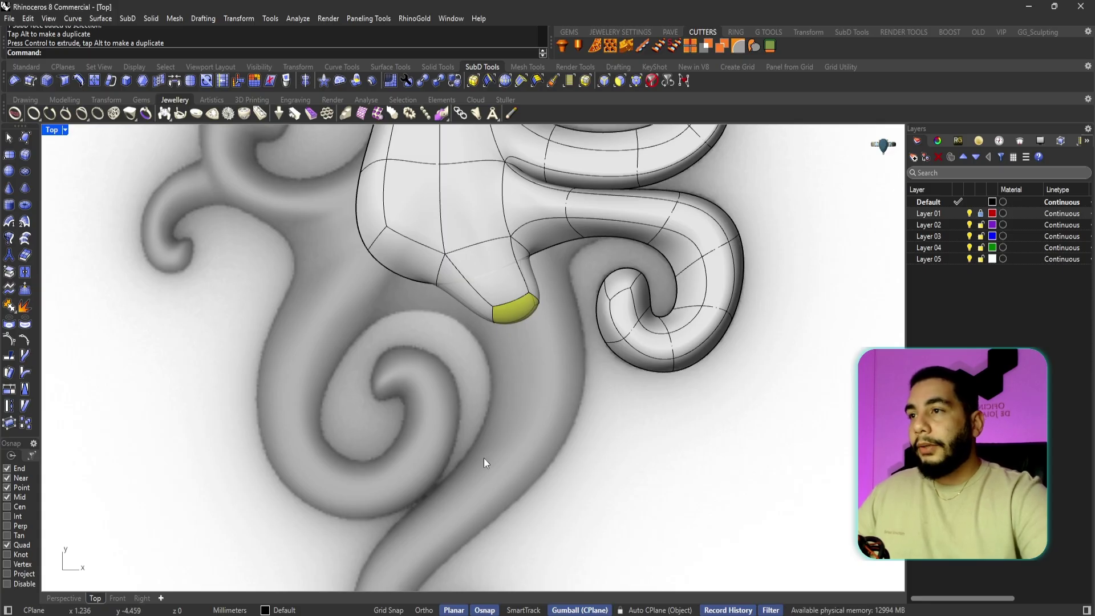
{"action": "left_click", "coordinate": [404, 254]}
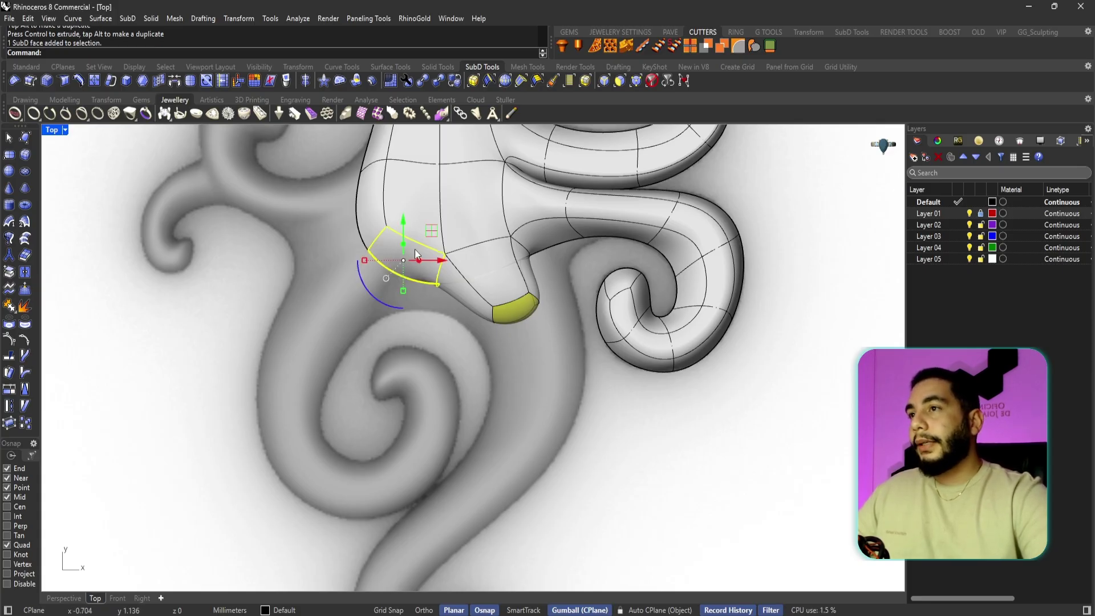
{"action": "left_click_drag", "start_coordinate": [403, 249], "coordinate": [365, 292]}
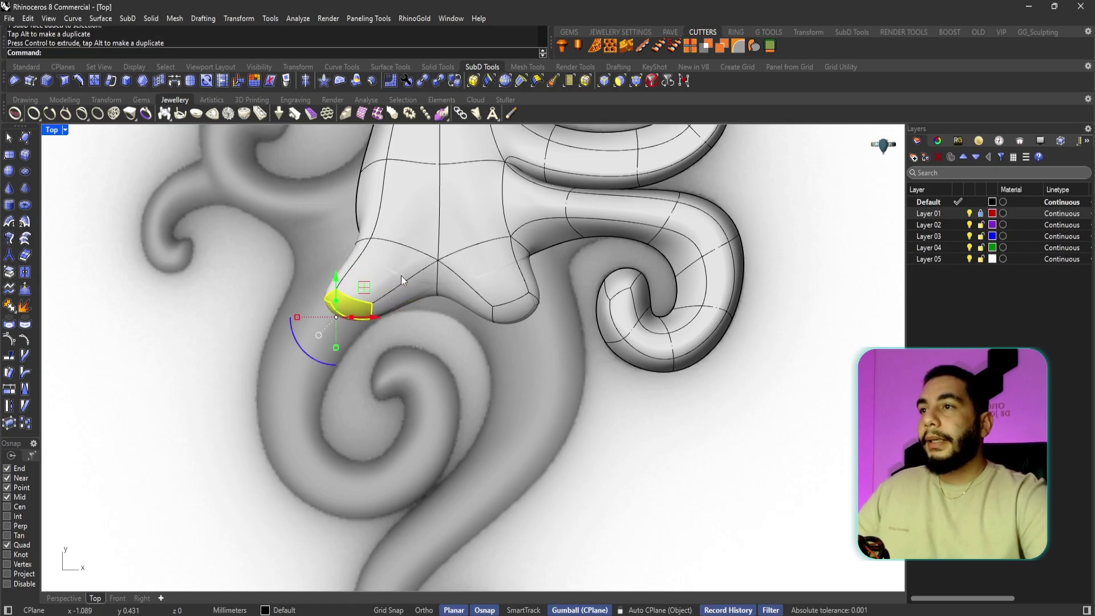
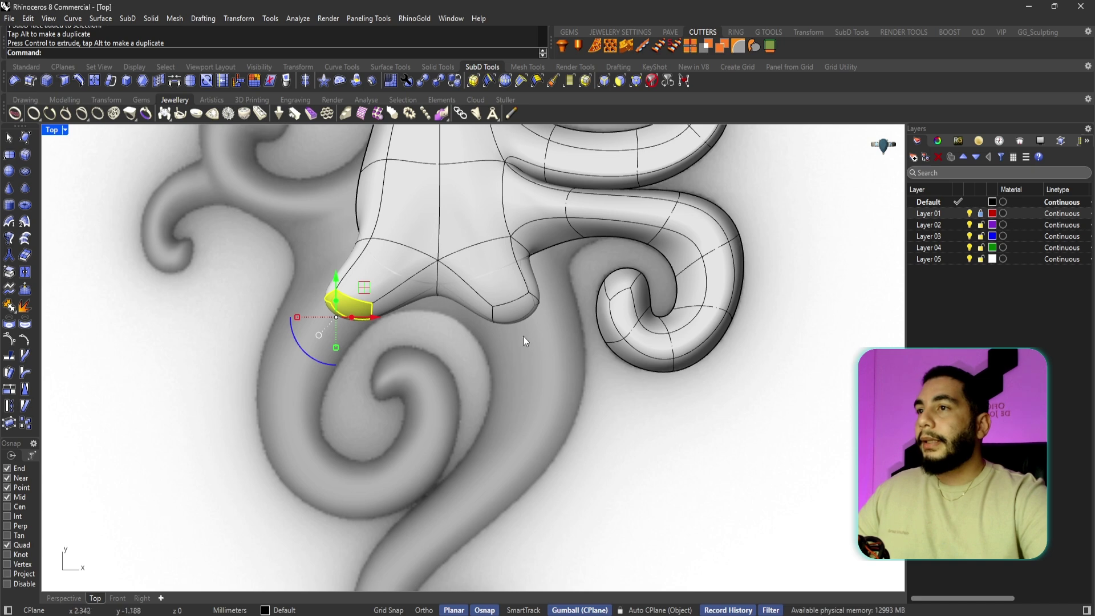
- Extrude the end face of the body's right lower stub downward over the reference's long lower tentacle
{"action": "scroll", "coordinate": [590, 396], "scroll_direction": "down", "scroll_amount": 2}
{"action": "scroll", "coordinate": [527, 328], "scroll_direction": "up", "scroll_amount": 2}
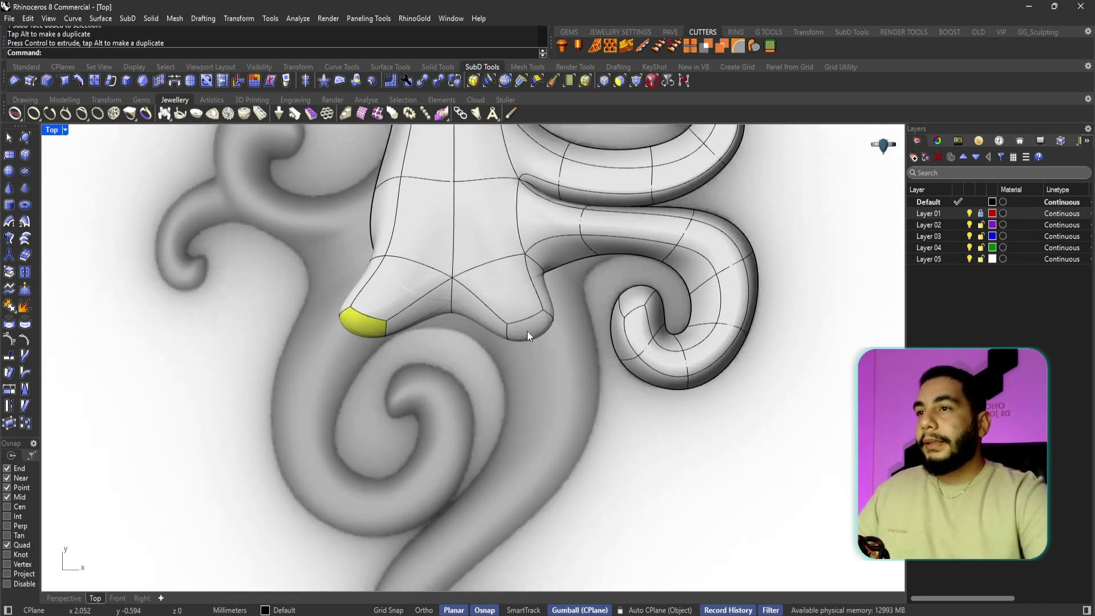
{"action": "left_click", "coordinate": [529, 330], "text": "ctrl+shift"}
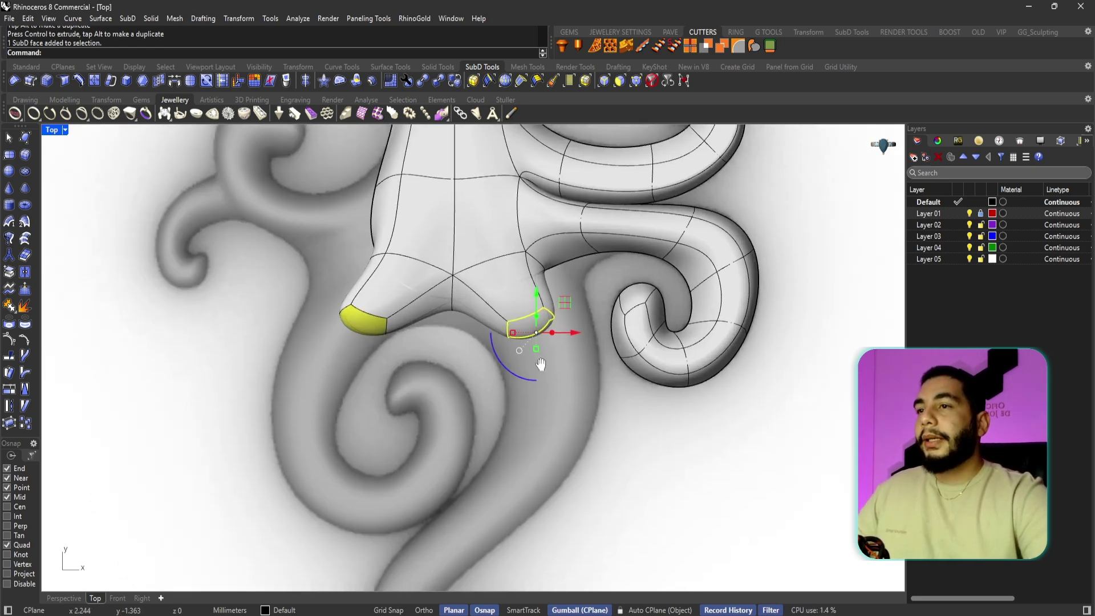
{"action": "right_click_drag", "start_coordinate": [536, 360], "coordinate": [548, 277]}
{"action": "scroll", "coordinate": [545, 255], "scroll_direction": "up", "scroll_amount": 2}
{"action": "left_click_drag", "start_coordinate": [547, 238], "coordinate": [550, 460], "text": "ctrl"}
{"action": "right_click_drag", "start_coordinate": [496, 481], "coordinate": [556, 347]}
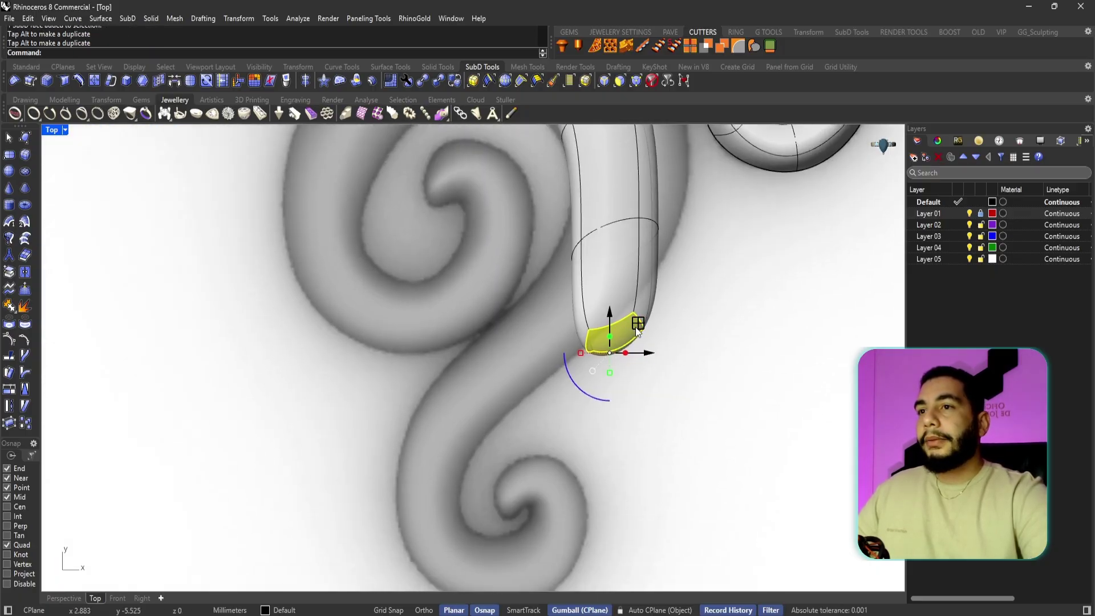
- Extrude the long lower tentacle's end face in further segments diagonally down and around the reference's outer bend
{"action": "left_click_drag", "start_coordinate": [637, 324], "coordinate": [518, 362], "text": "ctrl"}
{"action": "left_click_drag", "start_coordinate": [474, 432], "coordinate": [384, 525]}
{"action": "right_click_drag", "start_coordinate": [523, 464], "coordinate": [525, 335]}
{"action": "left_click_drag", "start_coordinate": [382, 341], "coordinate": [477, 450]}
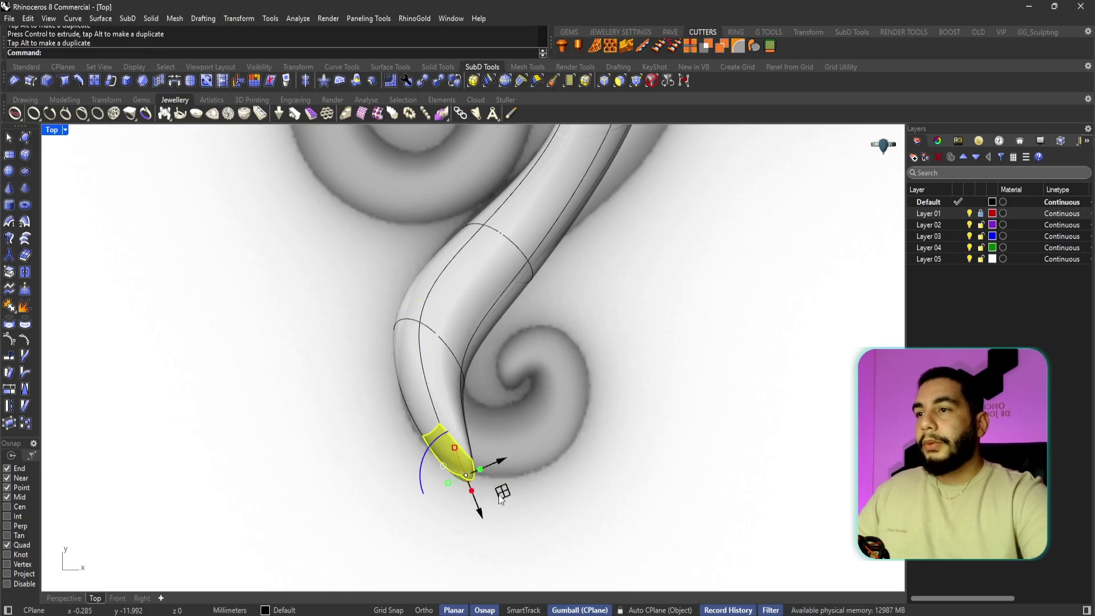
- Continue extruding and turning the end face around the reference's spiral to form the long lower tentacle's curled tip
{"action": "left_click_drag", "start_coordinate": [499, 495], "coordinate": [508, 475]}
{"action": "left_click_drag", "start_coordinate": [430, 469], "coordinate": [521, 389]}
{"action": "left_click_drag", "start_coordinate": [544, 323], "coordinate": [503, 298]}
{"action": "left_click", "coordinate": [612, 372]}
{"action": "scroll", "coordinate": [612, 373], "scroll_direction": "down", "scroll_amount": 6}
{"action": "right_click_drag", "start_coordinate": [610, 381], "coordinate": [583, 436]}
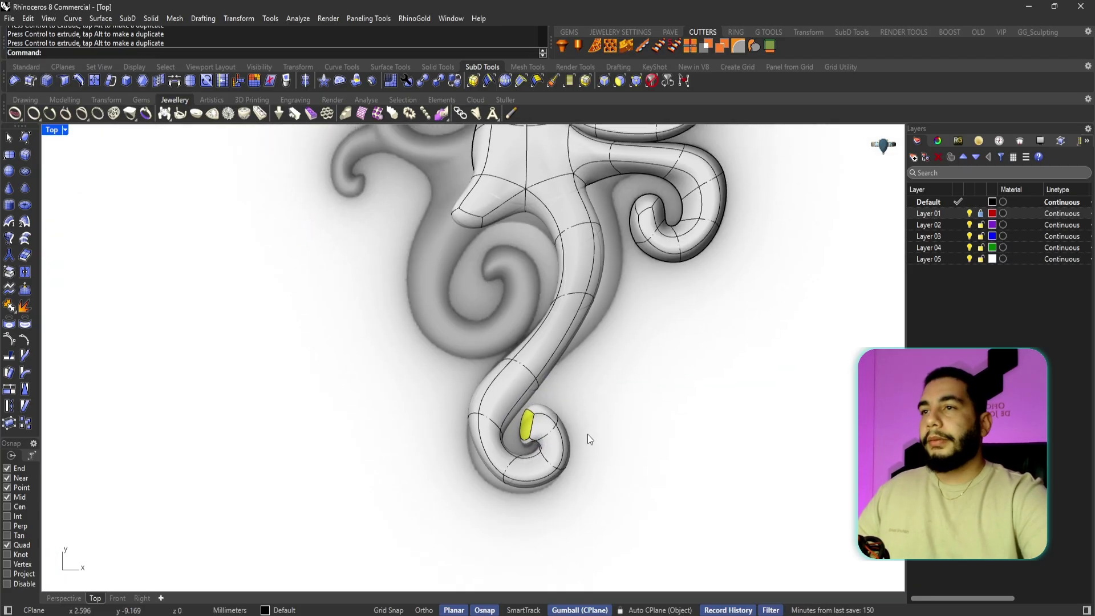
- Hide the reference picture's layer, Layer 01
{"action": "left_click", "coordinate": [970, 213]}
{"action": "left_click", "coordinate": [970, 213]}
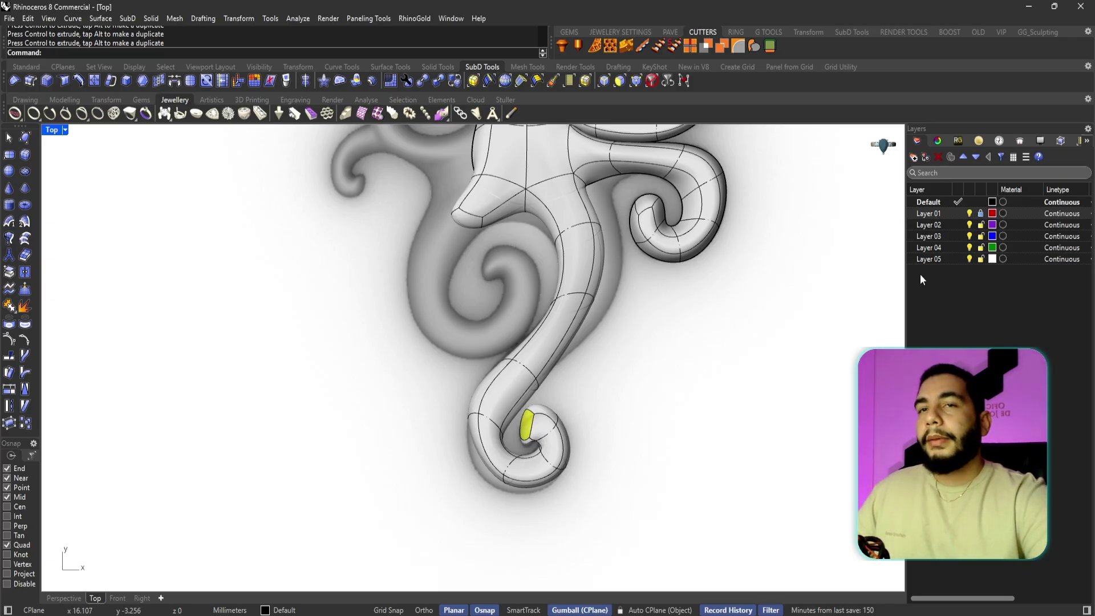
{"action": "left_click", "coordinate": [970, 213]}
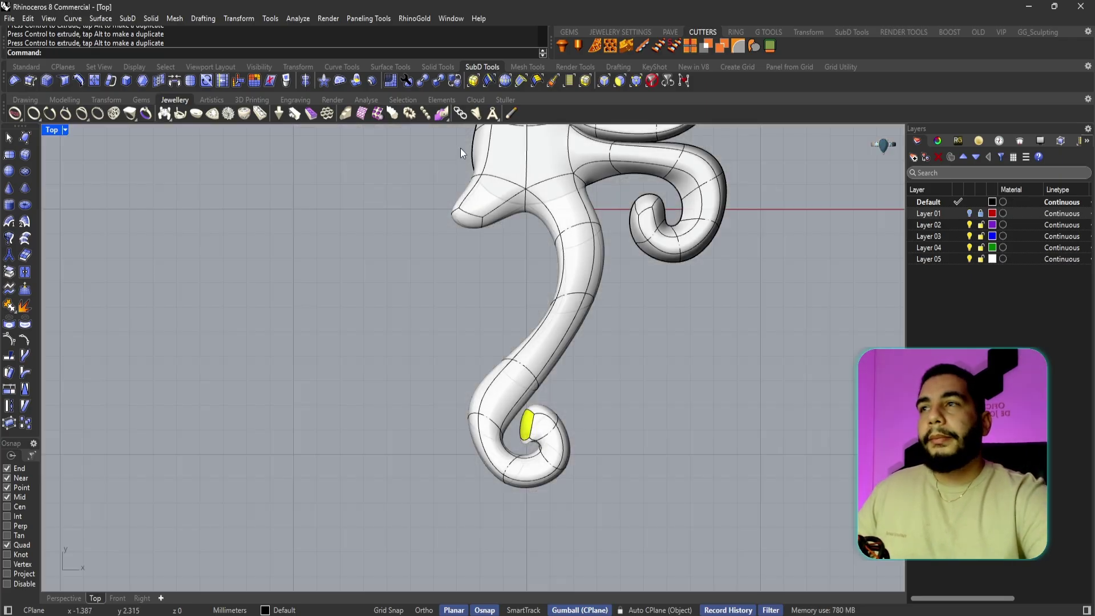
- In the Perspective view, delete the strip of underside faces running along the whole long lower tentacle
{"action": "left_click", "coordinate": [65, 597]}
{"action": "right_click_drag", "start_coordinate": [662, 468], "coordinate": [639, 342]}
{"action": "scroll", "coordinate": [686, 378], "scroll_direction": "down", "scroll_amount": 10}
{"action": "scroll", "coordinate": [550, 218], "scroll_direction": "up", "scroll_amount": 5}
{"action": "left_click", "coordinate": [510, 249], "text": "ctrl+shift"}
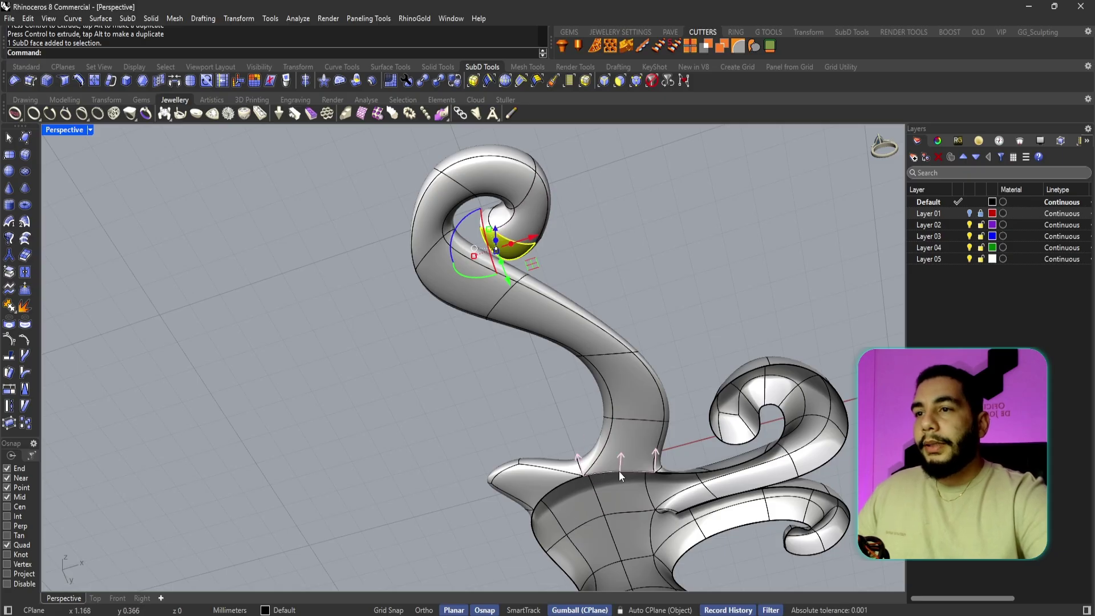
{"action": "double_click", "coordinate": [528, 219]}
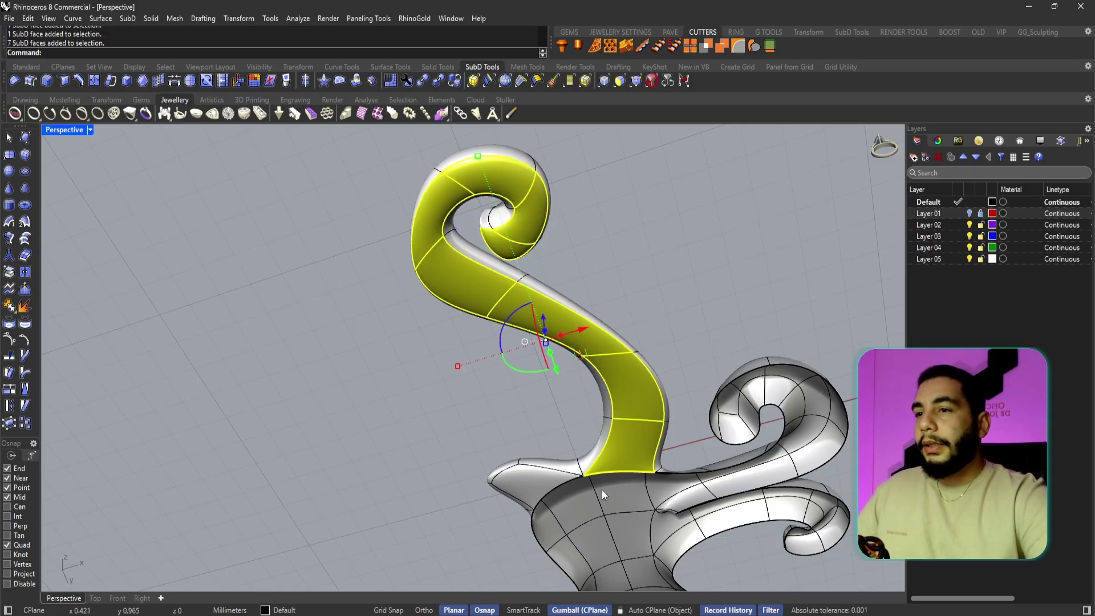
{"action": "key", "text": "Delete"}
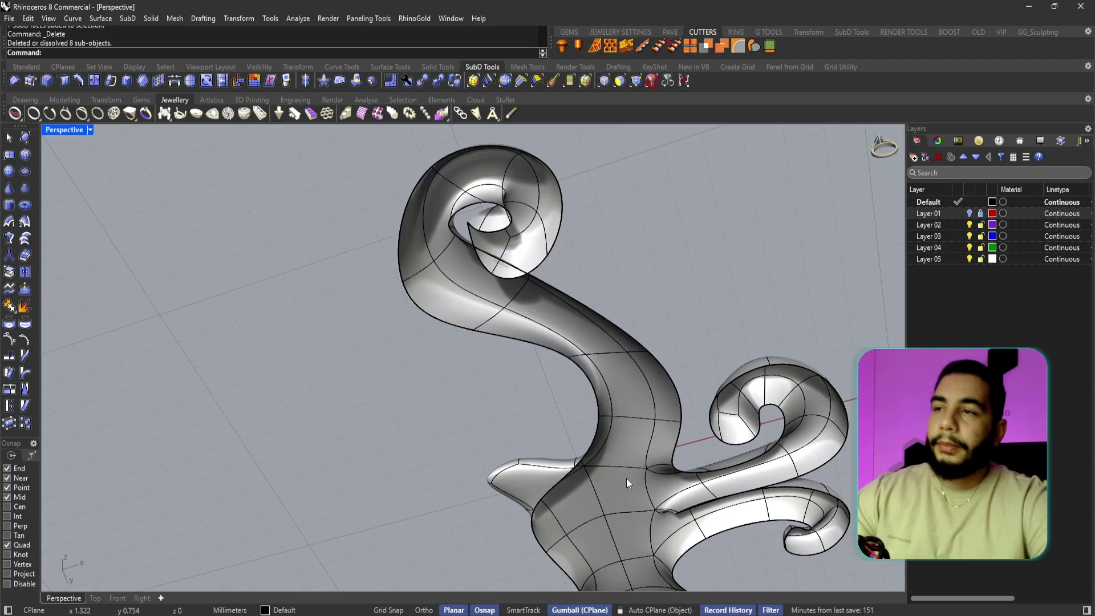
{"action": "right_click_drag", "start_coordinate": [573, 227], "coordinate": [614, 502]}
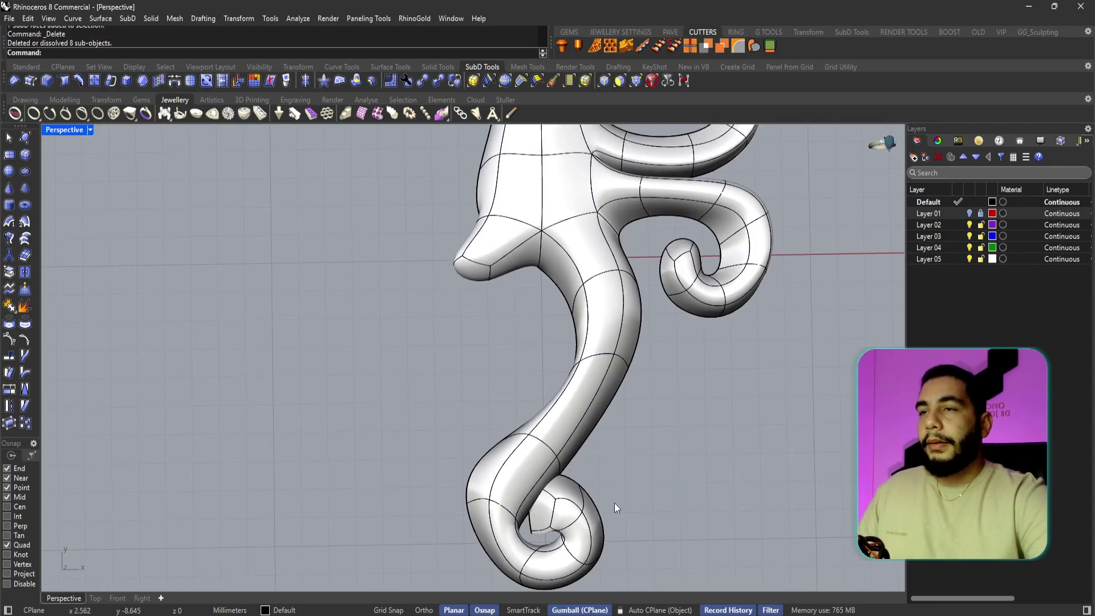
- Show Layer 01 again and return to the Top view
{"action": "left_click", "coordinate": [969, 213]}
{"action": "right_click_drag", "start_coordinate": [640, 425], "coordinate": [643, 446]}
{"action": "left_click", "coordinate": [95, 598]}
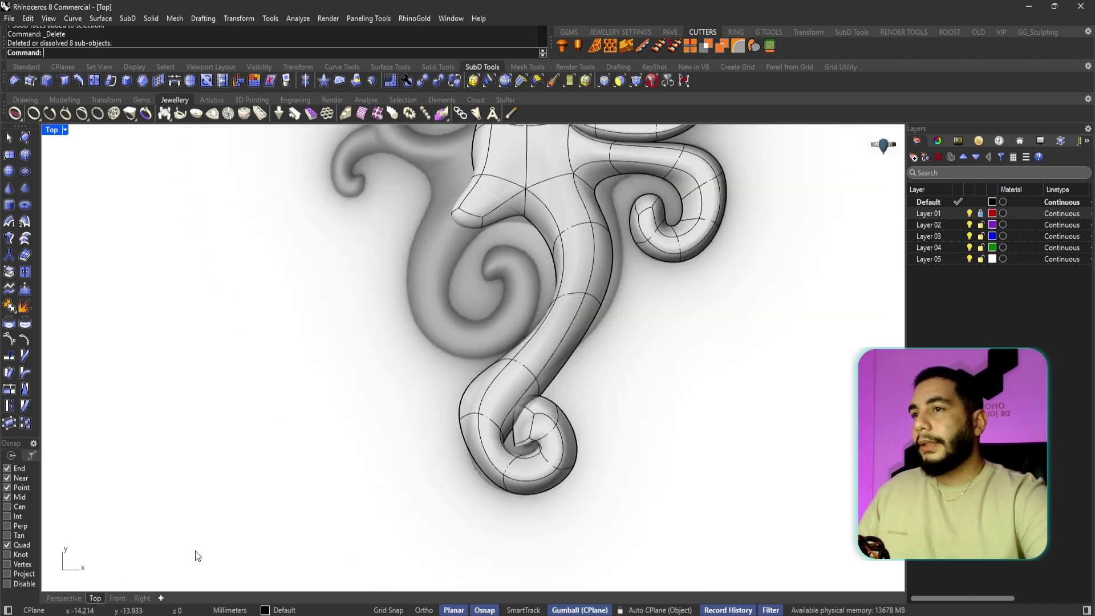
- Shift the long lower tentacle's first cross edge loop below the body outward to follow the reference
{"action": "right_click_drag", "start_coordinate": [594, 277], "coordinate": [598, 318]}
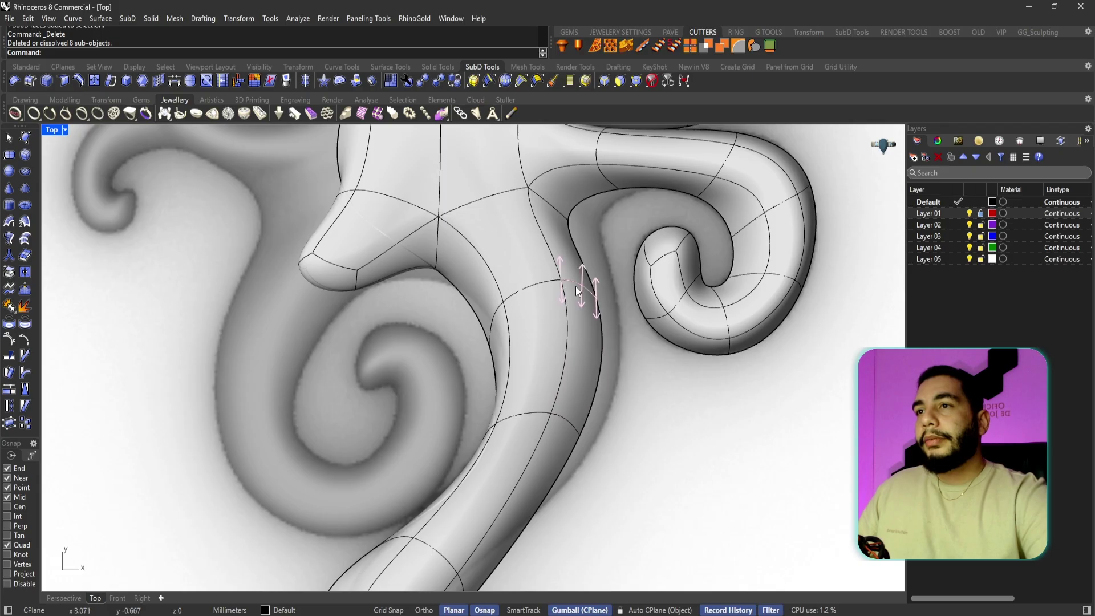
{"action": "double_click", "coordinate": [577, 286]}
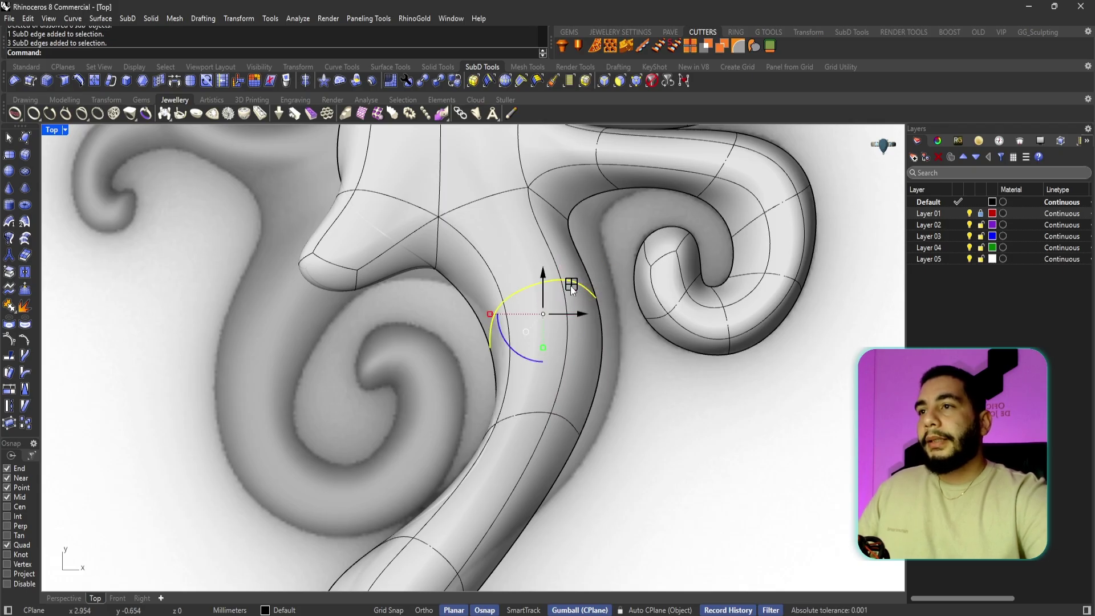
{"action": "left_click_drag", "start_coordinate": [570, 286], "coordinate": [597, 289]}
{"action": "scroll", "coordinate": [631, 351], "scroll_direction": "down", "scroll_amount": 6}
{"action": "scroll", "coordinate": [630, 358], "scroll_direction": "up", "scroll_amount": 3}
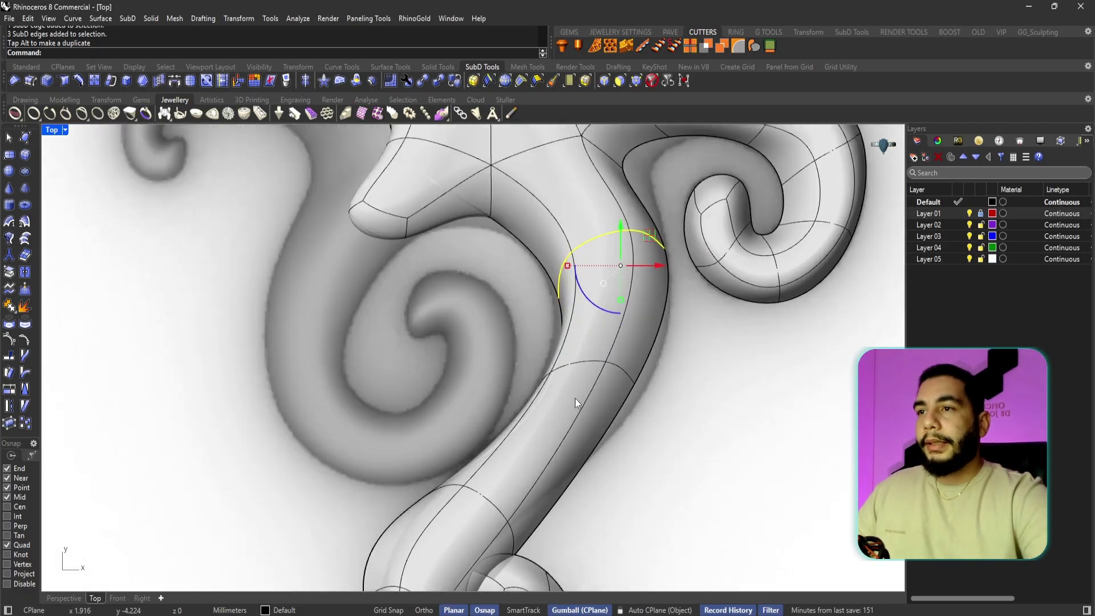
- Adjust the second cross edge loop below the body outward to match the reference tentacle's outline
{"action": "double_click", "coordinate": [632, 378]}
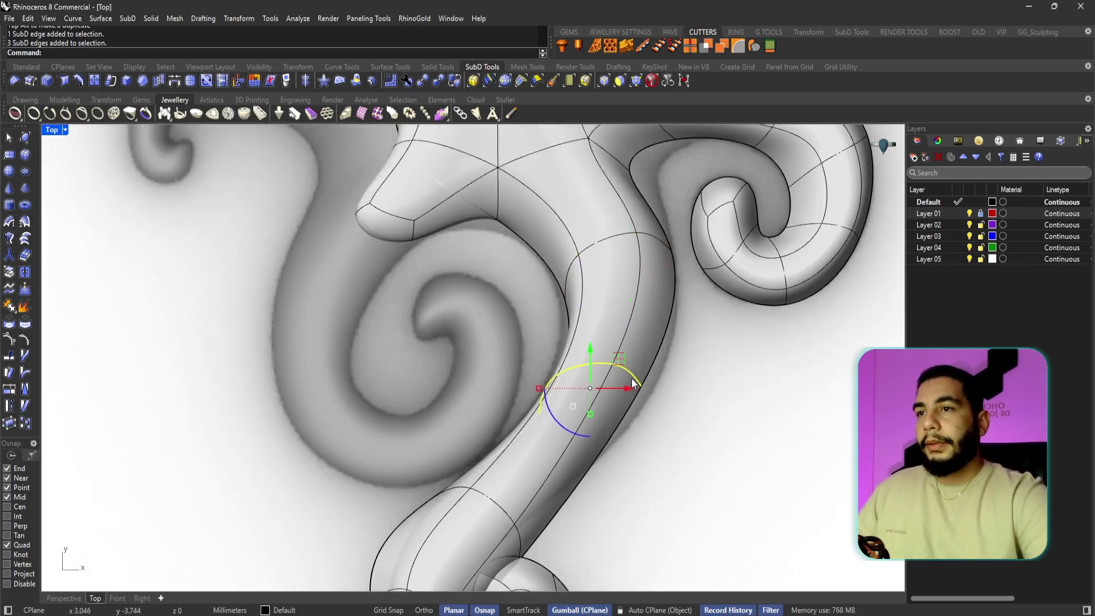
{"action": "left_click_drag", "start_coordinate": [572, 425], "coordinate": [538, 423]}
{"action": "left_click", "coordinate": [738, 423]}
{"action": "scroll", "coordinate": [633, 396], "scroll_direction": "down", "scroll_amount": 7}
{"action": "right_click_drag", "start_coordinate": [570, 388], "coordinate": [525, 418]}
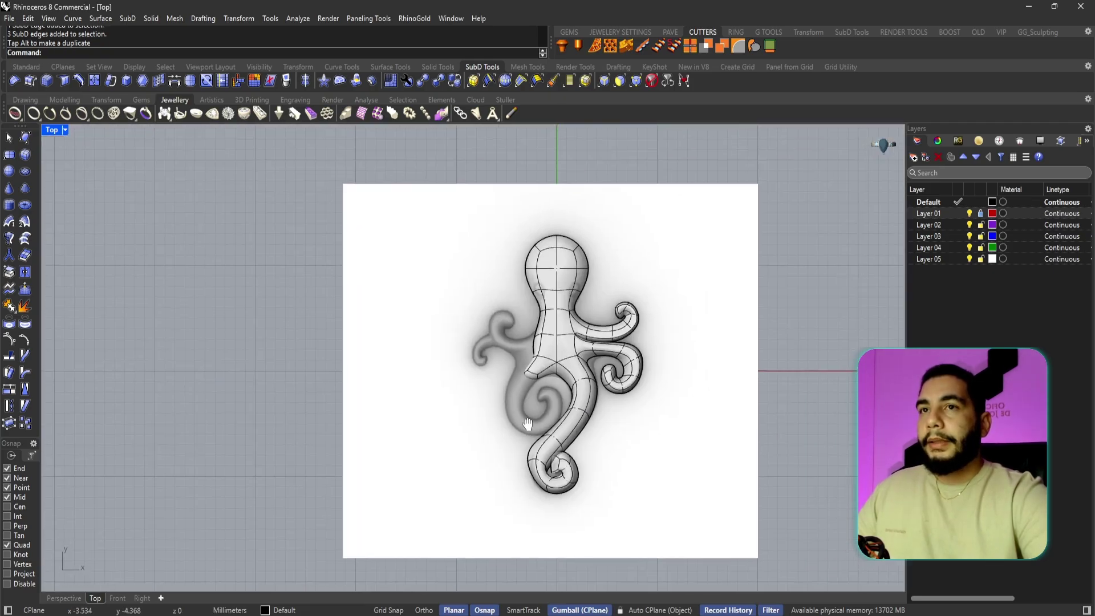
- Move the inner-side vertex of the second cross edge loop toward the long lower tentacle's centreline
{"action": "scroll", "coordinate": [590, 445], "scroll_direction": "up", "scroll_amount": 4}
{"action": "scroll", "coordinate": [560, 433], "scroll_direction": "up", "scroll_amount": 3}
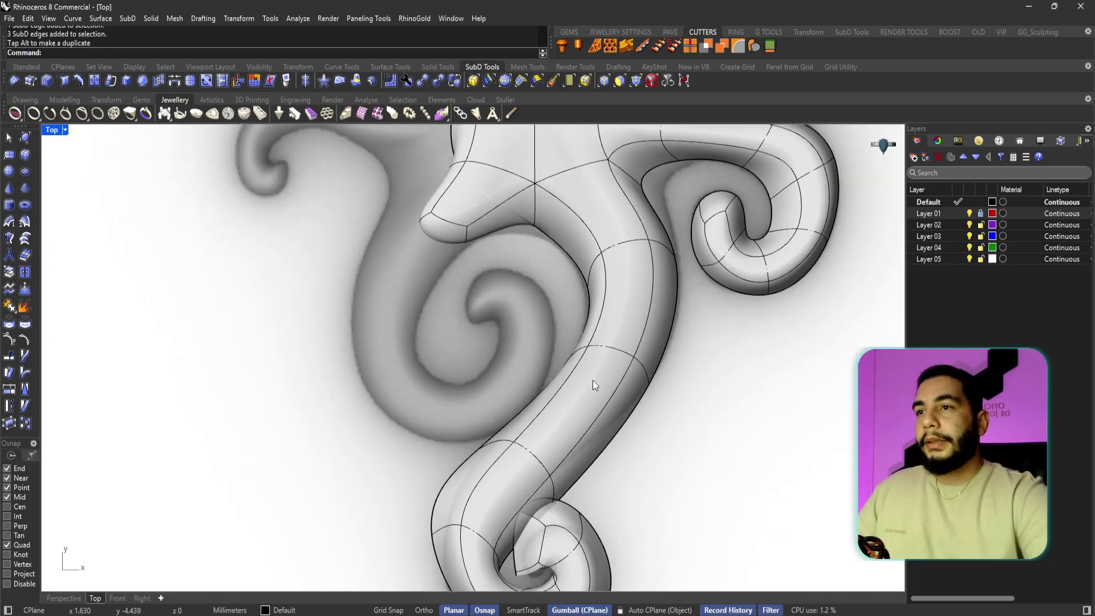
{"action": "left_click", "coordinate": [590, 346]}
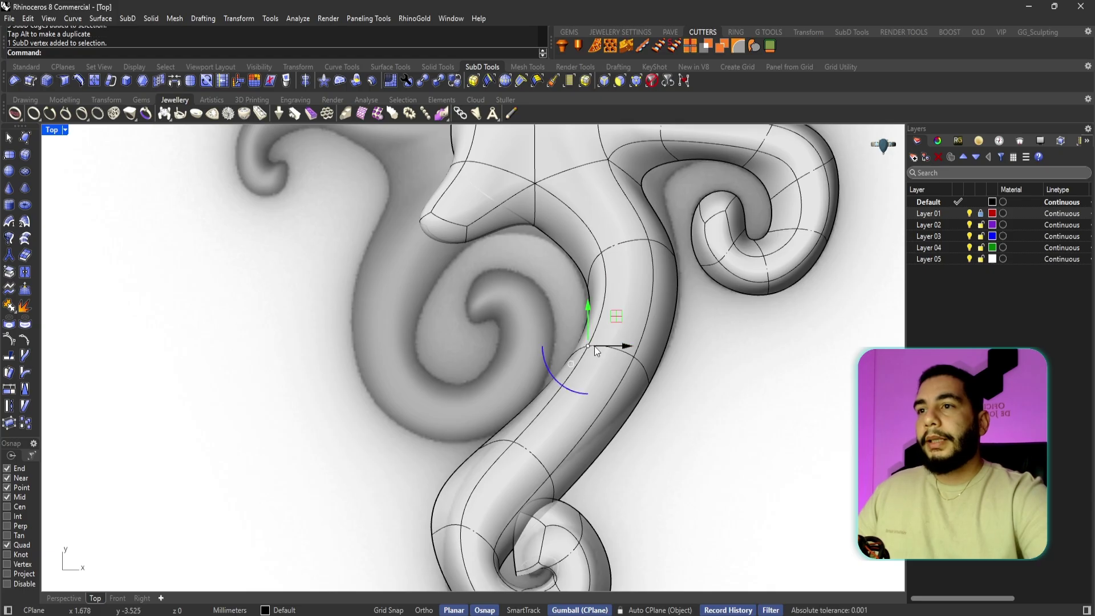
{"action": "left_click_drag", "start_coordinate": [589, 345], "coordinate": [609, 346]}
{"action": "right_click_drag", "start_coordinate": [559, 414], "coordinate": [584, 379]}
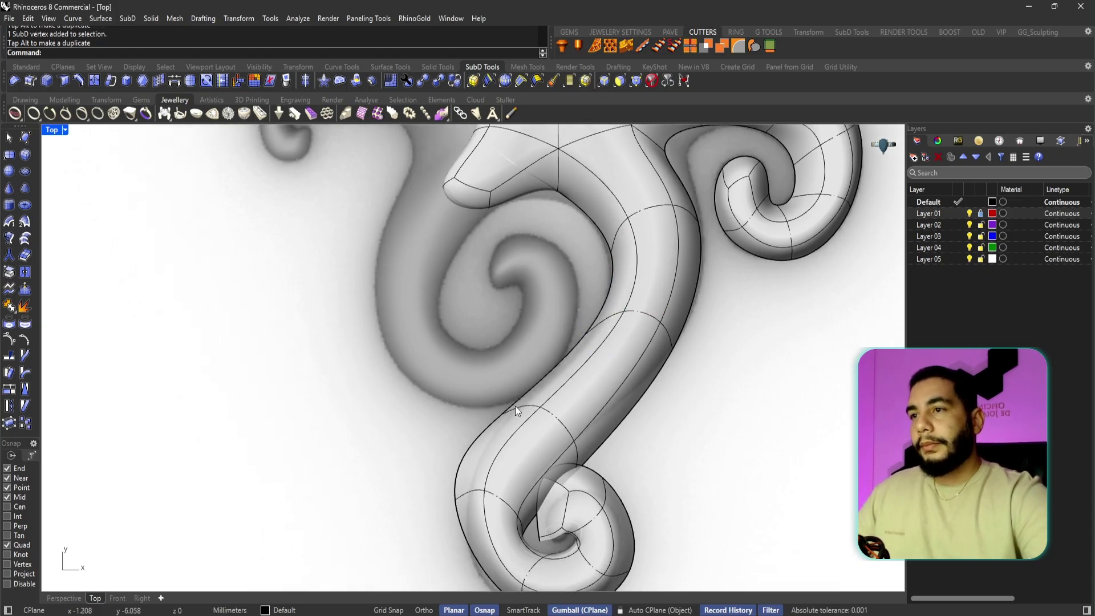
- Move the outer edge on the left side of the long lower tentacle's curl inward and slightly down
{"action": "right_click_drag", "start_coordinate": [467, 489], "coordinate": [529, 484], "text": "ctrl+shift"}
{"action": "scroll", "coordinate": [528, 484], "scroll_direction": "up", "scroll_amount": 2}
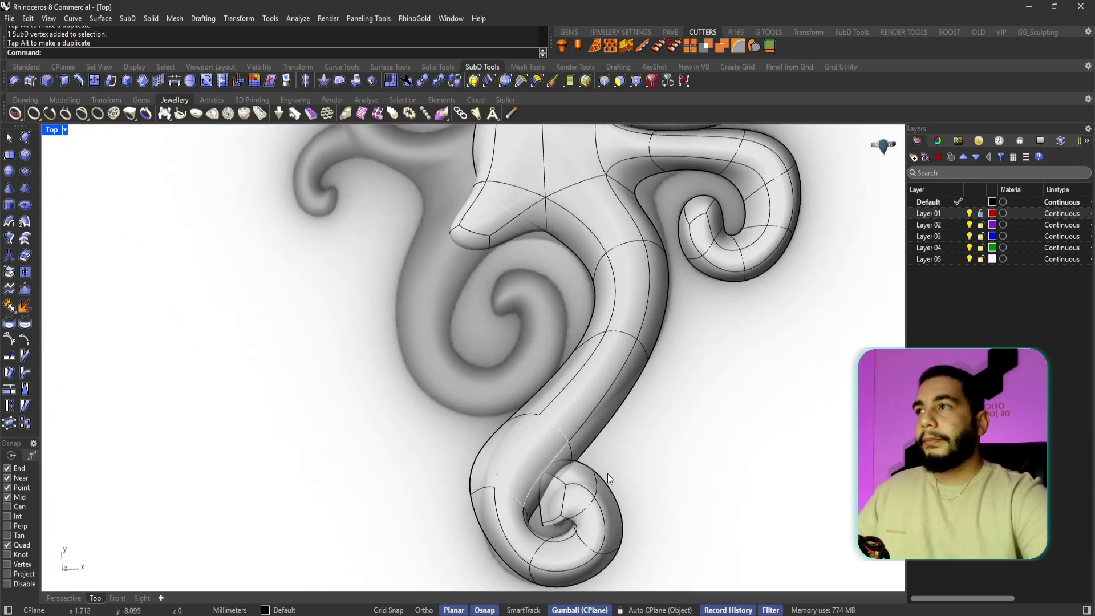
{"action": "right_click_drag", "start_coordinate": [607, 473], "coordinate": [633, 452], "text": "ctrl+shift"}
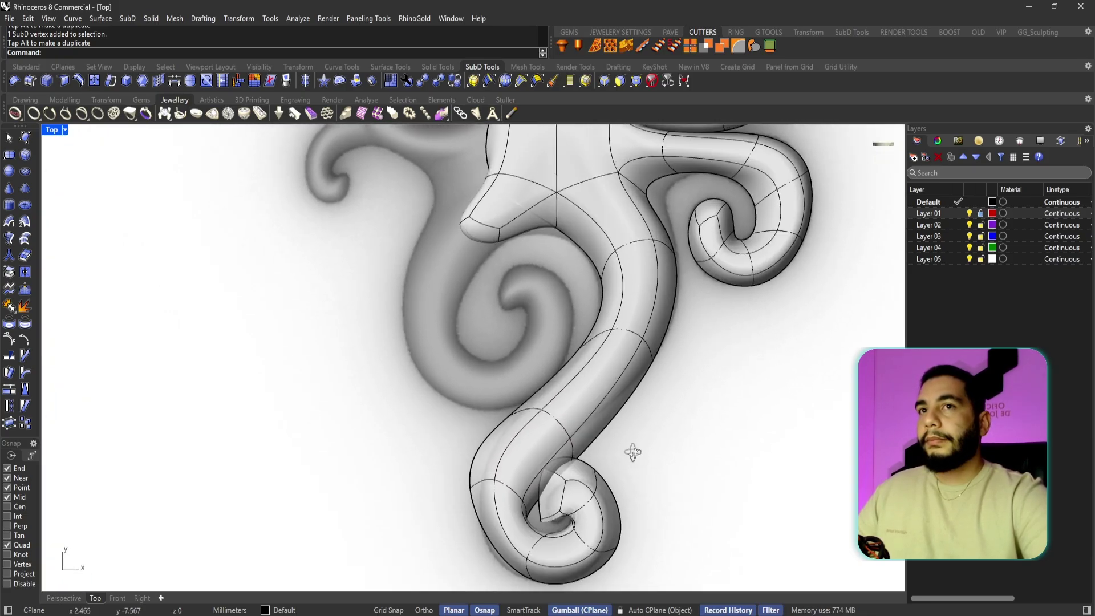
{"action": "mouse_move", "coordinate": [645, 395]}
{"action": "right_mouse_down"}
{"action": "mouse_move", "coordinate": [665, 417]}
{"action": "mouse_move", "coordinate": [636, 395]}
{"action": "right_mouse_up"}
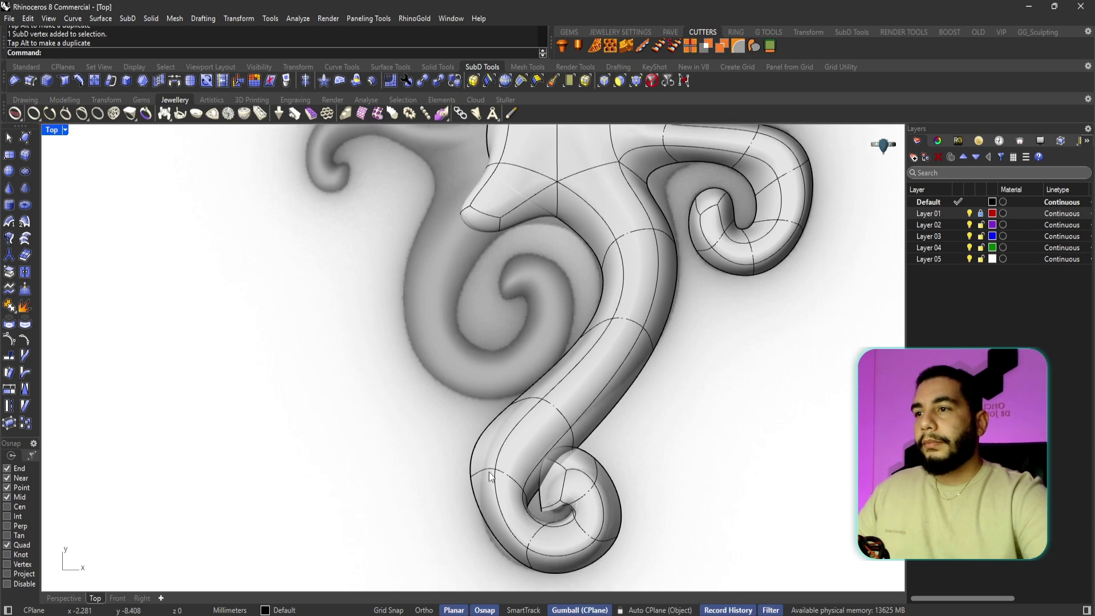
{"action": "left_click", "coordinate": [475, 487], "text": "ctrl+shift"}
{"action": "left_click_drag", "start_coordinate": [521, 498], "coordinate": [532, 521]}
{"action": "key", "text": "Escape"}
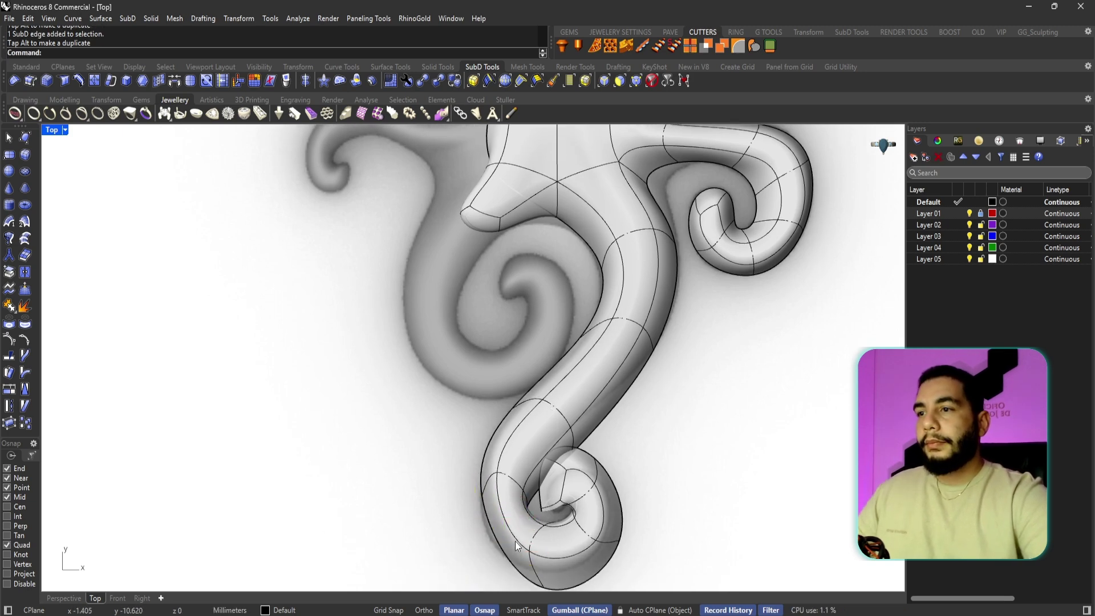
- Shift the vertex at the bottom of the curl's outer outline up and left, and the lower-right outline vertex slightly inward
{"action": "right_click_drag", "start_coordinate": [515, 542], "coordinate": [506, 520]}
{"action": "left_click", "coordinate": [534, 564], "text": "ctrl+shift"}
{"action": "left_click_drag", "start_coordinate": [563, 540], "coordinate": [543, 513]}
{"action": "key", "text": "Escape"}
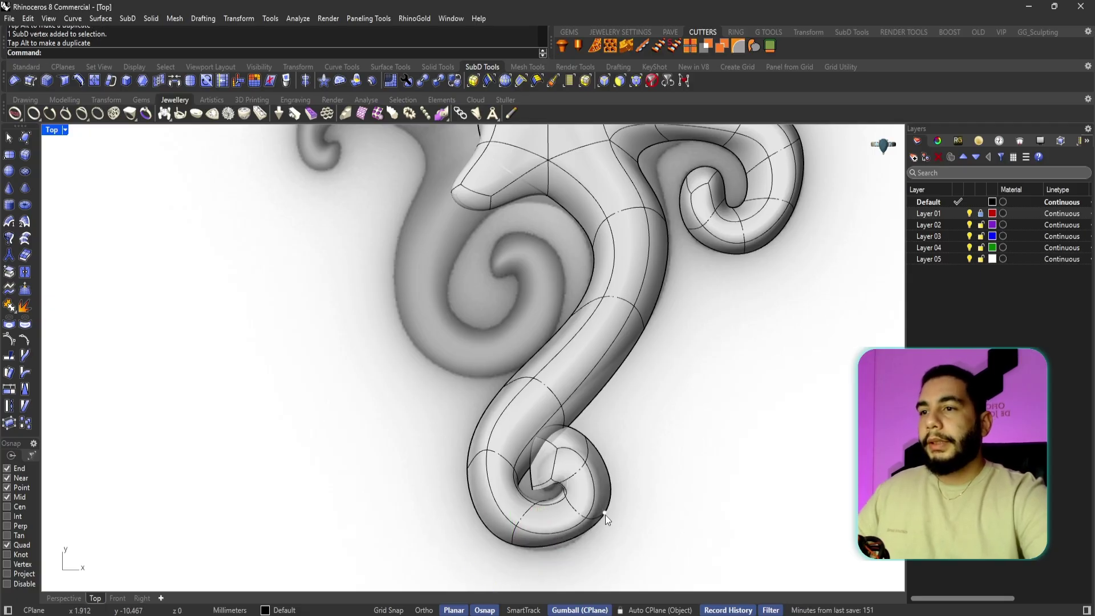
{"action": "left_click", "coordinate": [604, 515], "text": "ctrl+shift"}
{"action": "left_click_drag", "start_coordinate": [629, 488], "coordinate": [621, 498]}
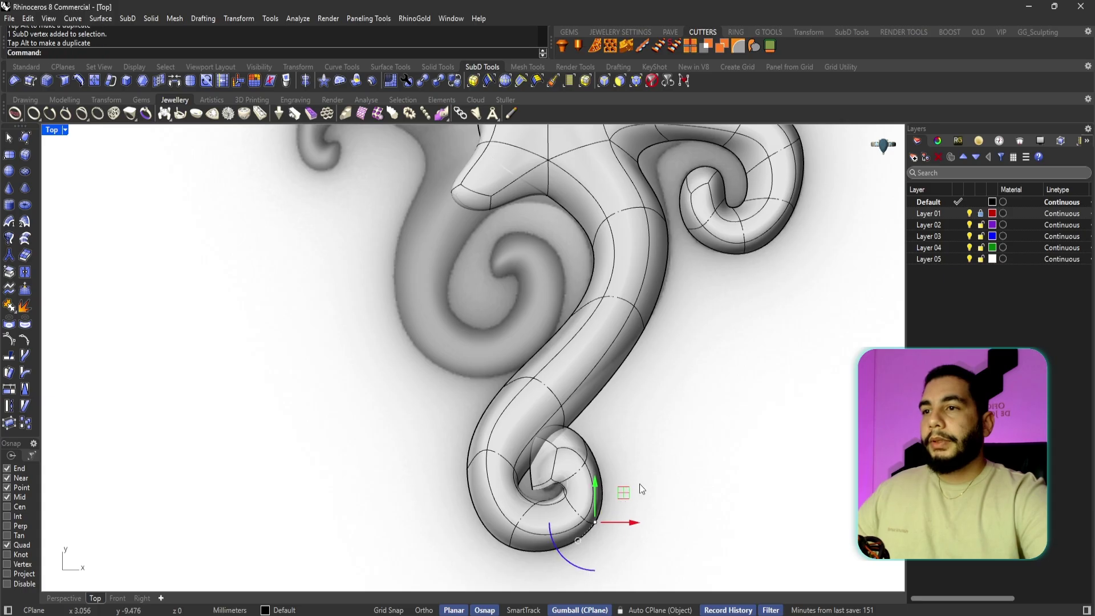
{"action": "scroll", "coordinate": [576, 443], "scroll_direction": "up", "scroll_amount": 5}
{"action": "key", "text": "Escape"}
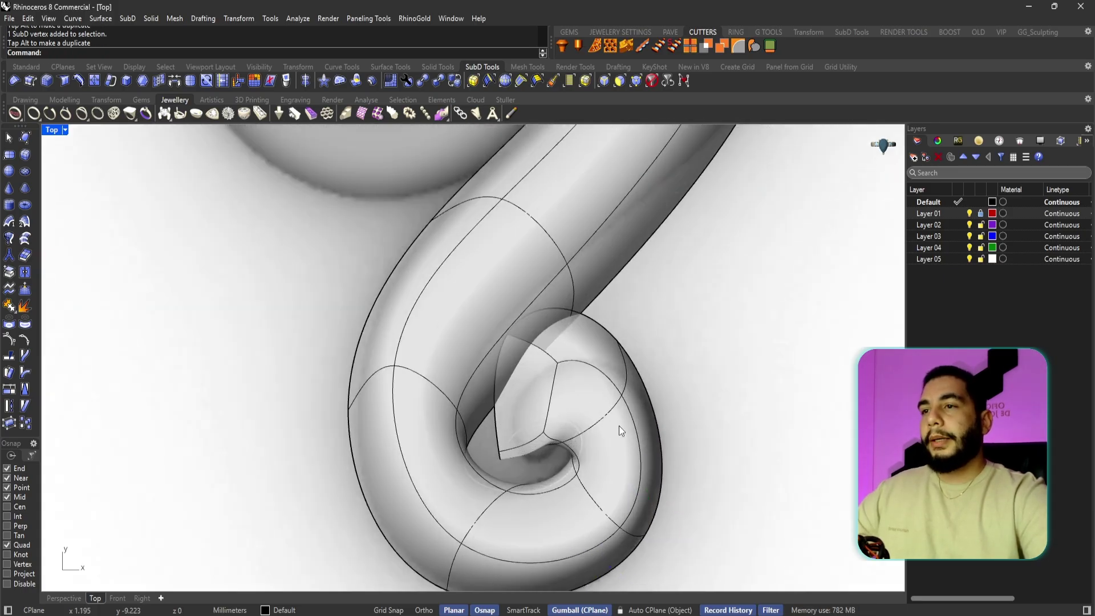
- Move the inner lengthwise edges at the bottom of the curl down and left, away from its centre
{"action": "left_click", "coordinate": [469, 474], "text": "ctrl+shift"}
{"action": "left_click", "coordinate": [558, 481], "text": "ctrl+shift"}
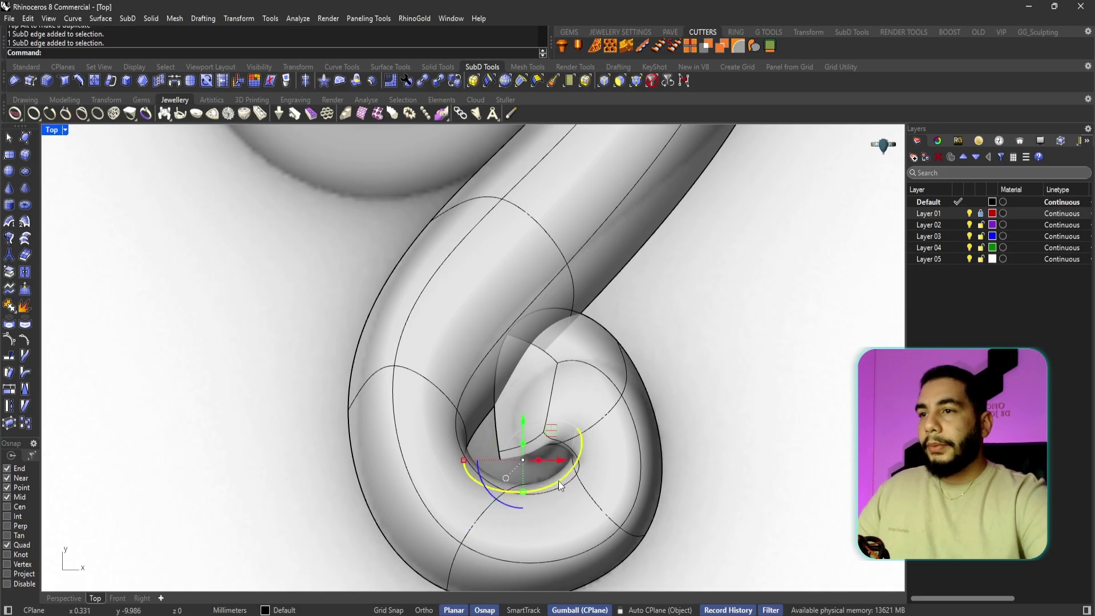
{"action": "key", "text": "Escape"}
{"action": "left_click", "coordinate": [552, 492], "text": "ctrl+shift"}
{"action": "left_click", "coordinate": [482, 482], "text": "ctrl+shift"}
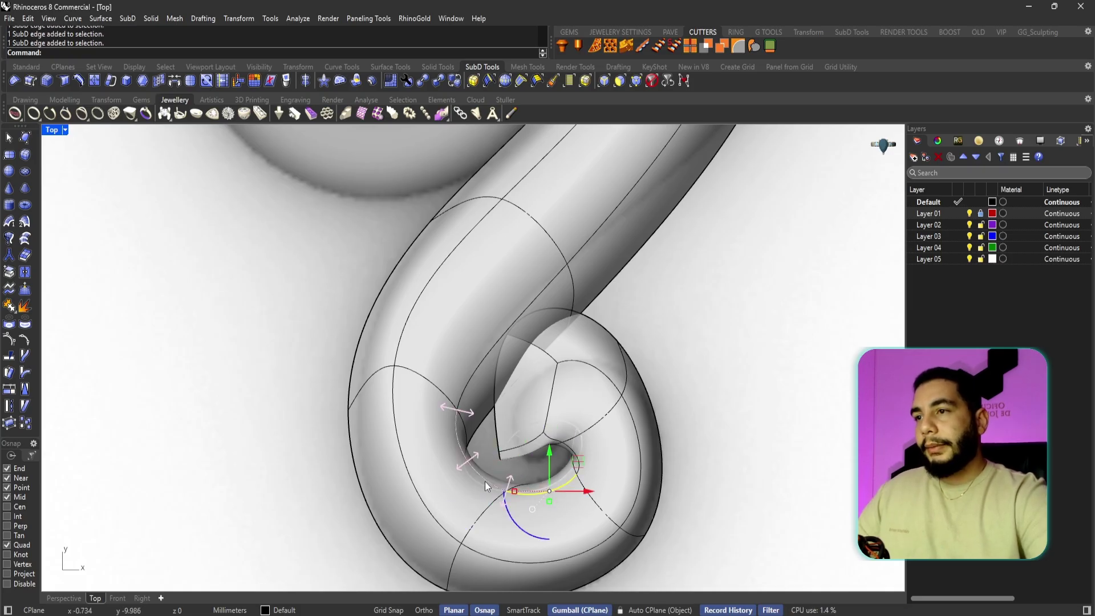
{"action": "left_click_drag", "start_coordinate": [546, 435], "coordinate": [515, 473]}
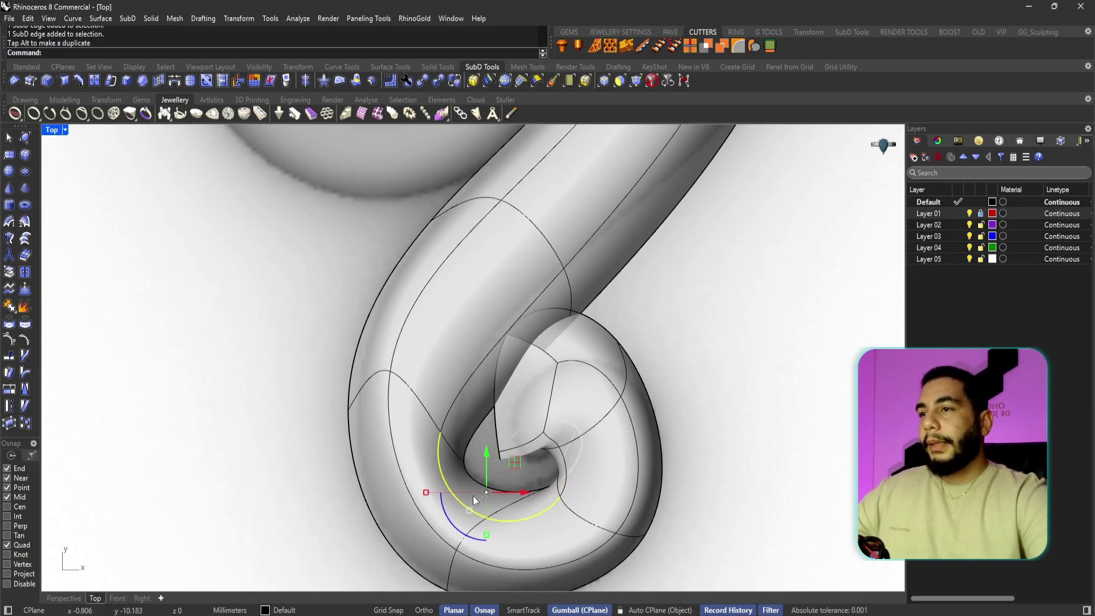
{"action": "key", "text": "Escape"}
- Shift the lengthwise edge at the curl's lower left outward and nudge the adjacent outline vertex slightly inward
{"action": "left_click", "coordinate": [423, 522], "text": "ctrl+shift"}
{"action": "left_click_drag", "start_coordinate": [432, 444], "coordinate": [411, 450]}
{"action": "key", "text": "Escape"}
{"action": "left_click", "coordinate": [347, 409], "text": "ctrl+shift"}
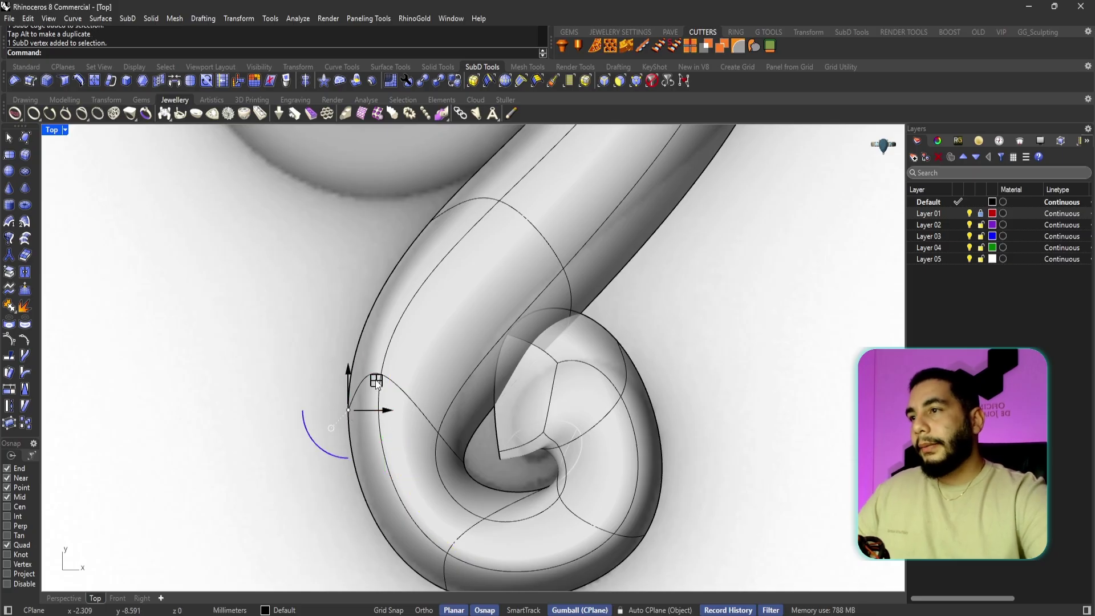
{"action": "left_click_drag", "start_coordinate": [374, 381], "coordinate": [382, 381]}
{"action": "key", "text": "Escape"}
{"action": "right_click_drag", "start_coordinate": [498, 458], "coordinate": [500, 414]}
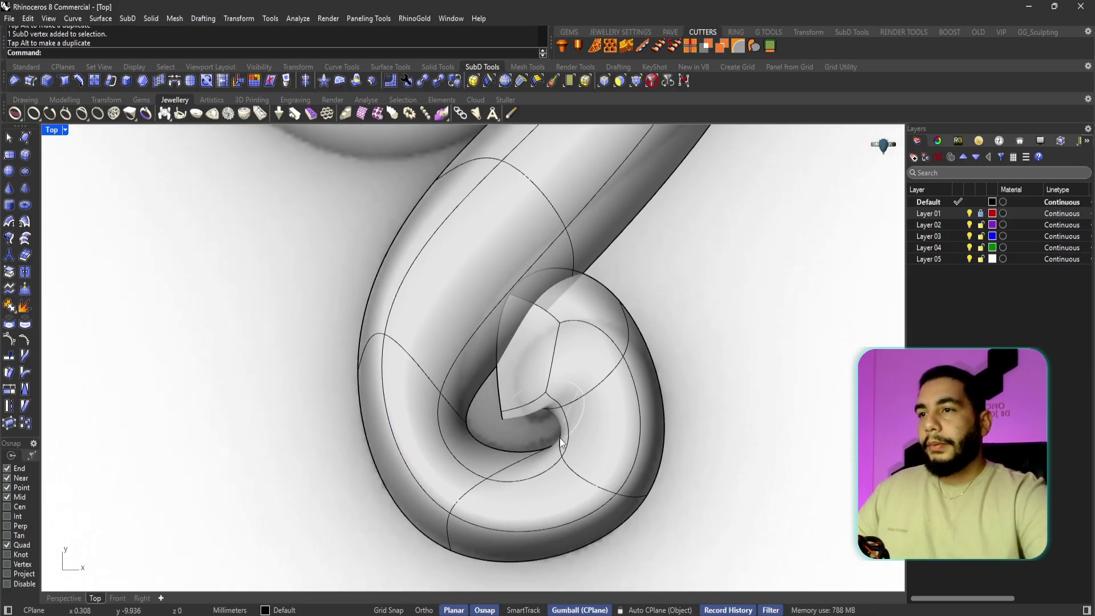
- Move the inner lengthwise edges beside the curl's centre outward to the right to widen the opening near the tip
{"action": "left_click", "coordinate": [560, 409], "text": "ctrl+shift"}
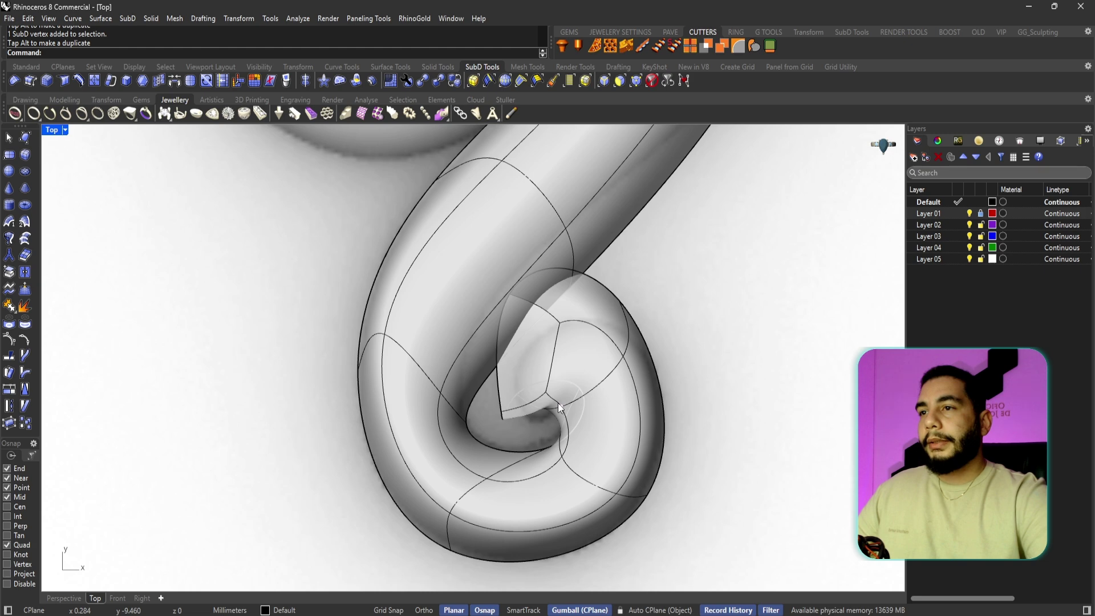
{"action": "left_click", "coordinate": [556, 402], "text": "ctrl+shift"}
{"action": "left_click", "coordinate": [568, 428], "text": "ctrl+shift"}
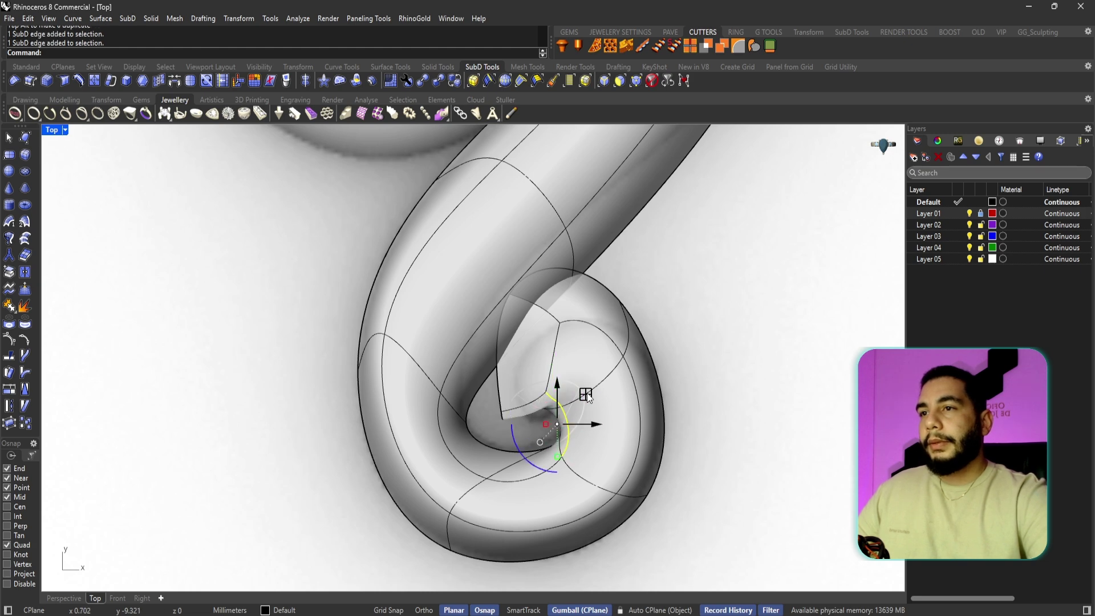
{"action": "left_click_drag", "start_coordinate": [586, 395], "coordinate": [579, 436]}
{"action": "key", "text": "Escape"}
{"action": "left_click", "coordinate": [550, 397], "text": "ctrl+shift"}
{"action": "key", "text": "Escape"}
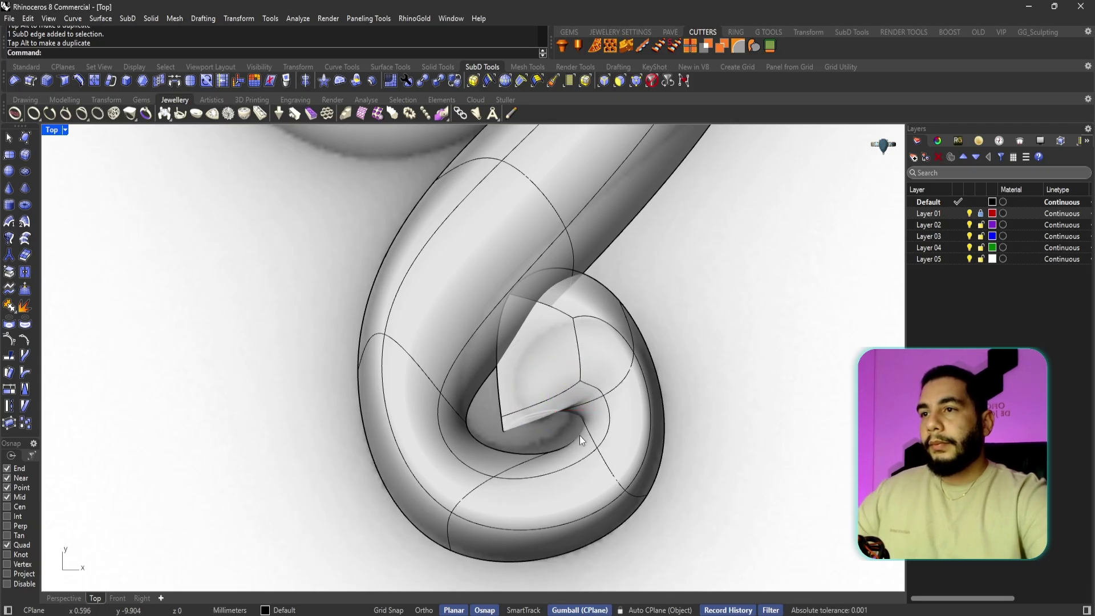
- Shift the two vertices on the right and lower right of the curl's inner outline to the left, smoothing the opening
{"action": "left_click", "coordinate": [580, 415], "text": "ctrl+shift"}
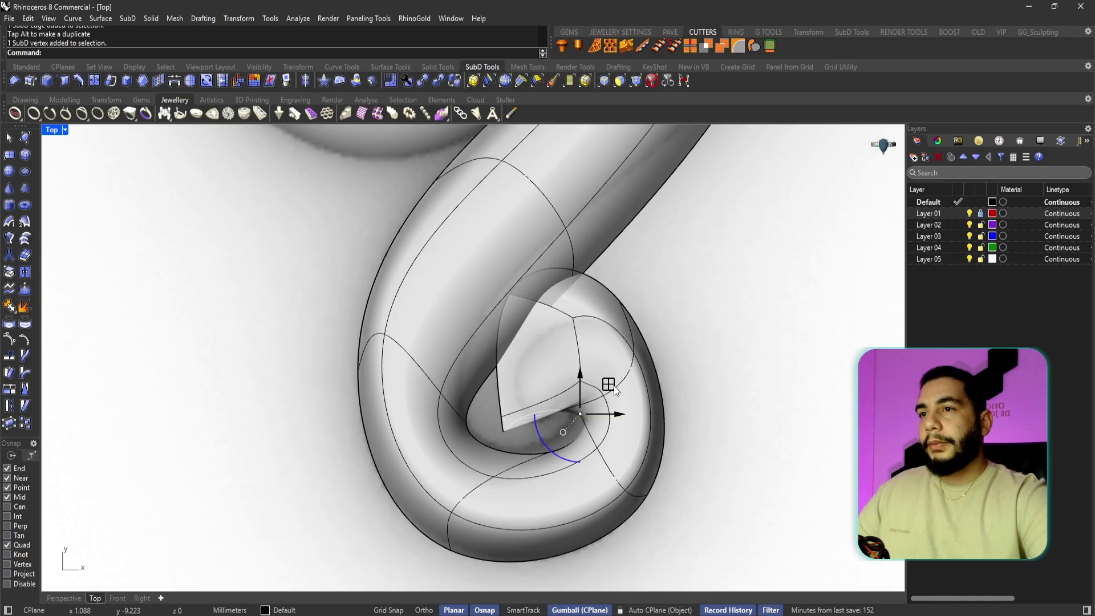
{"action": "left_click_drag", "start_coordinate": [613, 385], "coordinate": [599, 382]}
{"action": "key", "text": "Escape"}
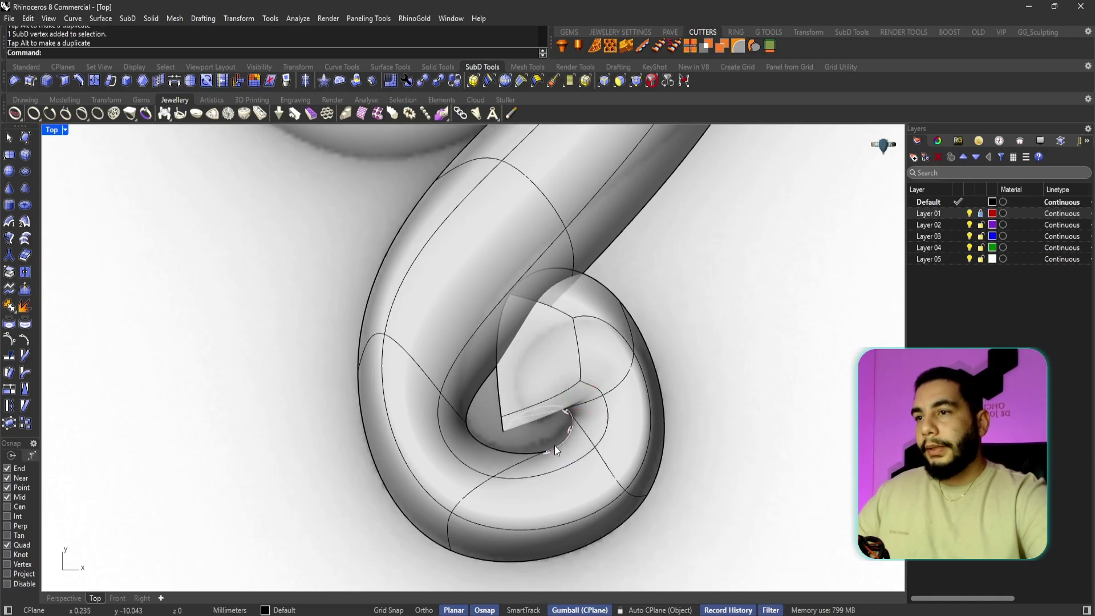
{"action": "left_click", "coordinate": [546, 448], "text": "ctrl+shift"}
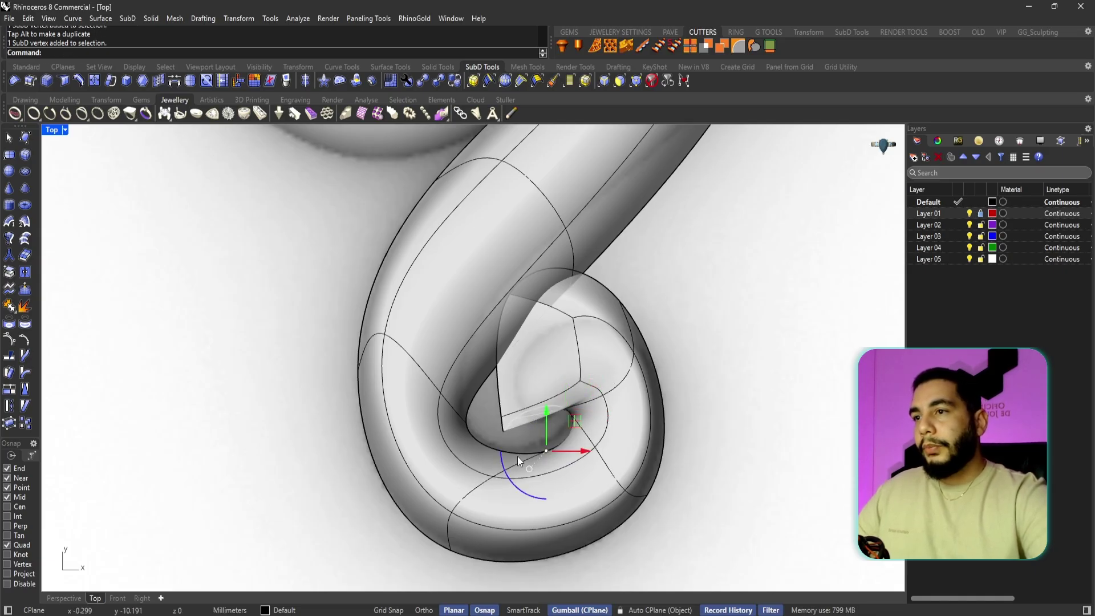
{"action": "left_click_drag", "start_coordinate": [573, 423], "coordinate": [546, 429]}
{"action": "key", "text": "Escape"}
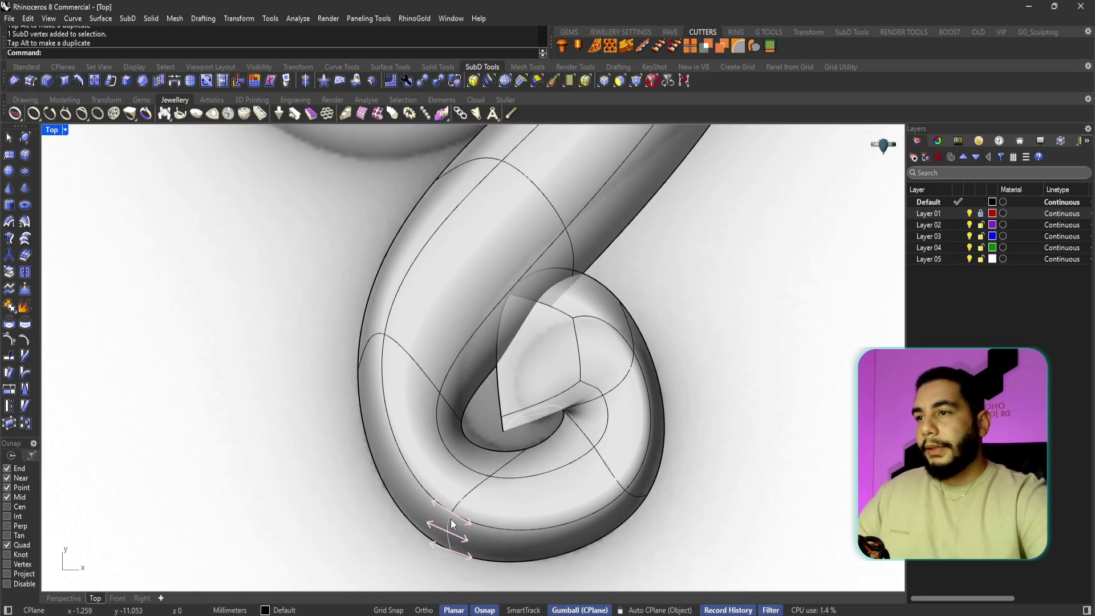
- Nudge the lengthwise edge vertex at the curl's lower left slightly down and right
{"action": "left_click", "coordinate": [452, 512], "text": "ctrl+shift"}
{"action": "mouse_move", "coordinate": [478, 484]}
{"action": "left_mouse_down"}
{"action": "mouse_move", "coordinate": [498, 496]}
{"action": "mouse_move", "coordinate": [486, 493]}
{"action": "left_mouse_up"}
{"action": "key", "text": "Escape"}
- Raise the left vertex of the curl's inner opening slightly and nudge its bottom vertex slightly down and left
{"action": "left_click", "coordinate": [463, 421], "text": "ctrl+shift"}
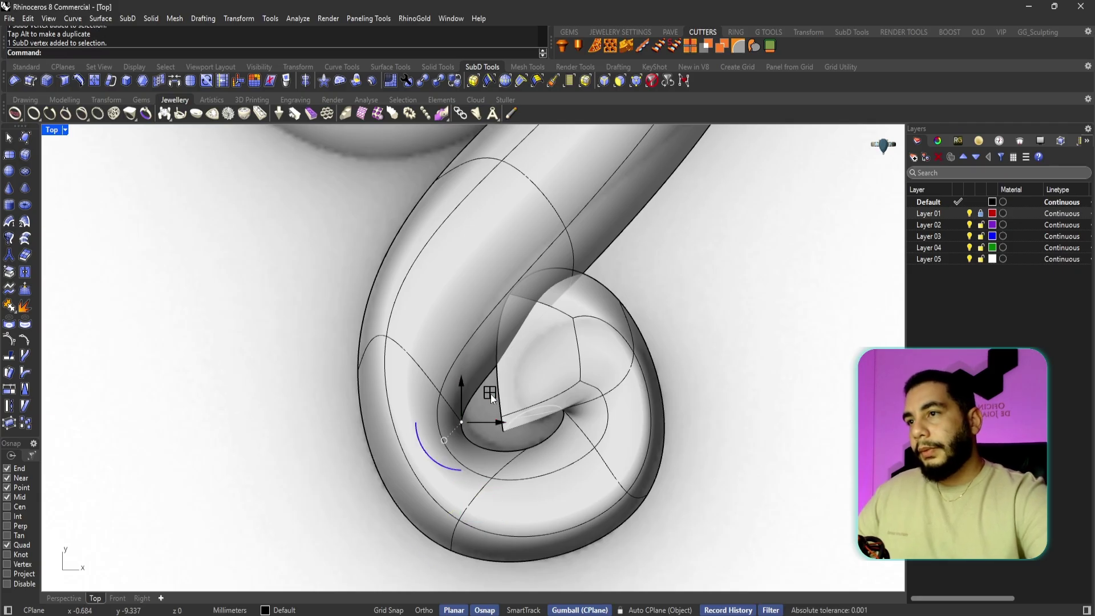
{"action": "left_click_drag", "start_coordinate": [488, 391], "coordinate": [492, 379]}
{"action": "key", "text": "Escape"}
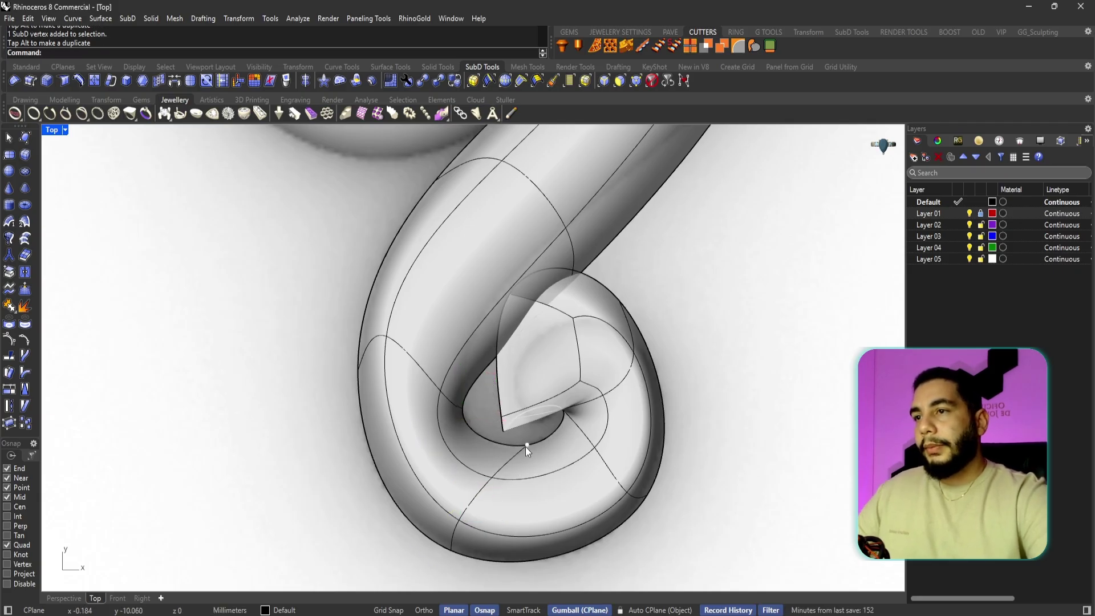
{"action": "left_click", "coordinate": [526, 446], "text": "ctrl+shift"}
{"action": "left_click_drag", "start_coordinate": [552, 426], "coordinate": [546, 430]}
{"action": "key", "text": "Escape"}
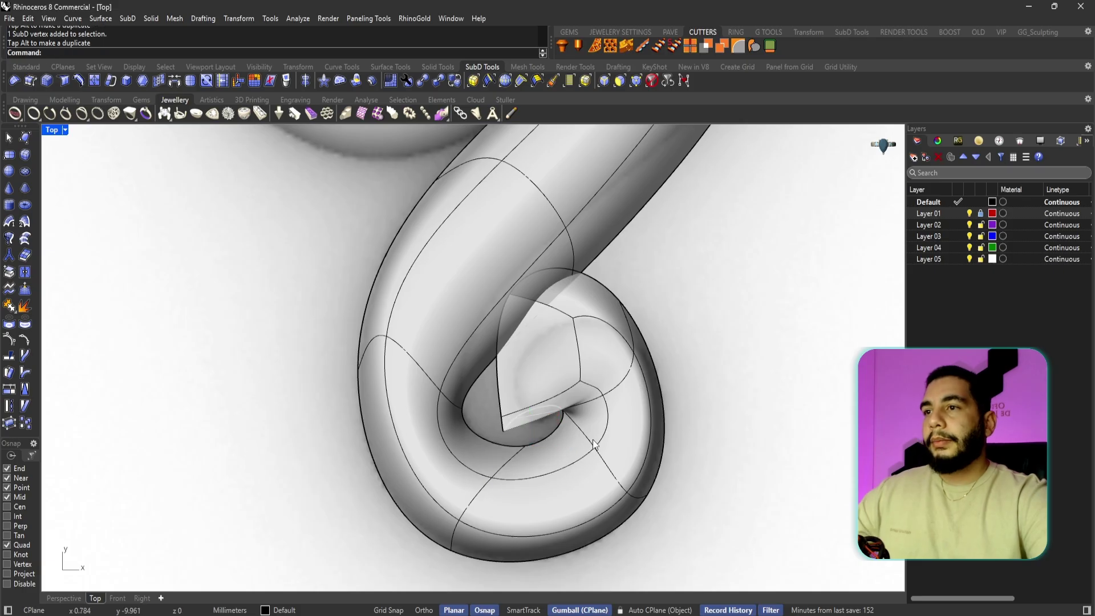
- Move the lower-left corner of the tentacle's open tip up and slightly right, towards the curl's centre
{"action": "scroll", "coordinate": [580, 266], "scroll_direction": "up", "scroll_amount": 2}
{"action": "scroll", "coordinate": [509, 459], "scroll_direction": "up", "scroll_amount": 1}
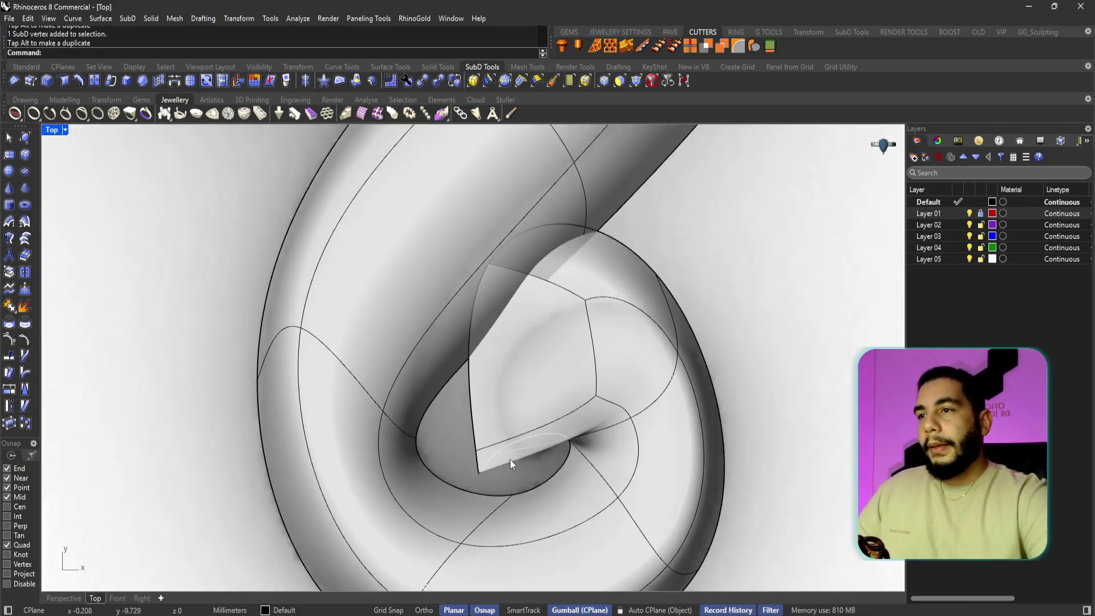
{"action": "left_click", "coordinate": [477, 447]}
{"action": "left_click_drag", "start_coordinate": [497, 422], "coordinate": [523, 343]}
{"action": "key", "text": "Escape"}
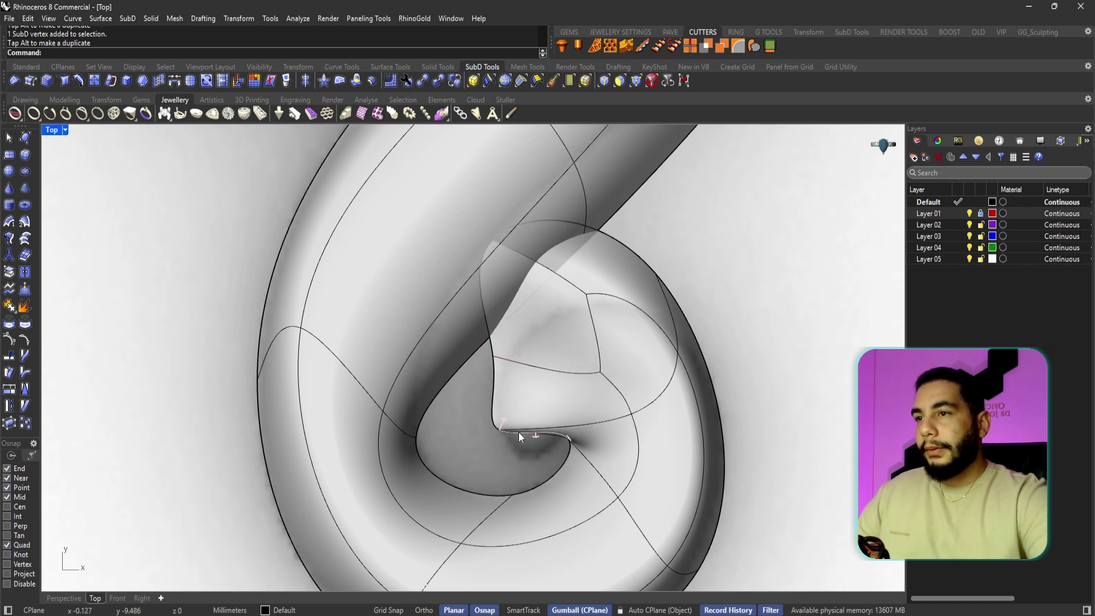
- Pull the lower inner corner vertex of the curl's end down and right, and shift the vertex above it downward
{"action": "left_click", "coordinate": [497, 429]}
{"action": "left_click_drag", "start_coordinate": [526, 410], "coordinate": [543, 437]}
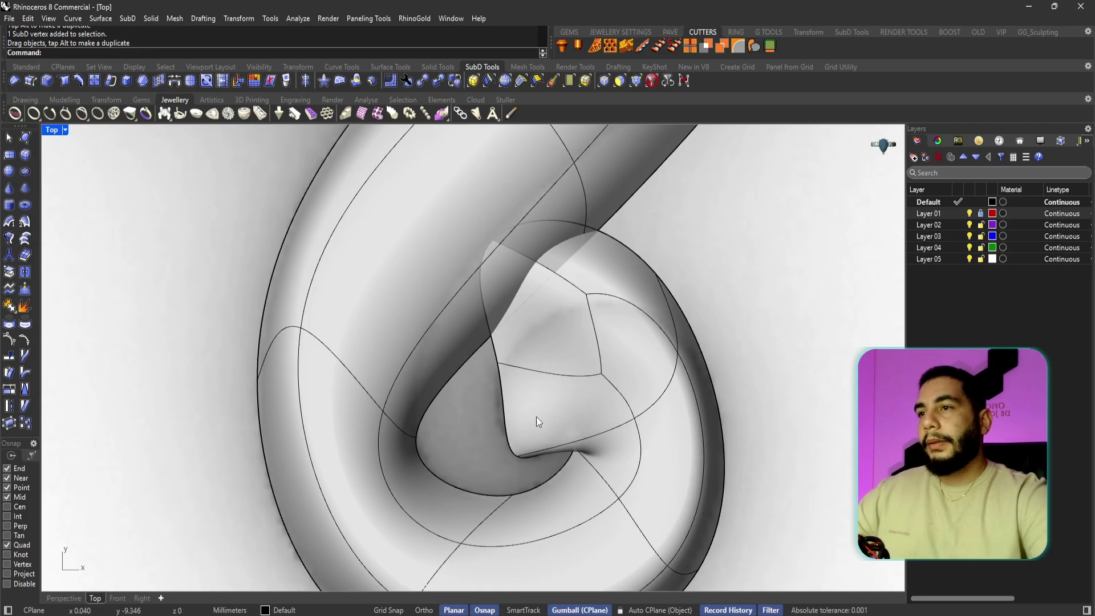
{"action": "left_click", "coordinate": [496, 363]}
{"action": "left_click_drag", "start_coordinate": [517, 350], "coordinate": [522, 332]}
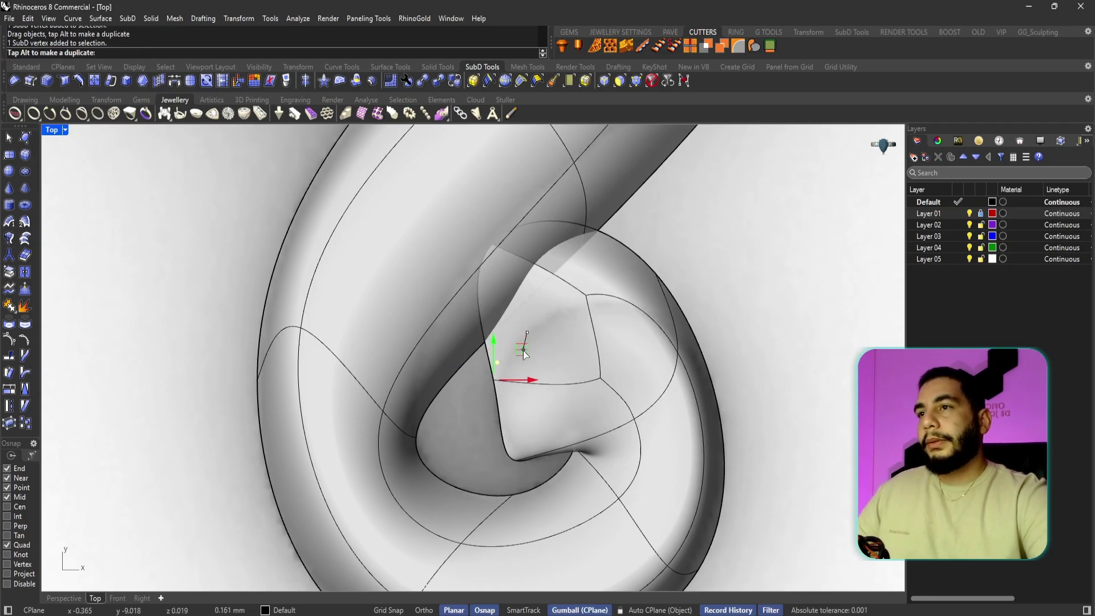
{"action": "key", "text": "Escape"}
- Move the curl end's top vertex down and right, clear of the stem, and nudge the inner-edge vertex below it up and left
{"action": "left_click", "coordinate": [493, 246]}
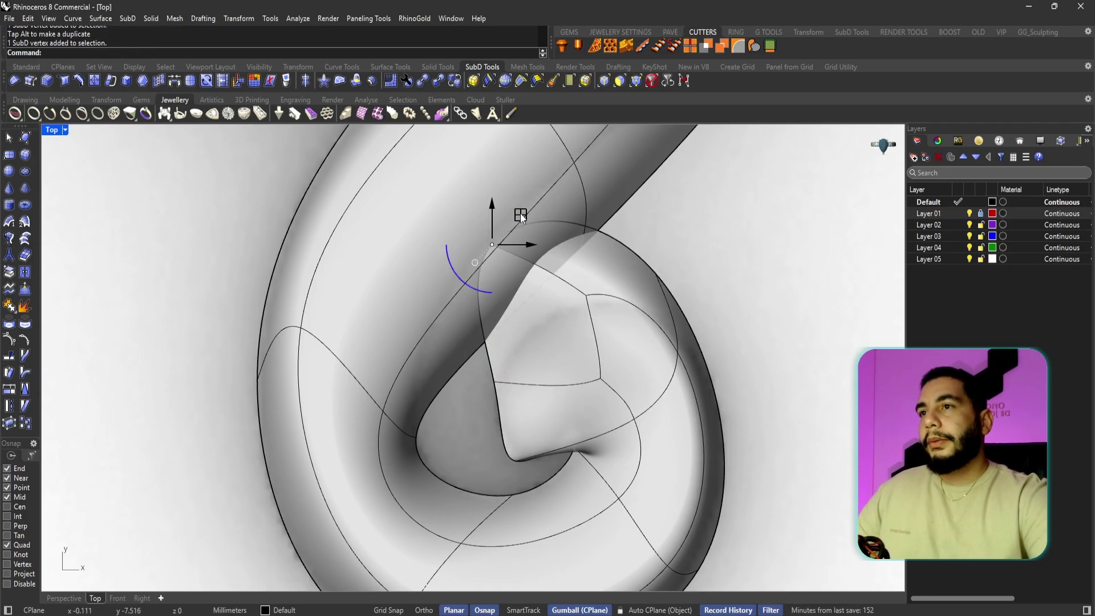
{"action": "left_click_drag", "start_coordinate": [519, 214], "coordinate": [561, 297]}
{"action": "key", "text": "Escape"}
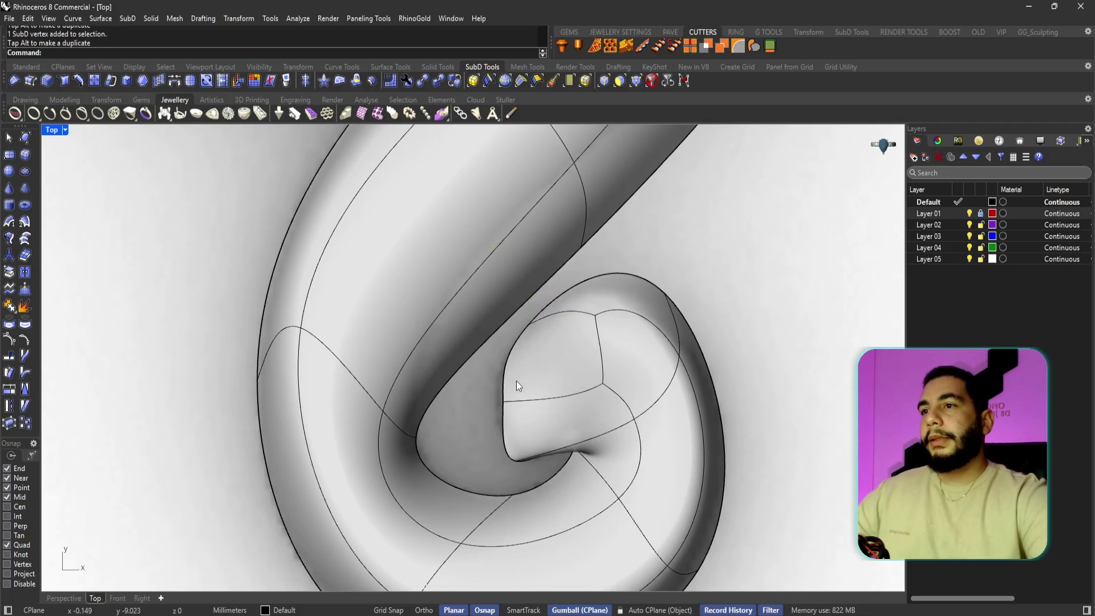
{"action": "left_click", "coordinate": [504, 403]}
{"action": "left_click_drag", "start_coordinate": [531, 373], "coordinate": [524, 365]}
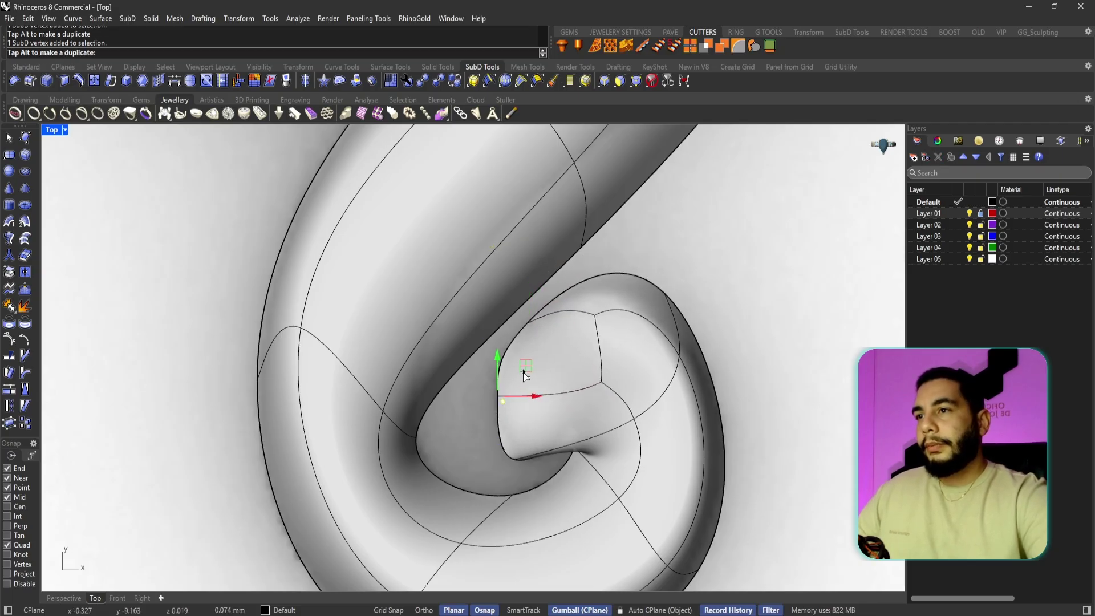
{"action": "key", "text": "Escape"}
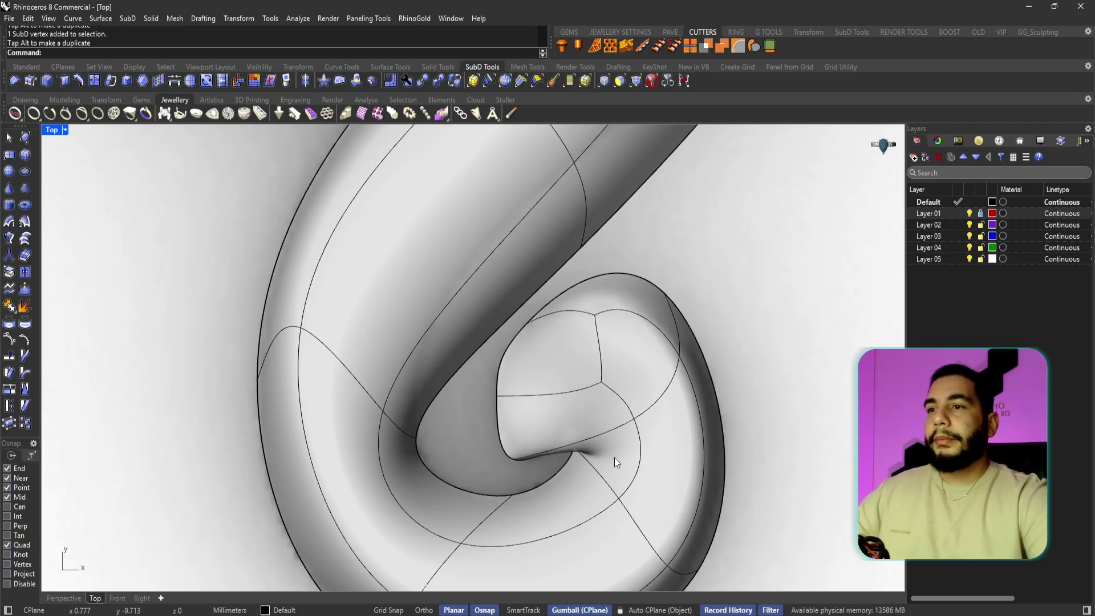
- Try to open up the curl's hollow by repositioning its inner tip and lower-edge vertices, and undo the moves
{"action": "left_click", "coordinate": [573, 448]}
{"action": "mouse_move", "coordinate": [604, 419]}
{"action": "left_mouse_down"}
{"action": "mouse_move", "coordinate": [569, 467]}
{"action": "mouse_move", "coordinate": [570, 444]}
{"action": "mouse_move", "coordinate": [612, 411]}
{"action": "left_mouse_up"}
{"action": "key", "text": "Escape"}
{"action": "left_click", "coordinate": [506, 470]}
{"action": "key", "text": "Escape"}
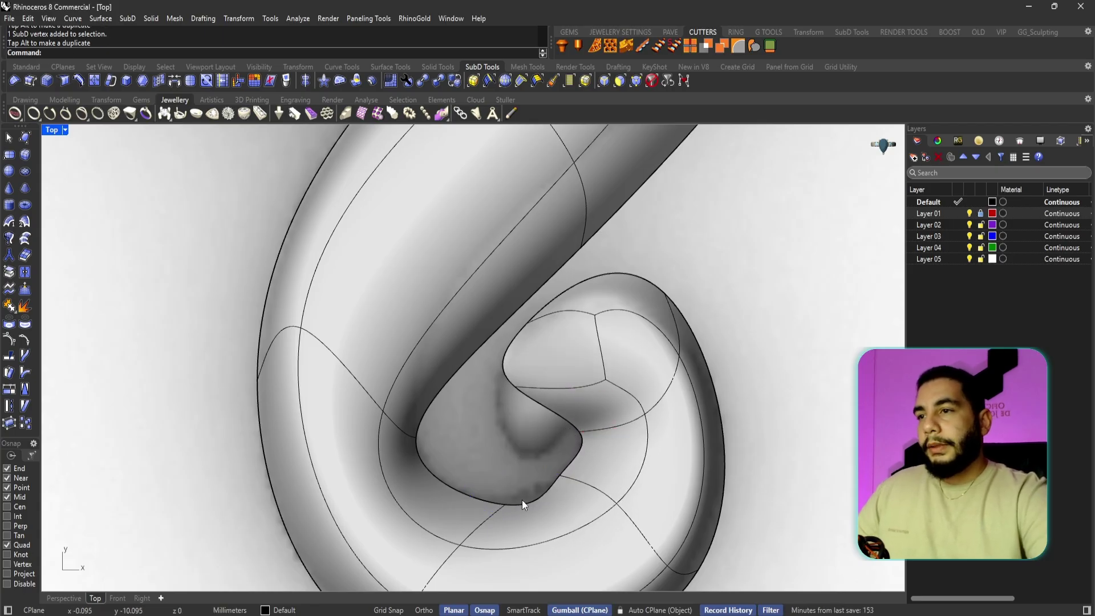
{"action": "left_click", "coordinate": [505, 504]}
{"action": "left_click_drag", "start_coordinate": [532, 478], "coordinate": [517, 472]}
{"action": "left_click", "coordinate": [552, 456]}
{"action": "key", "text": "ctrl+z"}
{"action": "key", "text": "ctrl+z"}
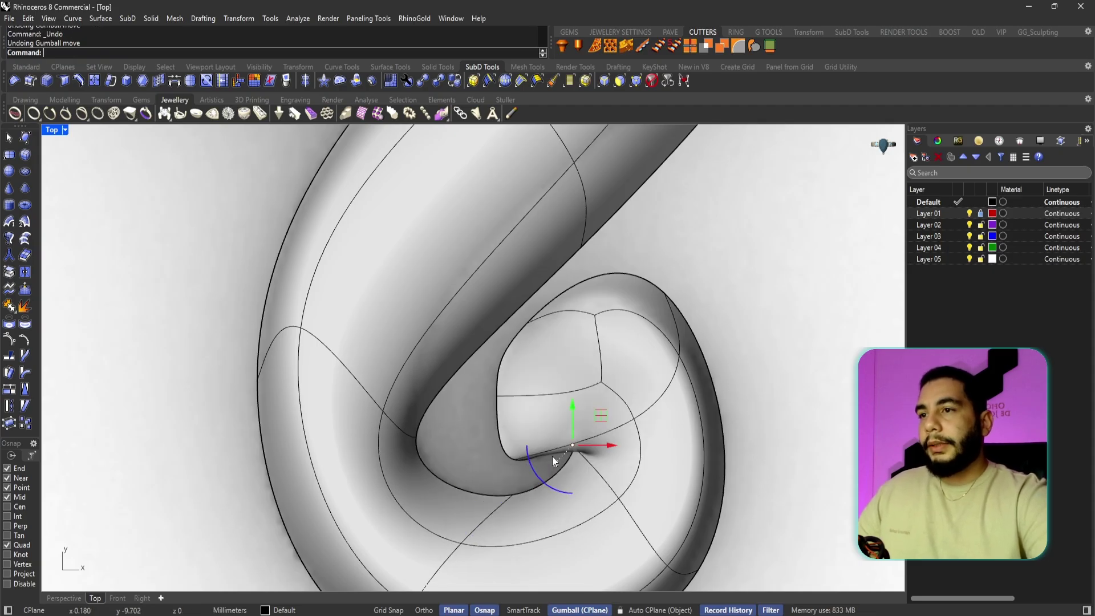
{"action": "key", "text": "Escape"}
- Reshape the hollow's lower edge by shifting its bottom vertex slightly left and pulling the inner tip vertex down and left
{"action": "right_click_drag", "start_coordinate": [694, 521], "coordinate": [659, 450]}
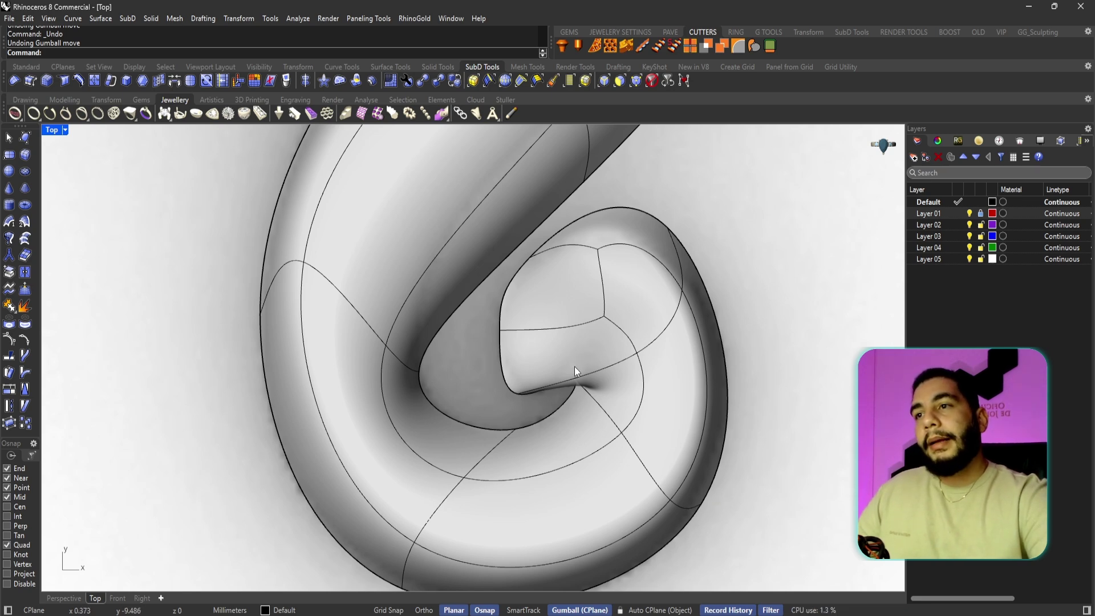
{"action": "left_click", "coordinate": [514, 430], "text": "ctrl+shift"}
{"action": "left_click_drag", "start_coordinate": [530, 406], "coordinate": [501, 408]}
{"action": "key", "text": "Escape"}
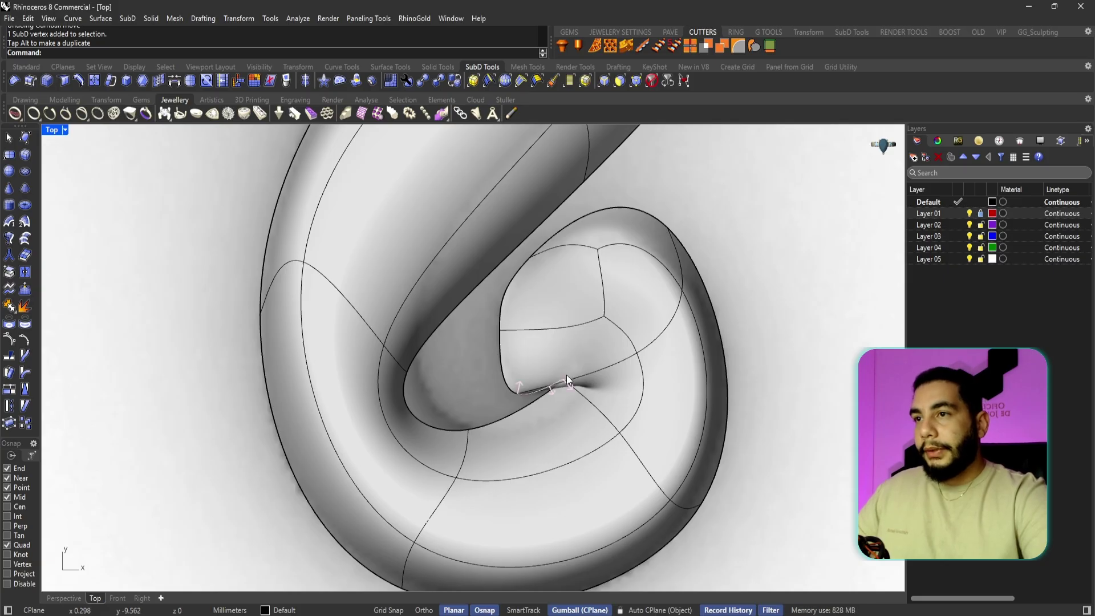
{"action": "left_click", "coordinate": [562, 381], "text": "ctrl+shift"}
{"action": "left_click_drag", "start_coordinate": [586, 355], "coordinate": [570, 403]}
{"action": "key", "text": "Escape"}
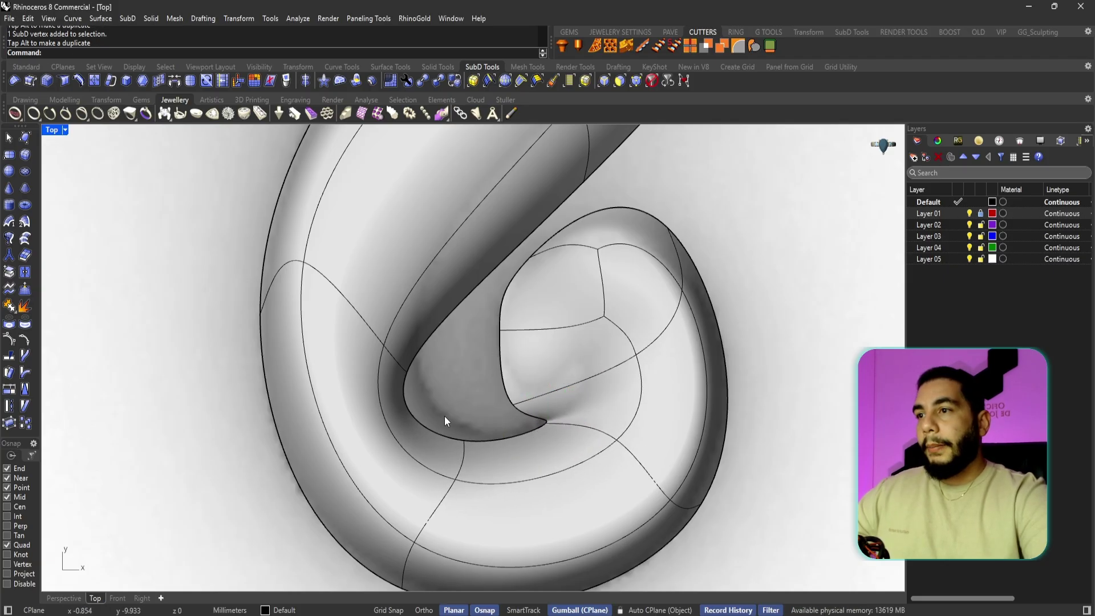
{"action": "left_click", "coordinate": [464, 440], "text": "ctrl+shift"}
{"action": "left_click_drag", "start_coordinate": [484, 413], "coordinate": [521, 409]}
{"action": "key", "text": "Escape"}
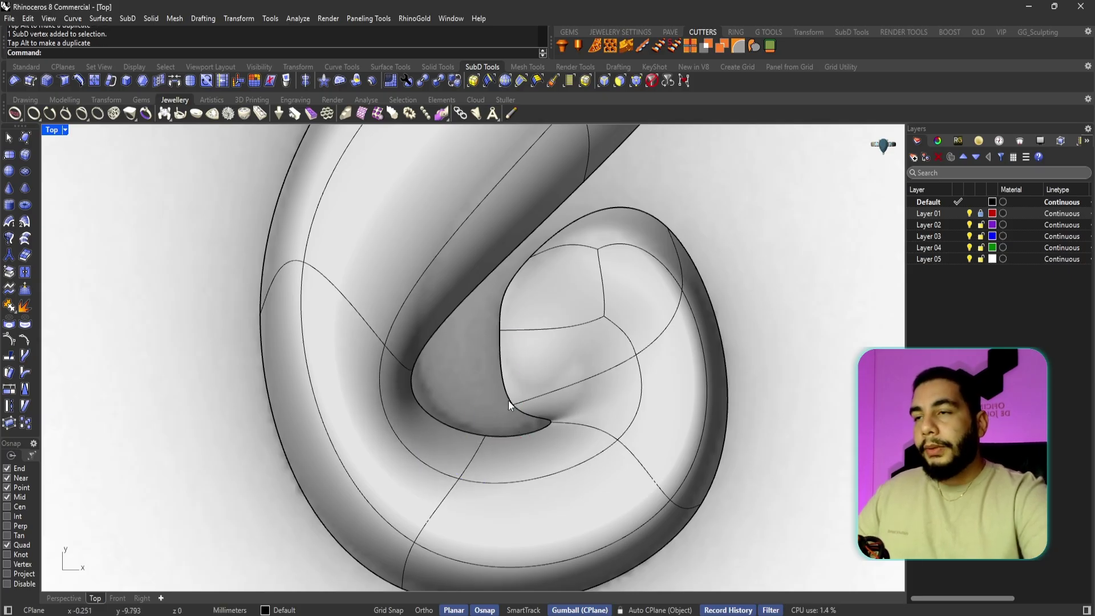
- Move the curl end's inner corner vertex about 0.73 mm up and right, and nudge the hollow's left-edge vertex slightly up
{"action": "left_click", "coordinate": [512, 402], "text": "ctrl+shift"}
{"action": "left_click_drag", "start_coordinate": [536, 377], "coordinate": [602, 328]}
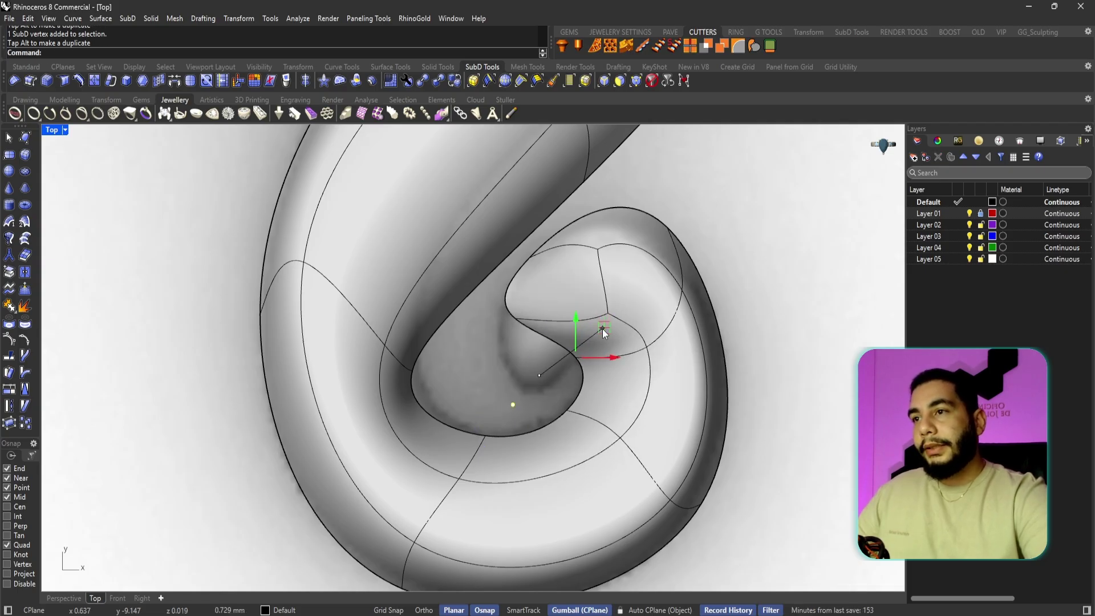
{"action": "key", "text": "Escape"}
{"action": "left_click", "coordinate": [413, 370], "text": "ctrl+shift"}
{"action": "left_click_drag", "start_coordinate": [439, 340], "coordinate": [445, 334]}
{"action": "key", "text": "Escape"}
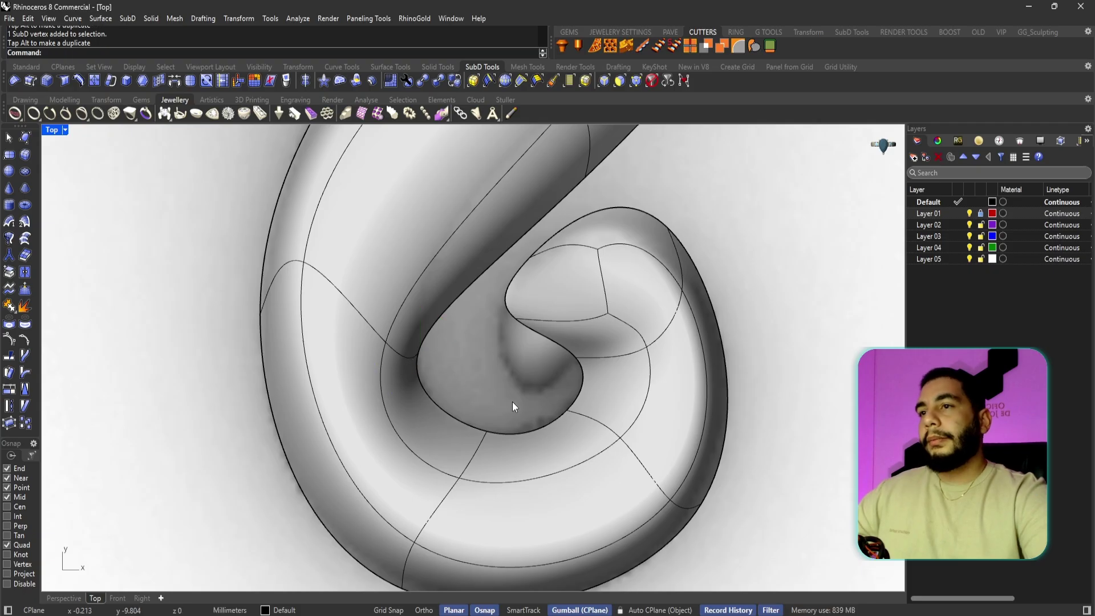
- Pull the curl end's inner-edge vertex down to round its tip, and nudge the neighbouring vertex in the fold slightly down
{"action": "left_click", "coordinate": [517, 319], "text": "ctrl+shift"}
{"action": "left_click_drag", "start_coordinate": [543, 300], "coordinate": [552, 361]}
{"action": "scroll", "coordinate": [571, 401], "scroll_direction": "up", "scroll_amount": 2}
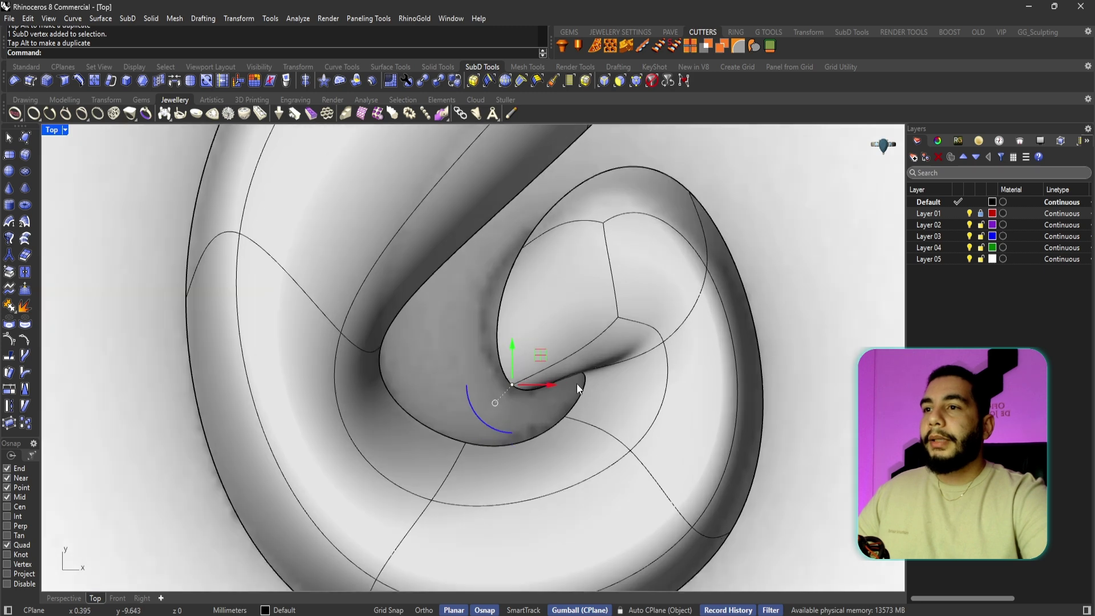
{"action": "key", "text": "Escape"}
{"action": "left_click", "coordinate": [577, 371], "text": "ctrl+shift"}
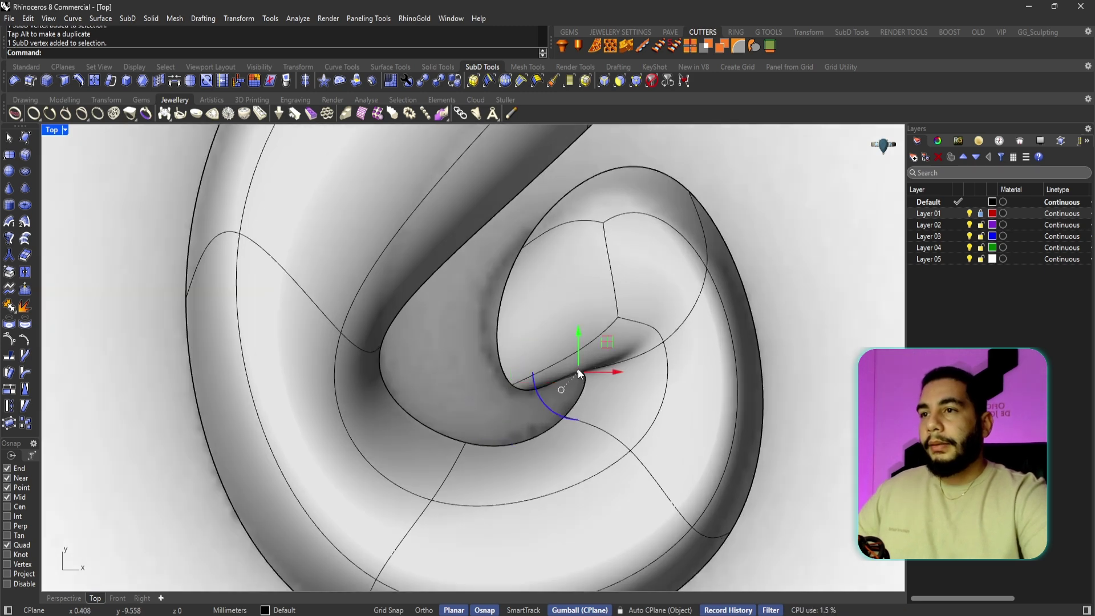
{"action": "left_click_drag", "start_coordinate": [604, 344], "coordinate": [606, 353]}
{"action": "key", "text": "Escape"}
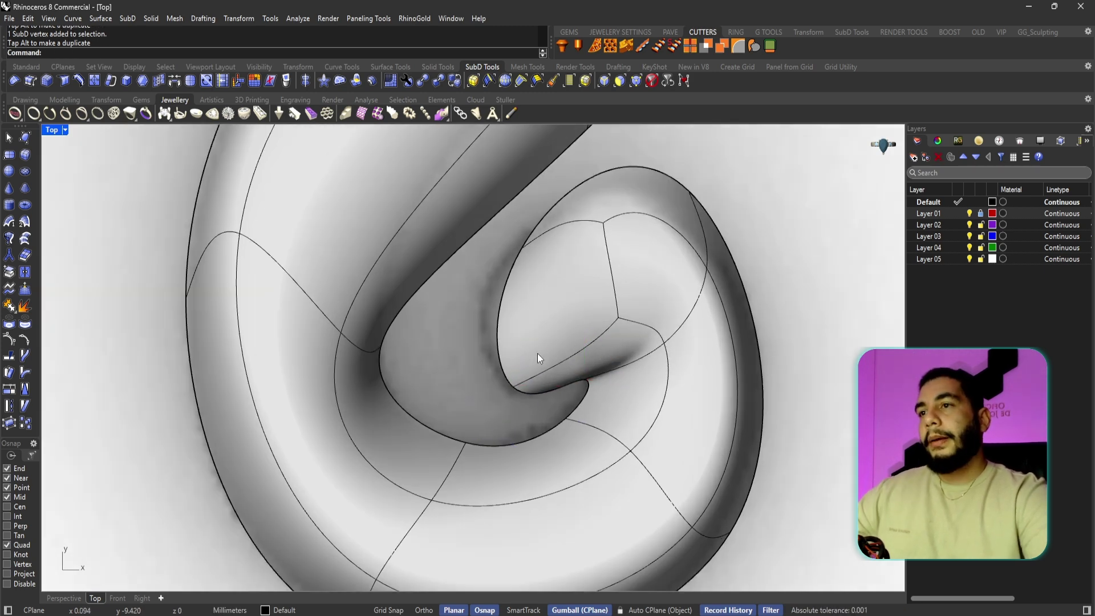
- Shift the curl end's central surface vertex up and left, and pull its upper-left outline vertex outward toward the stem
{"action": "left_click", "coordinate": [618, 317], "text": "ctrl+shift"}
{"action": "left_click_drag", "start_coordinate": [642, 291], "coordinate": [610, 280]}
{"action": "key", "text": "Escape"}
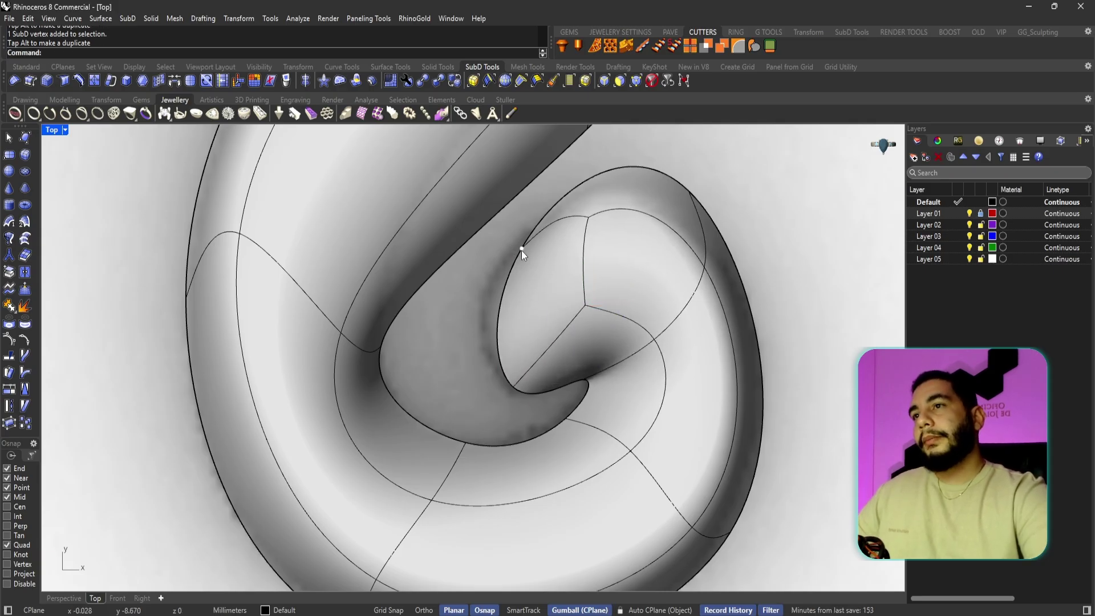
{"action": "left_click", "coordinate": [522, 249], "text": "ctrl+shift"}
{"action": "left_click_drag", "start_coordinate": [546, 221], "coordinate": [528, 230]}
{"action": "key", "text": "Escape"}
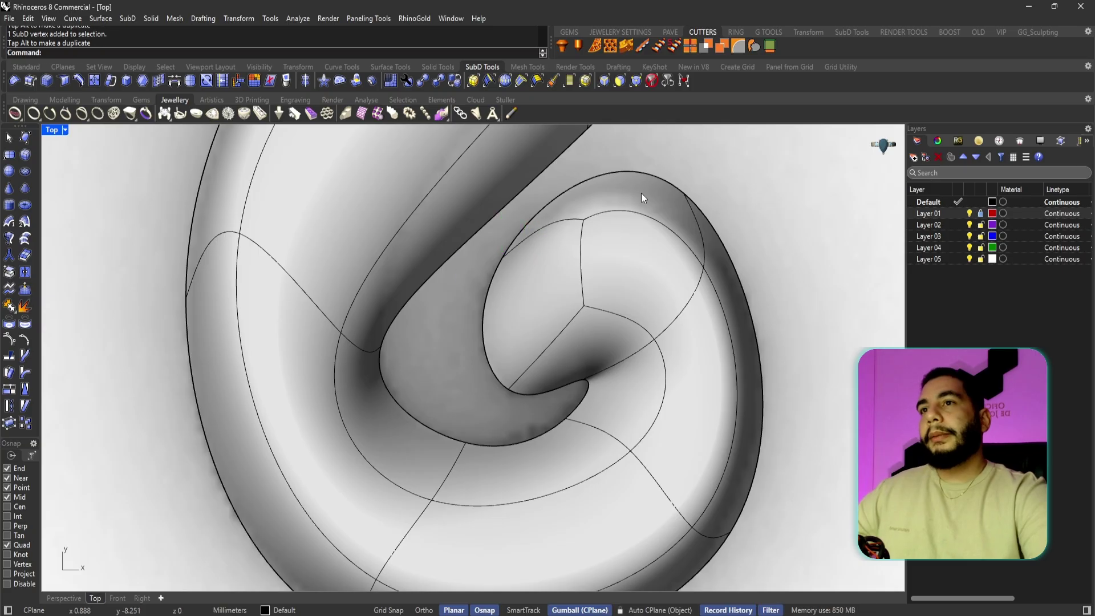
- Move the outline vertex at the curl's upper right inward, down and left, to tighten the outer contour
{"action": "left_click", "coordinate": [682, 193], "text": "ctrl+shift"}
{"action": "left_click_drag", "start_coordinate": [707, 168], "coordinate": [667, 212]}
{"action": "key", "text": "Escape"}
{"action": "left_click", "coordinate": [625, 216], "text": "ctrl+shift"}
{"action": "right_click_drag", "start_coordinate": [700, 319], "coordinate": [664, 262]}
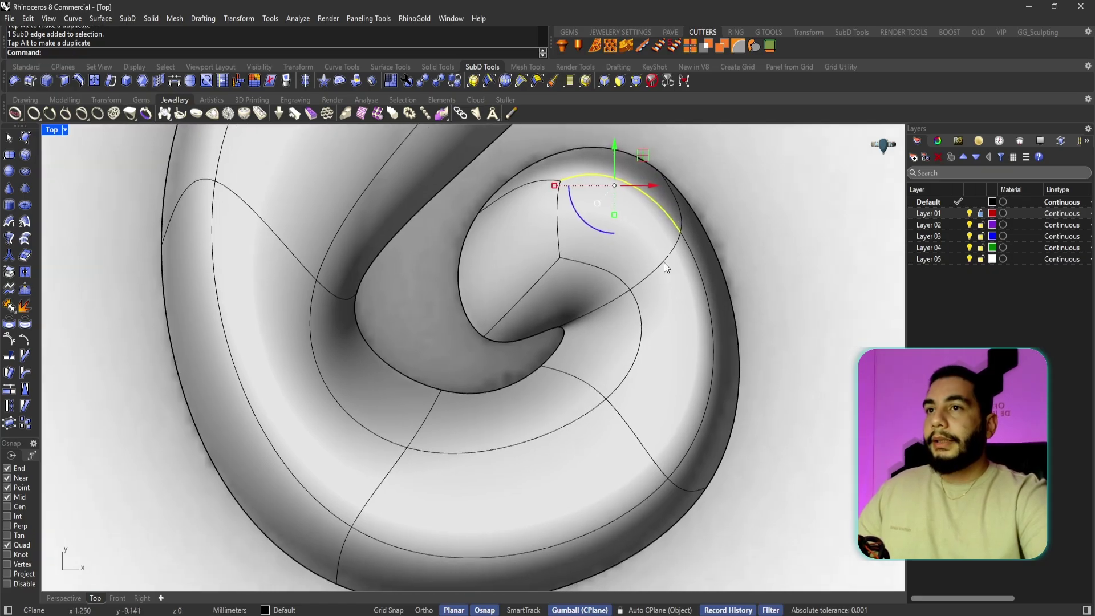
{"action": "key", "text": "Escape"}
- Refine the curl's upper-right surface by moving the ridge vertex up and right and the inner ridge vertex upward
{"action": "left_click", "coordinate": [684, 225]}
{"action": "left_click_drag", "start_coordinate": [684, 225], "coordinate": [698, 203]}
{"action": "left_click", "coordinate": [629, 290]}
{"action": "left_click_drag", "start_coordinate": [637, 280], "coordinate": [629, 259]}
{"action": "key", "text": "Escape"}
{"action": "scroll", "coordinate": [629, 340], "scroll_direction": "down", "scroll_amount": 6}
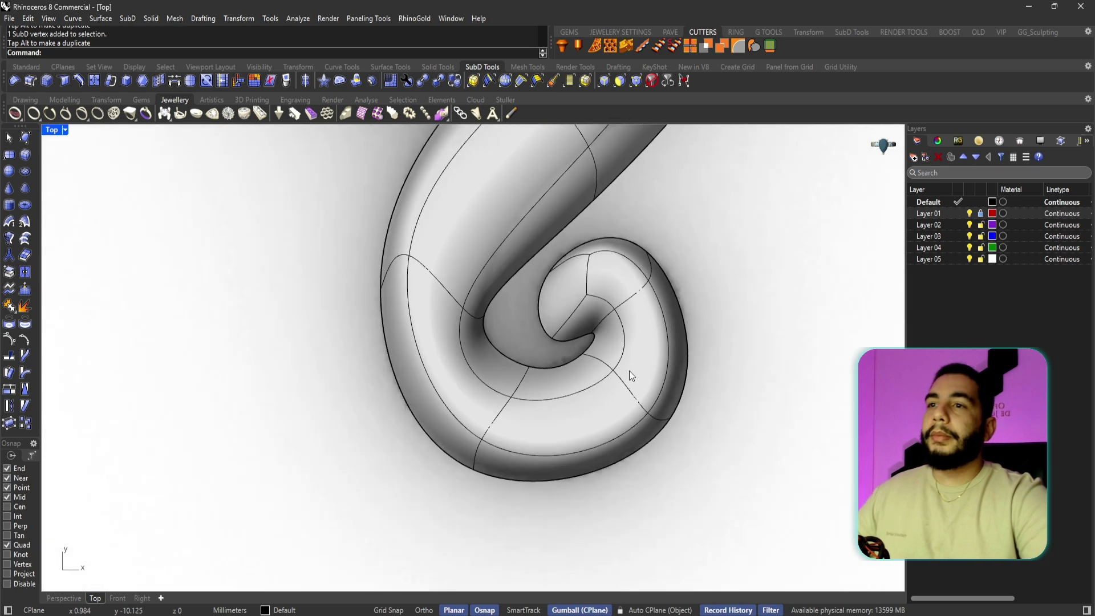
- Shift the ridge vertex at the curl's lower-right bend to the right, toward the outer contour
{"action": "scroll", "coordinate": [644, 410], "scroll_direction": "up", "scroll_amount": 3}
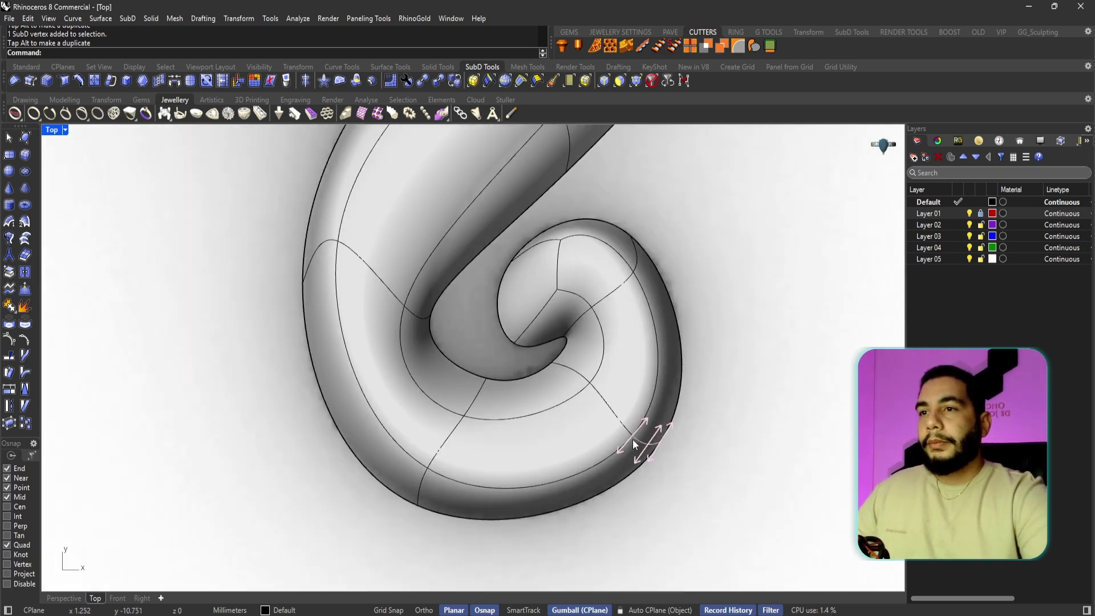
{"action": "left_click", "coordinate": [633, 434]}
{"action": "left_click_drag", "start_coordinate": [655, 411], "coordinate": [685, 405]}
{"action": "left_click", "coordinate": [668, 451]}
{"action": "left_click", "coordinate": [661, 443]}
{"action": "left_click", "coordinate": [691, 383]}
{"action": "scroll", "coordinate": [662, 304], "scroll_direction": "down", "scroll_amount": 4}
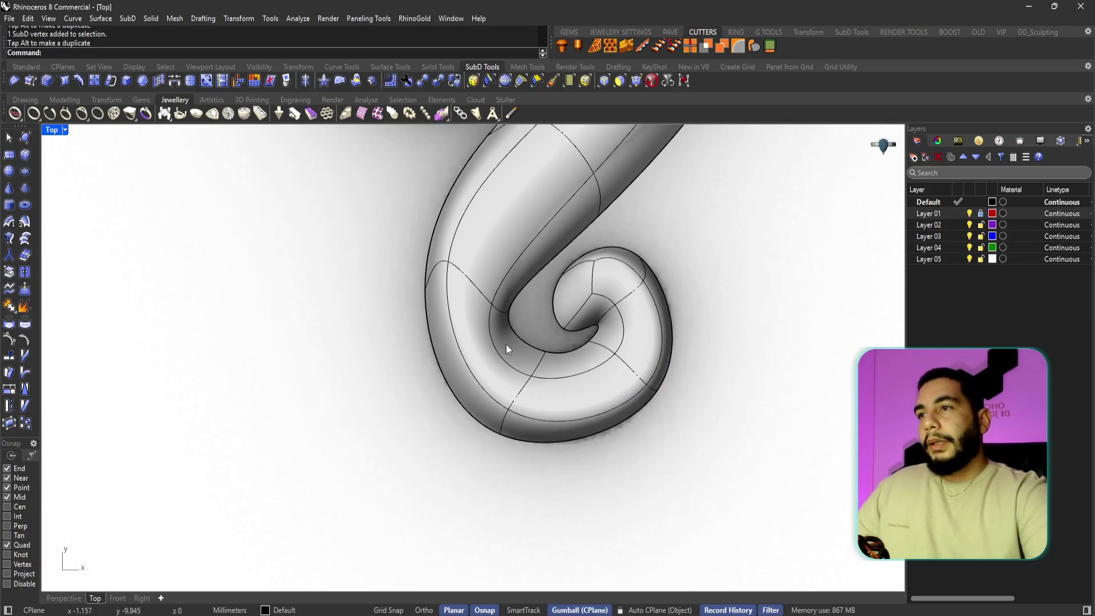
- Adjust the cross-section edge on the stem's left side above the curl to follow the reference contour
{"action": "right_click_drag", "start_coordinate": [505, 344], "coordinate": [484, 407]}
{"action": "scroll", "coordinate": [484, 407], "scroll_direction": "down", "scroll_amount": 2}
{"action": "scroll", "coordinate": [450, 280], "scroll_direction": "up", "scroll_amount": 3}
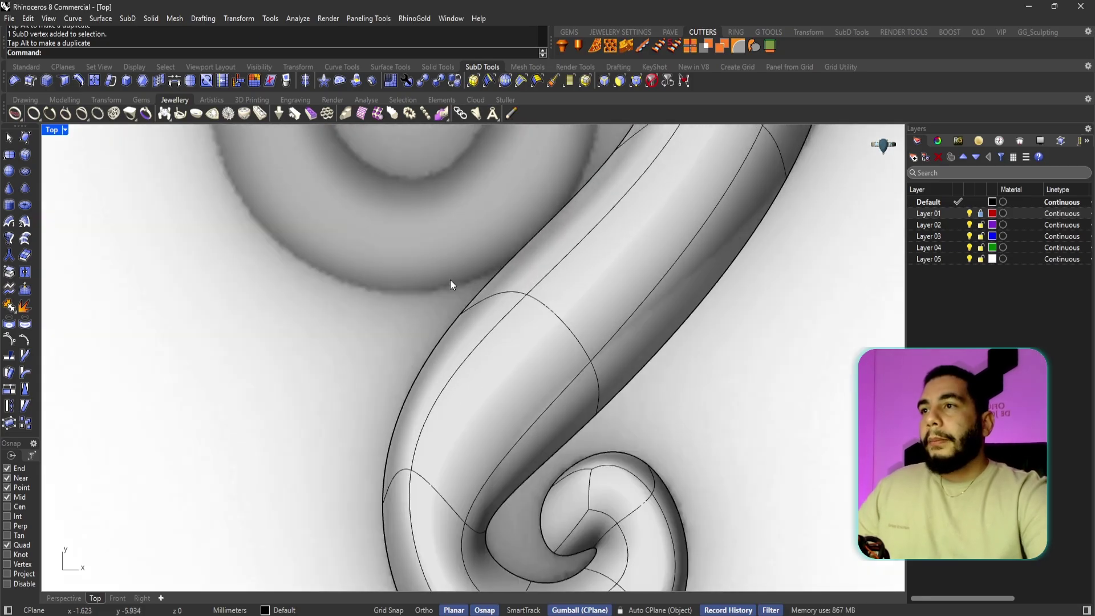
{"action": "left_click", "coordinate": [462, 312]}
{"action": "left_click_drag", "start_coordinate": [570, 210], "coordinate": [570, 217]}
{"action": "left_click", "coordinate": [566, 261]}
{"action": "scroll", "coordinate": [571, 261], "scroll_direction": "down", "scroll_amount": 4}
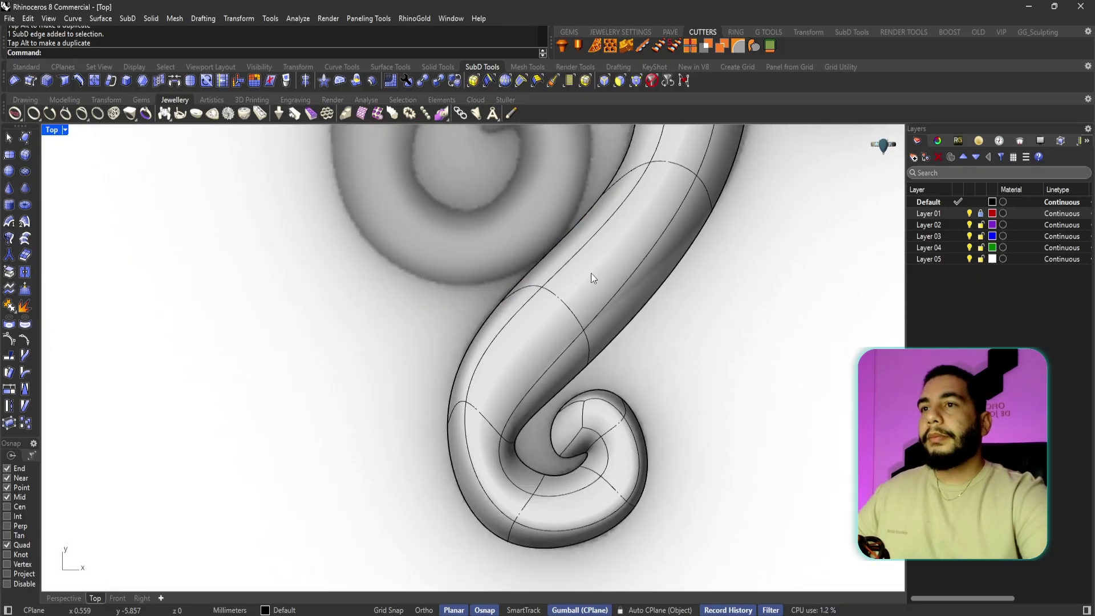
- Shift the cross-section edge on the stem's right side above the curl up and left to slim the stem
{"action": "right_click_drag", "start_coordinate": [615, 343], "coordinate": [584, 389]}
{"action": "scroll", "coordinate": [553, 405], "scroll_direction": "up", "scroll_amount": 2}
{"action": "left_click", "coordinate": [551, 408]}
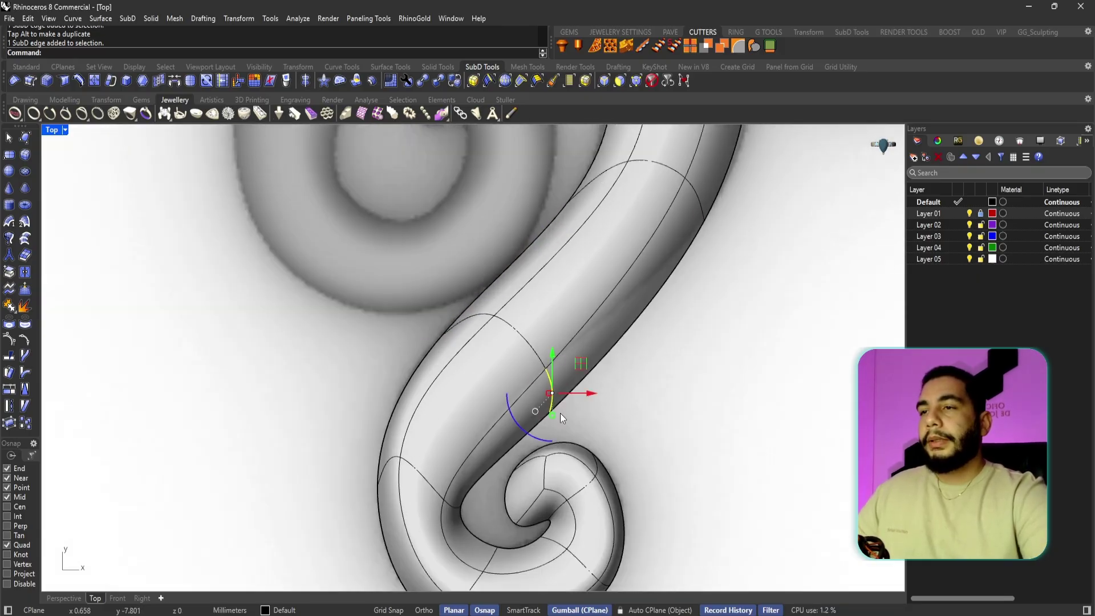
{"action": "left_click_drag", "start_coordinate": [580, 367], "coordinate": [570, 353]}
{"action": "mouse_move", "coordinate": [546, 329]}
{"action": "left_mouse_down"}
{"action": "mouse_move", "coordinate": [530, 312]}
{"action": "mouse_move", "coordinate": [541, 321]}
{"action": "left_mouse_up"}
{"action": "left_click", "coordinate": [601, 371]}
- Realign the cross-section loop at the stem's middle bend by moving its ridge and inner-side vertices down and left
{"action": "scroll", "coordinate": [627, 365], "scroll_direction": "down", "scroll_amount": 4}
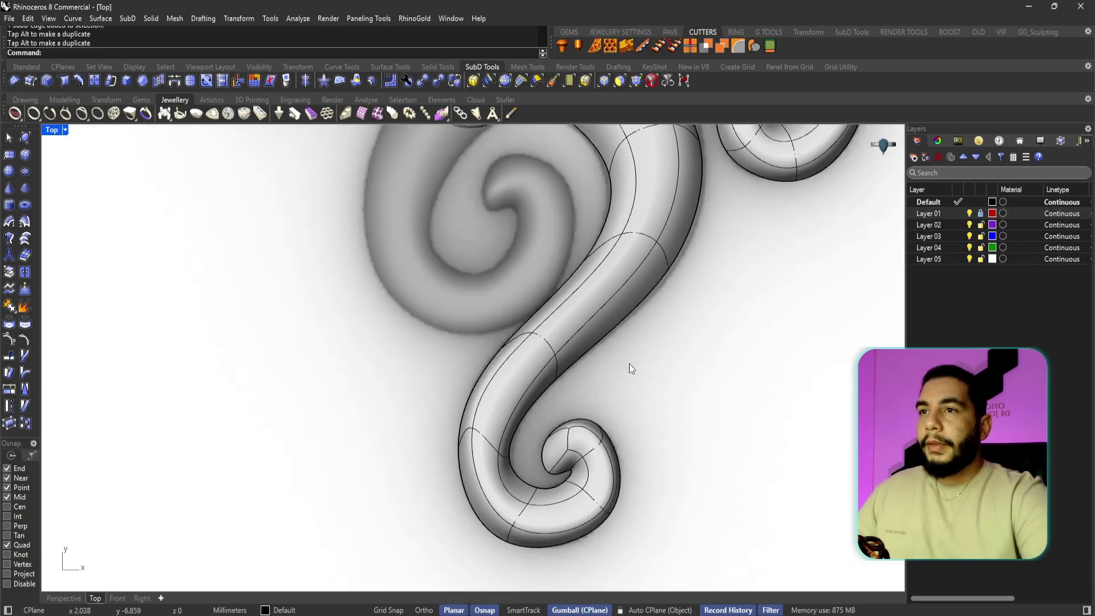
{"action": "right_click_drag", "start_coordinate": [629, 365], "coordinate": [603, 443]}
{"action": "scroll", "coordinate": [639, 354], "scroll_direction": "up", "scroll_amount": 2}
{"action": "left_click", "coordinate": [589, 377]}
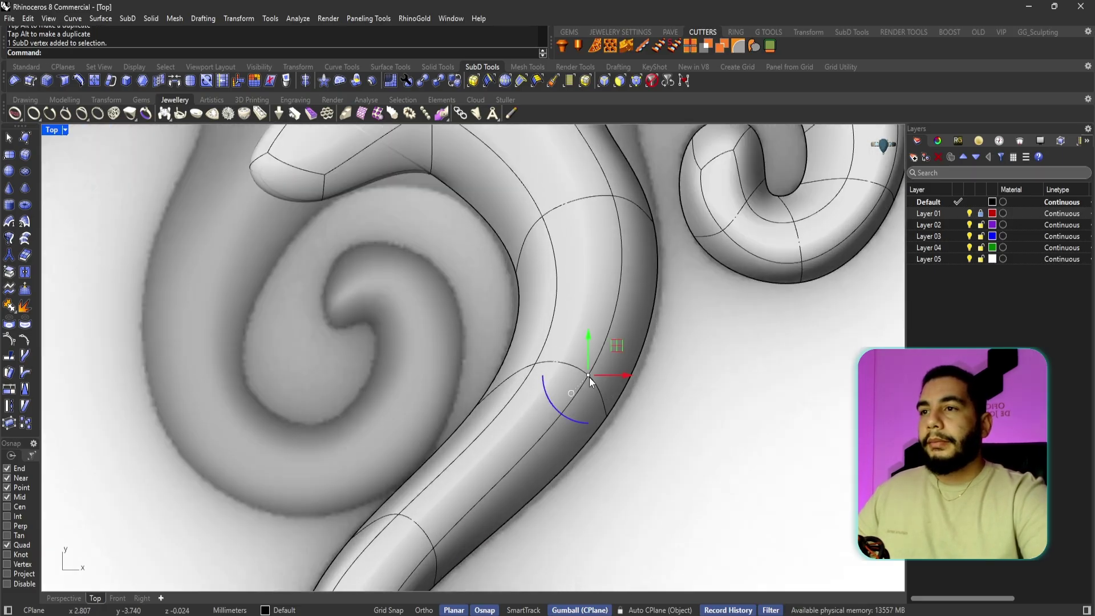
{"action": "left_click_drag", "start_coordinate": [617, 345], "coordinate": [508, 380]}
{"action": "key", "text": "Escape"}
{"action": "left_click", "coordinate": [532, 371]}
{"action": "key", "text": "Escape"}
{"action": "left_click", "coordinate": [477, 406]}
{"action": "key", "text": "Escape"}
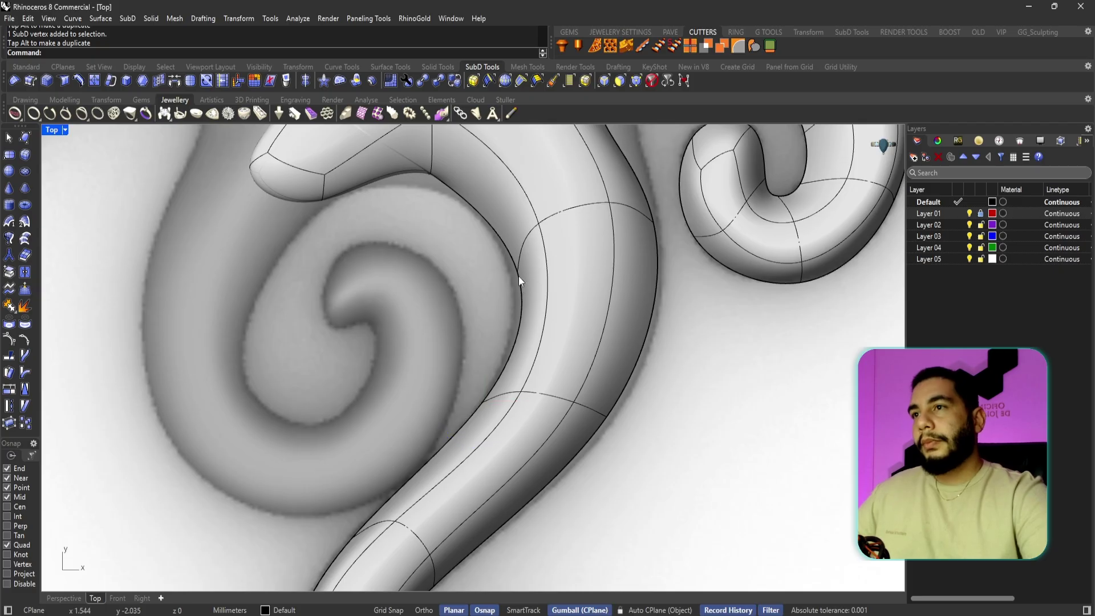
- Nudge the upper stem's left outline vertex slightly upward and its right outline vertex about 0.06 mm to the right
{"action": "left_click", "coordinate": [518, 273]}
{"action": "left_click_drag", "start_coordinate": [528, 245], "coordinate": [528, 242]}
{"action": "key", "text": "Escape"}
{"action": "scroll", "coordinate": [600, 306], "scroll_direction": "down", "scroll_amount": 2}
{"action": "right_click_drag", "start_coordinate": [616, 271], "coordinate": [580, 365]}
{"action": "scroll", "coordinate": [596, 347], "scroll_direction": "up", "scroll_amount": 3}
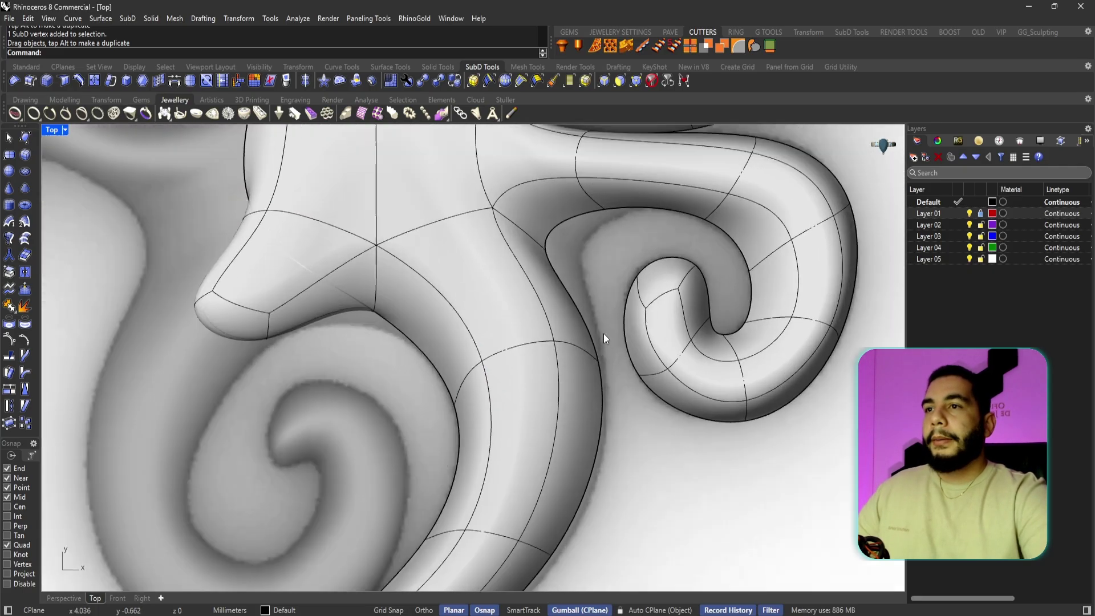
{"action": "left_click", "coordinate": [597, 366]}
{"action": "left_click_drag", "start_coordinate": [614, 369], "coordinate": [618, 368]}
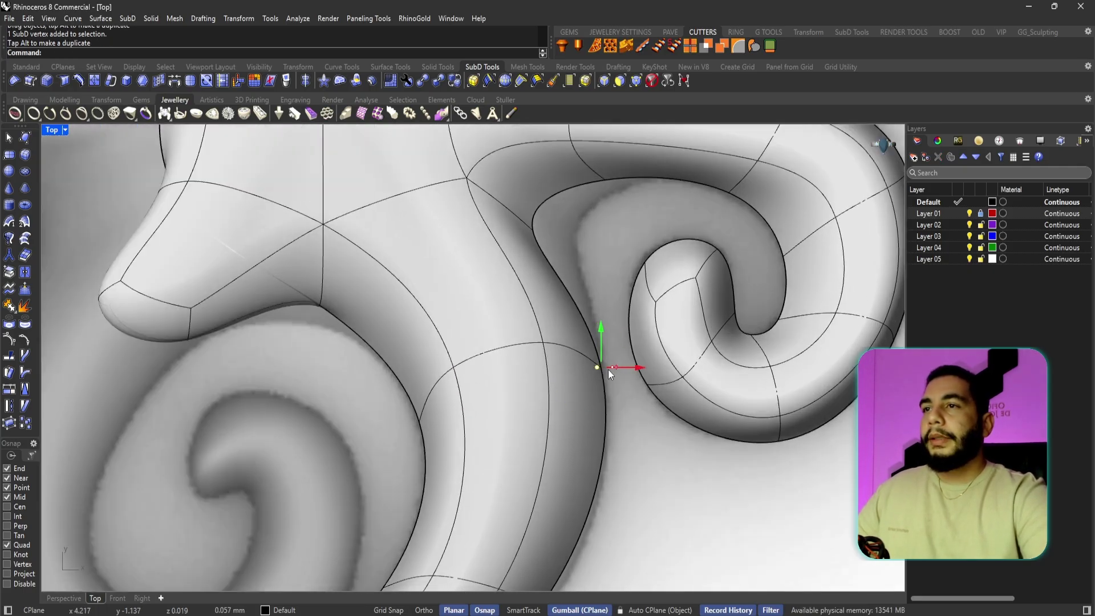
{"action": "key", "text": "Escape"}
- Try moving the inner corner vertex between the stem and right scroll about 0.71 mm down and right, and undo it
{"action": "scroll", "coordinate": [570, 256], "scroll_direction": "down", "scroll_amount": 4}
{"action": "scroll", "coordinate": [525, 228], "scroll_direction": "up", "scroll_amount": 6}
{"action": "right_click_drag", "start_coordinate": [522, 226], "coordinate": [516, 251]}
{"action": "scroll", "coordinate": [517, 255], "scroll_direction": "up", "scroll_amount": 2}
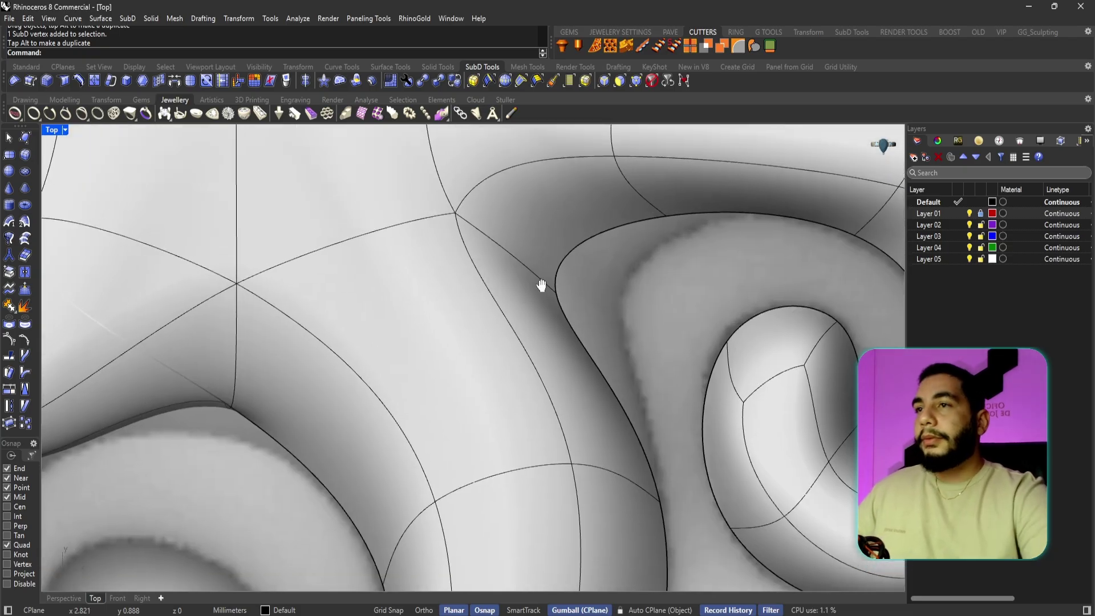
{"action": "left_click", "coordinate": [552, 307]}
{"action": "left_click_drag", "start_coordinate": [552, 306], "coordinate": [635, 323]}
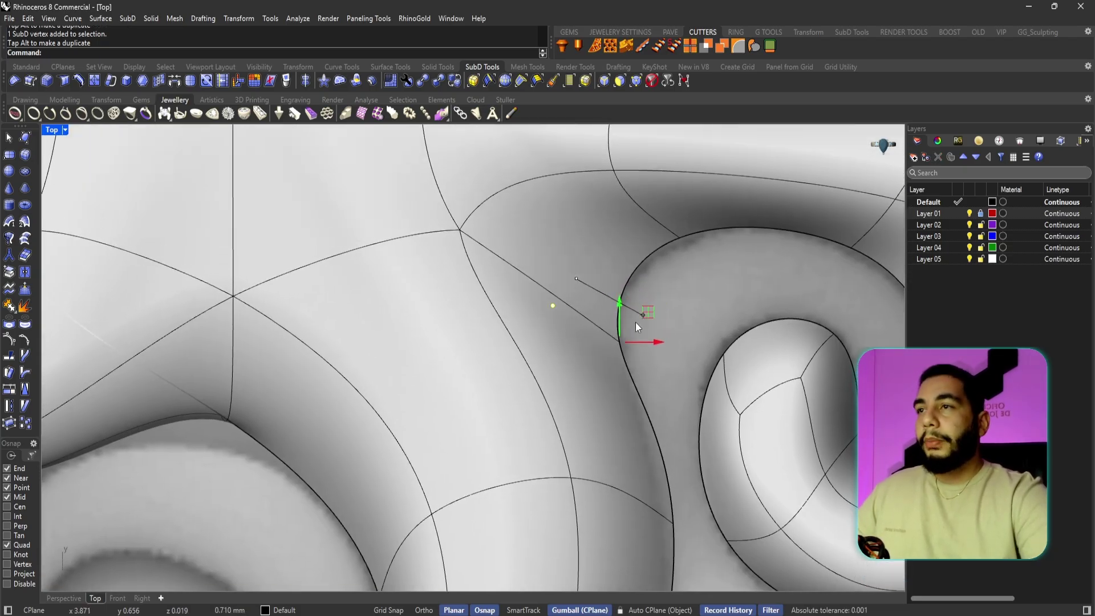
{"action": "scroll", "coordinate": [621, 389], "scroll_direction": "down", "scroll_amount": 3}
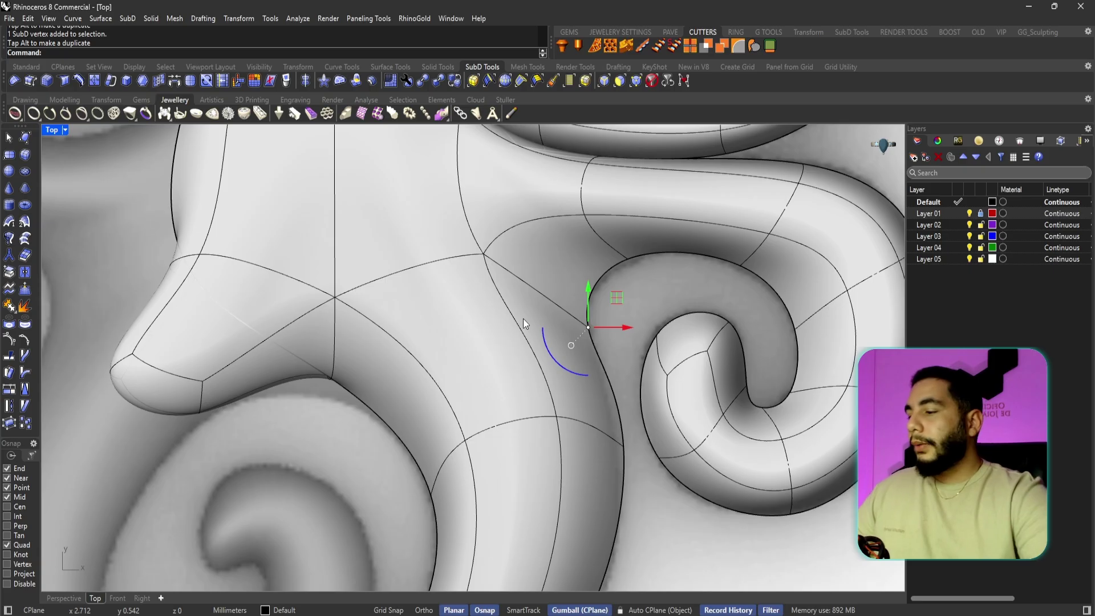
{"action": "key", "text": "ctrl+z"}
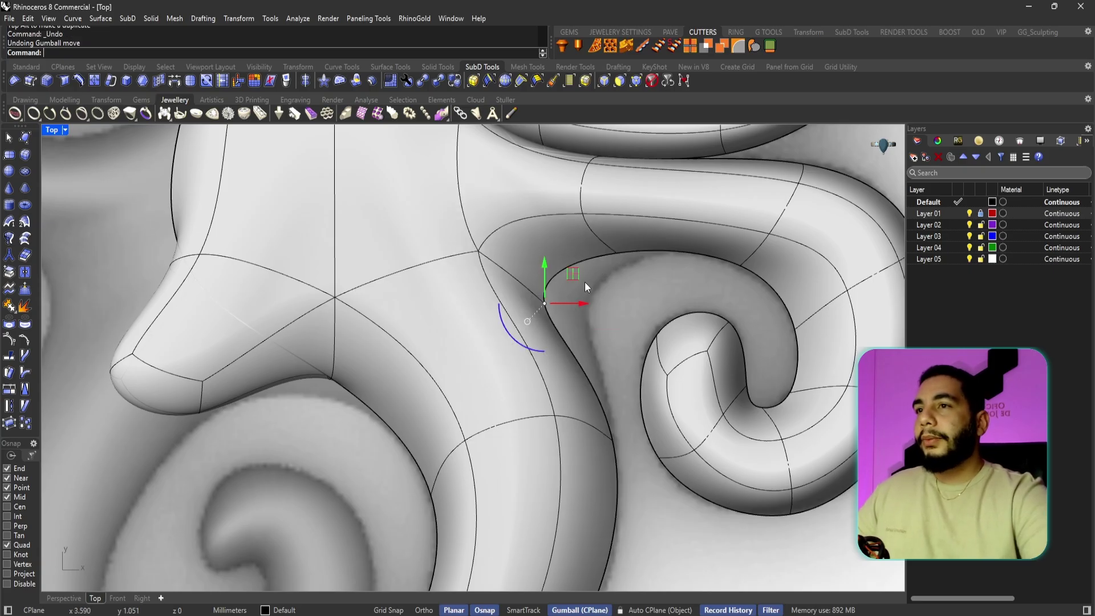
- Nudge the inner corner vertex beside the lower right tentacle up and left, and shift the tentacle's first ridge vertex to the right
{"action": "left_click_drag", "start_coordinate": [572, 274], "coordinate": [566, 262]}
{"action": "left_click", "coordinate": [588, 334]}
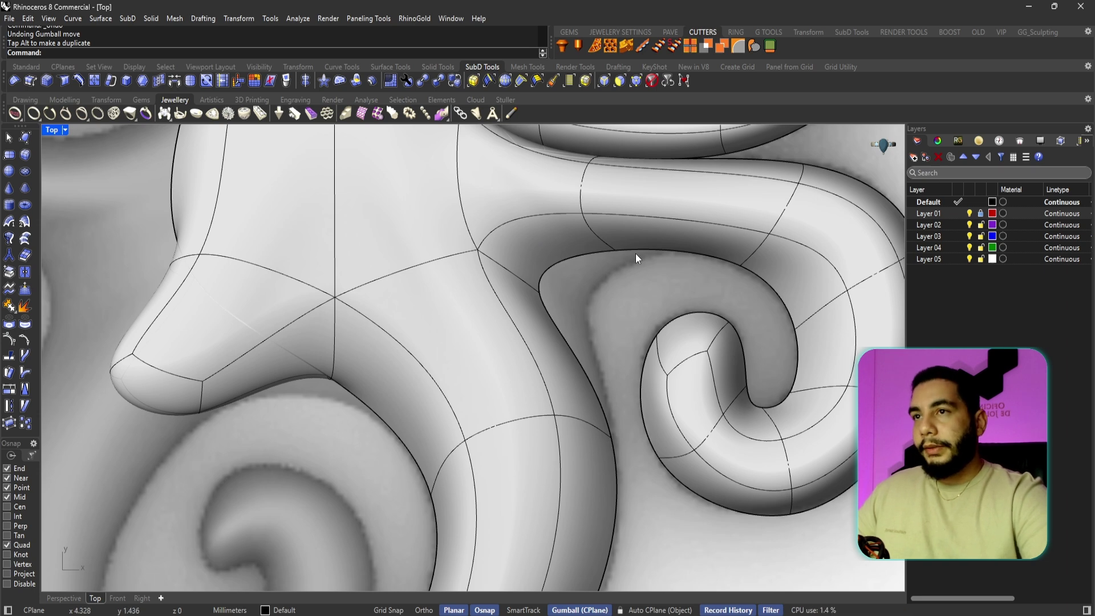
{"action": "left_click", "coordinate": [582, 214]}
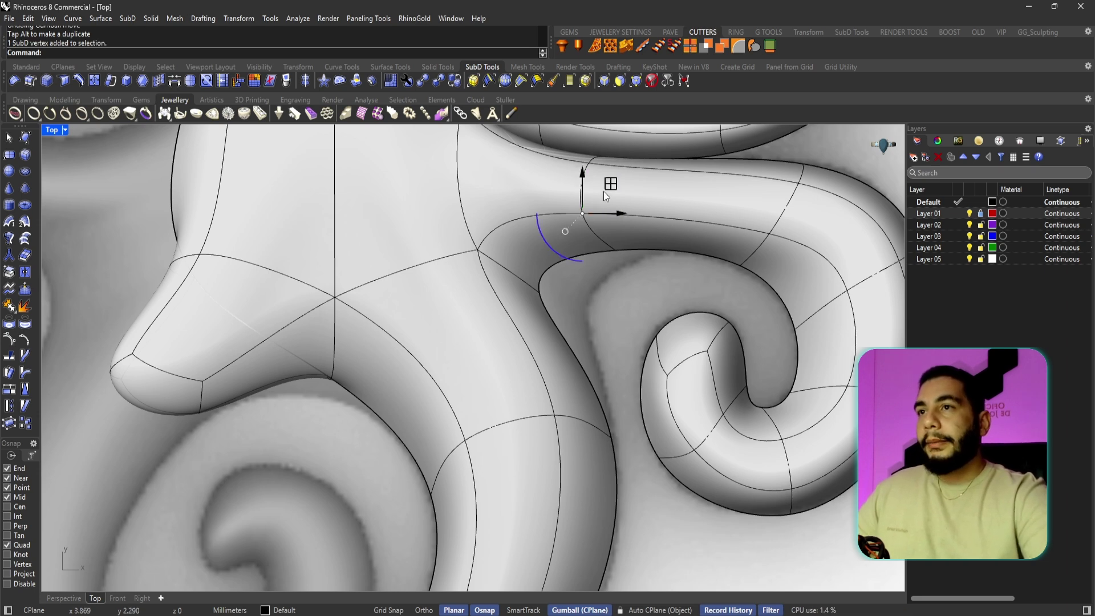
{"action": "left_click_drag", "start_coordinate": [609, 188], "coordinate": [634, 190]}
{"action": "left_click", "coordinate": [581, 265]}
{"action": "scroll", "coordinate": [580, 266], "scroll_direction": "down", "scroll_amount": 6}
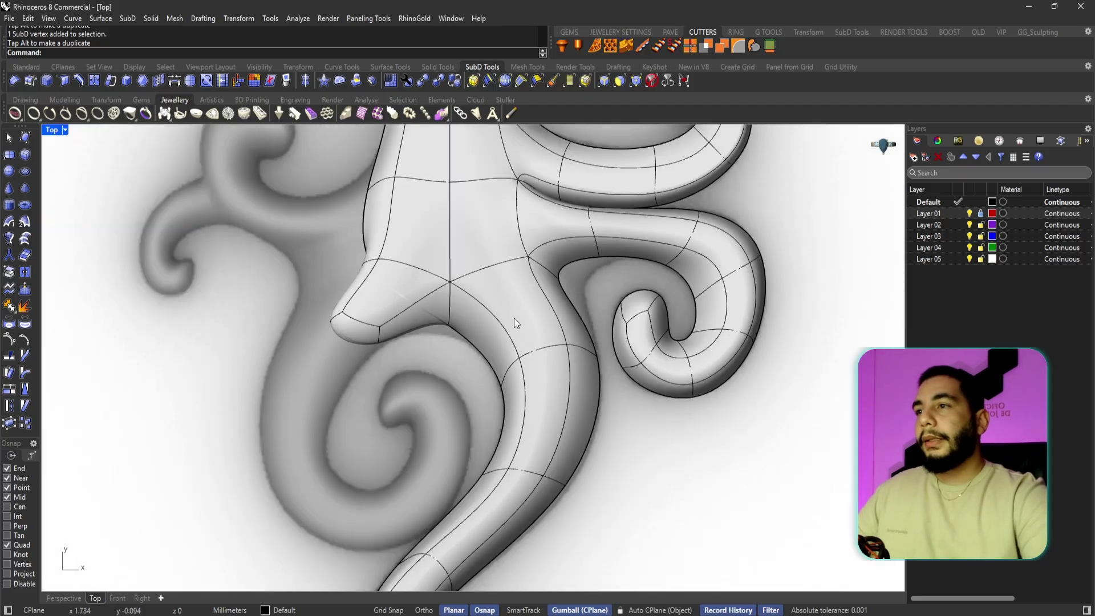
- Extrude the end face of the lower-left tentacle stub in segments down the reference's outer curve, rotating it to follow the bend
{"action": "right_click_drag", "start_coordinate": [427, 352], "coordinate": [465, 347]}
{"action": "scroll", "coordinate": [465, 347], "scroll_direction": "down", "scroll_amount": 3}
{"action": "scroll", "coordinate": [461, 342], "scroll_direction": "up", "scroll_amount": 2}
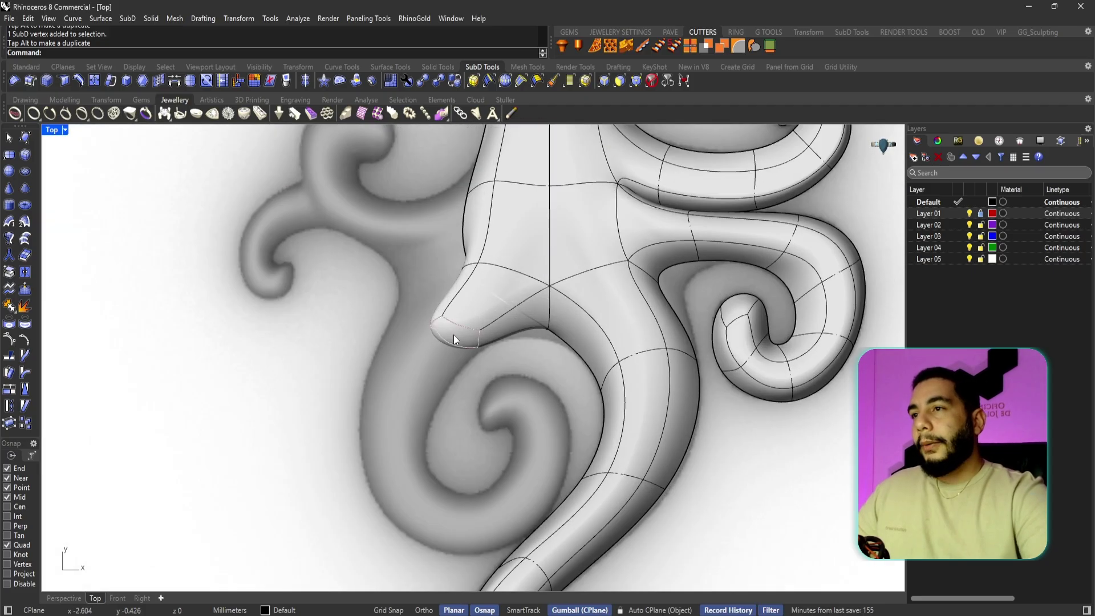
{"action": "left_click", "coordinate": [456, 335]}
{"action": "scroll", "coordinate": [456, 334], "scroll_direction": "up", "scroll_amount": 2}
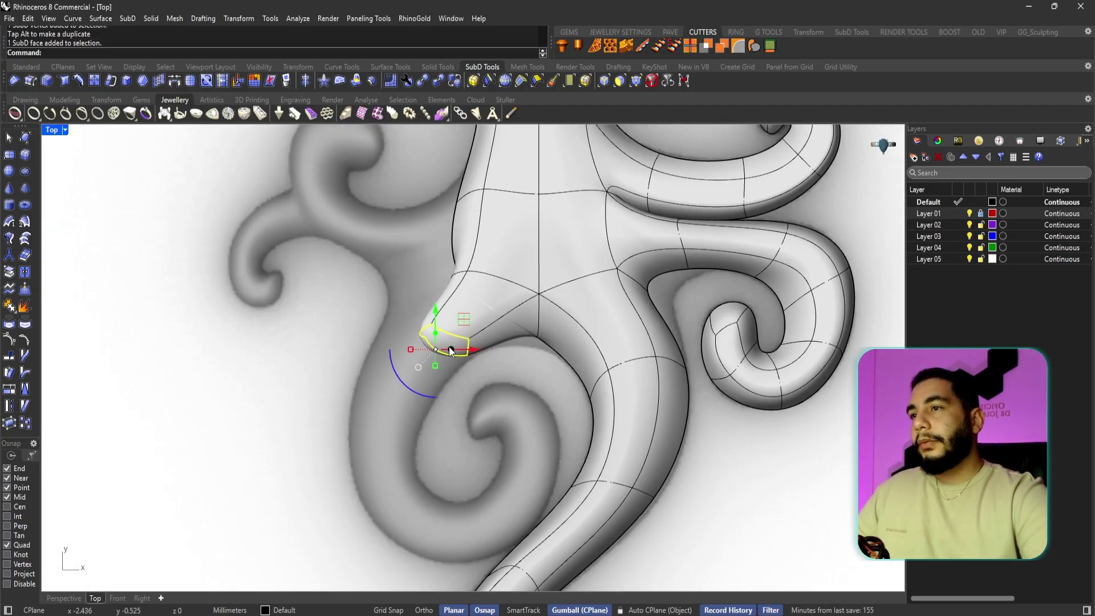
{"action": "left_click_drag", "start_coordinate": [451, 350], "coordinate": [386, 524], "text": "ctrl"}
{"action": "left_click_drag", "start_coordinate": [380, 562], "coordinate": [445, 571]}
{"action": "left_click_drag", "start_coordinate": [395, 530], "coordinate": [481, 476]}
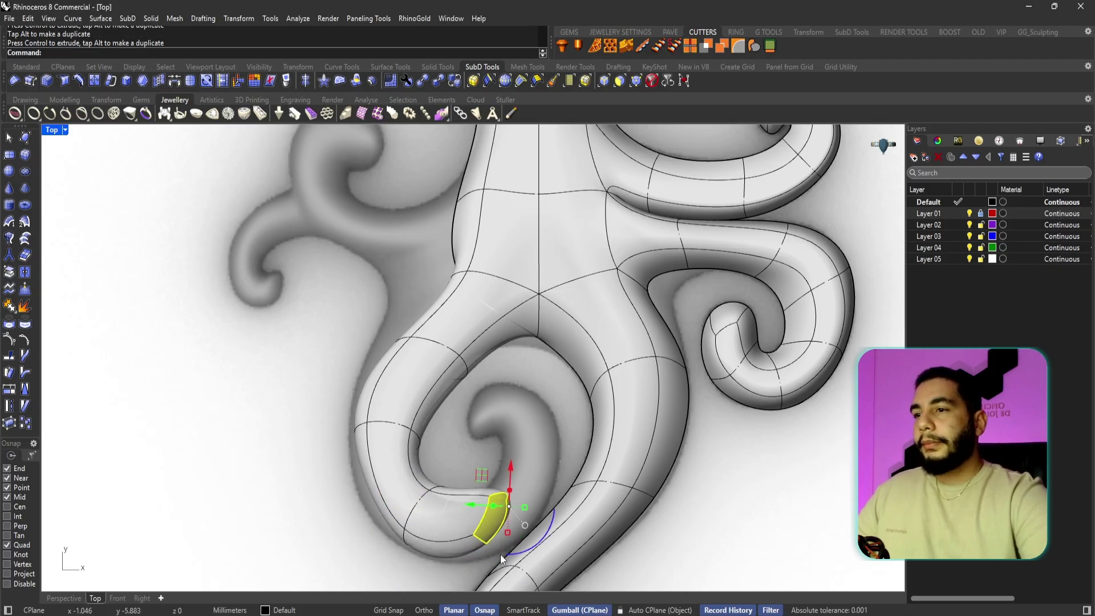
- Continue rotating and extruding the tentacle's end face up the coil's right side and inward to its centre
{"action": "left_click_drag", "start_coordinate": [514, 551], "coordinate": [569, 542]}
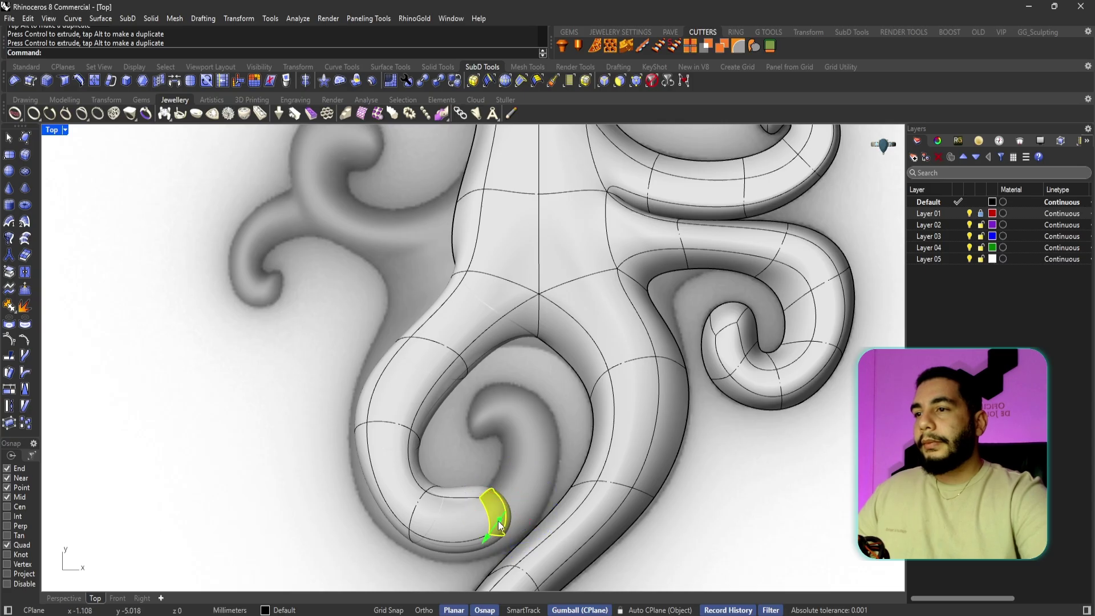
{"action": "left_click_drag", "start_coordinate": [498, 521], "coordinate": [558, 446]}
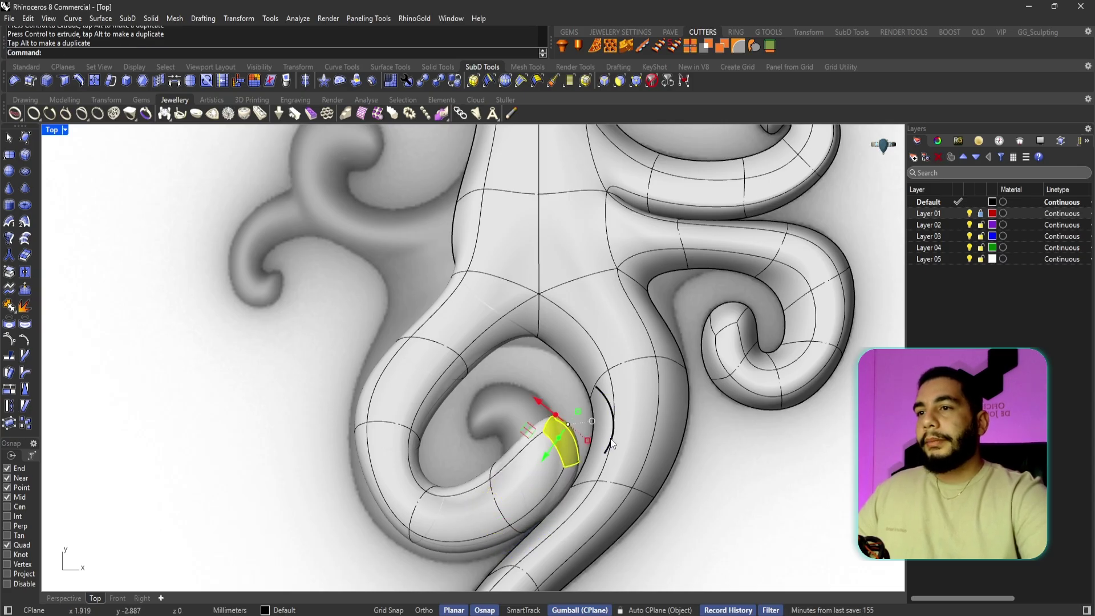
{"action": "left_click_drag", "start_coordinate": [602, 393], "coordinate": [545, 387]}
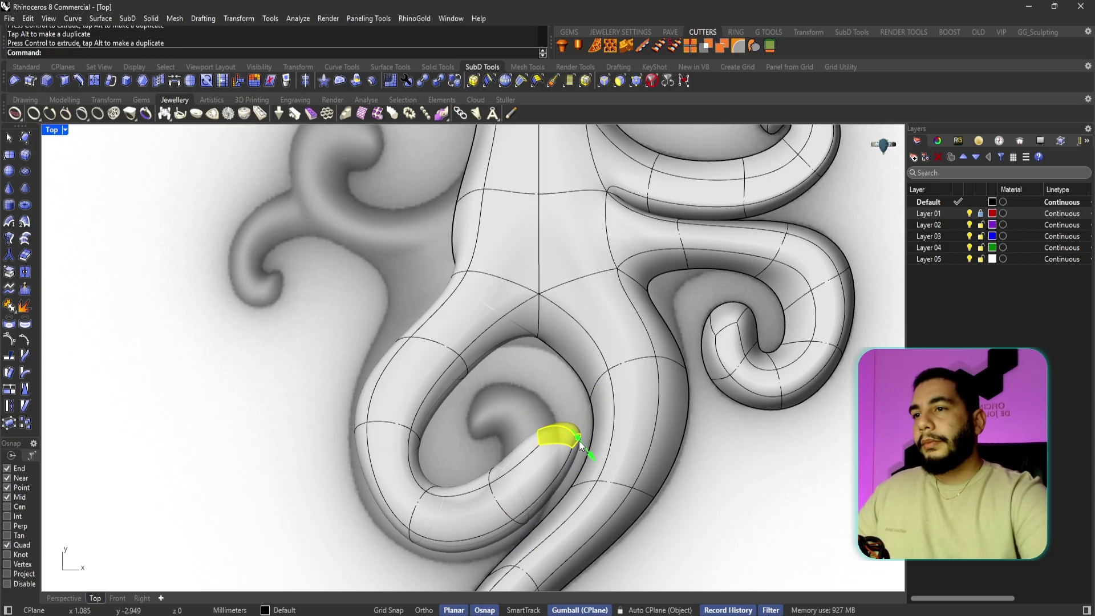
{"action": "left_click_drag", "start_coordinate": [580, 441], "coordinate": [531, 399]}
{"action": "left_click_drag", "start_coordinate": [527, 328], "coordinate": [477, 380]}
{"action": "left_click_drag", "start_coordinate": [538, 361], "coordinate": [473, 422]}
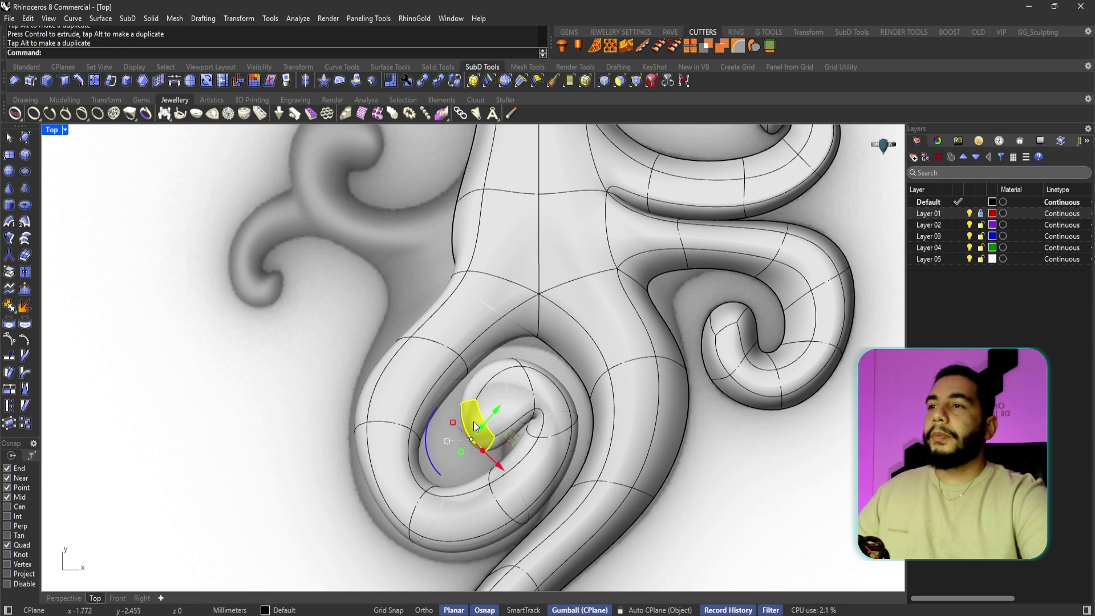
- Hide Layer 01 and delete the new coiled tentacle's underside faces in the Perspective view
{"action": "scroll", "coordinate": [473, 422], "scroll_direction": "down", "scroll_amount": 4}
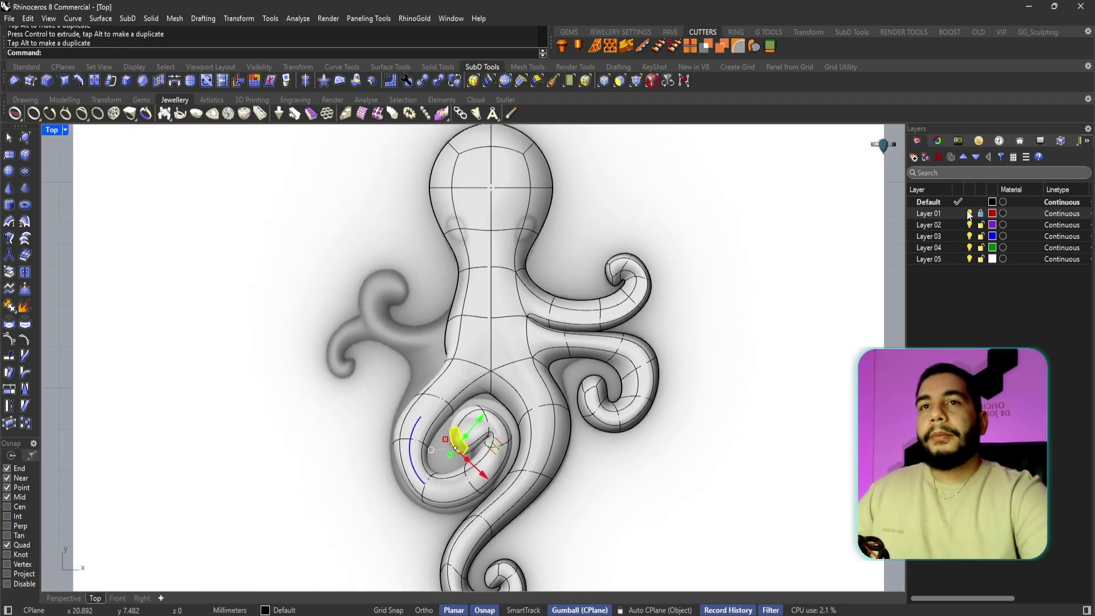
{"action": "key", "text": "ctrl+alt+s"}
{"action": "left_click", "coordinate": [64, 597]}
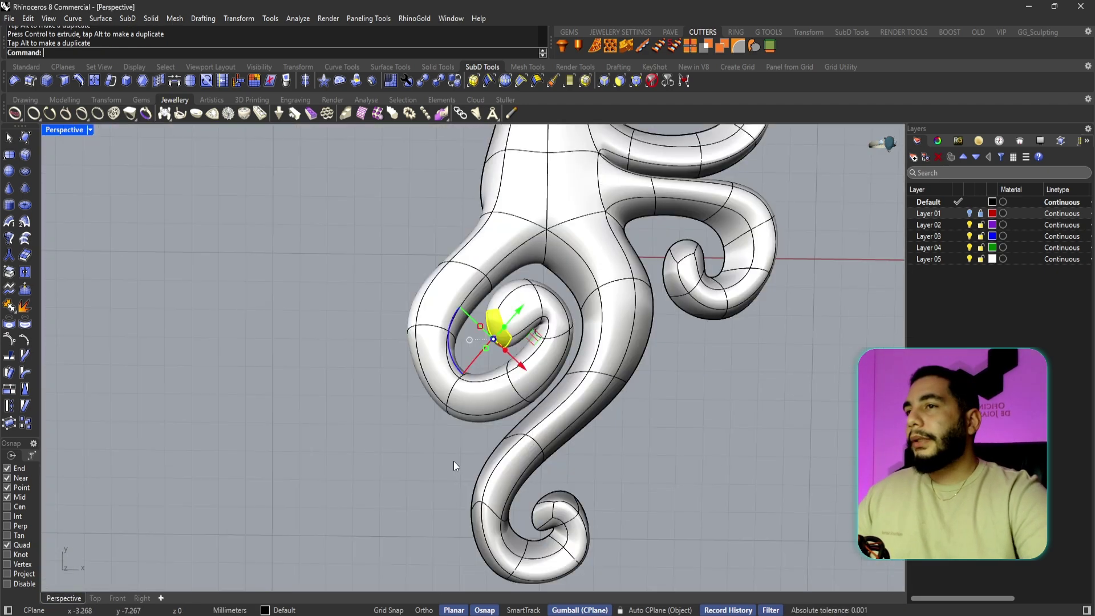
{"action": "right_click_drag", "start_coordinate": [454, 461], "coordinate": [386, 216]}
{"action": "right_click_drag", "start_coordinate": [580, 317], "coordinate": [559, 415]}
{"action": "scroll", "coordinate": [560, 415], "scroll_direction": "up", "scroll_amount": 5}
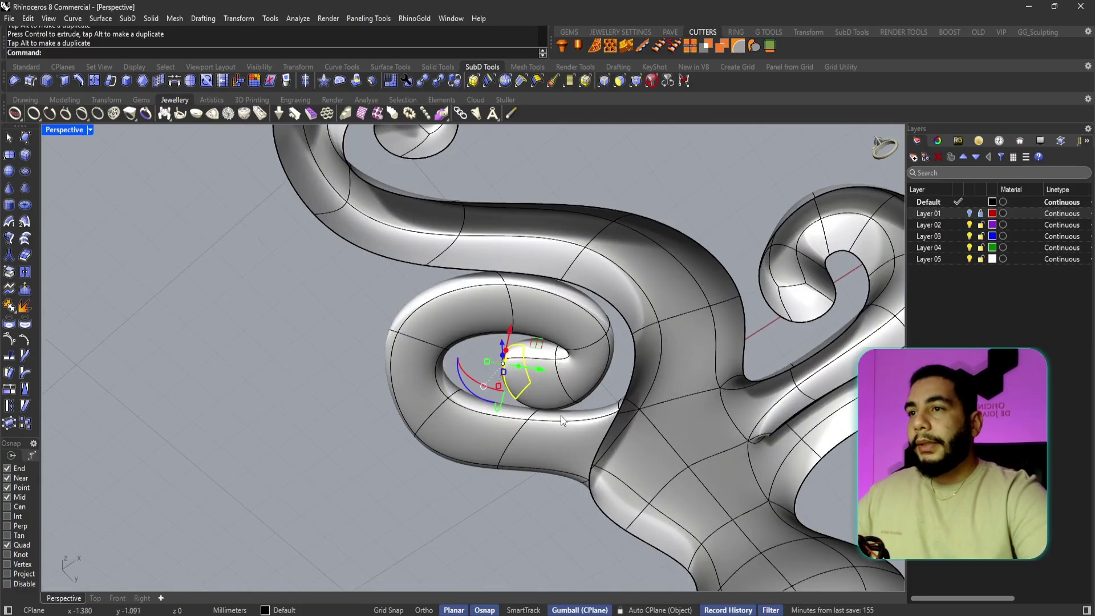
{"action": "key", "text": "Escape"}
{"action": "left_click", "coordinate": [553, 384], "text": "ctrl+shift"}
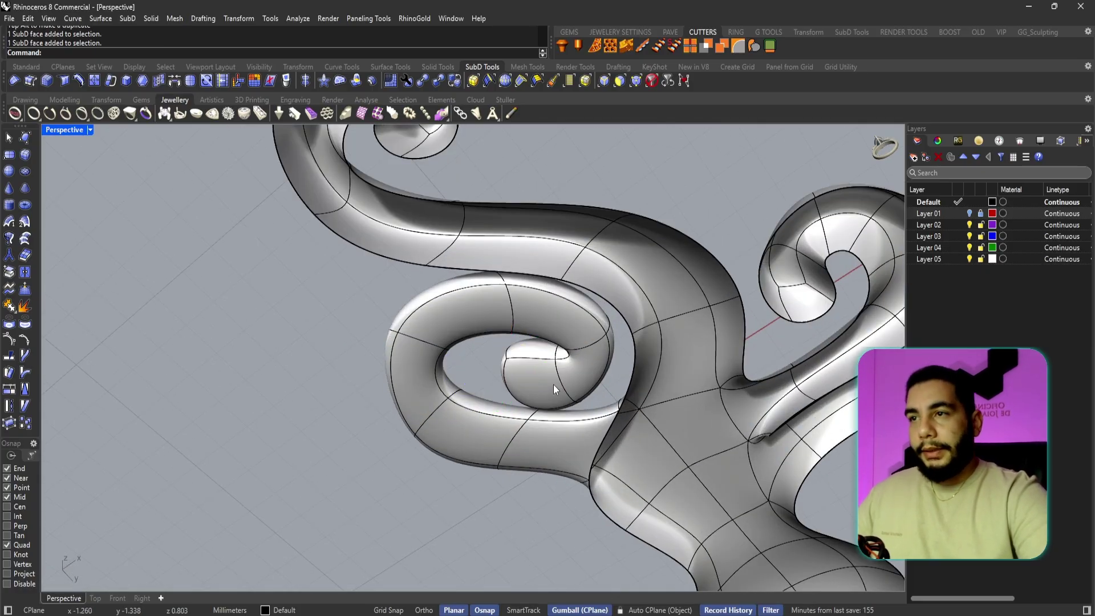
{"action": "double_click", "coordinate": [588, 369], "text": "ctrl+shift"}
{"action": "key", "text": "Delete"}
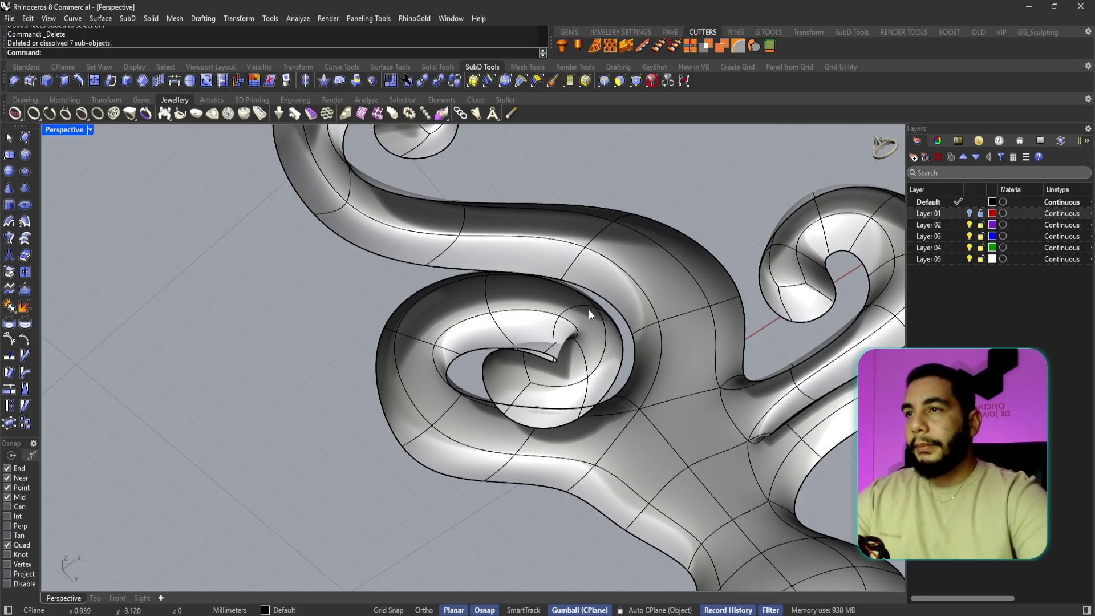
- Show Layer 01 again and, in the Top view, move the coil's lower-left outline vertex up and left
{"action": "right_click_drag", "start_coordinate": [589, 309], "coordinate": [634, 569]}
{"action": "left_click", "coordinate": [95, 597]}
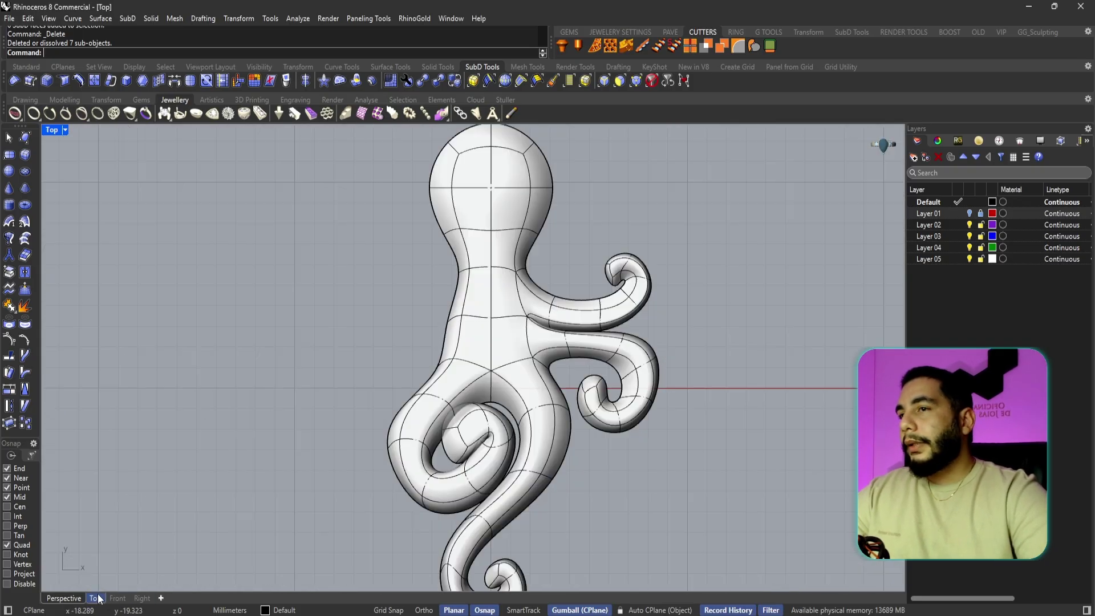
{"action": "key", "text": "ctrl+alt+r"}
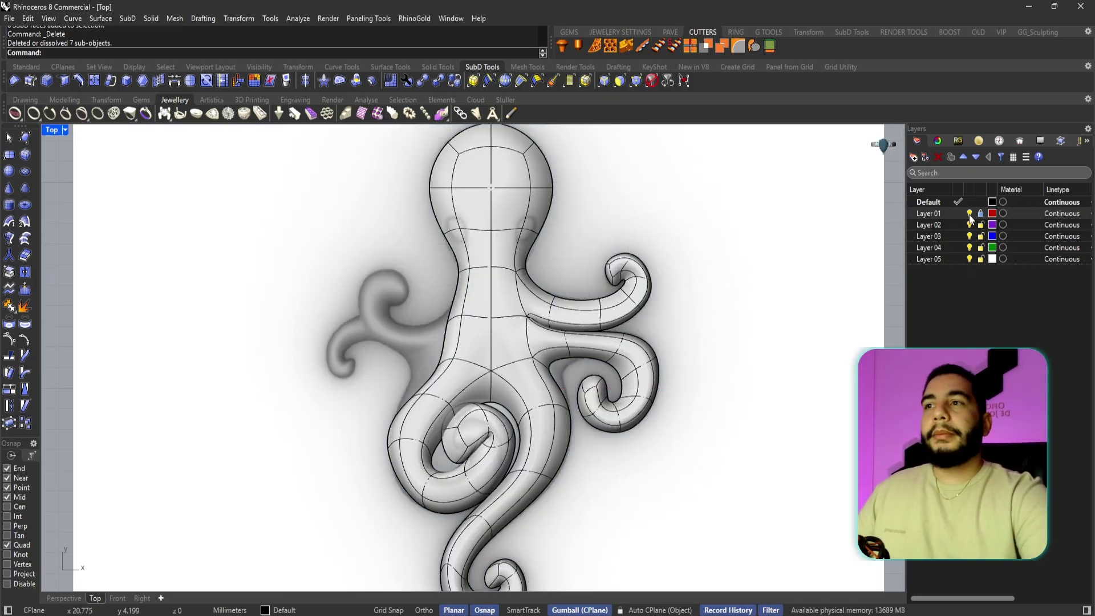
{"action": "scroll", "coordinate": [438, 438], "scroll_direction": "up", "scroll_amount": 3}
{"action": "scroll", "coordinate": [436, 463], "scroll_direction": "up", "scroll_amount": 5}
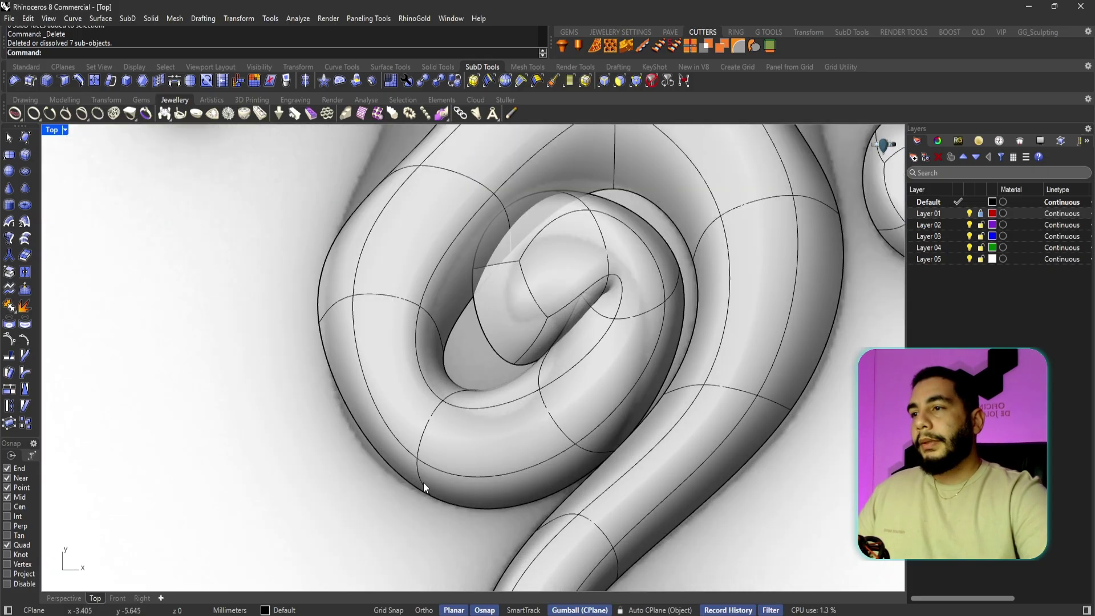
{"action": "left_click", "coordinate": [430, 497]}
{"action": "left_click_drag", "start_coordinate": [460, 471], "coordinate": [430, 458]}
{"action": "key", "text": "Escape"}
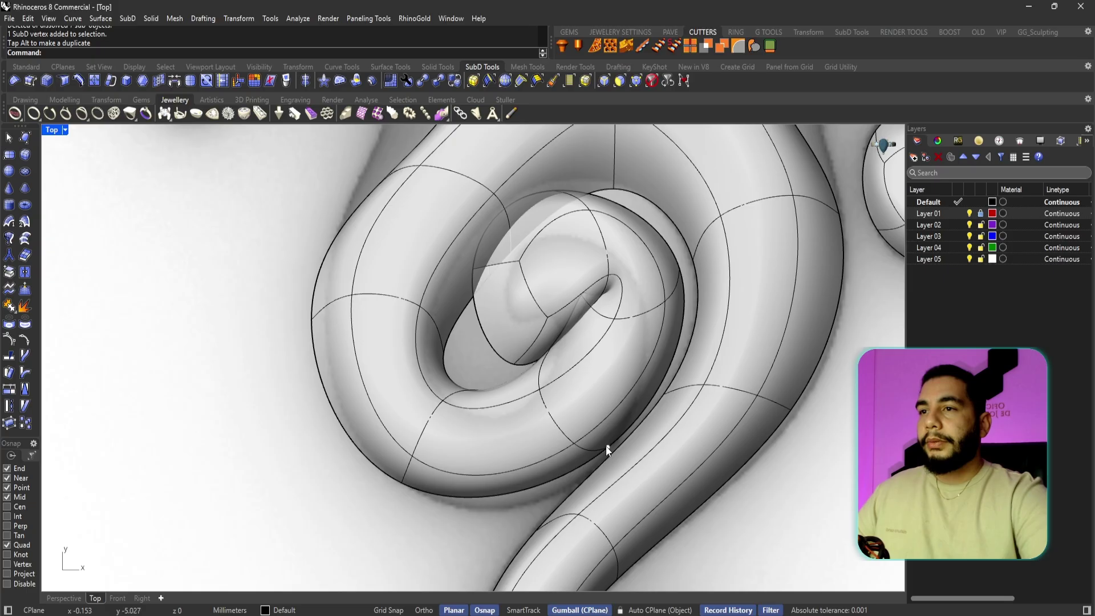
- Move the coil's lower-right outline vertex down and left, and fine-tune its lower-left outline vertex against the reference
{"action": "left_click", "coordinate": [608, 451]}
{"action": "mouse_move", "coordinate": [631, 422]}
{"action": "left_mouse_down"}
{"action": "mouse_move", "coordinate": [625, 455]}
{"action": "mouse_move", "coordinate": [615, 448]}
{"action": "left_mouse_up"}
{"action": "scroll", "coordinate": [538, 470], "scroll_direction": "down", "scroll_amount": 3}
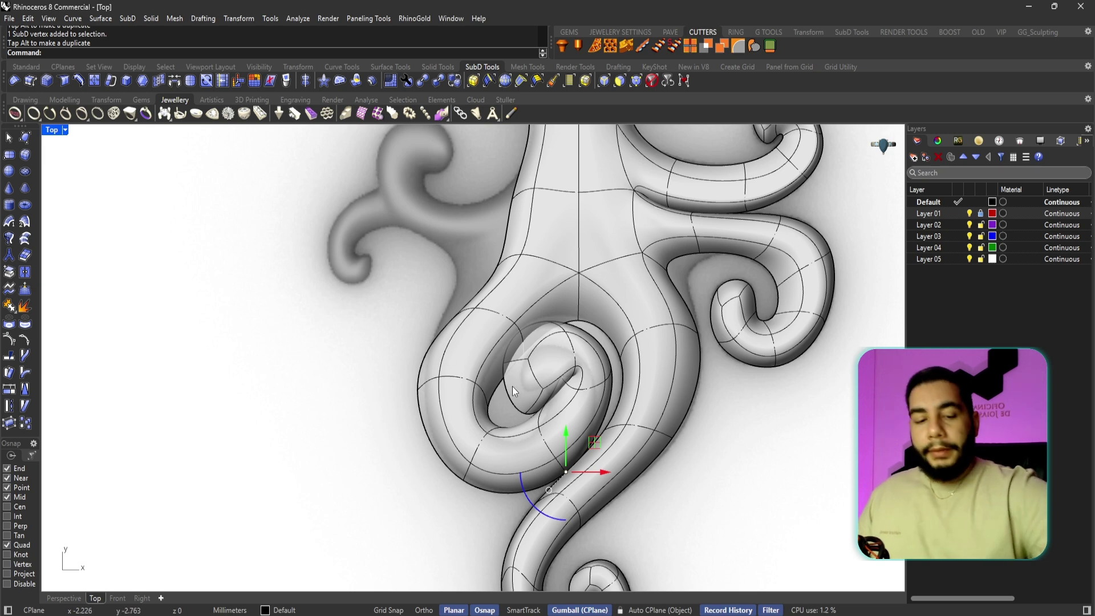
{"action": "scroll", "coordinate": [601, 477], "scroll_direction": "up", "scroll_amount": 4}
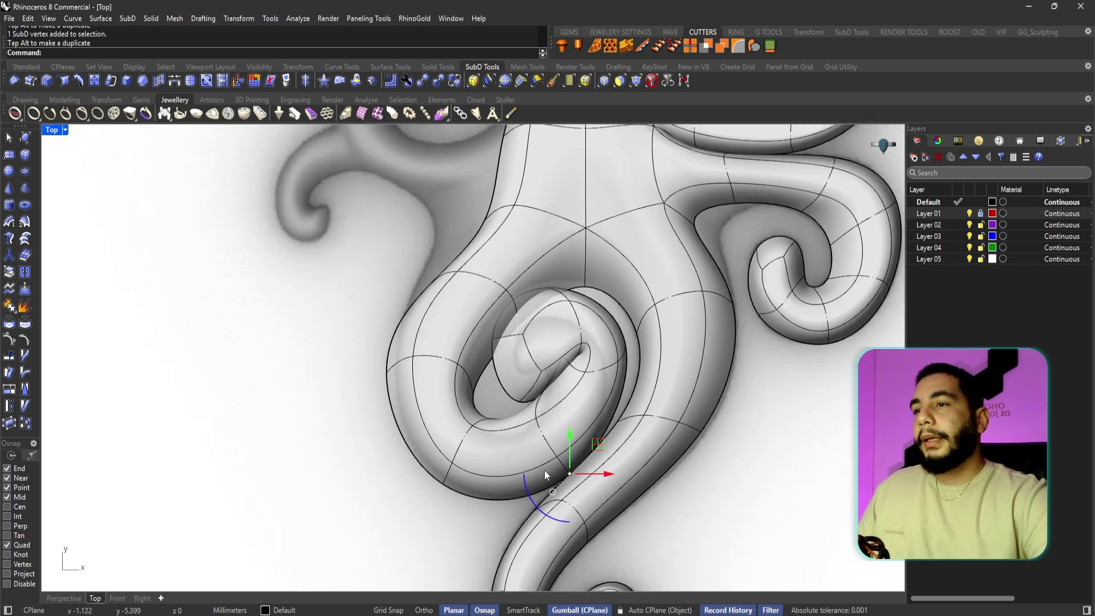
{"action": "left_click", "coordinate": [293, 499]}
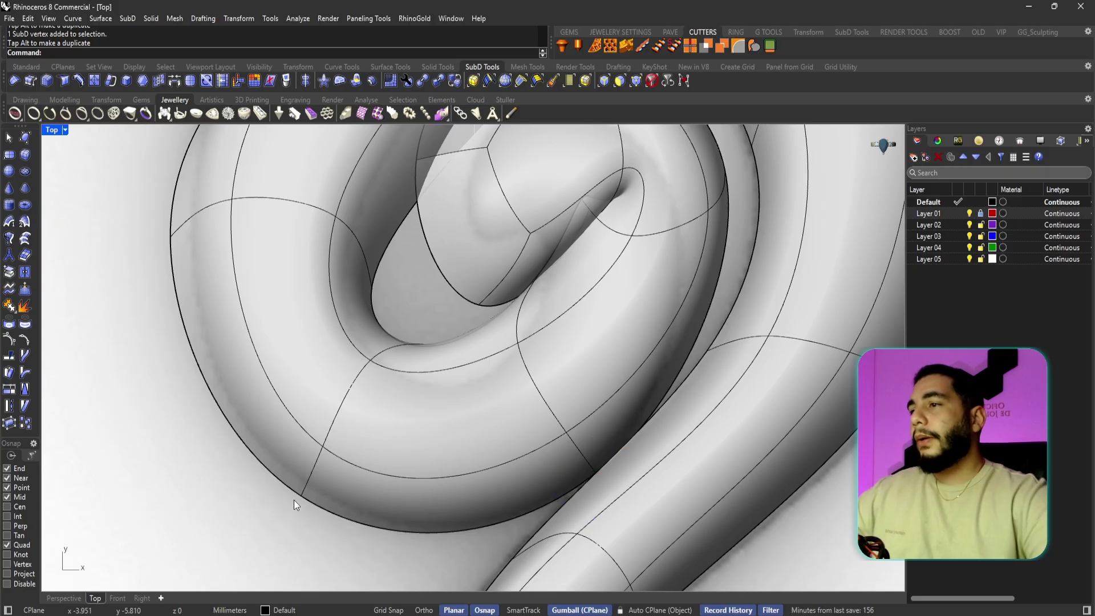
{"action": "left_click", "coordinate": [302, 494]}
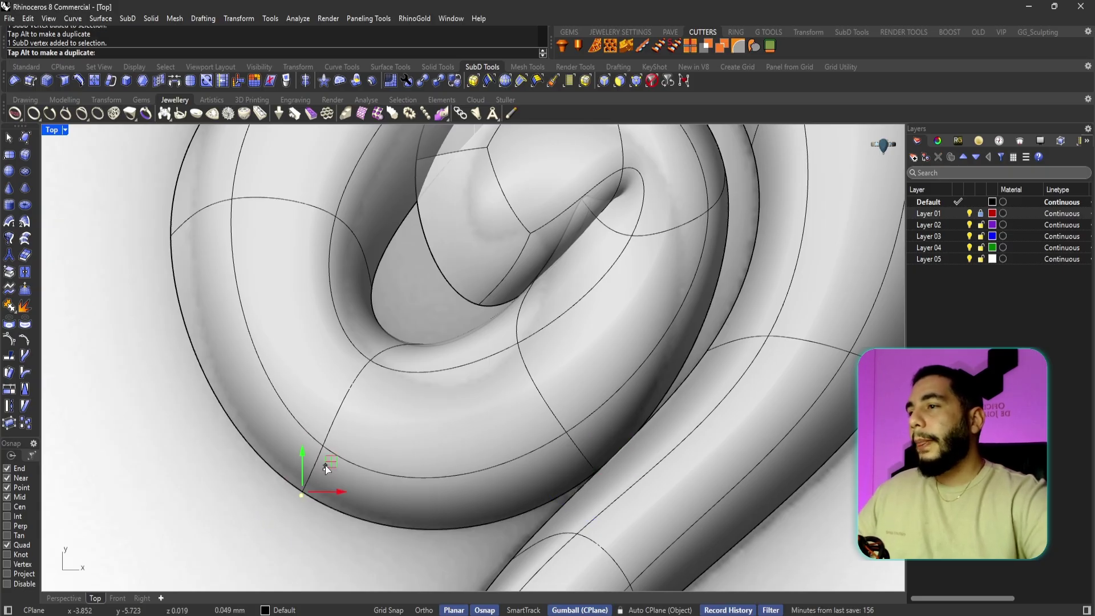
{"action": "scroll", "coordinate": [329, 462], "scroll_direction": "down", "scroll_amount": 2}
{"action": "scroll", "coordinate": [330, 463], "scroll_direction": "down", "scroll_amount": 5}
{"action": "scroll", "coordinate": [303, 469], "scroll_direction": "up", "scroll_amount": 4}
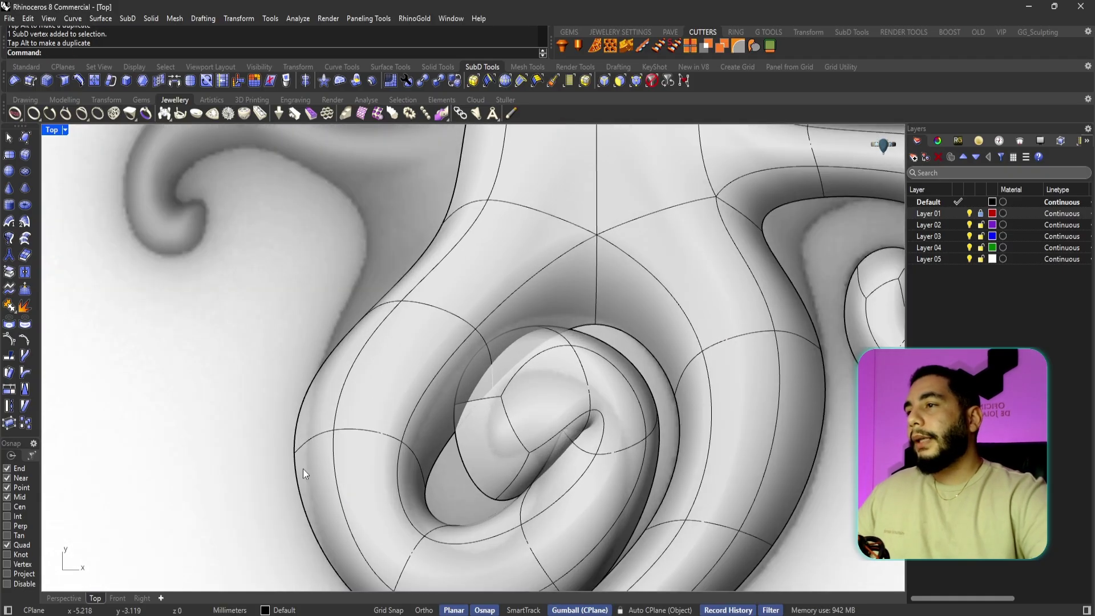
- Nudge the coil's left outline vertex slightly to the right to match the reference edge
{"action": "left_click", "coordinate": [293, 454]}
{"action": "left_click_drag", "start_coordinate": [325, 423], "coordinate": [336, 426]}
{"action": "left_click", "coordinate": [404, 390]}
{"action": "scroll", "coordinate": [406, 389], "scroll_direction": "down", "scroll_amount": 6}
{"action": "scroll", "coordinate": [482, 465], "scroll_direction": "up", "scroll_amount": 3}
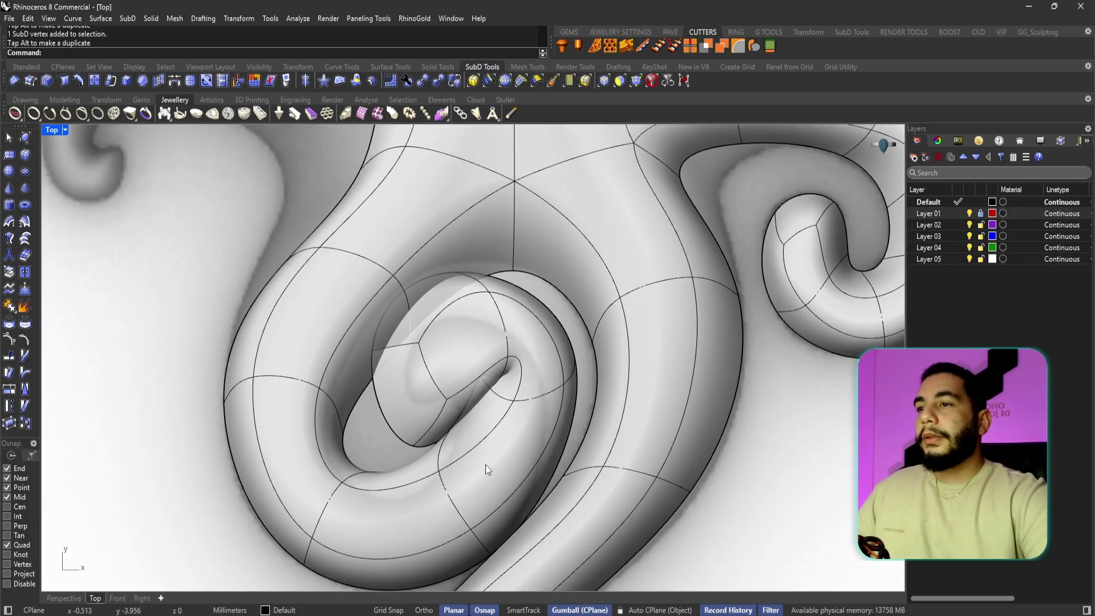
- Move the inner-side vertex at the coil's lower right downward and shift the control point on its lower inner bend left
{"action": "scroll", "coordinate": [447, 443], "scroll_direction": "up", "scroll_amount": 2}
{"action": "left_click", "coordinate": [440, 447]}
{"action": "left_click_drag", "start_coordinate": [469, 422], "coordinate": [440, 515]}
{"action": "key", "text": "Escape"}
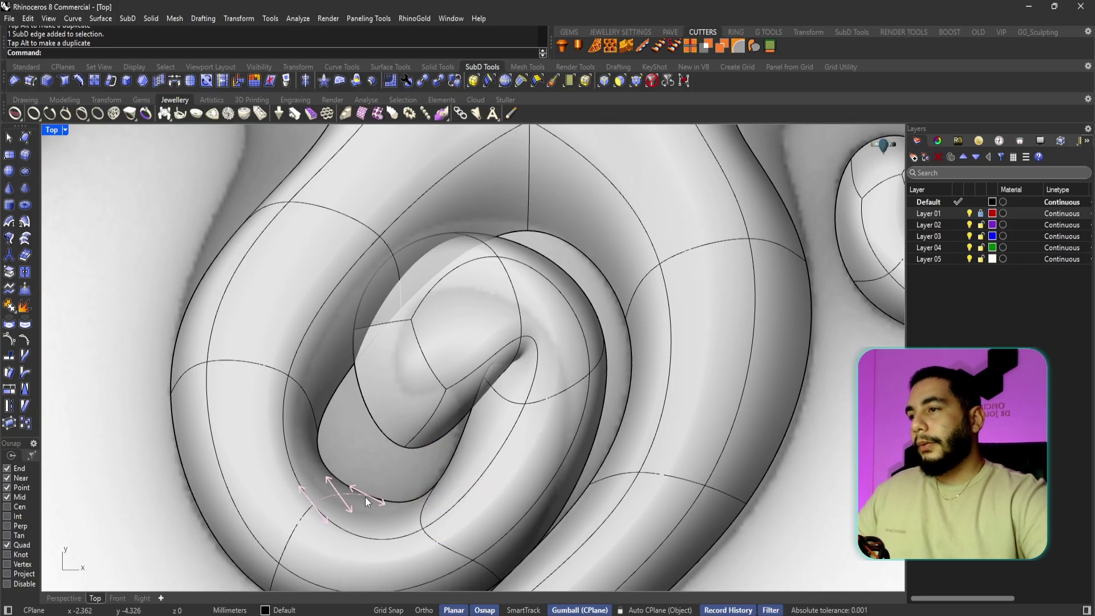
{"action": "left_click", "coordinate": [367, 497]}
{"action": "left_click_drag", "start_coordinate": [392, 467], "coordinate": [338, 477]}
{"action": "key", "text": "Escape"}
- Shift the edge on the coil's inner left side to the left, and move the lower-right inner outline vertex down and left
{"action": "left_click", "coordinate": [282, 404]}
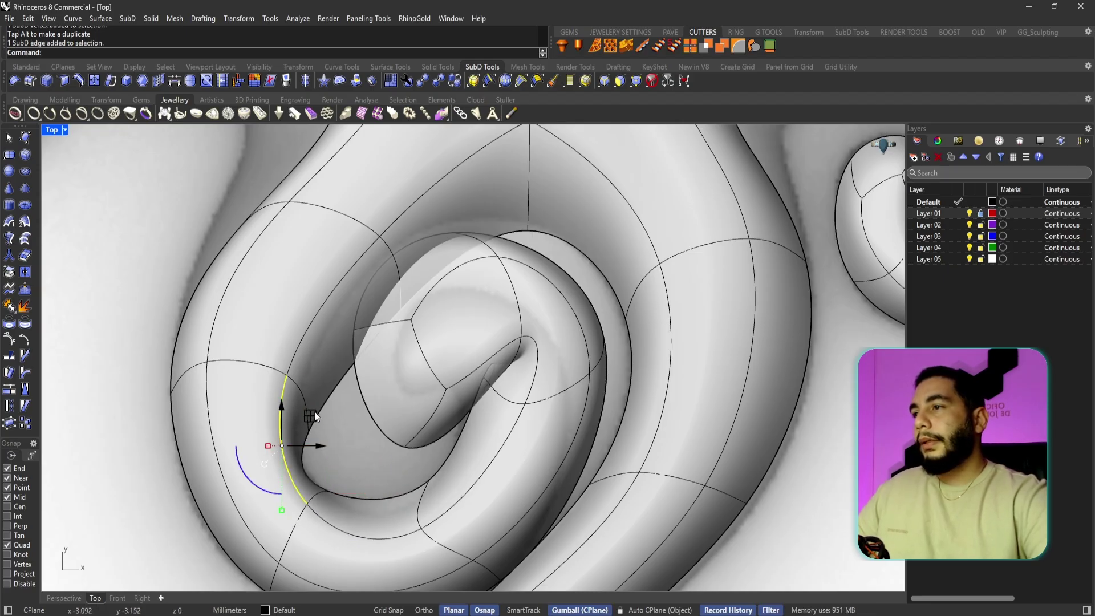
{"action": "left_click_drag", "start_coordinate": [314, 411], "coordinate": [277, 423]}
{"action": "key", "text": "Escape"}
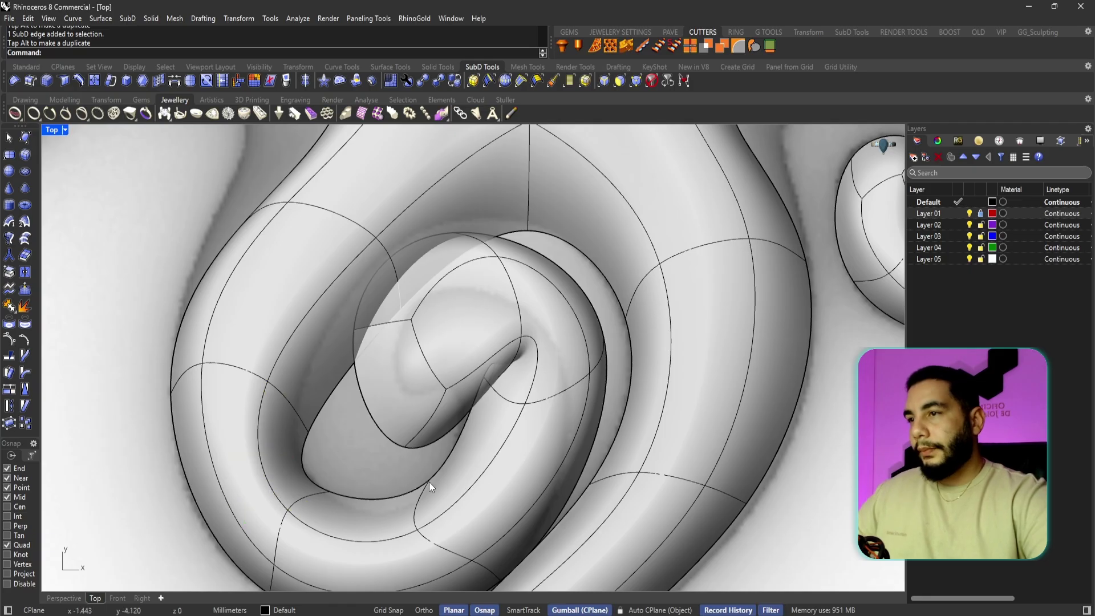
{"action": "left_click", "coordinate": [450, 456]}
{"action": "left_click_drag", "start_coordinate": [450, 456], "coordinate": [440, 482]}
{"action": "key", "text": "Escape"}
{"action": "scroll", "coordinate": [483, 440], "scroll_direction": "down", "scroll_amount": 3}
{"action": "scroll", "coordinate": [500, 375], "scroll_direction": "up", "scroll_amount": 3}
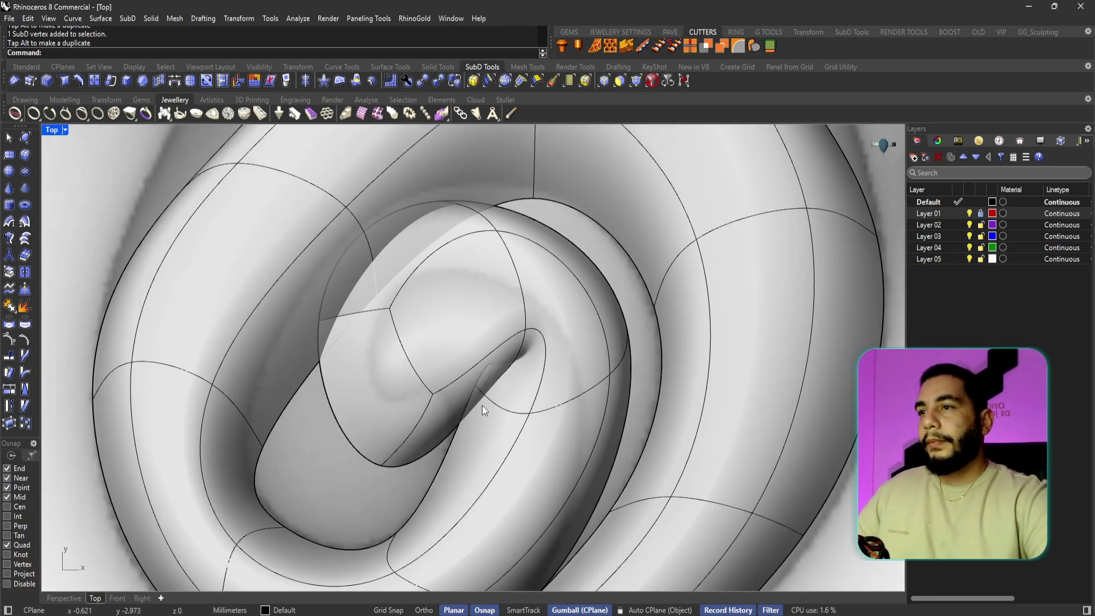
- Move the vertex below the coil's centre down and left, and nudge the lower inner vertex up and right
{"action": "left_click", "coordinate": [477, 387]}
{"action": "left_click_drag", "start_coordinate": [504, 359], "coordinate": [486, 412]}
{"action": "key", "text": "Escape"}
{"action": "right_click_drag", "start_coordinate": [471, 459], "coordinate": [510, 400]}
{"action": "left_click", "coordinate": [432, 514]}
{"action": "left_click_drag", "start_coordinate": [473, 492], "coordinate": [492, 482]}
{"action": "scroll", "coordinate": [379, 470], "scroll_direction": "down", "scroll_amount": 3}
{"action": "scroll", "coordinate": [378, 470], "scroll_direction": "down", "scroll_amount": 4}
{"action": "right_click_drag", "start_coordinate": [476, 461], "coordinate": [498, 488]}
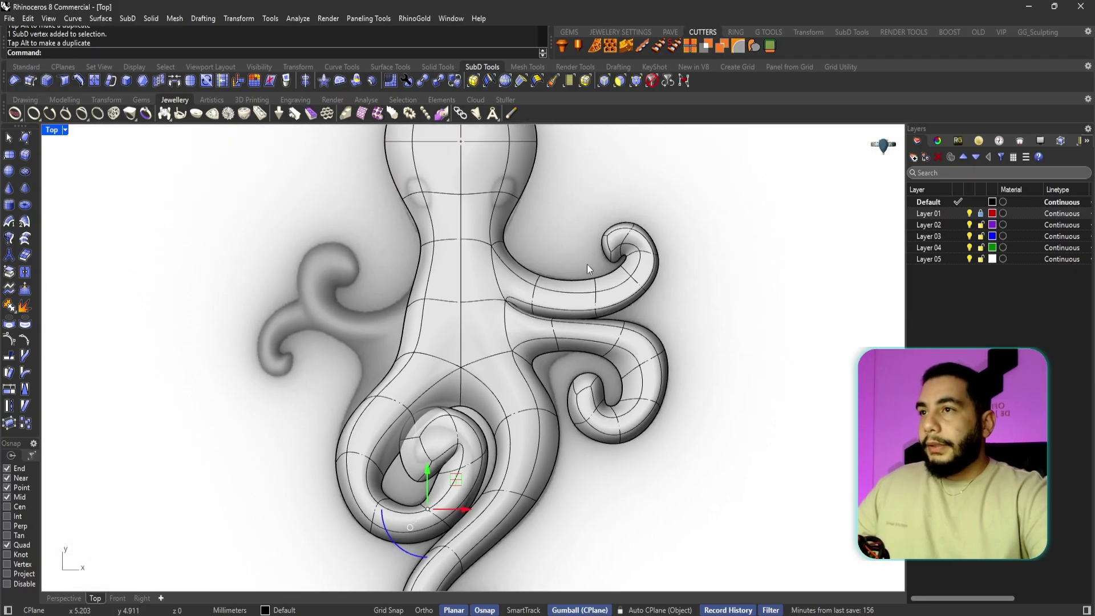
- Subdivide the entire octopus SubD to give it a denser mesh
{"action": "right_click_drag", "start_coordinate": [455, 346], "coordinate": [479, 385]}
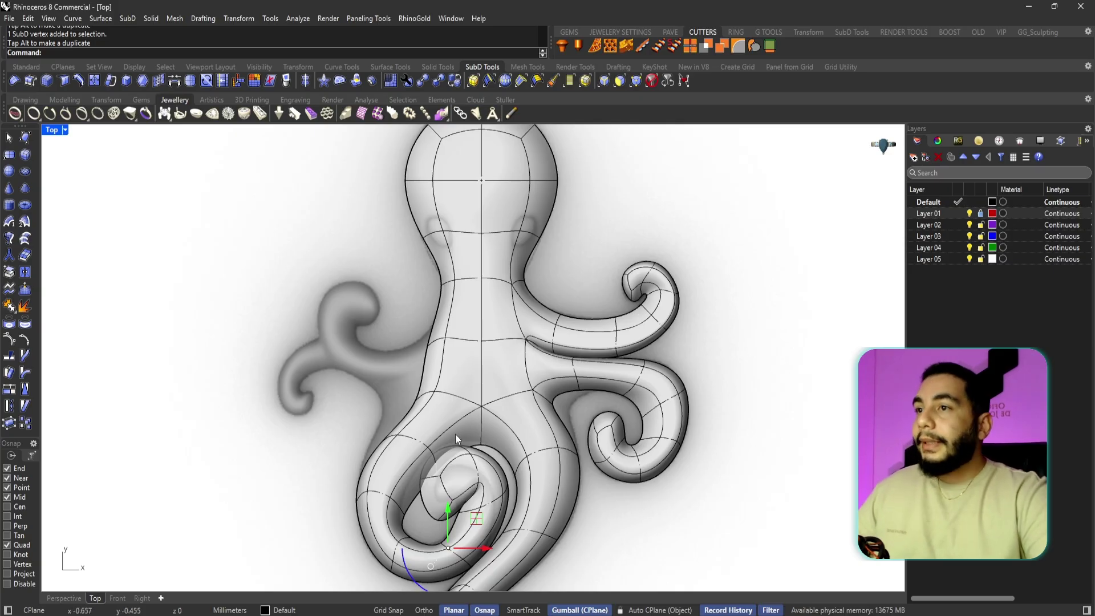
{"action": "left_click", "coordinate": [507, 351]}
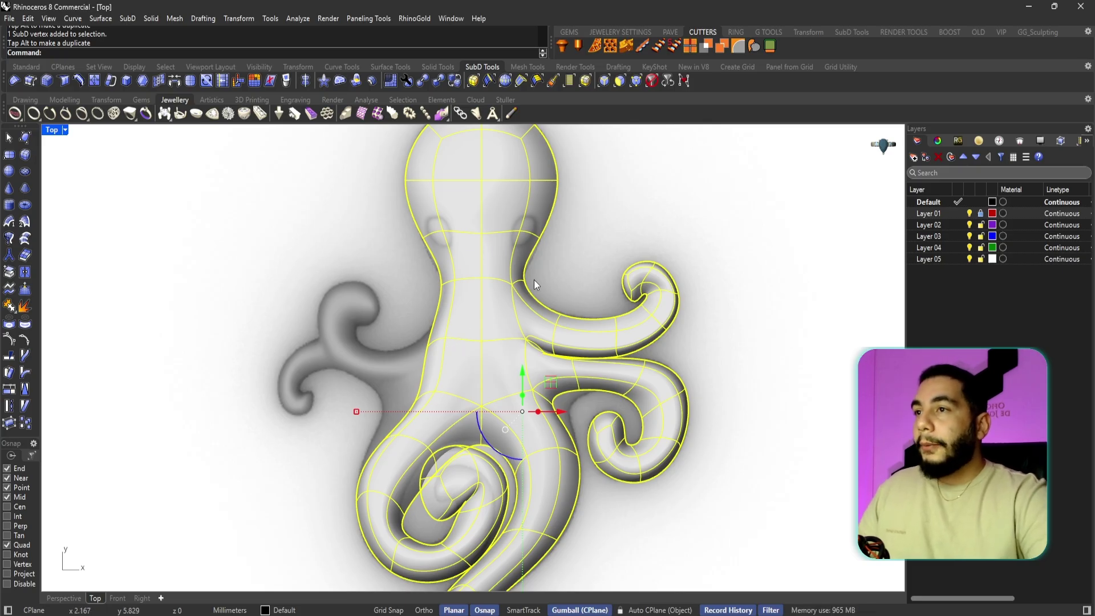
{"action": "left_click", "coordinate": [643, 218]}
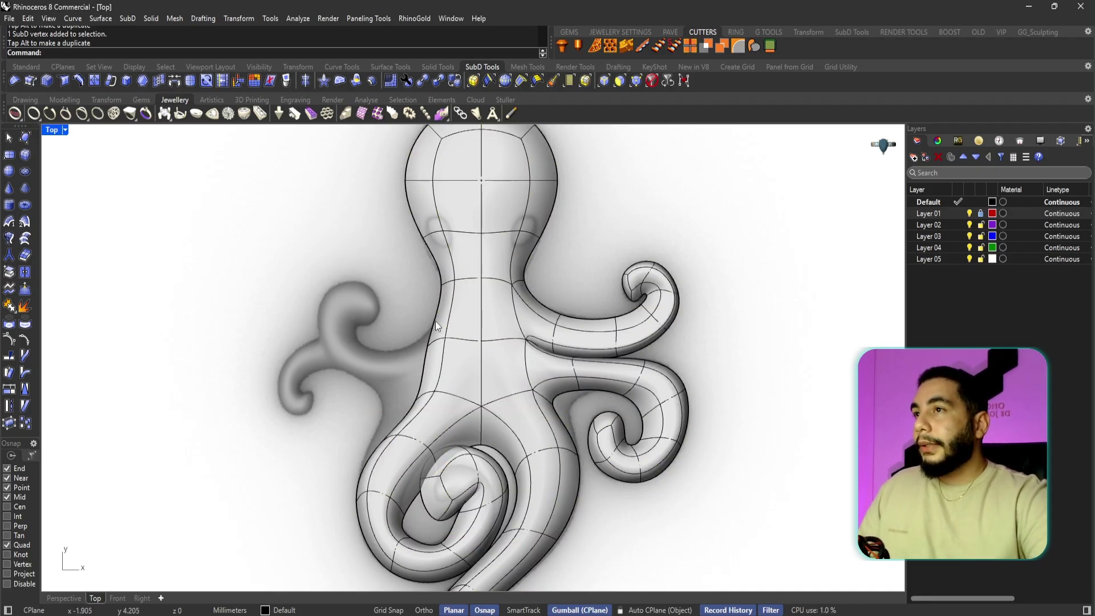
{"action": "left_click", "coordinate": [456, 324]}
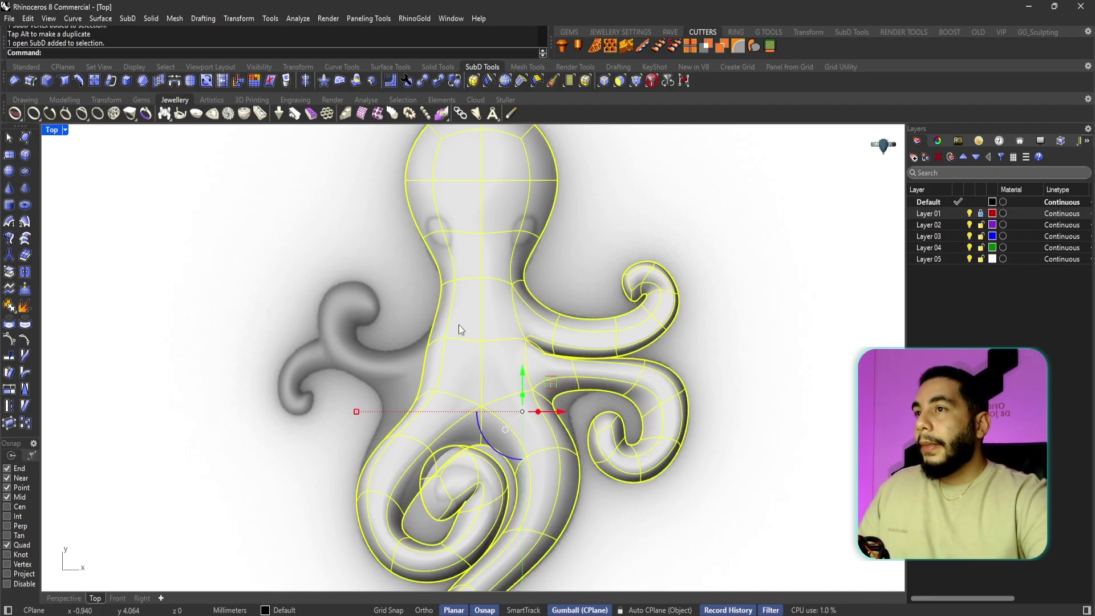
{"action": "left_click", "coordinate": [189, 81]}
{"action": "left_click", "coordinate": [614, 248]}
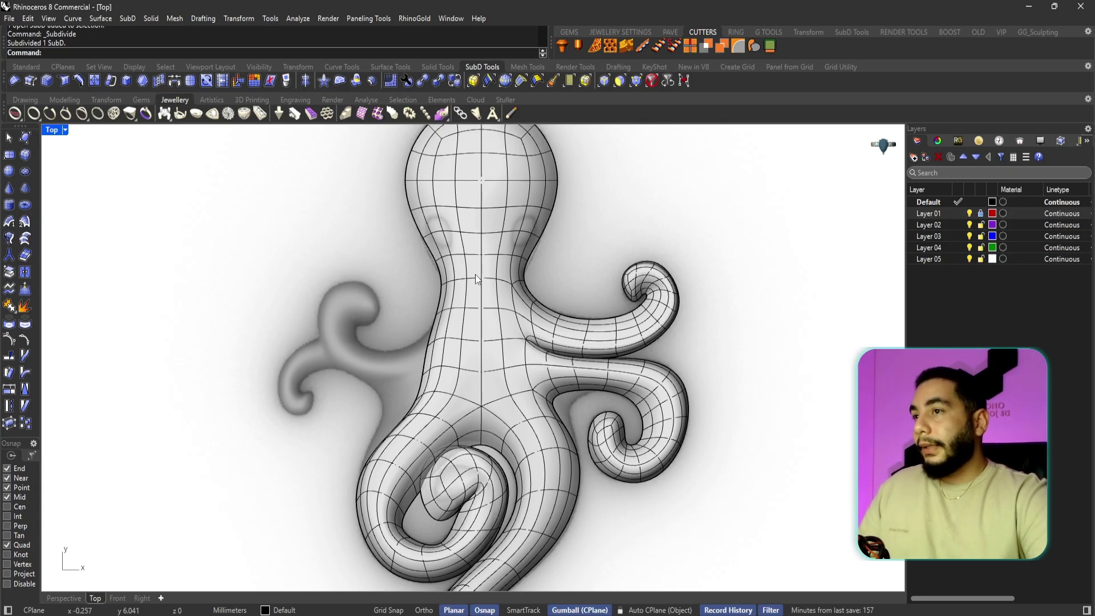
- Subdivide the entire octopus SubD a second time
{"action": "left_click", "coordinate": [403, 186]}
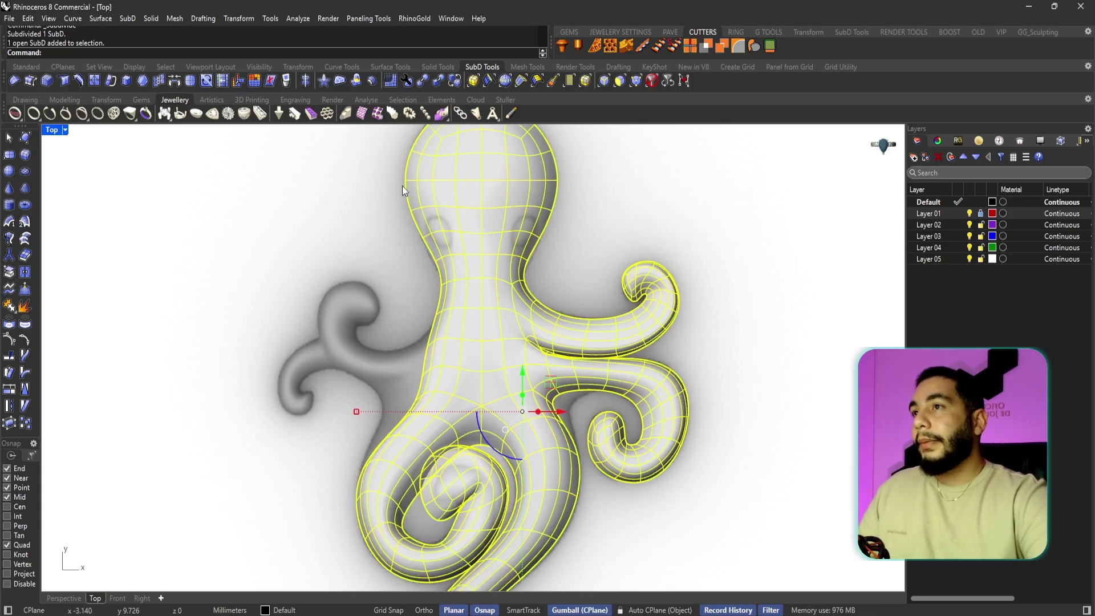
{"action": "left_click", "coordinate": [207, 80]}
{"action": "left_click", "coordinate": [619, 225]}
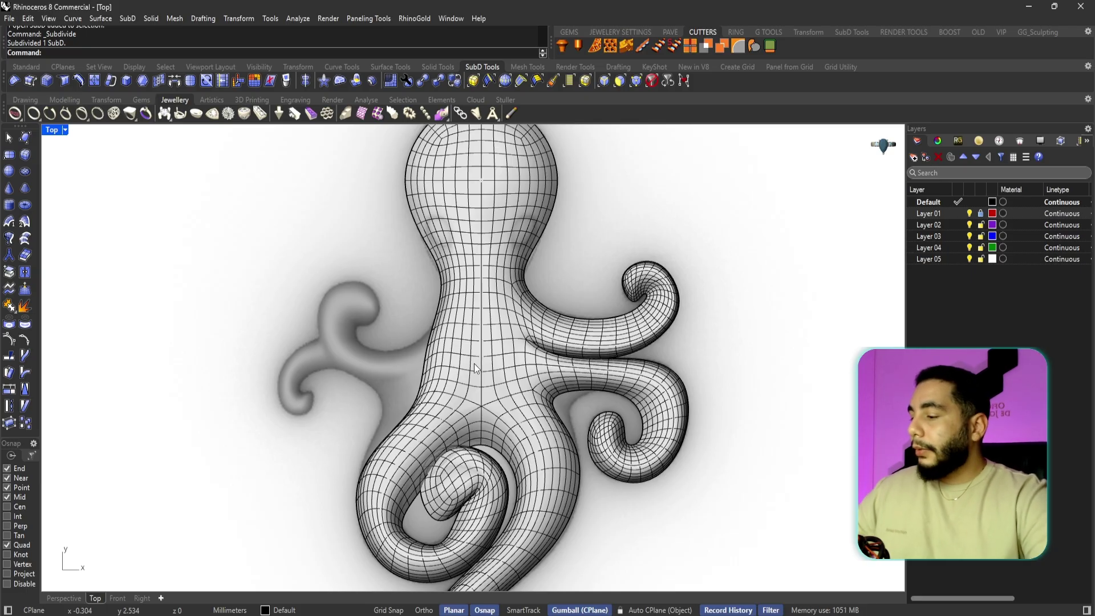
- Undo both subdivisions of the octopus SubD to restore its coarse mesh
{"action": "key", "text": "ctrl+z"}
{"action": "left_click", "coordinate": [716, 222]}
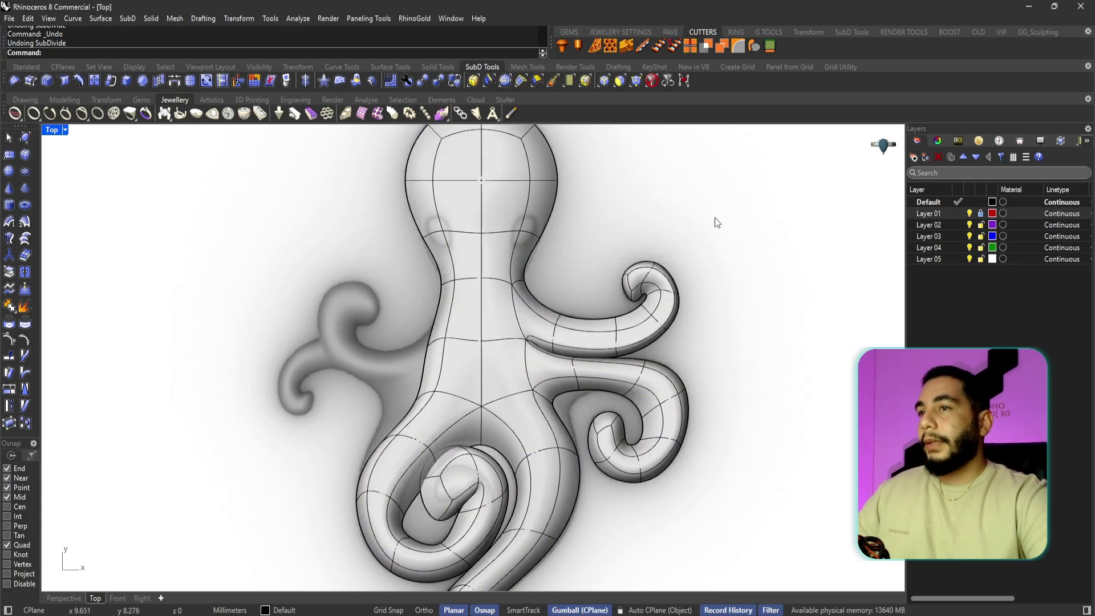
- Raise the vertices along the underside of the coiled tentacle's tip and shift the tip's lowest vertex up and right
{"action": "scroll", "coordinate": [508, 413], "scroll_direction": "up", "scroll_amount": 5}
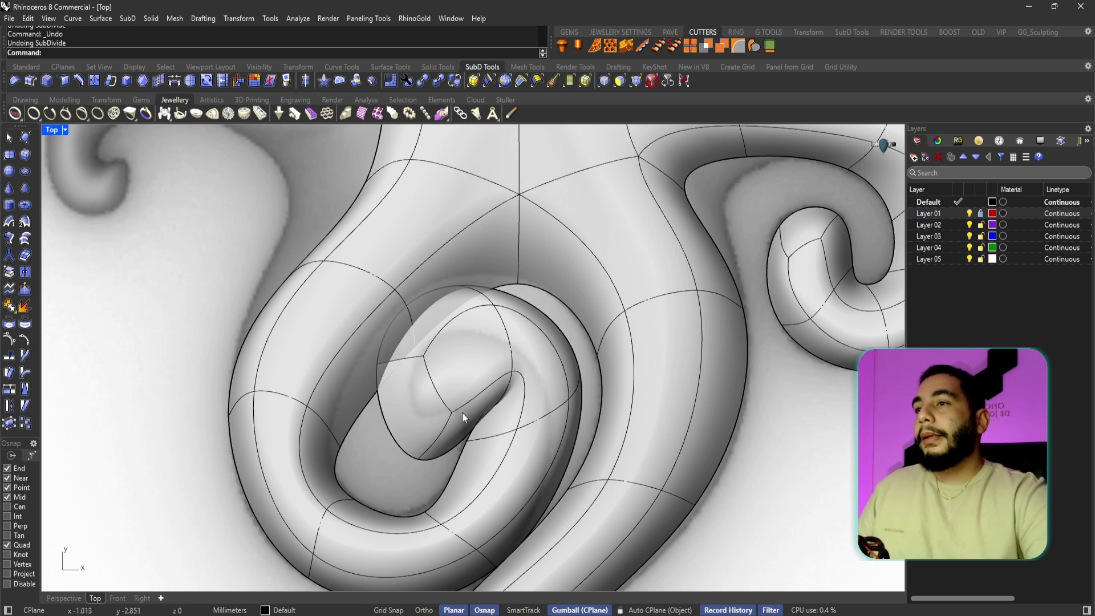
{"action": "scroll", "coordinate": [455, 424], "scroll_direction": "up", "scroll_amount": 2}
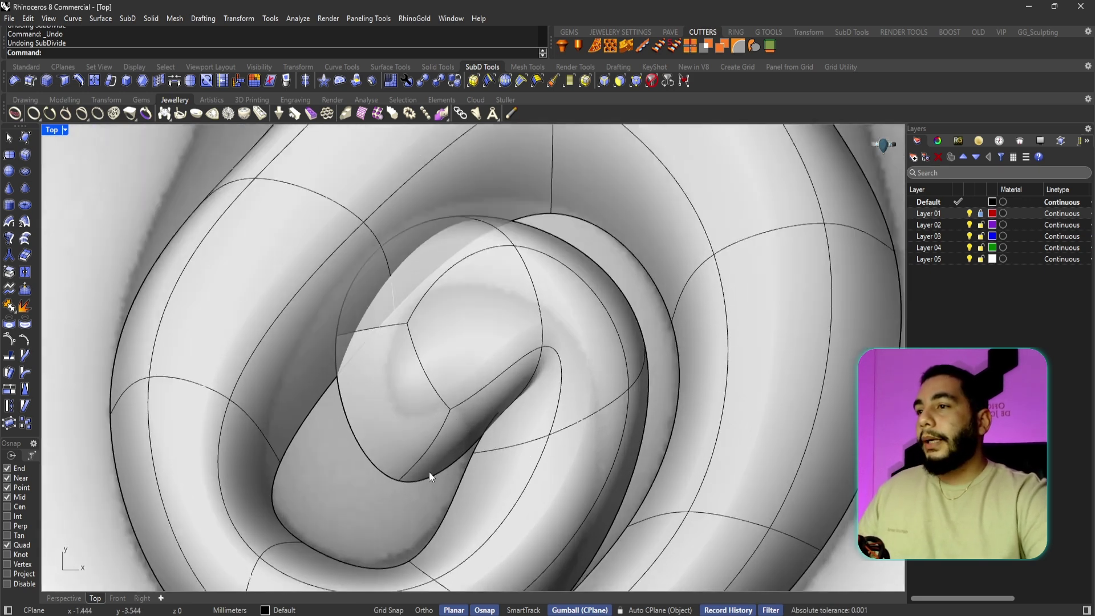
{"action": "left_click", "coordinate": [412, 481]}
{"action": "left_click_drag", "start_coordinate": [482, 428], "coordinate": [465, 373]}
{"action": "mouse_move", "coordinate": [485, 359]}
{"action": "left_mouse_down"}
{"action": "mouse_move", "coordinate": [477, 363]}
{"action": "mouse_move", "coordinate": [502, 367]}
{"action": "mouse_move", "coordinate": [476, 391]}
{"action": "mouse_move", "coordinate": [471, 349]}
{"action": "left_mouse_up"}
{"action": "key", "text": "Escape"}
{"action": "left_click", "coordinate": [491, 362], "text": "ctrl+shift"}
{"action": "key", "text": "Escape"}
{"action": "left_click", "coordinate": [445, 398], "text": "ctrl+shift"}
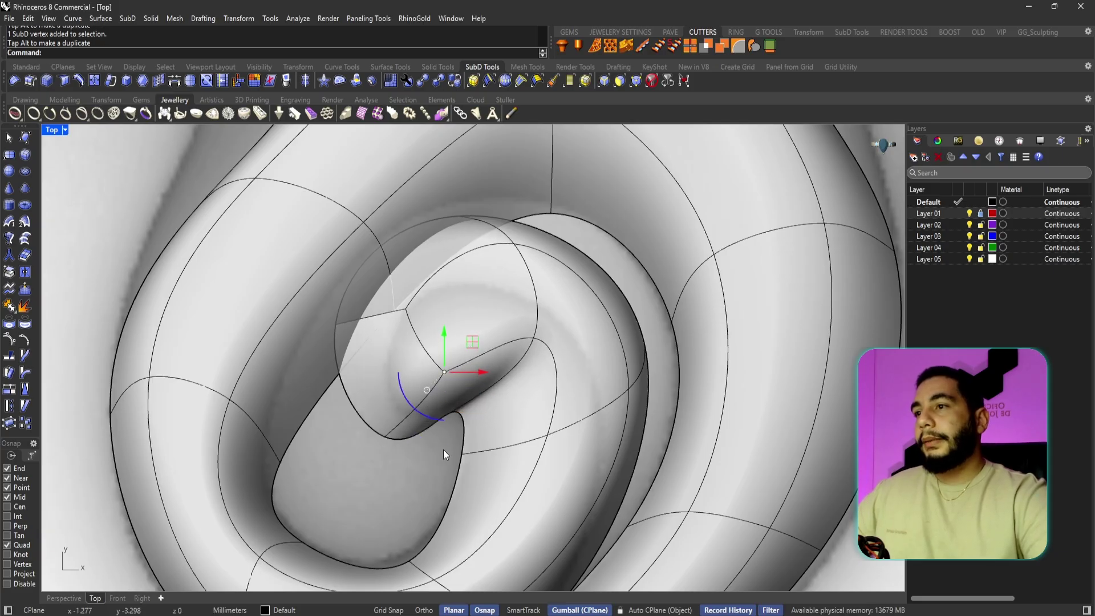
{"action": "left_click", "coordinate": [388, 438], "text": "ctrl+shift"}
{"action": "left_click_drag", "start_coordinate": [420, 404], "coordinate": [438, 379]}
{"action": "key", "text": "Escape"}
- Nudge the vertex on the coil's inner right side to the right and the lower inner vertex up and right
{"action": "right_click_drag", "start_coordinate": [458, 466], "coordinate": [463, 432]}
{"action": "left_click", "coordinate": [465, 422], "text": "ctrl+shift"}
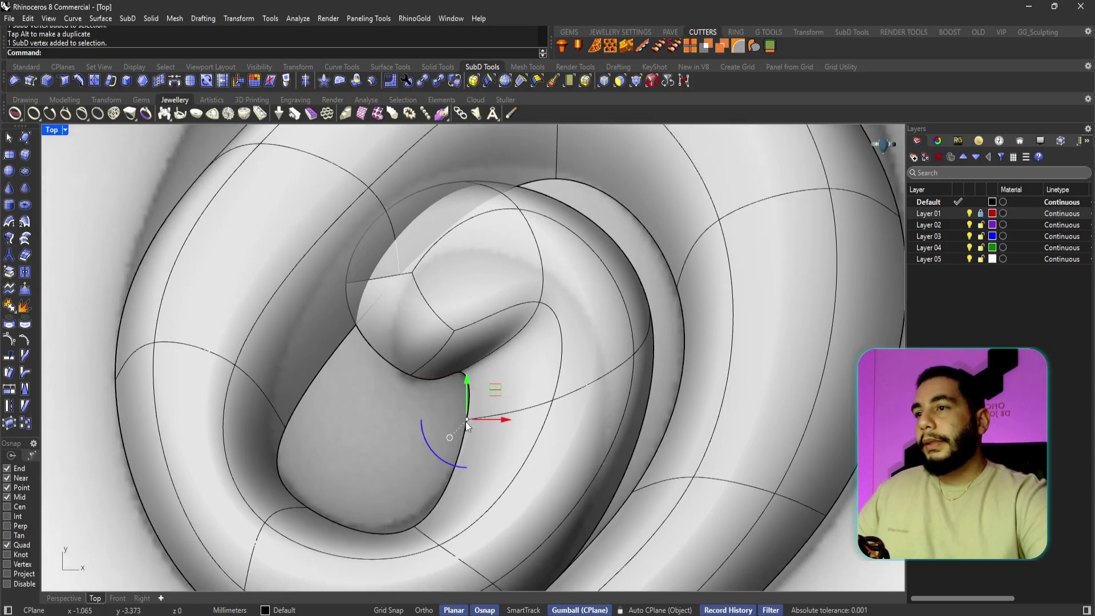
{"action": "mouse_move", "coordinate": [495, 390]}
{"action": "left_mouse_down"}
{"action": "mouse_move", "coordinate": [513, 433]}
{"action": "mouse_move", "coordinate": [501, 378]}
{"action": "mouse_move", "coordinate": [504, 397]}
{"action": "left_mouse_up"}
{"action": "key", "text": "Escape"}
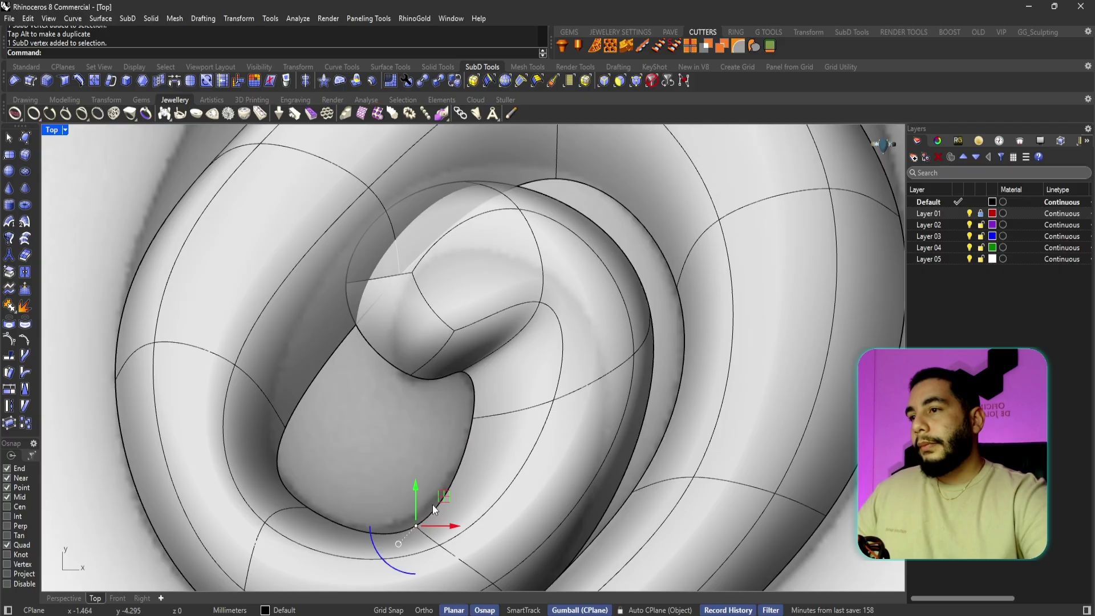
{"action": "left_click_drag", "start_coordinate": [426, 513], "coordinate": [451, 475]}
{"action": "key", "text": "Escape"}
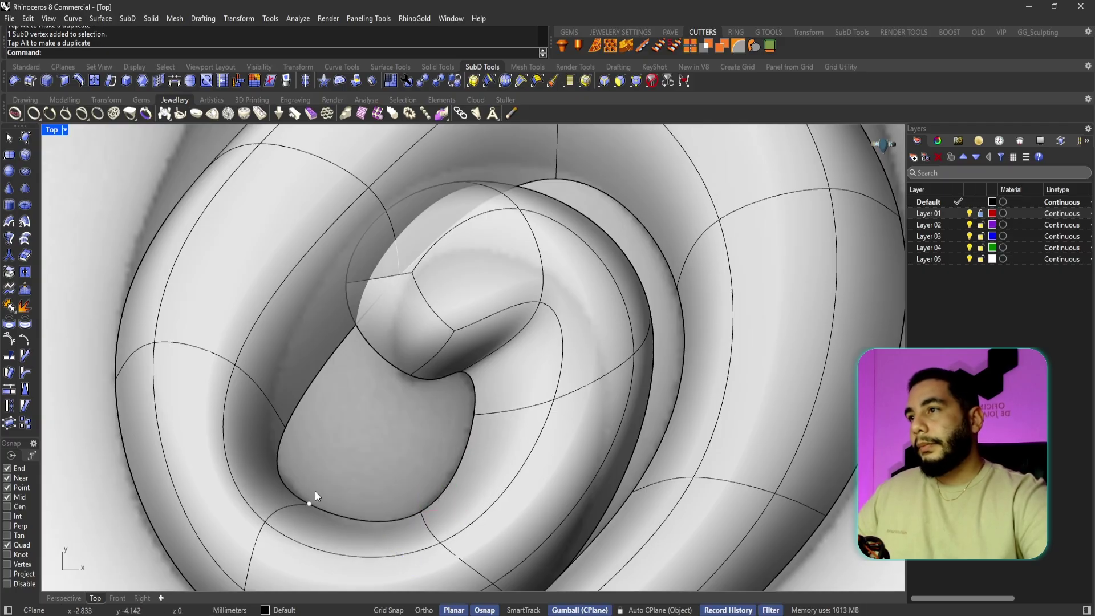
- Move the two vertices at the coil's upper-left inner side up and left to widen the gap around the tip
{"action": "right_click_drag", "start_coordinate": [364, 346], "coordinate": [380, 416]}
{"action": "left_click", "coordinate": [414, 345]}
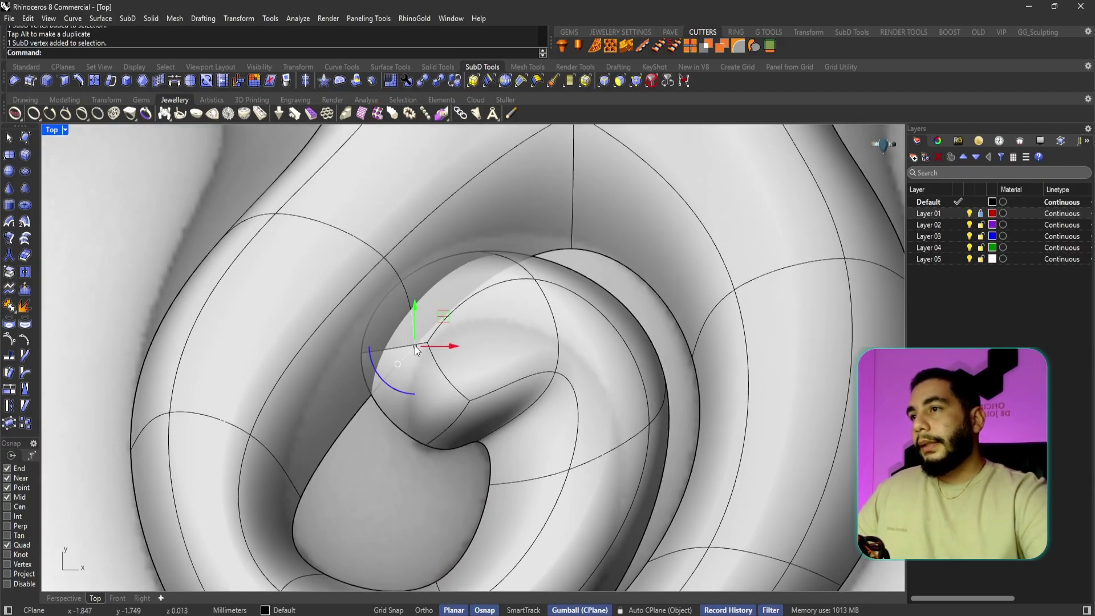
{"action": "left_click_drag", "start_coordinate": [443, 310], "coordinate": [406, 277]}
{"action": "key", "text": "Escape"}
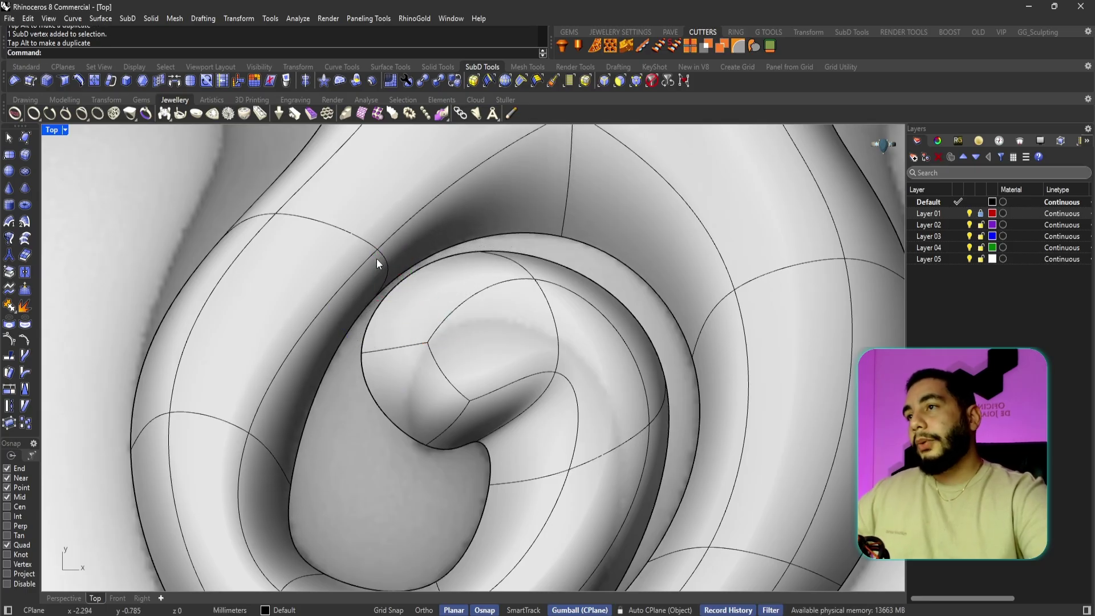
{"action": "left_click", "coordinate": [378, 250]}
{"action": "left_click_drag", "start_coordinate": [392, 237], "coordinate": [363, 224]}
- Shift the coil's inner left vertex up and slightly left, and nudge the vertex at its lower-left inner bend
{"action": "left_click", "coordinate": [289, 487]}
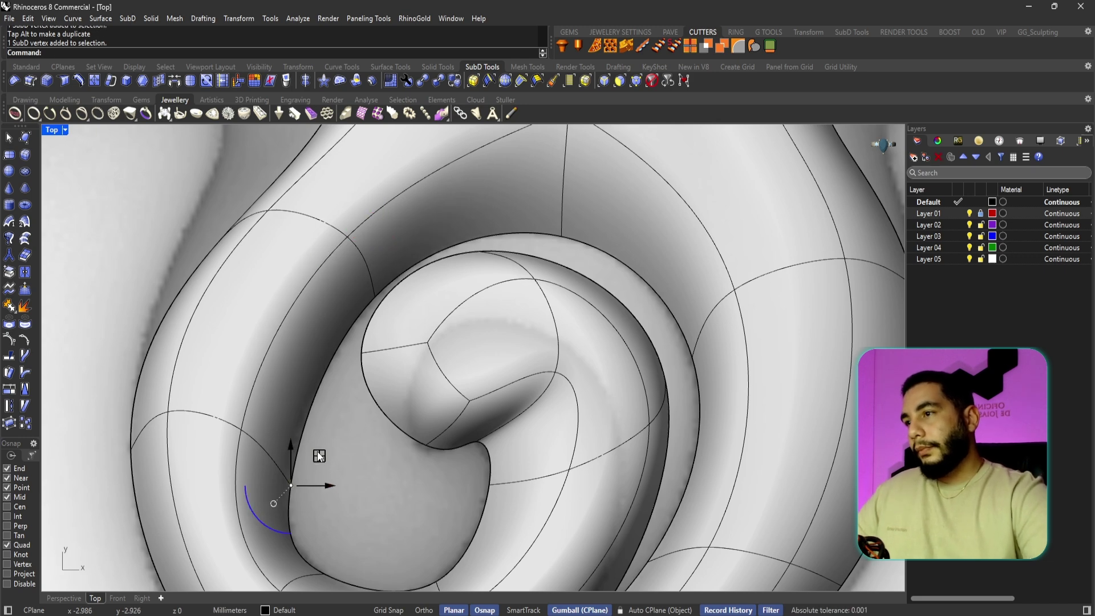
{"action": "left_click_drag", "start_coordinate": [317, 451], "coordinate": [310, 426]}
{"action": "key", "text": "Escape"}
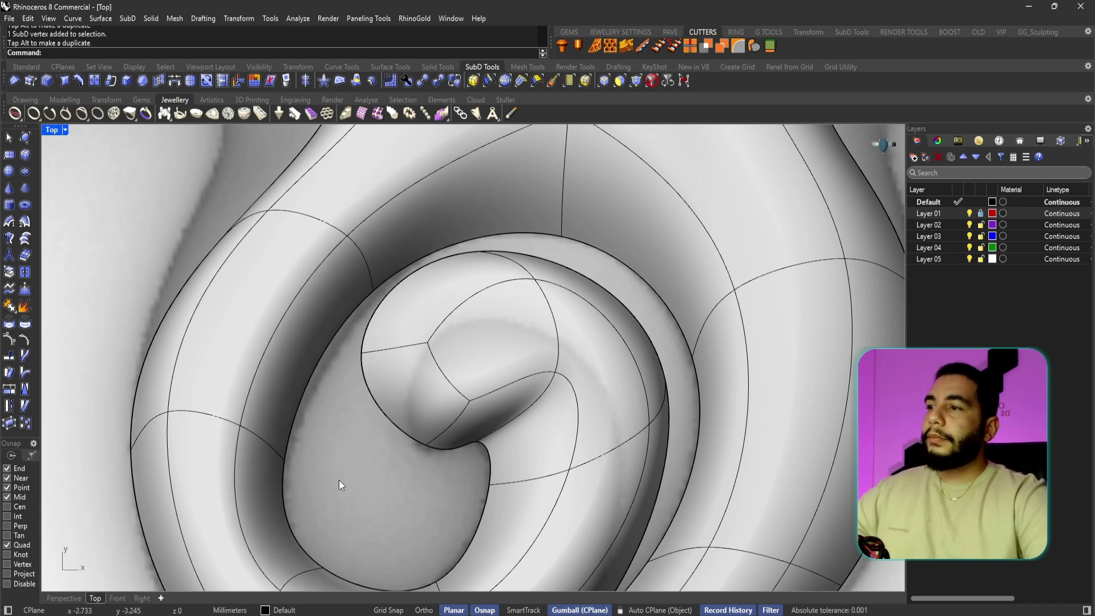
{"action": "right_click_drag", "start_coordinate": [338, 480], "coordinate": [346, 380]}
{"action": "left_click", "coordinate": [330, 467]}
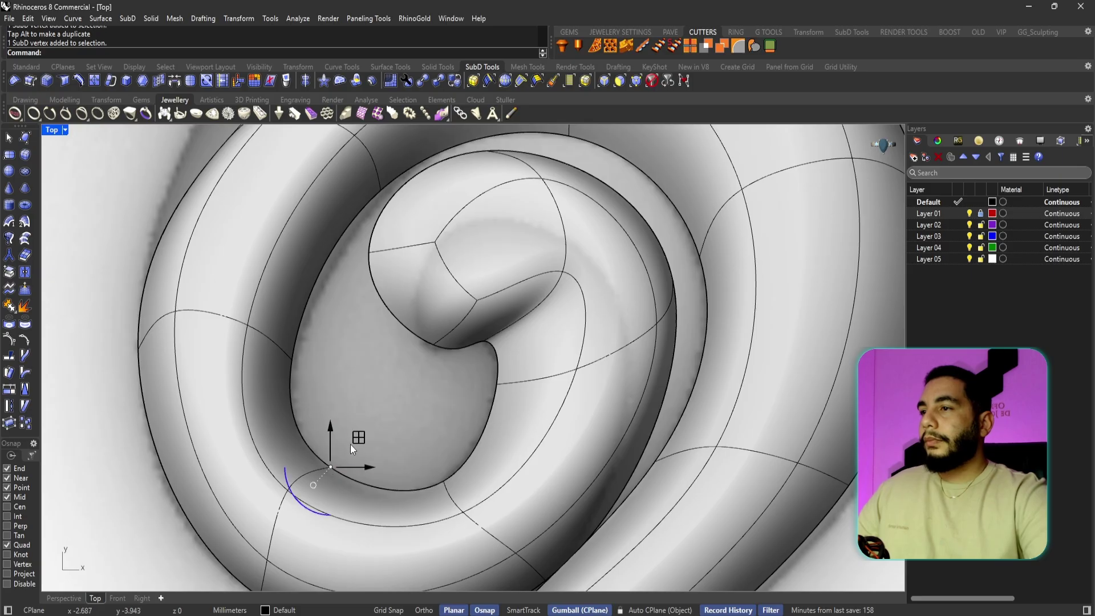
{"action": "left_click_drag", "start_coordinate": [350, 443], "coordinate": [349, 446]}
{"action": "key", "text": "Escape"}
{"action": "scroll", "coordinate": [385, 450], "scroll_direction": "down", "scroll_amount": 3}
{"action": "scroll", "coordinate": [436, 445], "scroll_direction": "up", "scroll_amount": 3}
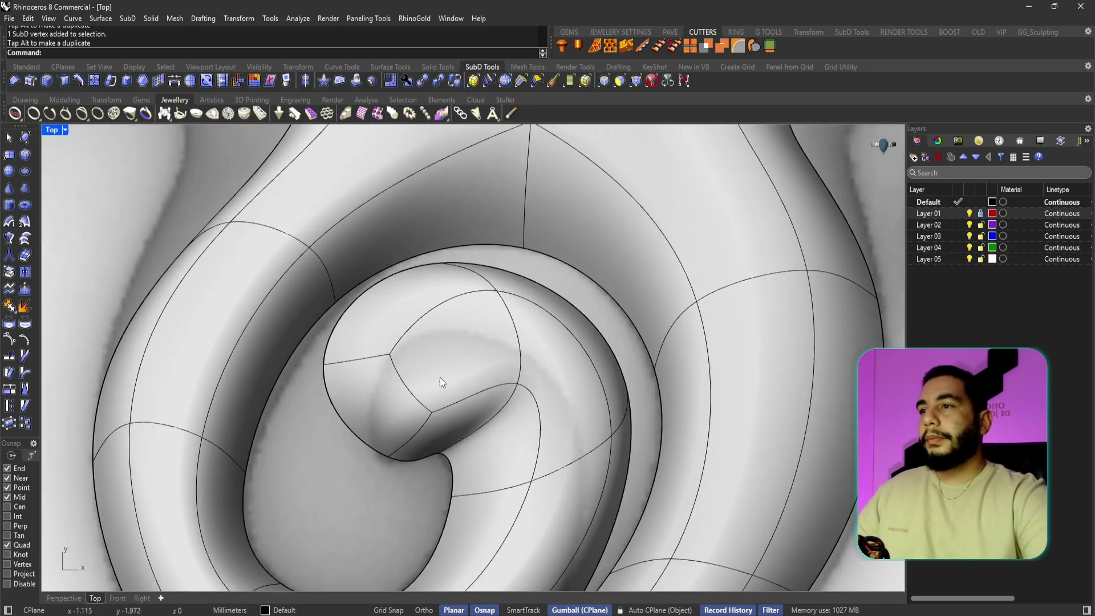
- Move the vertex on the left outline of the coiled tentacle's tip to the right
{"action": "left_click", "coordinate": [323, 365]}
{"action": "left_click_drag", "start_coordinate": [323, 365], "coordinate": [406, 372]}
{"action": "key", "text": "Escape"}
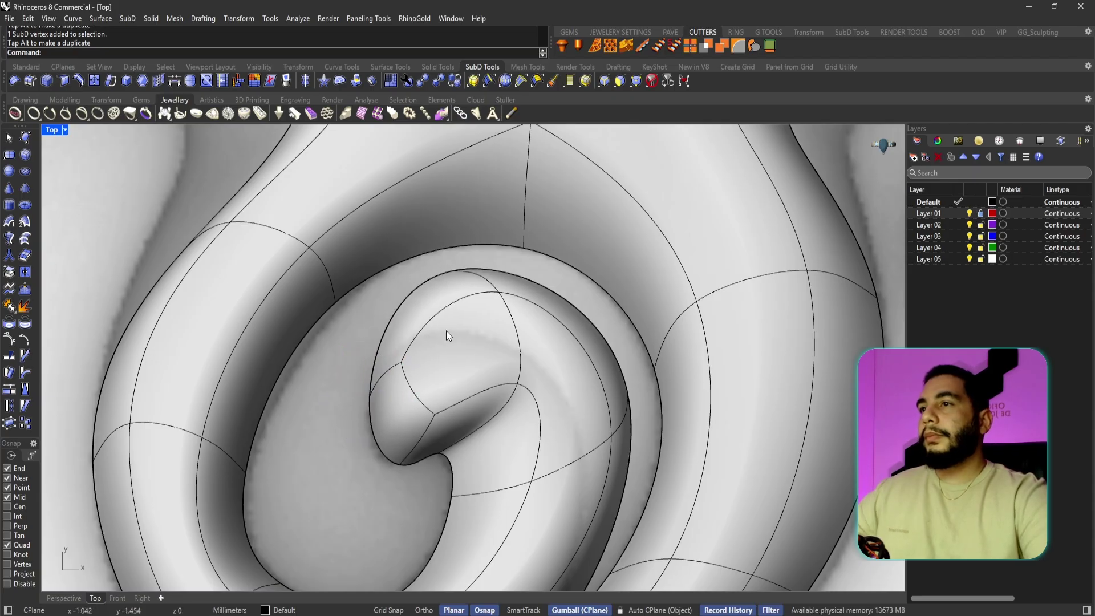
- Pull the outer edge above the coiled tip downward and move the upper crest vertex down and left
{"action": "left_click", "coordinate": [465, 268]}
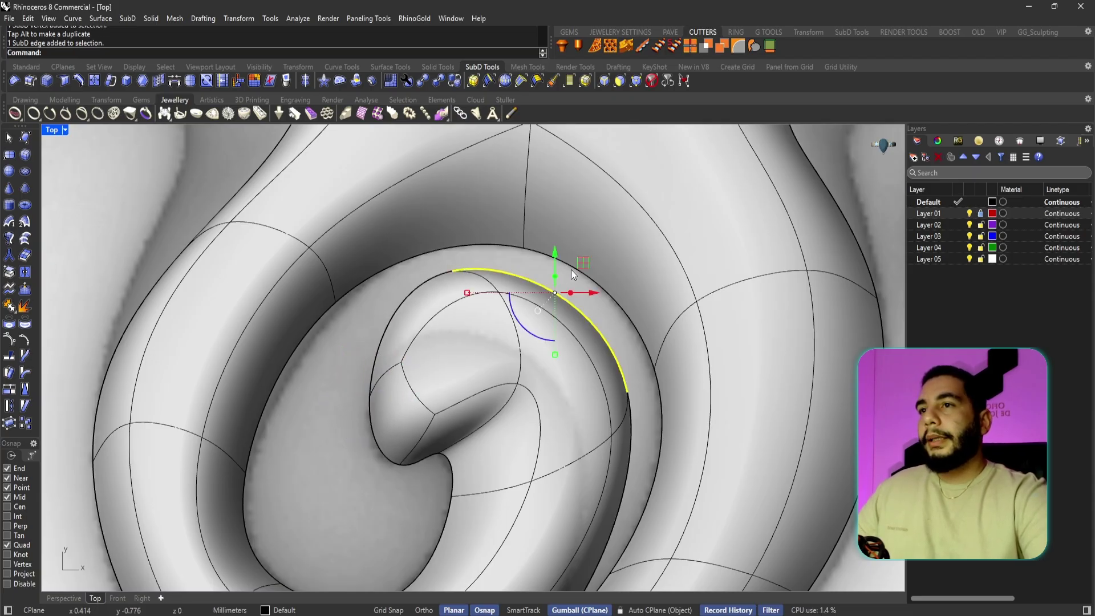
{"action": "left_click_drag", "start_coordinate": [580, 265], "coordinate": [567, 336]}
{"action": "key", "text": "Escape"}
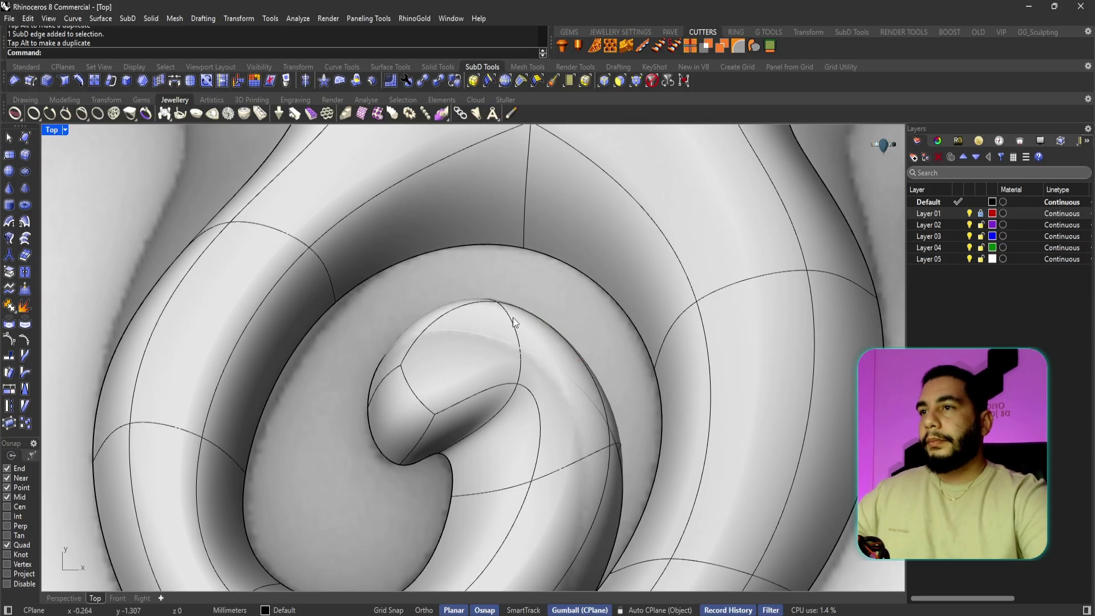
{"action": "left_click", "coordinate": [500, 303]}
{"action": "left_click_drag", "start_coordinate": [528, 274], "coordinate": [501, 320]}
{"action": "key", "text": "Escape"}
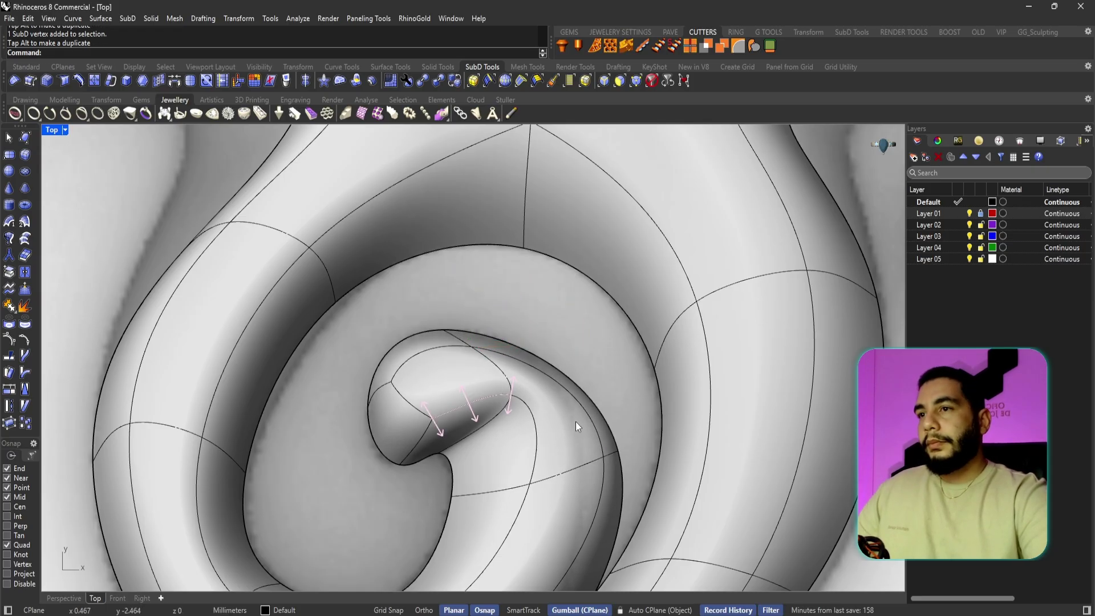
- Move the edge on the inner side of the tip's bend left and adjust the tip's adjoining inner vertex leftward
{"action": "right_click_drag", "start_coordinate": [581, 445], "coordinate": [561, 388]}
{"action": "left_click", "coordinate": [511, 371]}
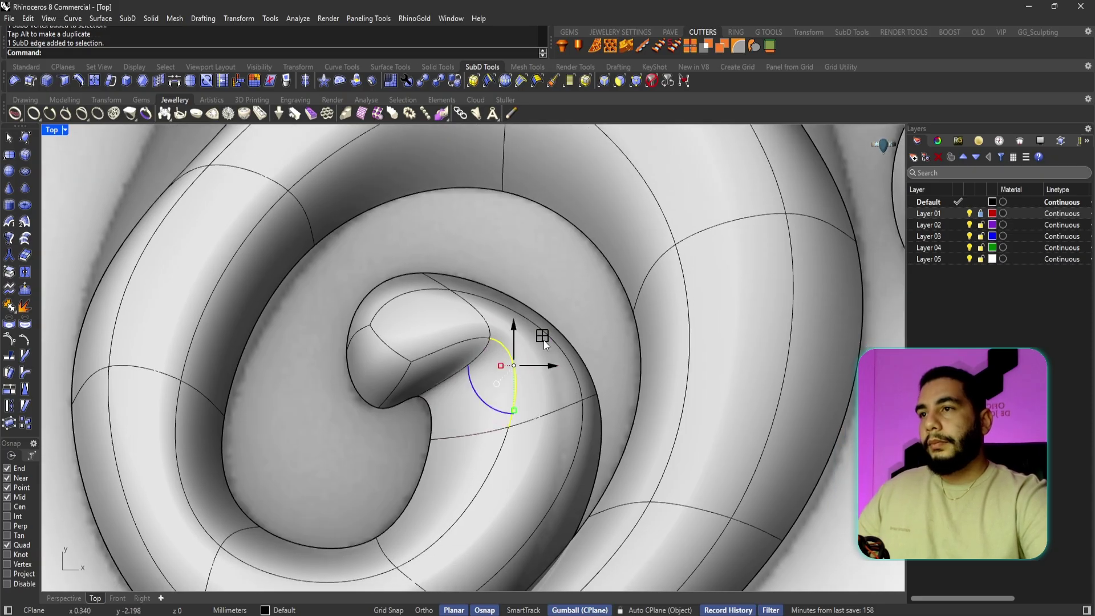
{"action": "left_click_drag", "start_coordinate": [543, 338], "coordinate": [415, 342]}
{"action": "key", "text": "Escape"}
{"action": "left_click", "coordinate": [399, 363]}
{"action": "key", "text": "Escape"}
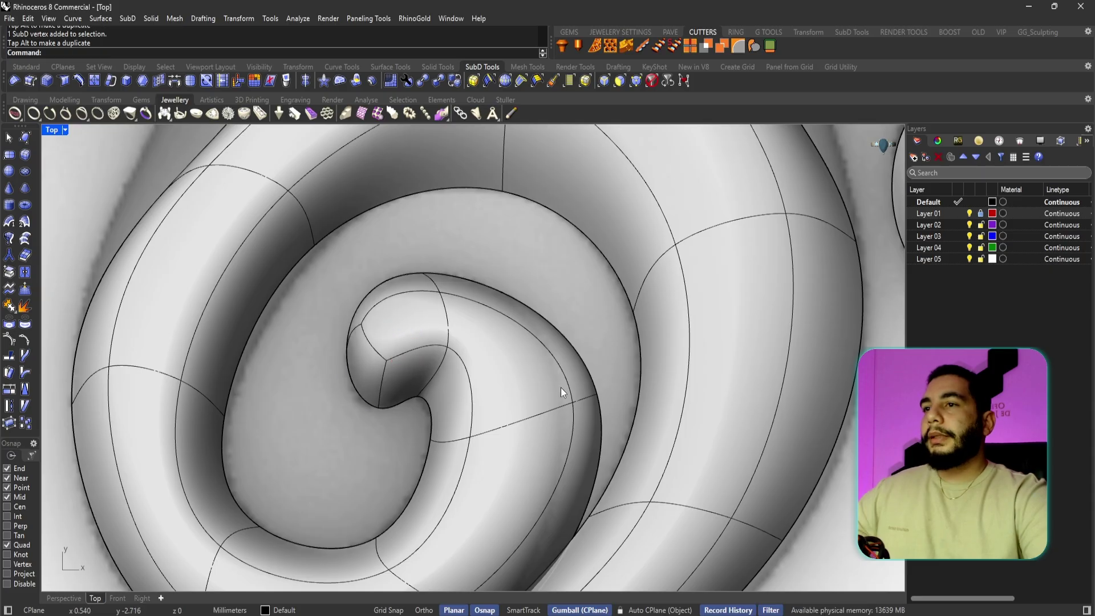
- Shift the outer right edge of the coil's innermost turn left to slim the tentacle
{"action": "left_click", "coordinate": [590, 401]}
{"action": "left_click_drag", "start_coordinate": [619, 367], "coordinate": [558, 354]}
{"action": "key", "text": "Escape"}
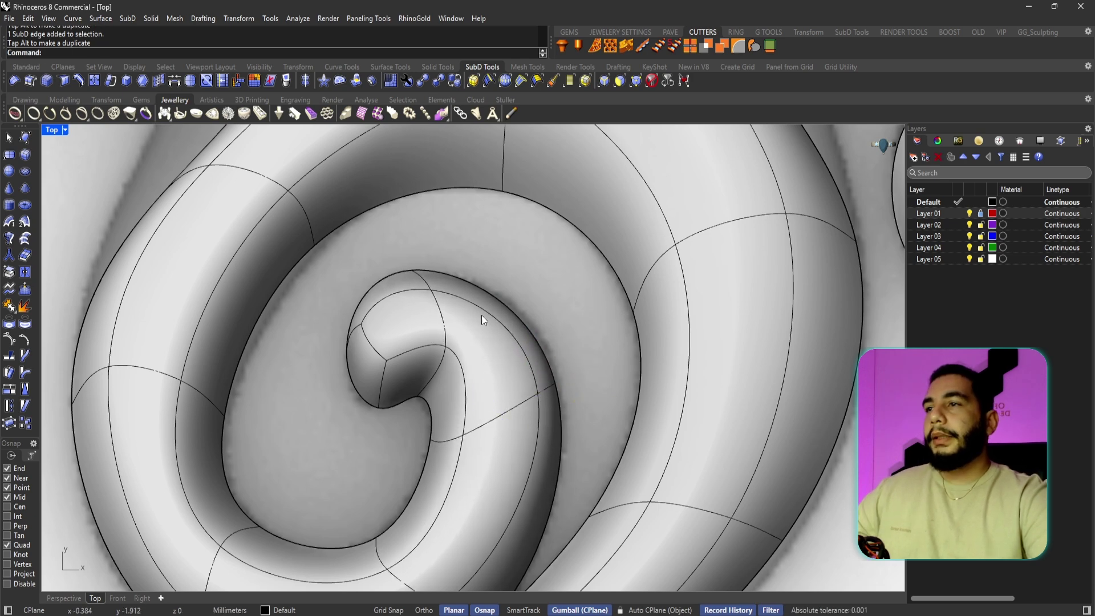
- Nudge the top outline vertex of the curled tip down and right, and the tip's left crest vertex slightly right
{"action": "left_click", "coordinate": [412, 270]}
{"action": "left_click_drag", "start_coordinate": [439, 240], "coordinate": [444, 246]}
{"action": "key", "text": "Escape"}
{"action": "left_click", "coordinate": [365, 323]}
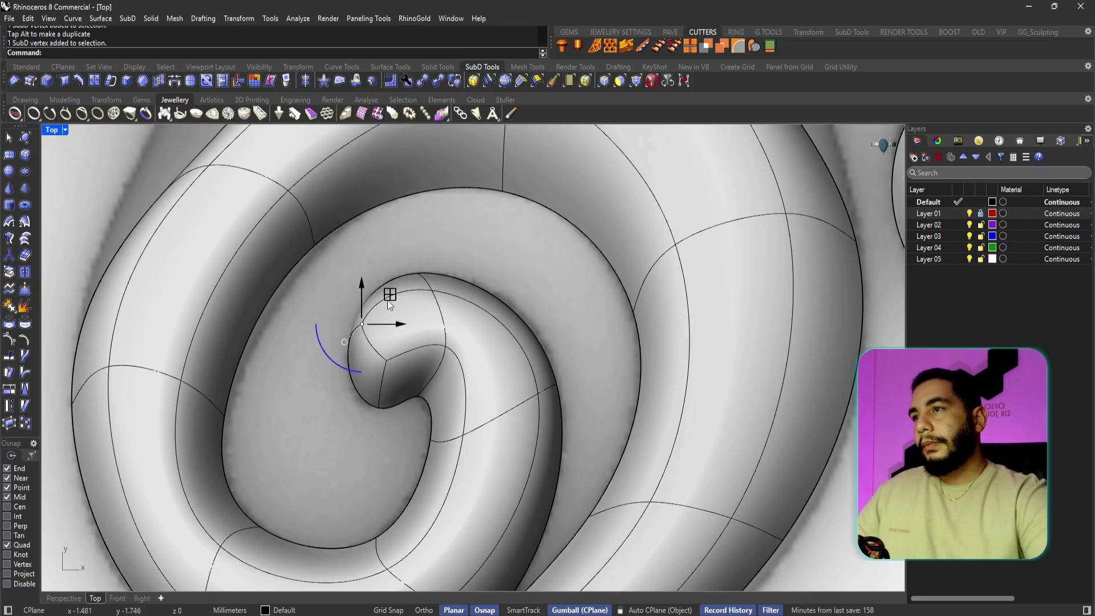
{"action": "left_click_drag", "start_coordinate": [388, 299], "coordinate": [393, 298]}
{"action": "key", "text": "Escape"}
- Move the crest vertex on the innermost turn up and right, and the crest vertex below it down and right
{"action": "scroll", "coordinate": [473, 321], "scroll_direction": "down", "scroll_amount": 2}
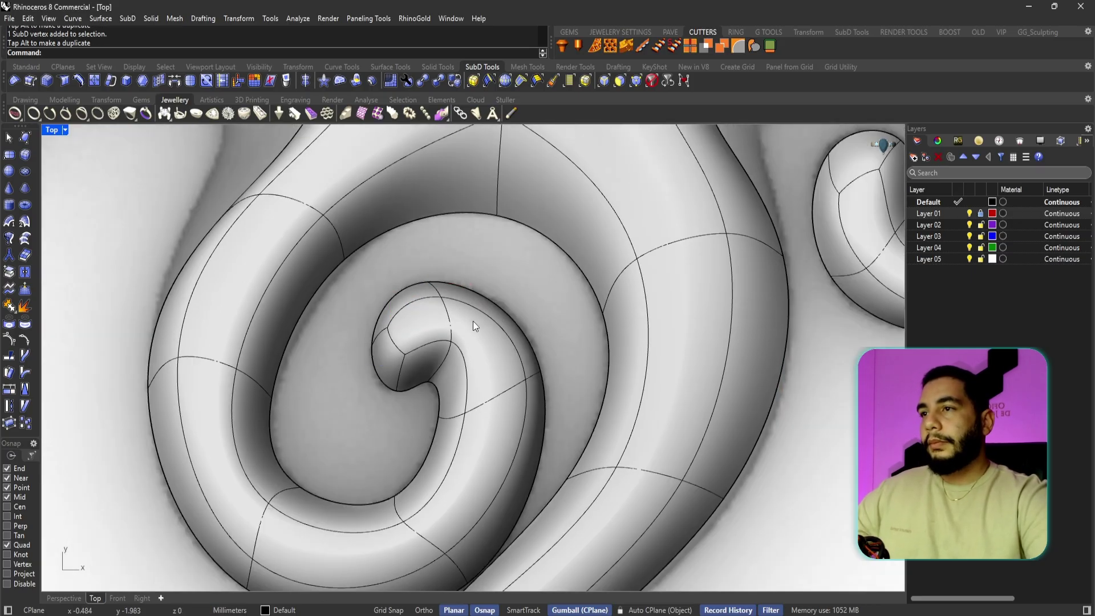
{"action": "left_click", "coordinate": [466, 419]}
{"action": "left_click_drag", "start_coordinate": [477, 408], "coordinate": [519, 383]}
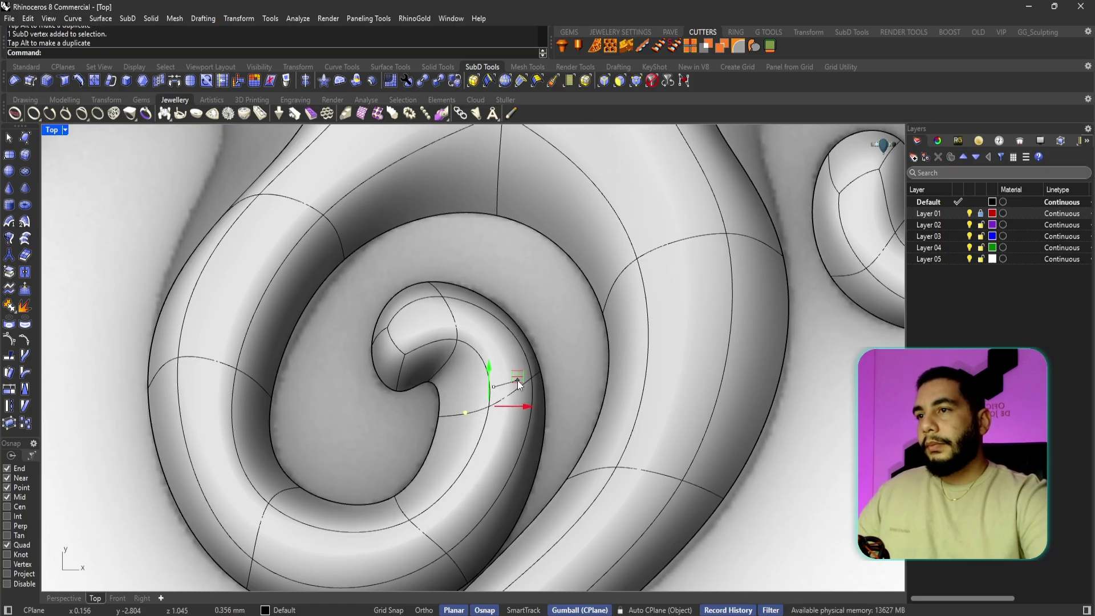
{"action": "left_click", "coordinate": [446, 552]}
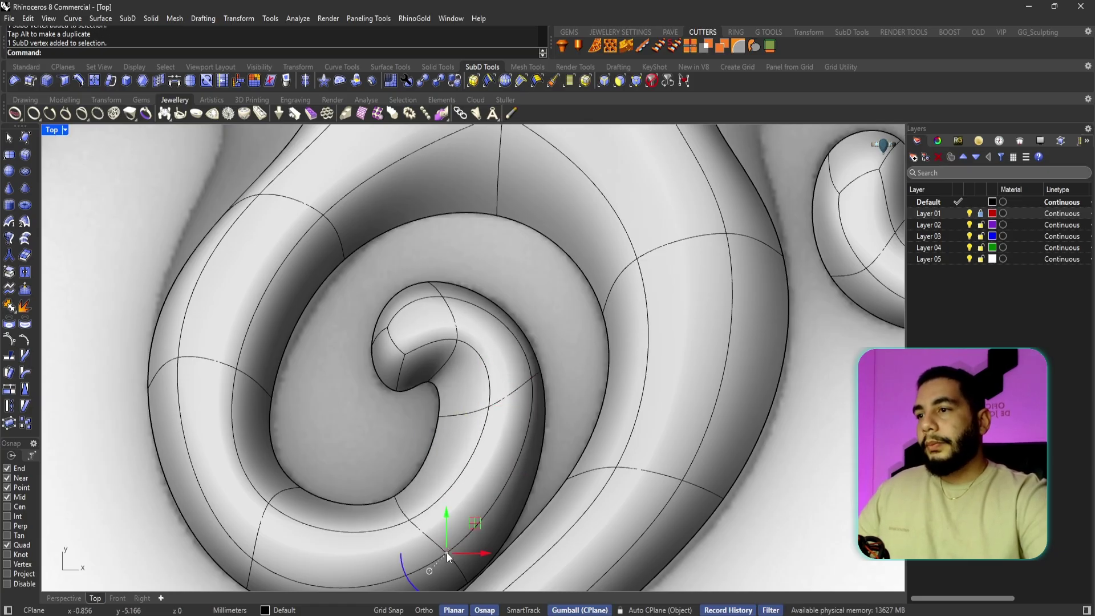
{"action": "right_click_drag", "start_coordinate": [446, 552], "coordinate": [492, 403]}
{"action": "left_click_drag", "start_coordinate": [500, 398], "coordinate": [510, 412]}
{"action": "key", "text": "Escape"}
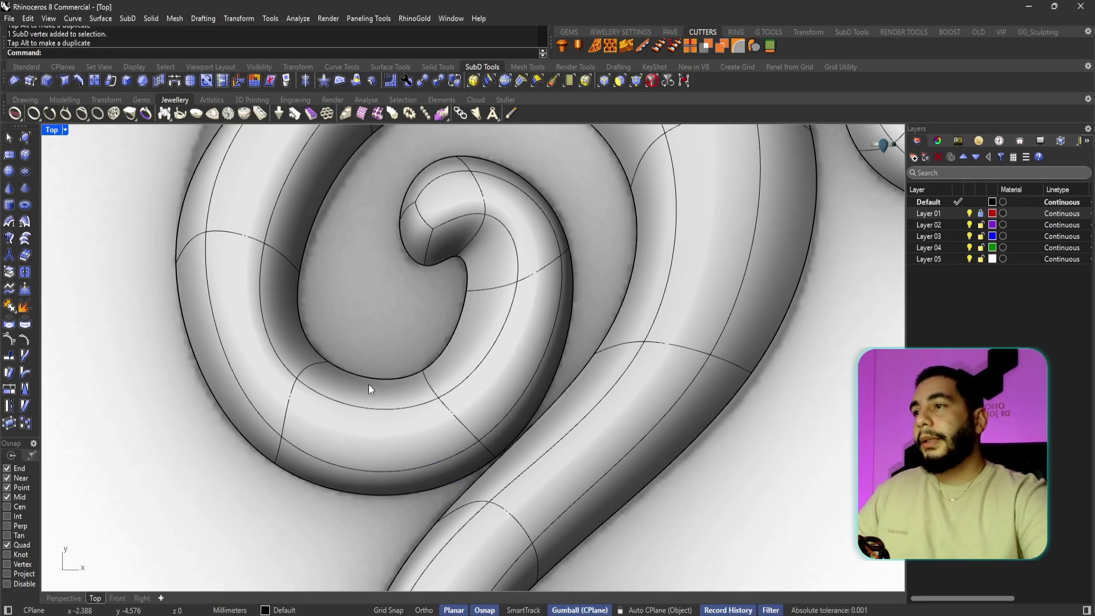
- Adjust the position of the crest vertex on the coil's outer left side
{"action": "scroll", "coordinate": [369, 384], "scroll_direction": "down", "scroll_amount": 2}
{"action": "left_click", "coordinate": [258, 273]}
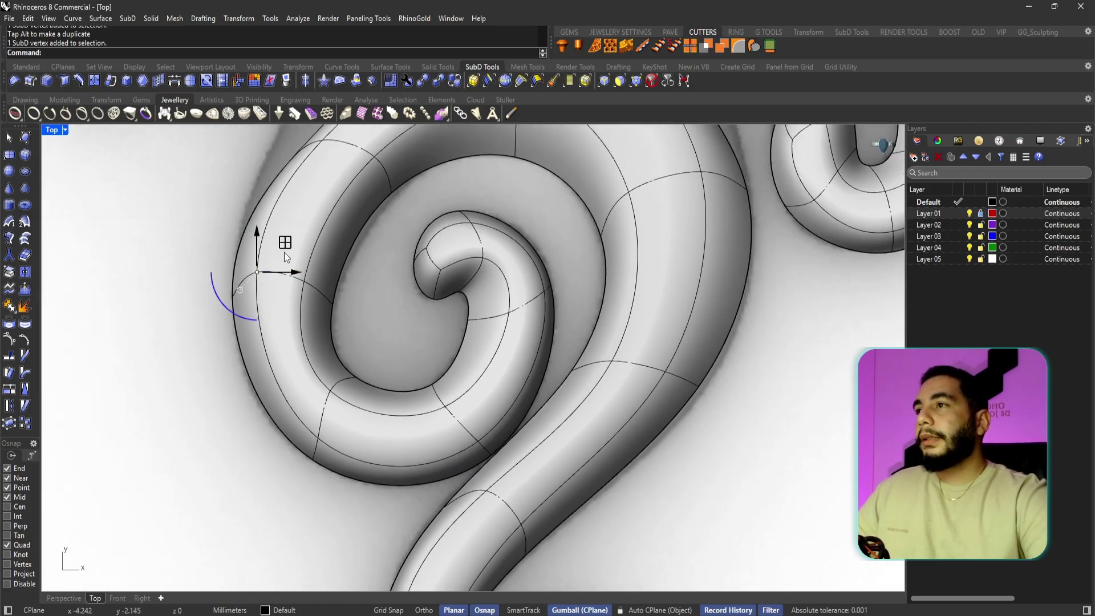
{"action": "left_click", "coordinate": [292, 273]}
- Compare the reshaped coiled tentacle with the reference image in Ghosted display
{"action": "scroll", "coordinate": [370, 376], "scroll_direction": "down", "scroll_amount": 2}
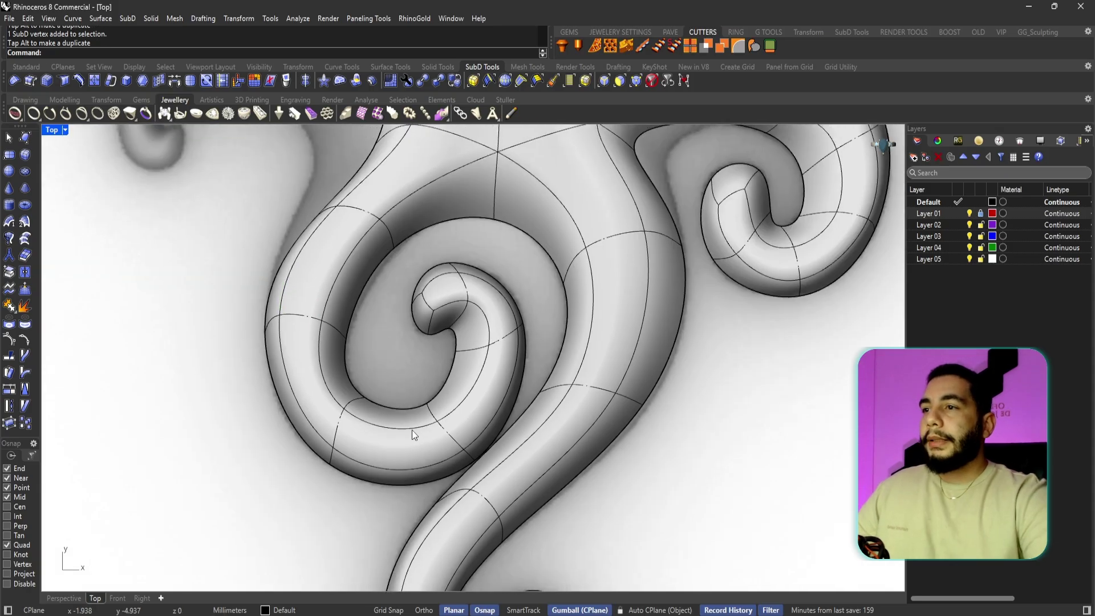
{"action": "scroll", "coordinate": [484, 402], "scroll_direction": "down", "scroll_amount": 3}
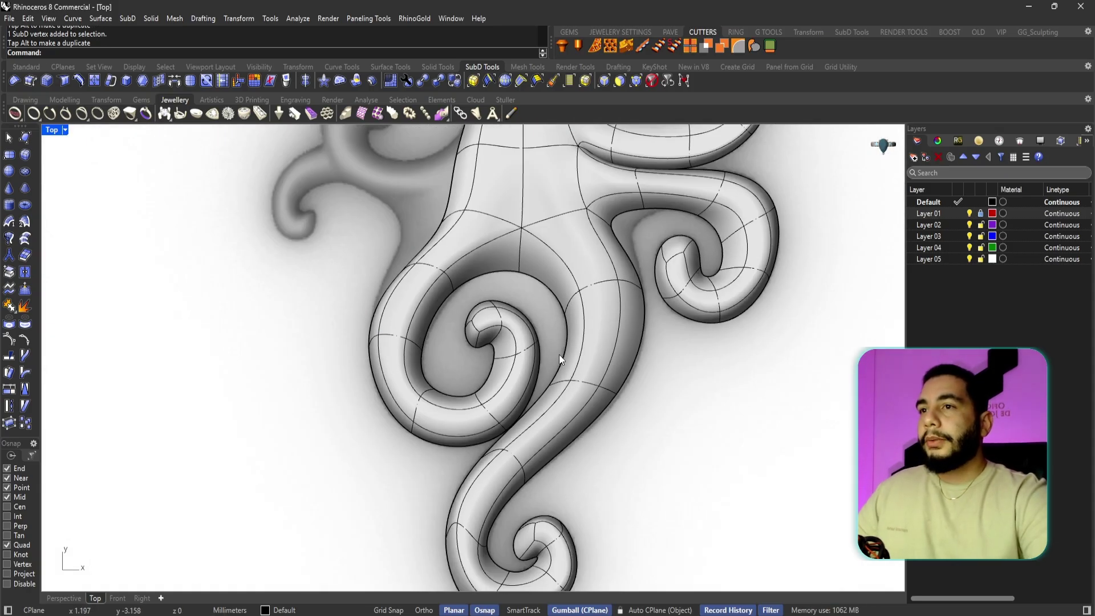
{"action": "scroll", "coordinate": [516, 392], "scroll_direction": "up", "scroll_amount": 3}
{"action": "scroll", "coordinate": [453, 375], "scroll_direction": "up", "scroll_amount": 2}
{"action": "left_click", "coordinate": [453, 375]}
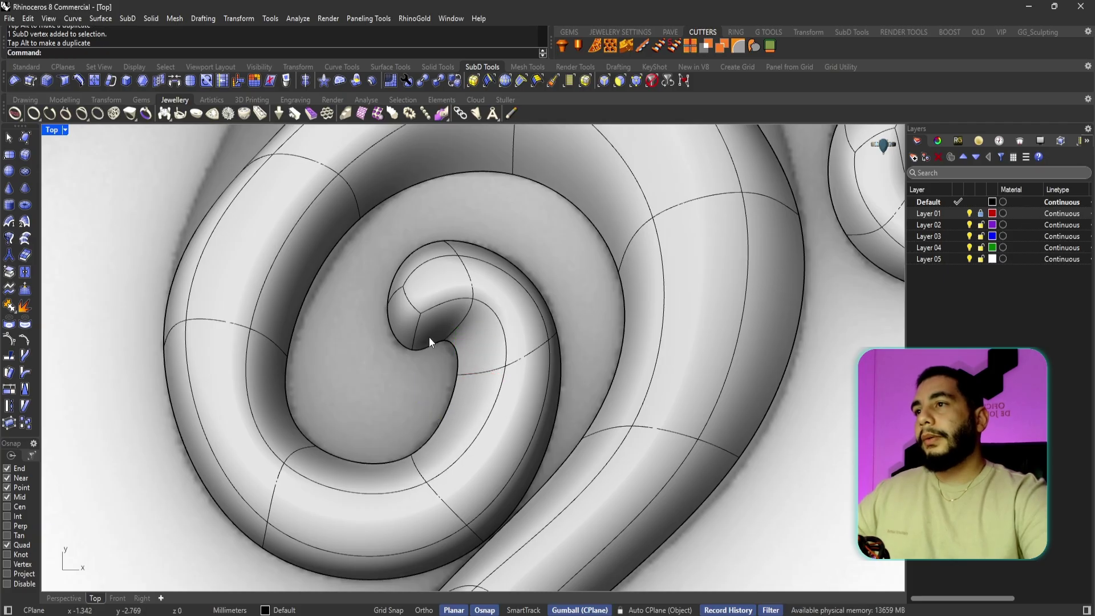
{"action": "left_click", "coordinate": [66, 134]}
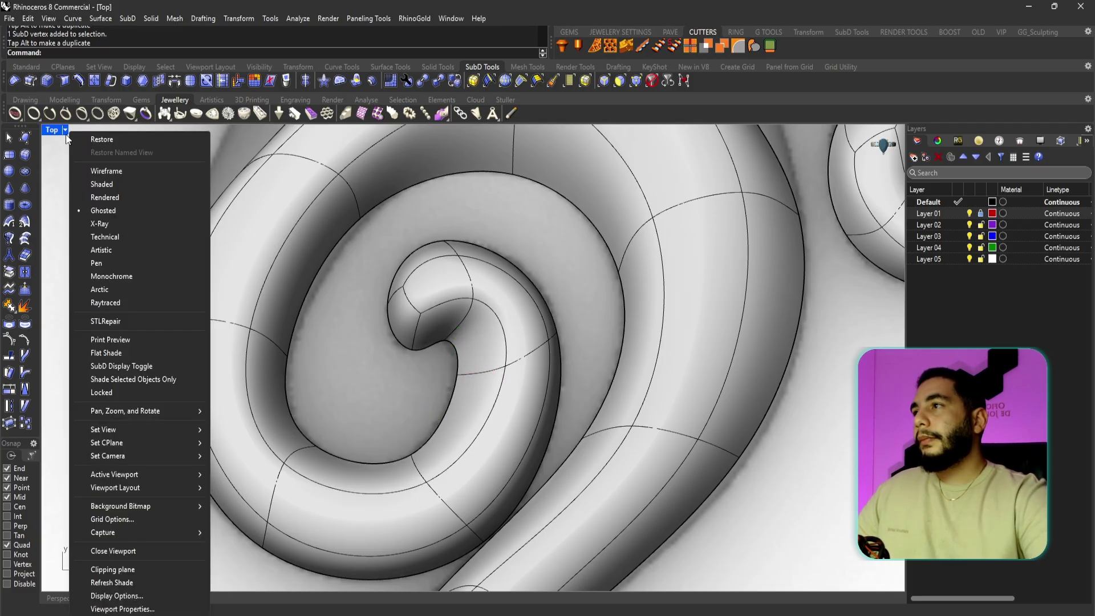
{"action": "left_click", "coordinate": [110, 210]}
{"action": "right_click_drag", "start_coordinate": [378, 326], "coordinate": [445, 384]}
{"action": "scroll", "coordinate": [445, 384], "scroll_direction": "down", "scroll_amount": 1}
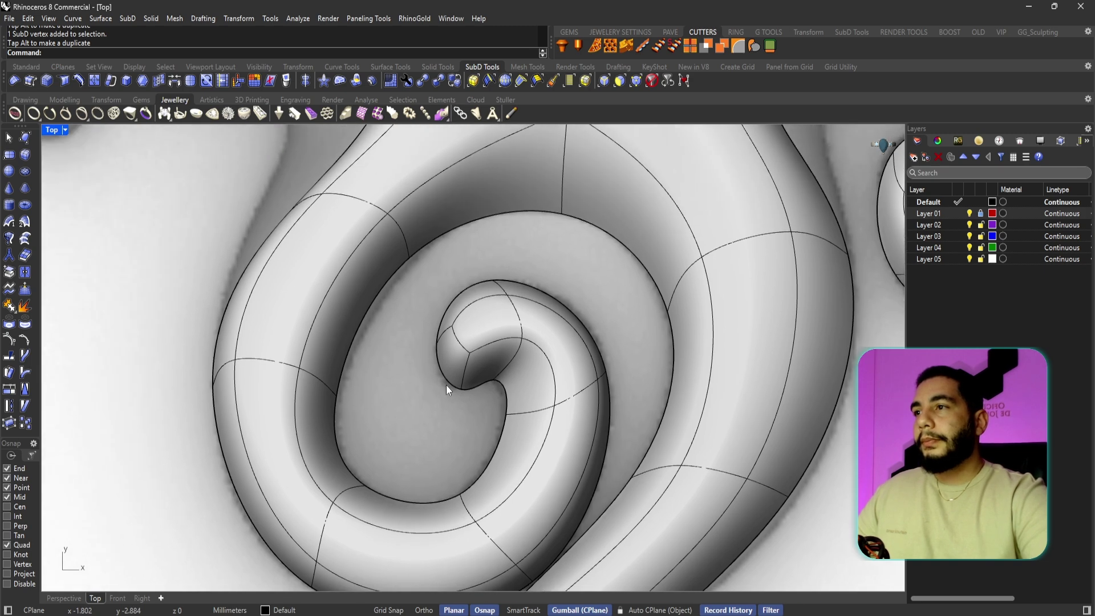
- Nudge the vertex on the coil's upper-left inner outline
{"action": "left_click", "coordinate": [417, 280]}
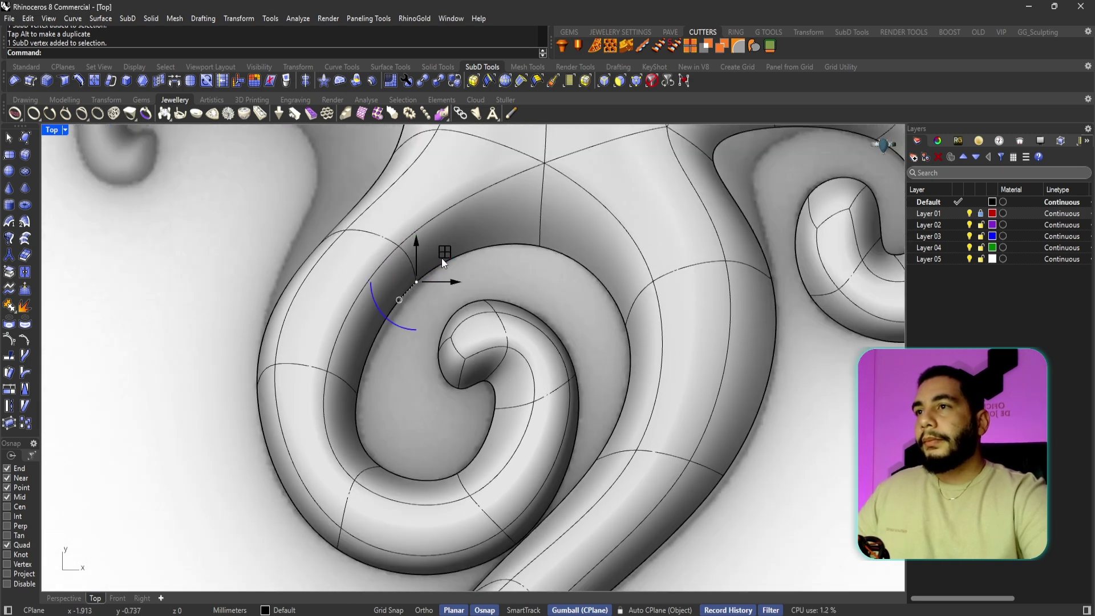
{"action": "right_click_drag", "start_coordinate": [444, 257], "coordinate": [536, 337]}
{"action": "scroll", "coordinate": [515, 293], "scroll_direction": "down", "scroll_amount": 1}
{"action": "scroll", "coordinate": [517, 310], "scroll_direction": "up", "scroll_amount": 3}
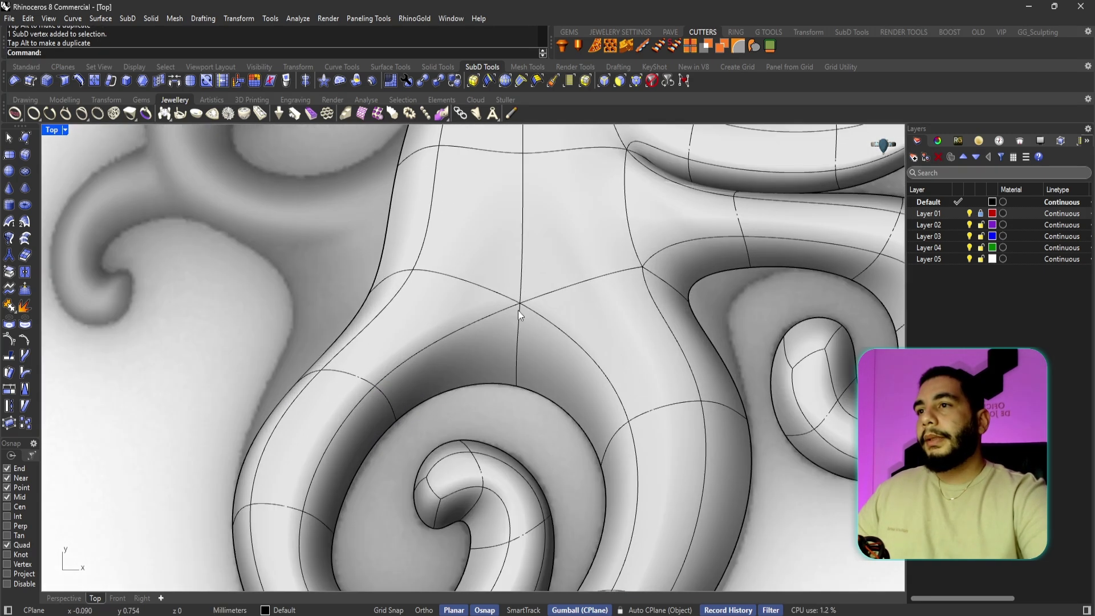
- Move the vertex at the fork of the two lower tentacles up, and the outline vertex to its left up and right
{"action": "left_click", "coordinate": [520, 302]}
{"action": "left_click_drag", "start_coordinate": [520, 289], "coordinate": [520, 234]}
{"action": "key", "text": "Escape"}
{"action": "scroll", "coordinate": [466, 337], "scroll_direction": "down", "scroll_amount": 5}
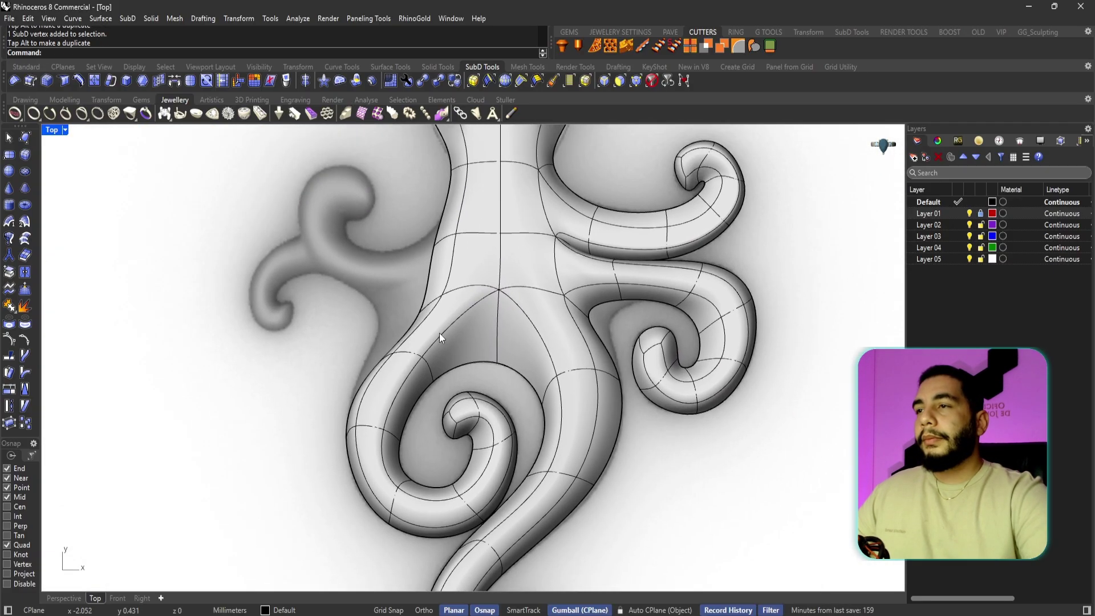
{"action": "scroll", "coordinate": [428, 325], "scroll_direction": "up", "scroll_amount": 2}
{"action": "left_click", "coordinate": [418, 315]}
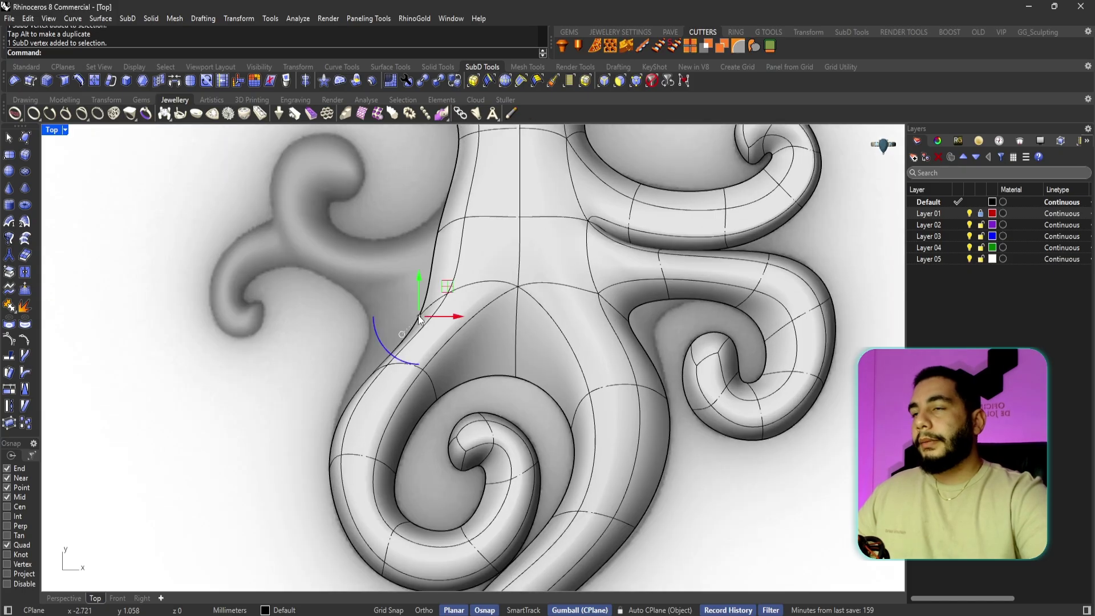
{"action": "left_click_drag", "start_coordinate": [419, 315], "coordinate": [432, 286]}
{"action": "scroll", "coordinate": [554, 361], "scroll_direction": "down", "scroll_amount": 3}
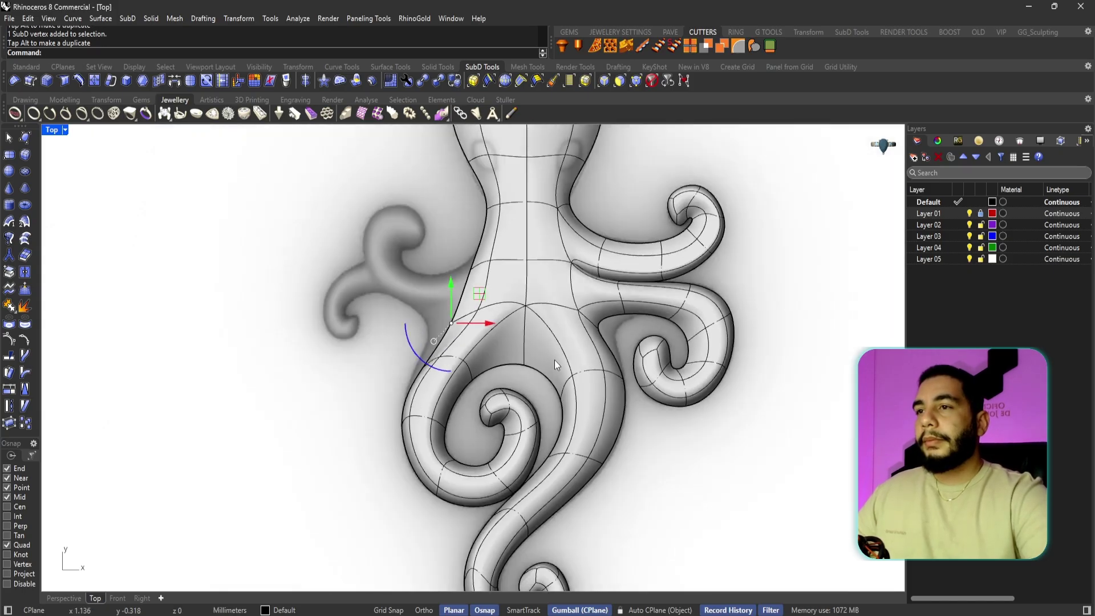
- Shift the inner crest vertex on the coil's innermost turn left and up, and the one on the bottom turn slightly down
{"action": "scroll", "coordinate": [547, 353], "scroll_direction": "up", "scroll_amount": 4}
{"action": "scroll", "coordinate": [495, 436], "scroll_direction": "up", "scroll_amount": 2}
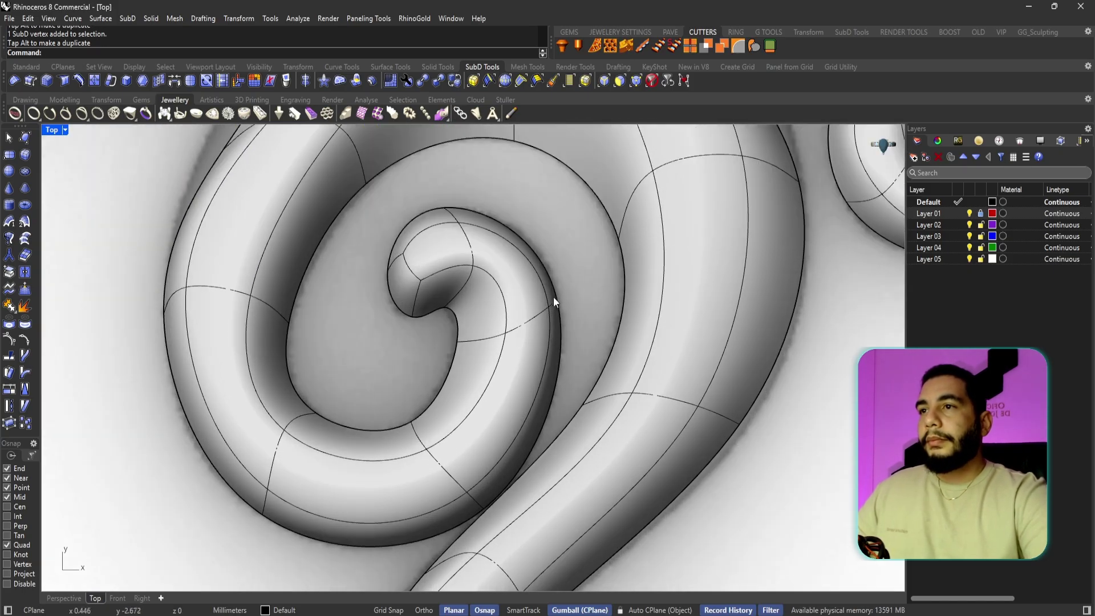
{"action": "left_click", "coordinate": [505, 333]}
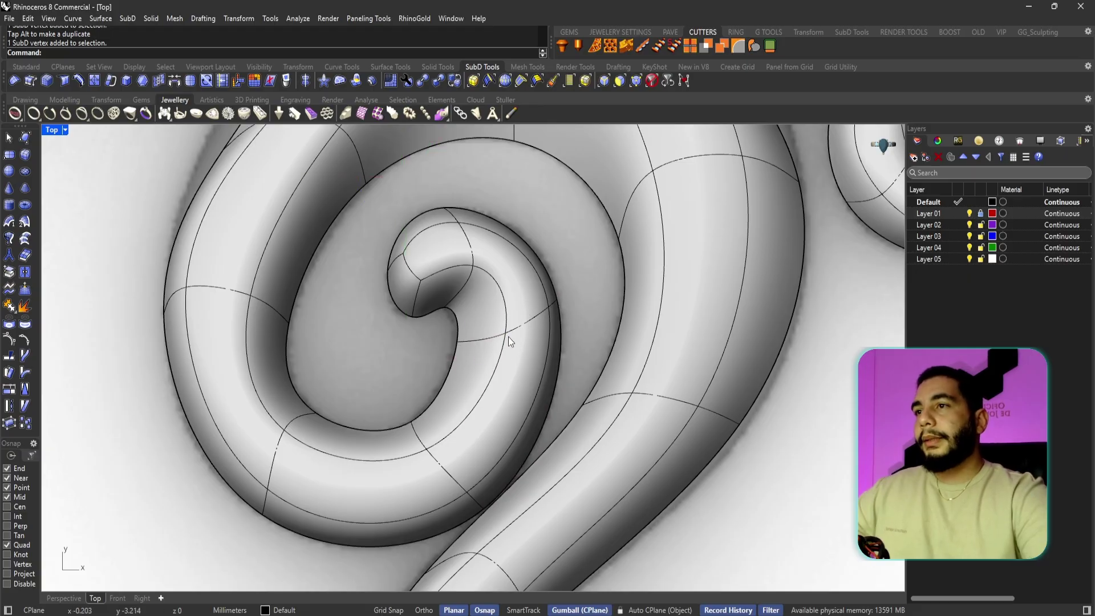
{"action": "left_click", "coordinate": [506, 334]}
{"action": "left_click_drag", "start_coordinate": [532, 308], "coordinate": [521, 301]}
{"action": "key", "text": "Escape"}
{"action": "left_click", "coordinate": [424, 451]}
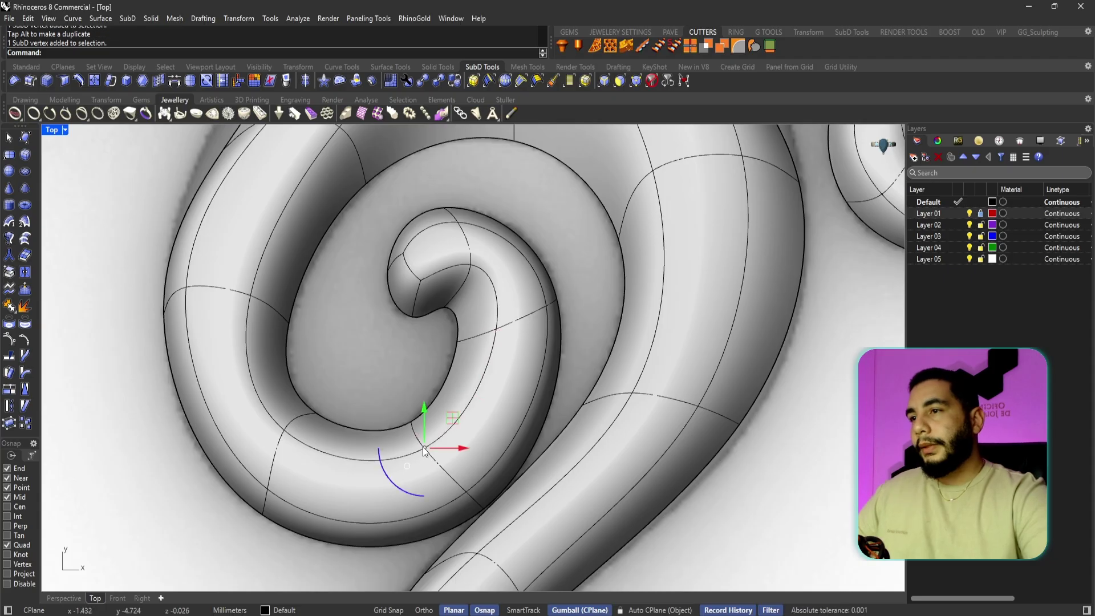
{"action": "left_click_drag", "start_coordinate": [444, 427], "coordinate": [447, 433]}
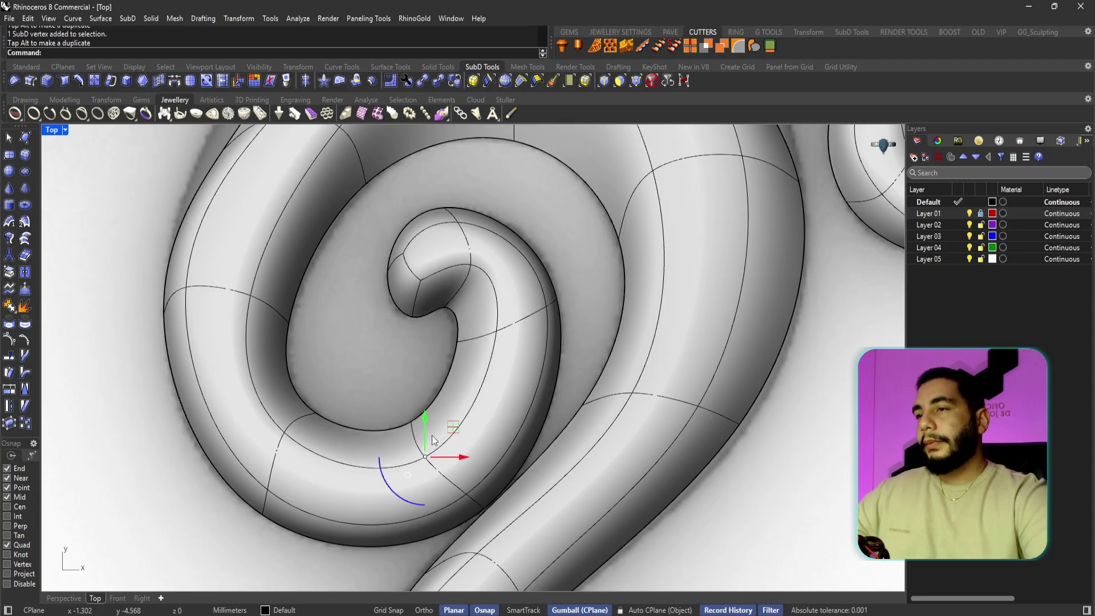
{"action": "scroll", "coordinate": [447, 432], "scroll_direction": "down", "scroll_amount": 2}
{"action": "key", "text": "Escape"}
- Select the coiled tentacle's inner crest edge chain from the fork to the tip and lower it vertically in the Perspective view
{"action": "scroll", "coordinate": [445, 332], "scroll_direction": "down", "scroll_amount": 4}
{"action": "left_click", "coordinate": [425, 196], "text": "ctrl+shift"}
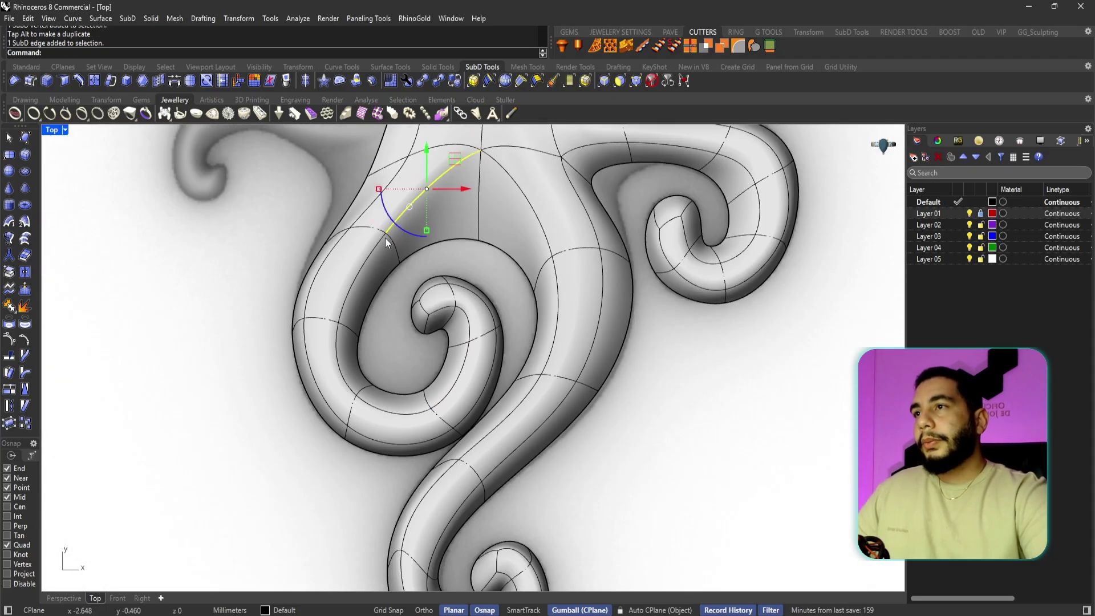
{"action": "left_click", "coordinate": [372, 254], "text": "ctrl+shift"}
{"action": "double_click", "coordinate": [374, 257], "text": "ctrl+shift"}
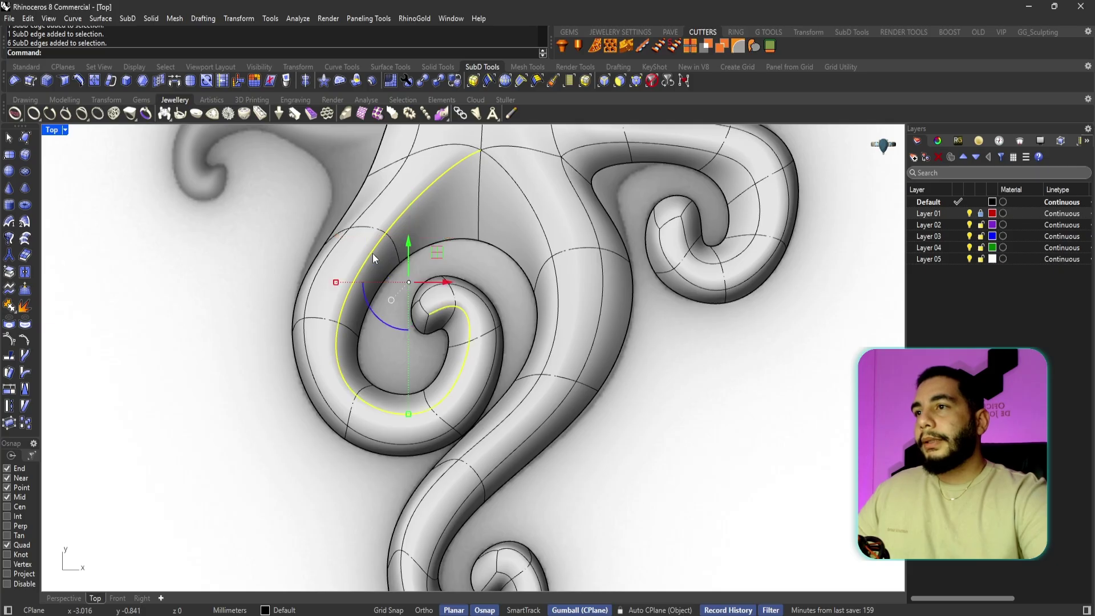
{"action": "double_click", "coordinate": [58, 133]}
{"action": "right_click_drag", "start_coordinate": [761, 322], "coordinate": [712, 265]}
{"action": "scroll", "coordinate": [711, 266], "scroll_direction": "up", "scroll_amount": 4}
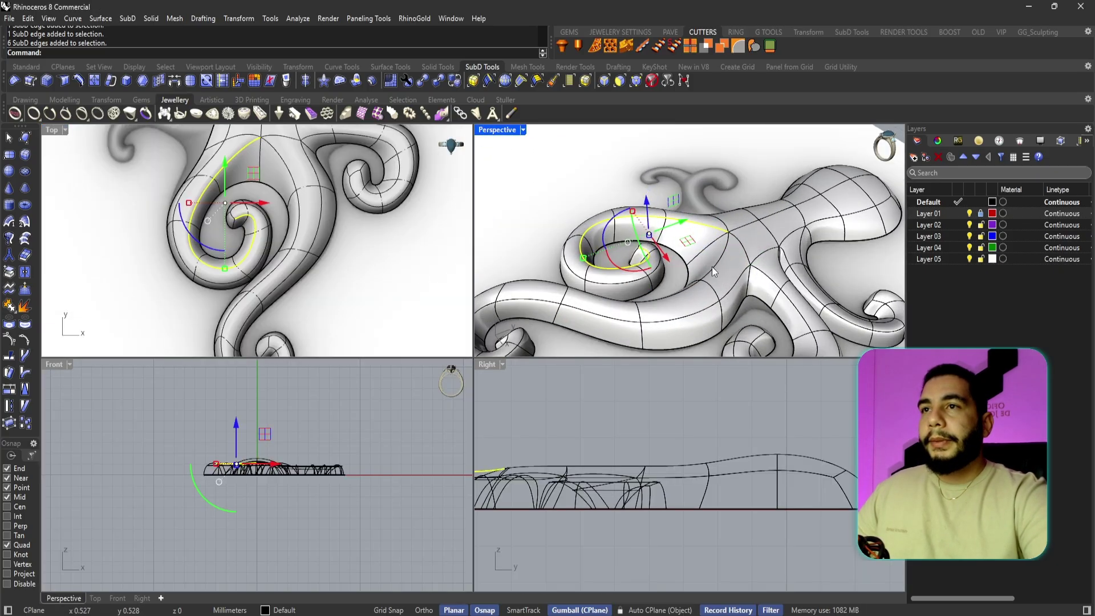
{"action": "left_click_drag", "start_coordinate": [649, 207], "coordinate": [654, 222]}
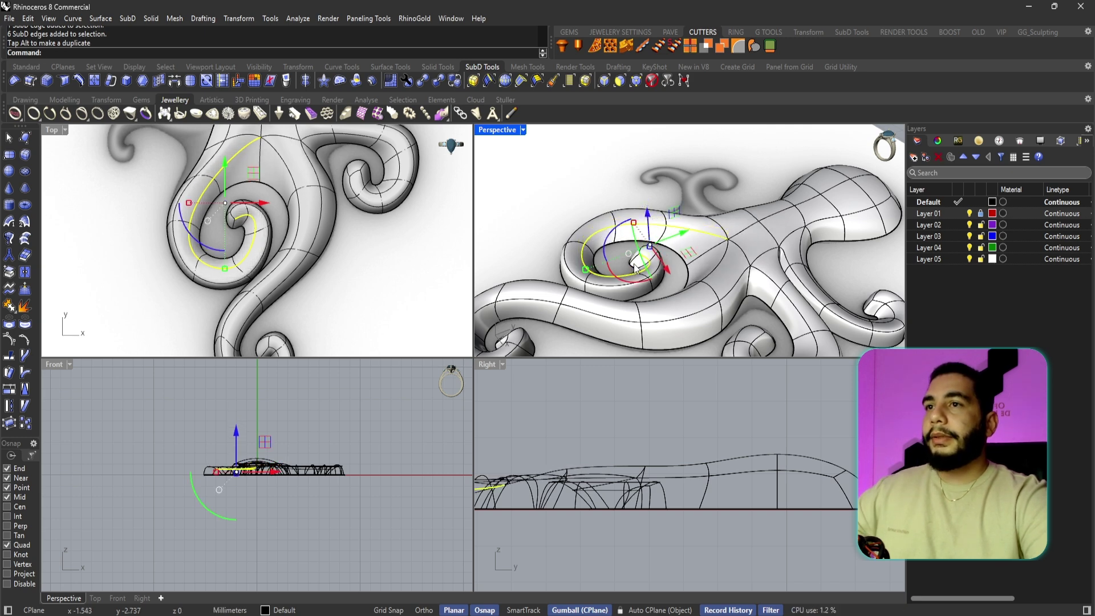
{"action": "key", "text": "Escape"}
{"action": "double_click", "coordinate": [709, 270]}
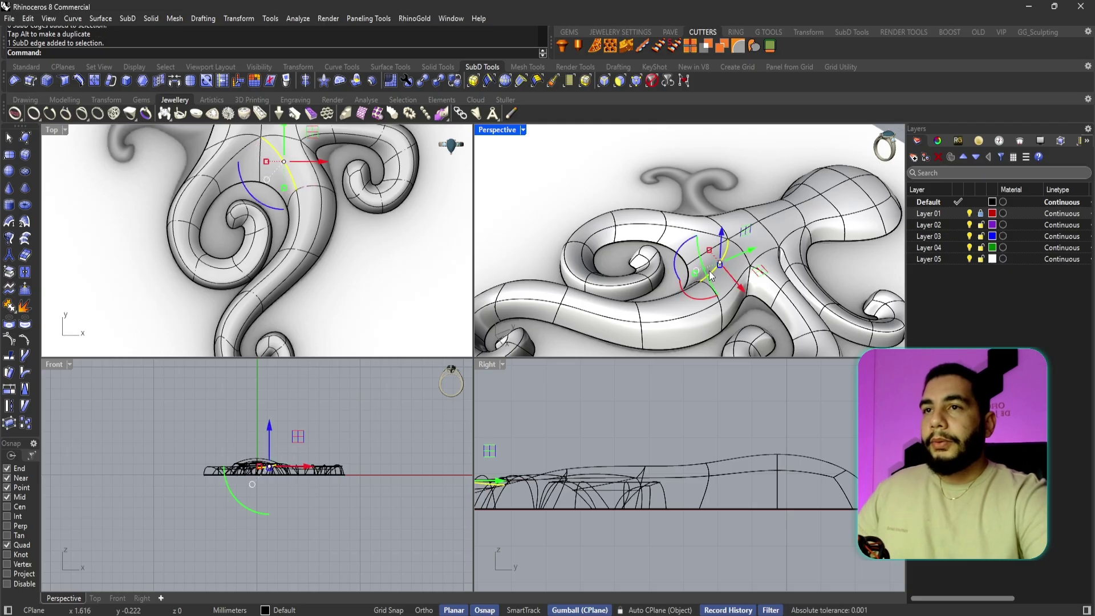
{"action": "left_click_drag", "start_coordinate": [599, 262], "coordinate": [615, 272]}
{"action": "double_click", "coordinate": [689, 316]}
{"action": "key", "text": "Escape"}
- Raise the crest vertex at the fork of the two lower tentacles in the Perspective view
{"action": "right_click_drag", "start_coordinate": [616, 272], "coordinate": [735, 251]}
{"action": "scroll", "coordinate": [735, 245], "scroll_direction": "up", "scroll_amount": 5}
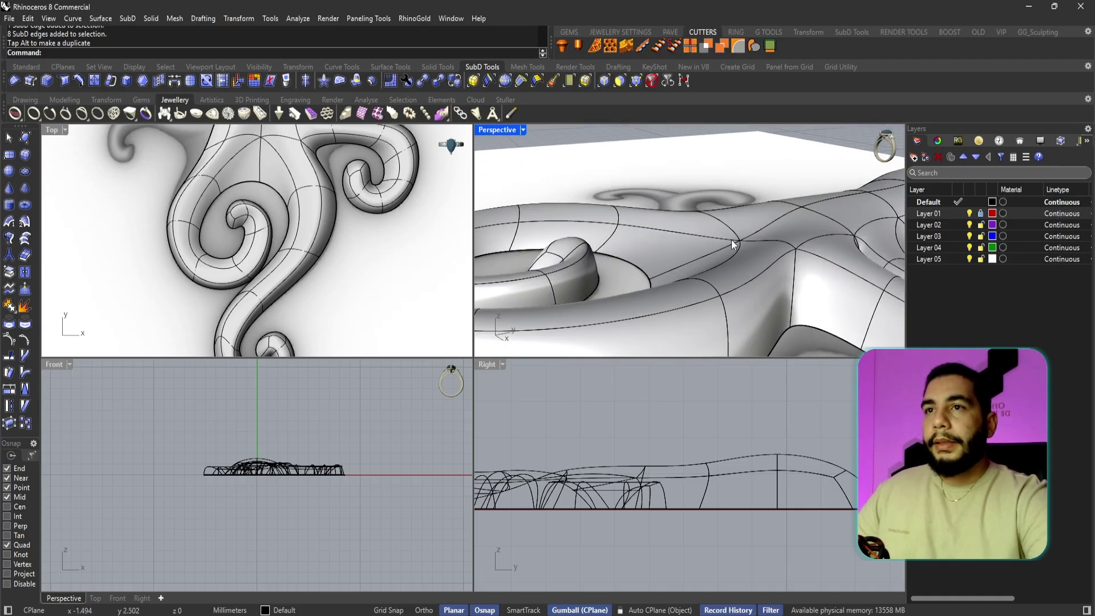
{"action": "left_click", "coordinate": [739, 241]}
{"action": "left_click_drag", "start_coordinate": [740, 224], "coordinate": [748, 206]}
{"action": "key", "text": "Escape"}
{"action": "scroll", "coordinate": [665, 251], "scroll_direction": "down", "scroll_amount": 4}
{"action": "scroll", "coordinate": [754, 229], "scroll_direction": "up", "scroll_amount": 4}
{"action": "left_click", "coordinate": [748, 223]}
{"action": "key", "text": "Escape"}
- Examine the overall octopus shape in the Perspective and Top views and the unmodelled left tentacle in the reference image
{"action": "scroll", "coordinate": [643, 262], "scroll_direction": "down", "scroll_amount": 5}
{"action": "scroll", "coordinate": [643, 263], "scroll_direction": "down", "scroll_amount": 5}
{"action": "right_click_drag", "start_coordinate": [643, 262], "coordinate": [668, 302]}
{"action": "scroll", "coordinate": [681, 319], "scroll_direction": "down", "scroll_amount": 4}
{"action": "scroll", "coordinate": [682, 317], "scroll_direction": "up", "scroll_amount": 5}
{"action": "scroll", "coordinate": [343, 277], "scroll_direction": "down", "scroll_amount": 6}
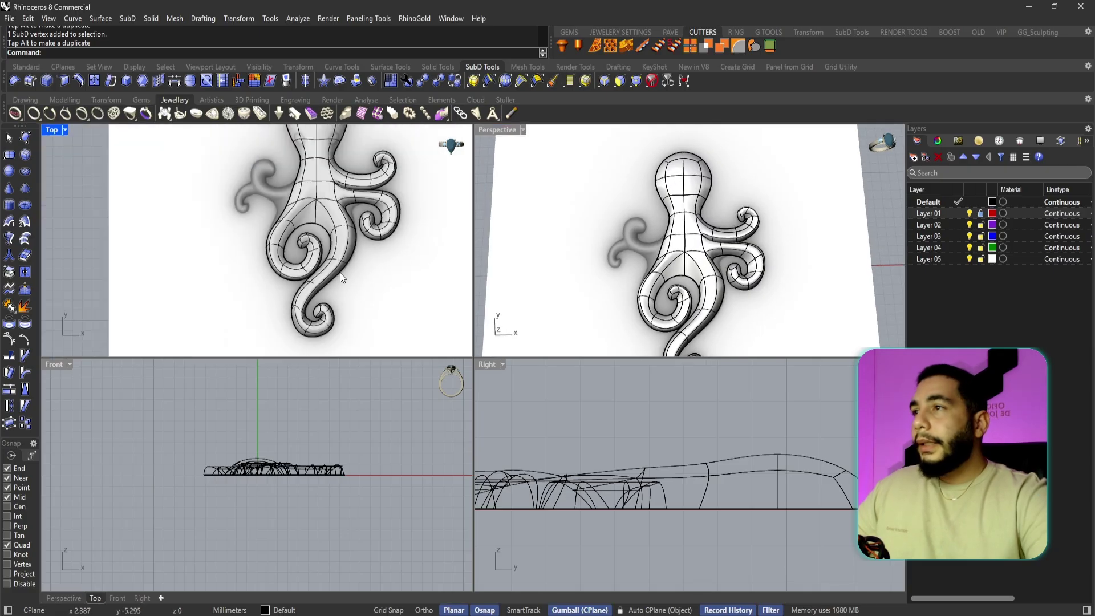
{"action": "right_click_drag", "start_coordinate": [246, 239], "coordinate": [257, 284]}
{"action": "scroll", "coordinate": [300, 223], "scroll_direction": "up", "scroll_amount": 5}
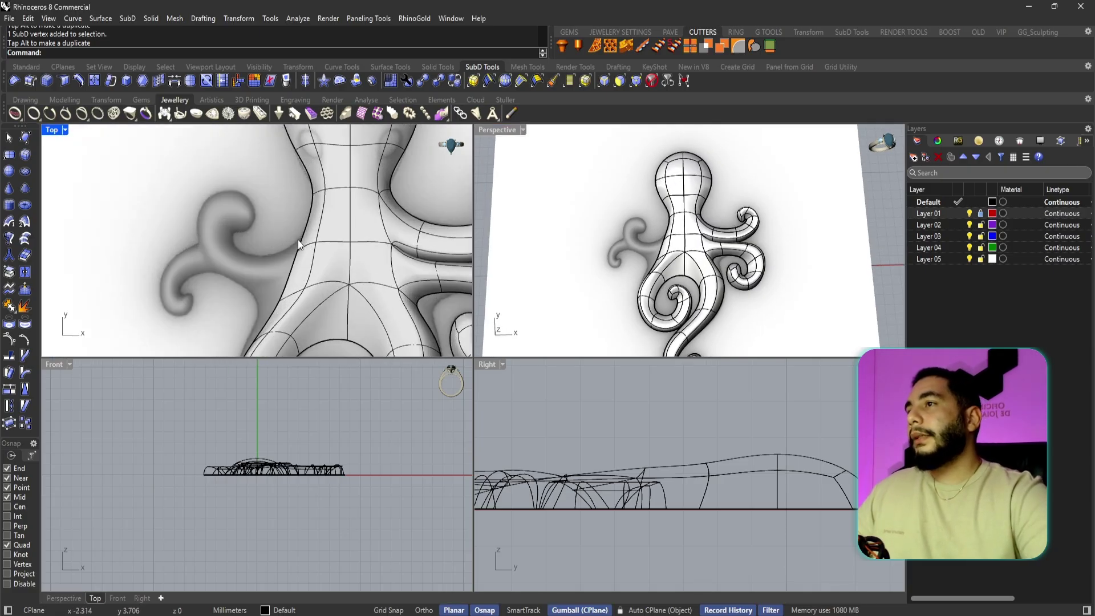
- Reposition three vertices on the body's left outline in the Top view to align the side face with the reference's left tentacle
{"action": "double_click", "coordinate": [51, 130]}
{"action": "scroll", "coordinate": [391, 289], "scroll_direction": "up", "scroll_amount": 3}
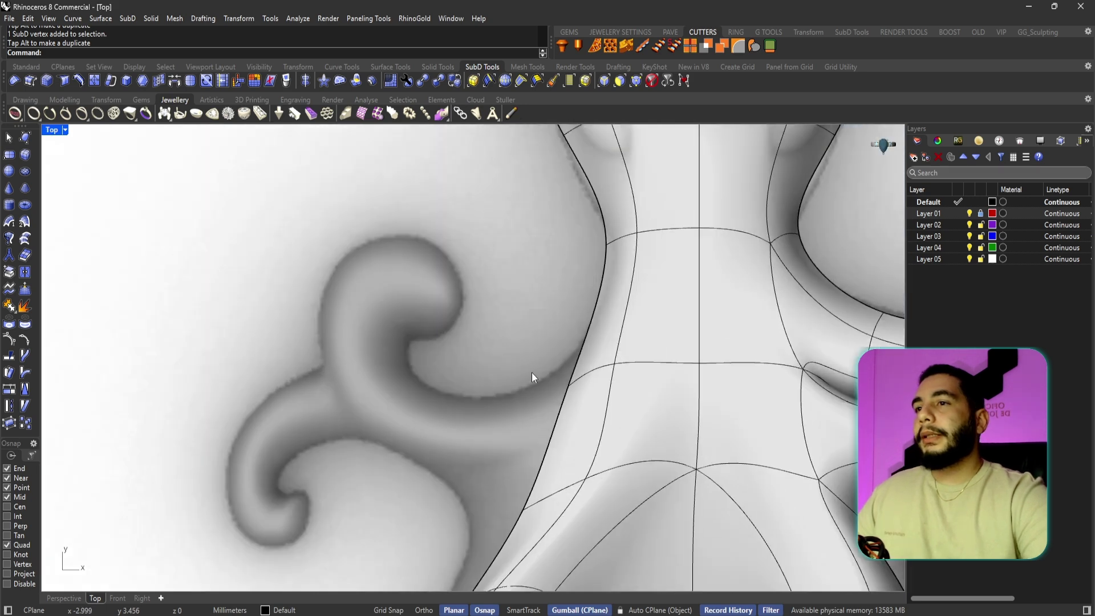
{"action": "left_click", "coordinate": [569, 386]}
{"action": "left_click_drag", "start_coordinate": [595, 357], "coordinate": [610, 320]}
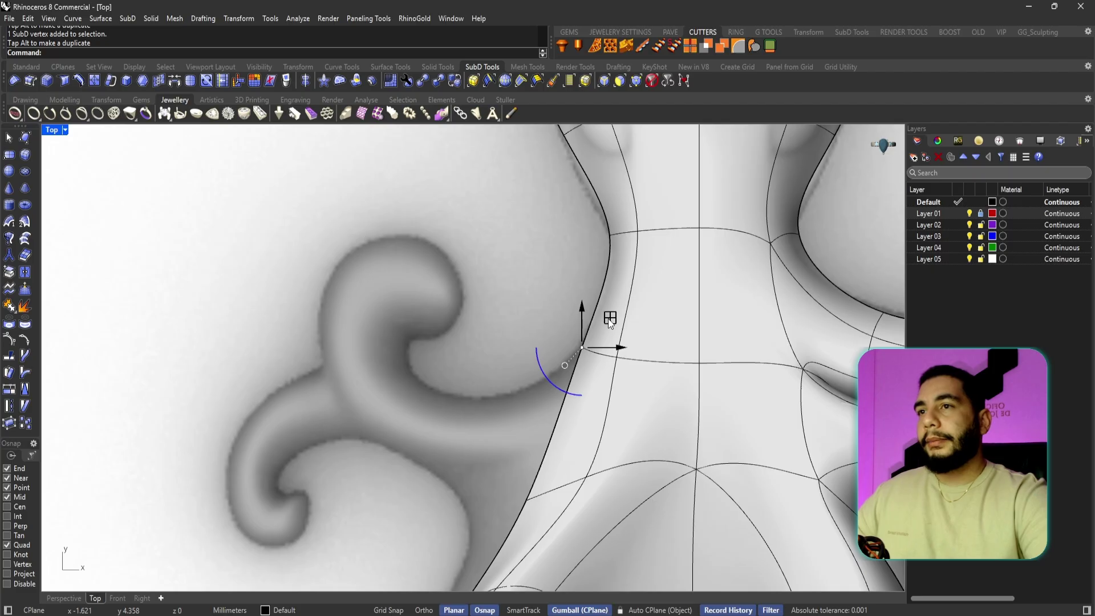
{"action": "left_click", "coordinate": [609, 236]}
{"action": "left_click_drag", "start_coordinate": [631, 212], "coordinate": [637, 226]}
{"action": "scroll", "coordinate": [575, 364], "scroll_direction": "up", "scroll_amount": 5}
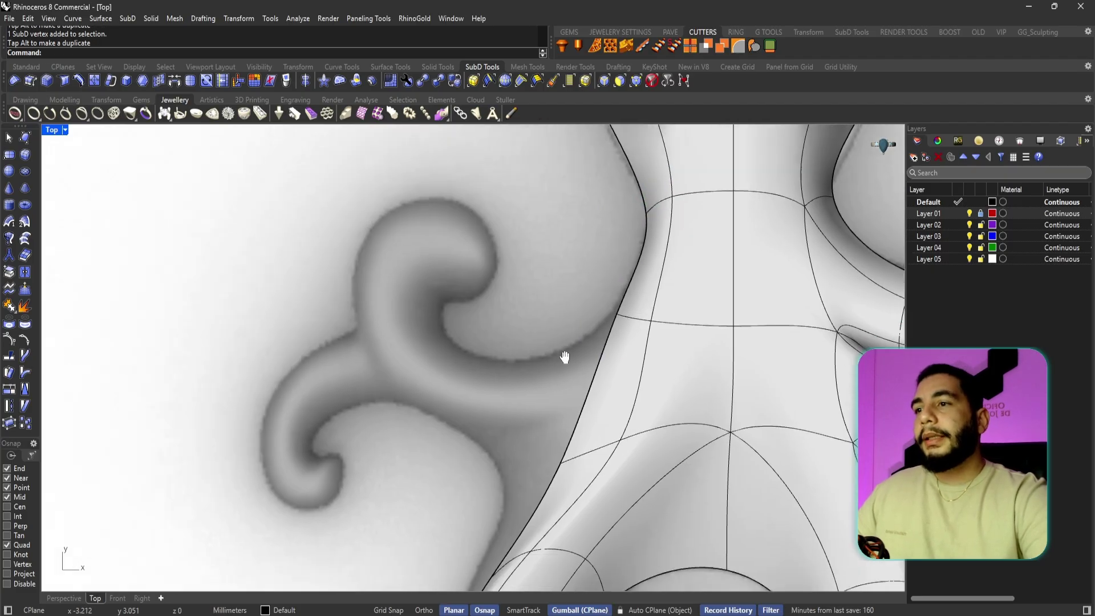
{"action": "left_click", "coordinate": [595, 446]}
{"action": "left_click_drag", "start_coordinate": [617, 417], "coordinate": [624, 368]}
{"action": "scroll", "coordinate": [621, 372], "scroll_direction": "down", "scroll_amount": 5}
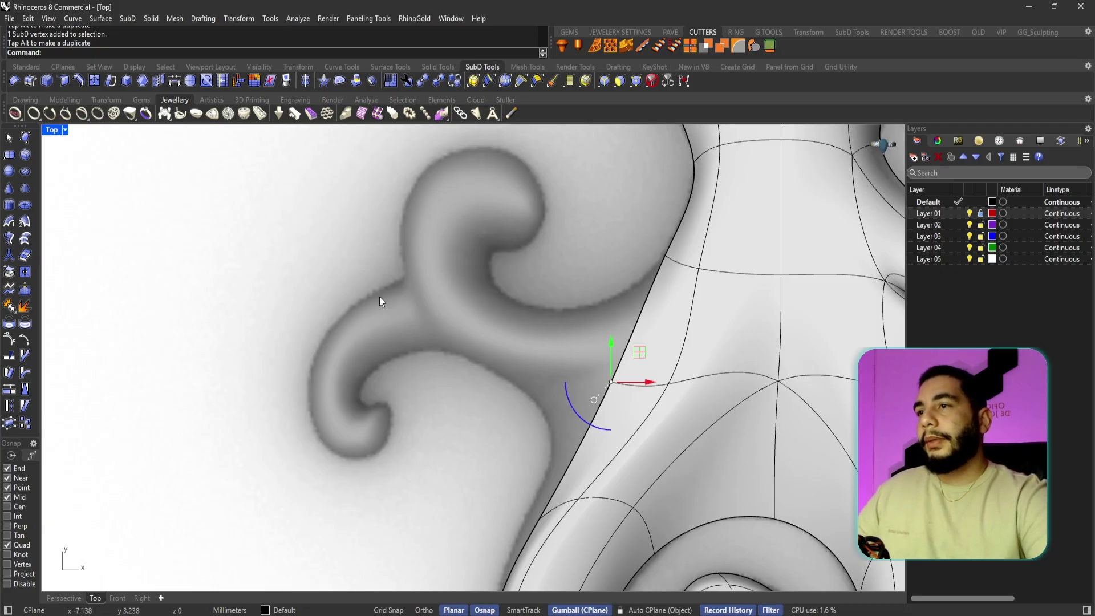
{"action": "right_click_drag", "start_coordinate": [642, 267], "coordinate": [620, 323]}
{"action": "key", "text": "Escape"}
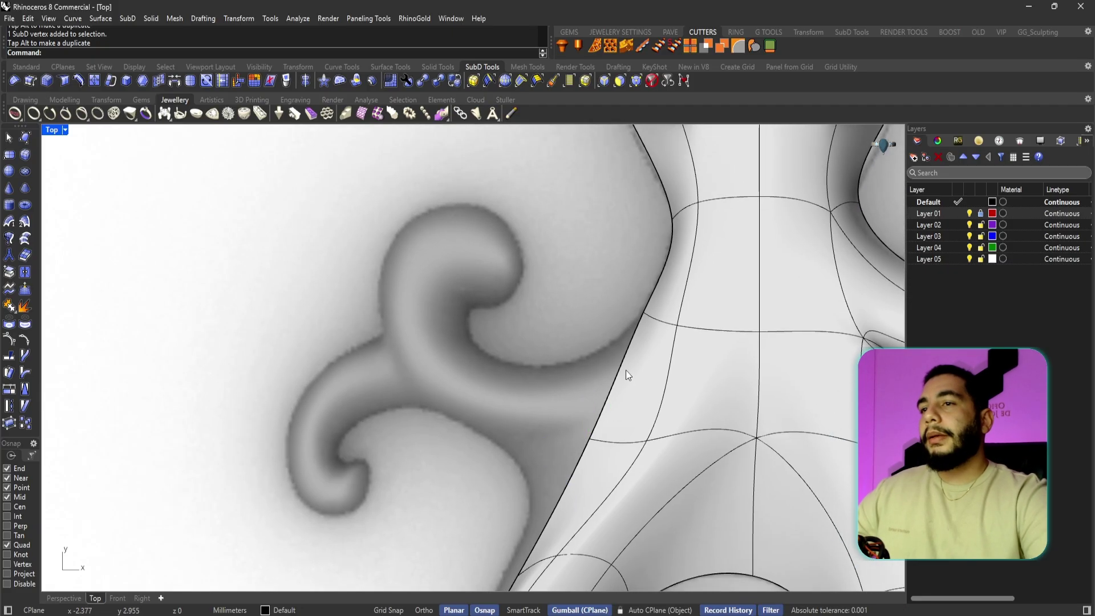
- Extrude the body's left side face outward in sections along the reference's left tentacle and shift its end up and left
{"action": "left_click", "coordinate": [634, 391], "text": "ctrl+shift"}
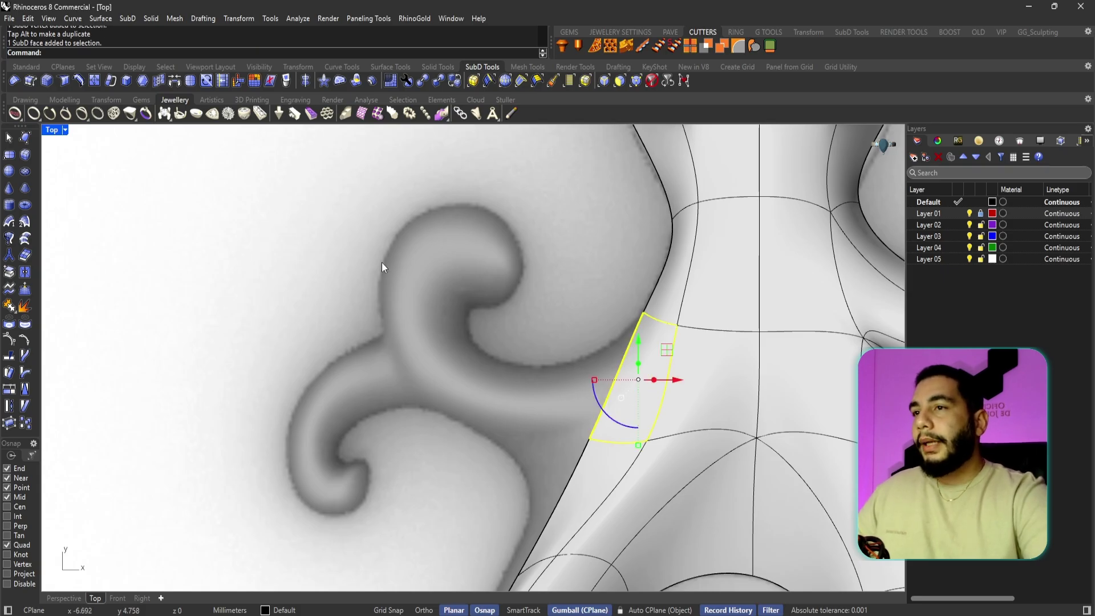
{"action": "left_click_drag", "start_coordinate": [657, 381], "coordinate": [453, 386]}
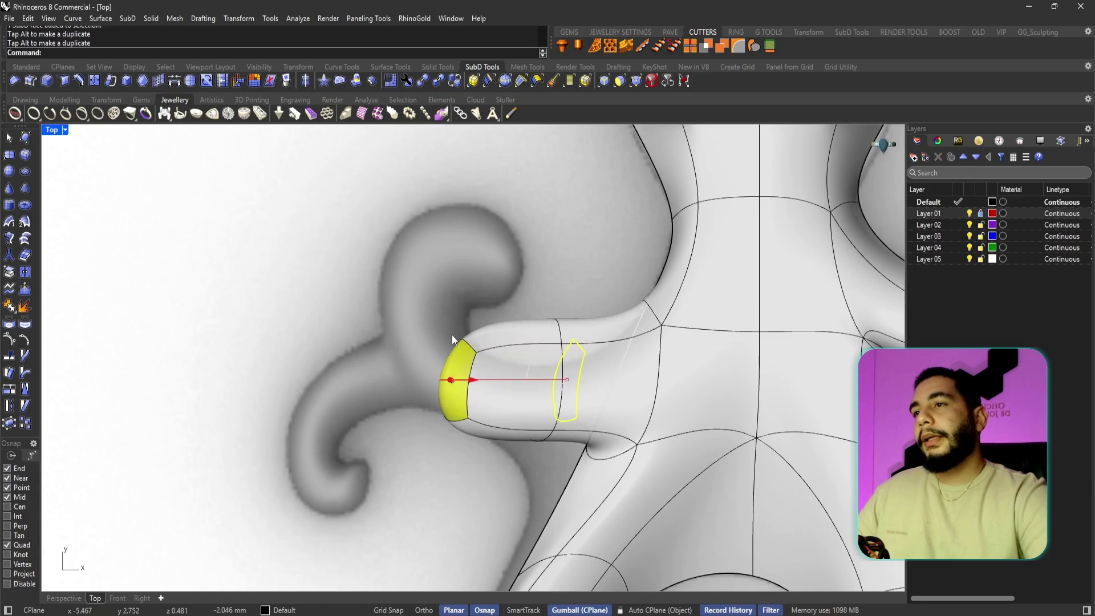
{"action": "left_click_drag", "start_coordinate": [479, 349], "coordinate": [461, 329]}
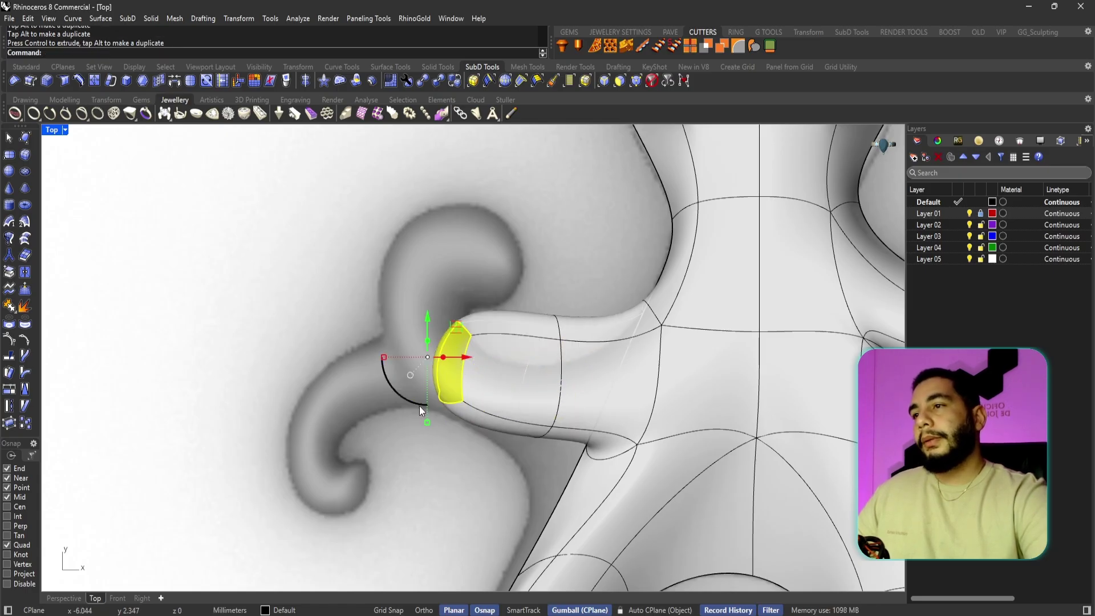
- Rotate, move and extrude the left tentacle's end face around the upper curl of the reference to form the curled tip
{"action": "left_click_drag", "start_coordinate": [419, 406], "coordinate": [449, 252]}
{"action": "left_click_drag", "start_coordinate": [369, 276], "coordinate": [456, 225]}
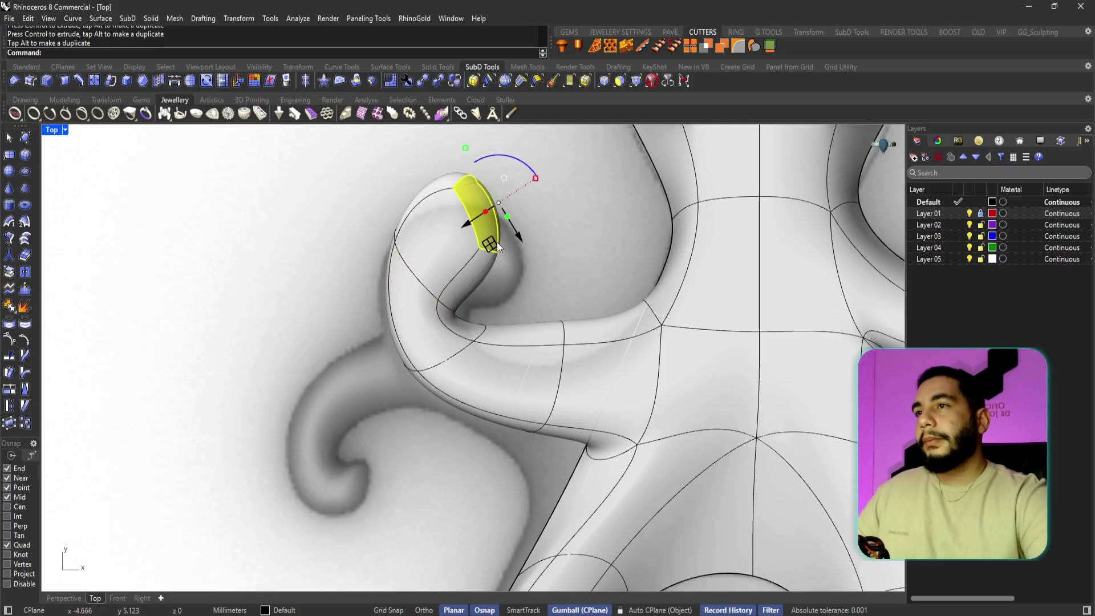
{"action": "left_click_drag", "start_coordinate": [529, 165], "coordinate": [529, 234]}
{"action": "left_click_drag", "start_coordinate": [488, 190], "coordinate": [494, 307]}
{"action": "scroll", "coordinate": [495, 306], "scroll_direction": "down", "scroll_amount": 2}
{"action": "scroll", "coordinate": [494, 306], "scroll_direction": "down", "scroll_amount": 2}
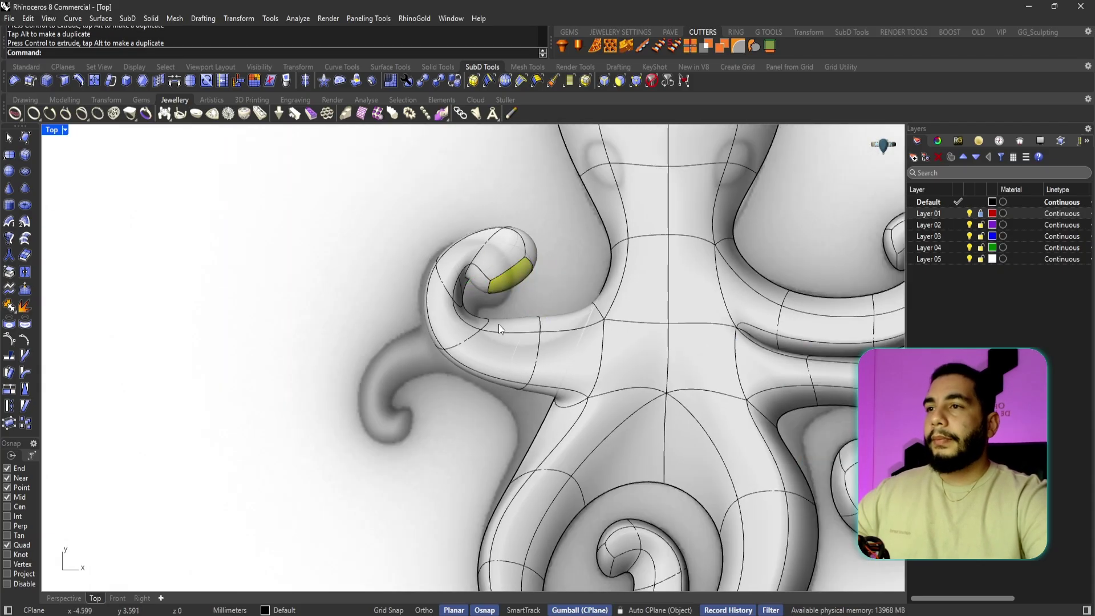
- Hide Layer 01 and bring the new left tentacle's underside into view in the Perspective view
{"action": "double_click", "coordinate": [56, 132]}
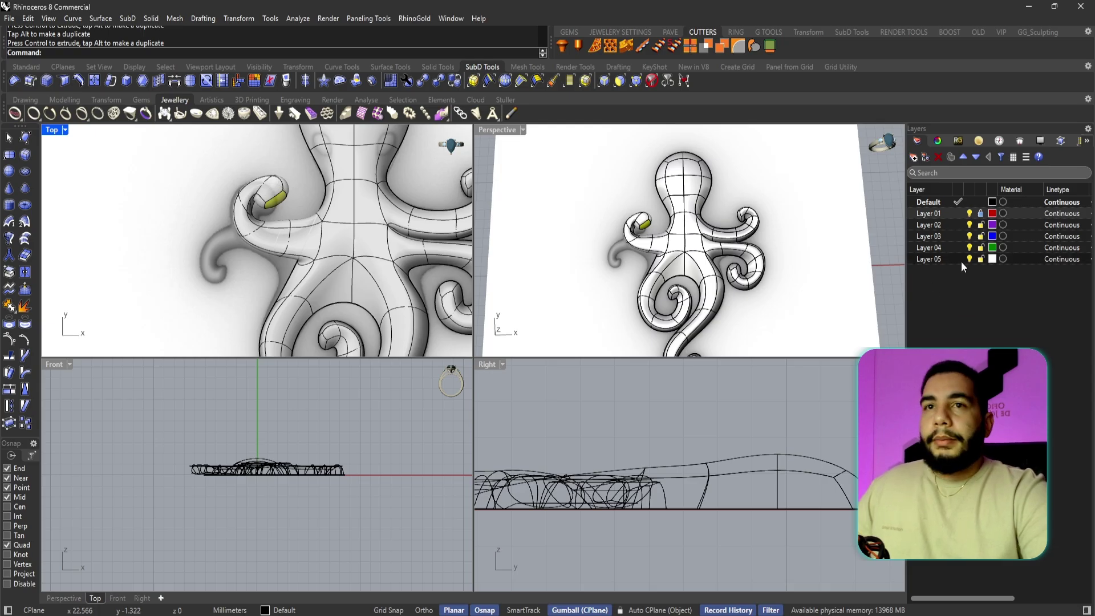
{"action": "left_click", "coordinate": [969, 213]}
{"action": "right_click_drag", "start_coordinate": [673, 268], "coordinate": [627, 239]}
{"action": "scroll", "coordinate": [623, 238], "scroll_direction": "up", "scroll_amount": 5}
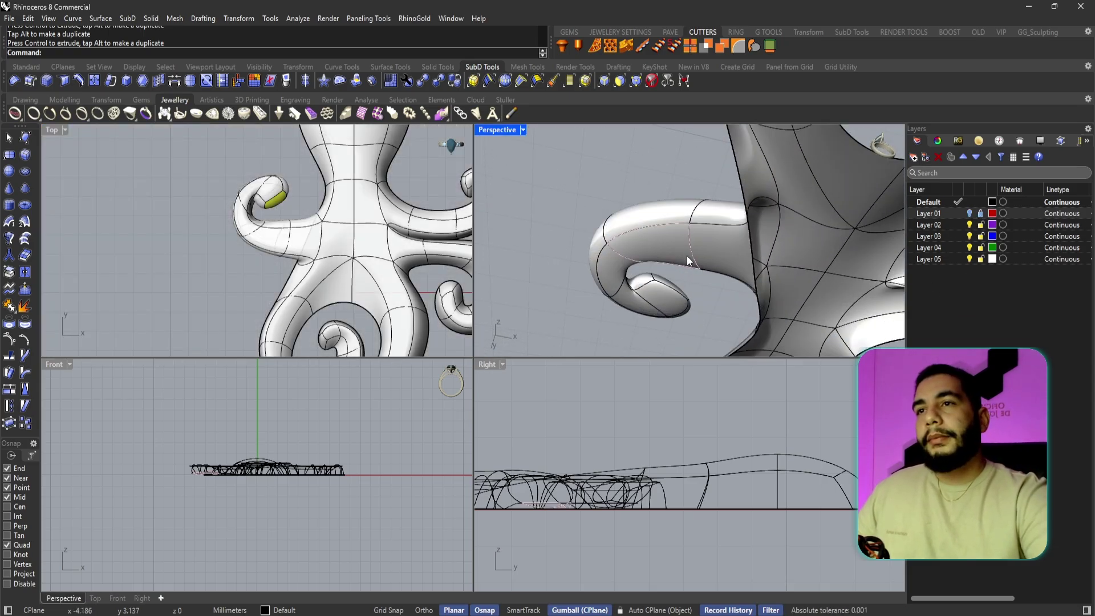
{"action": "left_click", "coordinate": [683, 252], "text": "ctrl+shift"}
{"action": "double_click", "coordinate": [663, 247], "text": "ctrl+shift"}
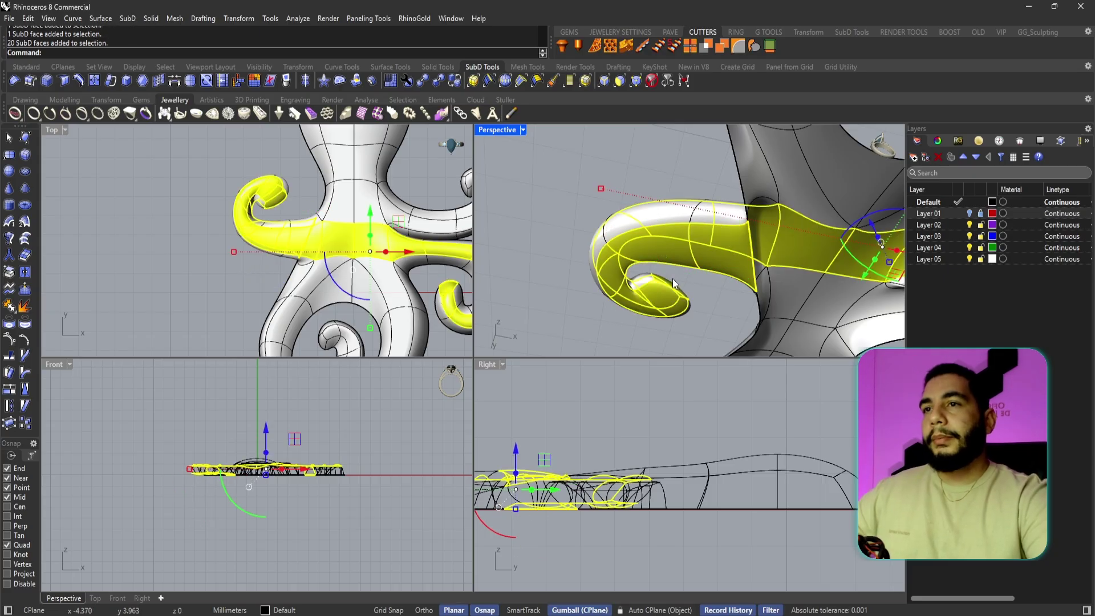
{"action": "key", "text": "Escape"}
- Delete the faces along the new left tentacle's underside and show Layer 01 again
{"action": "left_click", "coordinate": [666, 300], "text": "ctrl+shift"}
{"action": "double_click", "coordinate": [635, 306], "text": "ctrl+shift"}
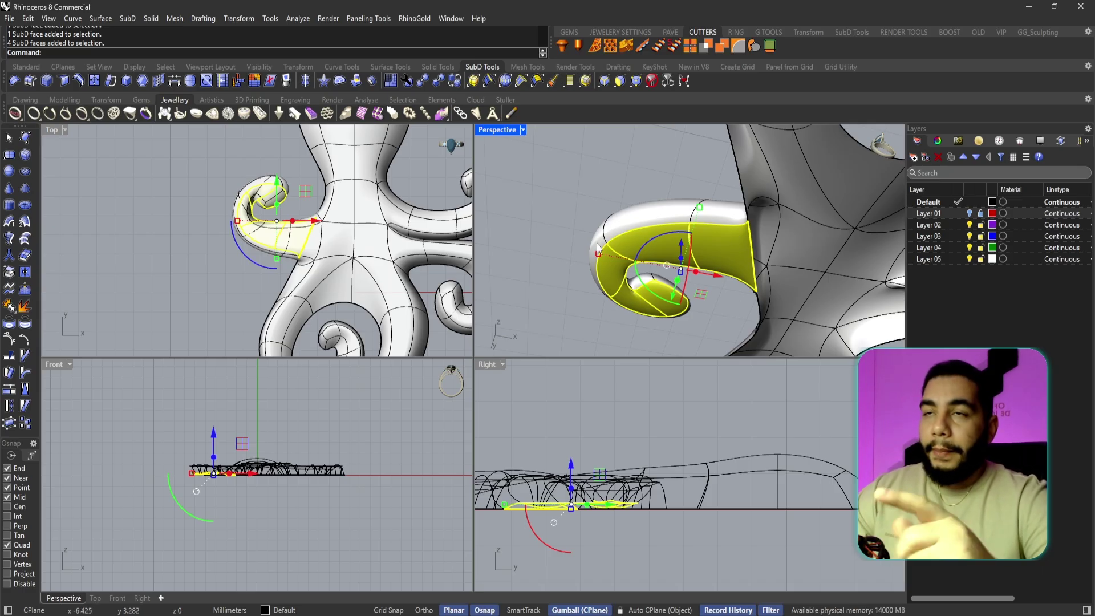
{"action": "key", "text": "Delete"}
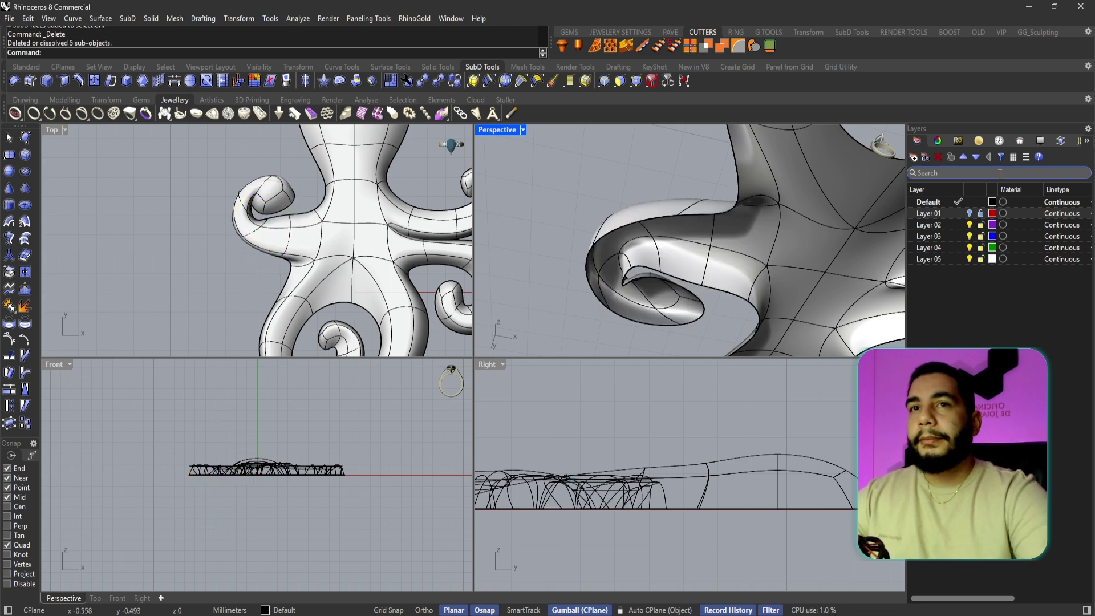
{"action": "left_click", "coordinate": [969, 213]}
- Move the outline edge on the left tentacle's lower bend slightly down toward the reference in the Top view
{"action": "double_click", "coordinate": [52, 129]}
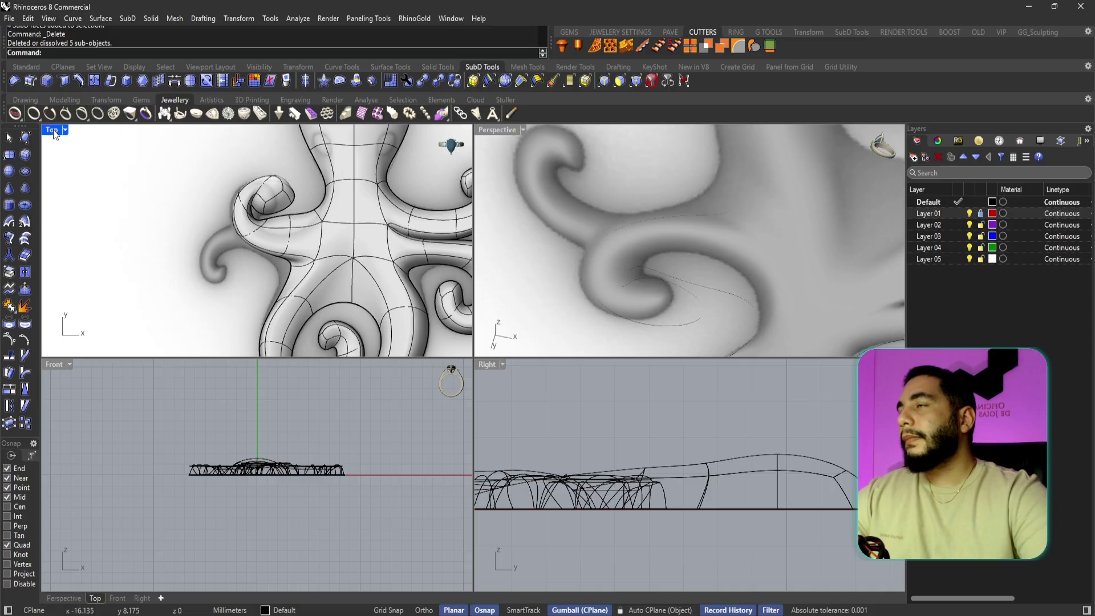
{"action": "scroll", "coordinate": [529, 388], "scroll_direction": "up", "scroll_amount": 4}
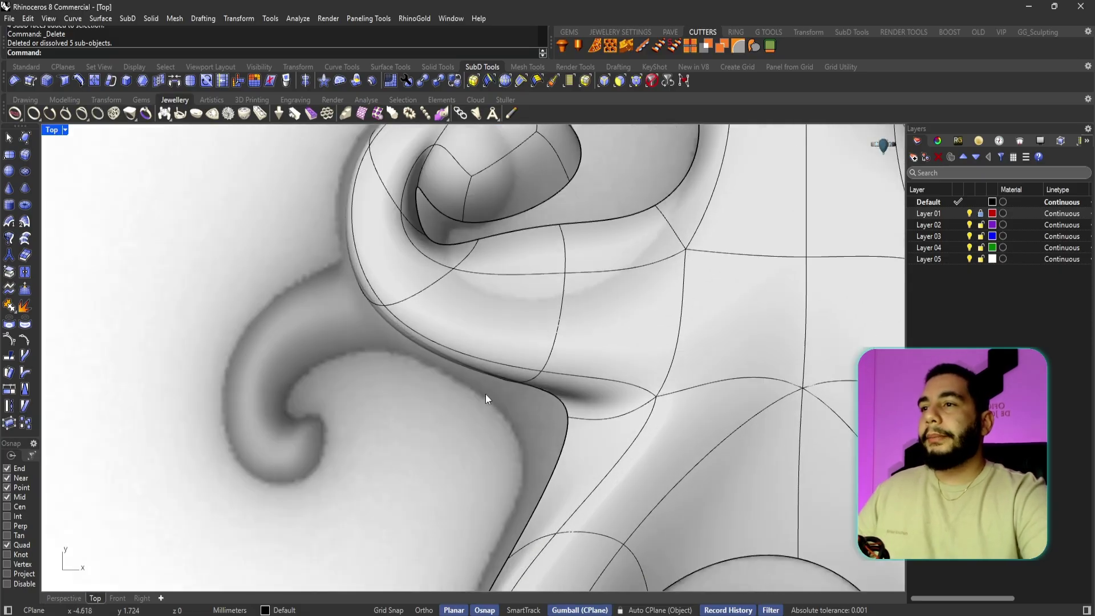
{"action": "left_click", "coordinate": [467, 367]}
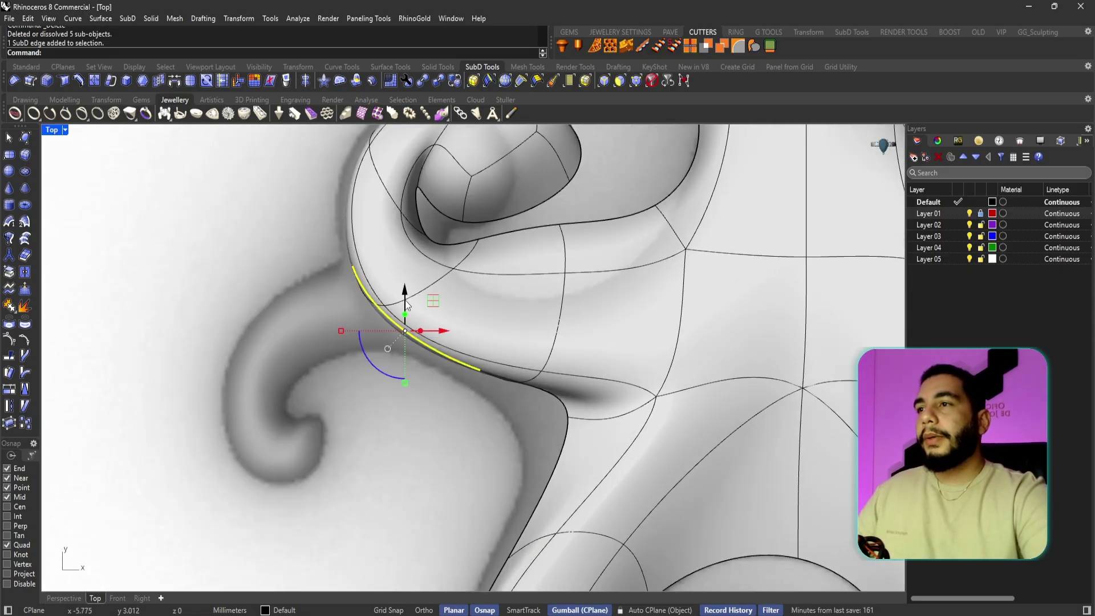
{"action": "left_click_drag", "start_coordinate": [433, 302], "coordinate": [436, 318]}
- Move the left tentacle's lower outline vertex right and down, and the crest vertex above it slightly left
{"action": "left_click", "coordinate": [497, 392]}
{"action": "left_click", "coordinate": [484, 384]}
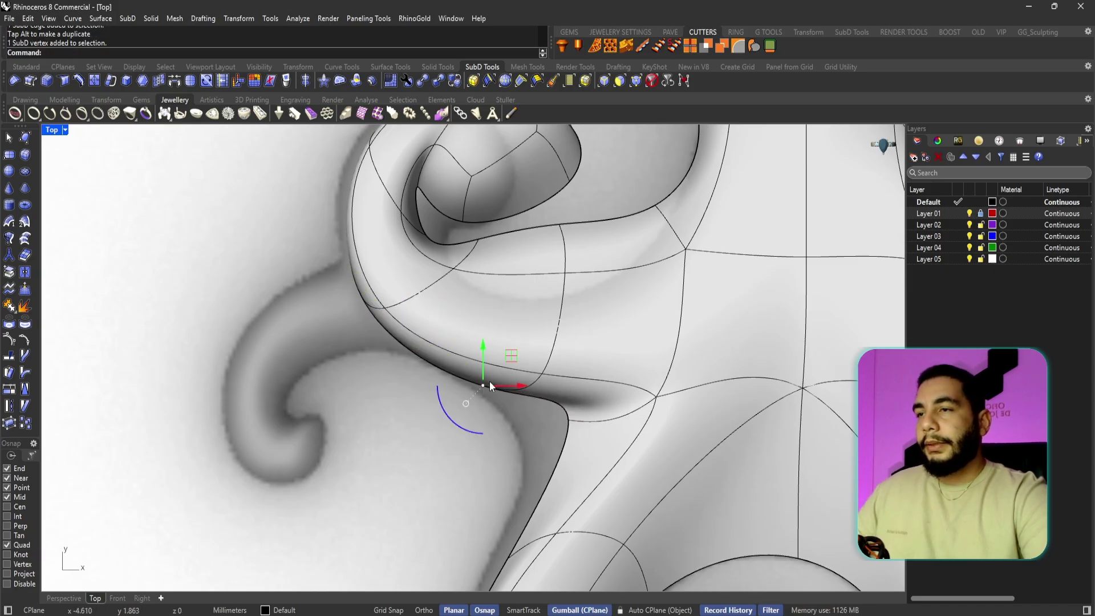
{"action": "left_click_drag", "start_coordinate": [499, 371], "coordinate": [541, 379]}
{"action": "left_click", "coordinate": [551, 376]}
{"action": "left_click", "coordinate": [548, 376]}
{"action": "left_click_drag", "start_coordinate": [574, 346], "coordinate": [559, 343]}
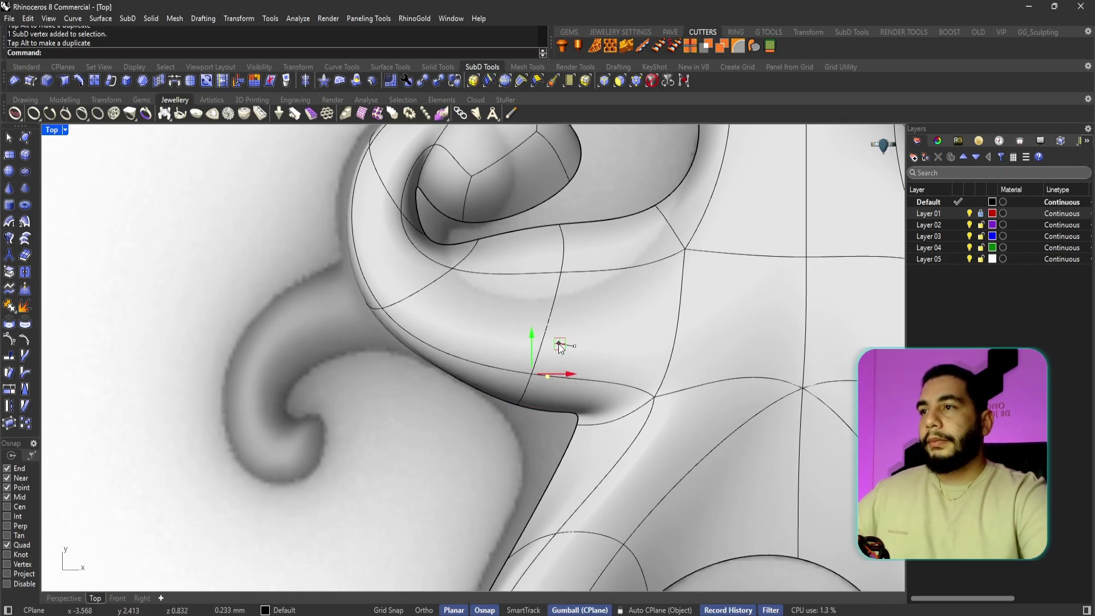
- Move the left tentacle's inner edge down to widen the coil opening, and the inner outline vertex beside the body slightly down
{"action": "left_click", "coordinate": [549, 255]}
{"action": "left_click", "coordinate": [560, 240]}
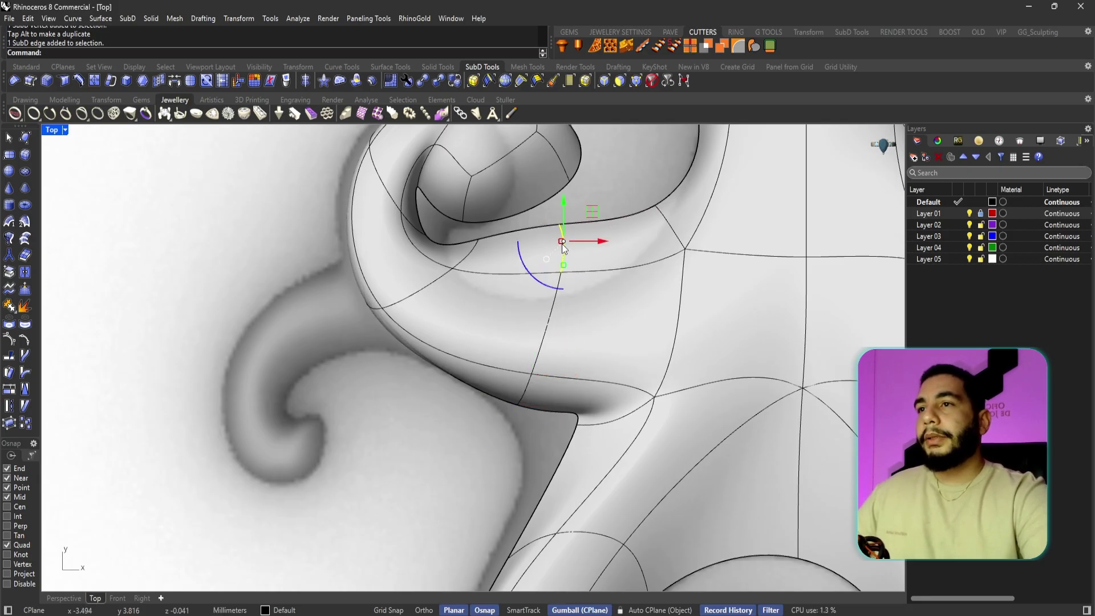
{"action": "left_click_drag", "start_coordinate": [592, 212], "coordinate": [581, 323]}
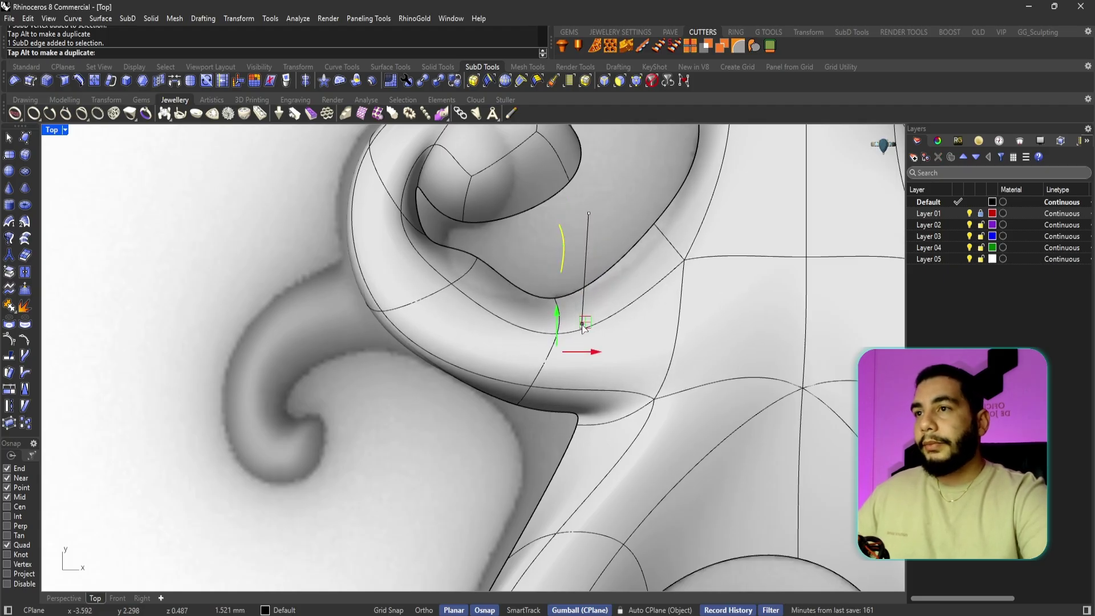
{"action": "left_click", "coordinate": [652, 224]}
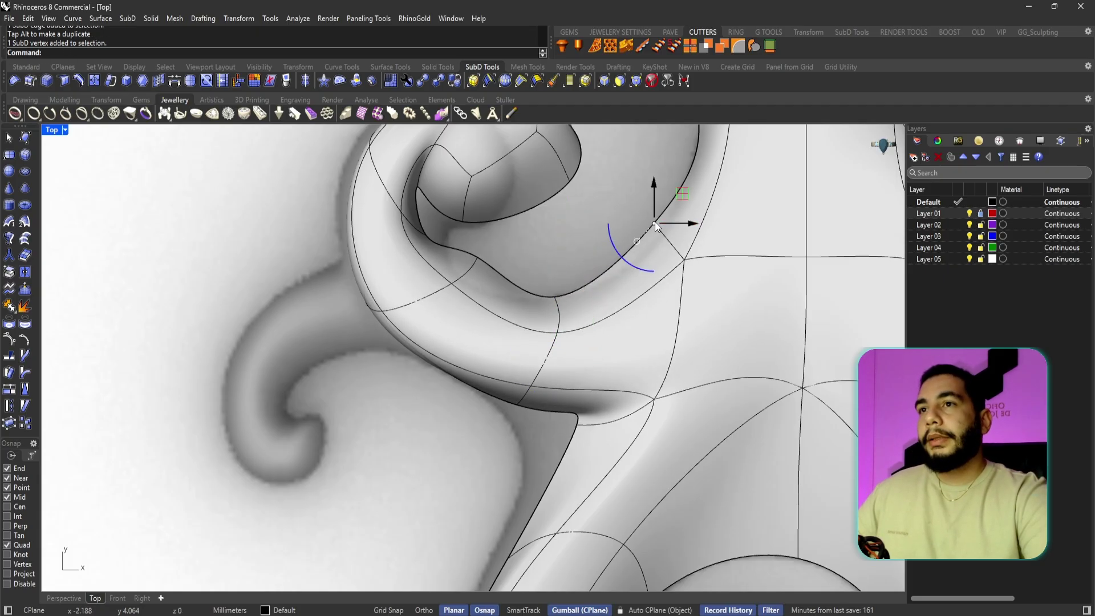
{"action": "left_click_drag", "start_coordinate": [680, 193], "coordinate": [682, 207]}
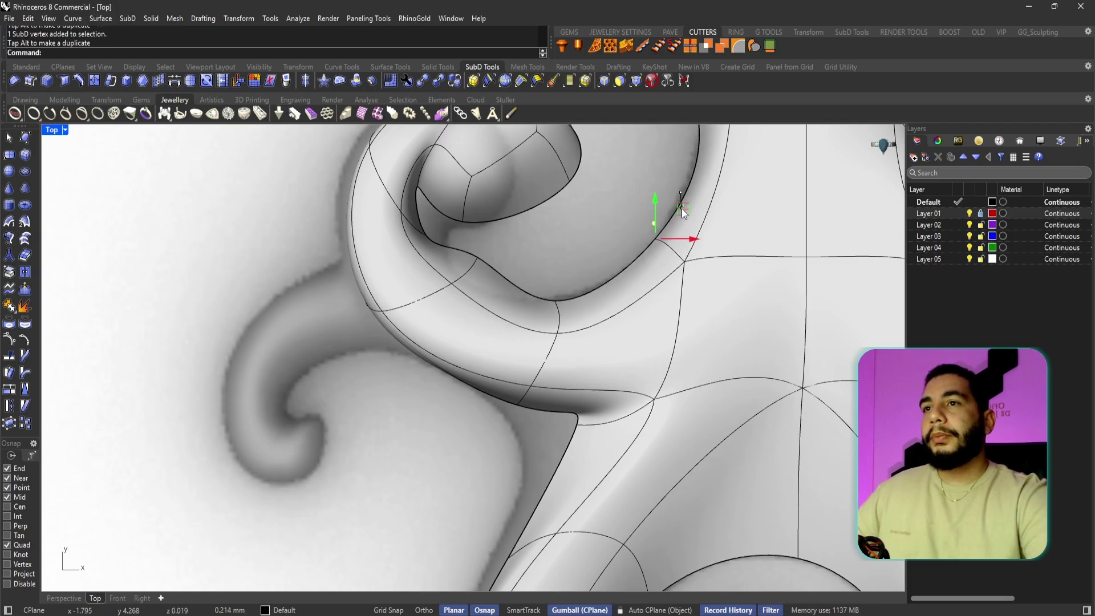
{"action": "left_click", "coordinate": [660, 267]}
- Move the inner edge at the tentacle's lower-left bend down and left, and fine-tune the adjacent inner outline vertices against the reference
{"action": "scroll", "coordinate": [662, 267], "scroll_direction": "down", "scroll_amount": 2}
{"action": "scroll", "coordinate": [587, 291], "scroll_direction": "up", "scroll_amount": 2}
{"action": "right_click_drag", "start_coordinate": [518, 268], "coordinate": [536, 284]}
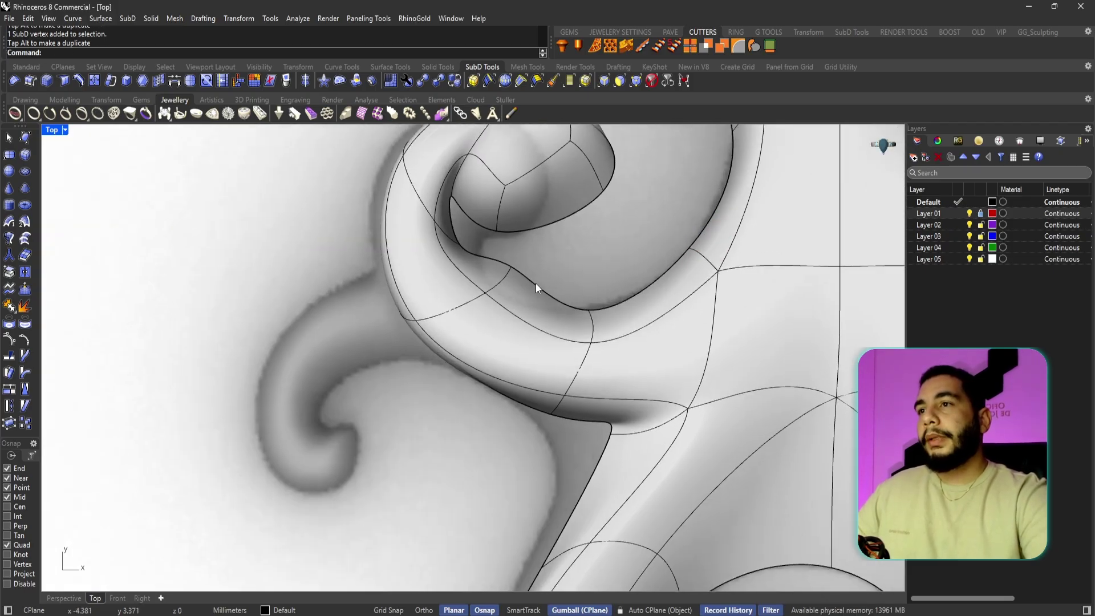
{"action": "left_click", "coordinate": [495, 281]}
{"action": "left_click_drag", "start_coordinate": [529, 251], "coordinate": [506, 281]}
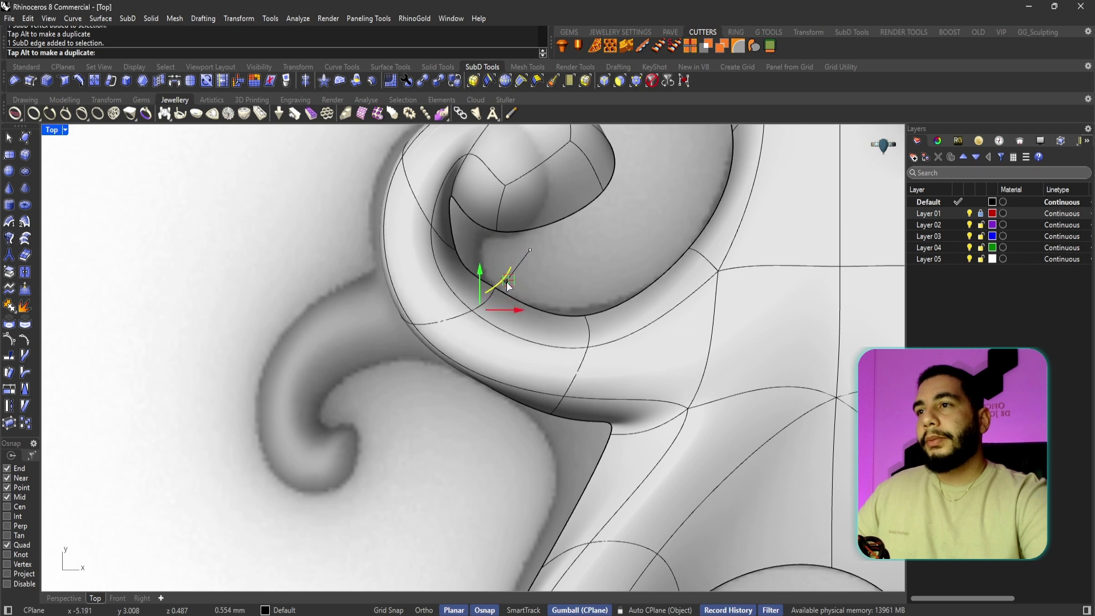
{"action": "key", "text": "Escape"}
{"action": "left_click", "coordinate": [586, 316]}
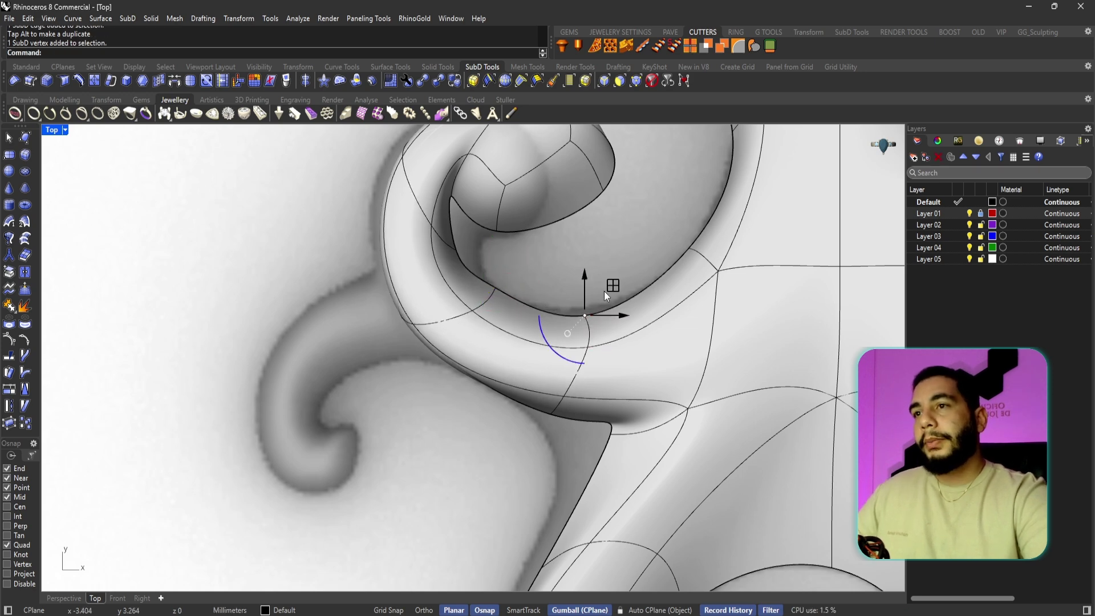
{"action": "left_click_drag", "start_coordinate": [608, 290], "coordinate": [616, 280]}
{"action": "key", "text": "Escape"}
{"action": "left_click", "coordinate": [499, 288]}
{"action": "left_click_drag", "start_coordinate": [526, 256], "coordinate": [532, 265]}
{"action": "key", "text": "Escape"}
- Move the edge inside the left curl right and down, and adjust its two end vertices to form the coil's inner notch
{"action": "right_click_drag", "start_coordinate": [440, 239], "coordinate": [495, 291]}
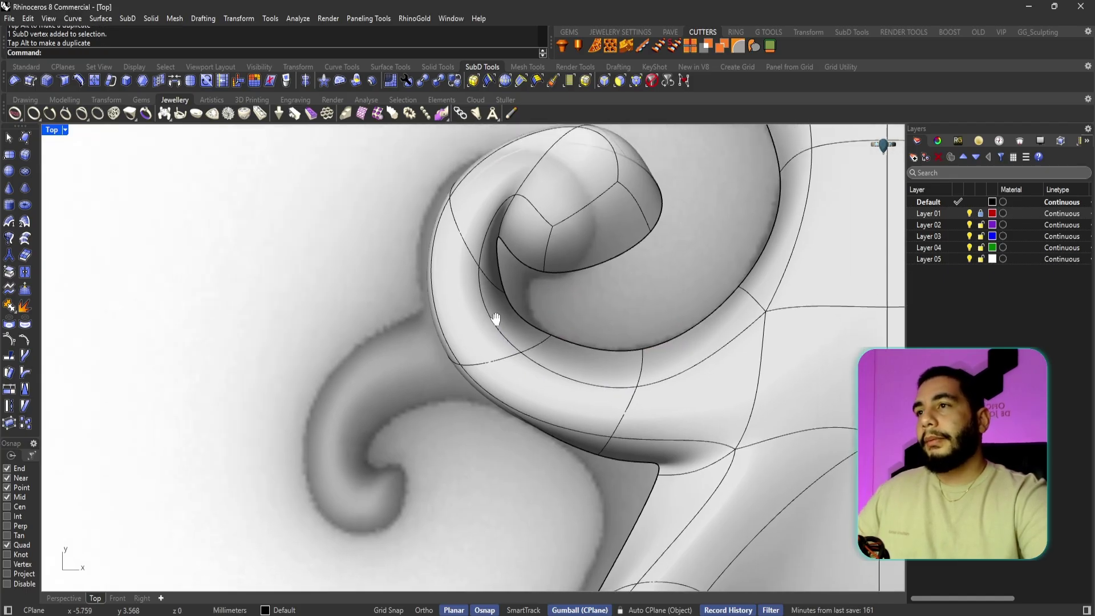
{"action": "scroll", "coordinate": [504, 269], "scroll_direction": "up", "scroll_amount": 2}
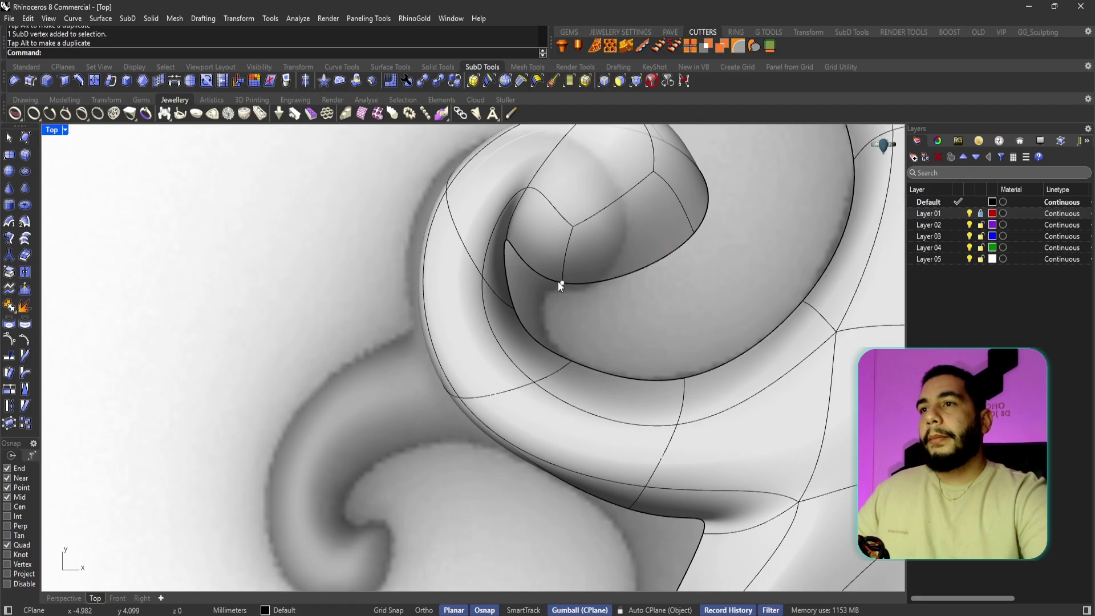
{"action": "left_click", "coordinate": [521, 260]}
{"action": "left_click_drag", "start_coordinate": [548, 229], "coordinate": [593, 246]}
{"action": "key", "text": "Escape"}
{"action": "left_click", "coordinate": [524, 311]}
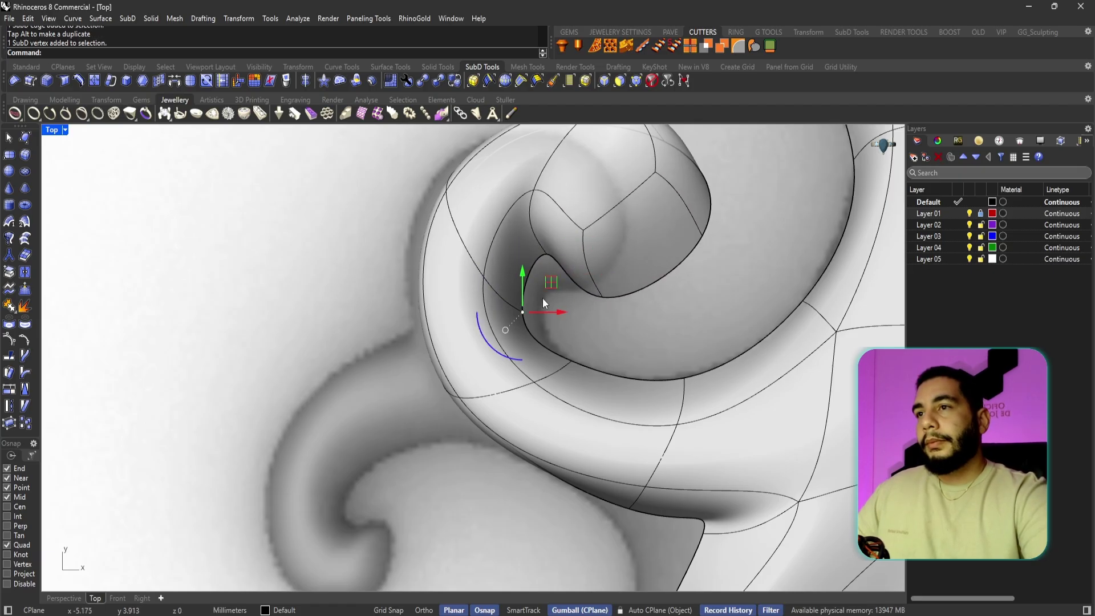
{"action": "left_click_drag", "start_coordinate": [549, 282], "coordinate": [567, 288]}
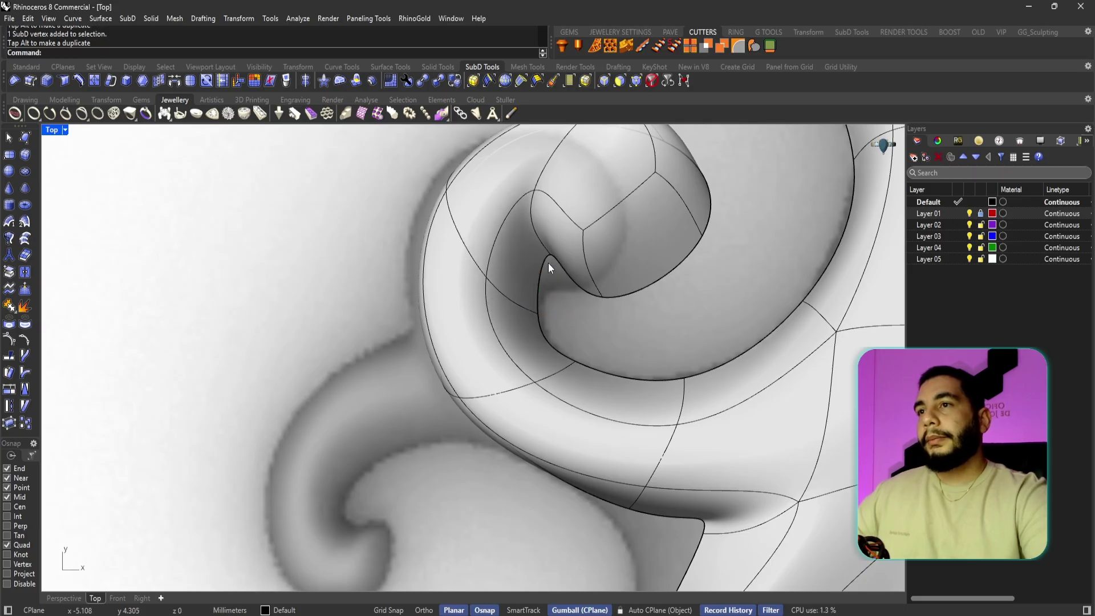
{"action": "left_click", "coordinate": [550, 256]}
{"action": "left_click_drag", "start_coordinate": [581, 224], "coordinate": [578, 258]}
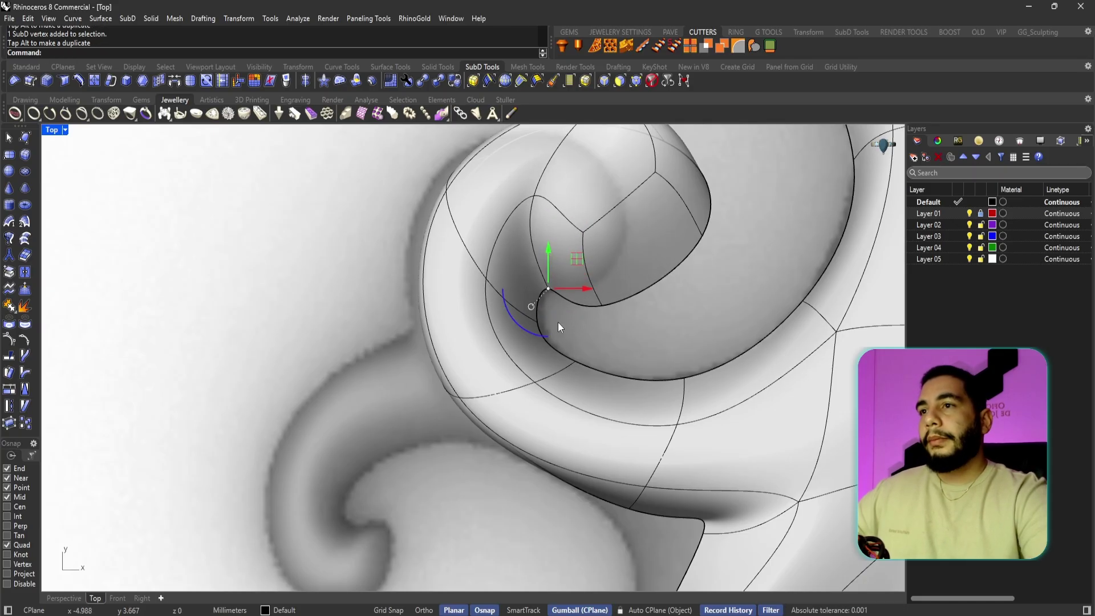
{"action": "left_click", "coordinate": [572, 363]}
{"action": "left_click_drag", "start_coordinate": [597, 337], "coordinate": [610, 342]}
{"action": "left_click", "coordinate": [603, 344]}
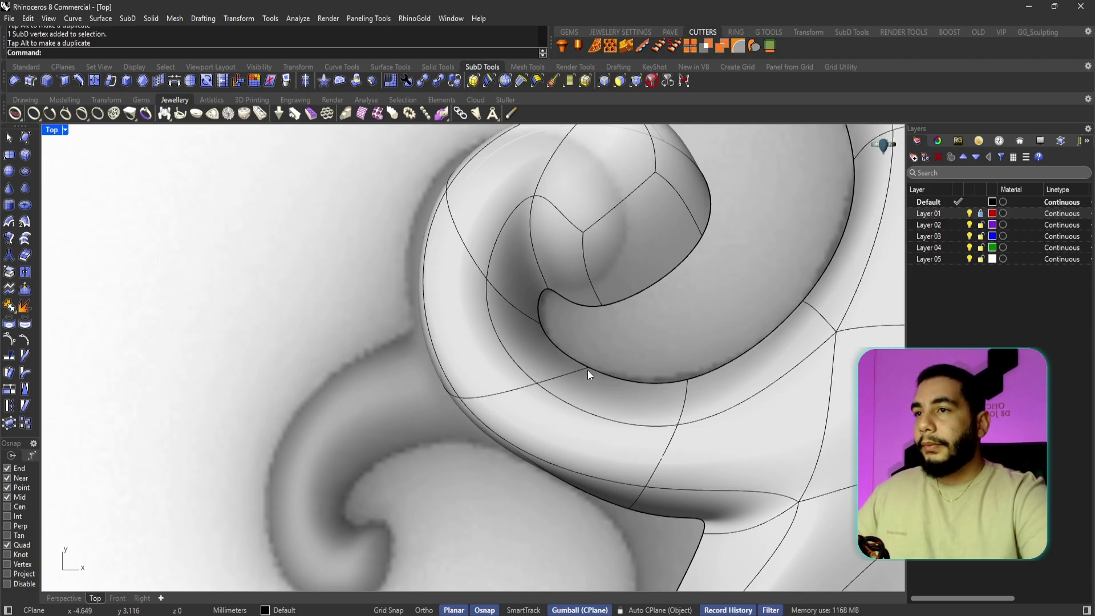
{"action": "key", "text": "ctrl+z"}
{"action": "left_click", "coordinate": [538, 320]}
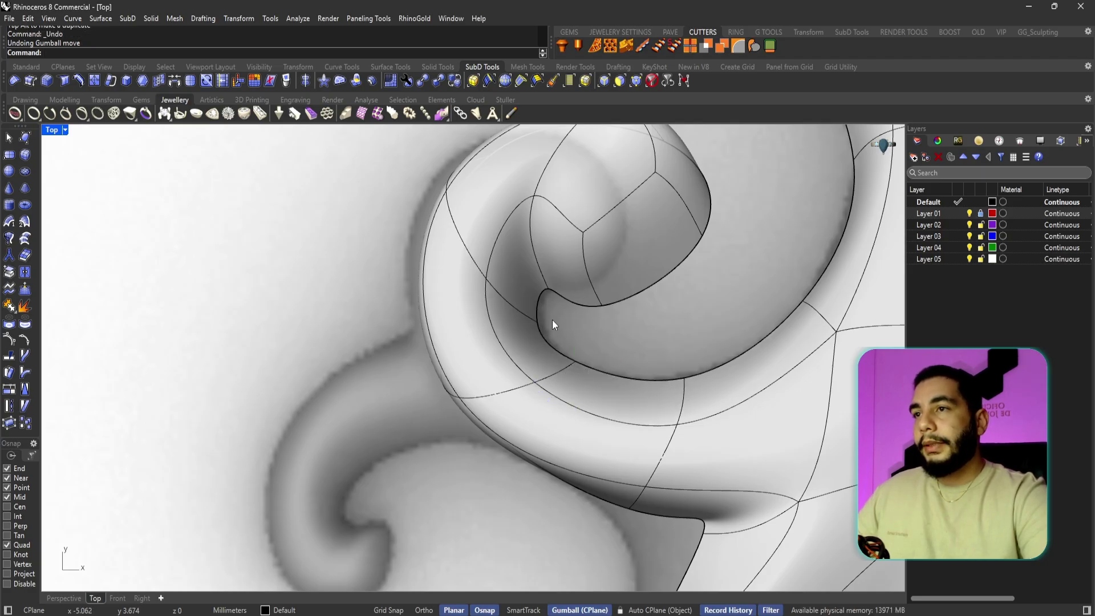
{"action": "left_click", "coordinate": [538, 321]}
{"action": "left_click_drag", "start_coordinate": [562, 323], "coordinate": [573, 363]}
{"action": "key", "text": "ctrl+z"}
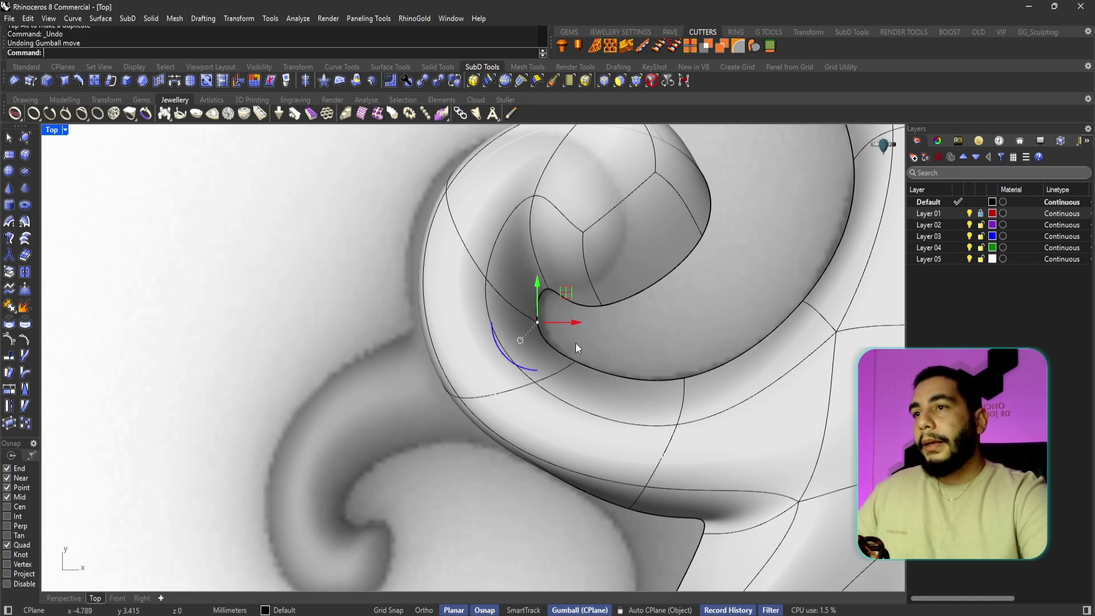
- Move the vertex at the coil's lower-left inner outline right and slightly down, and the next inner vertex slightly right and up
{"action": "left_click", "coordinate": [577, 361]}
{"action": "left_click", "coordinate": [574, 361]}
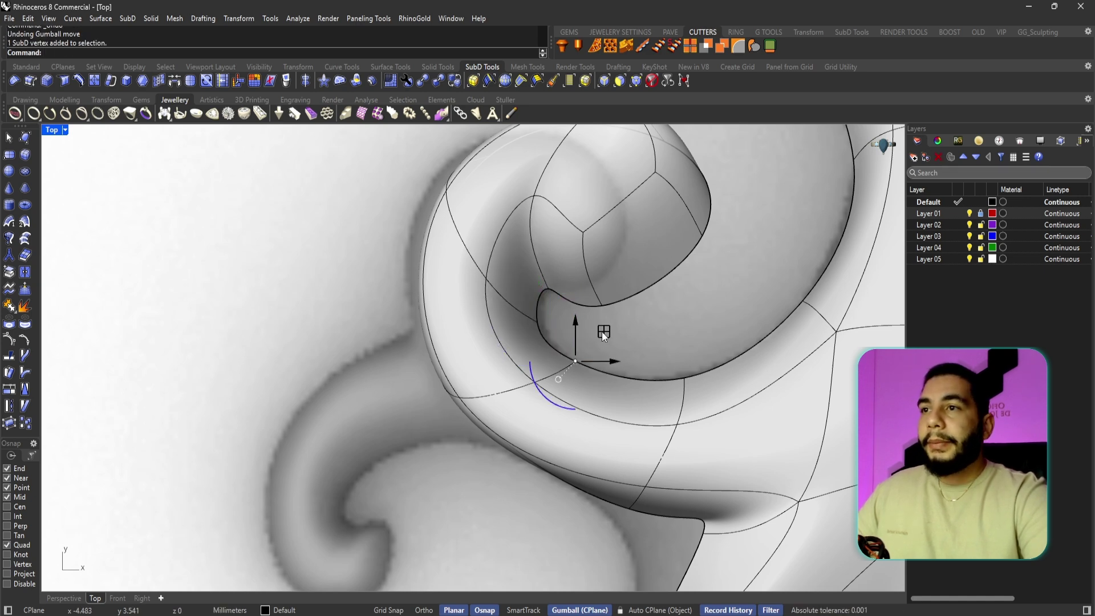
{"action": "left_click_drag", "start_coordinate": [601, 330], "coordinate": [615, 342]}
{"action": "key", "text": "Escape"}
{"action": "left_click", "coordinate": [687, 380]}
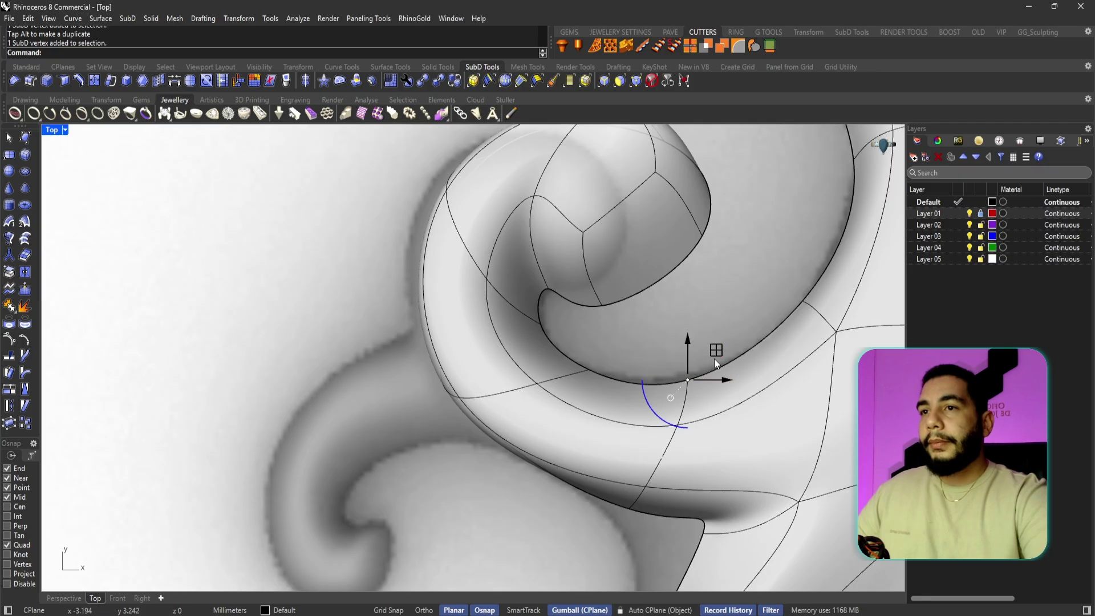
{"action": "left_click_drag", "start_coordinate": [714, 358], "coordinate": [716, 354]}
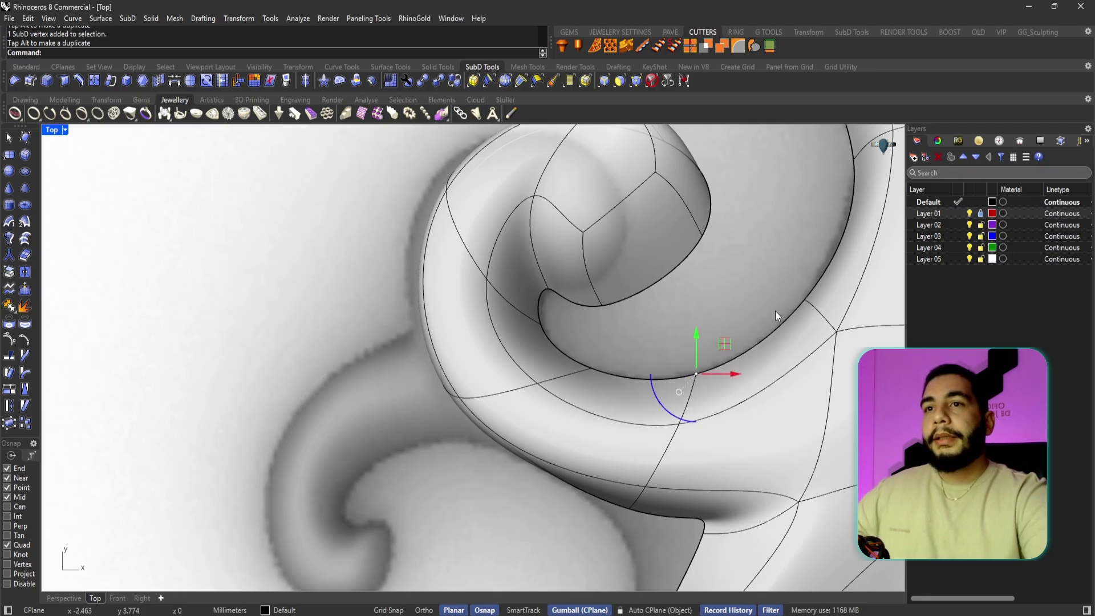
{"action": "key", "text": "Escape"}
- Adjust the inner outline vertex beside the body junction and nudge the coil's lower-left inner vertex toward the reference outline
{"action": "left_click", "coordinate": [837, 330]}
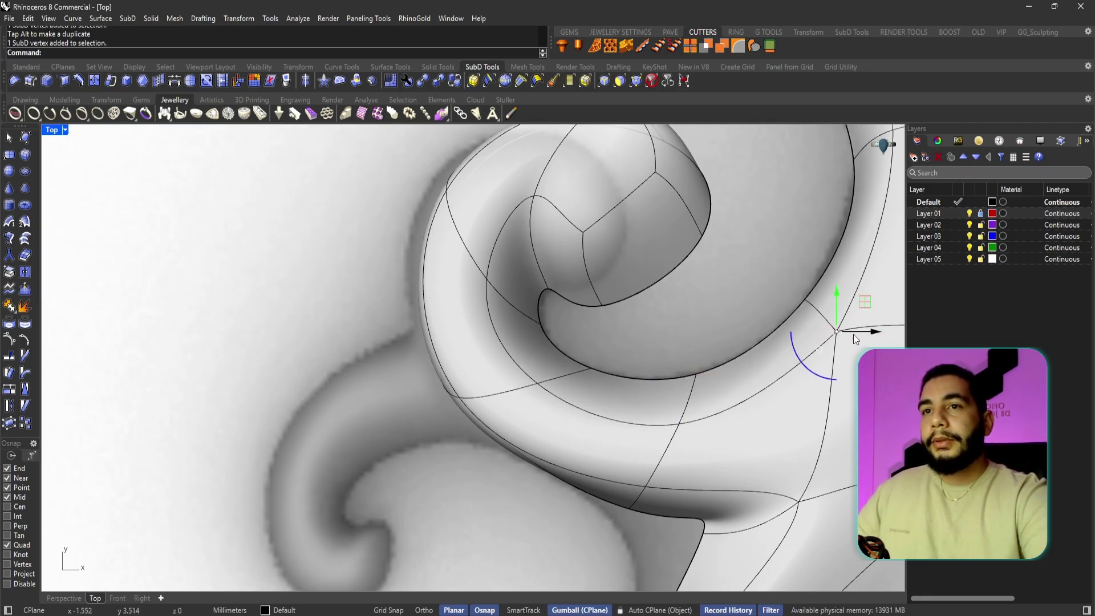
{"action": "key", "text": "Escape"}
{"action": "left_click", "coordinate": [807, 300]}
{"action": "mouse_move", "coordinate": [805, 300]}
{"action": "left_mouse_down"}
{"action": "mouse_move", "coordinate": [832, 285]}
{"action": "mouse_move", "coordinate": [821, 293]}
{"action": "left_mouse_up"}
{"action": "key", "text": "Escape"}
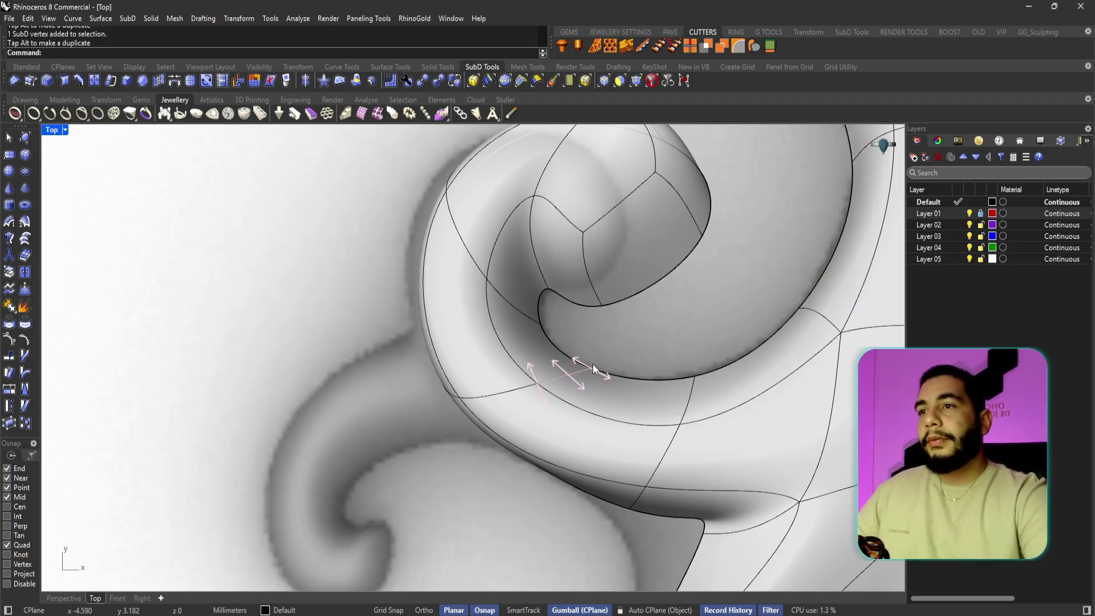
{"action": "left_click", "coordinate": [592, 367]}
{"action": "left_click_drag", "start_coordinate": [613, 348], "coordinate": [610, 344]}
{"action": "key", "text": "Escape"}
- Move the outer edge on the left side of the curl left and up to meet the reference outline
{"action": "scroll", "coordinate": [610, 344], "scroll_direction": "down", "scroll_amount": 2}
{"action": "right_click_drag", "start_coordinate": [611, 344], "coordinate": [631, 355]}
{"action": "right_click_drag", "start_coordinate": [537, 294], "coordinate": [540, 310]}
{"action": "scroll", "coordinate": [451, 310], "scroll_direction": "up", "scroll_amount": 2}
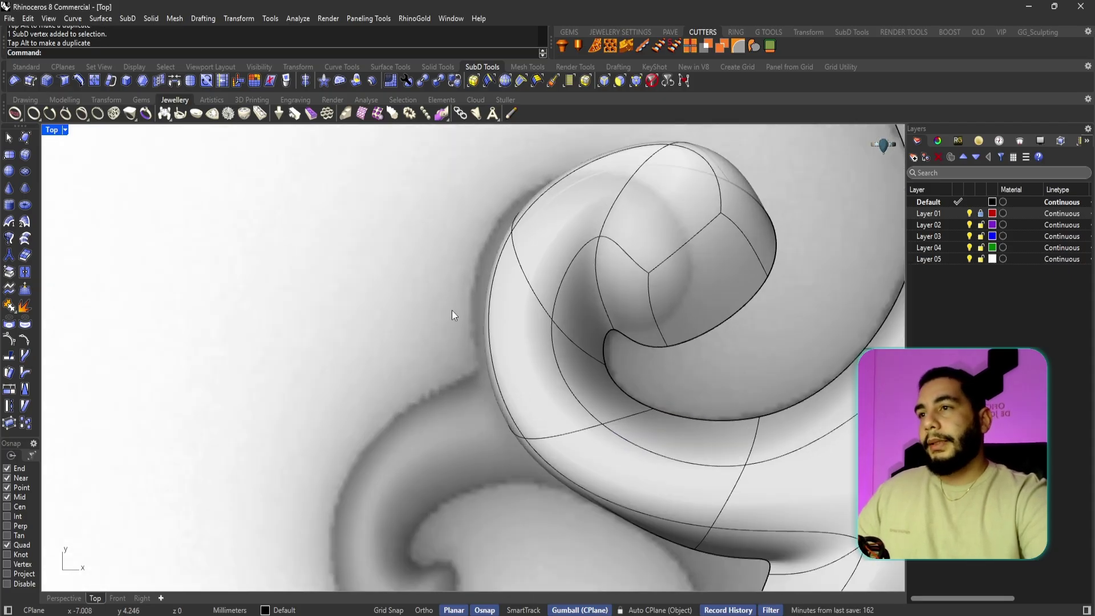
{"action": "left_click", "coordinate": [493, 348]}
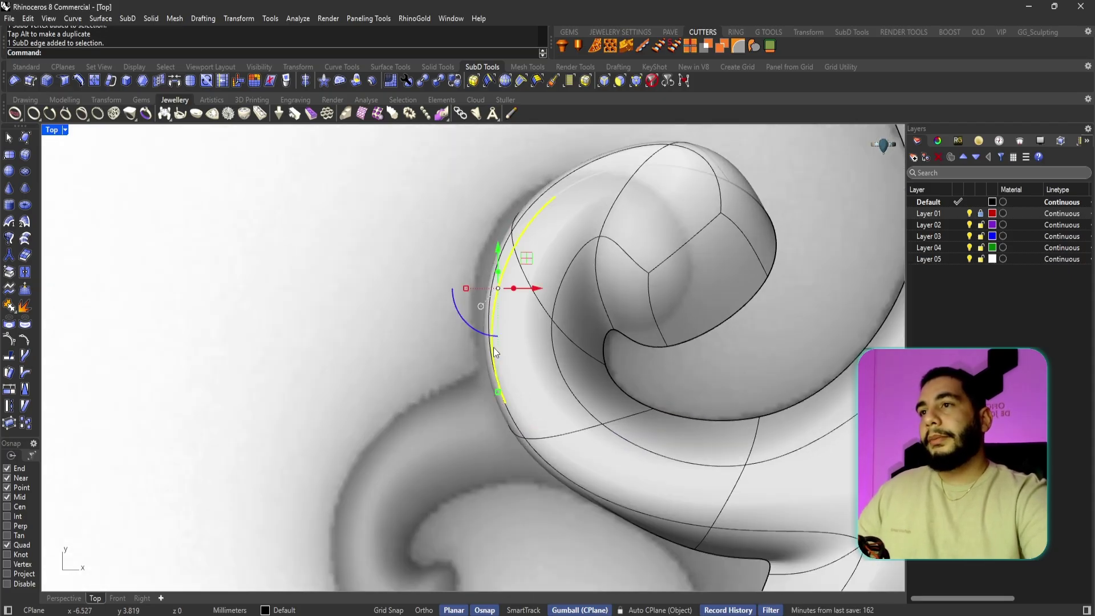
{"action": "left_click_drag", "start_coordinate": [527, 256], "coordinate": [512, 237]}
{"action": "key", "text": "Escape"}
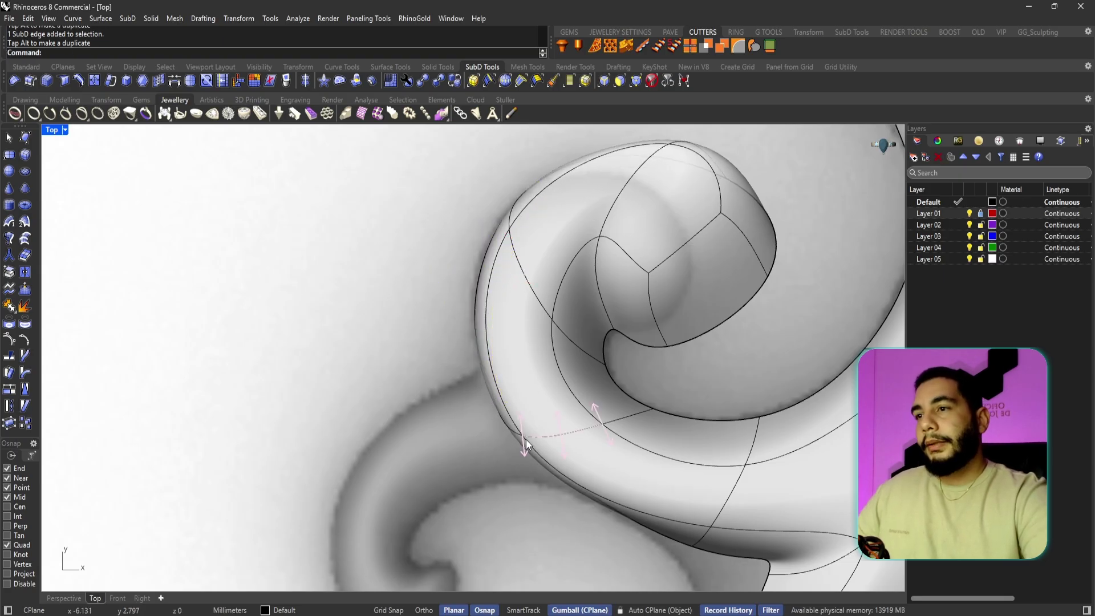
- Shift the crest line along the curl's lower-left bend inward and fine-tune the crest vertices at the two lower cross edges
{"action": "left_click", "coordinate": [526, 442]}
{"action": "left_click", "coordinate": [513, 419], "text": "shift"}
{"action": "left_click_drag", "start_coordinate": [567, 488], "coordinate": [625, 344]}
{"action": "key", "text": "Escape"}
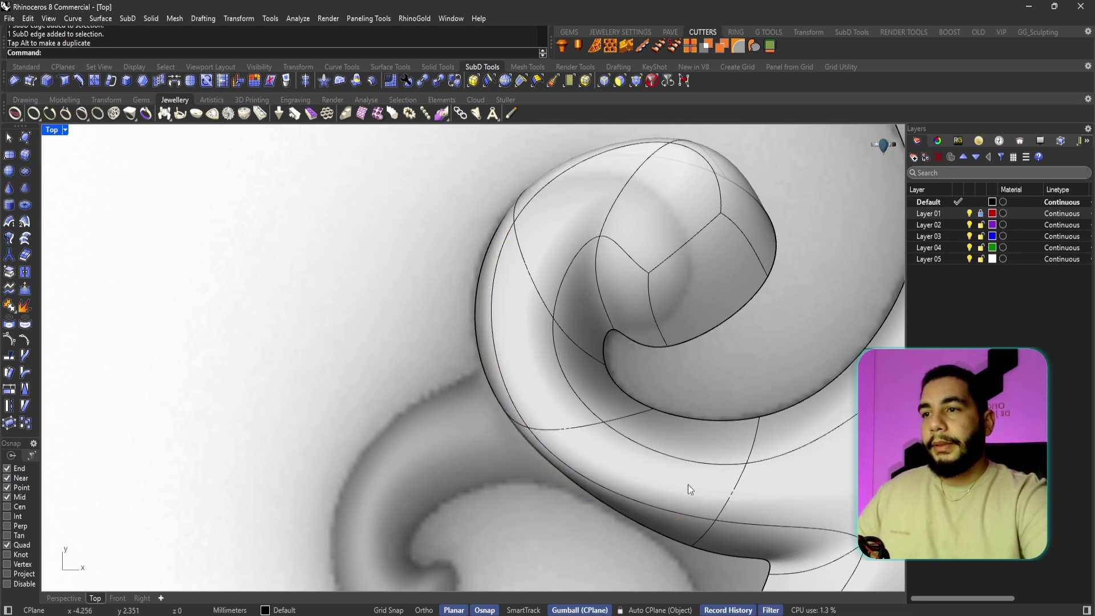
{"action": "left_click", "coordinate": [716, 520]}
{"action": "mouse_move", "coordinate": [715, 520]}
{"action": "left_mouse_down"}
{"action": "mouse_move", "coordinate": [721, 502]}
{"action": "mouse_move", "coordinate": [725, 526]}
{"action": "left_mouse_up"}
{"action": "key", "text": "Escape"}
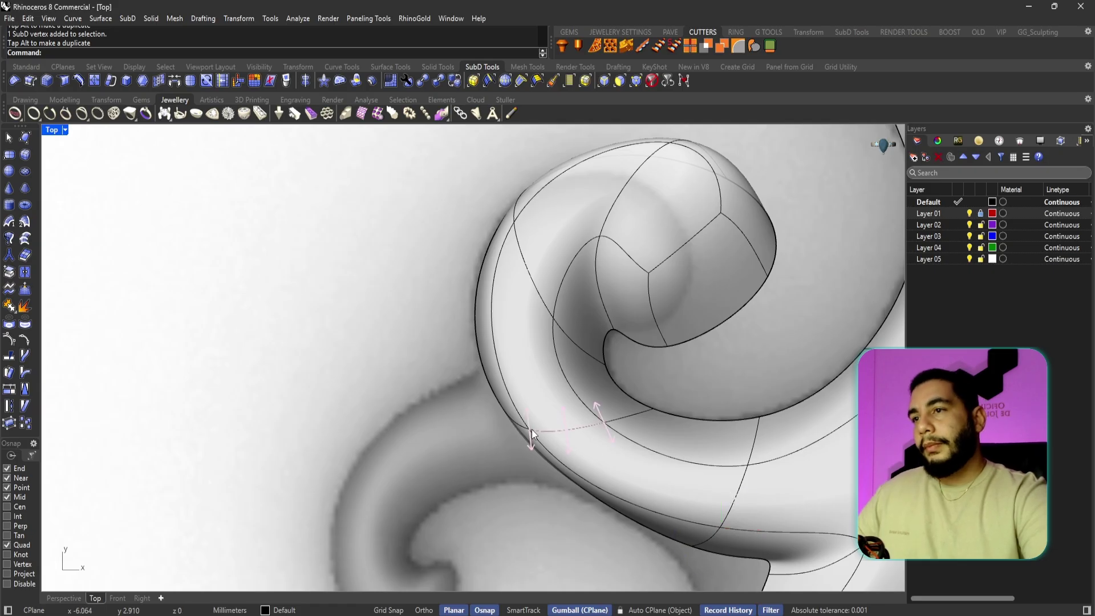
{"action": "left_click", "coordinate": [532, 432]}
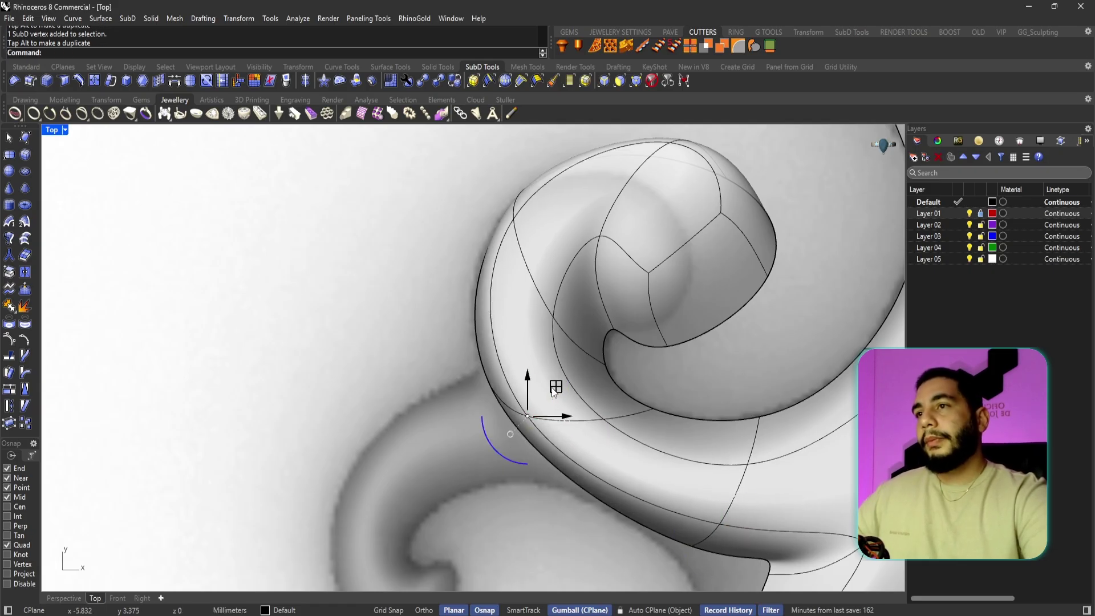
{"action": "key", "text": "Escape"}
- Move the curl tip's upper crest edge down and left, and its outer outline edge left to fit the reference tip
{"action": "right_click_drag", "start_coordinate": [595, 318], "coordinate": [593, 340]}
{"action": "right_click_drag", "start_coordinate": [694, 350], "coordinate": [686, 368]}
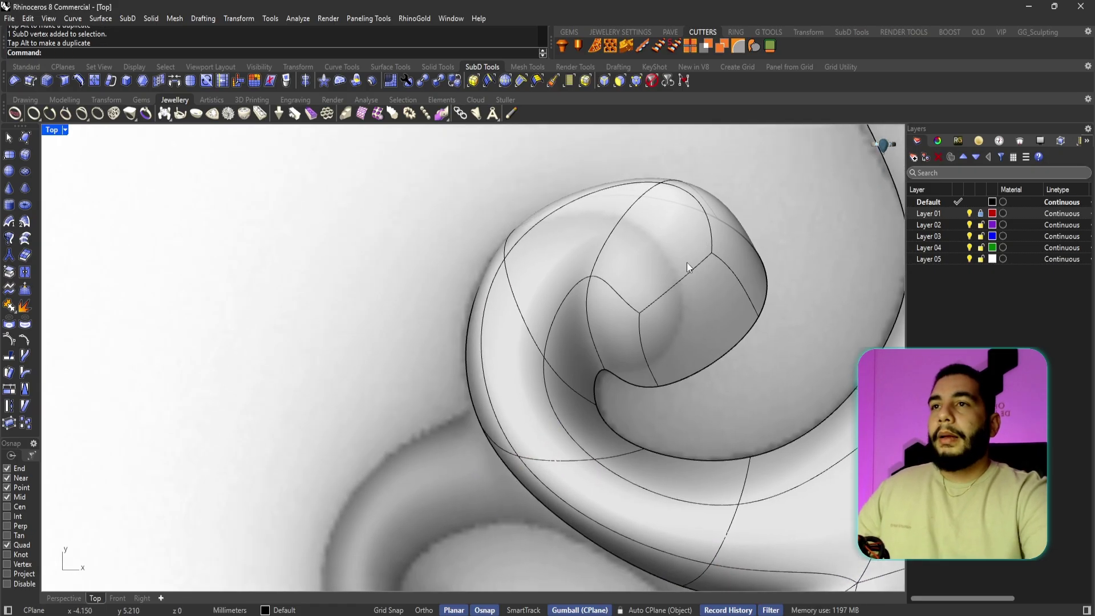
{"action": "left_click", "coordinate": [683, 194]}
{"action": "left_click", "coordinate": [638, 184], "text": "shift"}
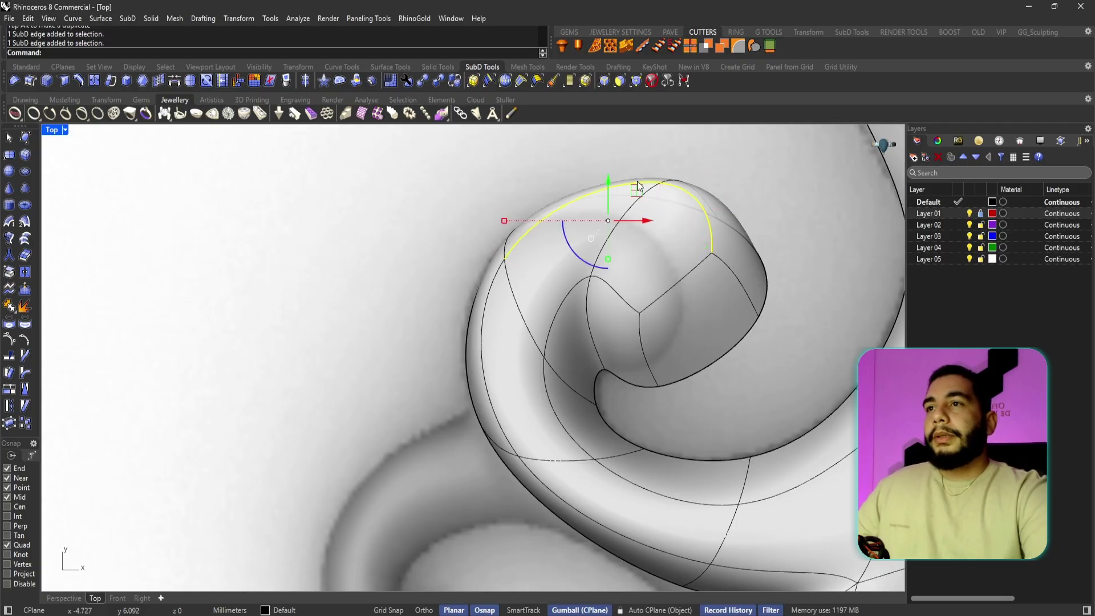
{"action": "key", "text": "Escape"}
{"action": "left_click", "coordinate": [689, 197]}
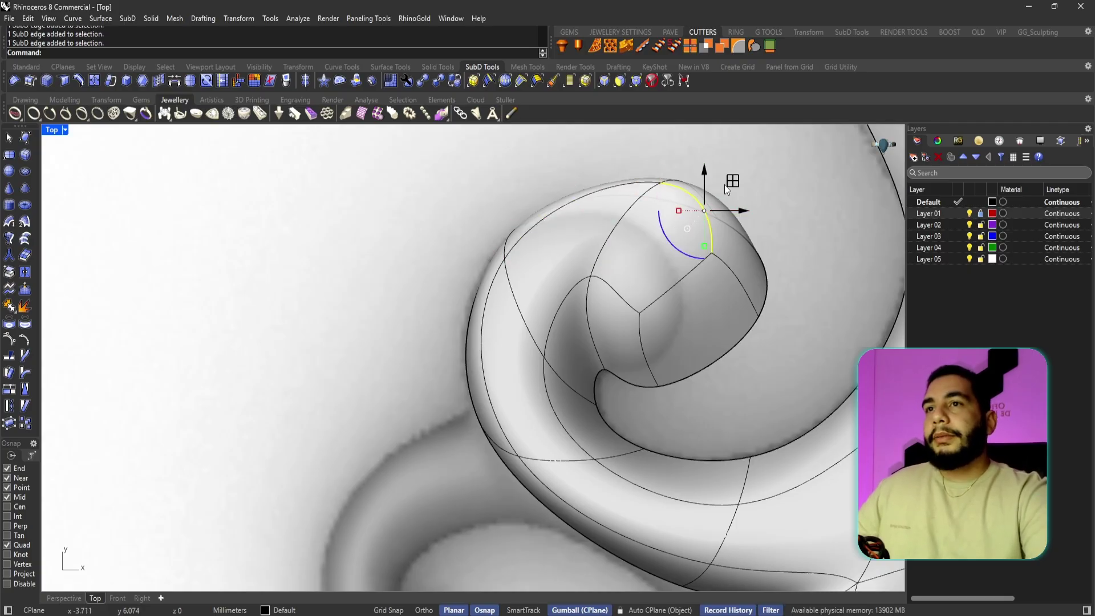
{"action": "left_click_drag", "start_coordinate": [725, 183], "coordinate": [633, 280]}
{"action": "key", "text": "Escape"}
{"action": "left_click", "coordinate": [742, 237]}
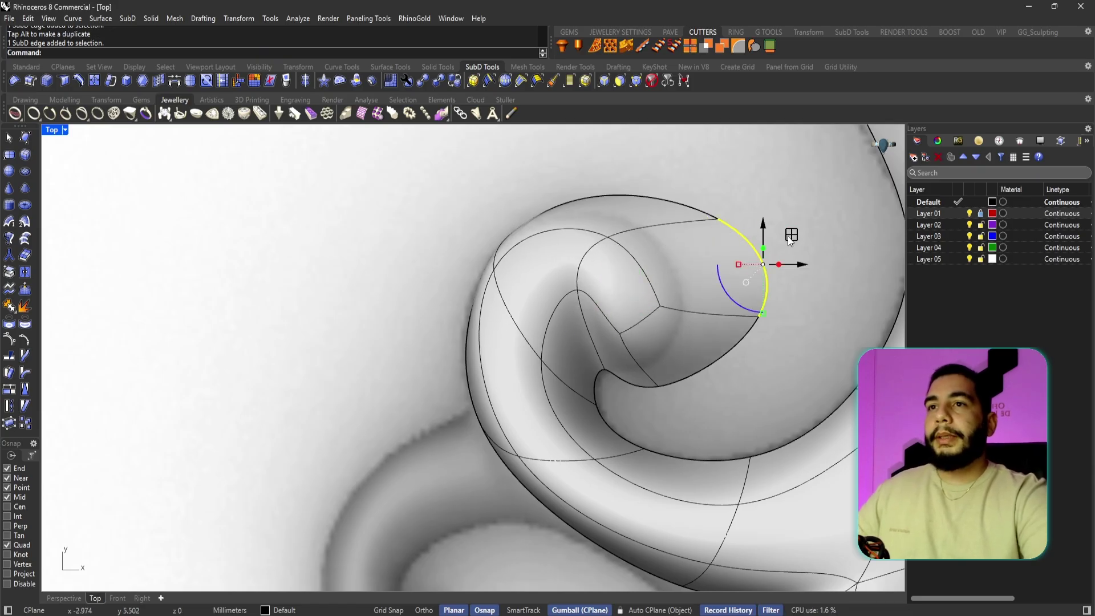
{"action": "left_click_drag", "start_coordinate": [788, 235], "coordinate": [662, 251]}
{"action": "key", "text": "Escape"}
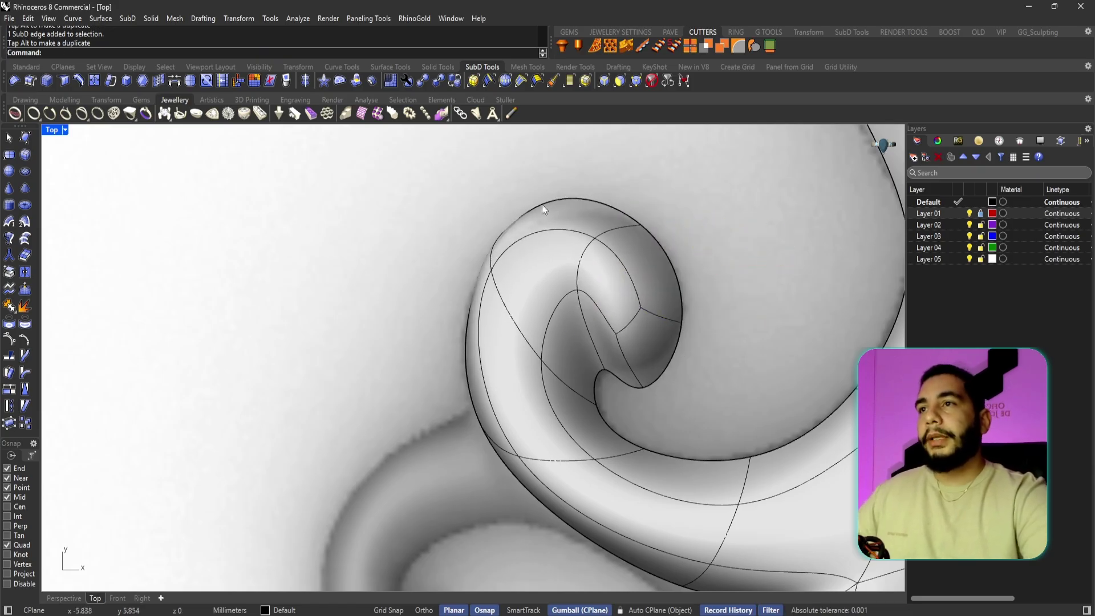
- Move the outline edge at the curl's upper left down, and the crest vertex beside it inward to the right
{"action": "left_click", "coordinate": [513, 221]}
{"action": "left_click_drag", "start_coordinate": [538, 197], "coordinate": [534, 258]}
{"action": "left_click", "coordinate": [496, 272]}
{"action": "left_click", "coordinate": [491, 271]}
{"action": "key", "text": "Escape"}
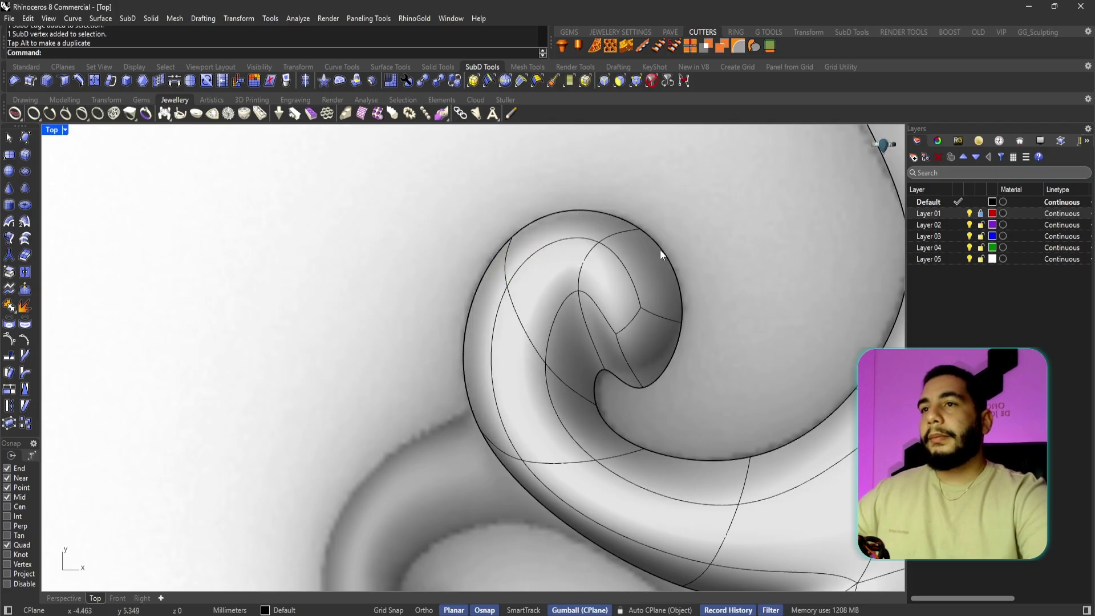
- Move the outline vertex beneath the curl tip up and slightly adjust the inner notch vertex to match the reference
{"action": "left_click", "coordinate": [641, 388]}
{"action": "left_click_drag", "start_coordinate": [661, 371], "coordinate": [670, 338]}
{"action": "key", "text": "Escape"}
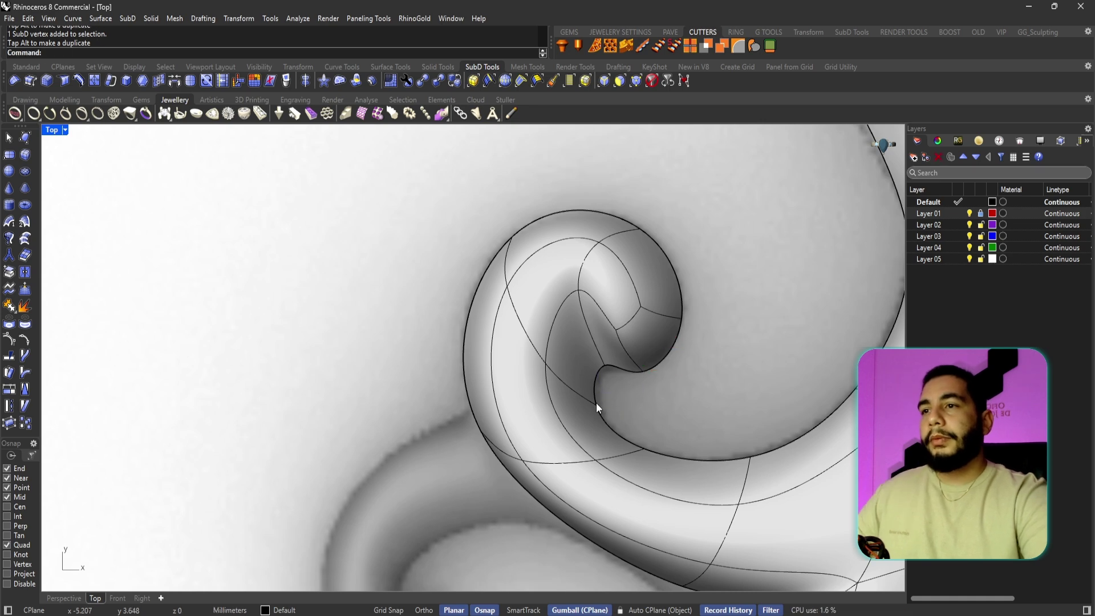
{"action": "left_click", "coordinate": [597, 403]}
{"action": "key", "text": "Escape"}
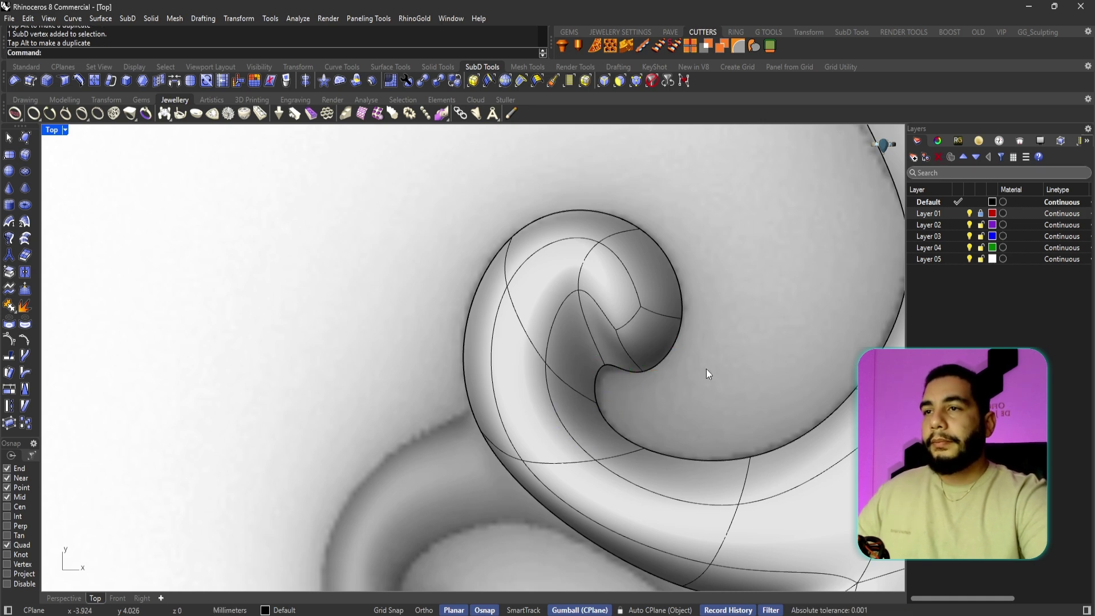
- Move the two crest vertices at the end of the curl tip up and right to round the tip
{"action": "left_click", "coordinate": [617, 330]}
{"action": "left_click_drag", "start_coordinate": [645, 303], "coordinate": [685, 269]}
{"action": "key", "text": "Escape"}
{"action": "left_click", "coordinate": [648, 304]}
{"action": "key", "text": "Escape"}
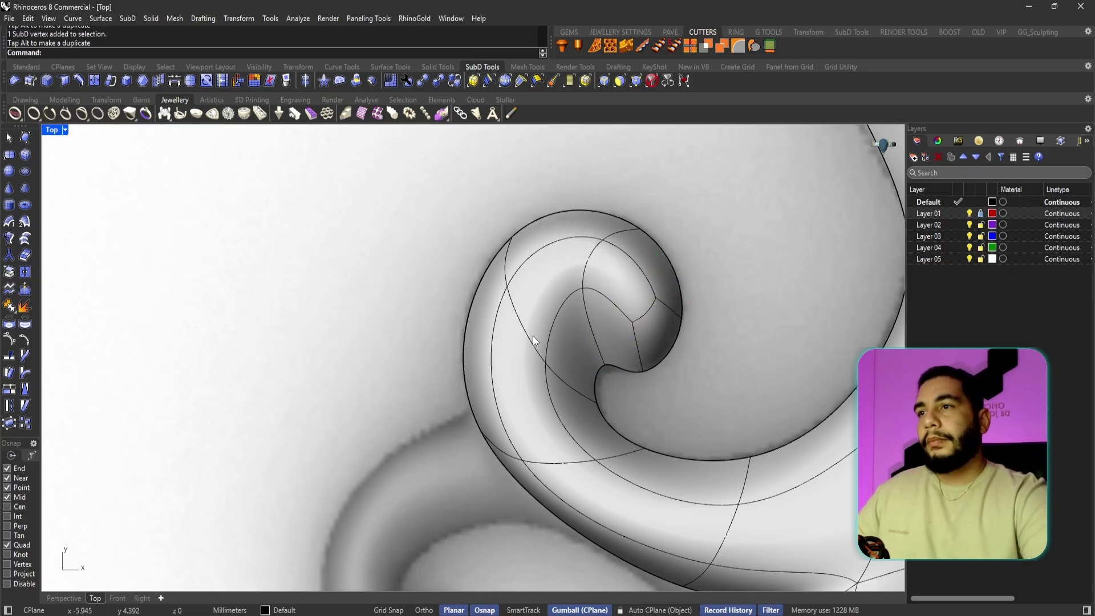
- Move the outer crest vertex at the left tentacle's lower bend up and left toward the outline
{"action": "left_click", "coordinate": [524, 464]}
{"action": "left_click", "coordinate": [524, 460], "text": "shift"}
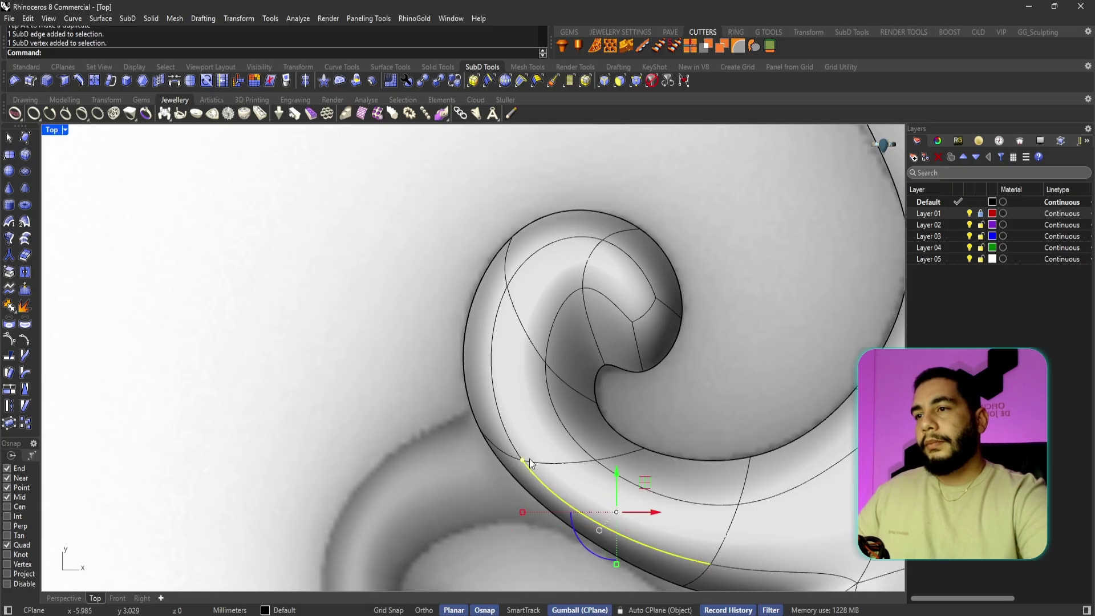
{"action": "left_click", "coordinate": [537, 481], "text": "ctrl"}
{"action": "left_click_drag", "start_coordinate": [551, 431], "coordinate": [539, 417]}
{"action": "left_click", "coordinate": [703, 426]}
- Reposition the outline vertex in the notch between the left tentacle and the spiral tentacle slightly down and left
{"action": "scroll", "coordinate": [697, 417], "scroll_direction": "down", "scroll_amount": 8}
{"action": "right_click_drag", "start_coordinate": [692, 410], "coordinate": [635, 377]}
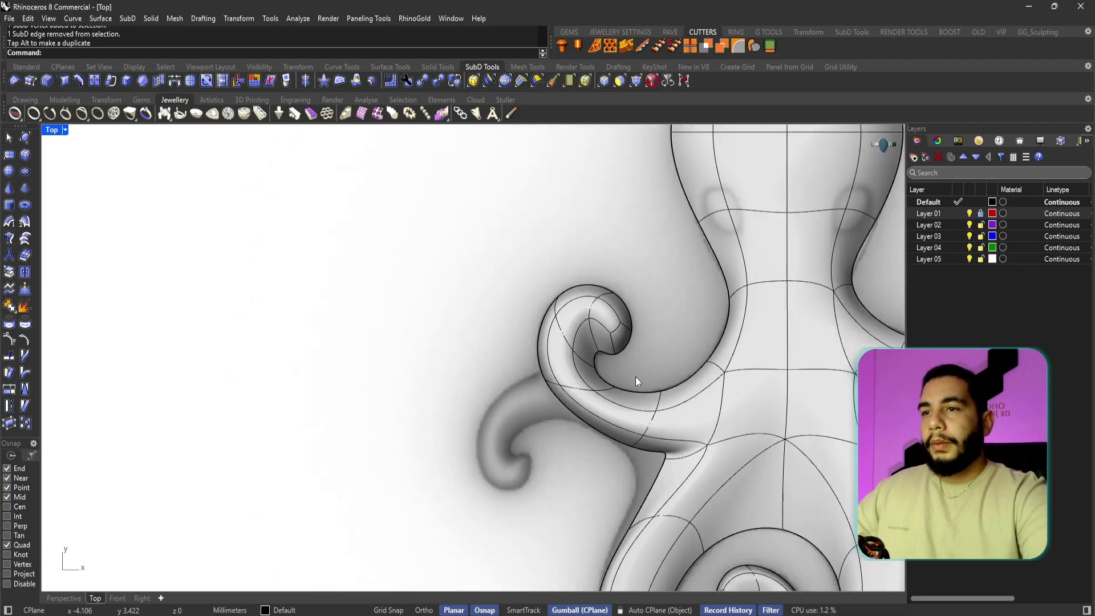
{"action": "scroll", "coordinate": [644, 450], "scroll_direction": "up", "scroll_amount": 2}
{"action": "right_click_drag", "start_coordinate": [645, 449], "coordinate": [630, 432]}
{"action": "key", "text": "Tab"}
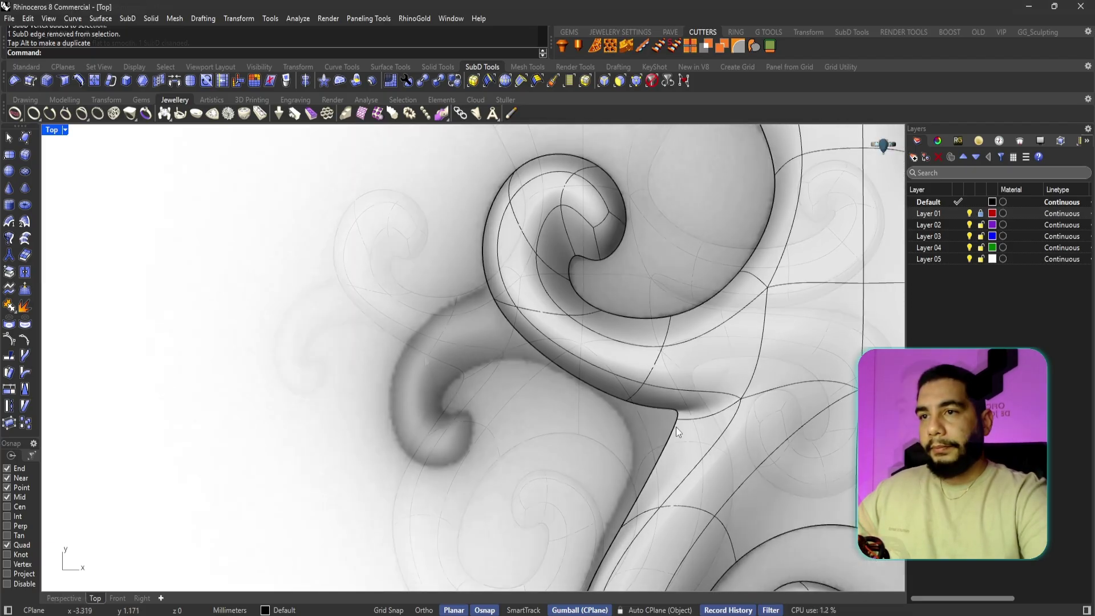
{"action": "scroll", "coordinate": [676, 426], "scroll_direction": "down", "scroll_amount": 3}
{"action": "left_click", "coordinate": [464, 379]}
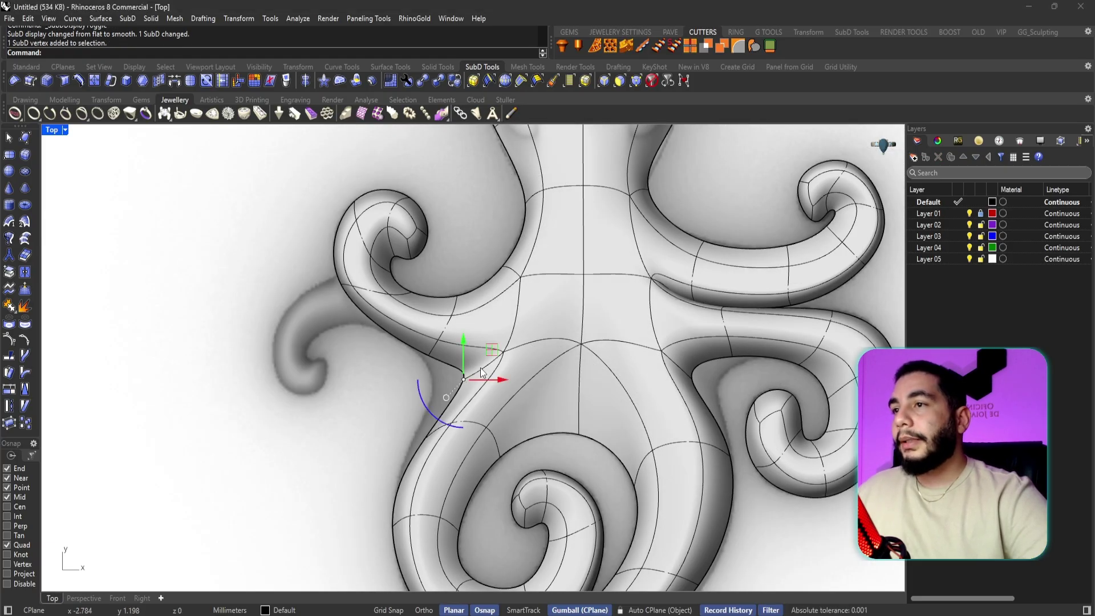
{"action": "left_click_drag", "start_coordinate": [491, 355], "coordinate": [476, 359]}
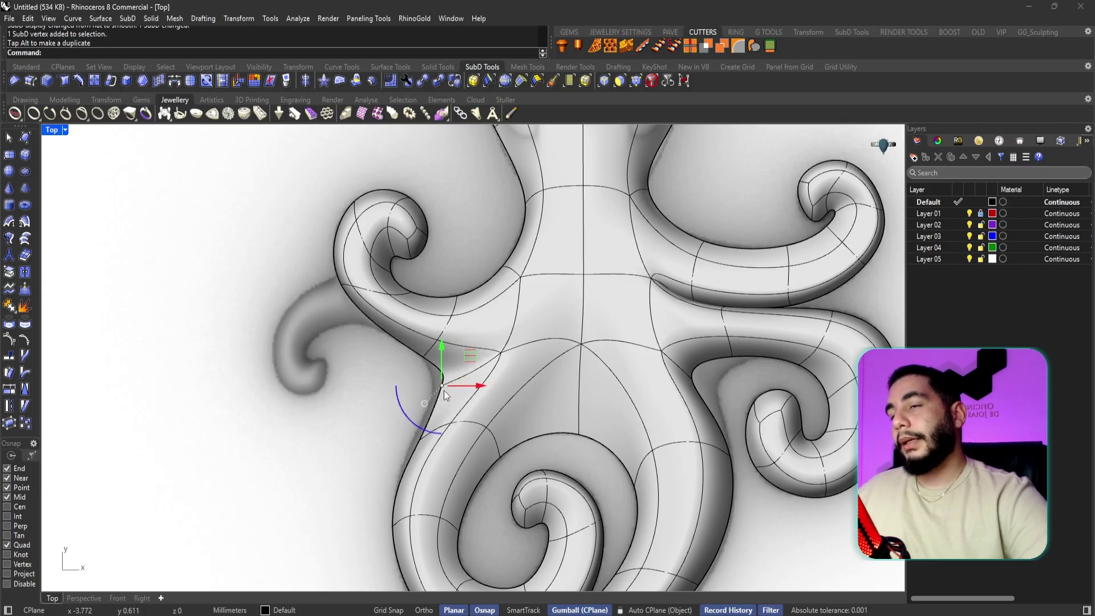
{"action": "scroll", "coordinate": [440, 396], "scroll_direction": "up", "scroll_amount": 2}
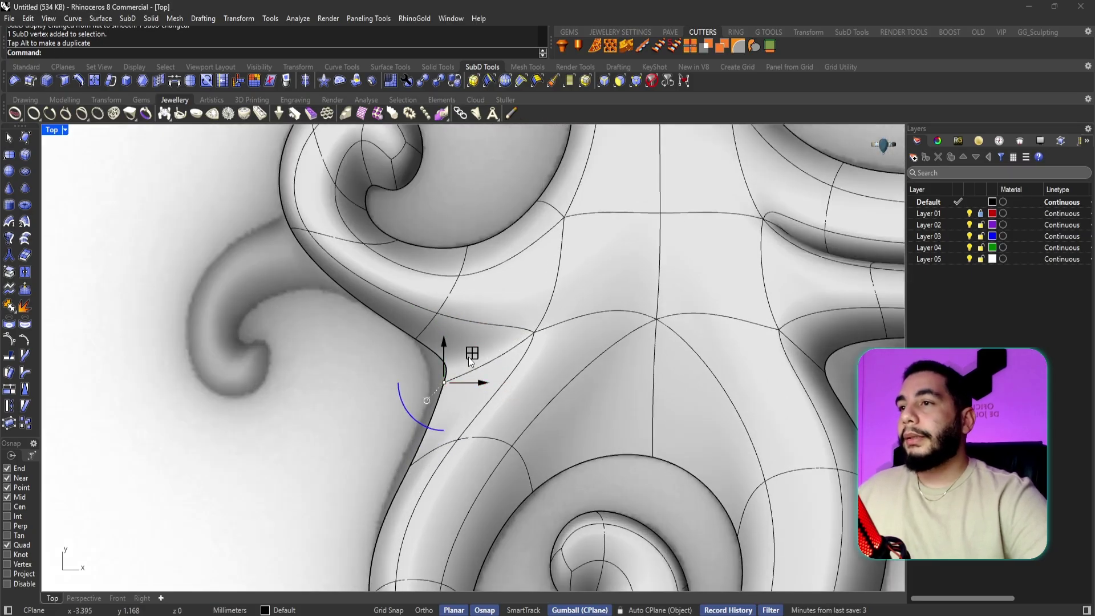
{"action": "left_click_drag", "start_coordinate": [470, 363], "coordinate": [497, 353]}
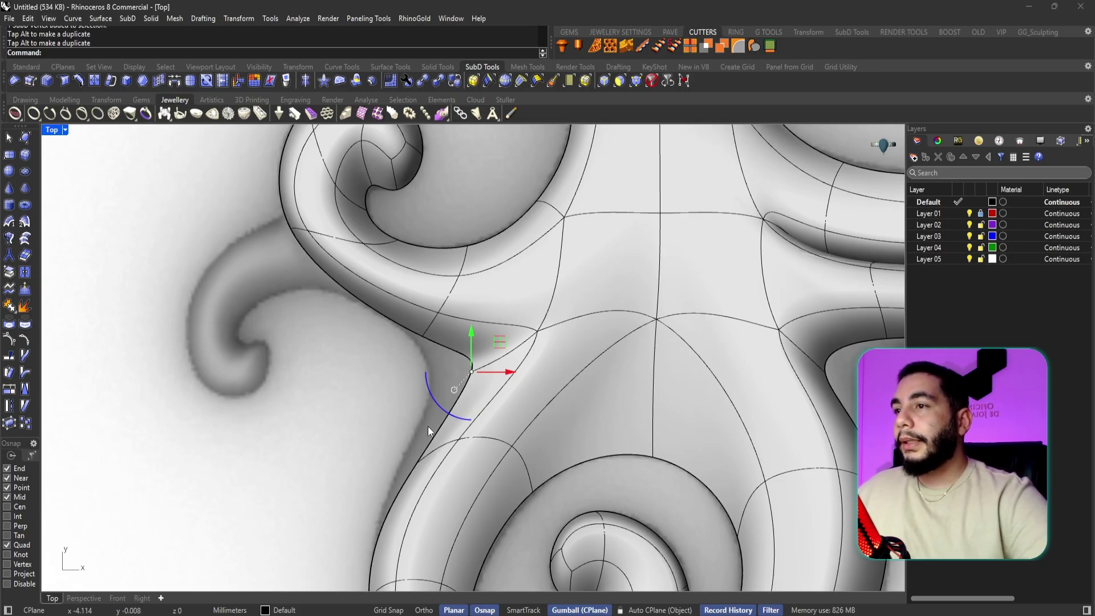
- Examine the left tentacle's base against the reference in smooth and flat SubD display
{"action": "scroll", "coordinate": [433, 395], "scroll_direction": "down", "scroll_amount": 5}
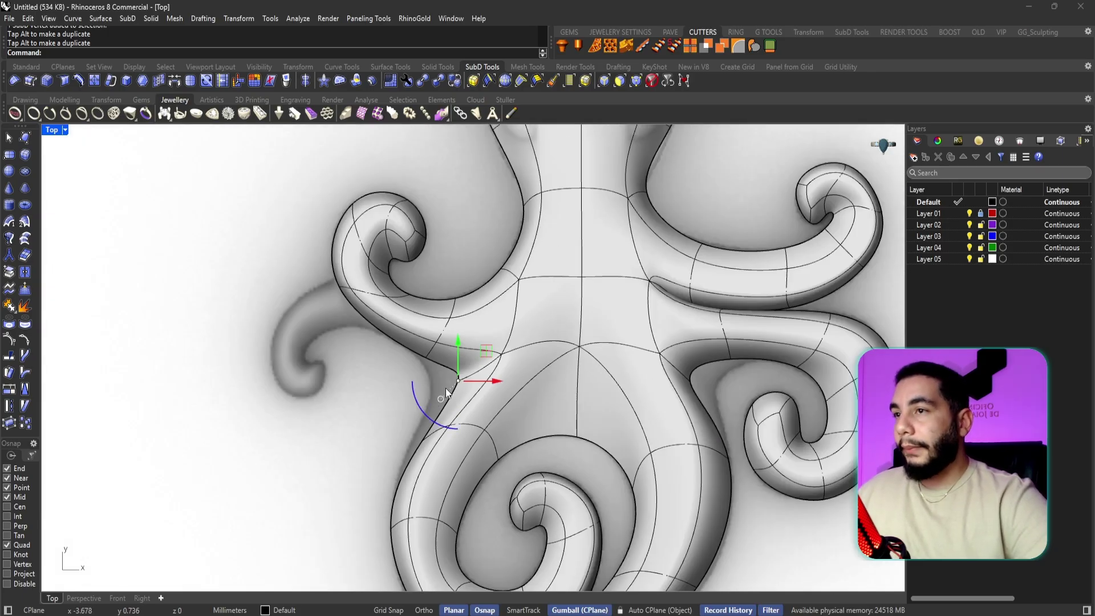
{"action": "scroll", "coordinate": [453, 390], "scroll_direction": "up", "scroll_amount": 5}
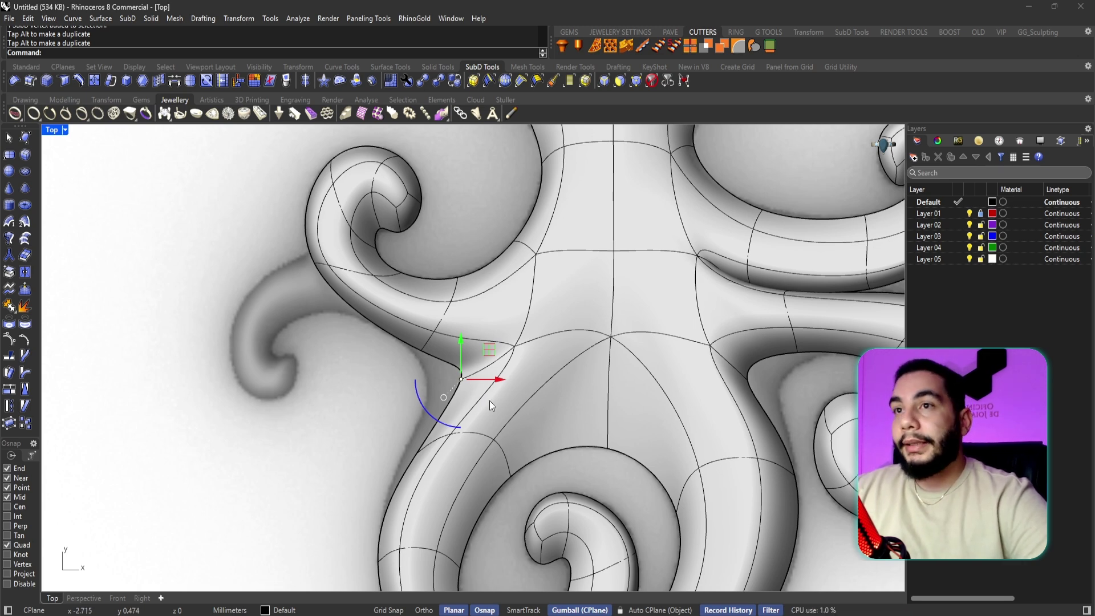
{"action": "scroll", "coordinate": [622, 342], "scroll_direction": "down", "scroll_amount": 4}
{"action": "scroll", "coordinate": [576, 375], "scroll_direction": "up", "scroll_amount": 3}
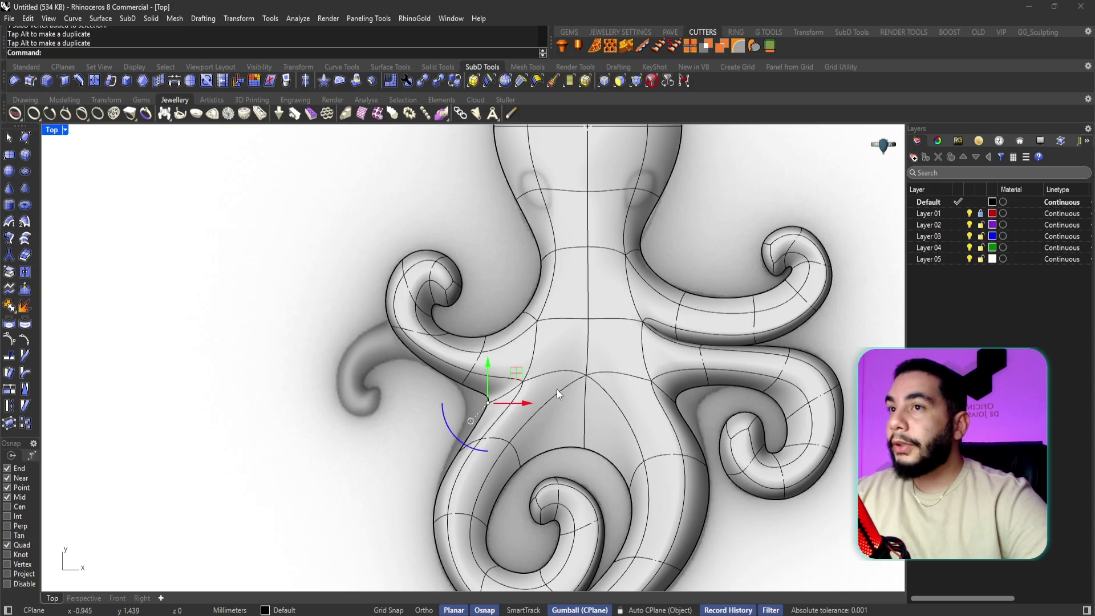
{"action": "mouse_move", "coordinate": [557, 389]}
{"action": "right_mouse_down"}
{"action": "mouse_move", "coordinate": [541, 421]}
{"action": "mouse_move", "coordinate": [570, 408]}
{"action": "mouse_move", "coordinate": [565, 387]}
{"action": "right_mouse_up"}
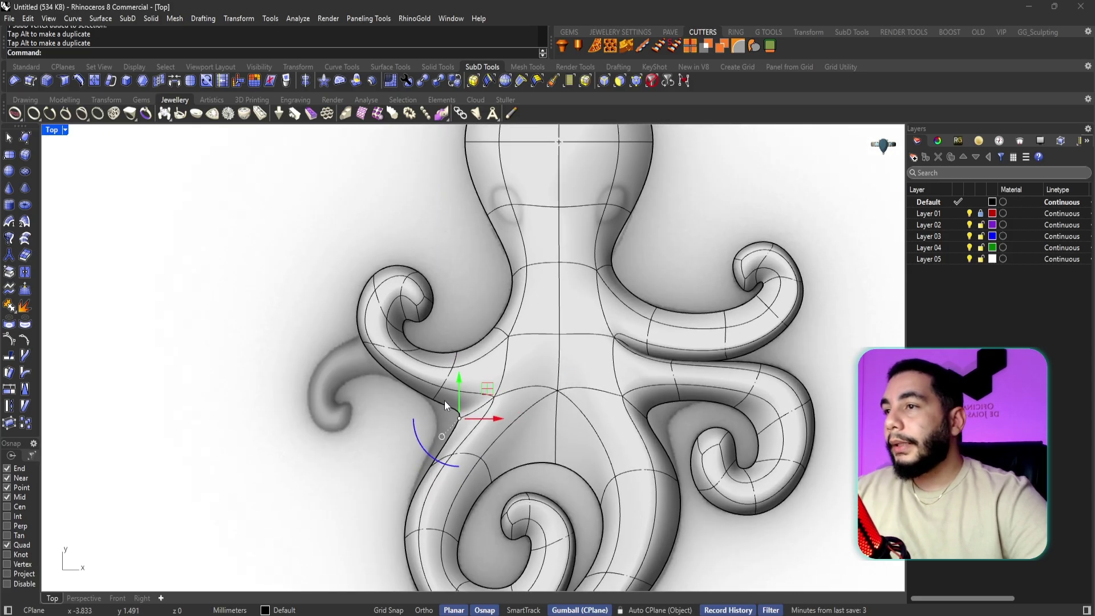
{"action": "scroll", "coordinate": [445, 404], "scroll_direction": "up", "scroll_amount": 1}
{"action": "key", "text": "Tab"}
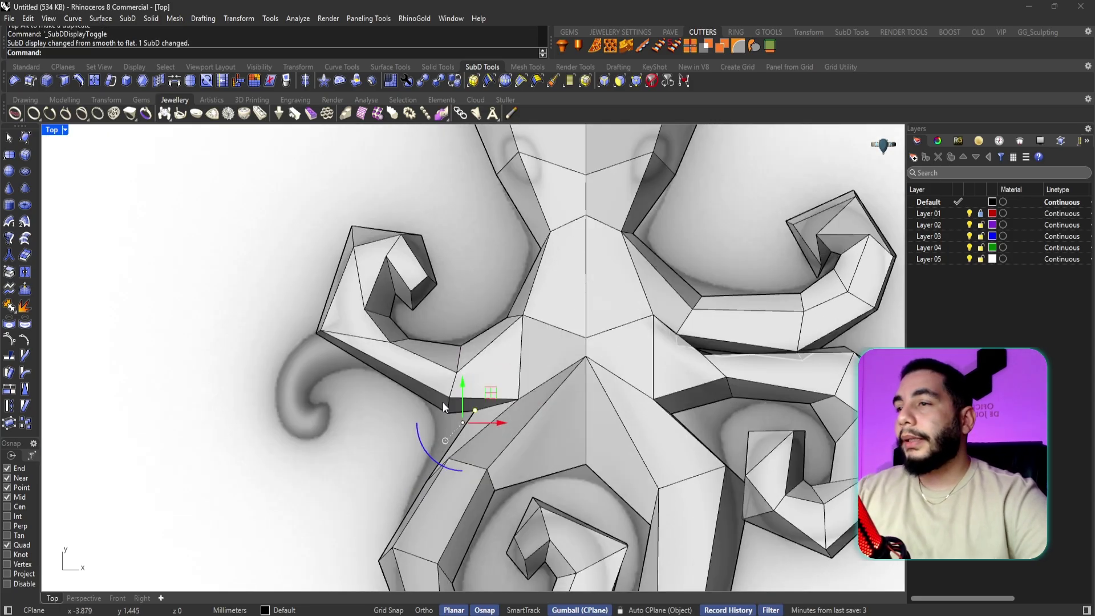
{"action": "scroll", "coordinate": [584, 296], "scroll_direction": "down", "scroll_amount": 2}
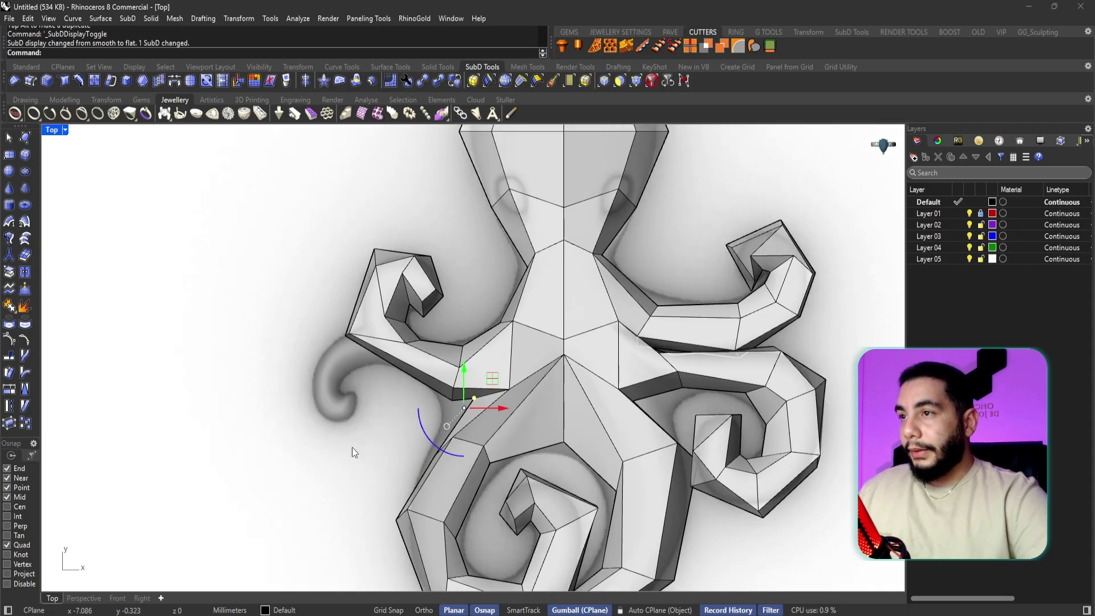
{"action": "left_click", "coordinate": [351, 447]}
- Move the crest vertex at the spiral tentacle's inner tip slightly down and right
{"action": "scroll", "coordinate": [354, 340], "scroll_direction": "up", "scroll_amount": 2}
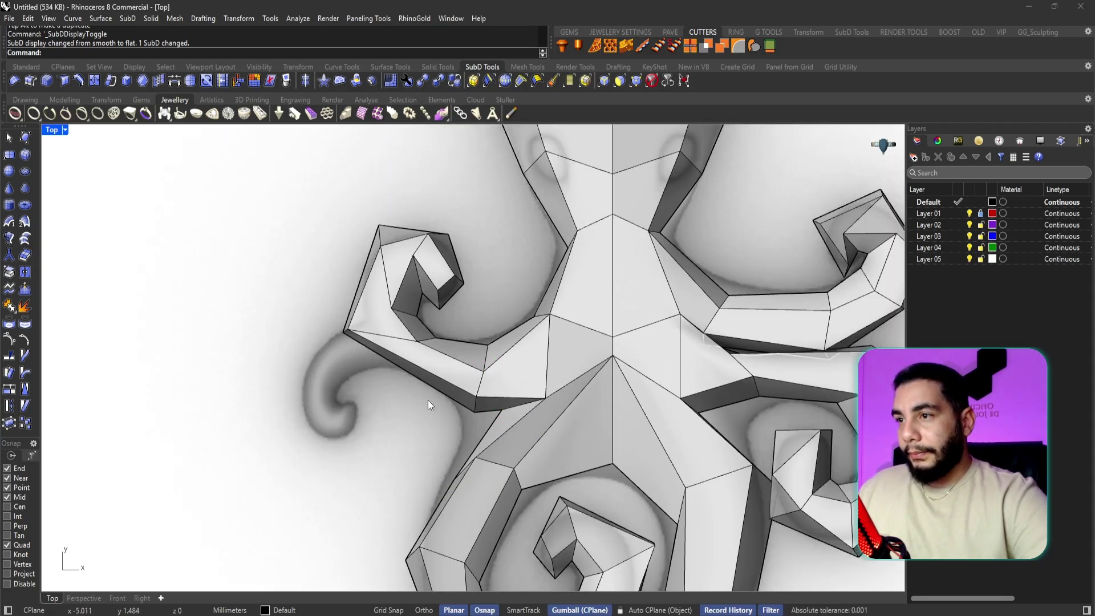
{"action": "scroll", "coordinate": [457, 320], "scroll_direction": "up", "scroll_amount": 2}
{"action": "scroll", "coordinate": [518, 364], "scroll_direction": "up", "scroll_amount": 2}
{"action": "scroll", "coordinate": [552, 400], "scroll_direction": "up", "scroll_amount": 2}
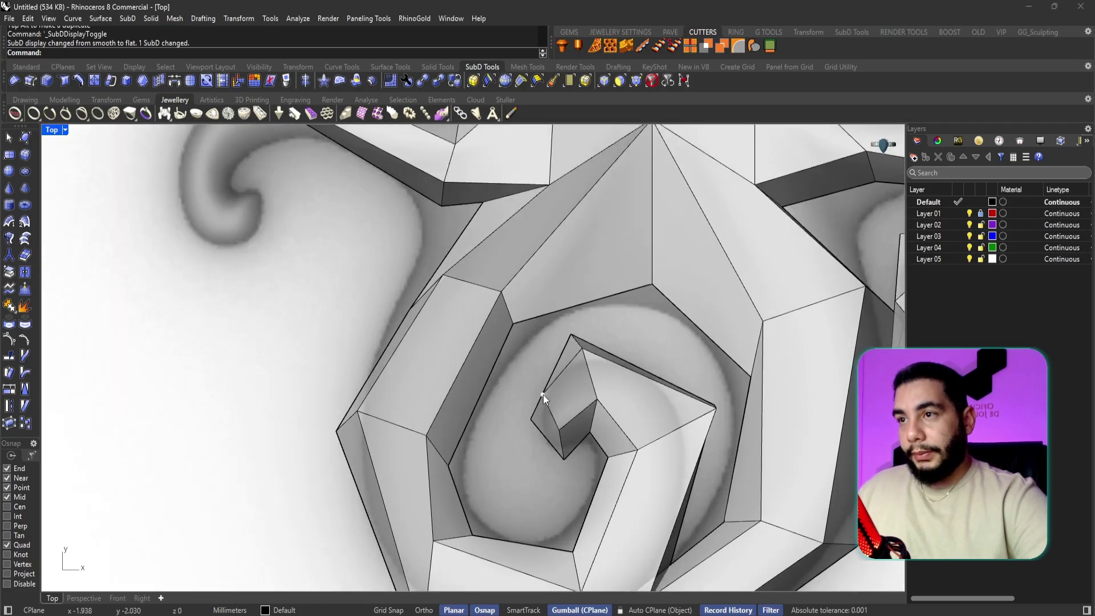
{"action": "left_click", "coordinate": [543, 394]}
{"action": "right_click_drag", "start_coordinate": [633, 407], "coordinate": [634, 378]}
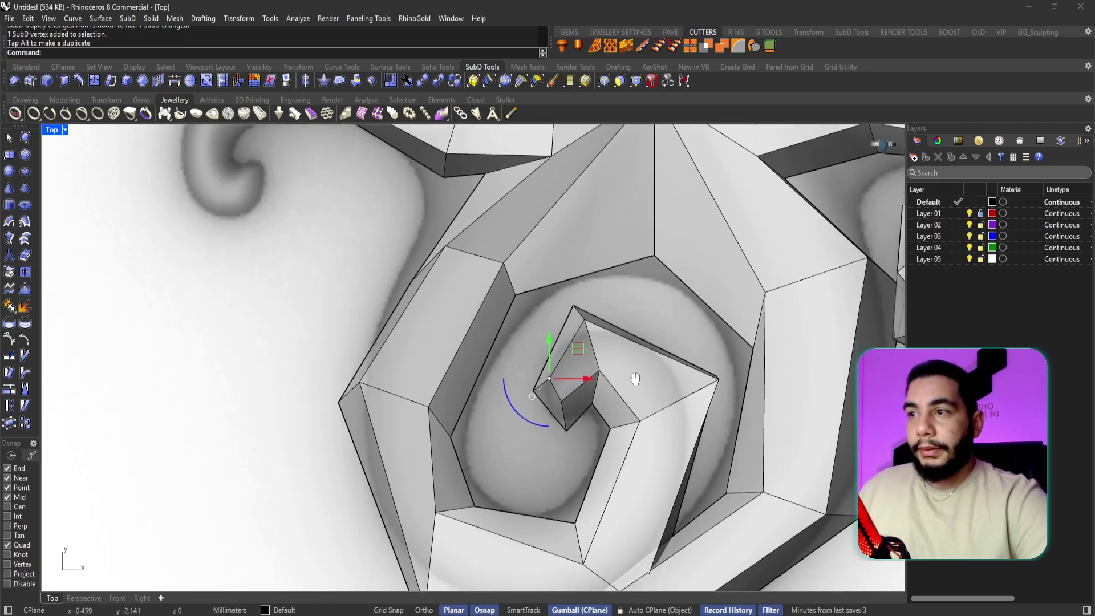
{"action": "right_click_drag", "start_coordinate": [453, 481], "coordinate": [458, 445]}
- Move the inner crest vertex at the spiral tentacle's lower-left bend down and right, without moving the tip vertex
{"action": "left_click", "coordinate": [457, 442], "text": "shift"}
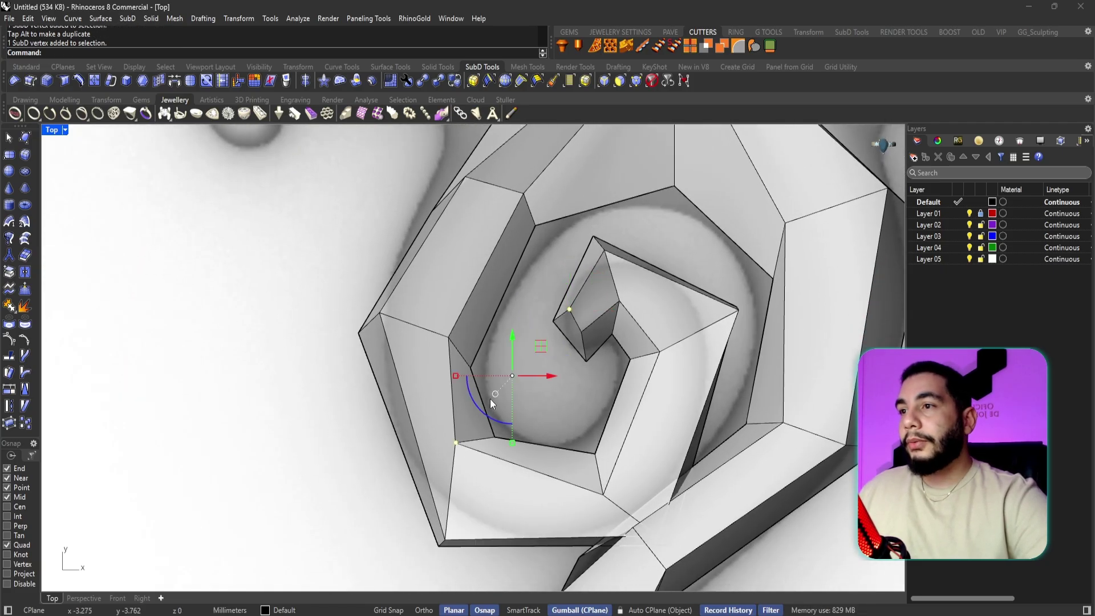
{"action": "left_click", "coordinate": [457, 444]}
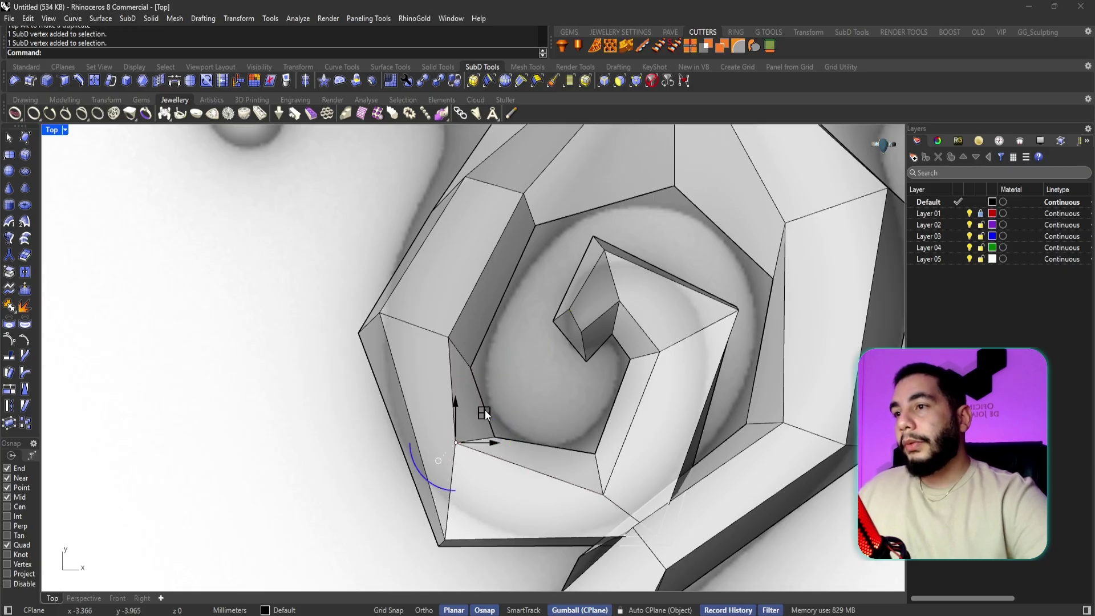
{"action": "left_click_drag", "start_coordinate": [483, 411], "coordinate": [495, 434]}
{"action": "key", "text": "Escape"}
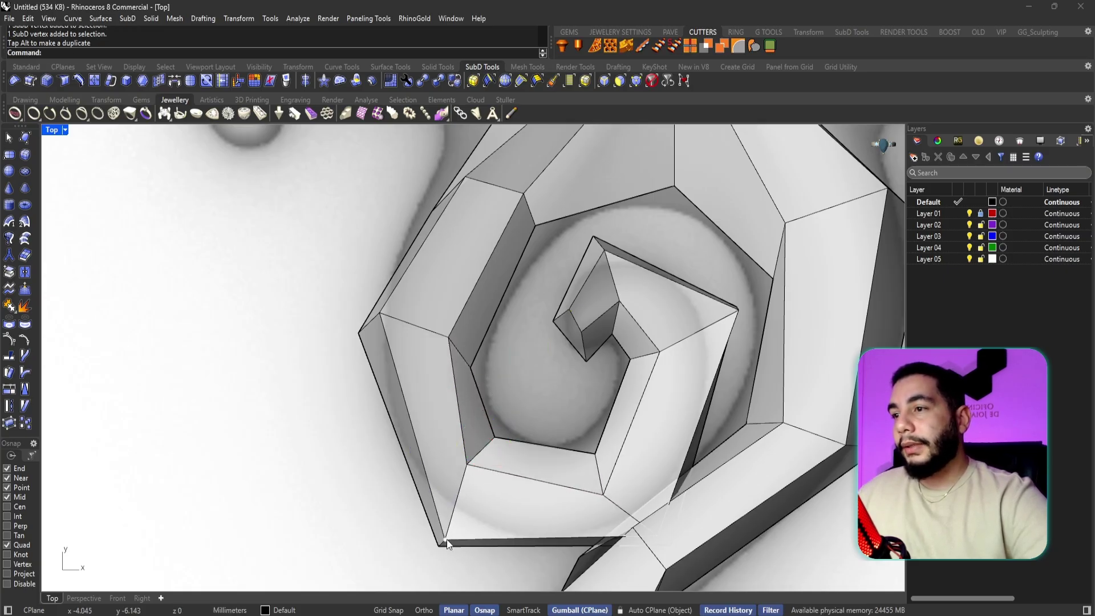
- Adjust the outer crest vertex at the spiral tentacle's lower-left corner, checking the position in smooth SubD display
{"action": "left_click", "coordinate": [446, 539]}
{"action": "left_click_drag", "start_coordinate": [467, 501], "coordinate": [443, 535]}
{"action": "right_click_drag", "start_coordinate": [450, 533], "coordinate": [455, 443]}
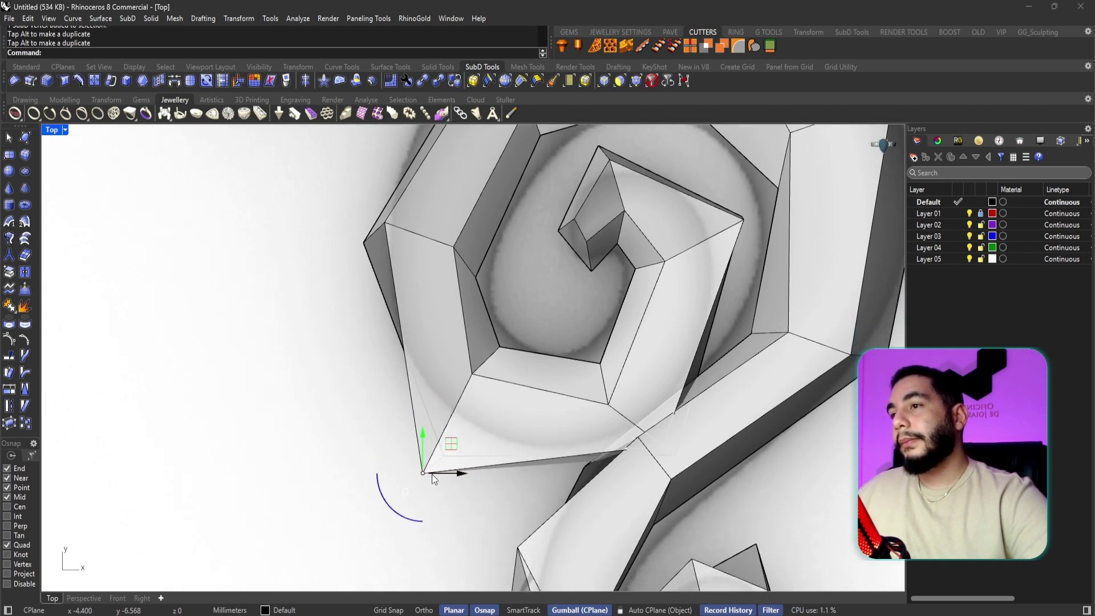
{"action": "key", "text": "Tab"}
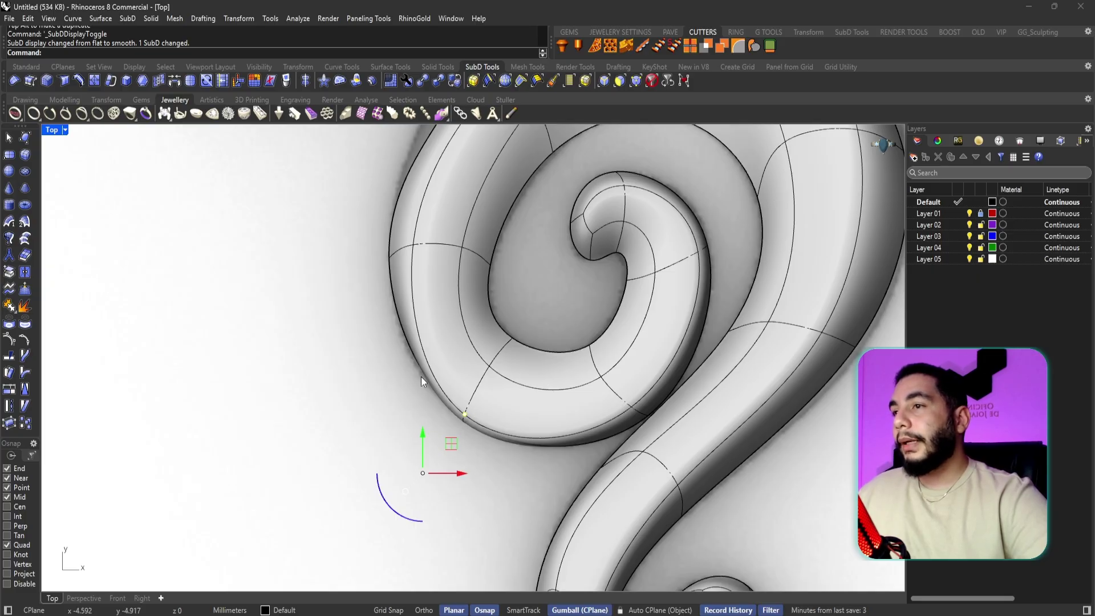
{"action": "key", "text": "Tab"}
{"action": "left_click_drag", "start_coordinate": [451, 443], "coordinate": [476, 412]}
{"action": "scroll", "coordinate": [476, 411], "scroll_direction": "down", "scroll_amount": 4}
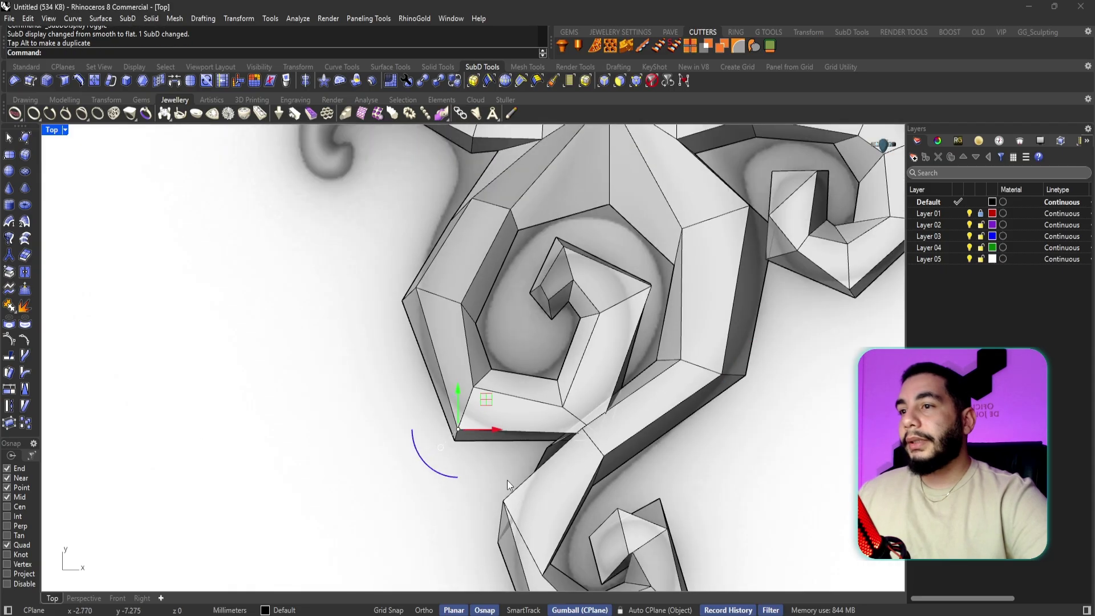
- Move the bottom tentacle's outer-bend crest vertex down and its upper crest vertex near the spiral down and left
{"action": "left_click", "coordinate": [508, 480]}
{"action": "right_click_drag", "start_coordinate": [507, 480], "coordinate": [507, 378]}
{"action": "scroll", "coordinate": [505, 388], "scroll_direction": "up", "scroll_amount": 4}
{"action": "left_click", "coordinate": [498, 371]}
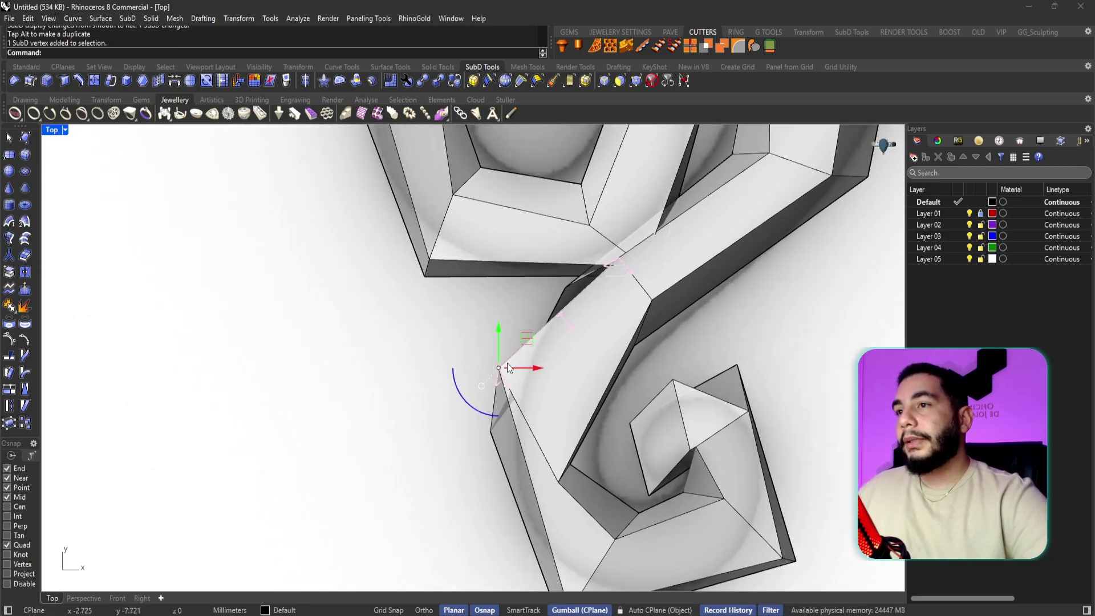
{"action": "left_click_drag", "start_coordinate": [525, 341], "coordinate": [531, 389]}
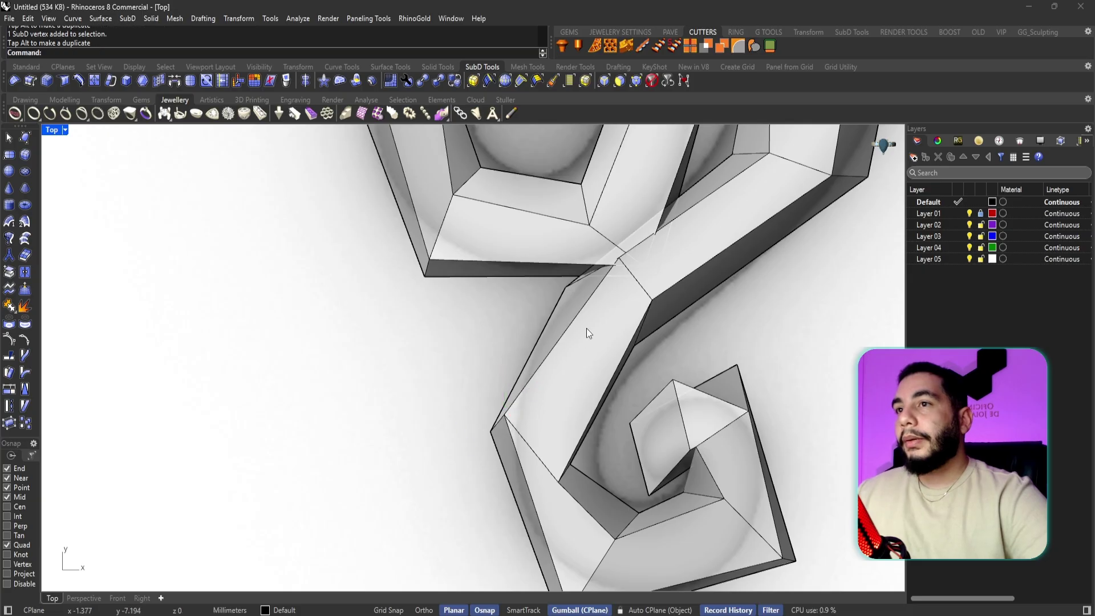
{"action": "left_click", "coordinate": [618, 259]}
{"action": "left_click_drag", "start_coordinate": [645, 229], "coordinate": [621, 243]}
- Move the inner crest vertex at the bottom tentacle's first bend up and slightly left
{"action": "scroll", "coordinate": [619, 245], "scroll_direction": "down", "scroll_amount": 6}
{"action": "right_click_drag", "start_coordinate": [626, 342], "coordinate": [601, 327]}
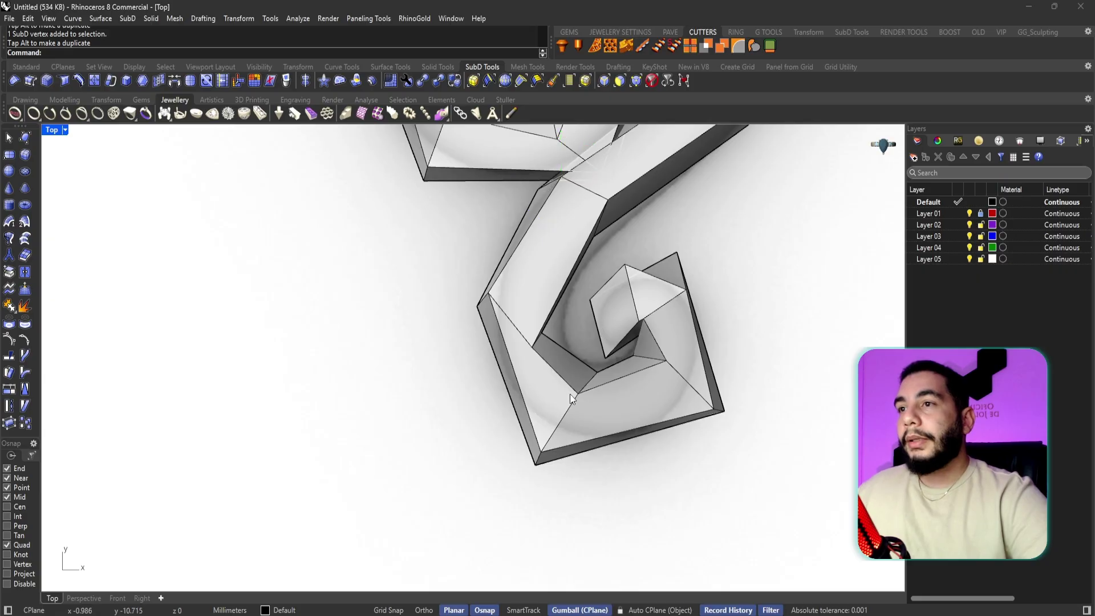
{"action": "scroll", "coordinate": [533, 348], "scroll_direction": "up", "scroll_amount": 4}
{"action": "left_click", "coordinate": [530, 345]}
{"action": "left_click_drag", "start_coordinate": [559, 315], "coordinate": [554, 297]}
{"action": "left_click", "coordinate": [543, 459]}
{"action": "scroll", "coordinate": [611, 411], "scroll_direction": "down", "scroll_amount": 2}
{"action": "scroll", "coordinate": [611, 435], "scroll_direction": "up", "scroll_amount": 4}
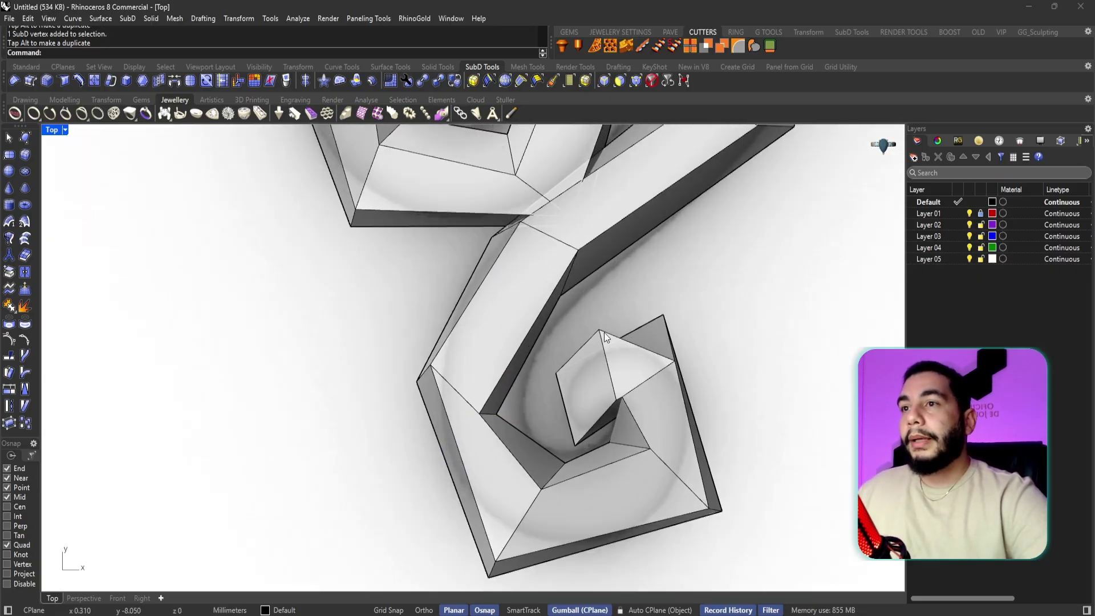
- Move the crest vertex at the top of the bottom tentacle's curl end down into the tip
{"action": "left_click", "coordinate": [576, 370]}
{"action": "mouse_move", "coordinate": [601, 344]}
{"action": "left_mouse_down"}
{"action": "mouse_move", "coordinate": [624, 310]}
{"action": "mouse_move", "coordinate": [621, 337]}
{"action": "left_mouse_up"}
{"action": "key", "text": "Escape"}
{"action": "scroll", "coordinate": [625, 383], "scroll_direction": "down", "scroll_amount": 1}
{"action": "scroll", "coordinate": [625, 383], "scroll_direction": "up", "scroll_amount": 2}
- Shift the inner crest vertex beside the bottom curl's notch to the right in small adjustments
{"action": "left_click", "coordinate": [610, 384]}
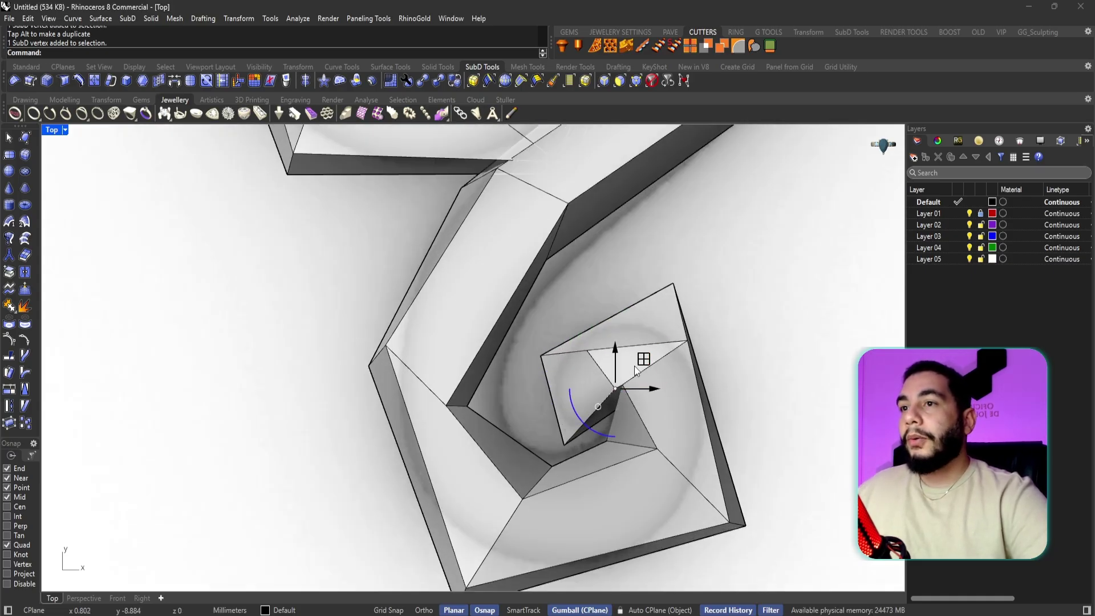
{"action": "key", "text": "Escape"}
{"action": "scroll", "coordinate": [631, 396], "scroll_direction": "down", "scroll_amount": 2}
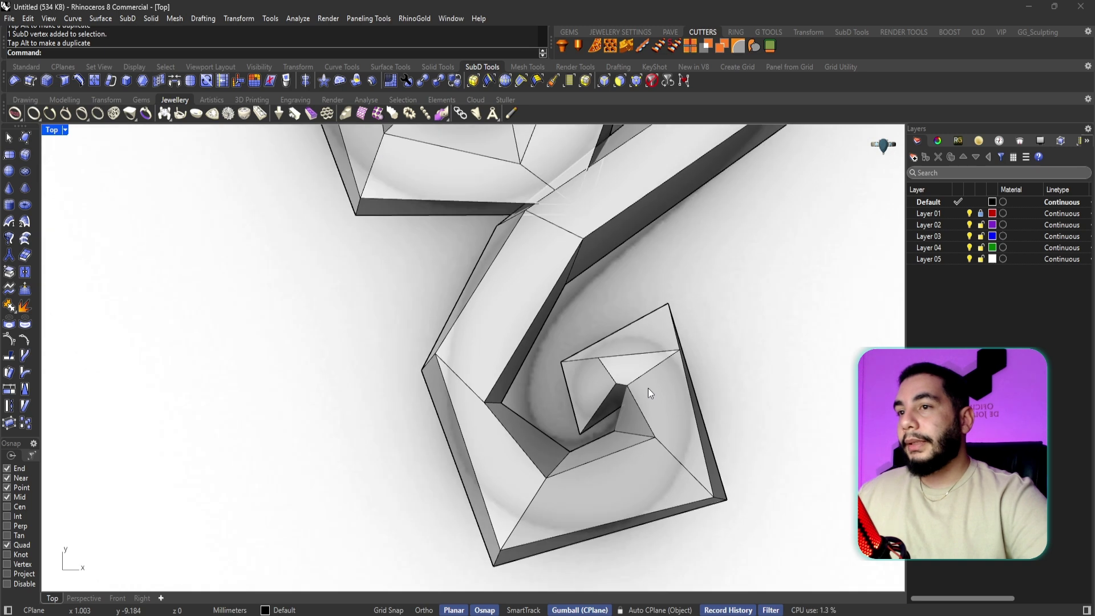
{"action": "scroll", "coordinate": [648, 387], "scroll_direction": "up", "scroll_amount": 2}
{"action": "left_click", "coordinate": [624, 400]}
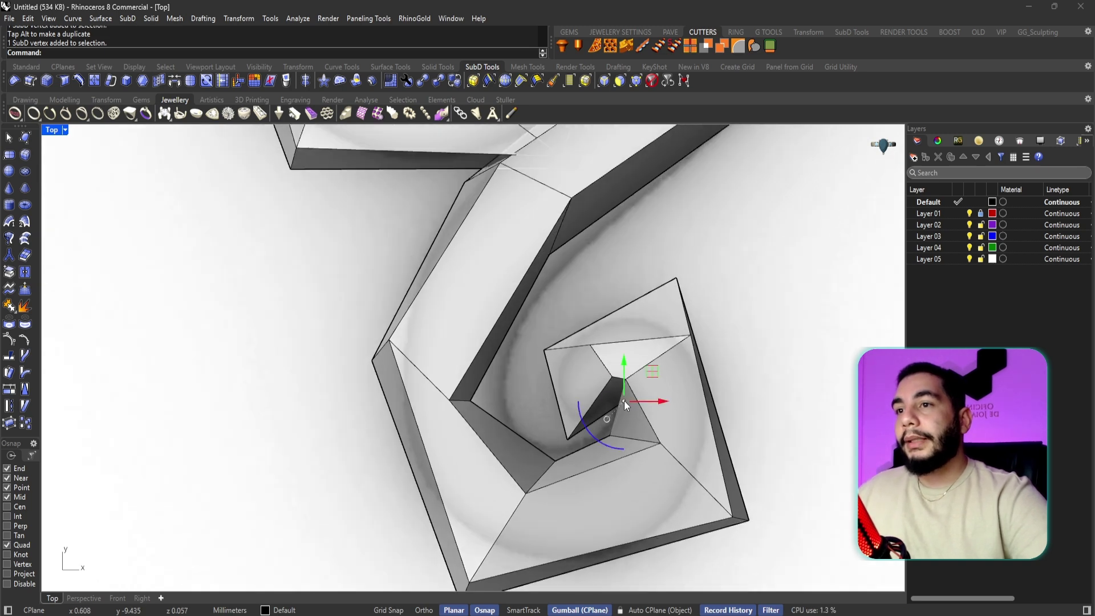
{"action": "left_click", "coordinate": [622, 381]}
{"action": "key", "text": "Escape"}
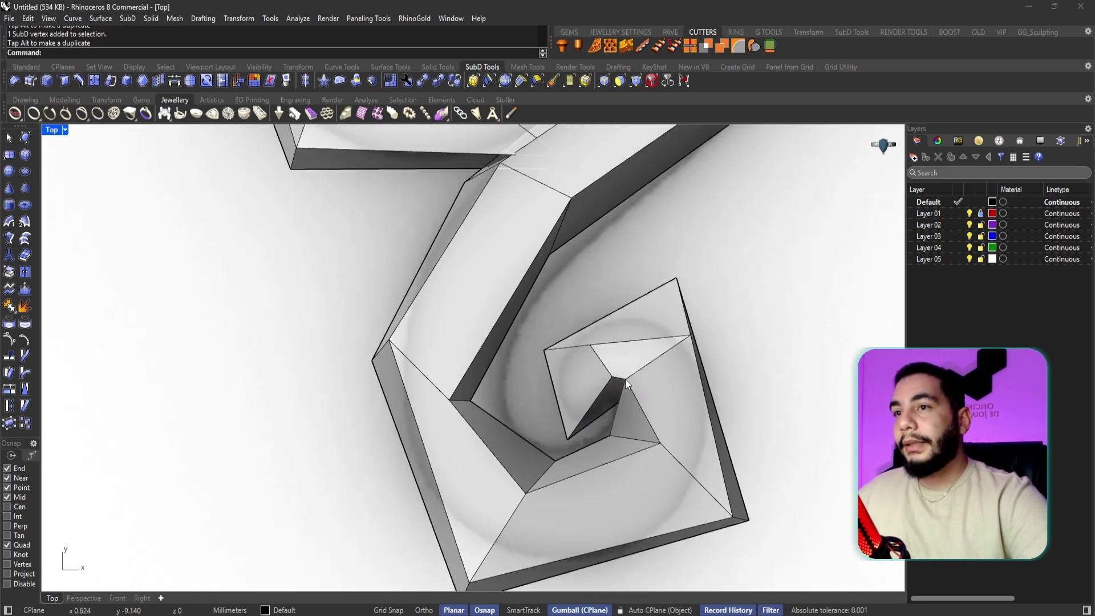
{"action": "left_click", "coordinate": [625, 379]}
{"action": "left_click_drag", "start_coordinate": [651, 355], "coordinate": [660, 365]}
{"action": "key", "text": "Escape"}
- Append a four-point SubD face filling the gap between the lower left tentacle's underside and the outer edge of the spiral tentacle
{"action": "scroll", "coordinate": [635, 376], "scroll_direction": "down", "scroll_amount": 8}
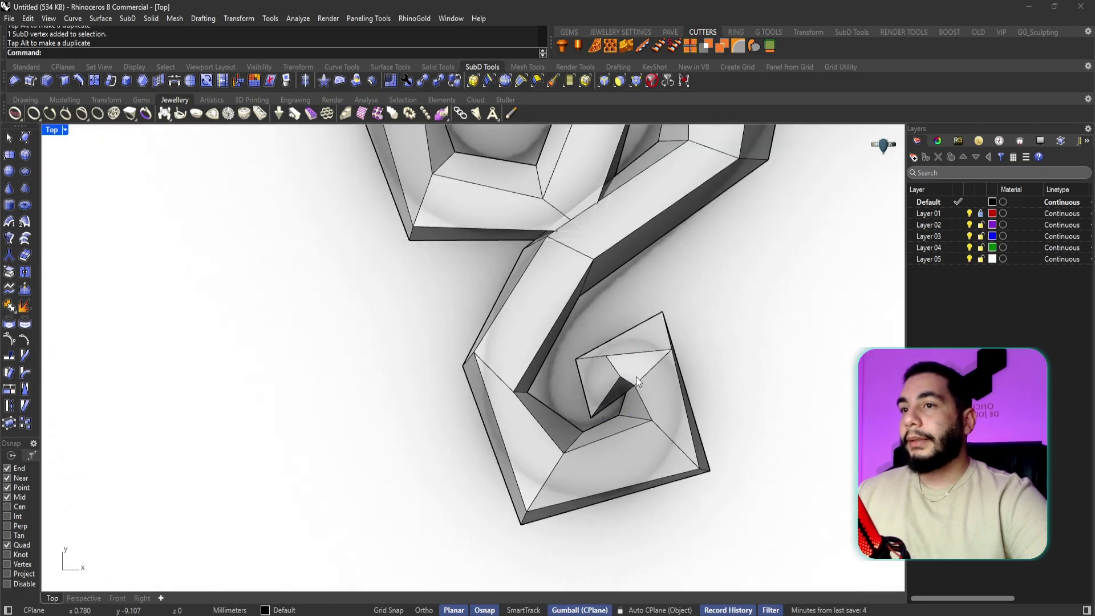
{"action": "scroll", "coordinate": [665, 358], "scroll_direction": "down", "scroll_amount": 2}
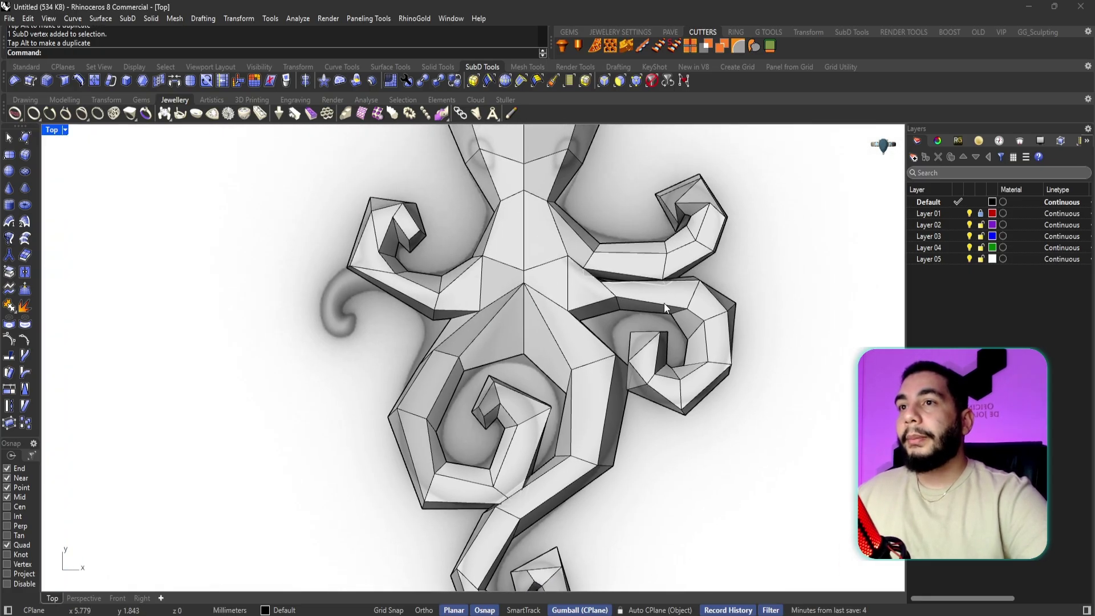
{"action": "scroll", "coordinate": [661, 291], "scroll_direction": "down", "scroll_amount": 2}
{"action": "scroll", "coordinate": [384, 388], "scroll_direction": "up", "scroll_amount": 6}
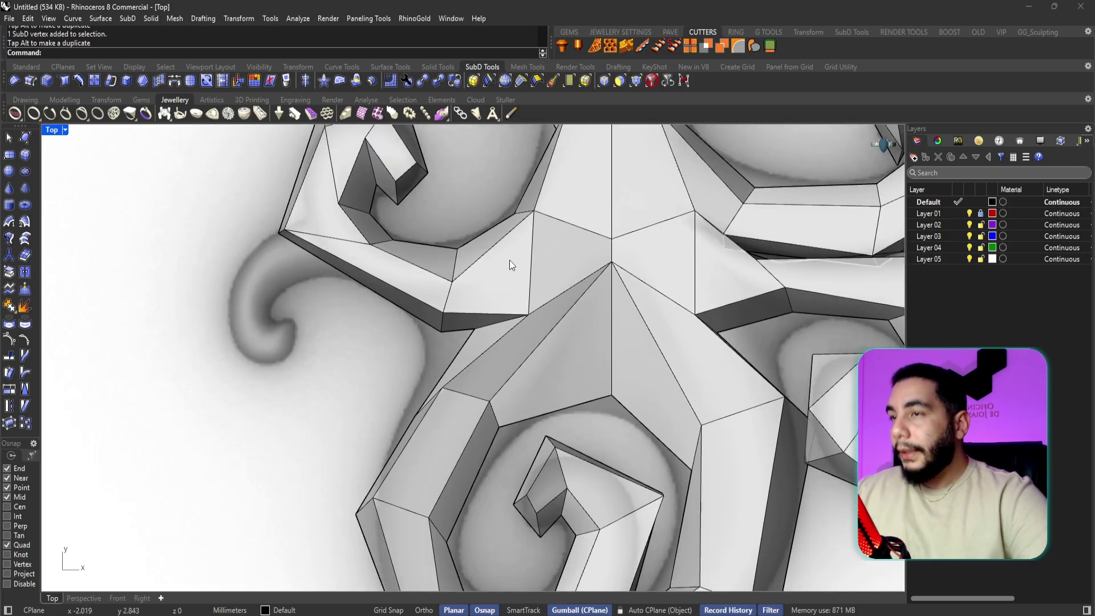
{"action": "left_click", "coordinate": [506, 316]}
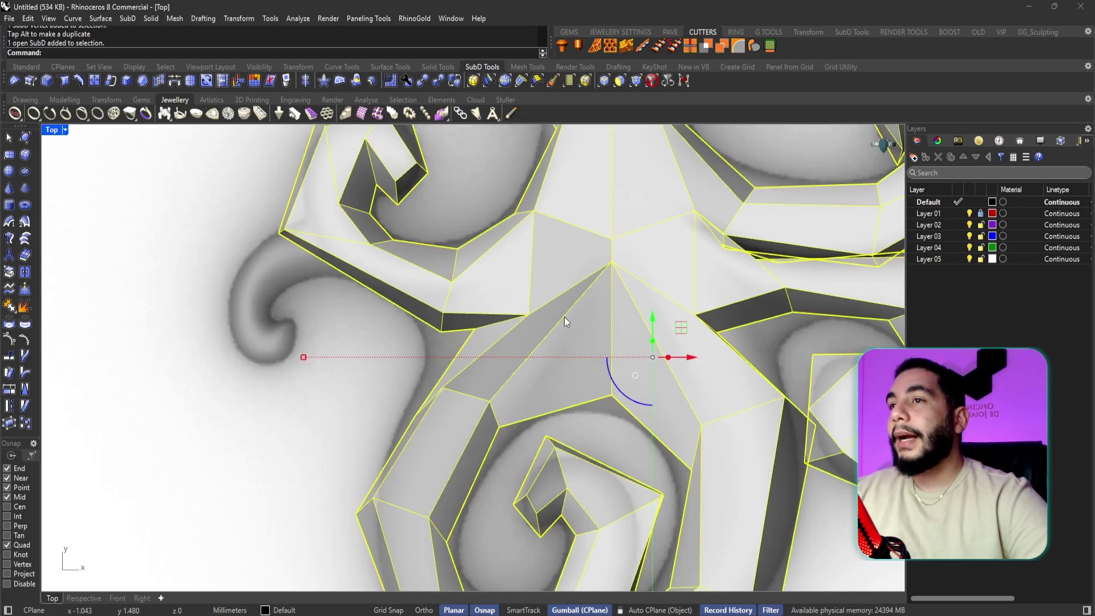
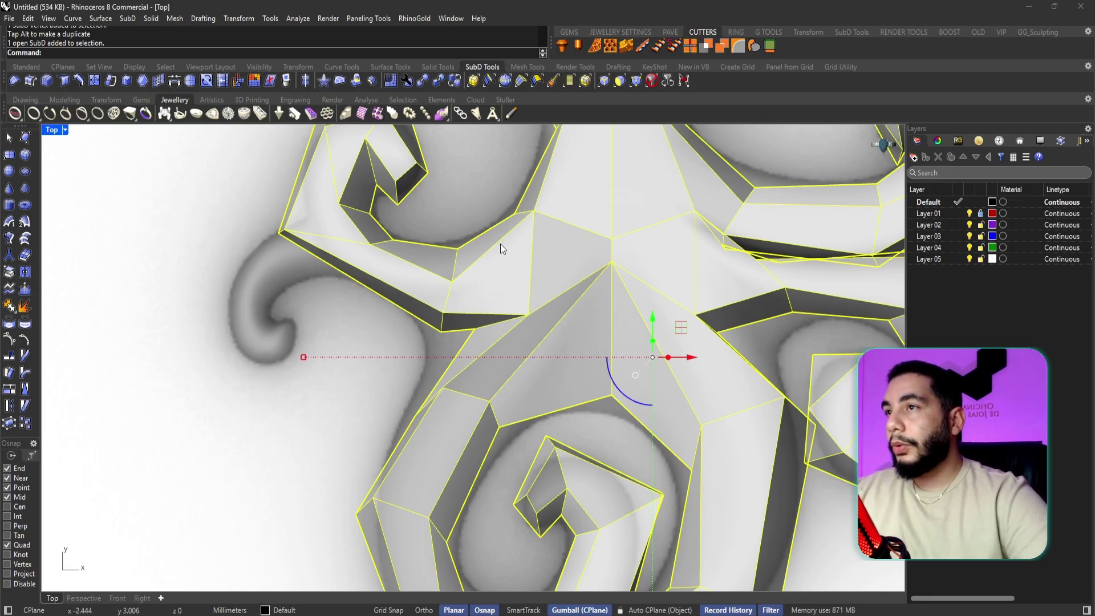
{"action": "left_click", "coordinate": [25, 140]}
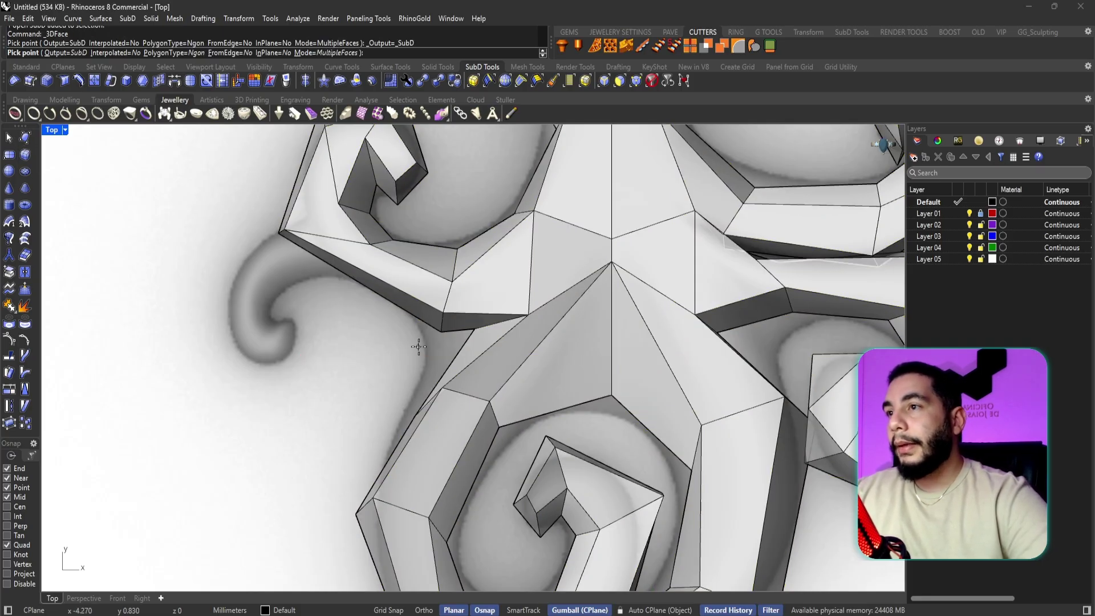
{"action": "left_click", "coordinate": [439, 333]}
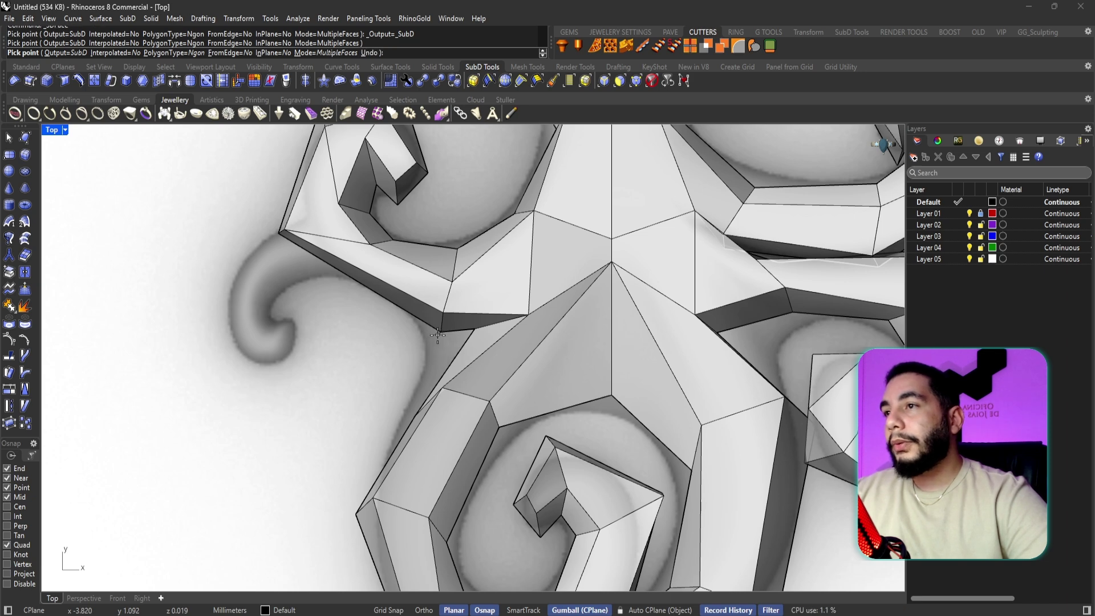
{"action": "left_click", "coordinate": [473, 330]}
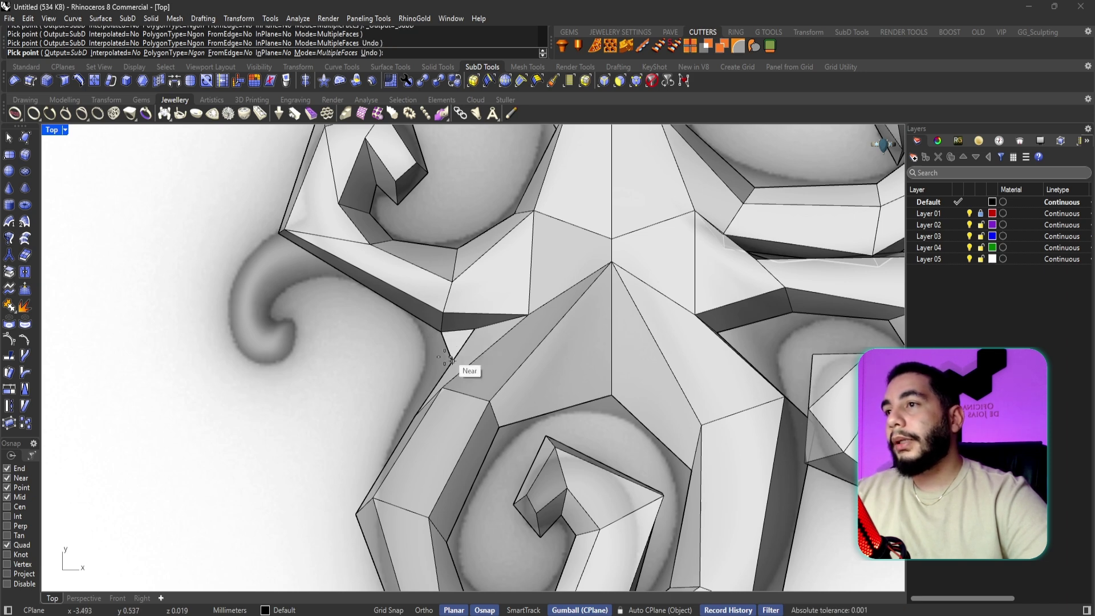
{"action": "left_click", "coordinate": [414, 415]}
{"action": "left_click", "coordinate": [289, 416]}
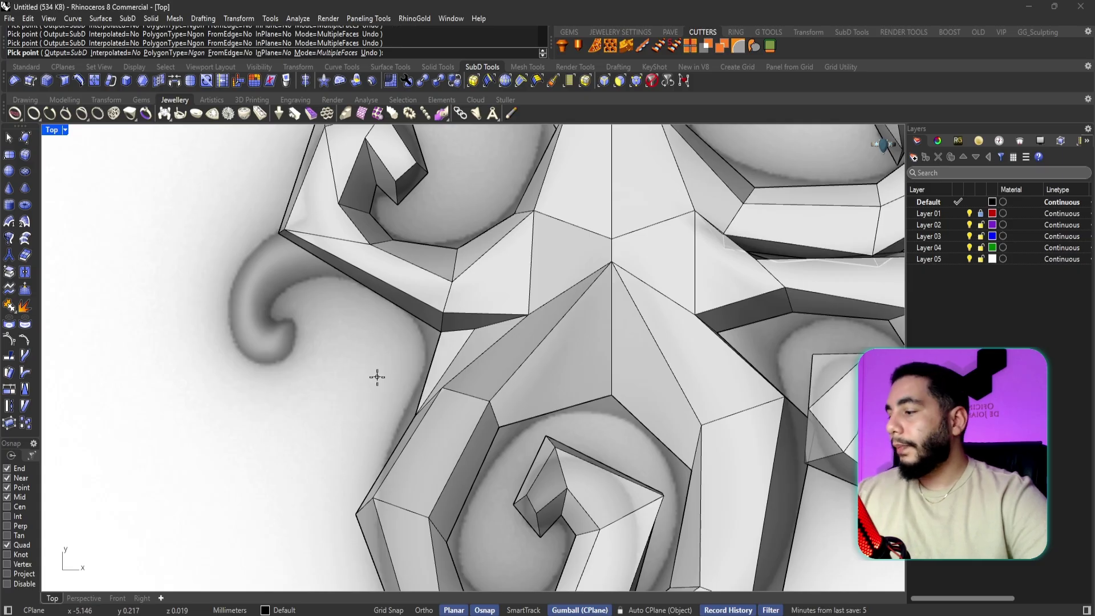
{"action": "key", "text": "Return"}
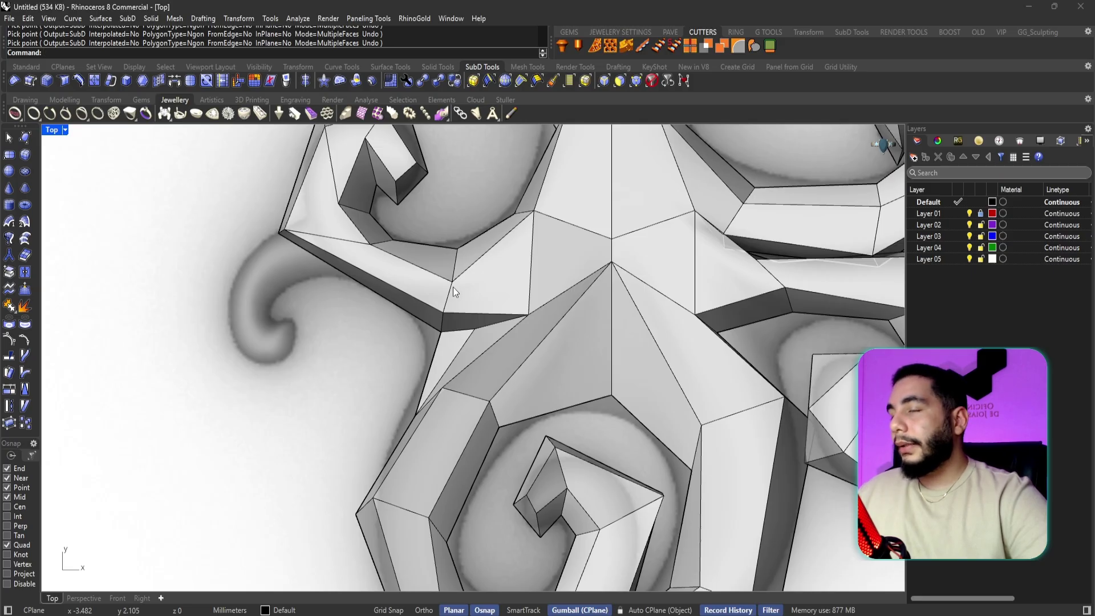
- Switch the SubD to smooth display and move the gap-filling face's lower outline vertex slightly up
{"action": "key", "text": "Tab"}
{"action": "right_click_drag", "start_coordinate": [453, 296], "coordinate": [463, 275]}
{"action": "scroll", "coordinate": [416, 388], "scroll_direction": "up", "scroll_amount": 2}
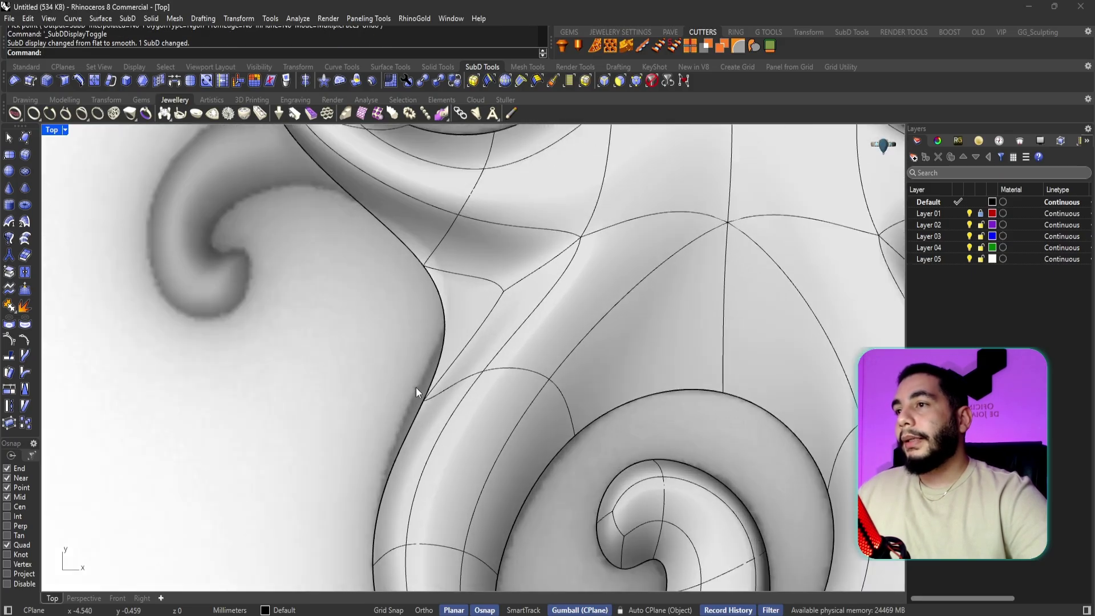
{"action": "left_click", "coordinate": [426, 401]}
{"action": "left_click_drag", "start_coordinate": [451, 372], "coordinate": [452, 354]}
{"action": "right_click_drag", "start_coordinate": [452, 354], "coordinate": [439, 372]}
{"action": "key", "text": "Escape"}
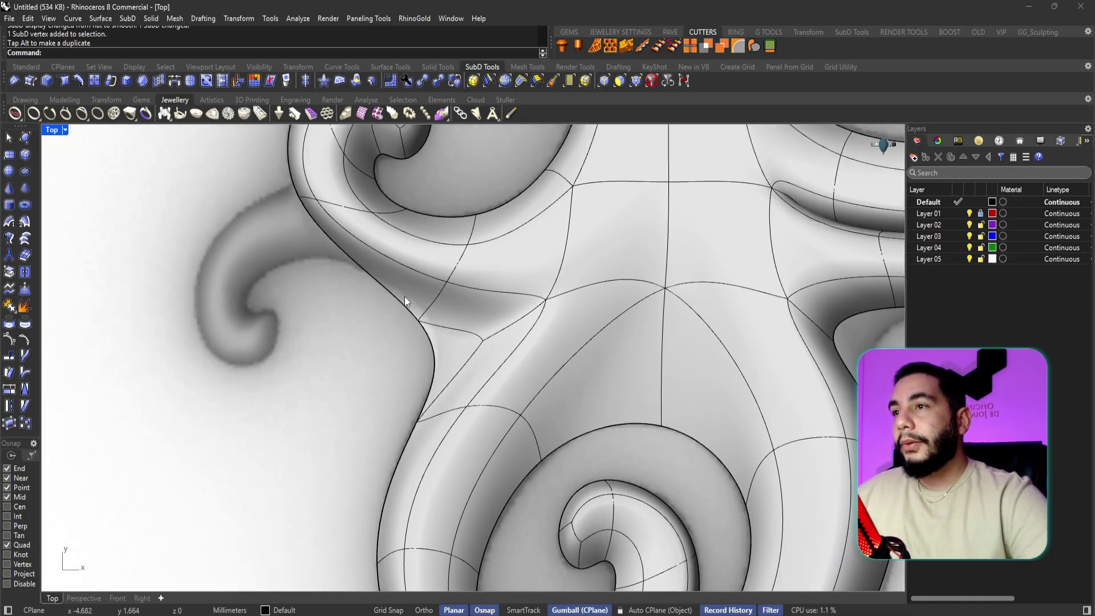
- Move the outline vertex where the gap-filling face meets the left tentacle up and slightly right to match the reference
{"action": "right_click_drag", "start_coordinate": [465, 323], "coordinate": [484, 345]}
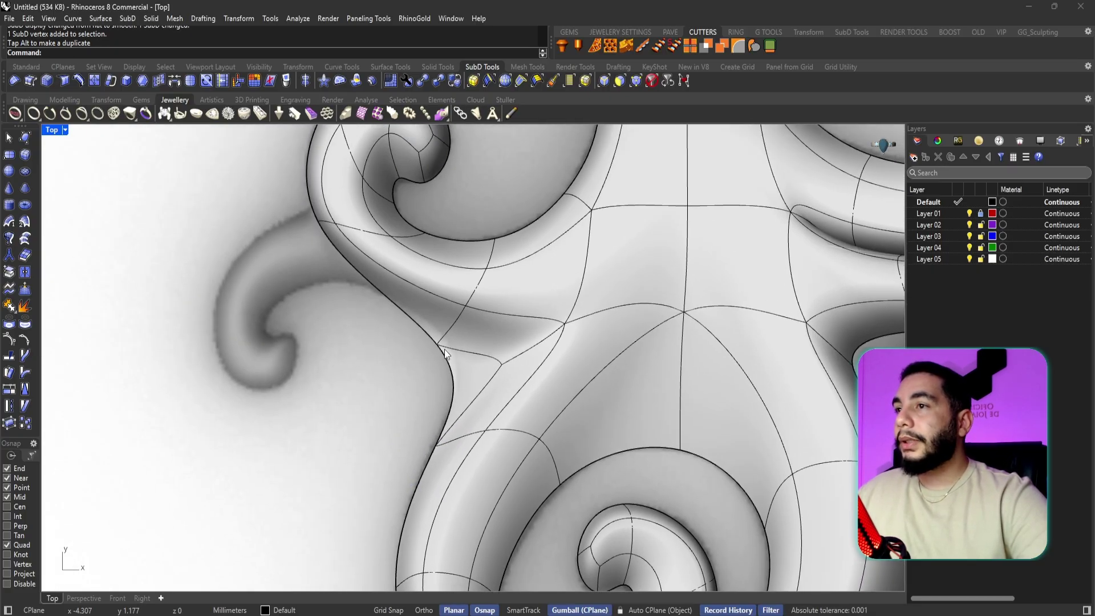
{"action": "left_click", "coordinate": [436, 348]}
{"action": "left_click_drag", "start_coordinate": [457, 319], "coordinate": [466, 306]}
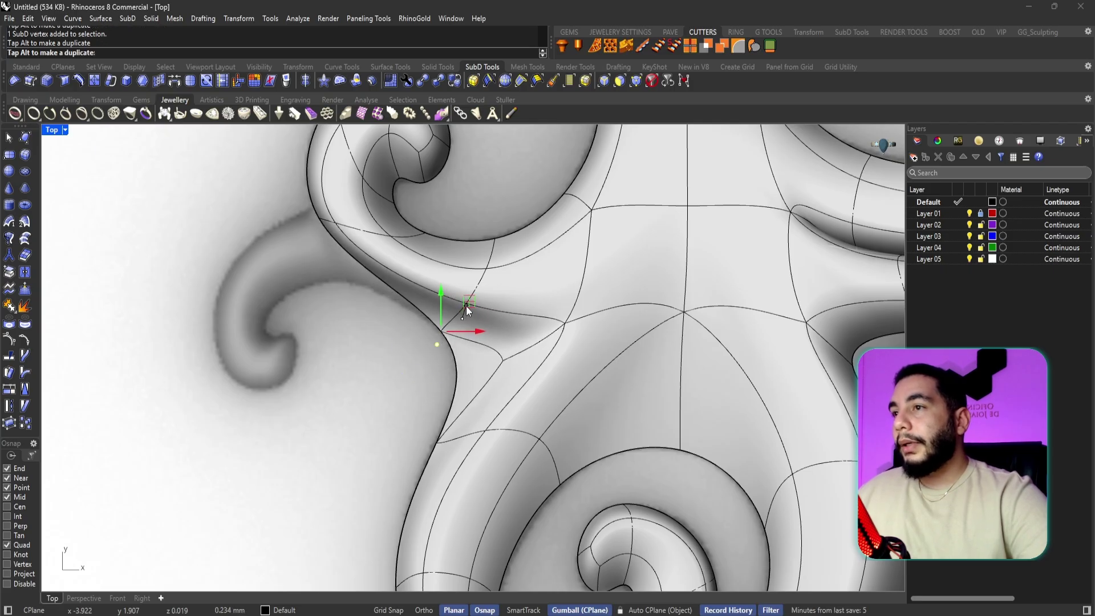
{"action": "key", "text": "Escape"}
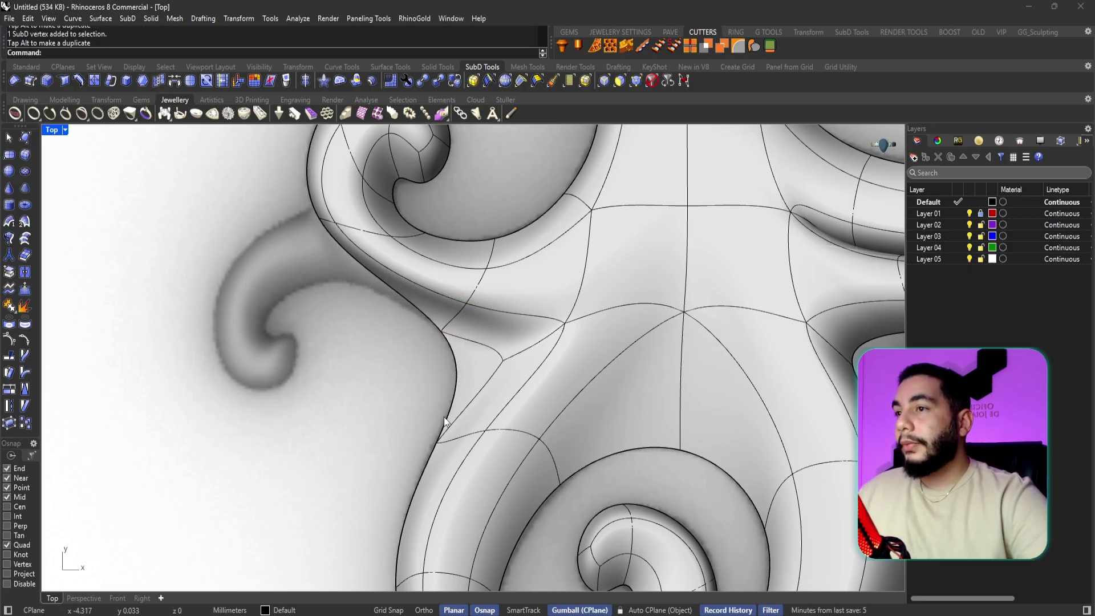
- Examine the faces around the central web, the right tentacle junction and the filled left junction
{"action": "scroll", "coordinate": [488, 330], "scroll_direction": "down", "scroll_amount": 2}
{"action": "scroll", "coordinate": [474, 353], "scroll_direction": "down", "scroll_amount": 1}
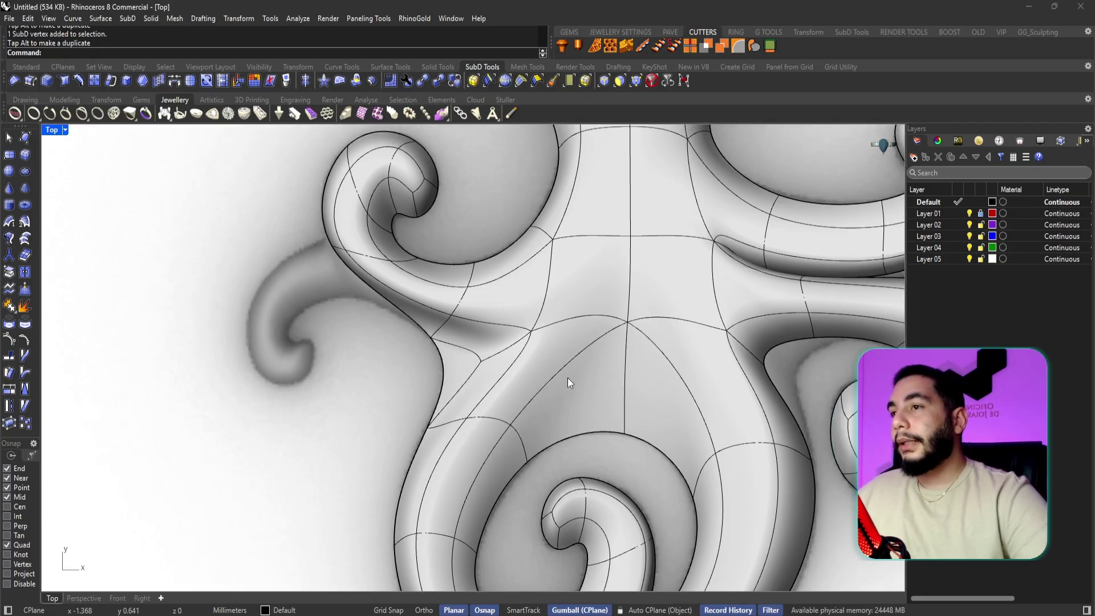
{"action": "scroll", "coordinate": [462, 360], "scroll_direction": "up", "scroll_amount": 2}
{"action": "scroll", "coordinate": [471, 397], "scroll_direction": "down", "scroll_amount": 2}
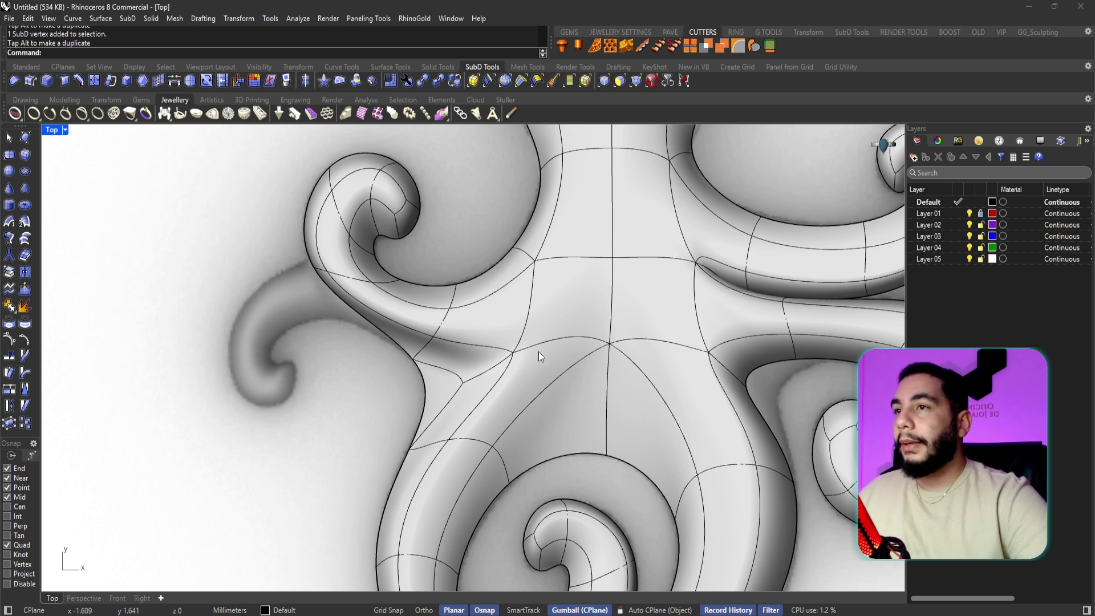
{"action": "right_click_drag", "start_coordinate": [536, 365], "coordinate": [533, 322]}
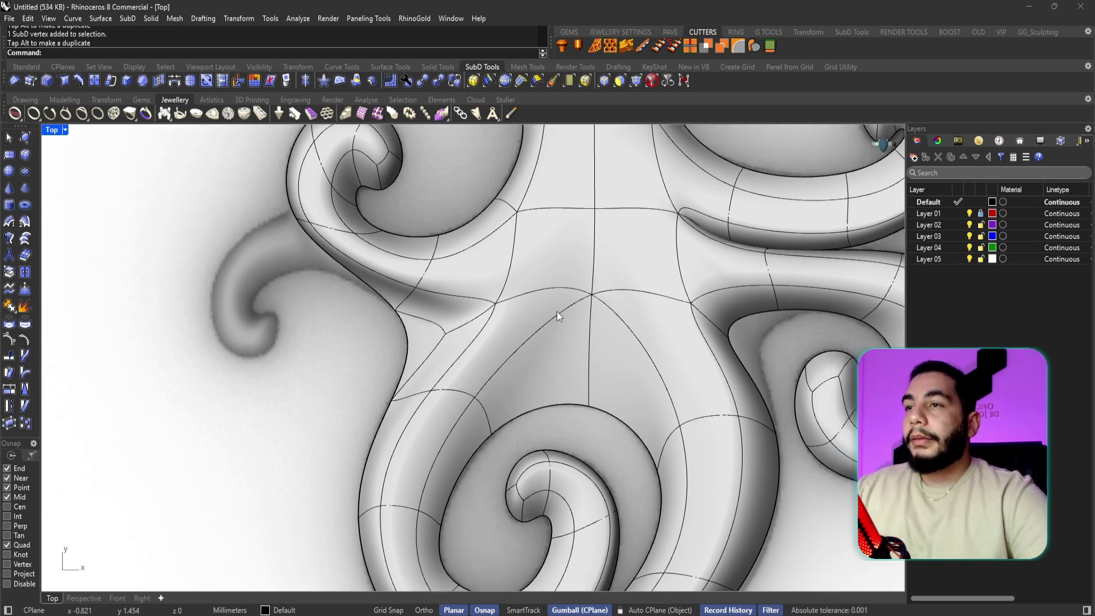
{"action": "left_click", "coordinate": [559, 342], "text": "ctrl+shift"}
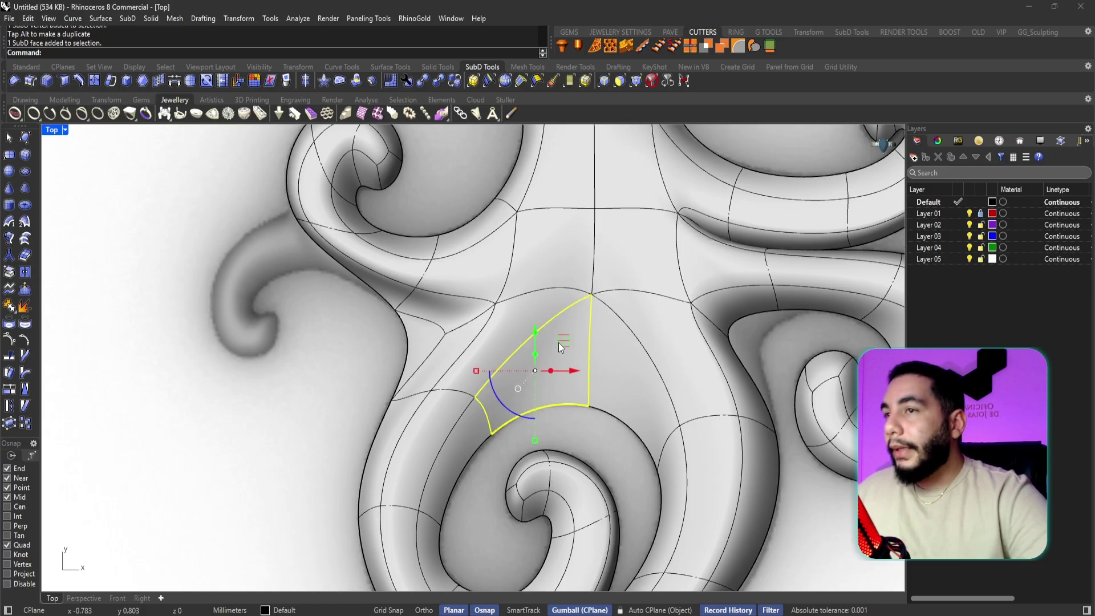
{"action": "scroll", "coordinate": [534, 395], "scroll_direction": "up", "scroll_amount": 1}
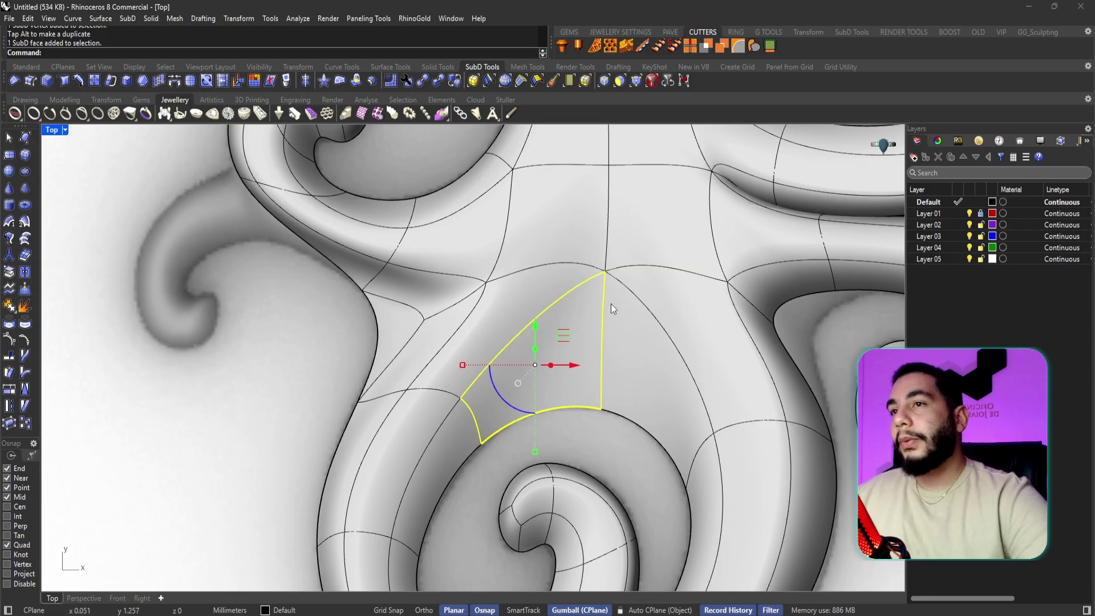
{"action": "scroll", "coordinate": [603, 275], "scroll_direction": "down", "scroll_amount": 1}
{"action": "key", "text": "Escape"}
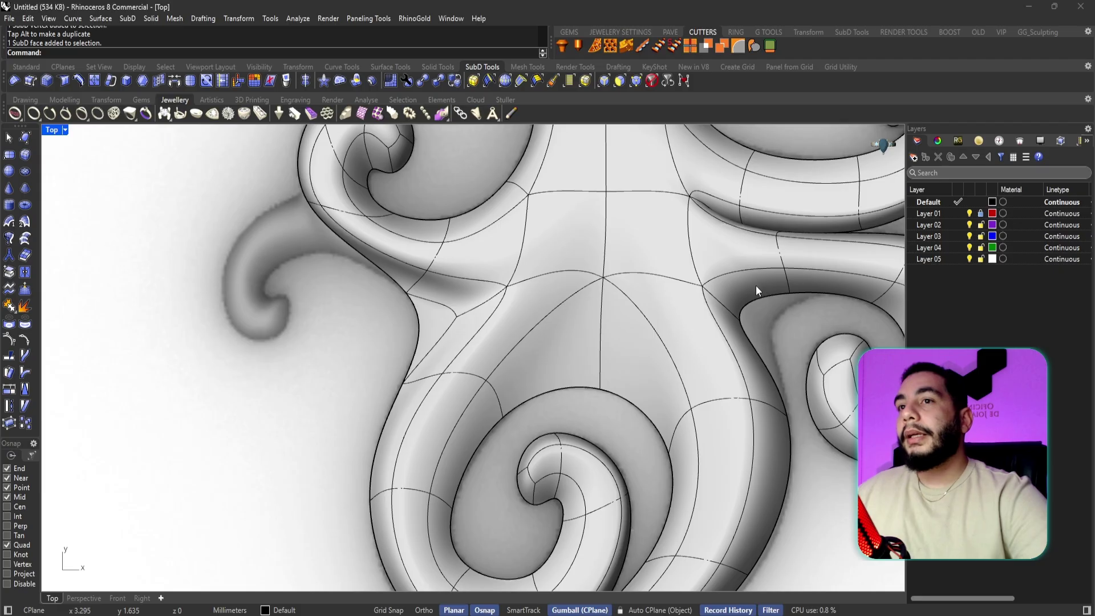
{"action": "scroll", "coordinate": [755, 288], "scroll_direction": "up", "scroll_amount": 1}
{"action": "left_click", "coordinate": [737, 293]}
{"action": "scroll", "coordinate": [706, 264], "scroll_direction": "down", "scroll_amount": 1}
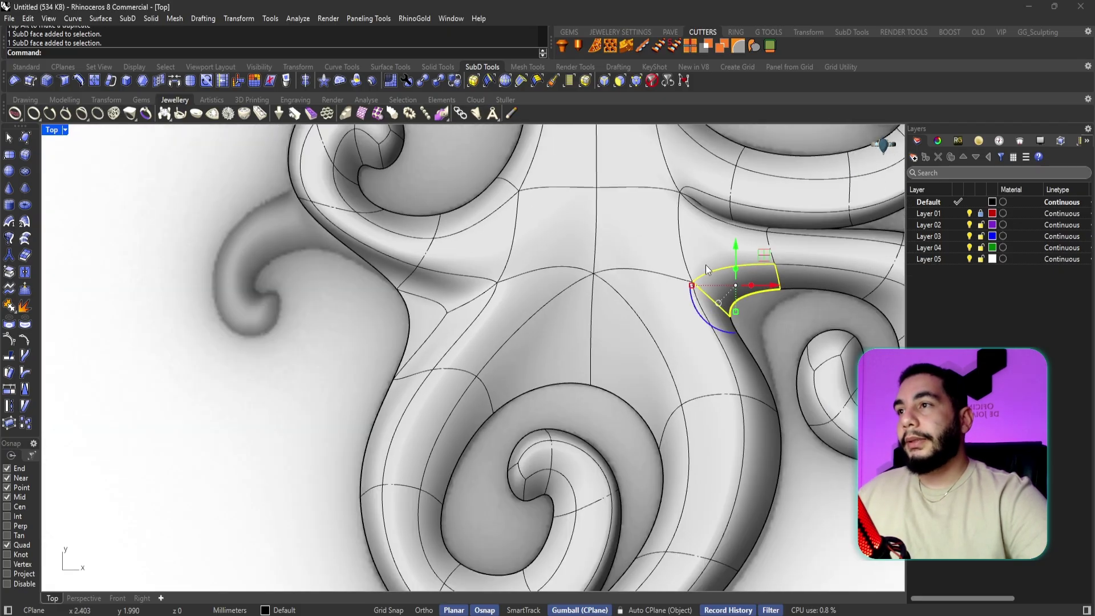
{"action": "right_click_drag", "start_coordinate": [706, 264], "coordinate": [398, 312]}
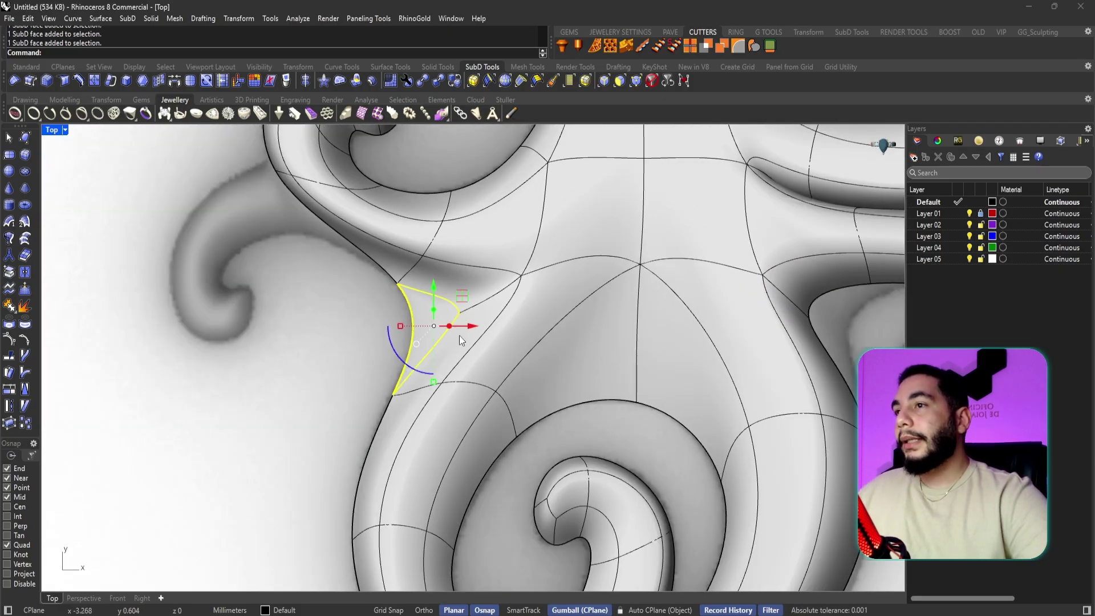
{"action": "scroll", "coordinate": [414, 375], "scroll_direction": "down", "scroll_amount": 3}
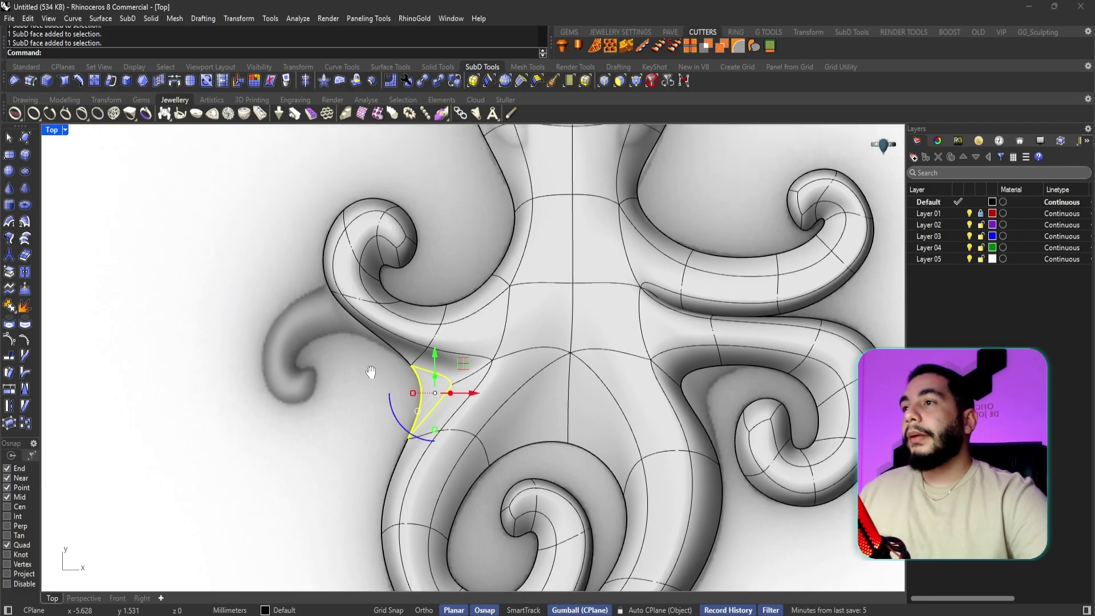
{"action": "scroll", "coordinate": [339, 318], "scroll_direction": "up", "scroll_amount": 1}
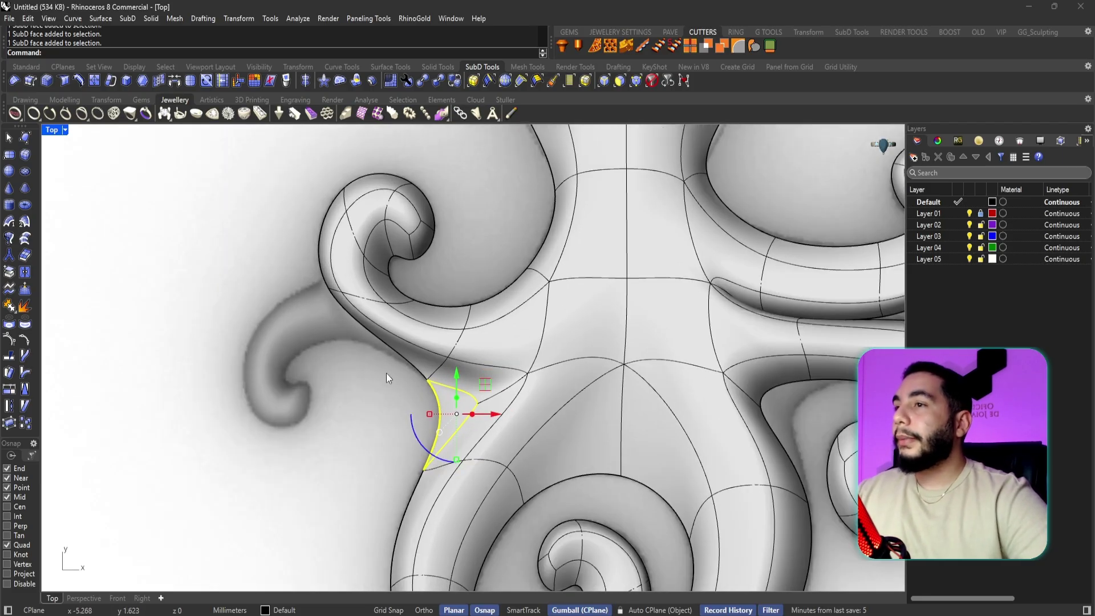
{"action": "scroll", "coordinate": [353, 311], "scroll_direction": "up", "scroll_amount": 1}
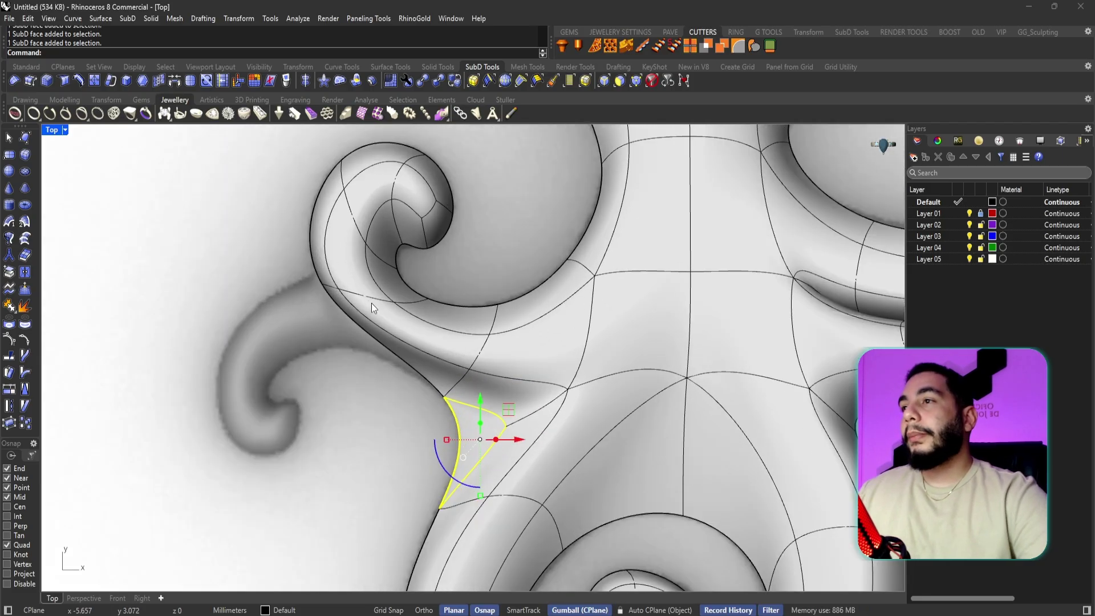
{"action": "key", "text": "Escape"}
- Move the cross edge at the left tentacle's lower outer bend slightly up
{"action": "left_click", "coordinate": [382, 301], "text": "ctrl+shift"}
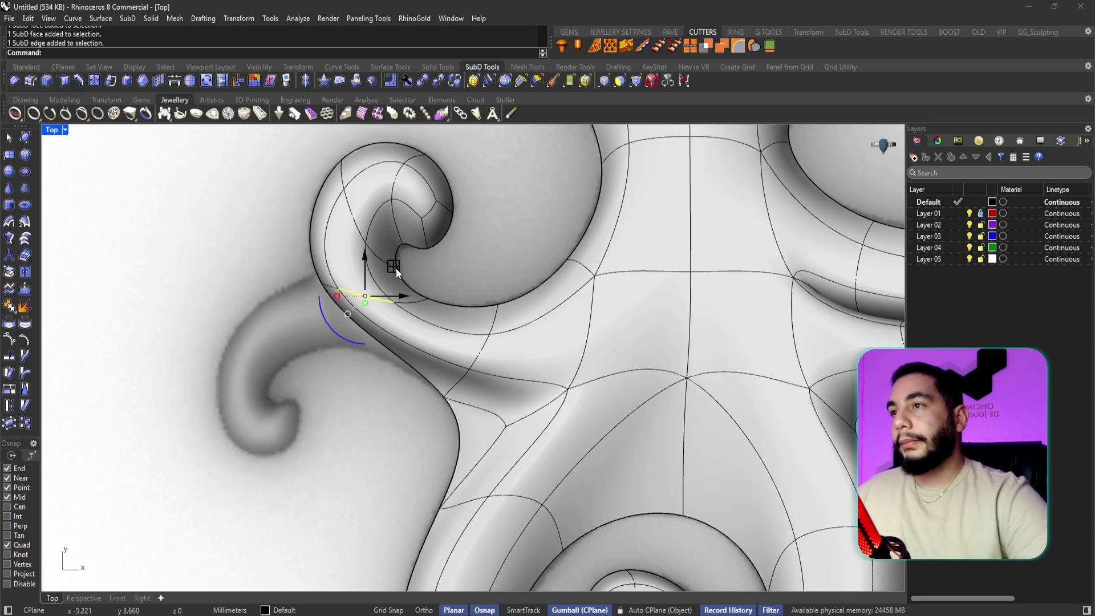
{"action": "left_click_drag", "start_coordinate": [395, 268], "coordinate": [391, 257]}
{"action": "left_click", "coordinate": [483, 251]}
{"action": "scroll", "coordinate": [483, 251], "scroll_direction": "down", "scroll_amount": 2}
{"action": "scroll", "coordinate": [483, 251], "scroll_direction": "down", "scroll_amount": 1}
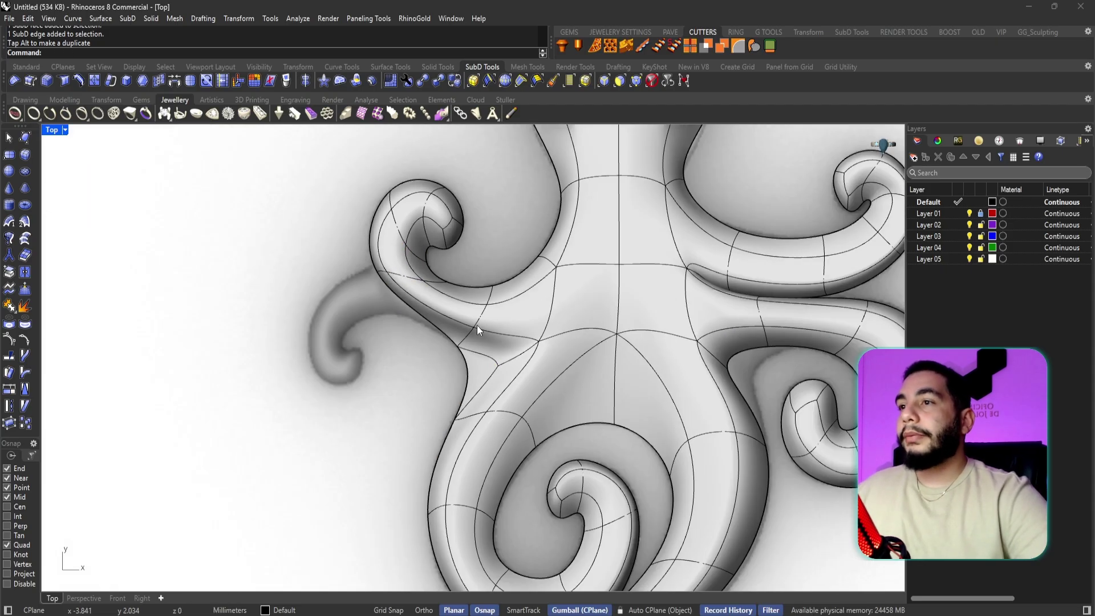
- Move the notch vertex between the body and the lower right tentacle right and down, and nudge the tentacle's adjacent inner outline vertex right
{"action": "scroll", "coordinate": [532, 360], "scroll_direction": "up", "scroll_amount": 4}
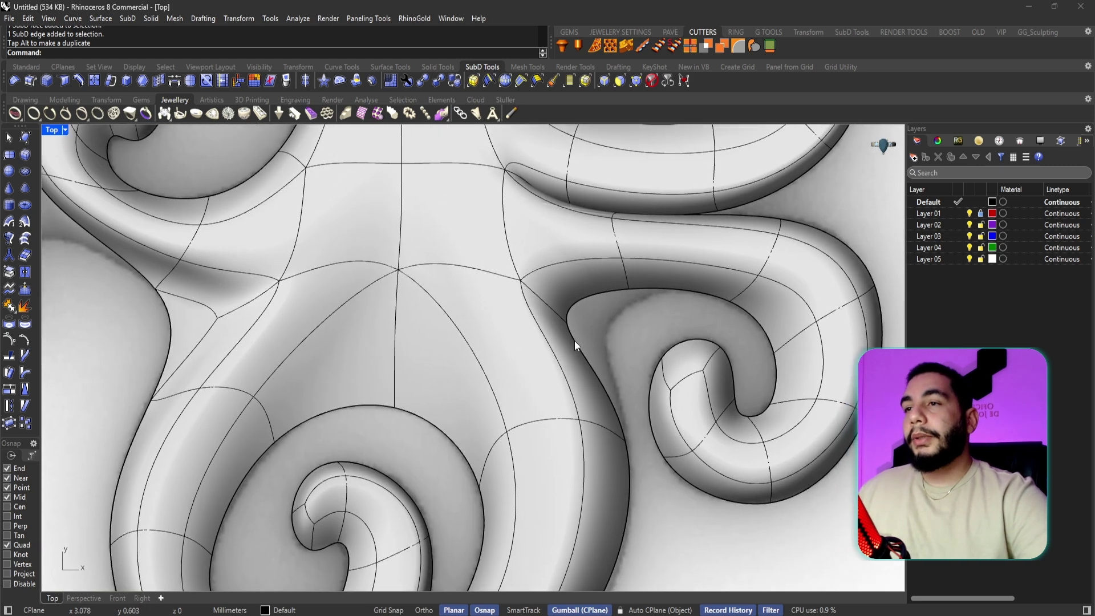
{"action": "left_click", "coordinate": [568, 322]}
{"action": "left_click_drag", "start_coordinate": [593, 303], "coordinate": [633, 318]}
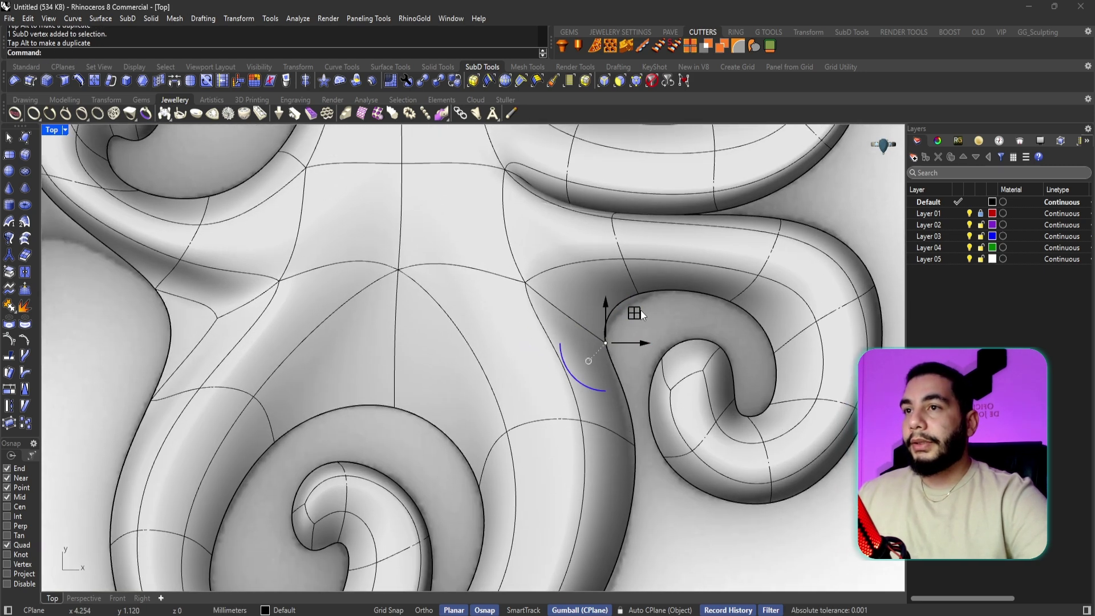
{"action": "key", "text": "Escape"}
{"action": "left_click", "coordinate": [638, 293]}
{"action": "left_click_drag", "start_coordinate": [662, 269], "coordinate": [666, 270]}
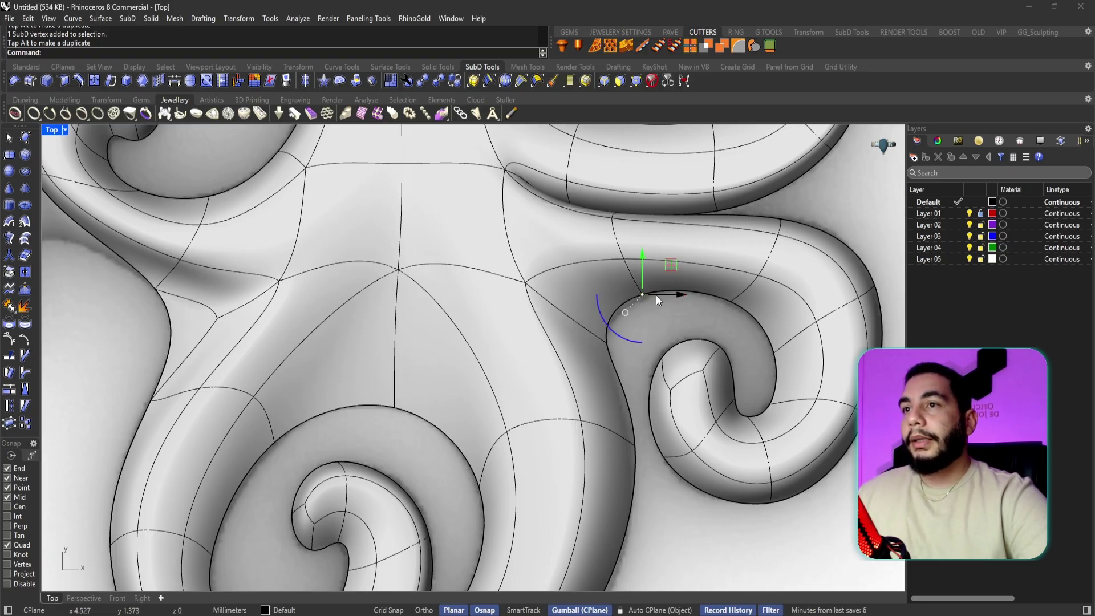
{"action": "key", "text": "Escape"}
- Nudge the outer outline vertex of the bottom tentacle beside the lower right curl slightly down
{"action": "right_click_drag", "start_coordinate": [628, 406], "coordinate": [630, 361]}
{"action": "left_click", "coordinate": [636, 400]}
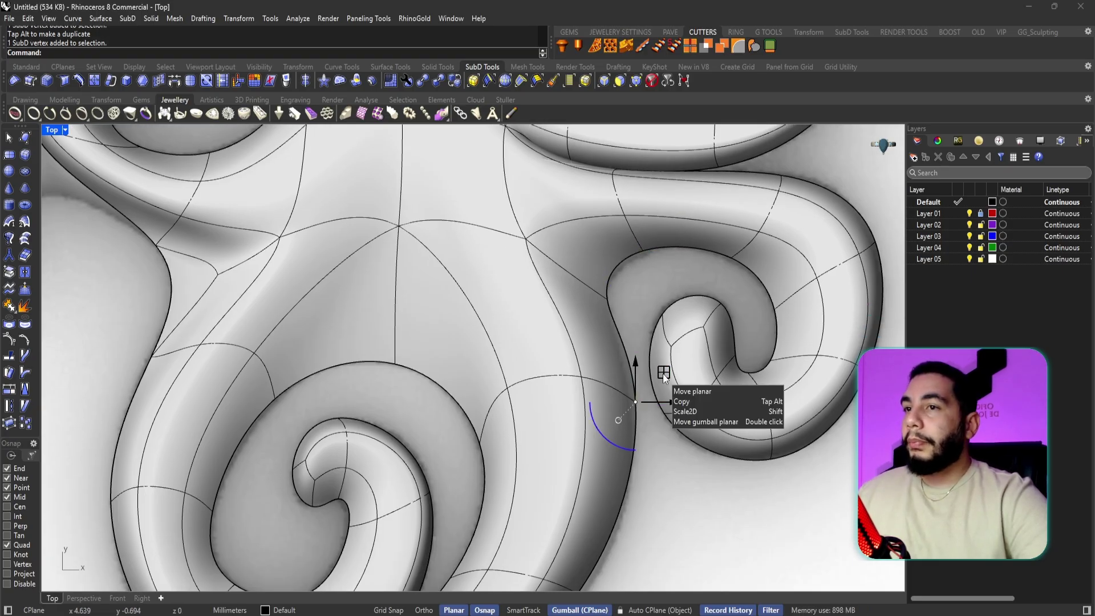
{"action": "left_click_drag", "start_coordinate": [659, 376], "coordinate": [658, 380]}
{"action": "right_click_drag", "start_coordinate": [616, 300], "coordinate": [609, 329]}
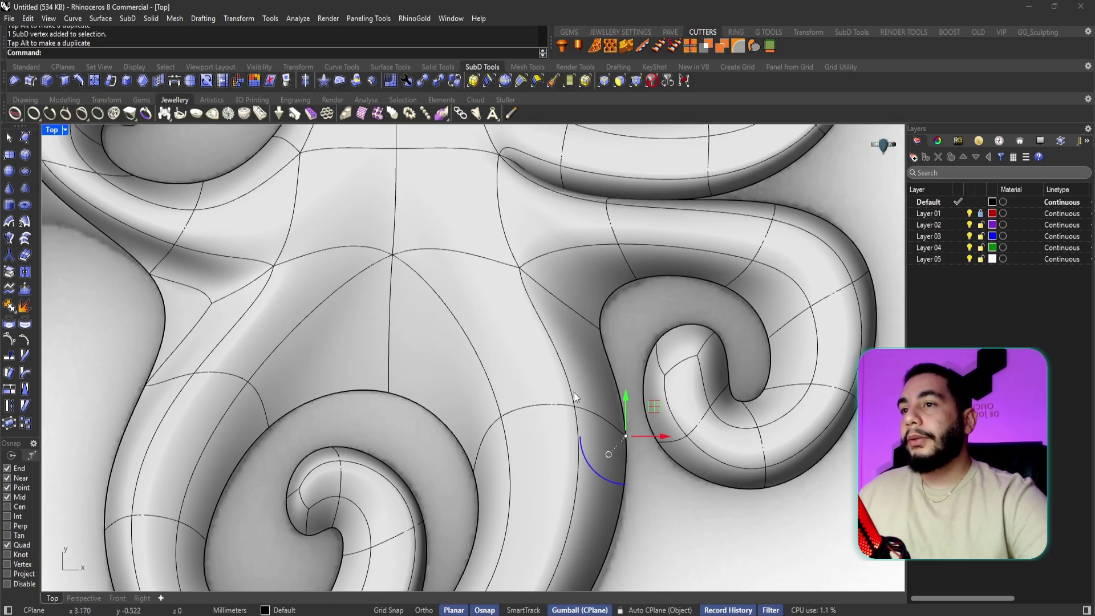
- Move the edge running down from the filled left junction along the lower left tentacle slightly left
{"action": "key", "text": "Left"}
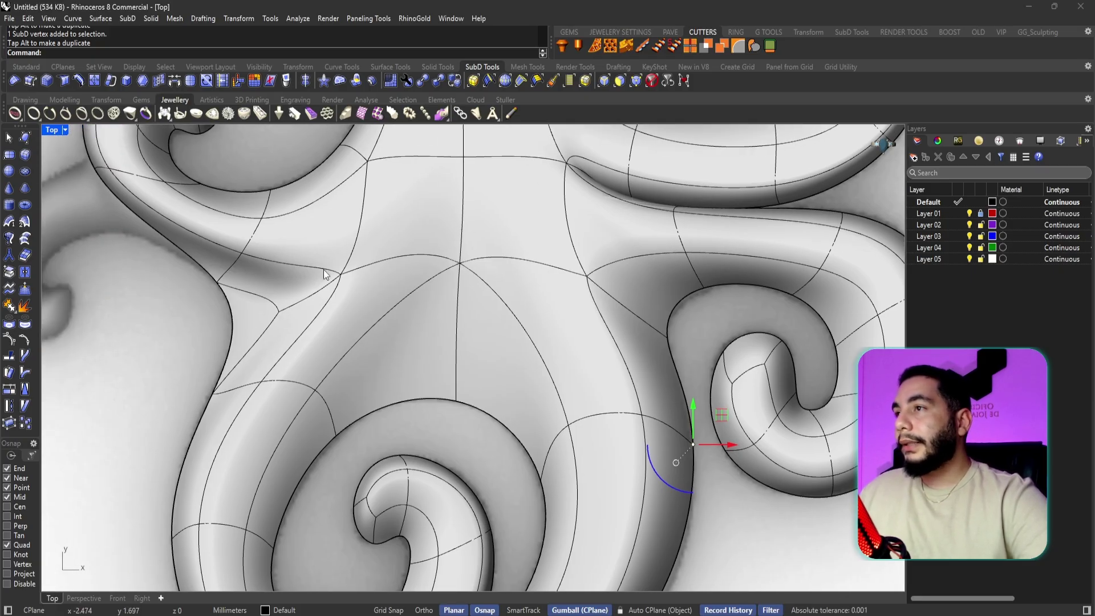
{"action": "left_click", "coordinate": [284, 356]}
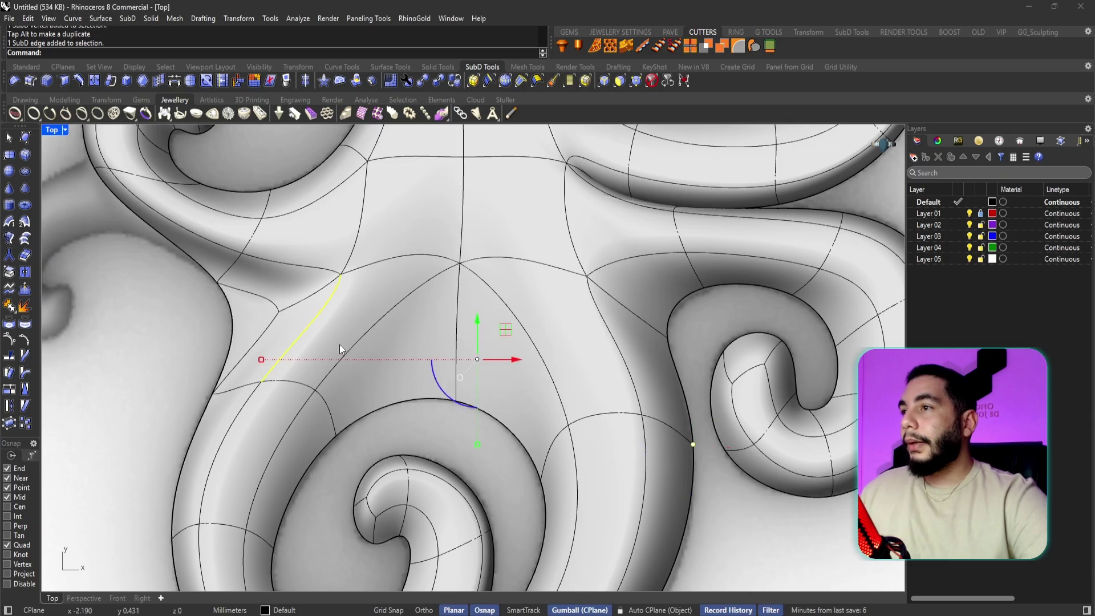
{"action": "key", "text": "Escape"}
{"action": "left_click", "coordinate": [314, 324], "text": "ctrl+shift"}
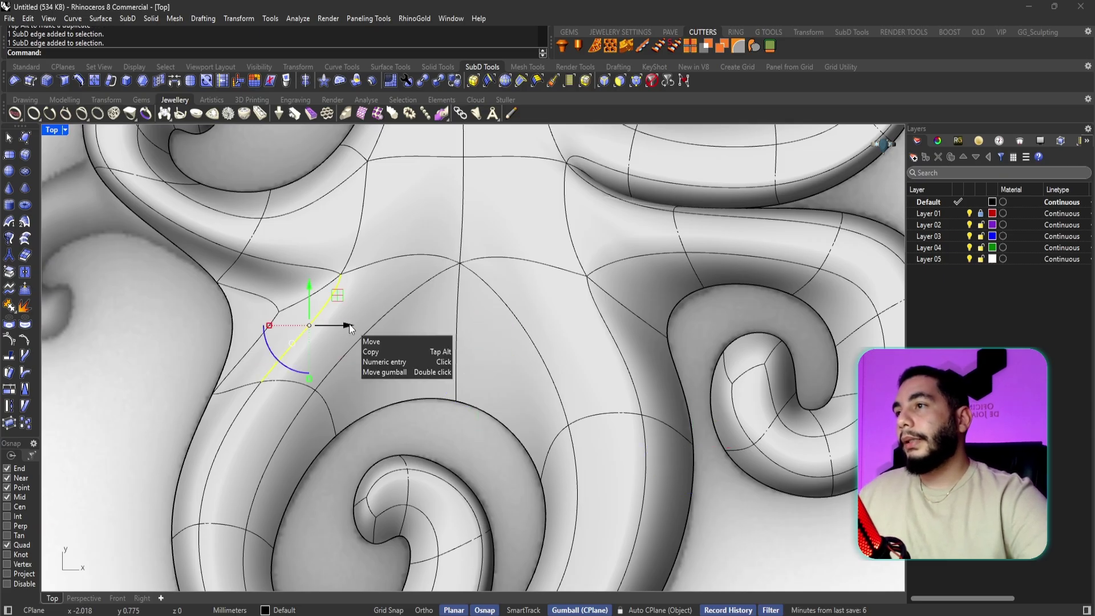
{"action": "left_click_drag", "start_coordinate": [348, 325], "coordinate": [328, 325]}
{"action": "key", "text": "Escape"}
{"action": "scroll", "coordinate": [343, 323], "scroll_direction": "down", "scroll_amount": 4}
{"action": "right_click_drag", "start_coordinate": [343, 323], "coordinate": [372, 317]}
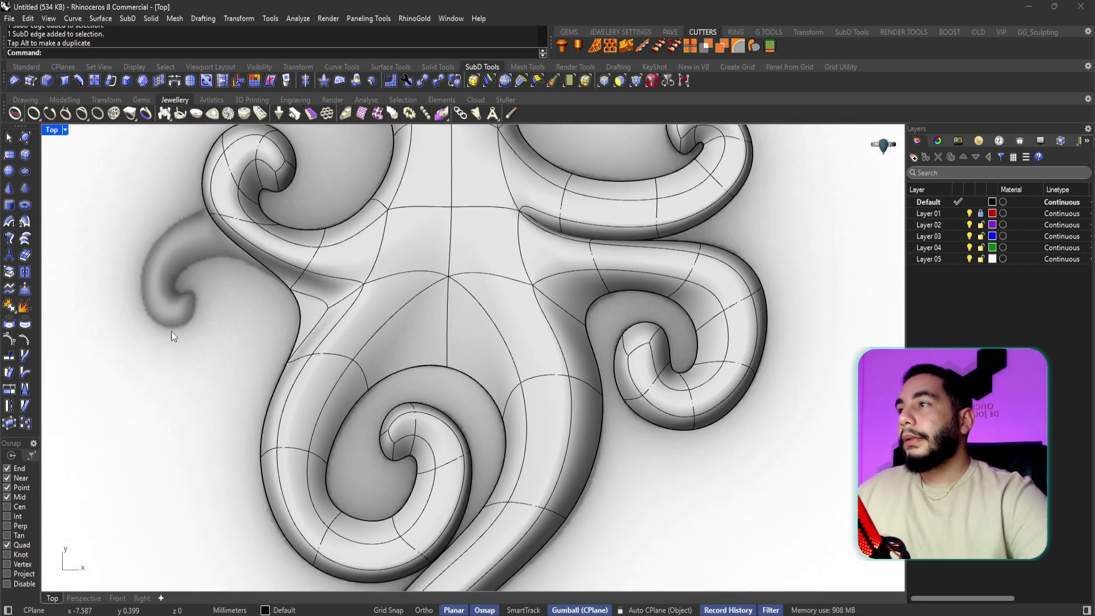
- Examine the octopus body and left tentacle junction in Perspective with Rendered display, and set the view's display mode to Ghosted
{"action": "left_click", "coordinate": [84, 597]}
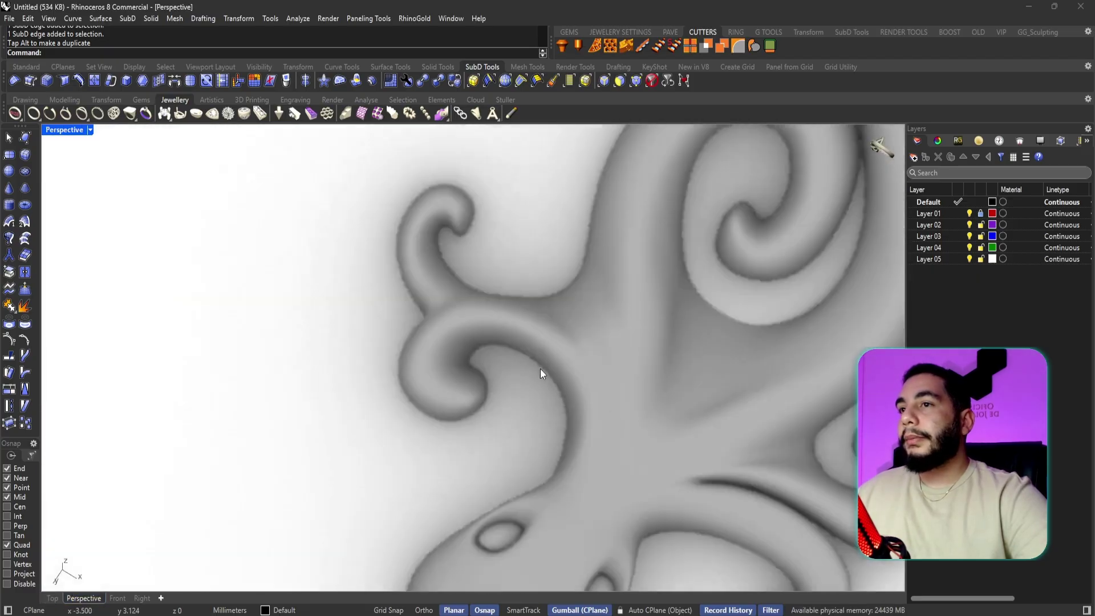
{"action": "scroll", "coordinate": [542, 372], "scroll_direction": "down", "scroll_amount": 6}
{"action": "right_click_drag", "start_coordinate": [542, 374], "coordinate": [546, 570]}
{"action": "scroll", "coordinate": [570, 473], "scroll_direction": "up", "scroll_amount": 4}
{"action": "right_click_drag", "start_coordinate": [576, 463], "coordinate": [584, 354]}
{"action": "scroll", "coordinate": [584, 354], "scroll_direction": "up", "scroll_amount": 4}
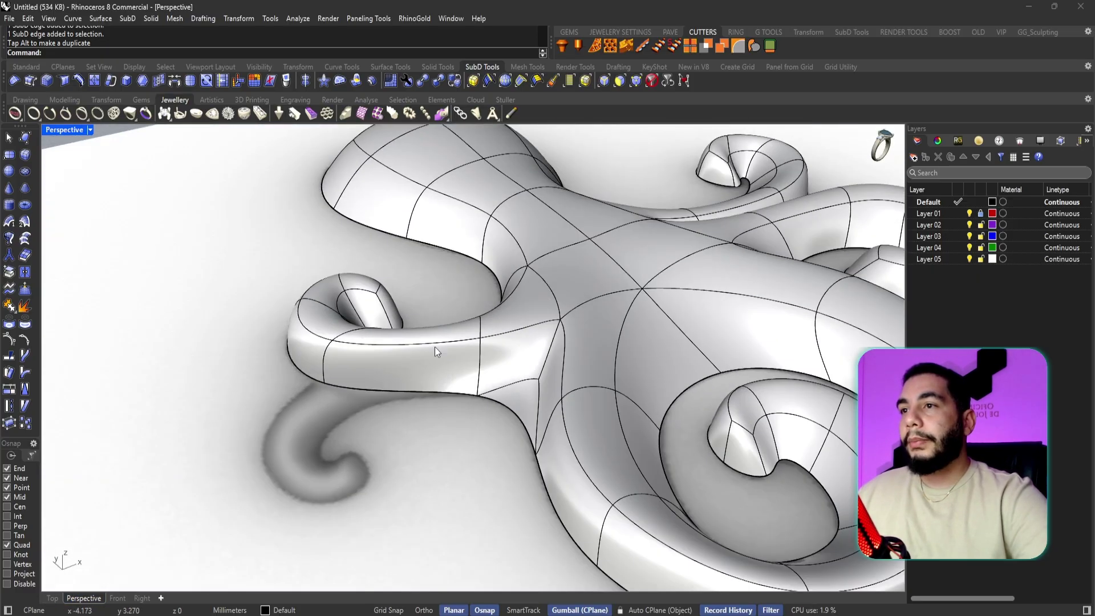
{"action": "left_click", "coordinate": [90, 131]}
{"action": "left_click", "coordinate": [128, 193]}
{"action": "right_click_drag", "start_coordinate": [496, 378], "coordinate": [548, 385]}
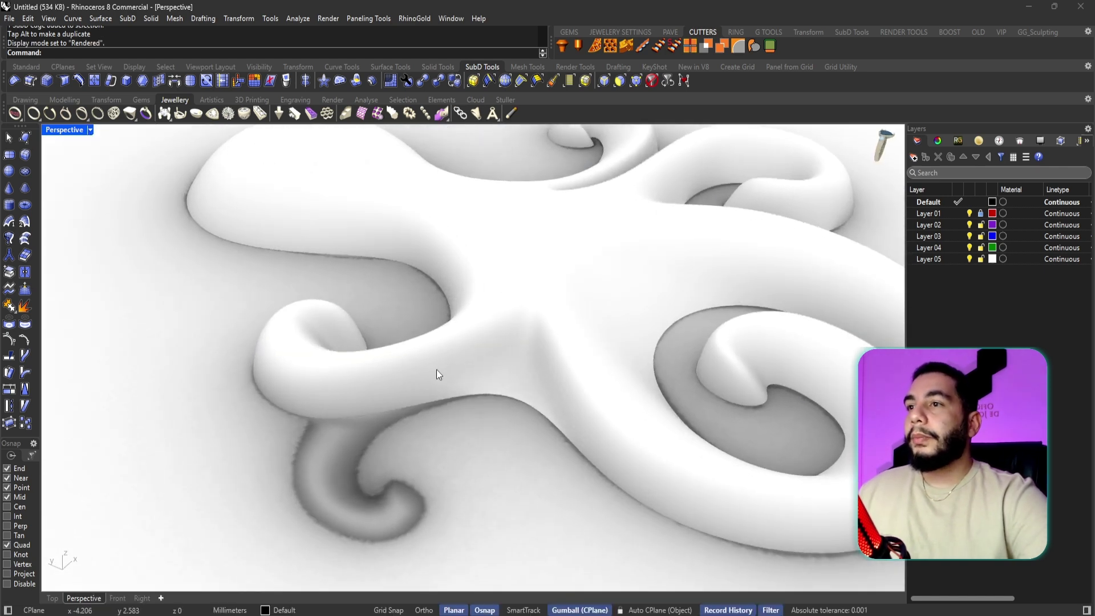
{"action": "scroll", "coordinate": [506, 368], "scroll_direction": "down", "scroll_amount": 5}
{"action": "right_click_drag", "start_coordinate": [506, 368], "coordinate": [401, 401]}
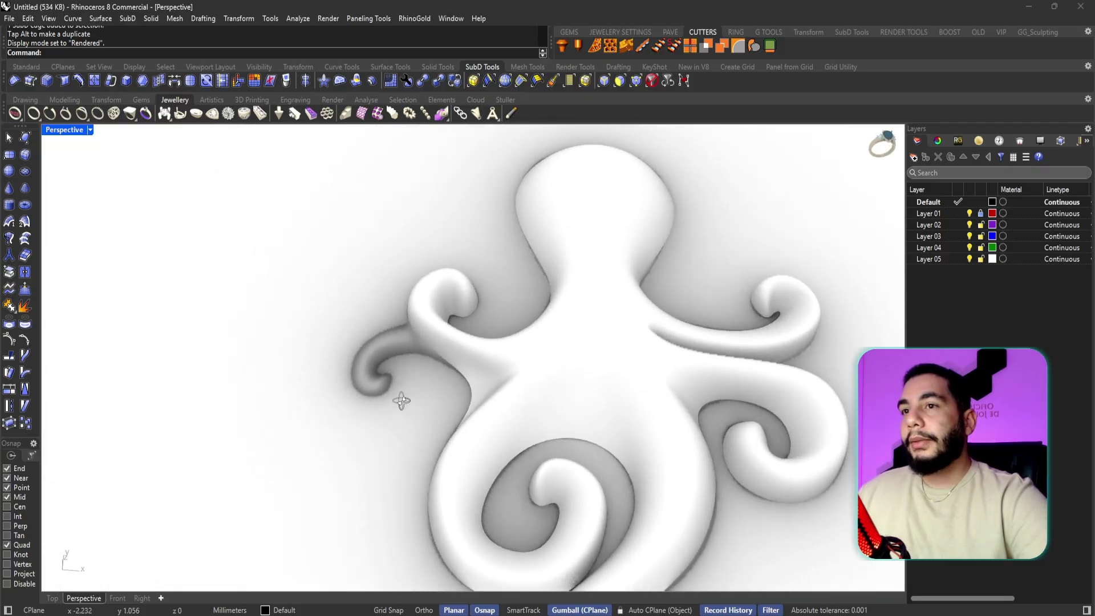
{"action": "right_click_drag", "start_coordinate": [656, 436], "coordinate": [576, 434]}
{"action": "scroll", "coordinate": [576, 433], "scroll_direction": "down", "scroll_amount": 3}
{"action": "scroll", "coordinate": [602, 509], "scroll_direction": "up", "scroll_amount": 3}
{"action": "right_click_drag", "start_coordinate": [602, 508], "coordinate": [637, 516]}
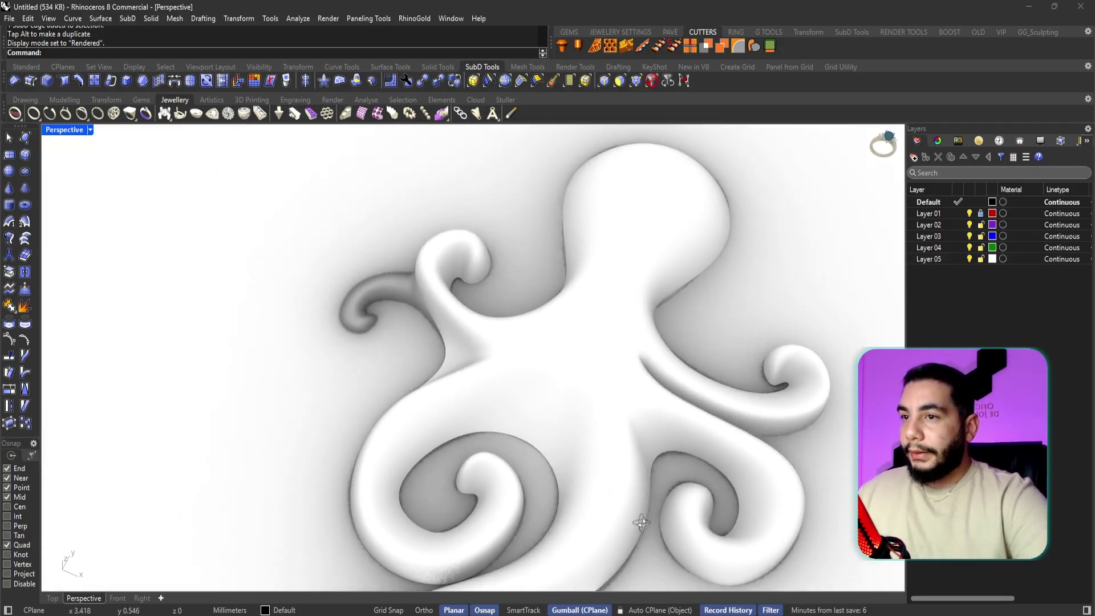
{"action": "scroll", "coordinate": [641, 452], "scroll_direction": "up", "scroll_amount": 2}
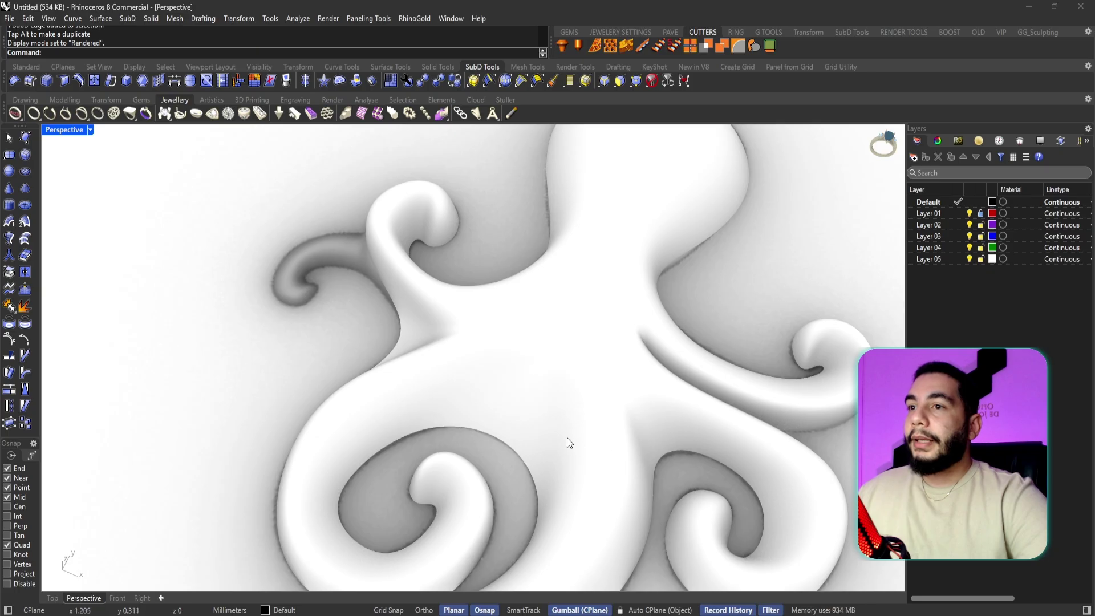
{"action": "scroll", "coordinate": [654, 479], "scroll_direction": "up", "scroll_amount": 3}
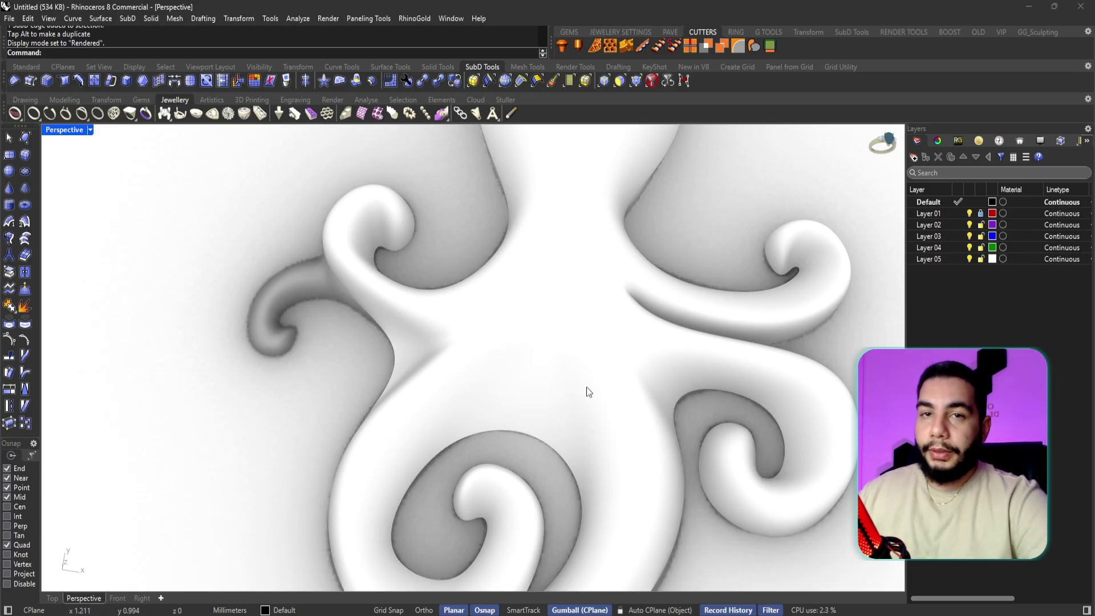
{"action": "left_click", "coordinate": [90, 131]}
{"action": "left_click", "coordinate": [122, 206]}
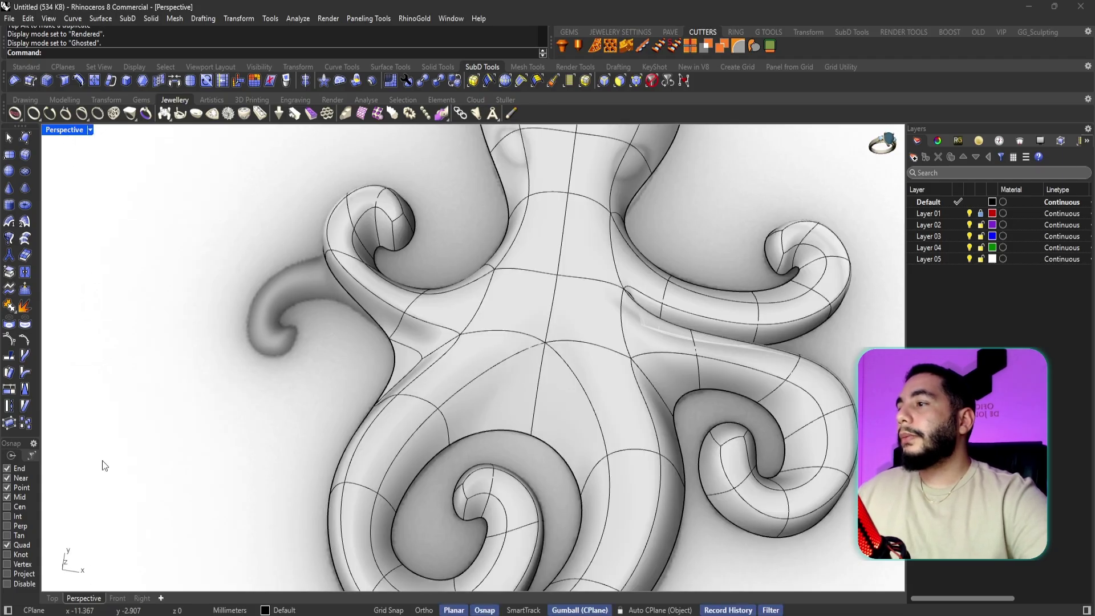
- Extrude the outer side face of the upper left tentacle left toward the small reference tentacle in the Top view
{"action": "left_click", "coordinate": [51, 598]}
{"action": "scroll", "coordinate": [501, 364], "scroll_direction": "up", "scroll_amount": 2}
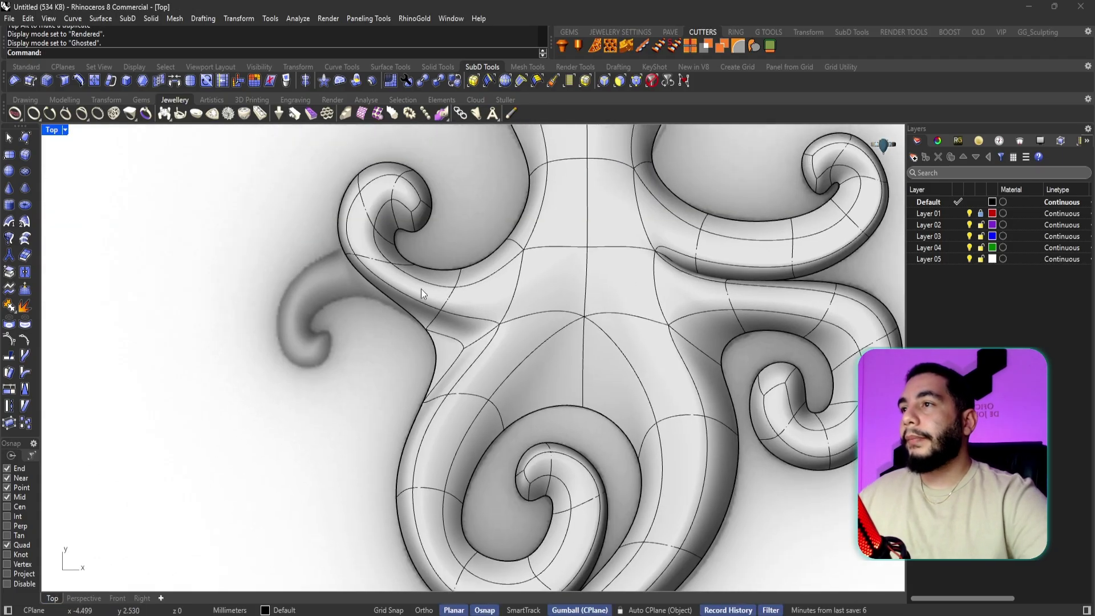
{"action": "scroll", "coordinate": [399, 290], "scroll_direction": "up", "scroll_amount": 2}
{"action": "scroll", "coordinate": [371, 300], "scroll_direction": "down", "scroll_amount": 1}
{"action": "left_click", "coordinate": [399, 302], "text": "ctrl+shift"}
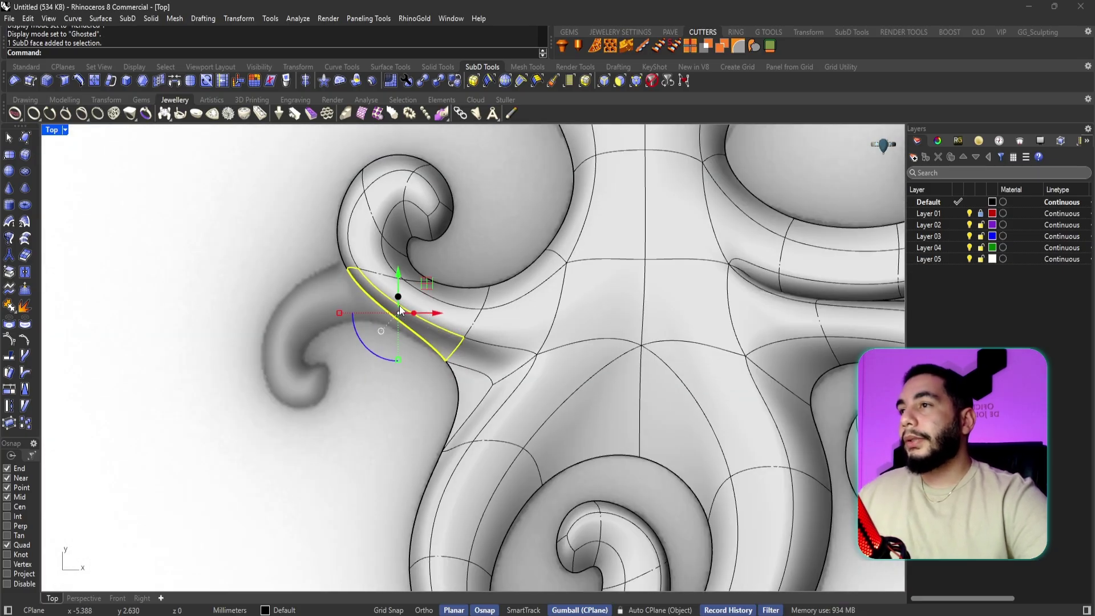
{"action": "left_click_drag", "start_coordinate": [414, 313], "coordinate": [341, 313]}
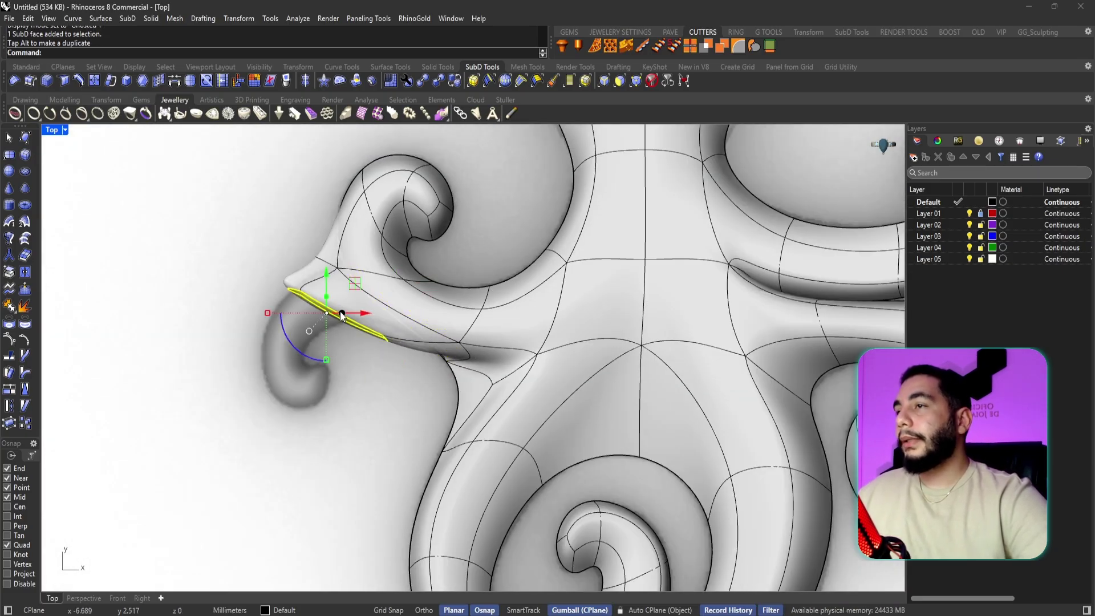
- Extrude the new tentacle's end face downward and shift it left past the reference curl
{"action": "scroll", "coordinate": [333, 317], "scroll_direction": "up", "scroll_amount": 3}
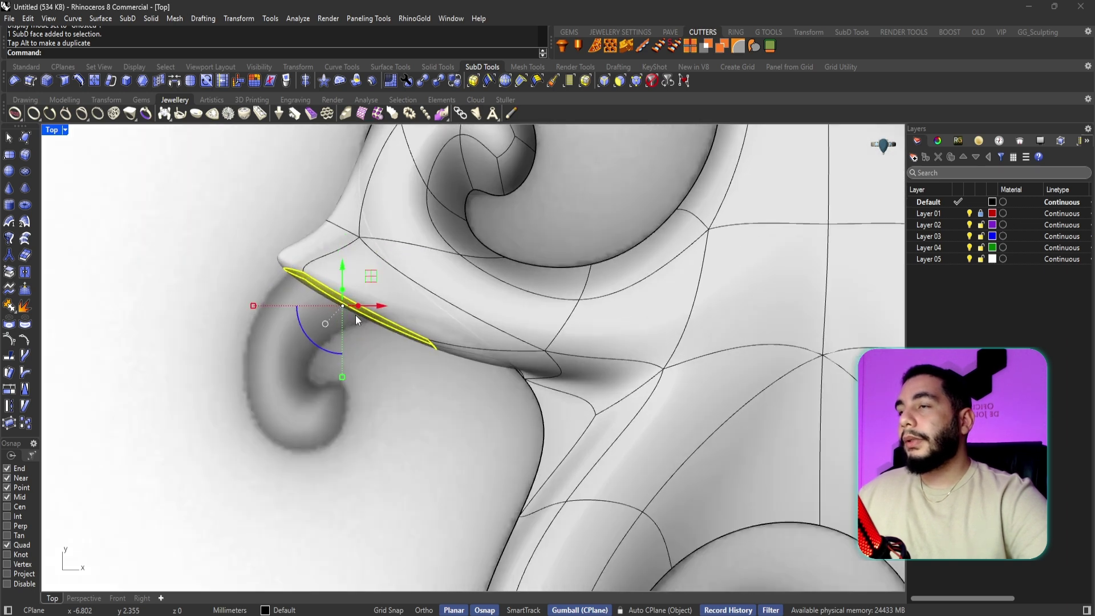
{"action": "left_click_drag", "start_coordinate": [355, 315], "coordinate": [277, 371]}
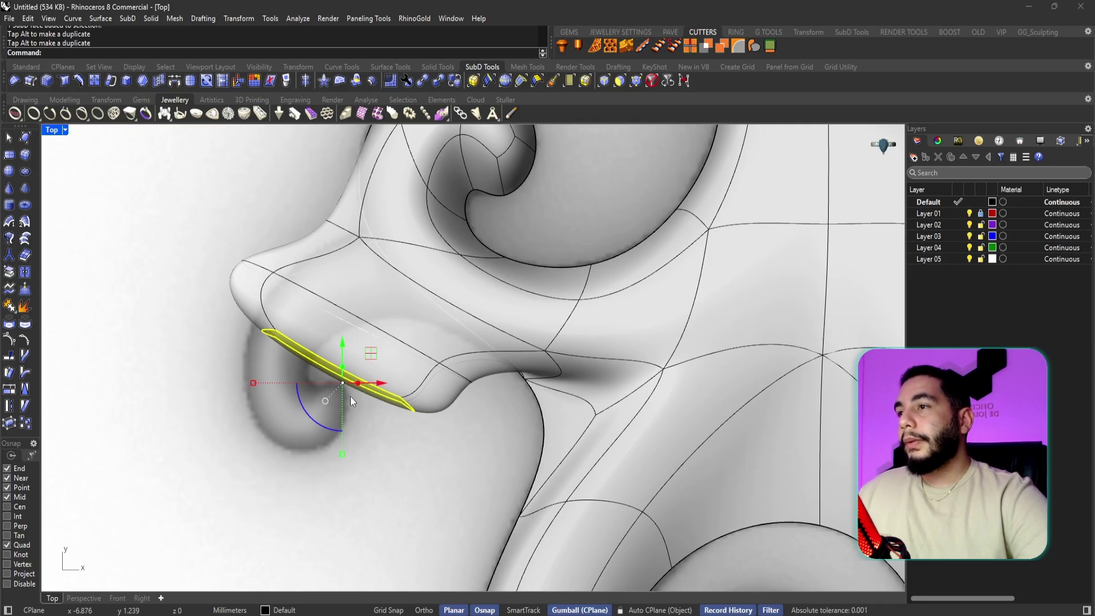
{"action": "left_click_drag", "start_coordinate": [379, 382], "coordinate": [203, 343]}
{"action": "left_click", "coordinate": [187, 224]}
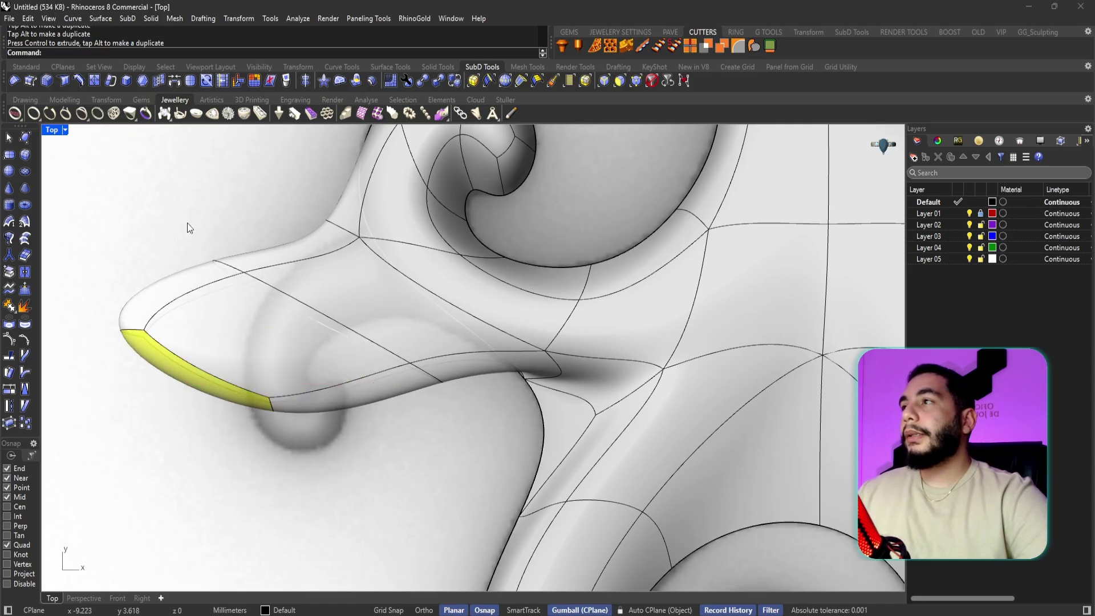
- Switch to the four-view layout, hide Layer 01 and show the underside of the new tentacle in Perspective
{"action": "double_click", "coordinate": [51, 130]}
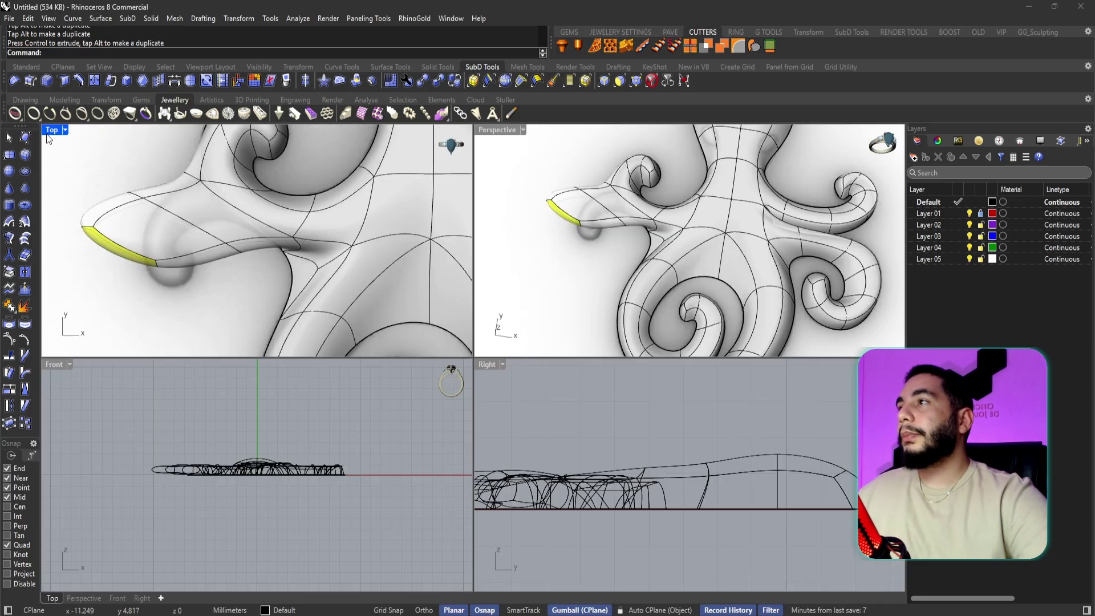
{"action": "left_click", "coordinate": [969, 214]}
{"action": "right_click_drag", "start_coordinate": [717, 285], "coordinate": [711, 325]}
{"action": "scroll", "coordinate": [596, 243], "scroll_direction": "up", "scroll_amount": 8}
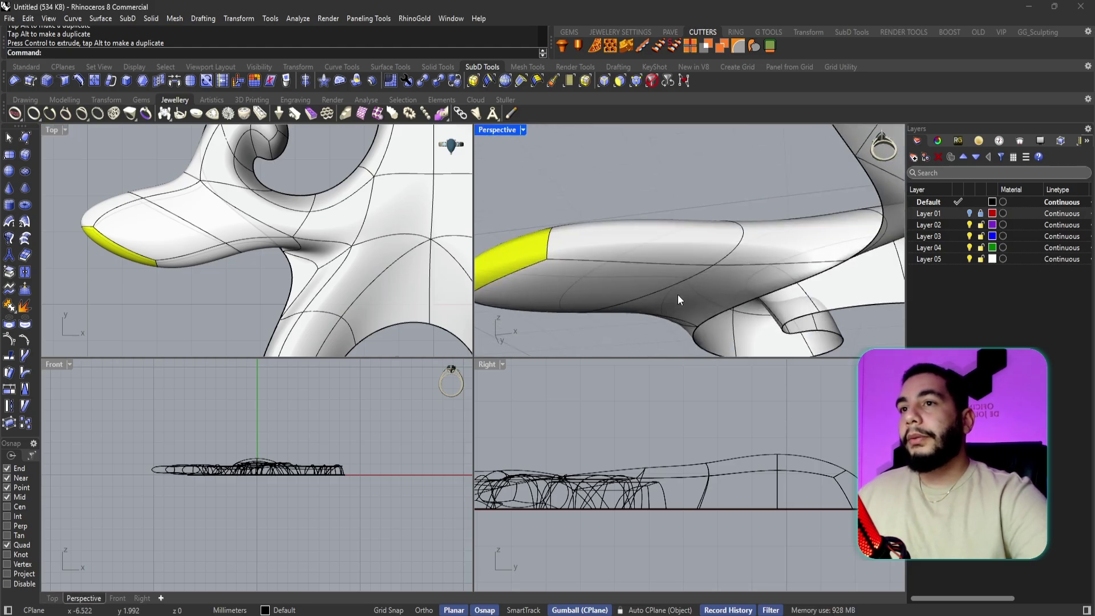
- Try deleting an underside face and an adjoining edge of the new tentacle, and undo the deletion
{"action": "left_click", "coordinate": [679, 296], "text": "ctrl+shift"}
{"action": "left_click", "coordinate": [638, 280], "text": "ctrl+shift"}
{"action": "key", "text": "Delete"}
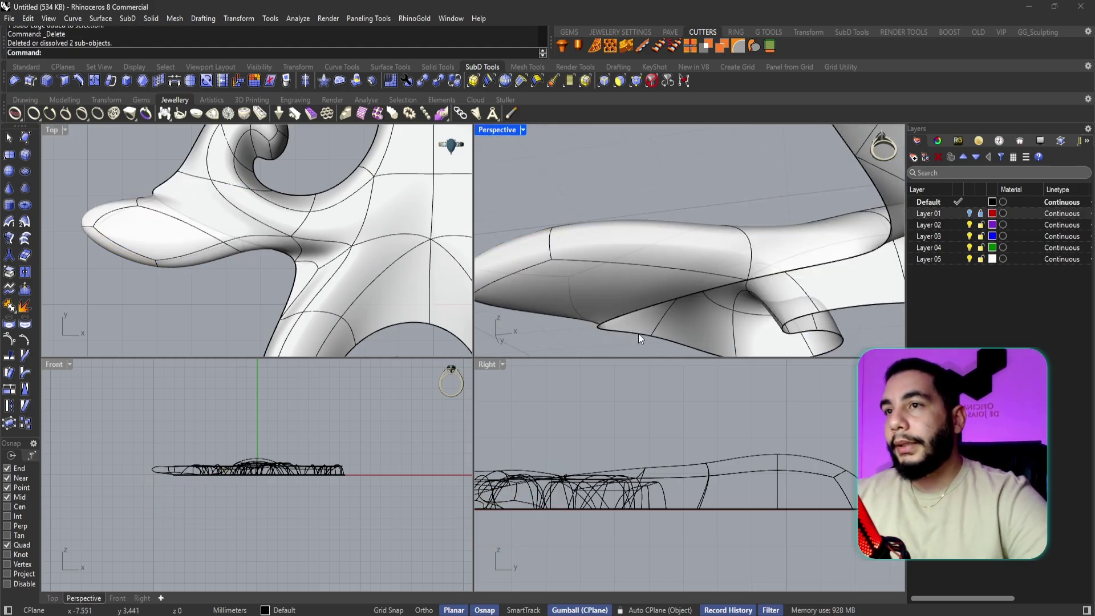
{"action": "key", "text": "ctrl+z"}
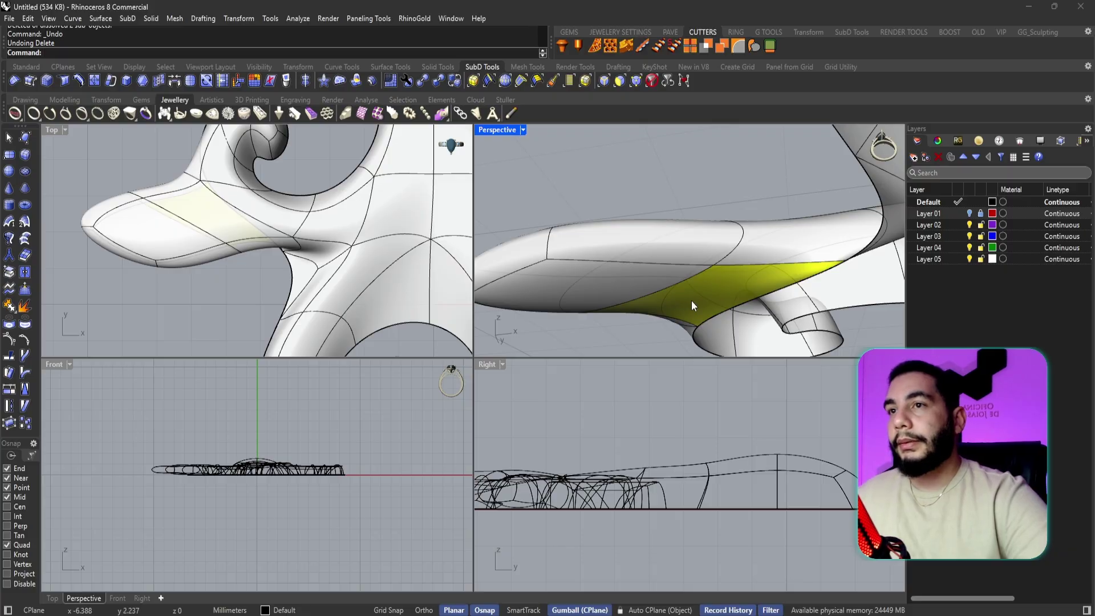
- Delete the two underside faces of the new tentacle extrusion
{"action": "left_click", "coordinate": [693, 305], "text": "ctrl+shift"}
{"action": "left_click", "coordinate": [611, 278], "text": "ctrl+shift"}
{"action": "left_click", "coordinate": [608, 278], "text": "ctrl+shift"}
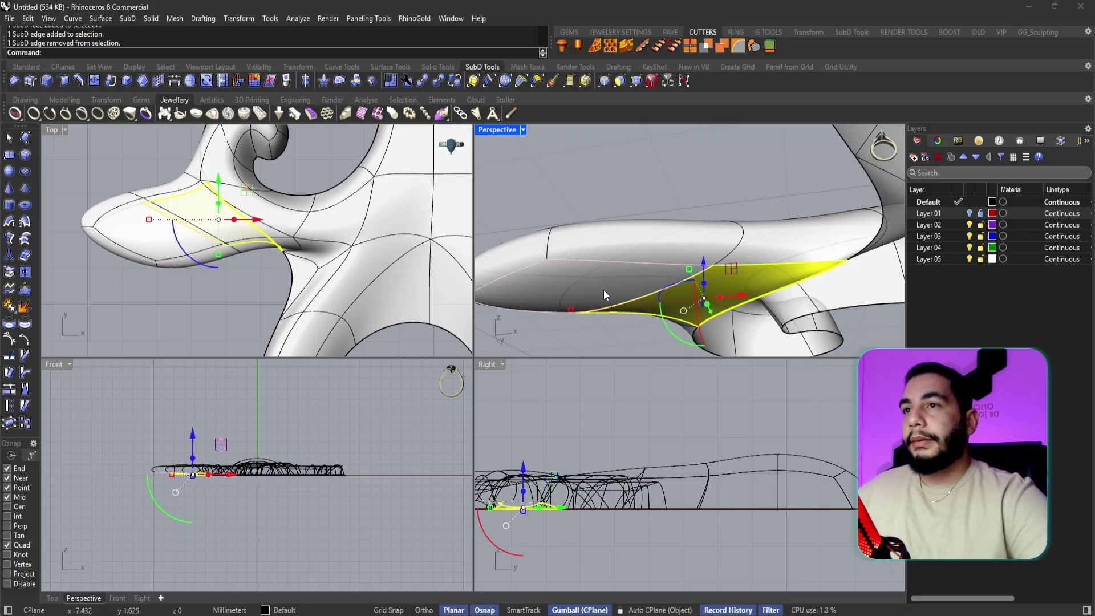
{"action": "left_click", "coordinate": [603, 292], "text": "ctrl+shift"}
{"action": "key", "text": "Delete"}
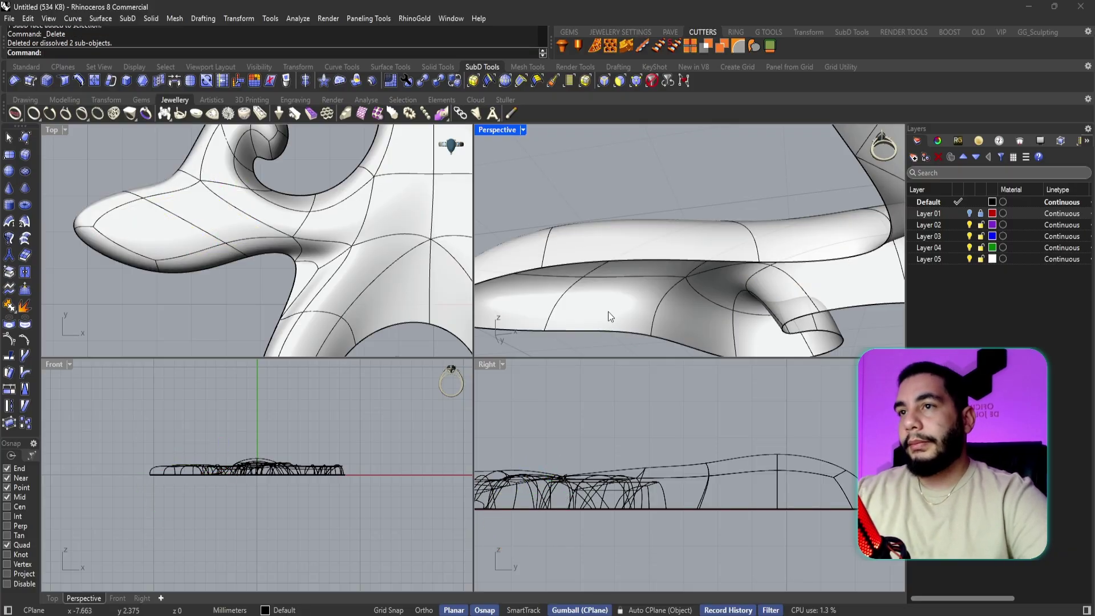
- Show Layer 01 again and maximize the Top view on the new left tentacle
{"action": "left_click", "coordinate": [969, 214]}
{"action": "scroll", "coordinate": [442, 239], "scroll_direction": "down", "scroll_amount": 2}
{"action": "right_click_drag", "start_coordinate": [289, 251], "coordinate": [356, 330]}
{"action": "scroll", "coordinate": [315, 278], "scroll_direction": "up", "scroll_amount": 4}
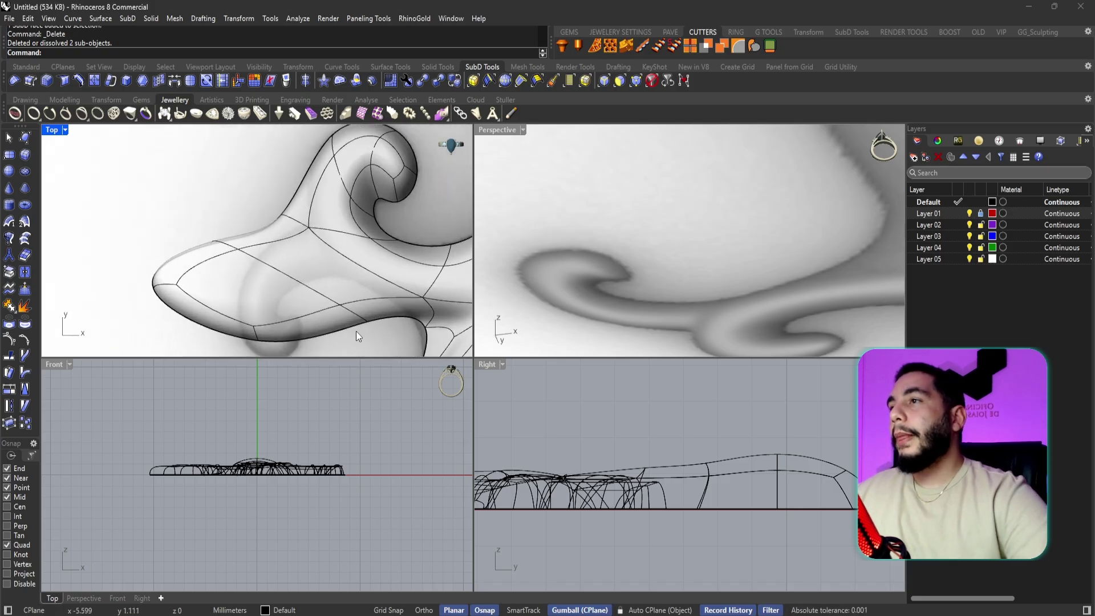
{"action": "scroll", "coordinate": [308, 288], "scroll_direction": "up", "scroll_amount": 2}
{"action": "right_click_drag", "start_coordinate": [308, 289], "coordinate": [318, 254]}
{"action": "double_click", "coordinate": [58, 135]}
{"action": "scroll", "coordinate": [285, 199], "scroll_direction": "down", "scroll_amount": 6}
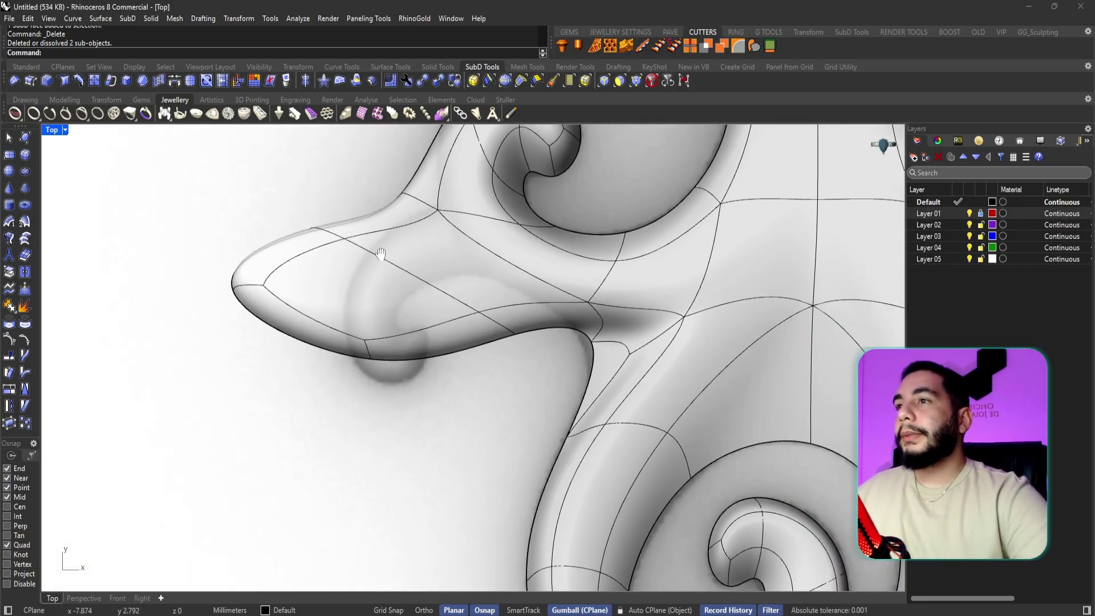
- Move the lower end of the new tentacle's middle cross-section up and left to the reference's inner outline
{"action": "scroll", "coordinate": [476, 348], "scroll_direction": "up", "scroll_amount": 2}
{"action": "left_click_drag", "start_coordinate": [460, 408], "coordinate": [487, 266]}
{"action": "left_click_drag", "start_coordinate": [445, 231], "coordinate": [414, 198]}
{"action": "key", "text": "Escape"}
{"action": "scroll", "coordinate": [621, 355], "scroll_direction": "down", "scroll_amount": 4}
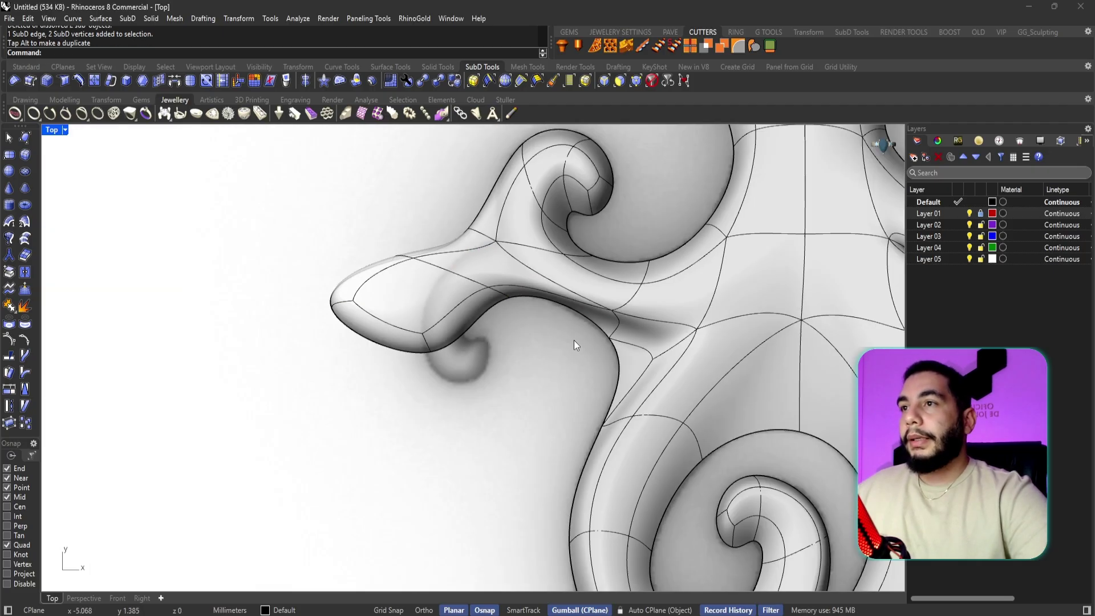
- Move the upper end of the new tentacle's middle cross-section right, close to the junction with the upper left tentacle
{"action": "scroll", "coordinate": [442, 314], "scroll_direction": "up", "scroll_amount": 4}
{"action": "right_click_drag", "start_coordinate": [412, 274], "coordinate": [501, 295]}
{"action": "scroll", "coordinate": [446, 286], "scroll_direction": "up", "scroll_amount": 4}
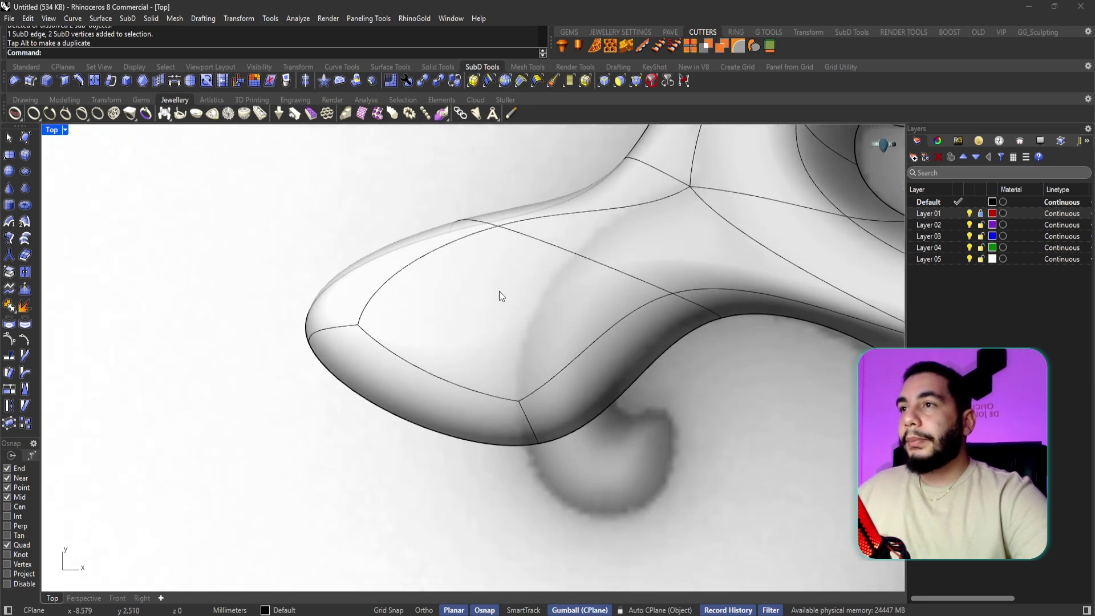
{"action": "scroll", "coordinate": [501, 295], "scroll_direction": "down", "scroll_amount": 2}
{"action": "left_click_drag", "start_coordinate": [356, 210], "coordinate": [550, 308]}
{"action": "left_click_drag", "start_coordinate": [501, 212], "coordinate": [708, 189]}
{"action": "right_click_drag", "start_coordinate": [683, 239], "coordinate": [646, 309]}
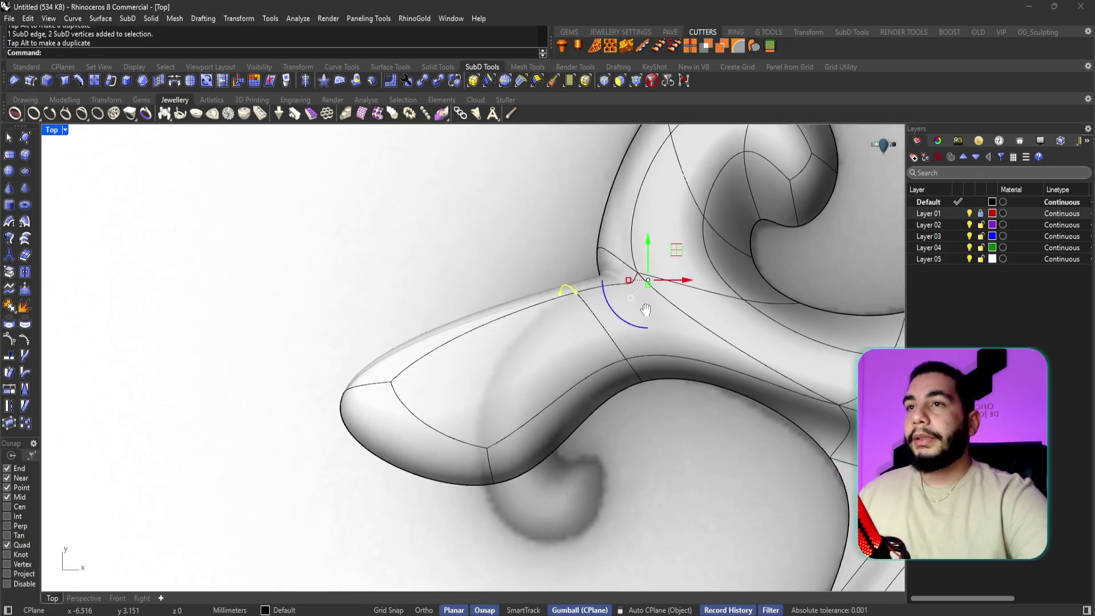
{"action": "key", "text": "Escape"}
- Move the outline vertex at the junction notch right and up, and the adjacent top vertex right and down
{"action": "scroll", "coordinate": [601, 262], "scroll_direction": "up", "scroll_amount": 3}
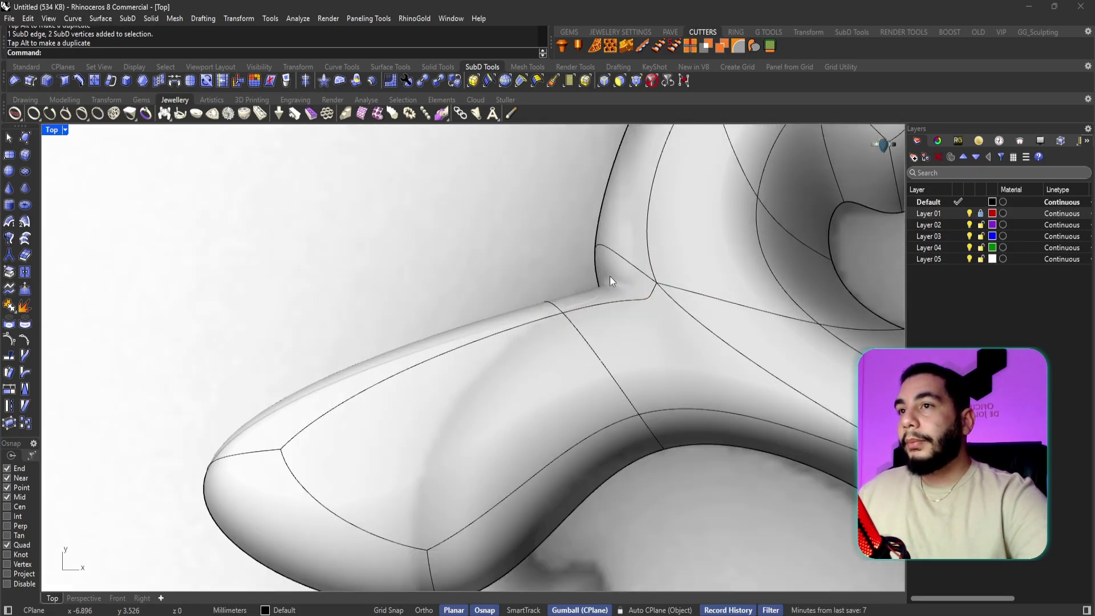
{"action": "left_click", "coordinate": [593, 245]}
{"action": "right_click_drag", "start_coordinate": [609, 255], "coordinate": [606, 302]}
{"action": "left_click_drag", "start_coordinate": [620, 268], "coordinate": [648, 220]}
{"action": "key", "text": "Escape"}
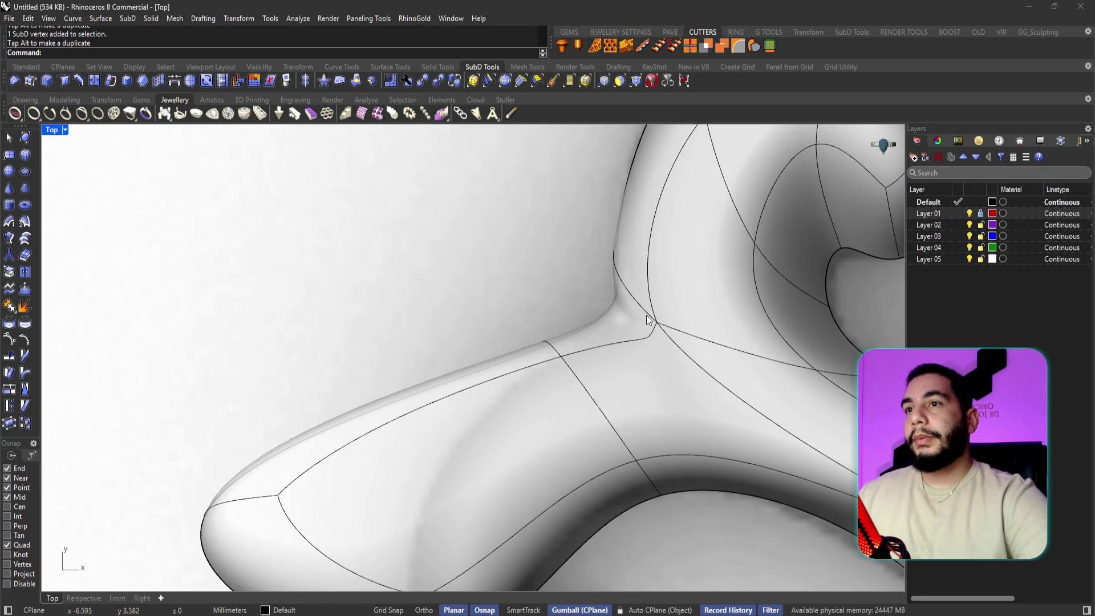
{"action": "left_click", "coordinate": [655, 323]}
{"action": "left_click_drag", "start_coordinate": [687, 291], "coordinate": [718, 312]}
{"action": "key", "text": "Escape"}
- Move the upper corner of the new tentacle's tip right onto the reference's outer outline
{"action": "right_click_drag", "start_coordinate": [571, 362], "coordinate": [626, 211]}
{"action": "scroll", "coordinate": [626, 212], "scroll_direction": "down", "scroll_amount": 4}
{"action": "left_click_drag", "start_coordinate": [330, 261], "coordinate": [461, 359]}
{"action": "left_click_drag", "start_coordinate": [441, 281], "coordinate": [649, 268]}
{"action": "right_click_drag", "start_coordinate": [647, 255], "coordinate": [614, 298]}
{"action": "scroll", "coordinate": [600, 245], "scroll_direction": "up", "scroll_amount": 1}
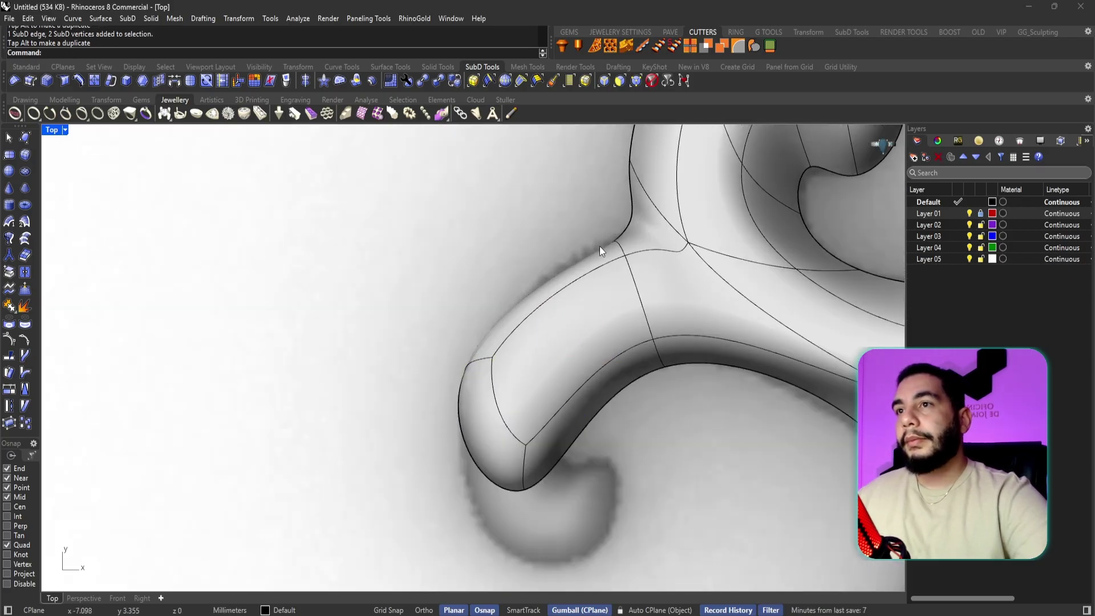
- Shift the new tentacle's upper lengthwise edge slightly right and down, and nudge the outline vertex near the junction up
{"action": "left_click", "coordinate": [586, 278]}
{"action": "left_click_drag", "start_coordinate": [578, 275], "coordinate": [585, 284]}
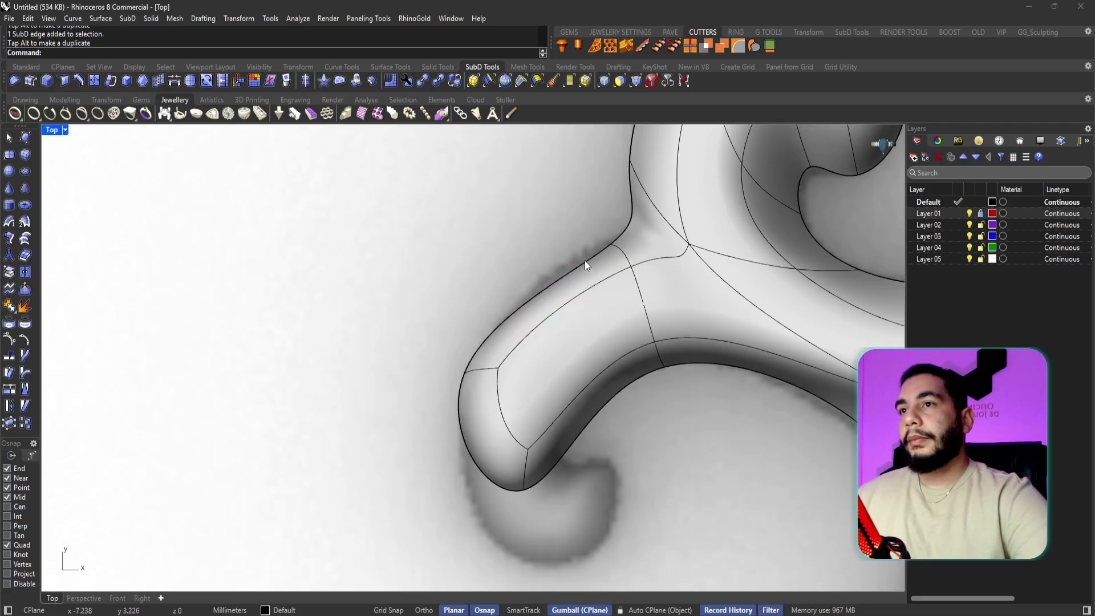
{"action": "left_click", "coordinate": [610, 244]}
{"action": "left_click_drag", "start_coordinate": [639, 219], "coordinate": [640, 211]}
{"action": "key", "text": "Escape"}
{"action": "right_click_drag", "start_coordinate": [534, 358], "coordinate": [551, 299]}
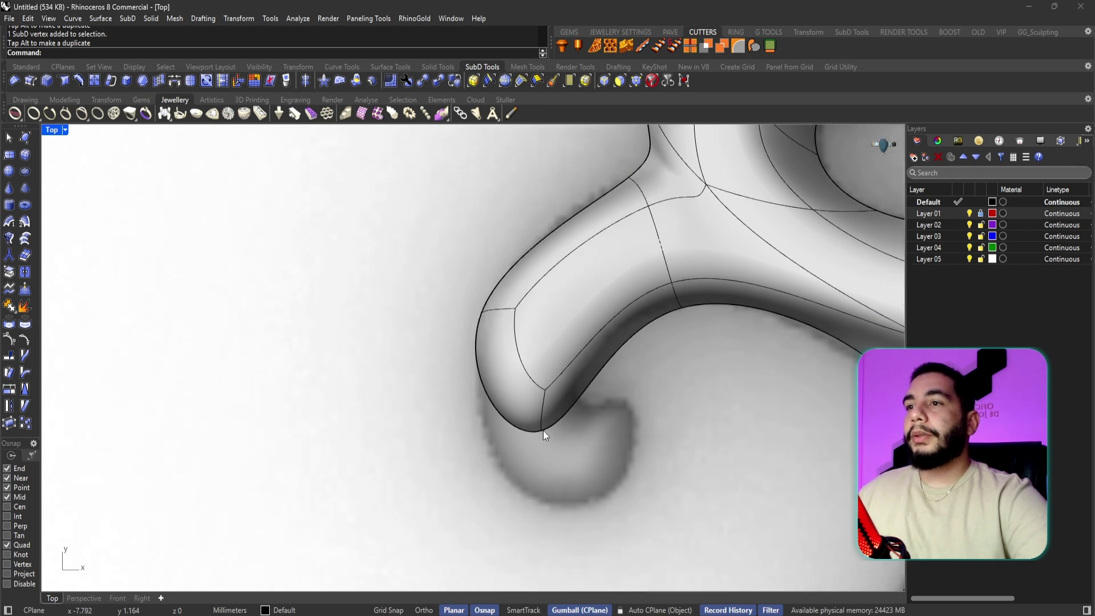
- Move the edge at the lower end of the new tentacle's tip up and right, shortening the tip
{"action": "left_click", "coordinate": [543, 433]}
{"action": "left_click_drag", "start_coordinate": [572, 378], "coordinate": [622, 288]}
{"action": "key", "text": "Escape"}
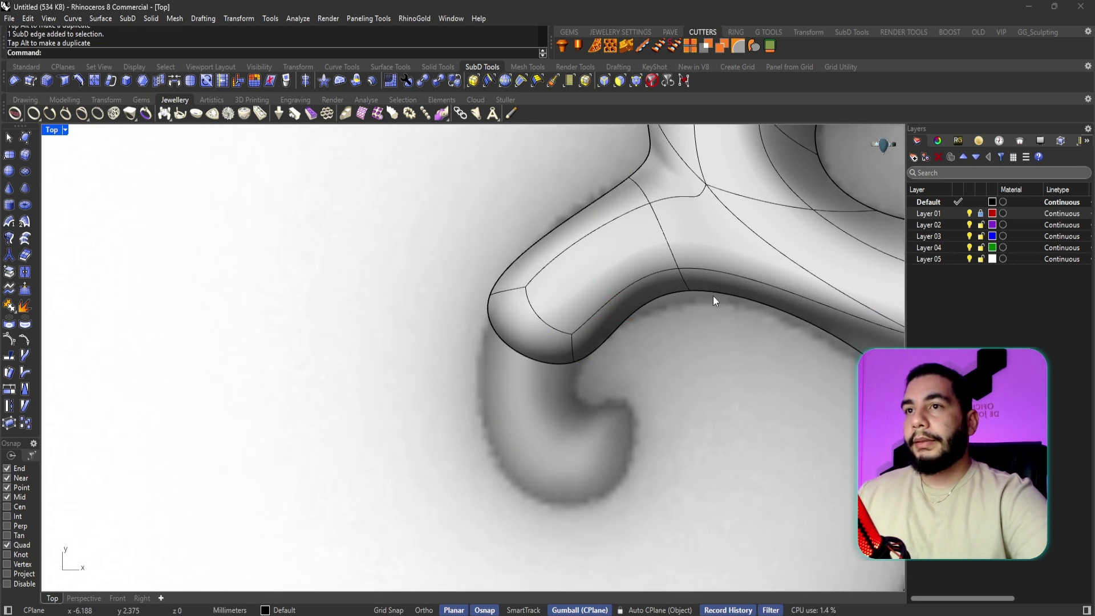
- Move the edge on the lower outline at the base of the new tentacle slightly down toward the reference outline
{"action": "left_click", "coordinate": [686, 285], "text": "ctrl+shift"}
{"action": "left_click_drag", "start_coordinate": [710, 266], "coordinate": [709, 275]}
{"action": "key", "text": "Escape"}
- Extrude the new tentacle's tip face twice along the reference curl, rotating it between the extrusions, to form the hooked end
{"action": "scroll", "coordinate": [589, 325], "scroll_direction": "down", "scroll_amount": 4}
{"action": "scroll", "coordinate": [623, 358], "scroll_direction": "down", "scroll_amount": 2}
{"action": "right_click_drag", "start_coordinate": [599, 350], "coordinate": [526, 348]}
{"action": "scroll", "coordinate": [523, 349], "scroll_direction": "up", "scroll_amount": 2}
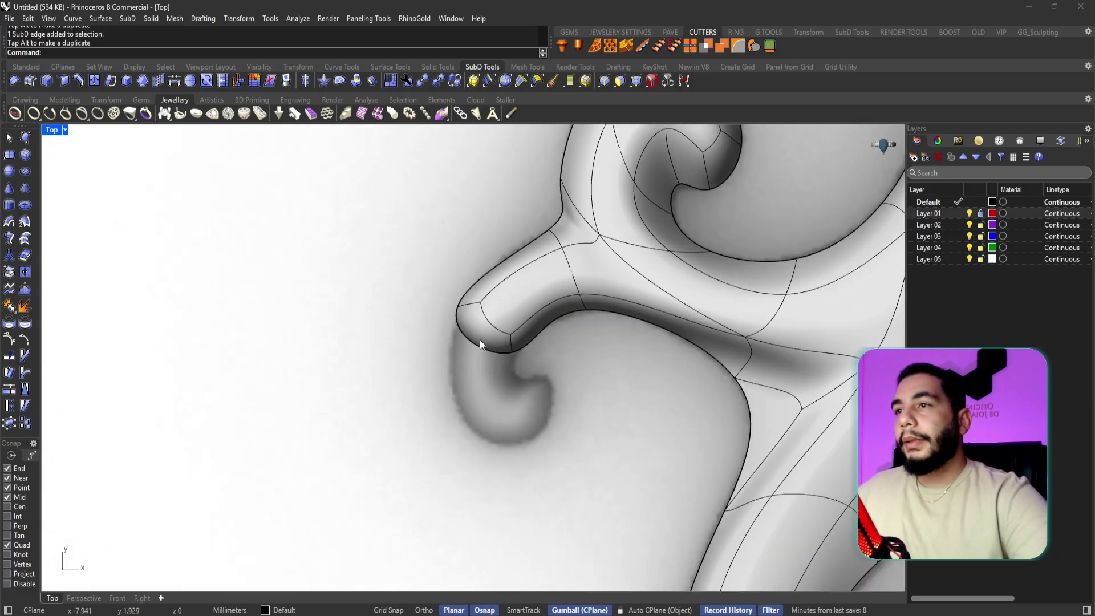
{"action": "left_click", "coordinate": [478, 337], "text": "ctrl+shift"}
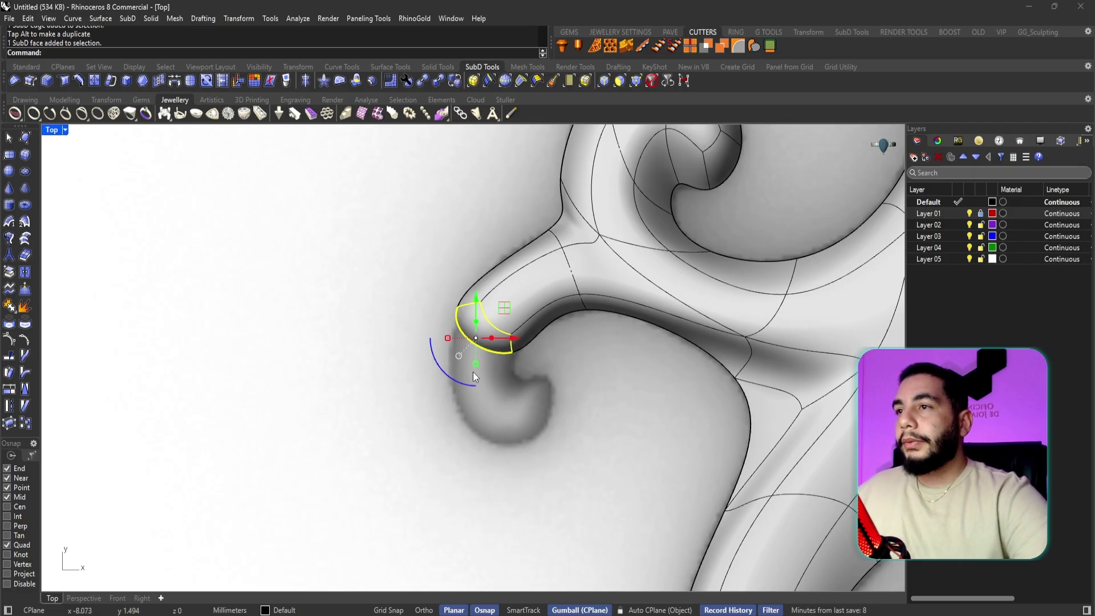
{"action": "left_click_drag", "start_coordinate": [470, 321], "coordinate": [485, 388]}
{"action": "scroll", "coordinate": [485, 399], "scroll_direction": "up", "scroll_amount": 2}
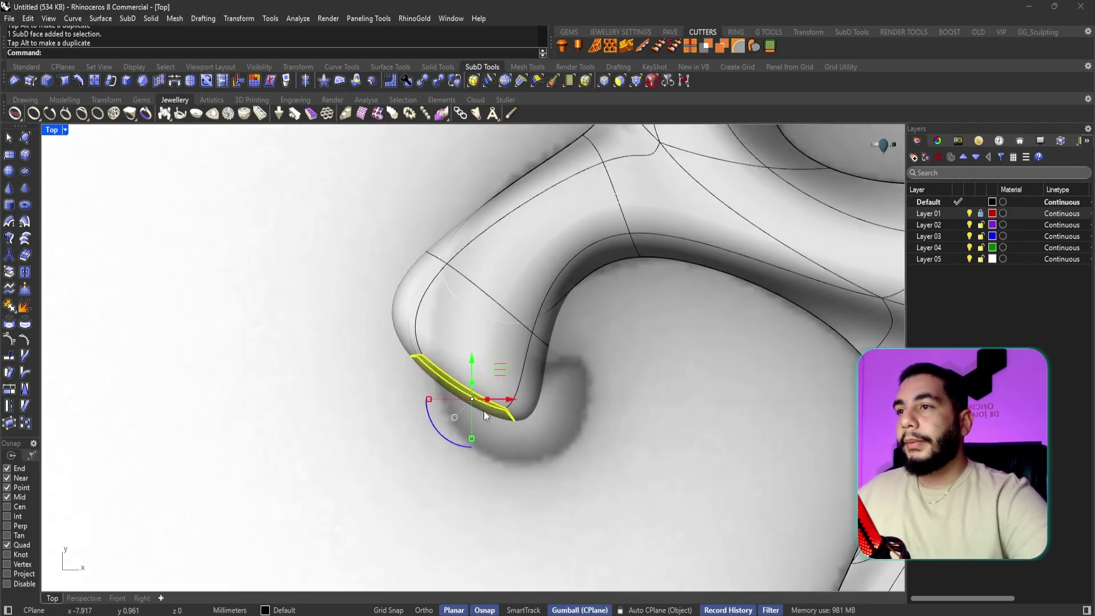
{"action": "left_click_drag", "start_coordinate": [461, 444], "coordinate": [565, 417]}
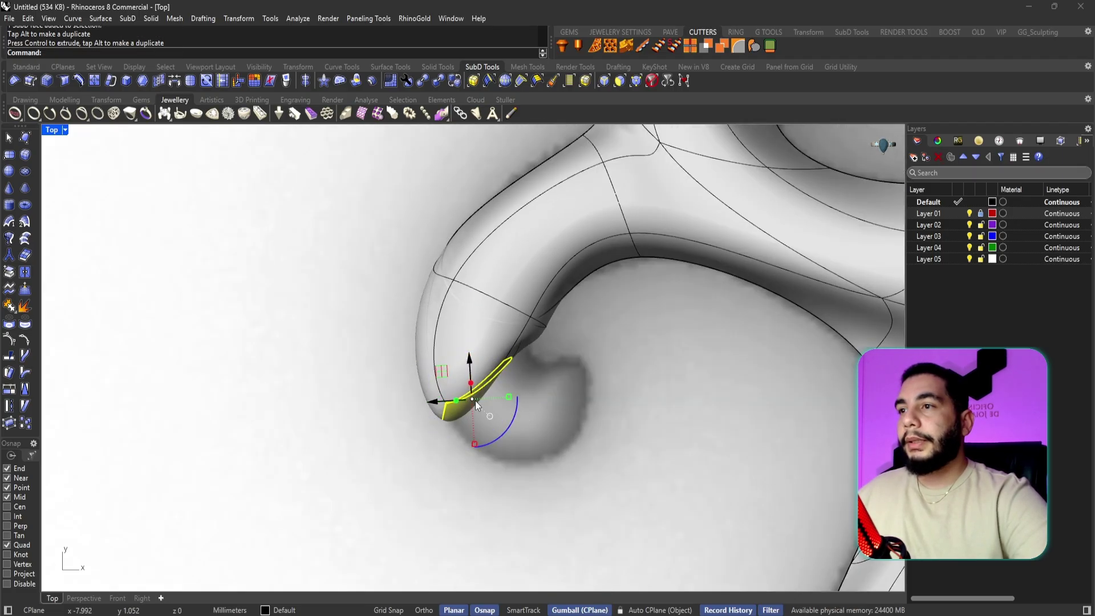
{"action": "left_click_drag", "start_coordinate": [476, 405], "coordinate": [590, 431]}
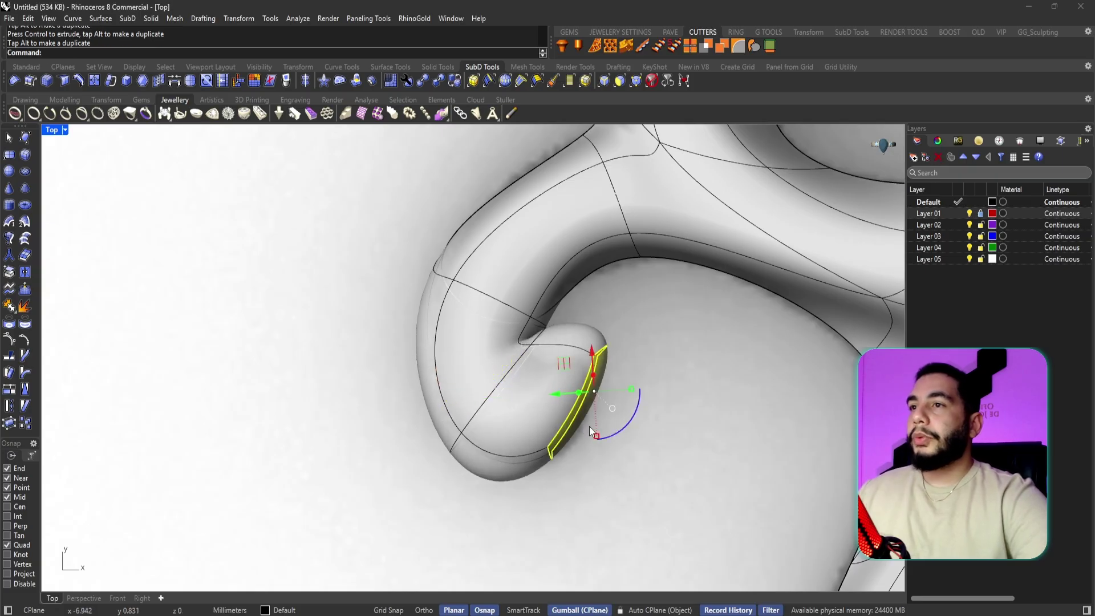
{"action": "key", "text": "Escape"}
- Hide Layer 01 to delete the two faces closing the underside of the new tentacle's hook, and show the layer again
{"action": "left_click", "coordinate": [89, 598]}
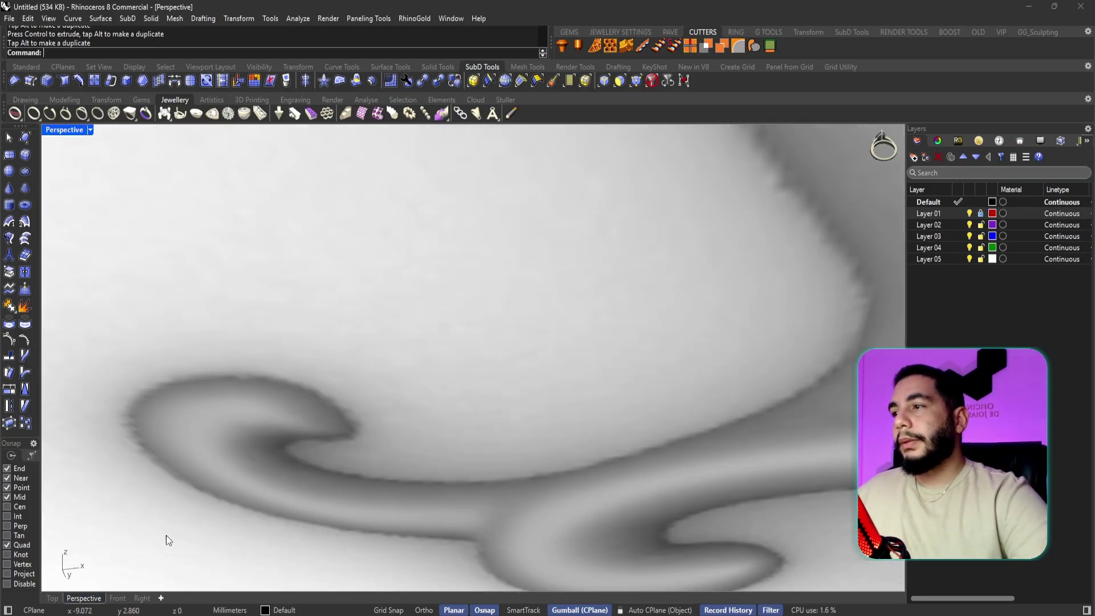
{"action": "left_click", "coordinate": [969, 214]}
{"action": "left_click", "coordinate": [244, 377]}
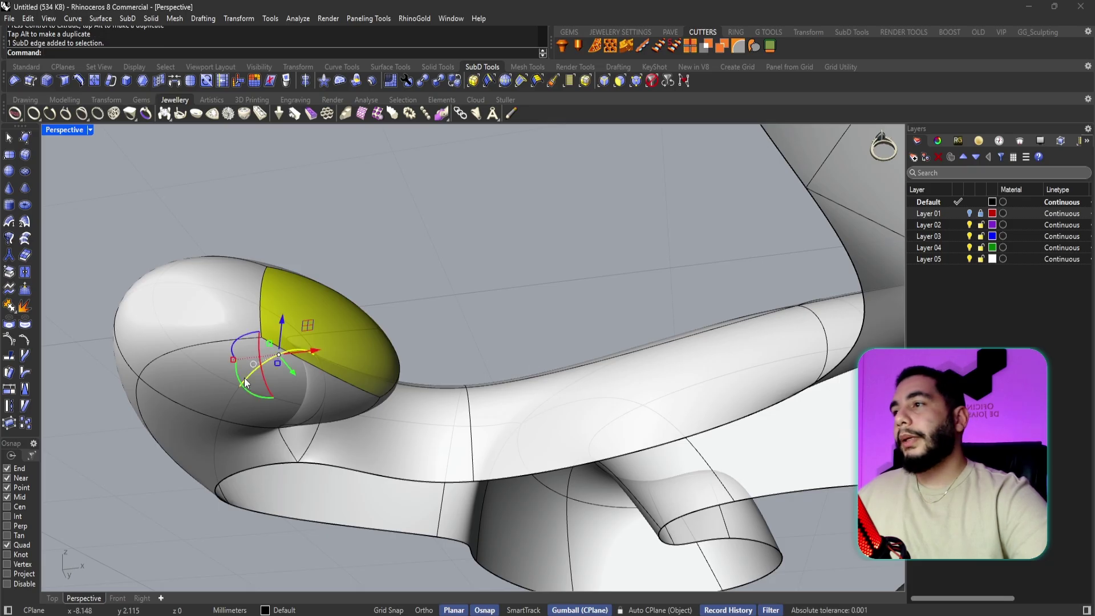
{"action": "key", "text": "Escape"}
{"action": "left_click", "coordinate": [203, 412], "text": "ctrl+shift"}
{"action": "left_click", "coordinate": [196, 444], "text": "ctrl+shift"}
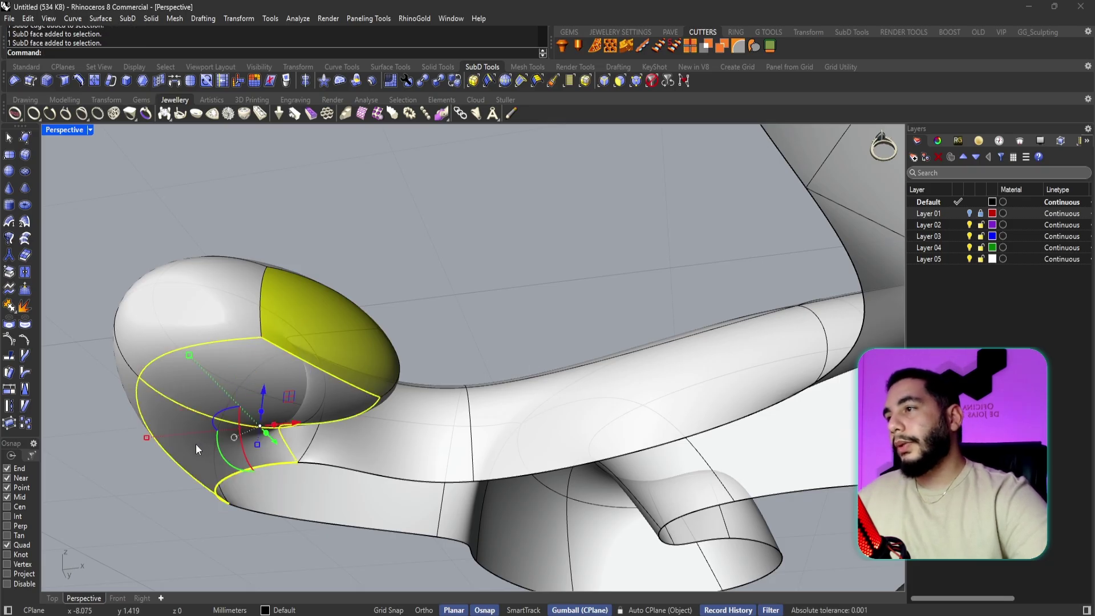
{"action": "key", "text": "Delete"}
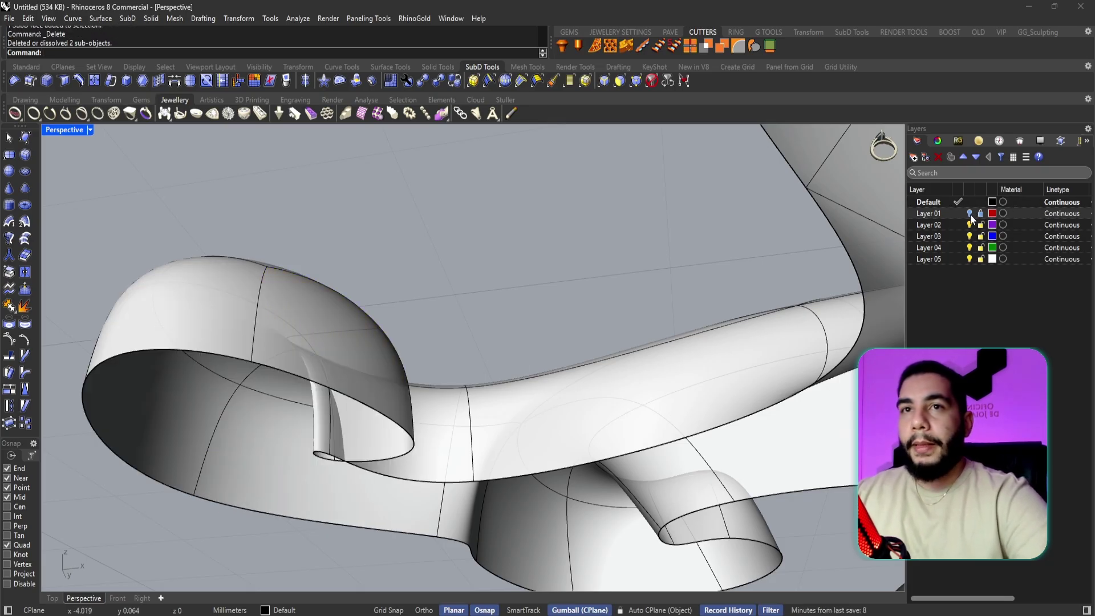
{"action": "left_click", "coordinate": [970, 214]}
{"action": "right_click_drag", "start_coordinate": [601, 244], "coordinate": [585, 423]}
{"action": "scroll", "coordinate": [586, 423], "scroll_direction": "down", "scroll_amount": 3}
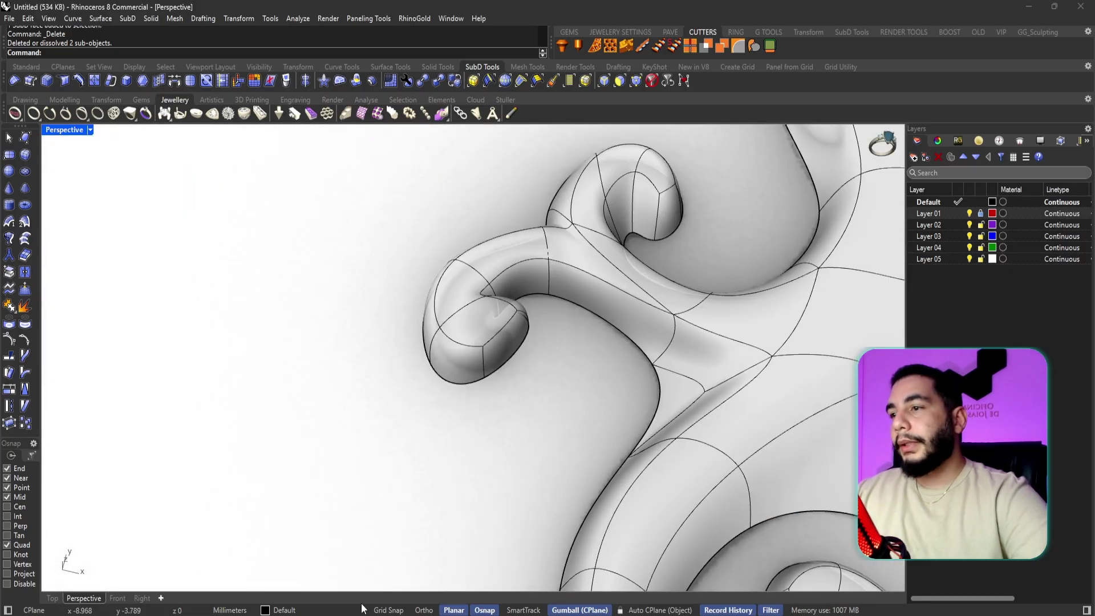
- Move the outer edge at the hook's lower left up and right, and the one at its upper left inward to the right
{"action": "left_click", "coordinate": [54, 600]}
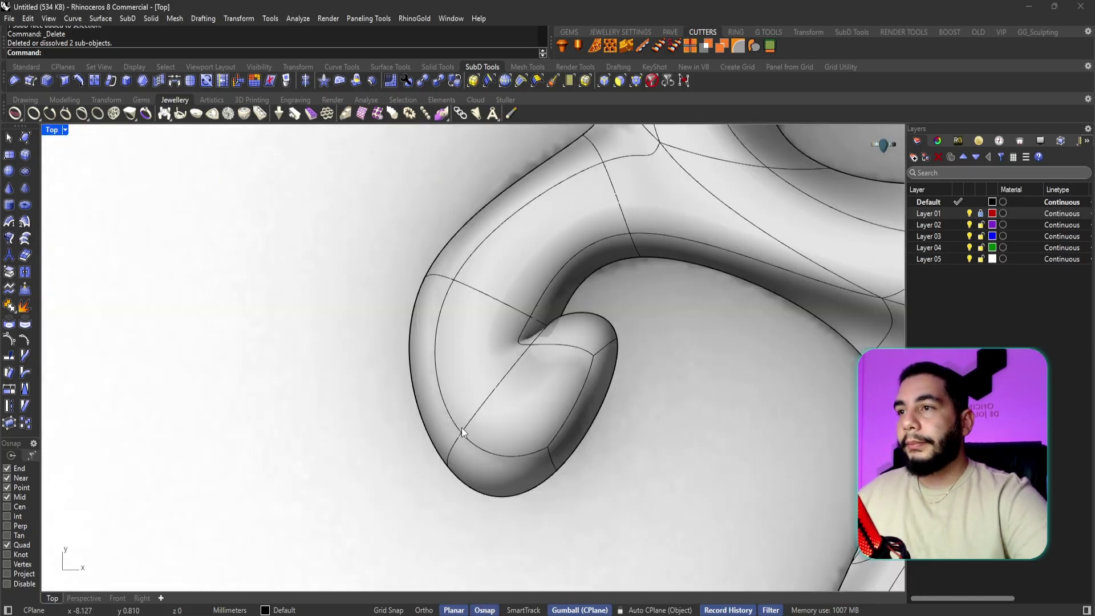
{"action": "mouse_move", "coordinate": [416, 520]}
{"action": "left_mouse_down"}
{"action": "mouse_move", "coordinate": [503, 432]}
{"action": "mouse_move", "coordinate": [530, 343]}
{"action": "mouse_move", "coordinate": [507, 376]}
{"action": "left_mouse_up"}
{"action": "mouse_move", "coordinate": [411, 245]}
{"action": "left_mouse_down"}
{"action": "mouse_move", "coordinate": [452, 288]}
{"action": "mouse_move", "coordinate": [495, 232]}
{"action": "left_mouse_up"}
{"action": "key", "text": "Escape"}
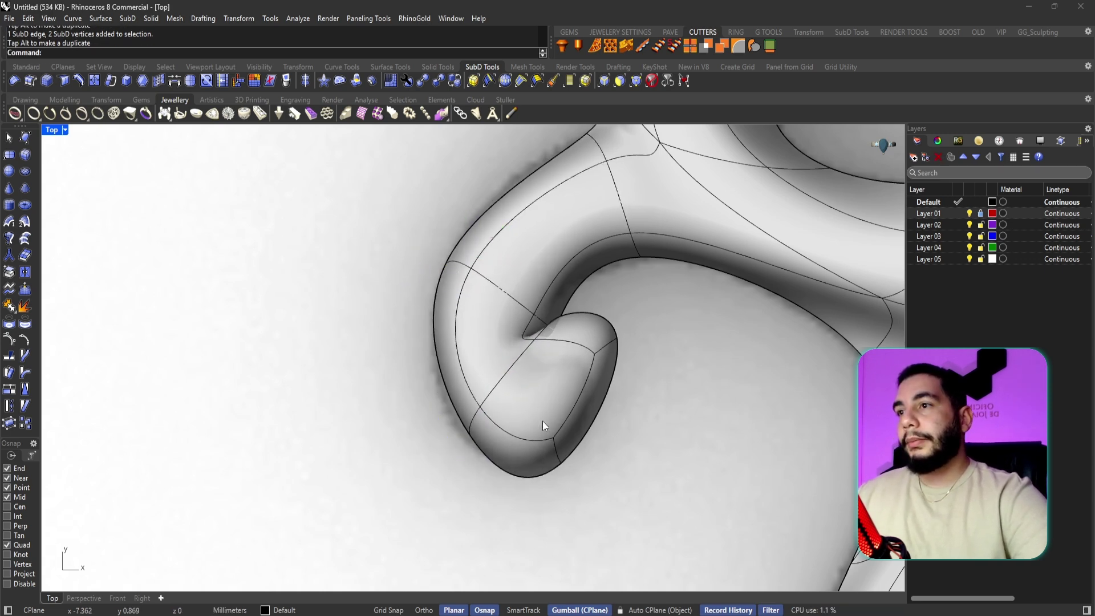
- Shift the vertices at the hook's lower right slightly left, and the outer edge at its lower left slightly left and up
{"action": "left_click_drag", "start_coordinate": [582, 425], "coordinate": [560, 422]}
{"action": "key", "text": "Escape"}
{"action": "left_click_drag", "start_coordinate": [437, 453], "coordinate": [489, 384]}
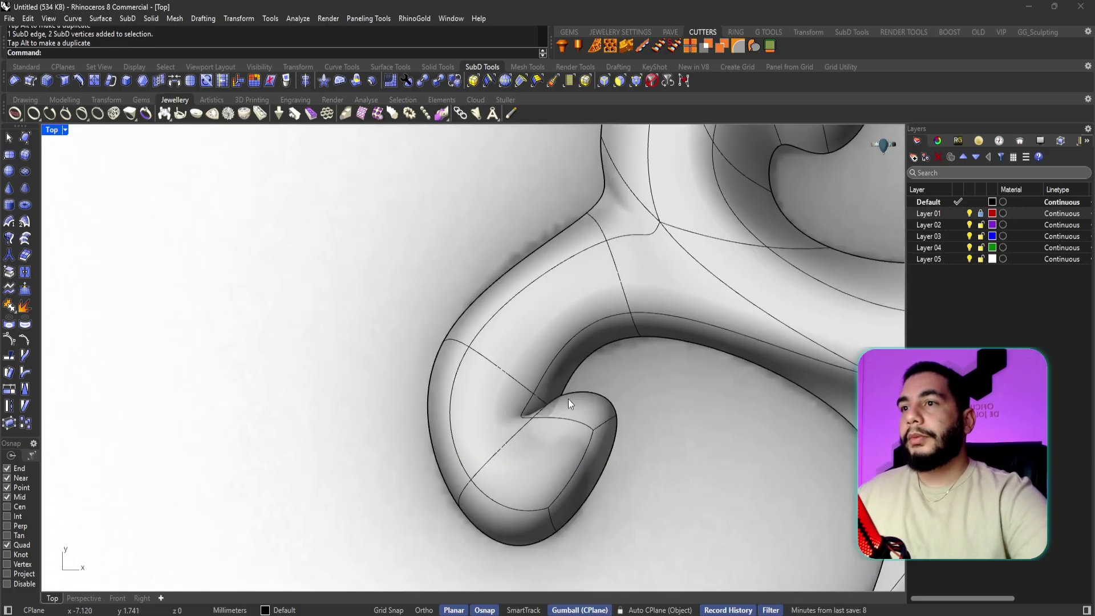
- Move the outer edge at the lower scroll's curled tip inward and down to follow the reference shape
{"action": "scroll", "coordinate": [570, 394], "scroll_direction": "up", "scroll_amount": 3}
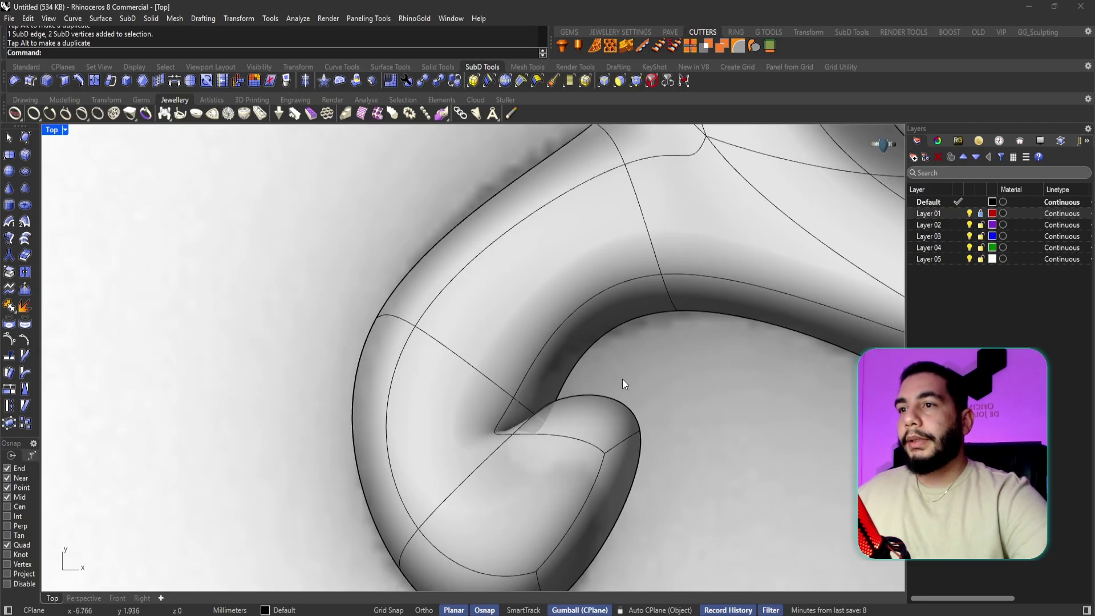
{"action": "left_click", "coordinate": [623, 443]}
{"action": "left_click_drag", "start_coordinate": [650, 410], "coordinate": [542, 511]}
{"action": "right_click_drag", "start_coordinate": [599, 496], "coordinate": [604, 388]}
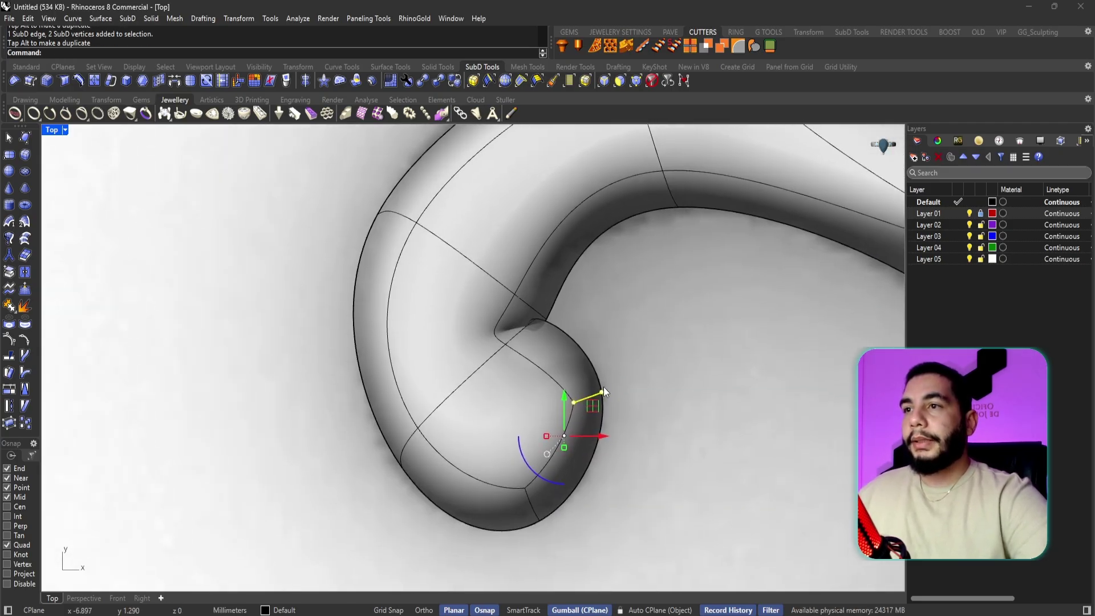
{"action": "key", "text": "Escape"}
- Reposition the vertices in the lower scroll's inner notch to open up the pinched crease
{"action": "scroll", "coordinate": [536, 359], "scroll_direction": "up", "scroll_amount": 1}
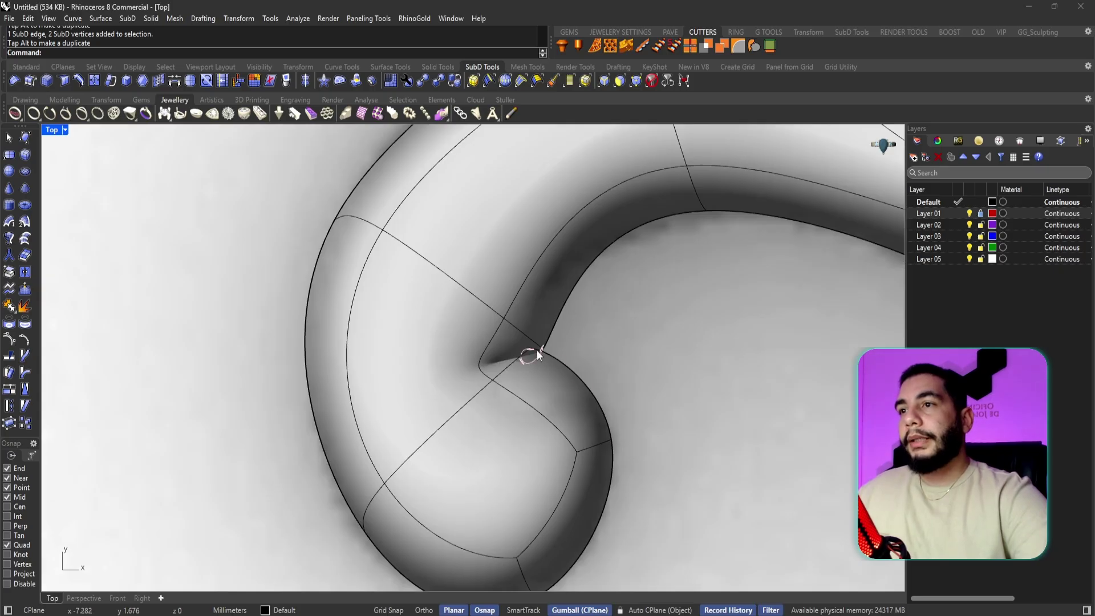
{"action": "left_click", "coordinate": [530, 349]}
{"action": "left_click_drag", "start_coordinate": [554, 326], "coordinate": [542, 379]}
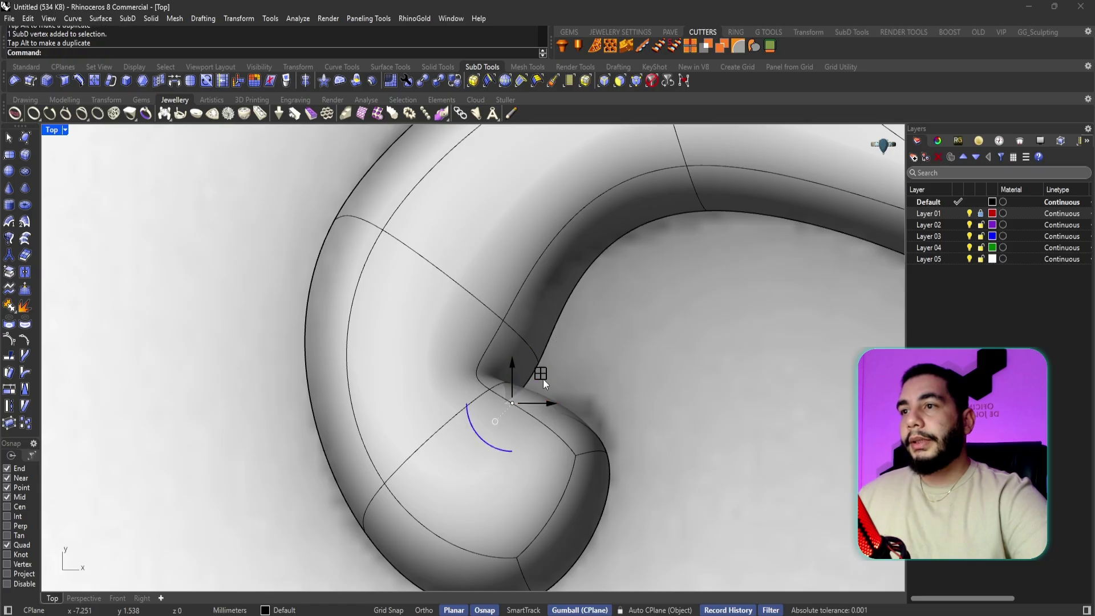
{"action": "left_click", "coordinate": [540, 364]}
{"action": "left_click_drag", "start_coordinate": [560, 338], "coordinate": [505, 261]}
- Shift the top-face edge beside the lower scroll's notch down and away from the side wall
{"action": "left_click", "coordinate": [501, 312]}
{"action": "left_click", "coordinate": [508, 405]}
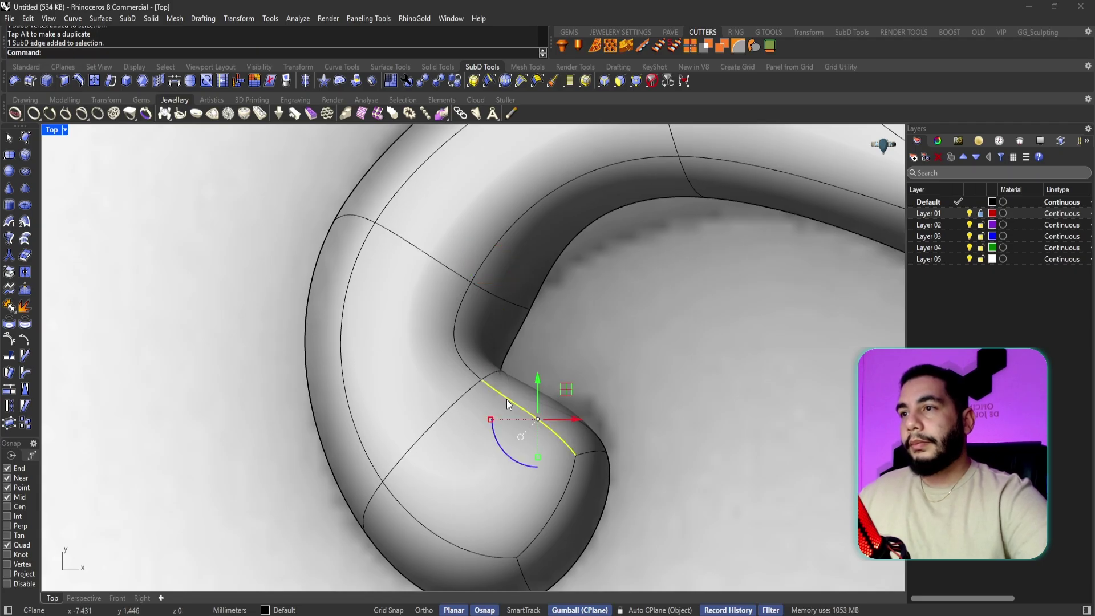
{"action": "left_click_drag", "start_coordinate": [565, 389], "coordinate": [590, 428]}
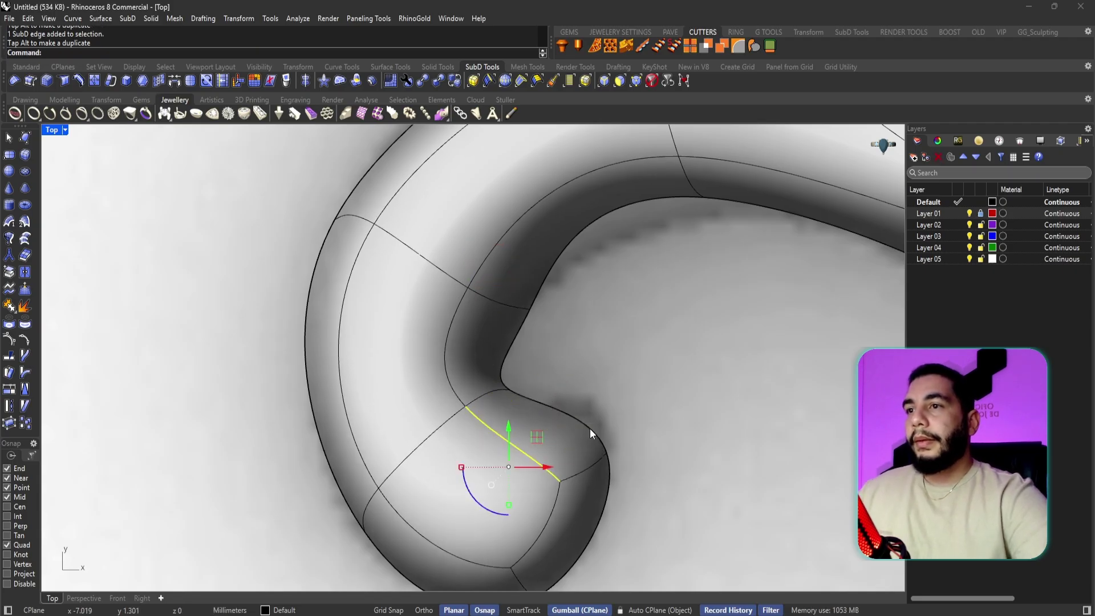
- Switch the SubD to flat display and move the two notch-side top-face vertices of the lower curl inward
{"action": "left_click", "coordinate": [606, 453]}
{"action": "key", "text": "Tab"}
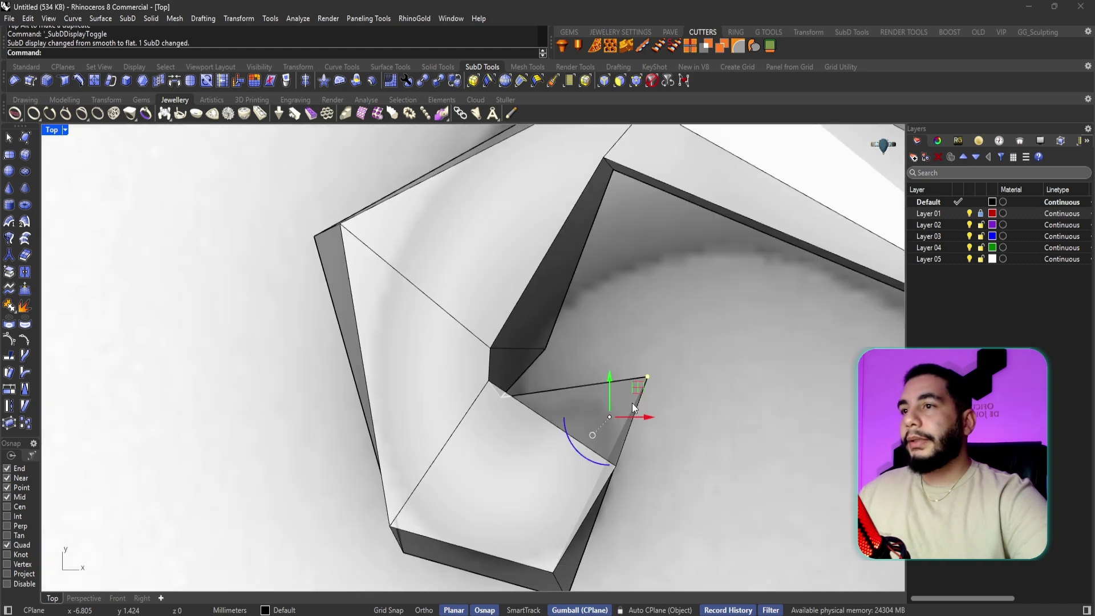
{"action": "right_click_drag", "start_coordinate": [532, 442], "coordinate": [399, 350]}
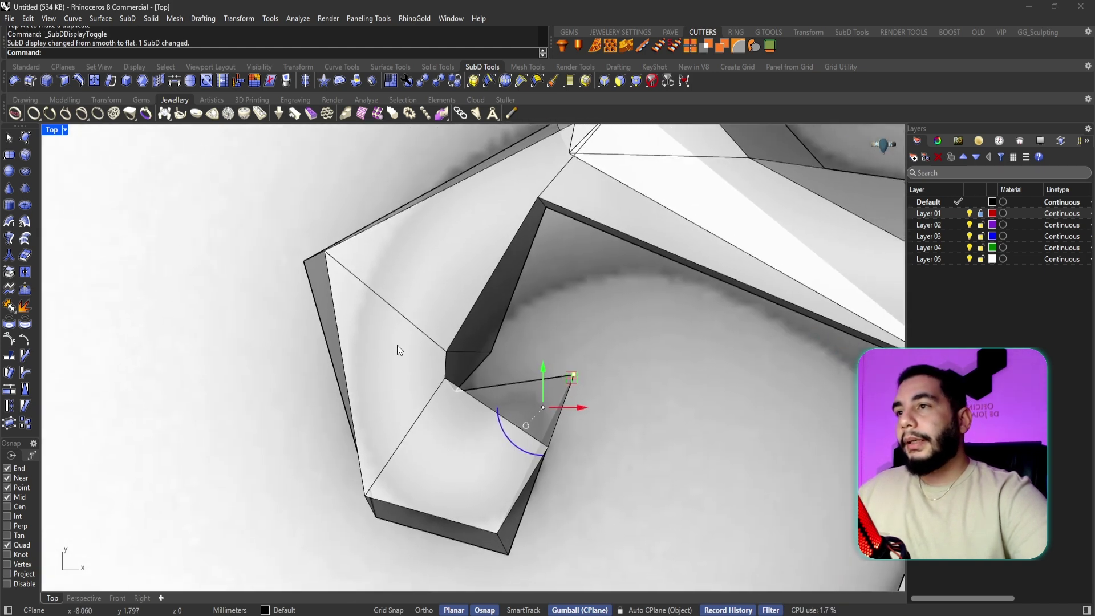
{"action": "scroll", "coordinate": [445, 363], "scroll_direction": "up", "scroll_amount": 2}
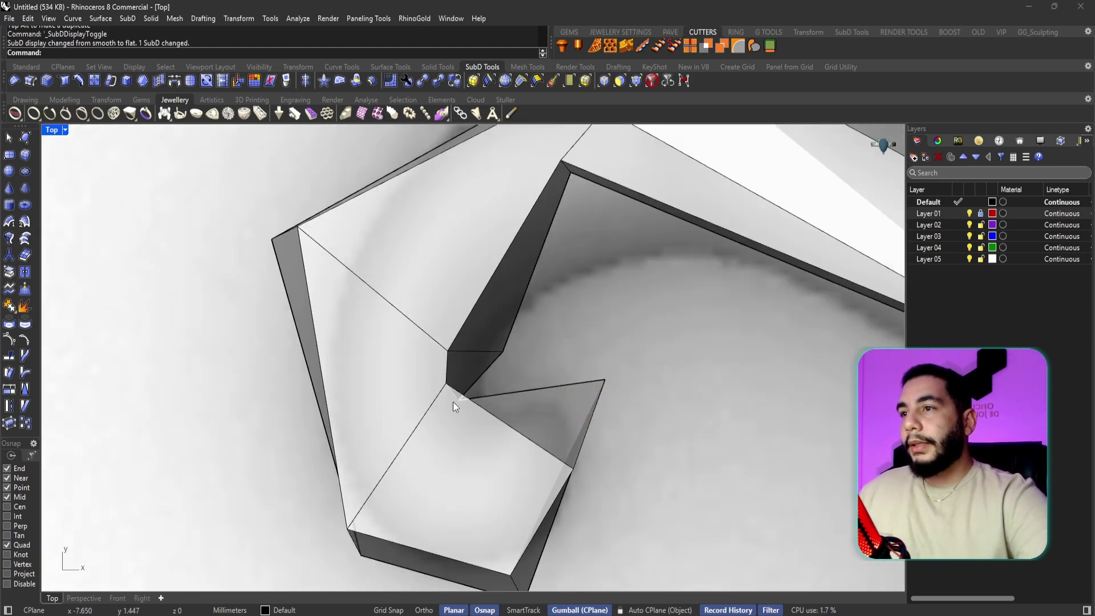
{"action": "left_click", "coordinate": [449, 385], "text": "ctrl+shift"}
{"action": "left_click_drag", "start_coordinate": [476, 353], "coordinate": [471, 378]}
{"action": "left_click", "coordinate": [573, 469], "text": "ctrl+shift"}
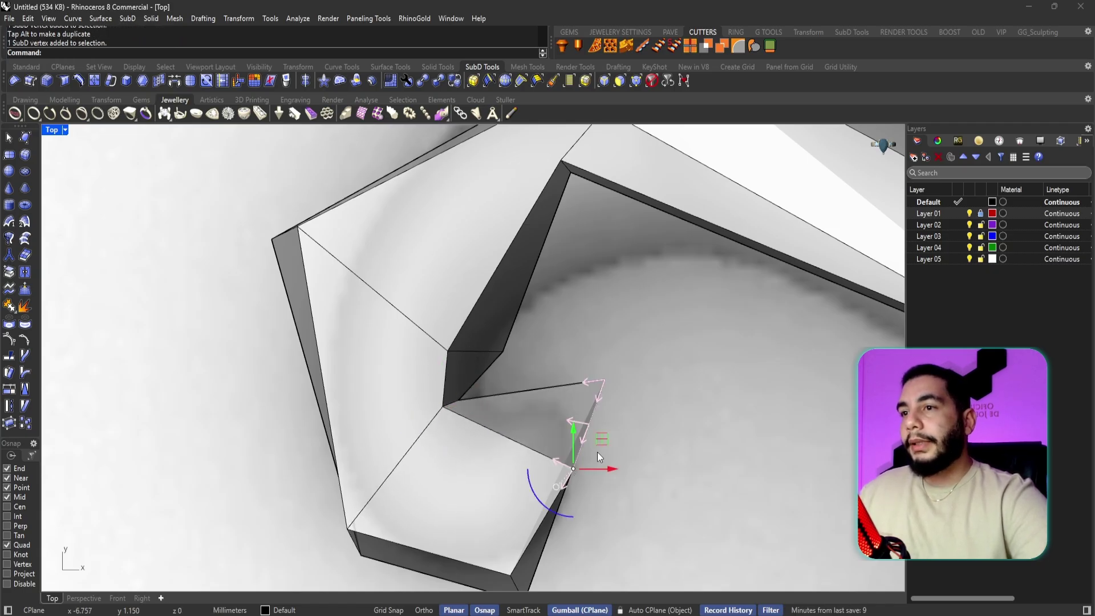
{"action": "left_click_drag", "start_coordinate": [597, 445], "coordinate": [573, 435]}
{"action": "key", "text": "Escape"}
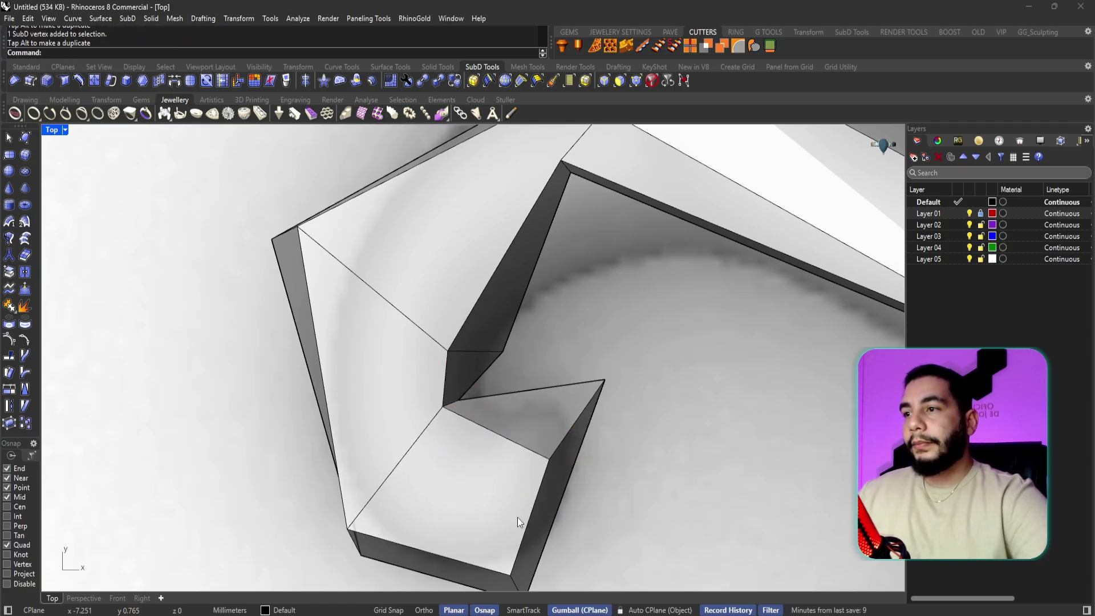
- Move the two top-face vertices along the lower scroll's outer side inward for an even border, then return to smooth display
{"action": "left_click", "coordinate": [349, 528], "text": "ctrl+shift"}
{"action": "left_click_drag", "start_coordinate": [365, 505], "coordinate": [389, 504]}
{"action": "key", "text": "Escape"}
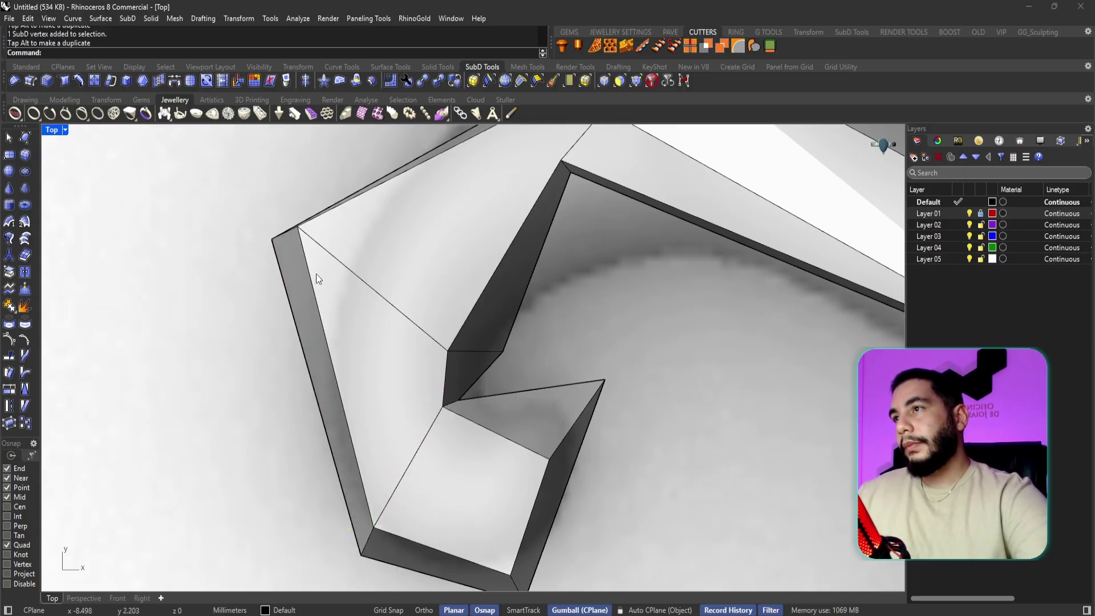
{"action": "left_click", "coordinate": [297, 227], "text": "ctrl+shift"}
{"action": "left_click_drag", "start_coordinate": [324, 199], "coordinate": [332, 225]}
{"action": "scroll", "coordinate": [371, 340], "scroll_direction": "down", "scroll_amount": 1}
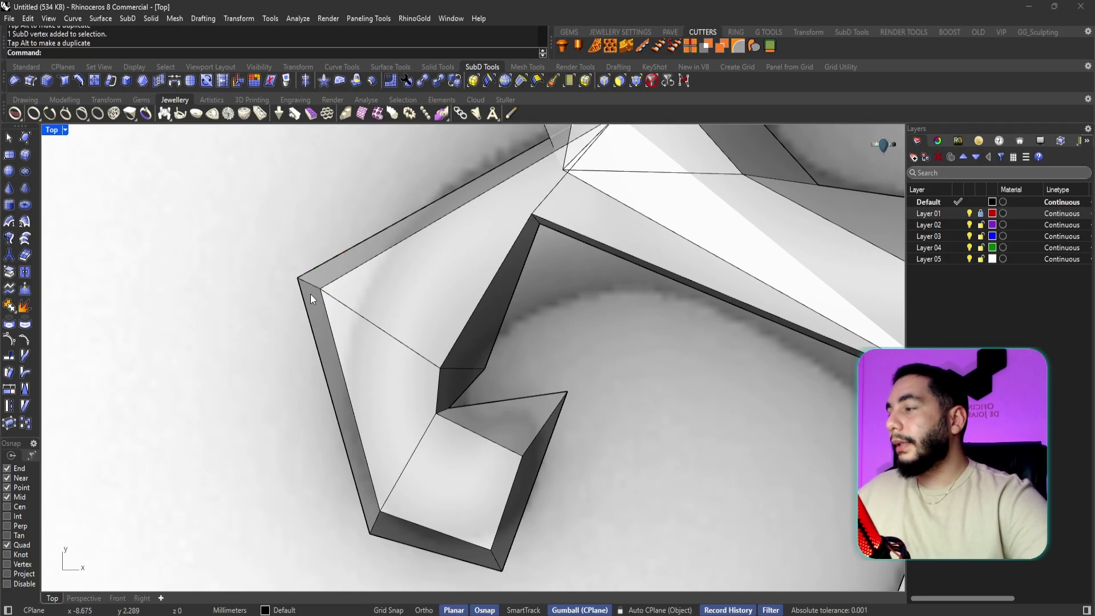
{"action": "key", "text": "Tab"}
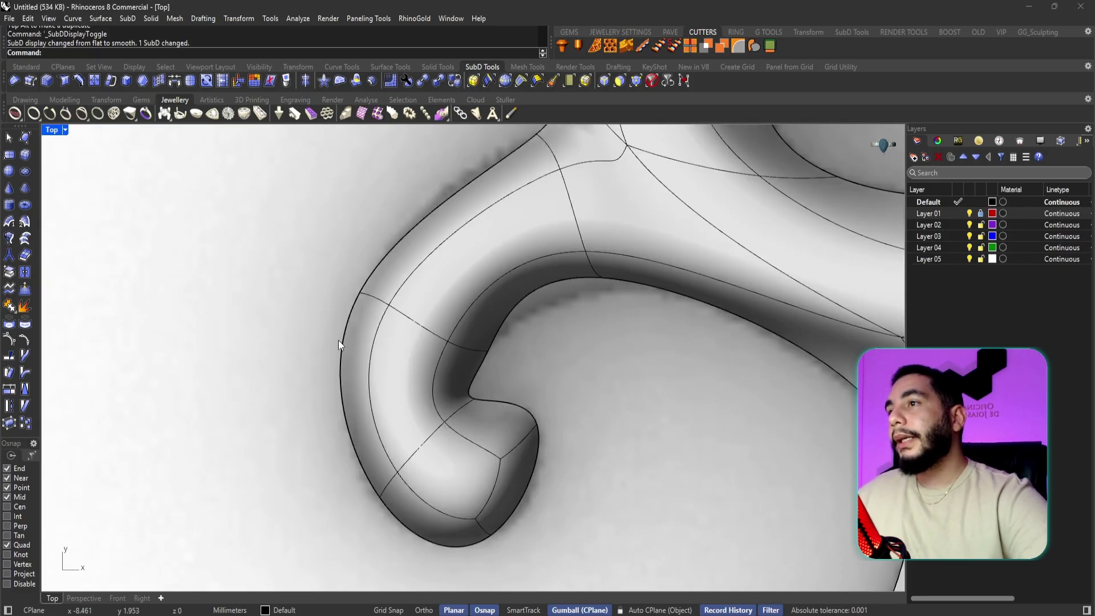
{"action": "right_click_drag", "start_coordinate": [407, 224], "coordinate": [377, 350]}
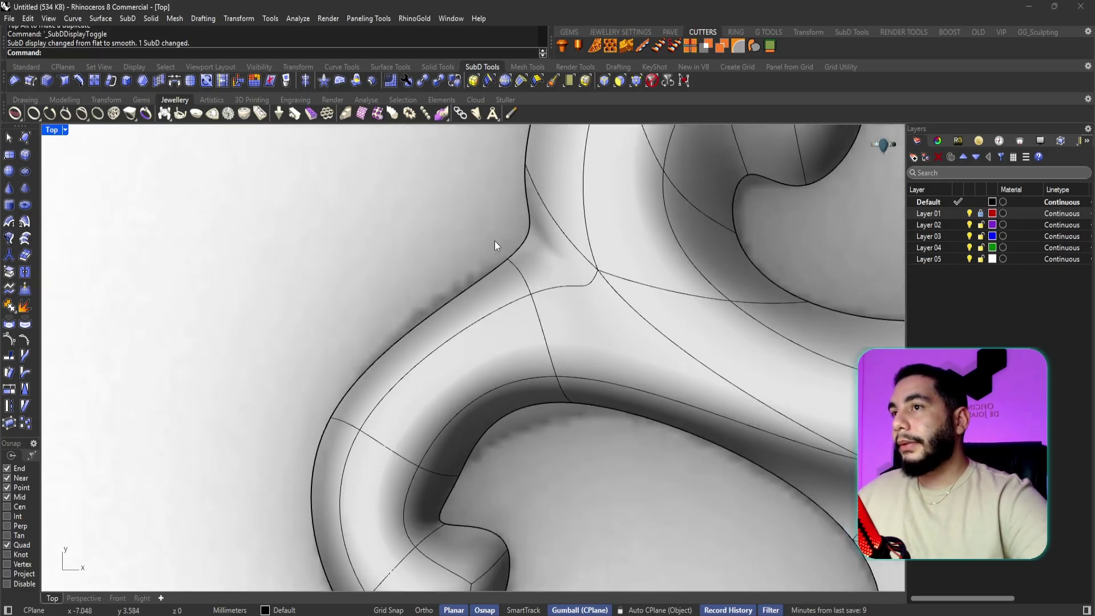
- Switch the SubD to flat display and move the overlapping top-face vertex at the scroll junction onto the lower branch
{"action": "key", "text": "Tab"}
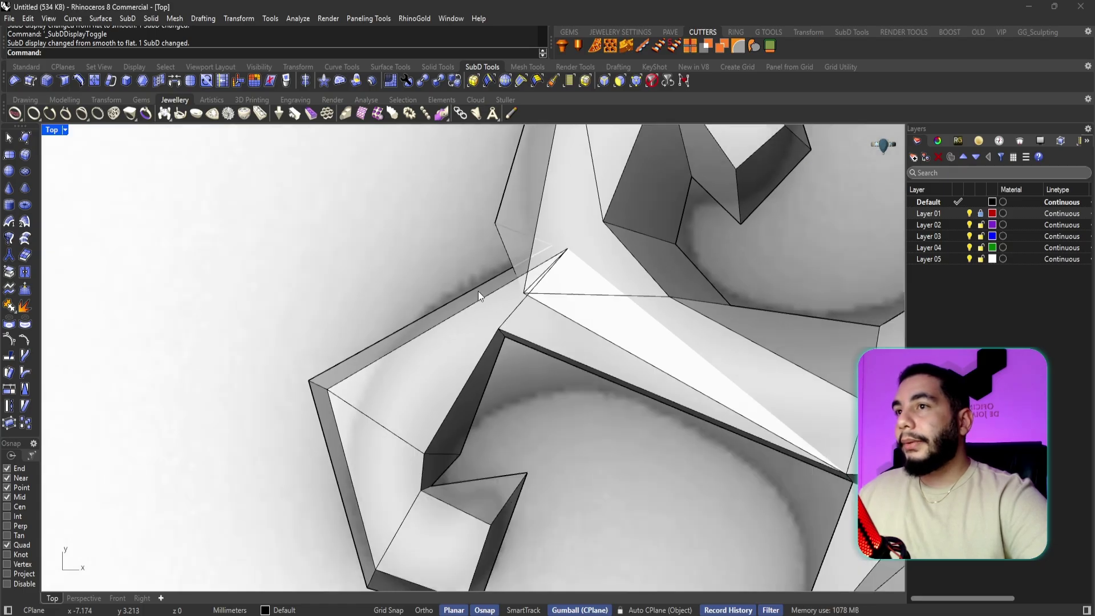
{"action": "key", "text": "Tab"}
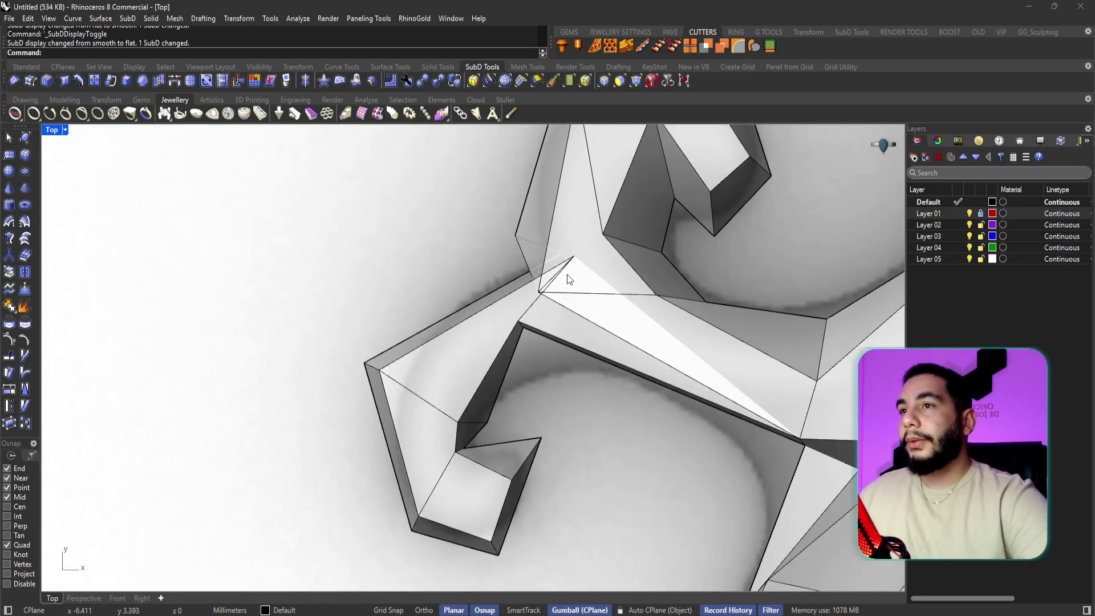
{"action": "key", "text": "Tab"}
{"action": "left_click", "coordinate": [577, 249]}
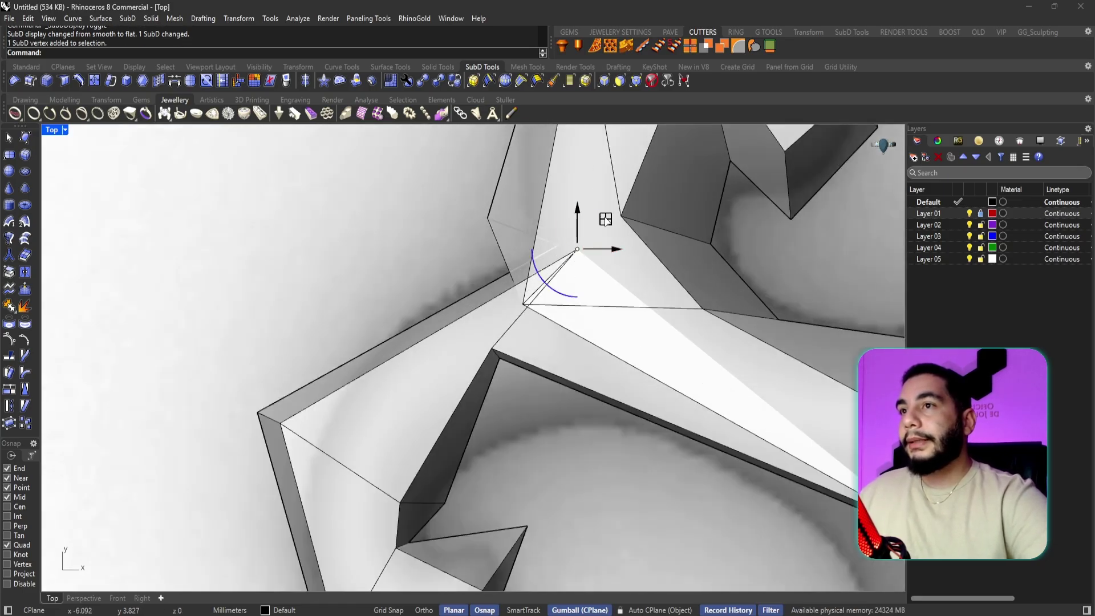
{"action": "left_click_drag", "start_coordinate": [577, 249], "coordinate": [579, 216]}
{"action": "left_click", "coordinate": [560, 247]}
- Reposition the upper branch's outer and top-face vertices at the scroll junction to untangle the crossing faces
{"action": "left_click", "coordinate": [488, 217]}
{"action": "right_click_drag", "start_coordinate": [498, 208], "coordinate": [492, 256]}
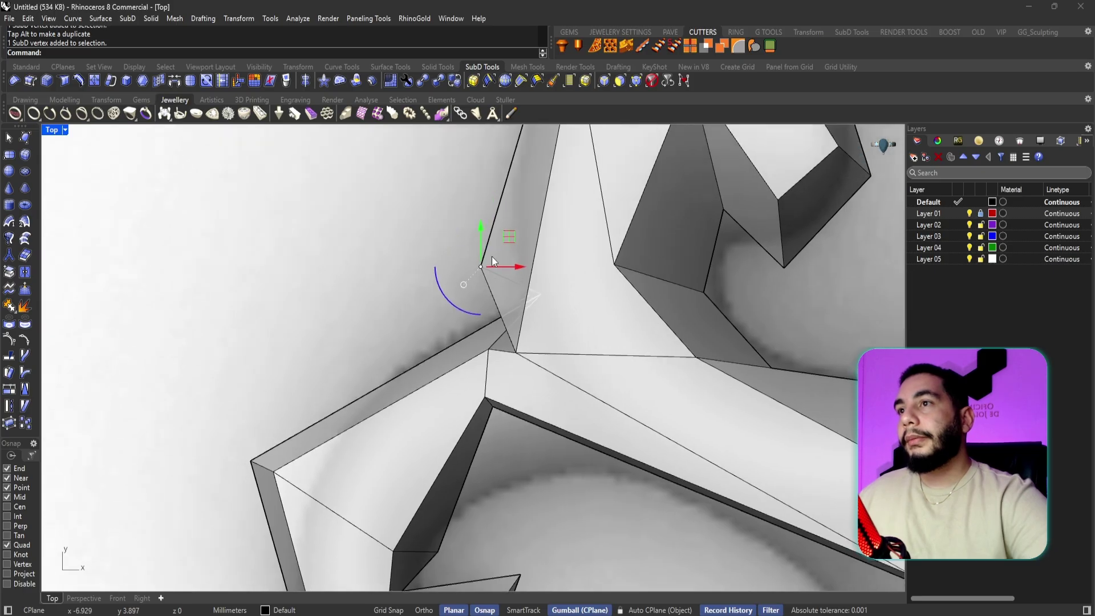
{"action": "left_click_drag", "start_coordinate": [508, 237], "coordinate": [551, 230]}
{"action": "left_click", "coordinate": [541, 296]}
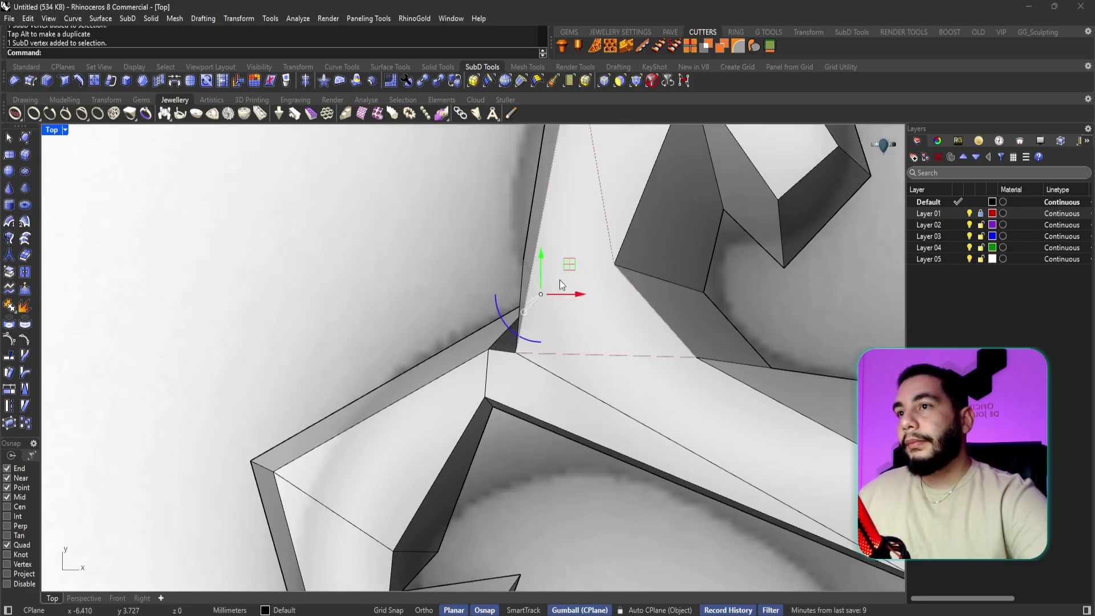
{"action": "left_click_drag", "start_coordinate": [541, 294], "coordinate": [579, 278]}
{"action": "left_click", "coordinate": [517, 352]}
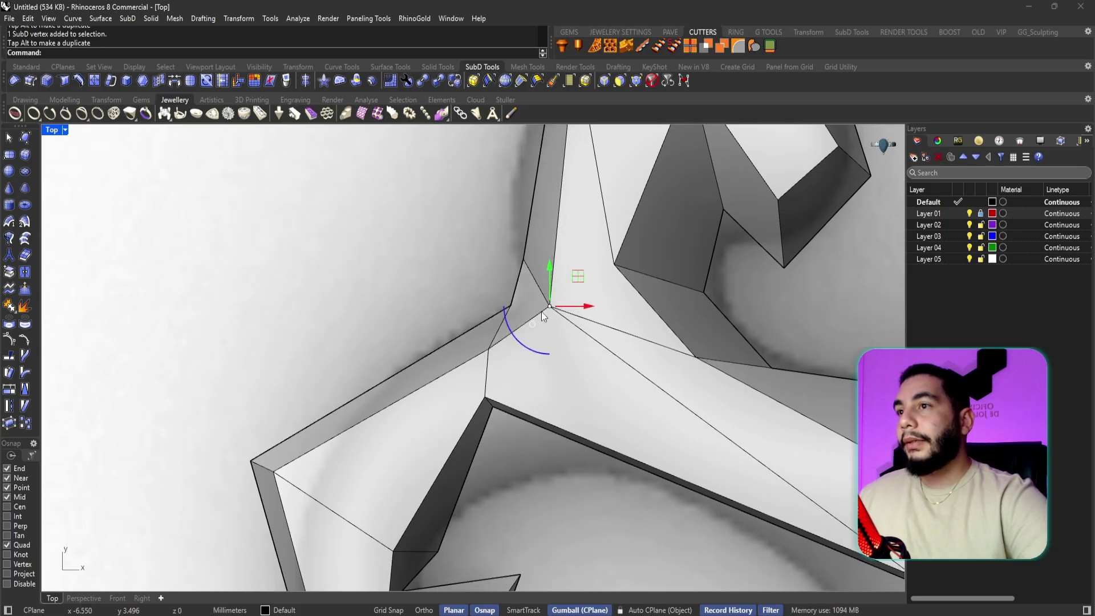
{"action": "key", "text": "Escape"}
- Move the lower branch's cross edge up toward the junction and adjust the inner side vertex beneath it
{"action": "left_click", "coordinate": [486, 368]}
{"action": "left_click_drag", "start_coordinate": [514, 349], "coordinate": [546, 329]}
{"action": "key", "text": "Escape"}
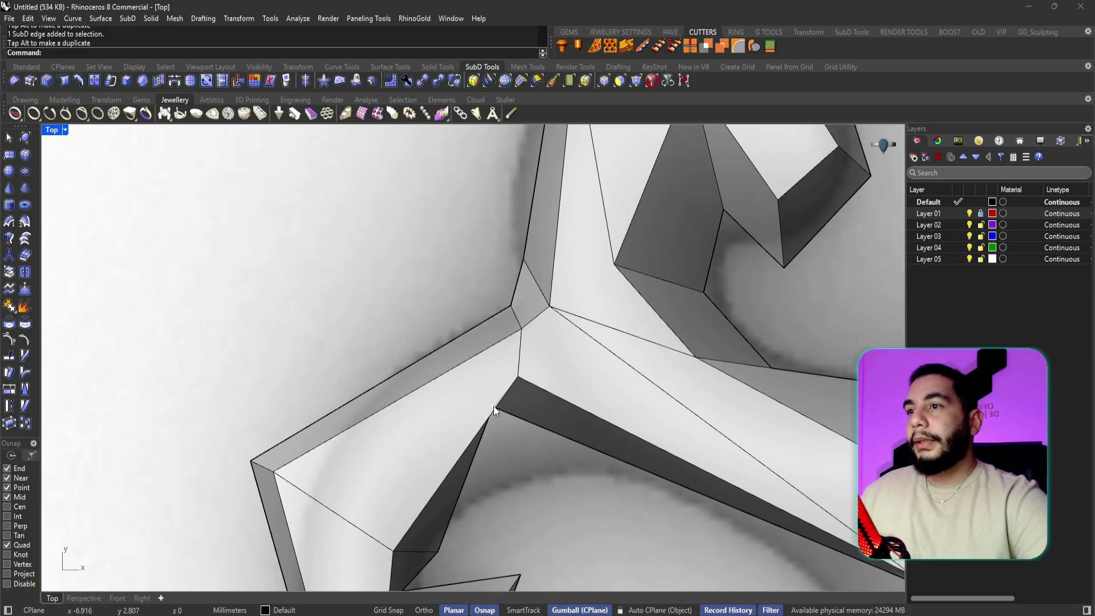
{"action": "left_click", "coordinate": [494, 406]}
{"action": "left_click_drag", "start_coordinate": [517, 383], "coordinate": [536, 386]}
{"action": "scroll", "coordinate": [543, 386], "scroll_direction": "down", "scroll_amount": 3}
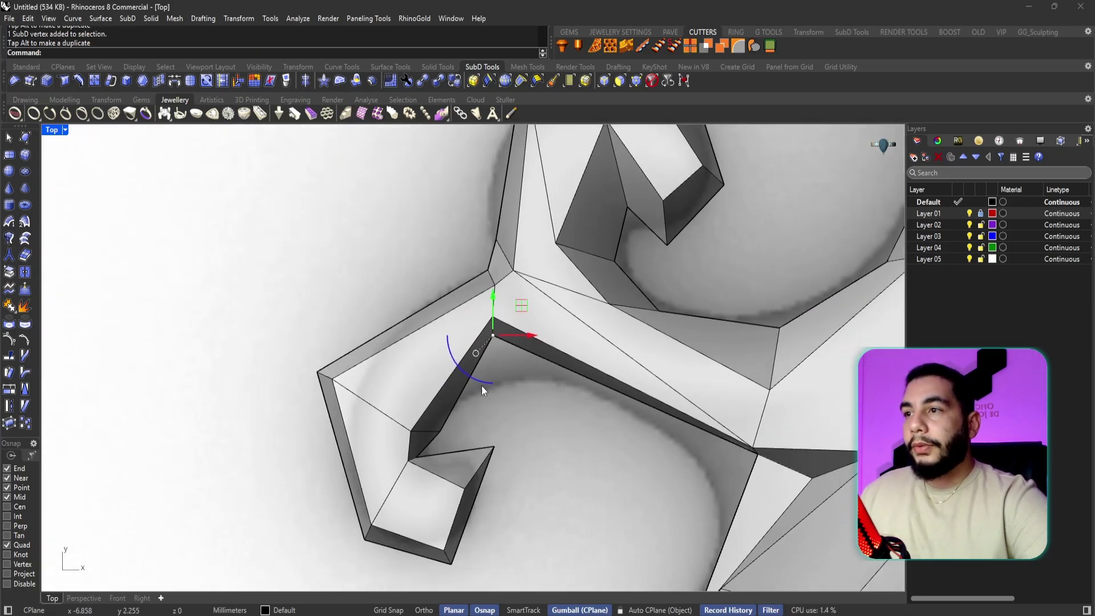
- Return the SubD to smooth display and nudge the inner contour vertex above the lower scroll's notch toward the arm
{"action": "key", "text": "Tab"}
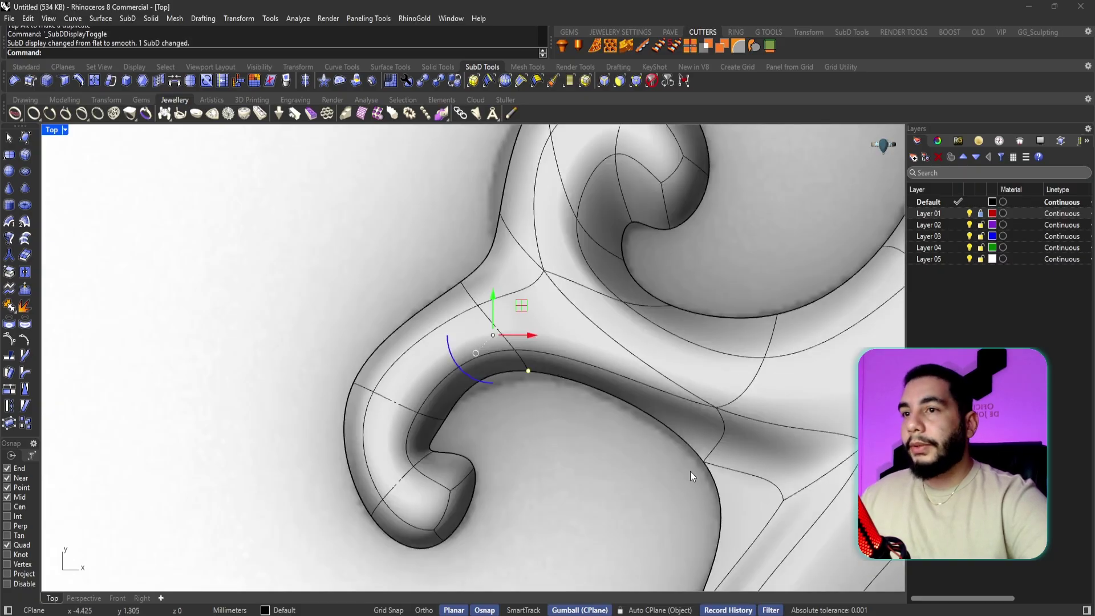
{"action": "scroll", "coordinate": [425, 408], "scroll_direction": "up", "scroll_amount": 2}
{"action": "key", "text": "Escape"}
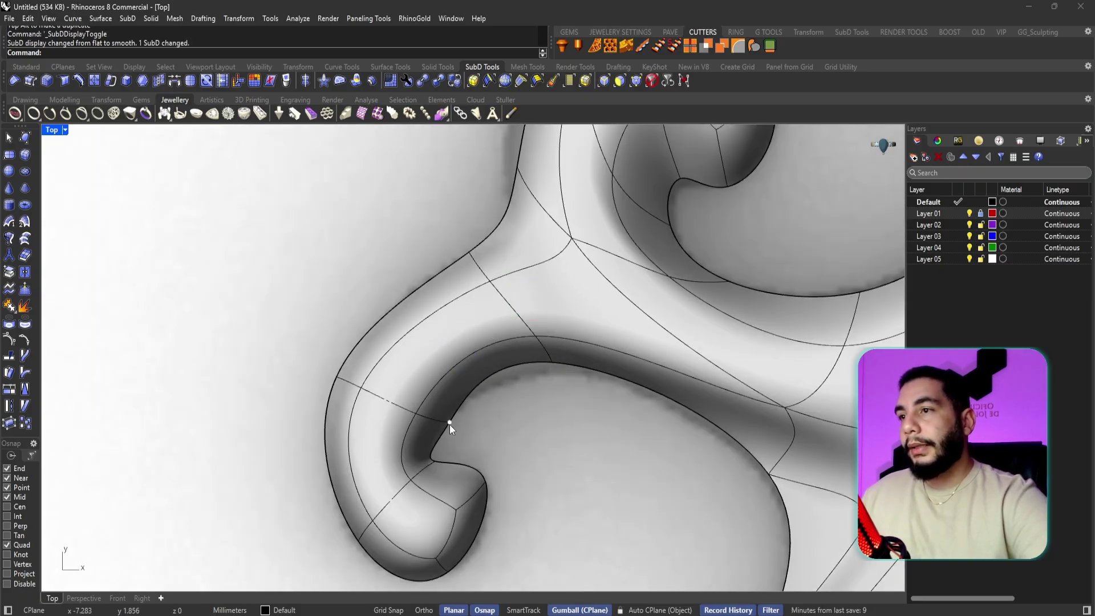
{"action": "left_click", "coordinate": [450, 424]}
{"action": "left_click_drag", "start_coordinate": [477, 394], "coordinate": [465, 390]}
{"action": "key", "text": "Escape"}
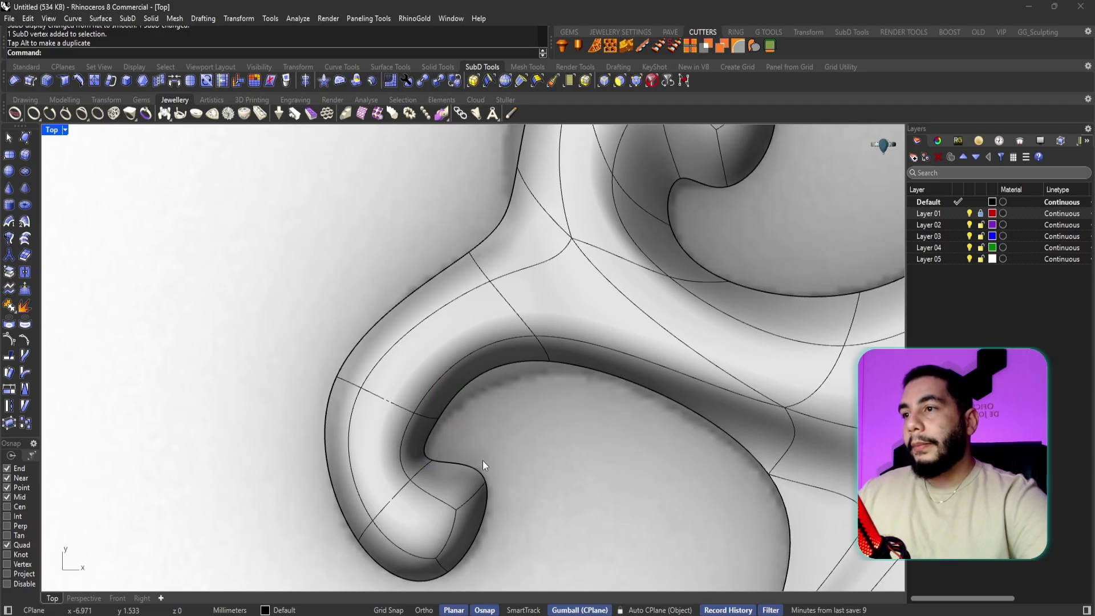
- Lower the two inner contour vertices along the lower arm slightly to match the reference outline
{"action": "left_click", "coordinate": [549, 362]}
{"action": "left_click_drag", "start_coordinate": [574, 332], "coordinate": [594, 344]}
{"action": "key", "text": "Escape"}
{"action": "left_click", "coordinate": [776, 478]}
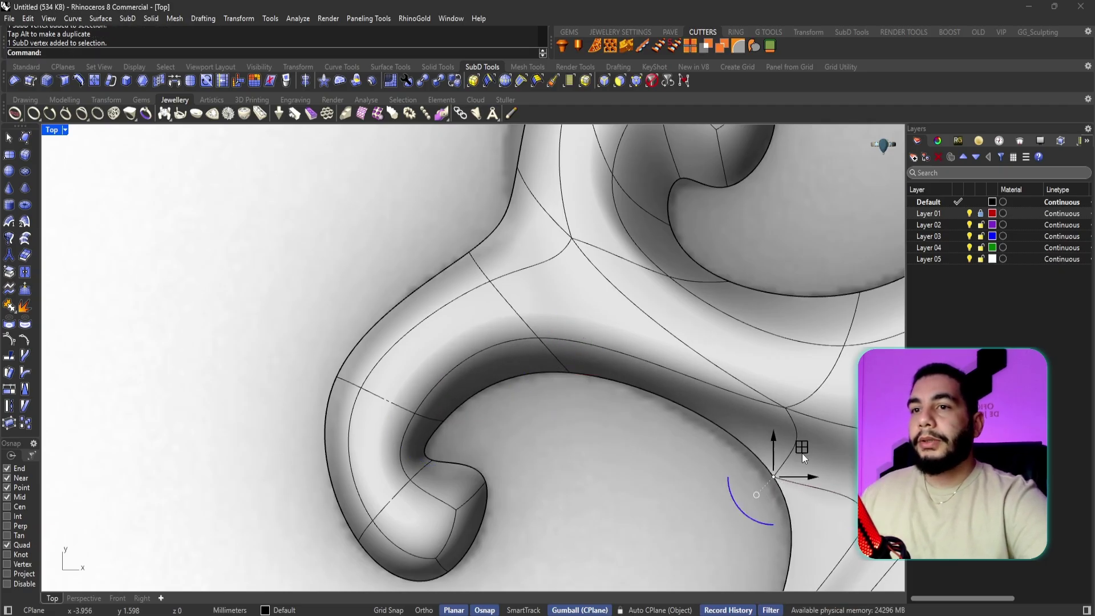
{"action": "left_click_drag", "start_coordinate": [802, 453], "coordinate": [803, 463]}
{"action": "key", "text": "Escape"}
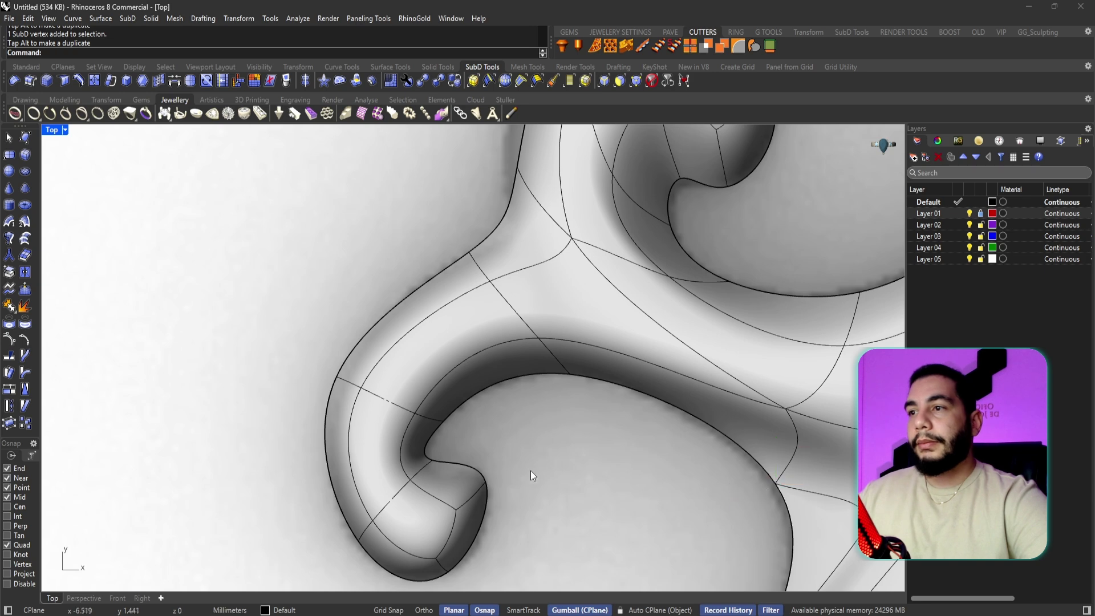
- Nudge the outer contour vertex of the lower scroll's bend slightly inward
{"action": "left_click", "coordinate": [431, 457]}
{"action": "key", "text": "Escape"}
{"action": "scroll", "coordinate": [498, 477], "scroll_direction": "down", "scroll_amount": 3}
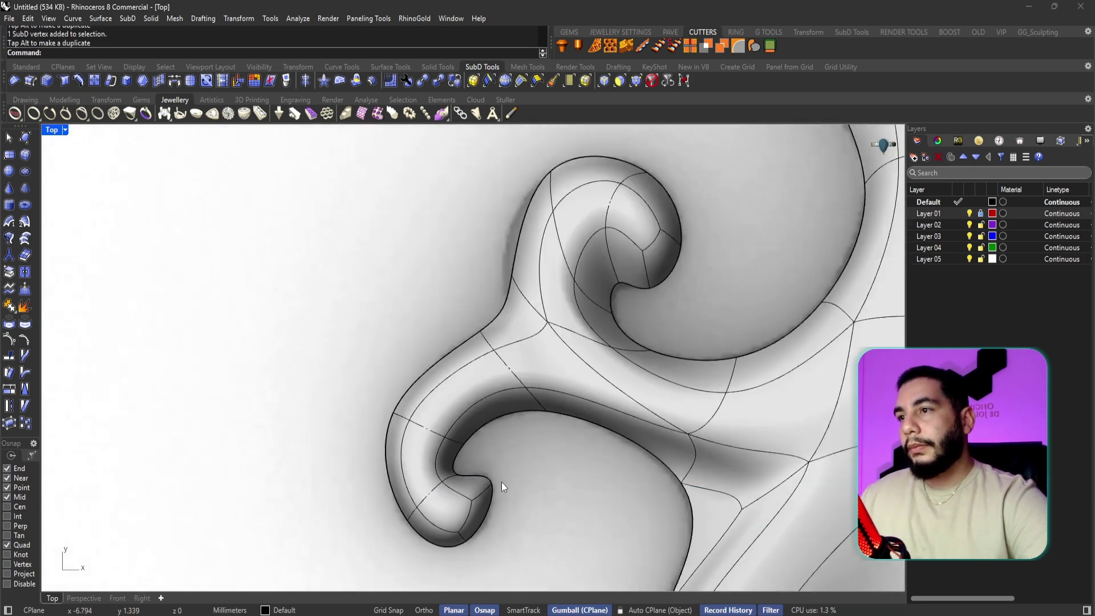
{"action": "left_click", "coordinate": [399, 420]}
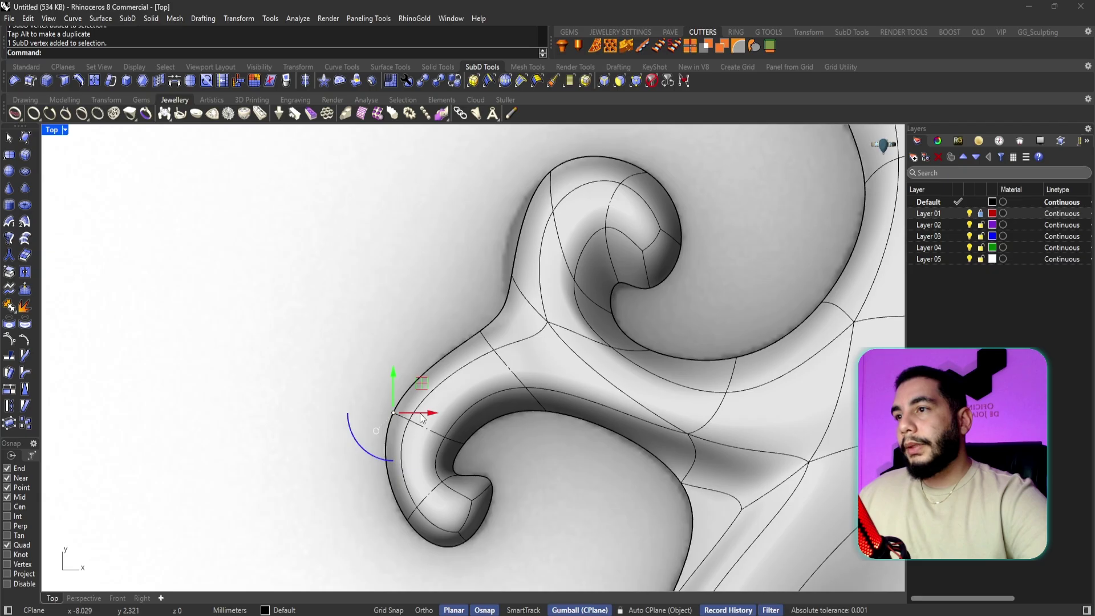
{"action": "left_click_drag", "start_coordinate": [421, 413], "coordinate": [424, 416]}
- Move the upper scroll's outer shoulder and neck vertices to fit the reference outline
{"action": "right_click_drag", "start_coordinate": [501, 315], "coordinate": [500, 363]}
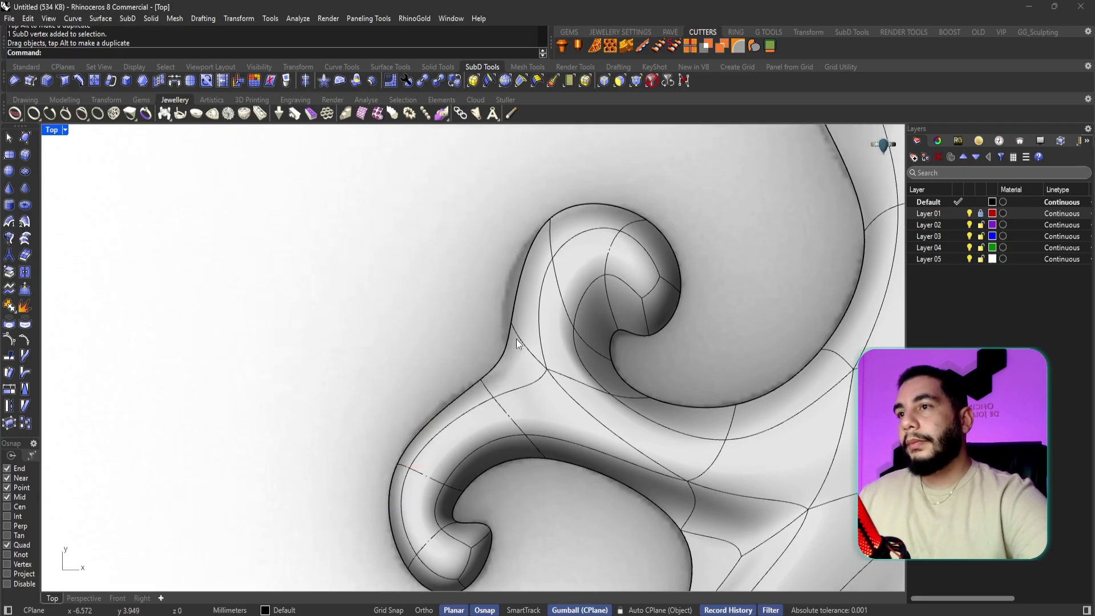
{"action": "scroll", "coordinate": [516, 339], "scroll_direction": "up", "scroll_amount": 4}
{"action": "left_click", "coordinate": [563, 226]}
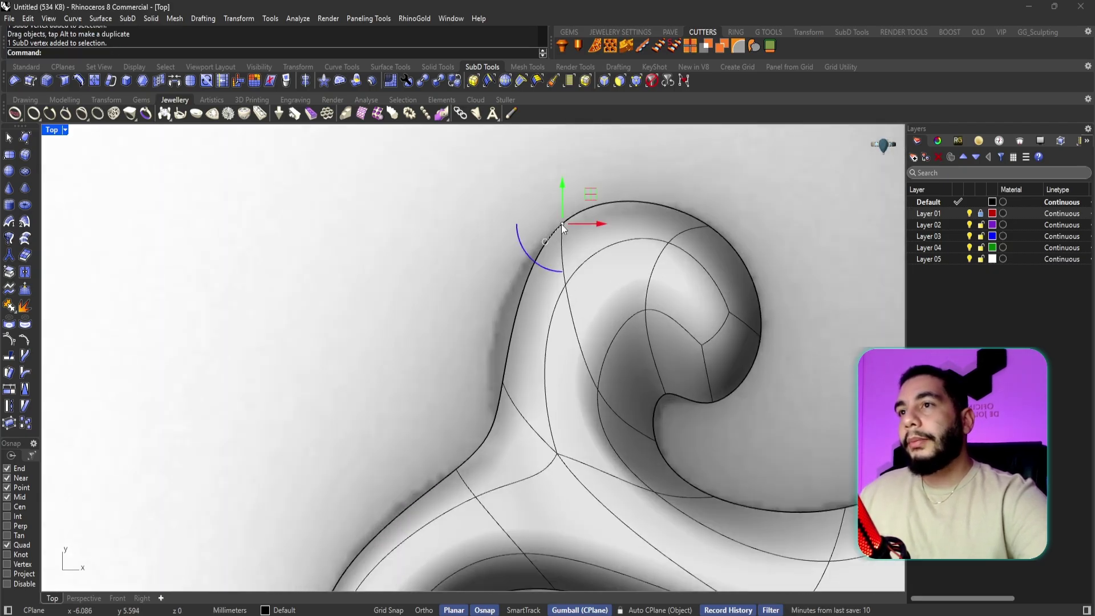
{"action": "mouse_move", "coordinate": [561, 224]}
{"action": "left_mouse_down"}
{"action": "mouse_move", "coordinate": [587, 202]}
{"action": "mouse_move", "coordinate": [572, 222]}
{"action": "left_mouse_up"}
{"action": "key", "text": "Escape"}
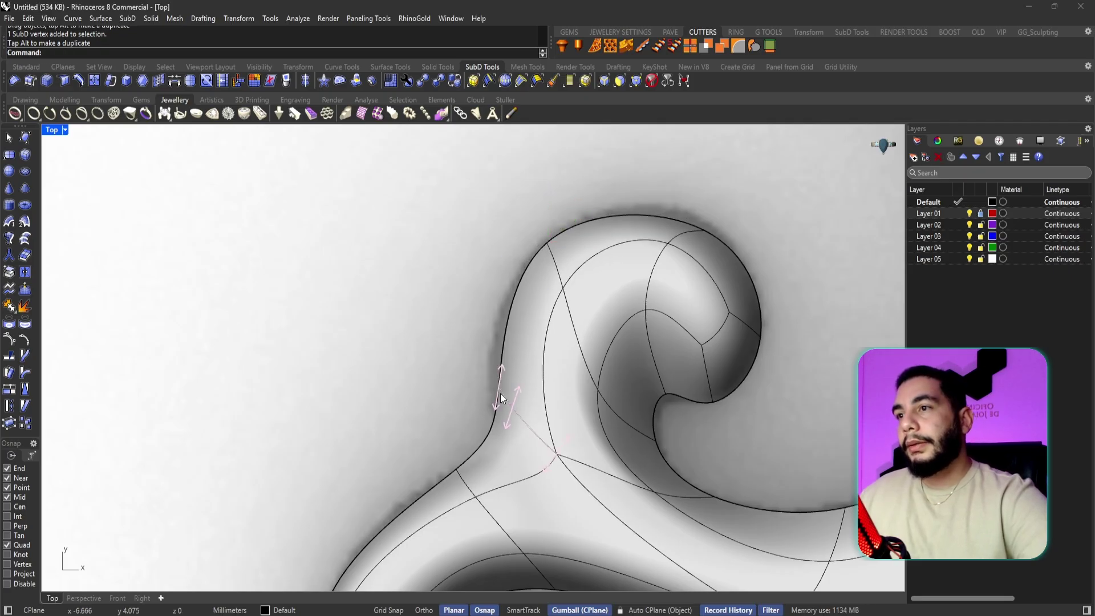
{"action": "left_click", "coordinate": [497, 389]}
{"action": "left_click_drag", "start_coordinate": [522, 361], "coordinate": [517, 374]}
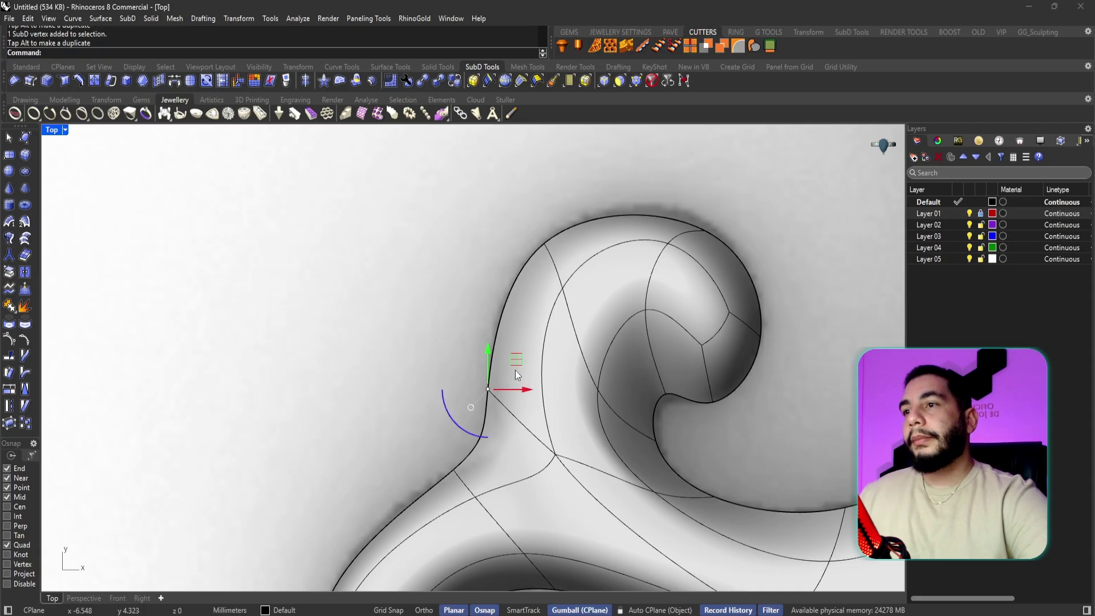
- Move the contour vertex atop the upper scroll's curl outward to match the reference outline
{"action": "left_click", "coordinate": [702, 231]}
{"action": "key", "text": "Escape"}
{"action": "left_click", "coordinate": [707, 229]}
{"action": "left_click_drag", "start_coordinate": [720, 215], "coordinate": [733, 189]}
{"action": "key", "text": "Escape"}
{"action": "right_click_drag", "start_coordinate": [620, 375], "coordinate": [588, 351]}
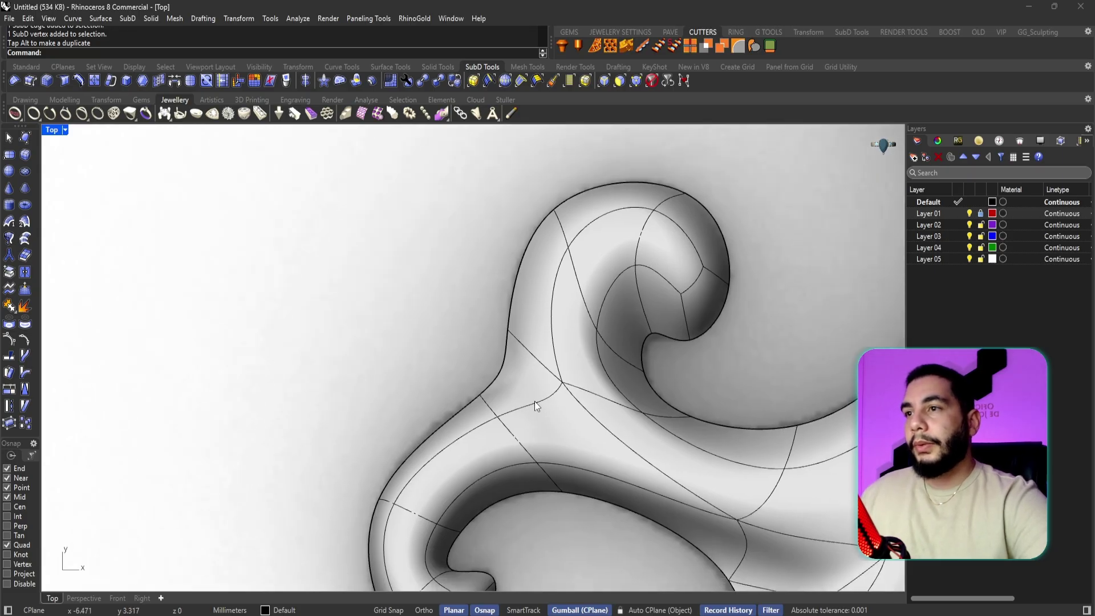
- Nudge the inner ridge vertex at the fork between the two scrolls slightly outward, using the flat SubD display
{"action": "right_click_drag", "start_coordinate": [535, 401], "coordinate": [441, 371]}
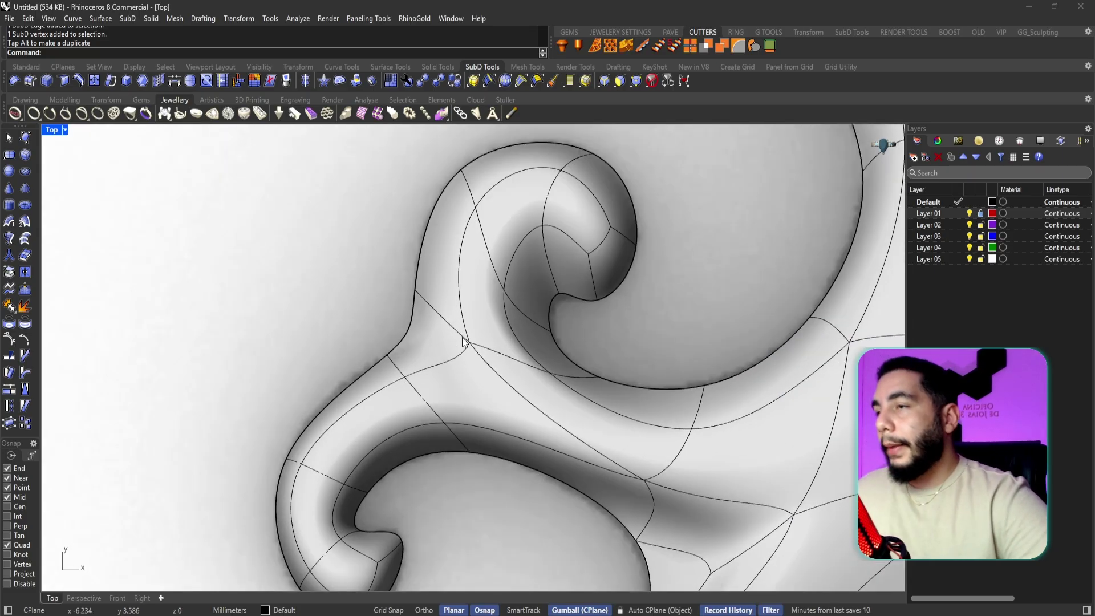
{"action": "key", "text": "Tab"}
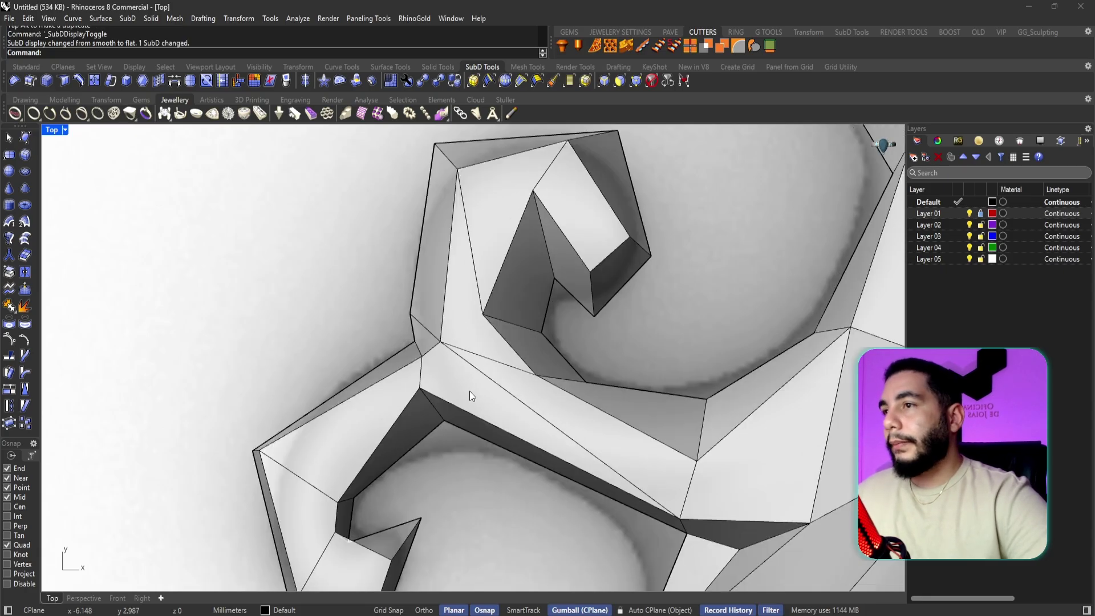
{"action": "left_click", "coordinate": [422, 358], "text": "ctrl+shift"}
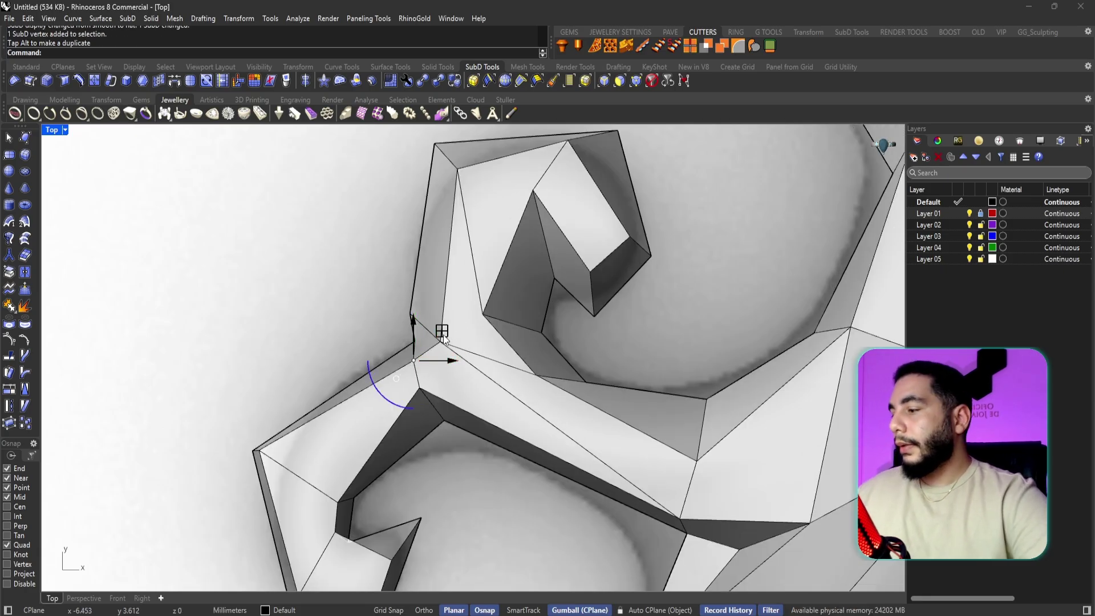
{"action": "key", "text": "Tab"}
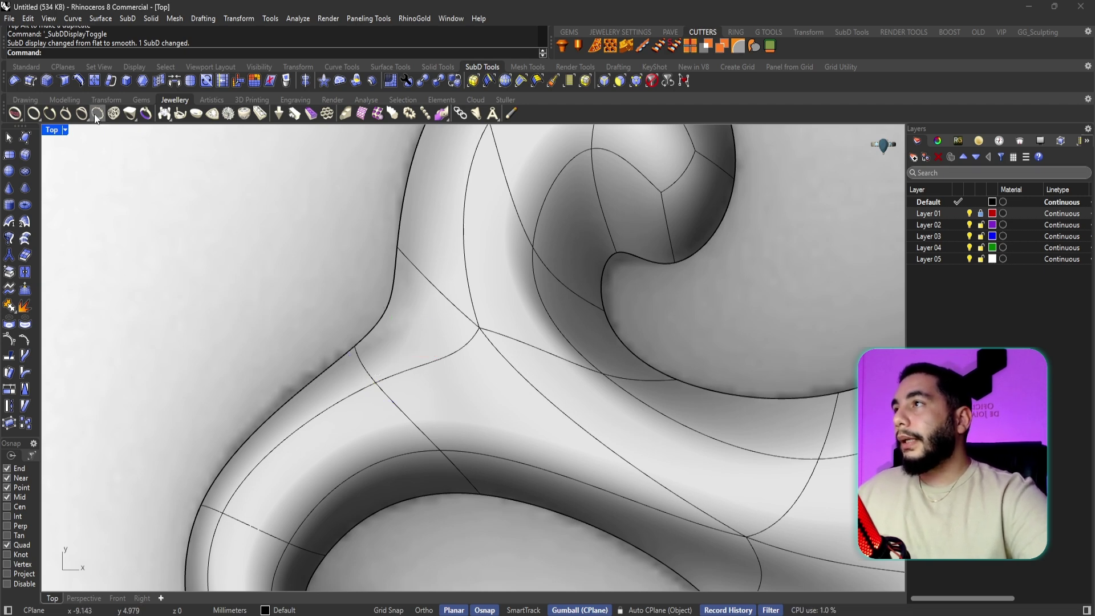
- Insert an edge at the fork from the outer contour edge just above the notch to the adjacent ridge edge
{"action": "left_click", "coordinate": [92, 84]}
{"action": "left_click", "coordinate": [416, 351]}
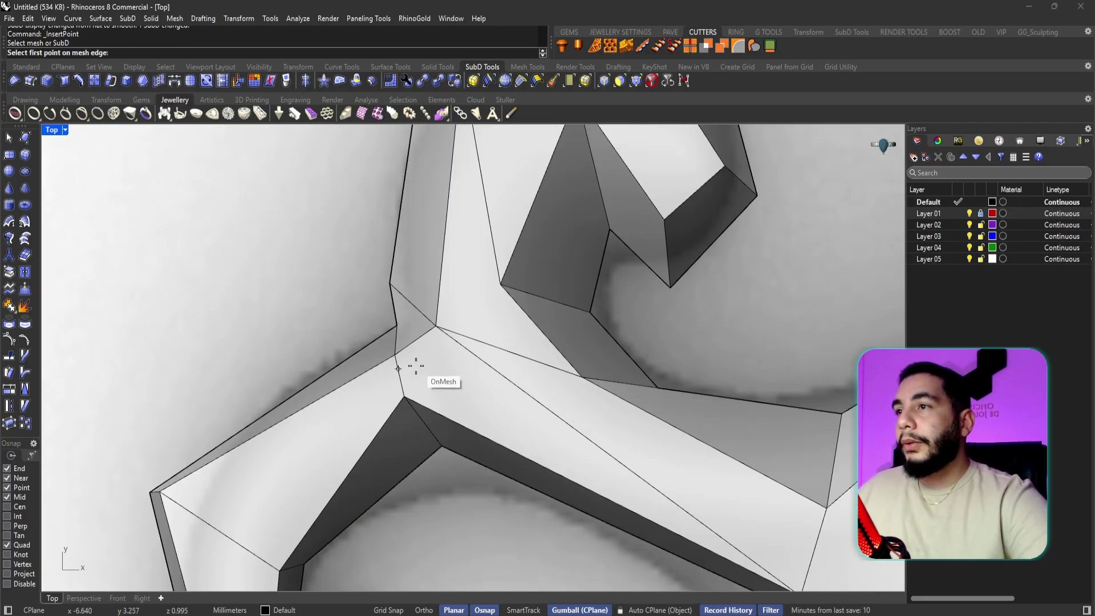
{"action": "scroll", "coordinate": [587, 376], "scroll_direction": "down", "scroll_amount": 2}
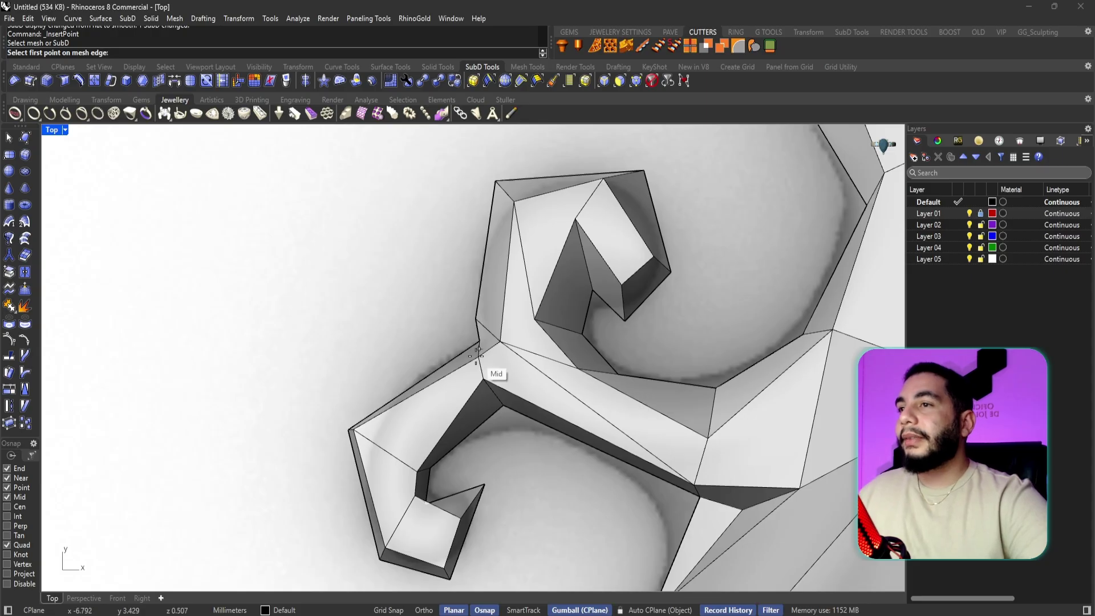
{"action": "scroll", "coordinate": [715, 392], "scroll_direction": "down", "scroll_amount": 2}
{"action": "scroll", "coordinate": [518, 330], "scroll_direction": "down", "scroll_amount": 3}
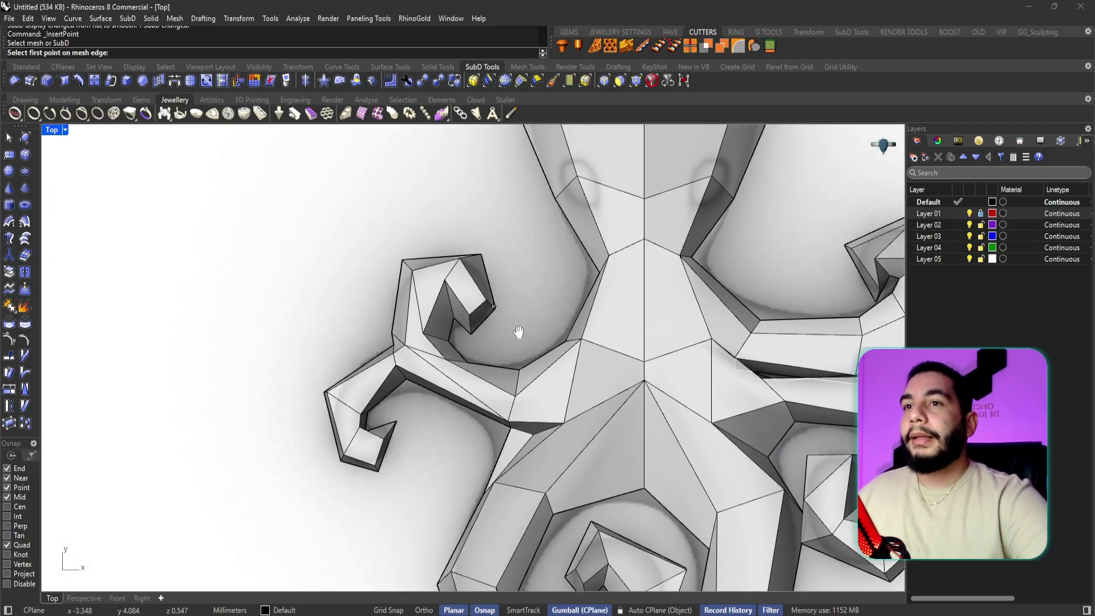
{"action": "scroll", "coordinate": [363, 369], "scroll_direction": "up", "scroll_amount": 4}
{"action": "scroll", "coordinate": [410, 334], "scroll_direction": "up", "scroll_amount": 2}
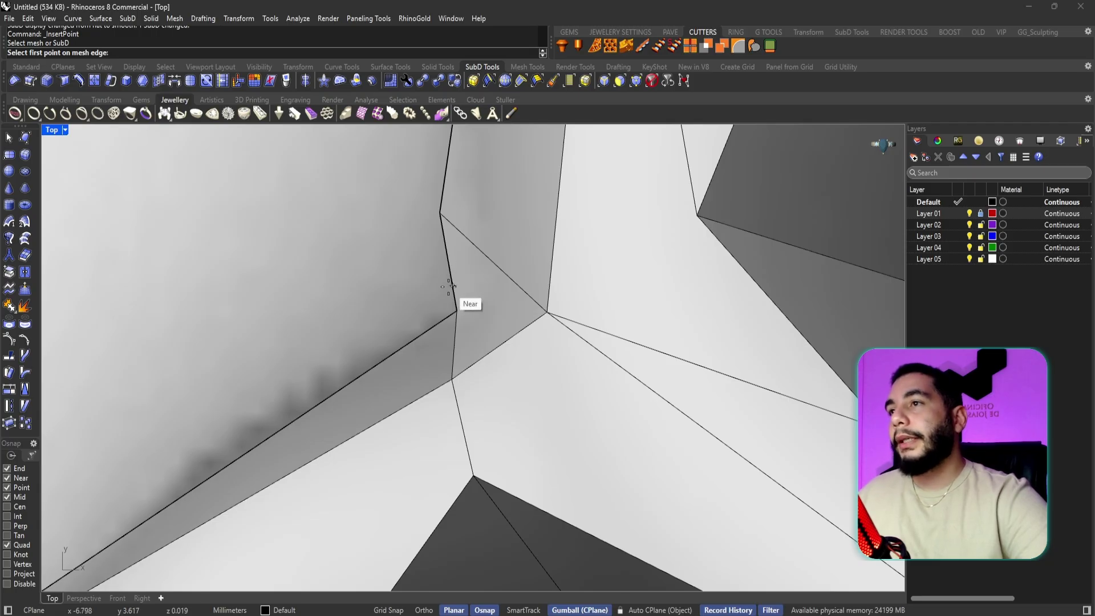
{"action": "left_click", "coordinate": [448, 260]}
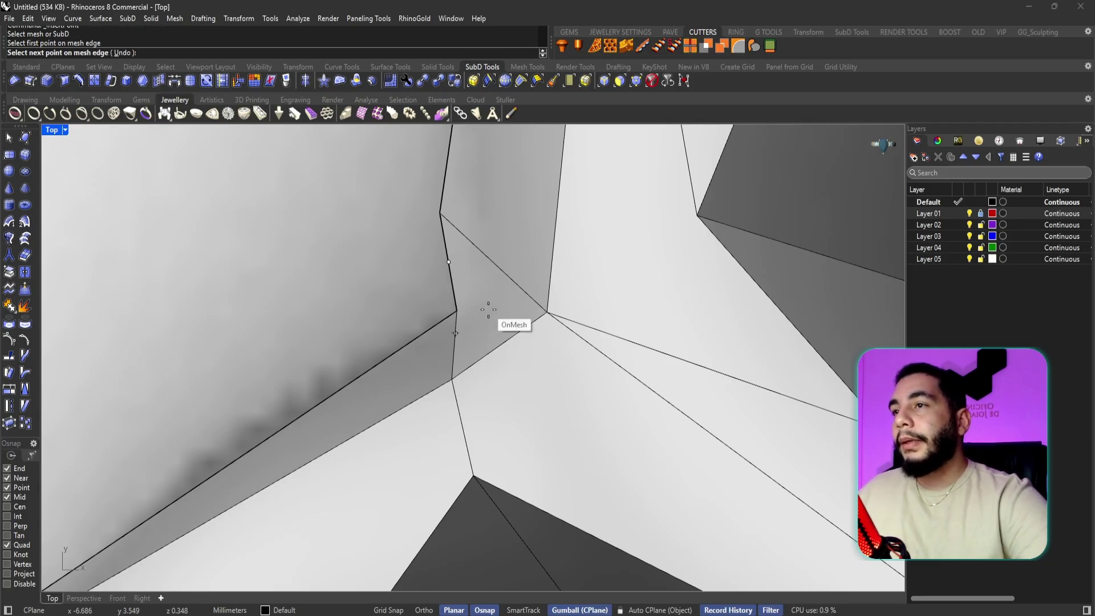
{"action": "left_click", "coordinate": [500, 346]}
{"action": "key", "text": "Return"}
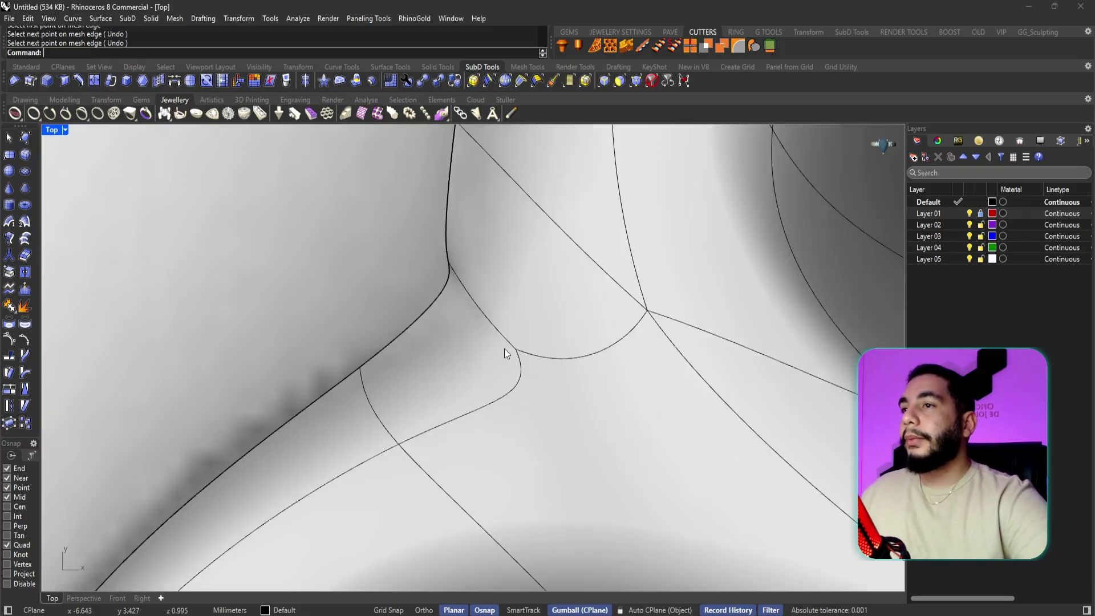
- Move the new outer contour vertex at the fork inward to sharpen the notch between the two scrolls
{"action": "scroll", "coordinate": [504, 348], "scroll_direction": "down", "scroll_amount": 4}
{"action": "scroll", "coordinate": [502, 368], "scroll_direction": "up", "scroll_amount": 3}
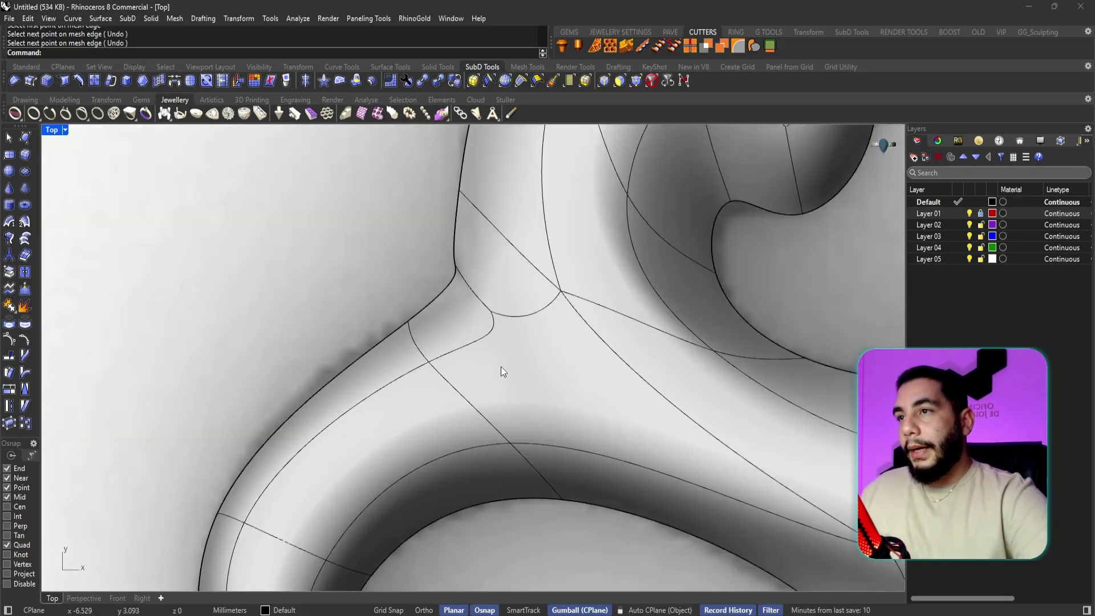
{"action": "left_click", "coordinate": [582, 403], "text": "ctrl+shift"}
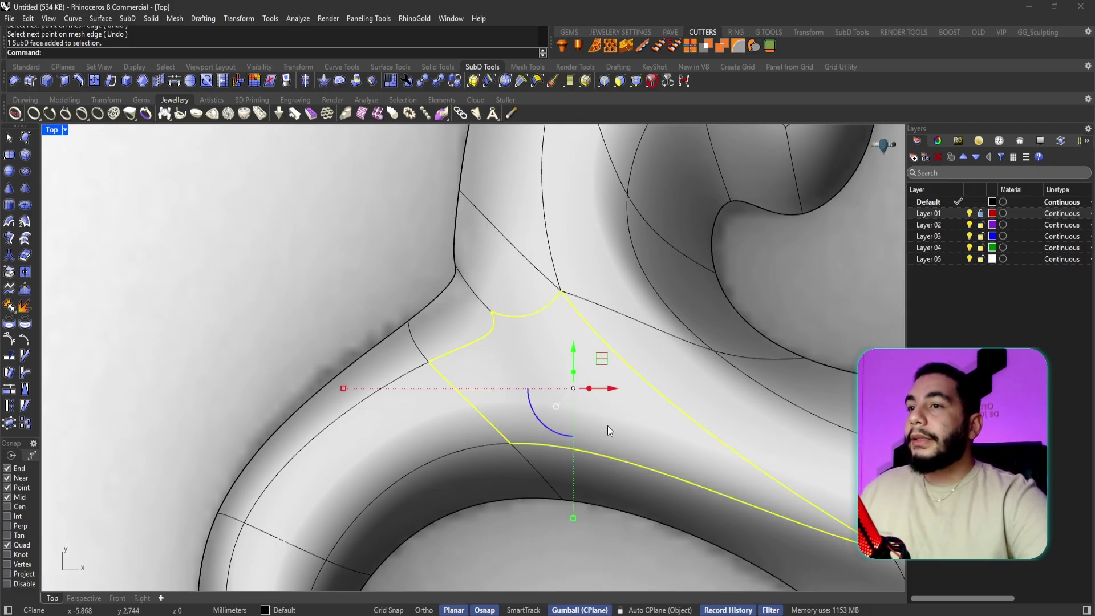
{"action": "right_click_drag", "start_coordinate": [607, 428], "coordinate": [532, 423]}
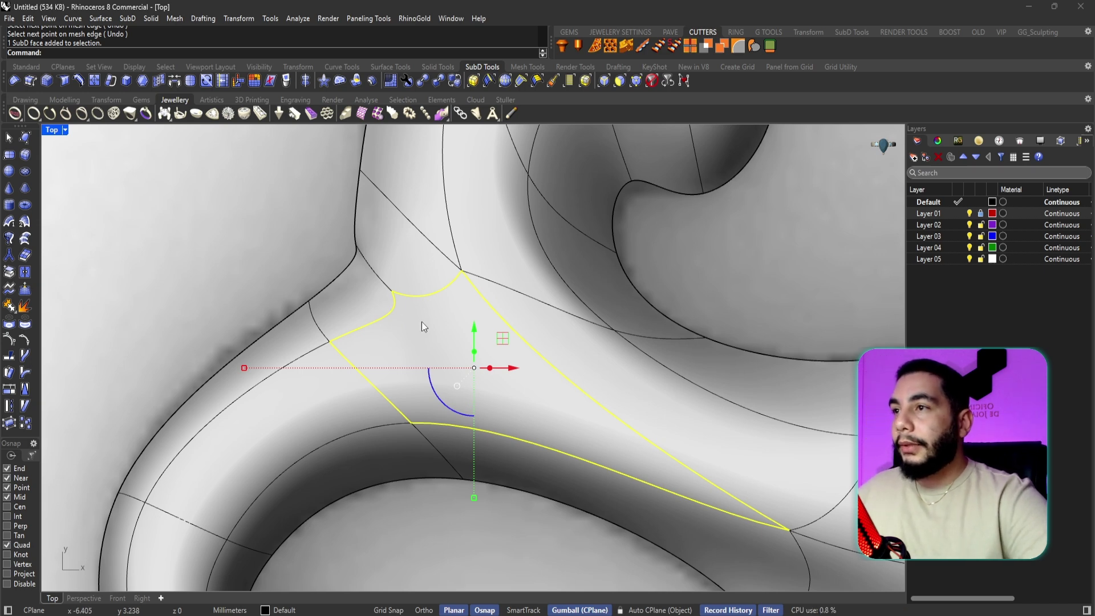
{"action": "scroll", "coordinate": [411, 398], "scroll_direction": "down", "scroll_amount": 3}
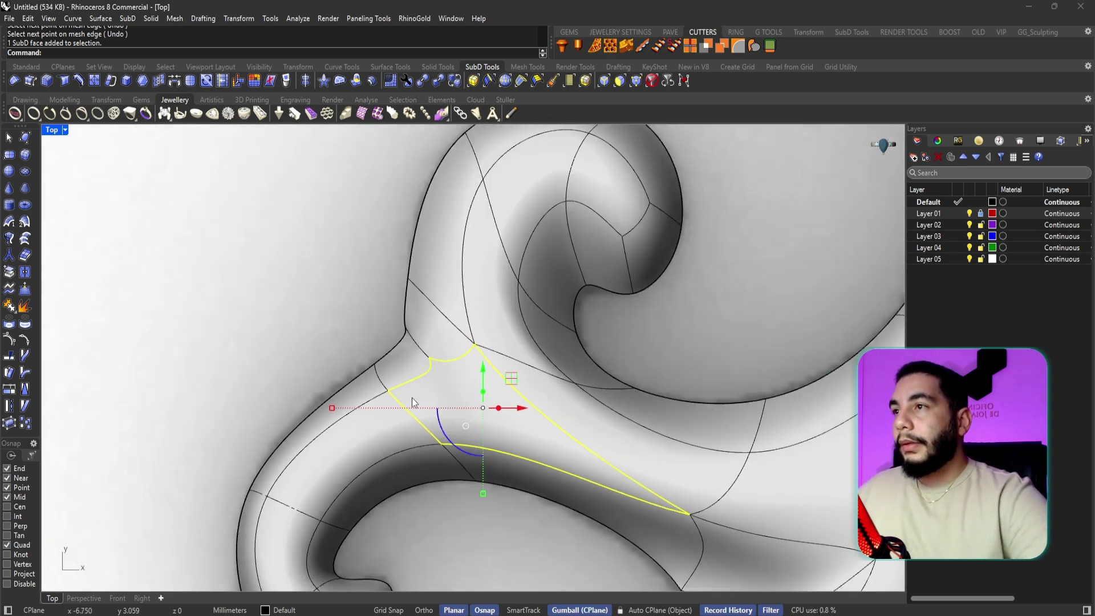
{"action": "key", "text": "Escape"}
{"action": "scroll", "coordinate": [377, 329], "scroll_direction": "up", "scroll_amount": 5}
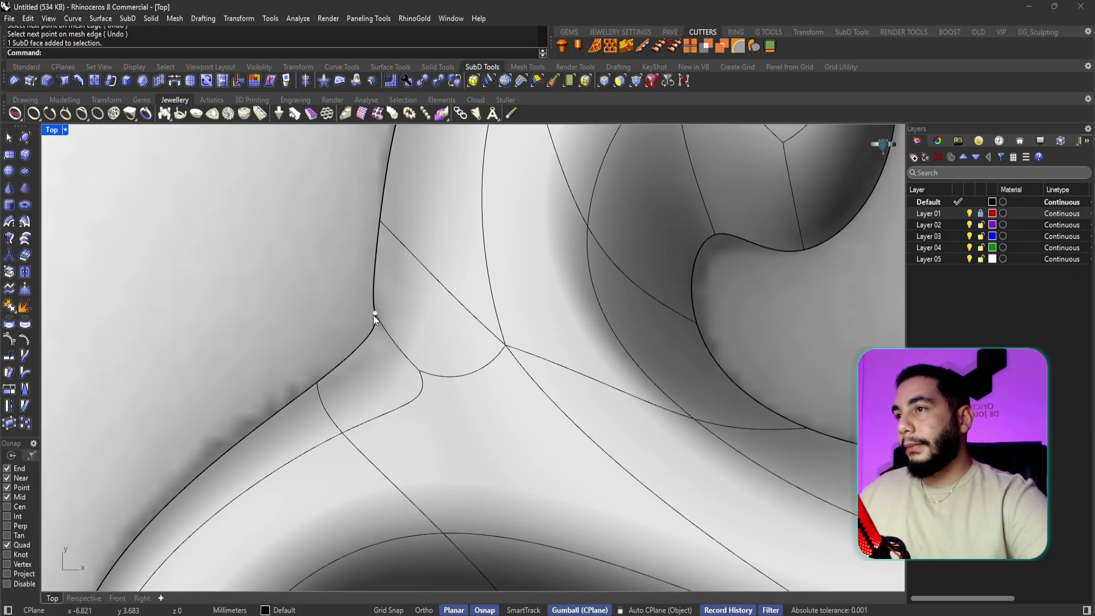
{"action": "left_click", "coordinate": [374, 315], "text": "ctrl+shift"}
{"action": "left_click_drag", "start_coordinate": [405, 279], "coordinate": [440, 301]}
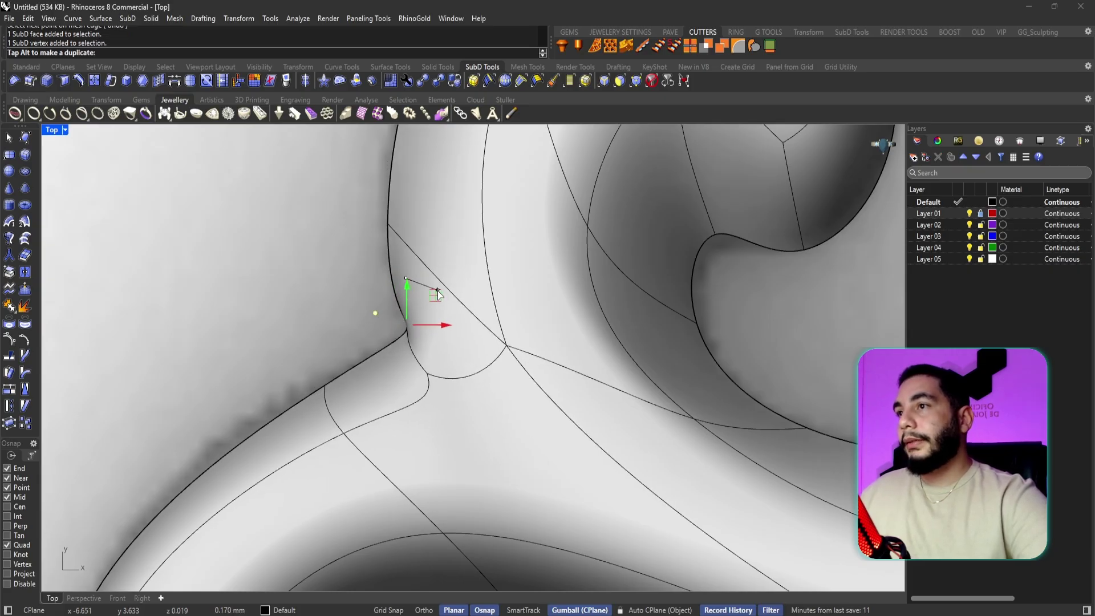
{"action": "key", "text": "Escape"}
- Shift the contour vertex below the notch slightly outward and the one above it slightly inward and up
{"action": "left_click", "coordinate": [327, 387], "text": "ctrl+shift"}
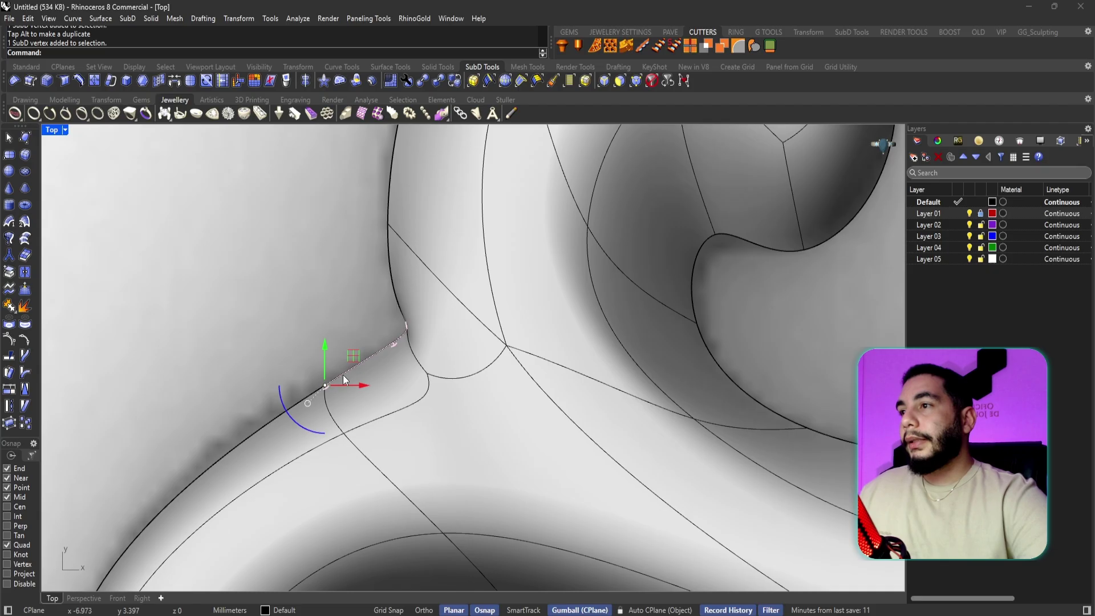
{"action": "left_click_drag", "start_coordinate": [352, 356], "coordinate": [335, 354]}
{"action": "right_click_drag", "start_coordinate": [429, 292], "coordinate": [427, 332]}
{"action": "key", "text": "Escape"}
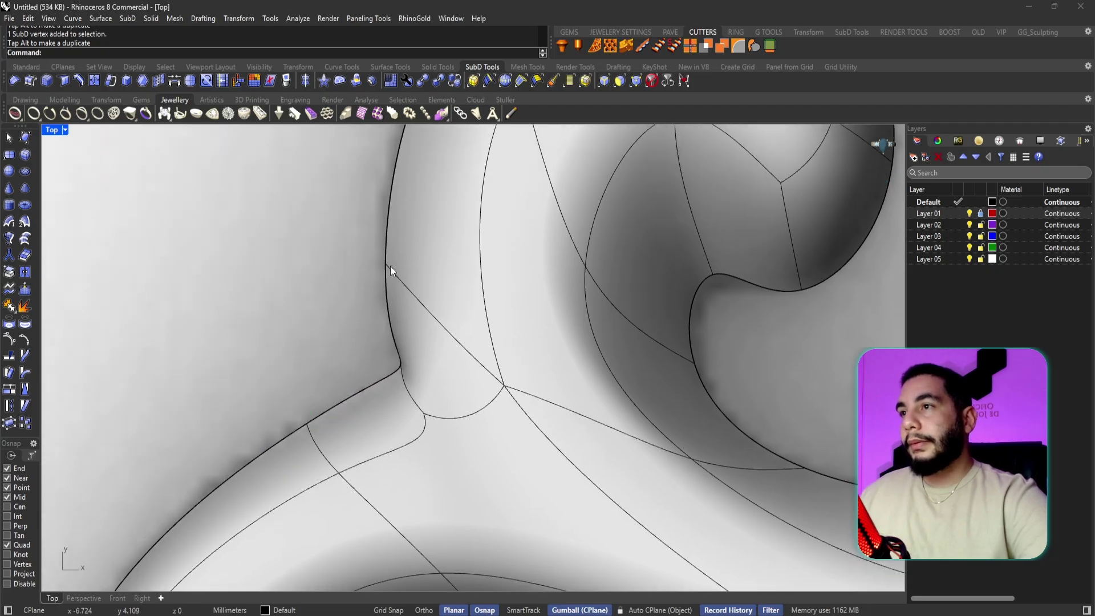
{"action": "left_click", "coordinate": [385, 263], "text": "ctrl+shift"}
{"action": "left_click_drag", "start_coordinate": [410, 233], "coordinate": [419, 225]}
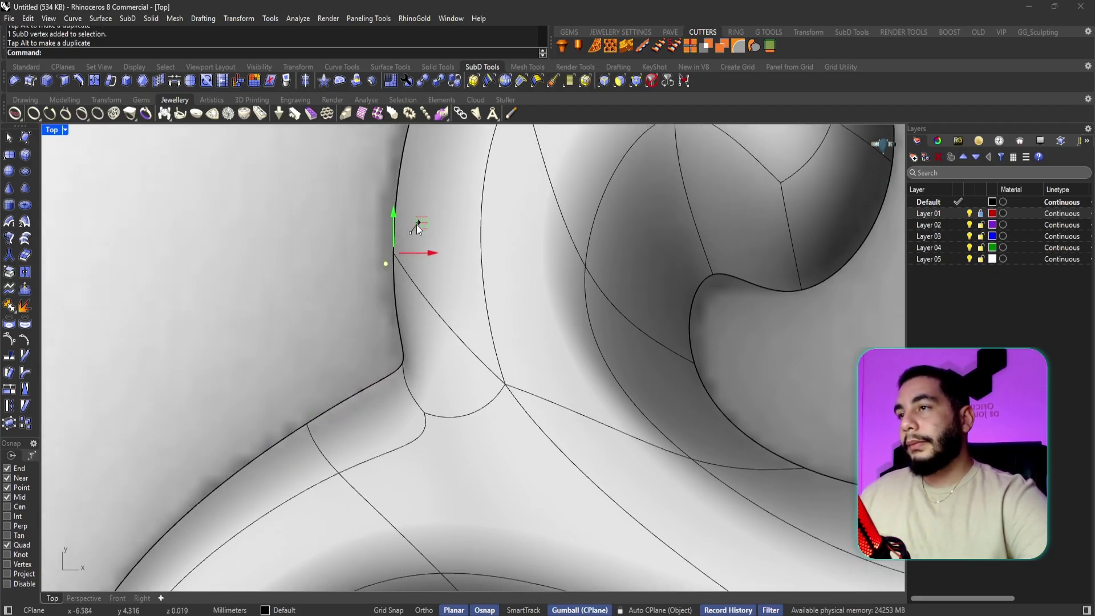
{"action": "right_click_drag", "start_coordinate": [393, 361], "coordinate": [405, 366]}
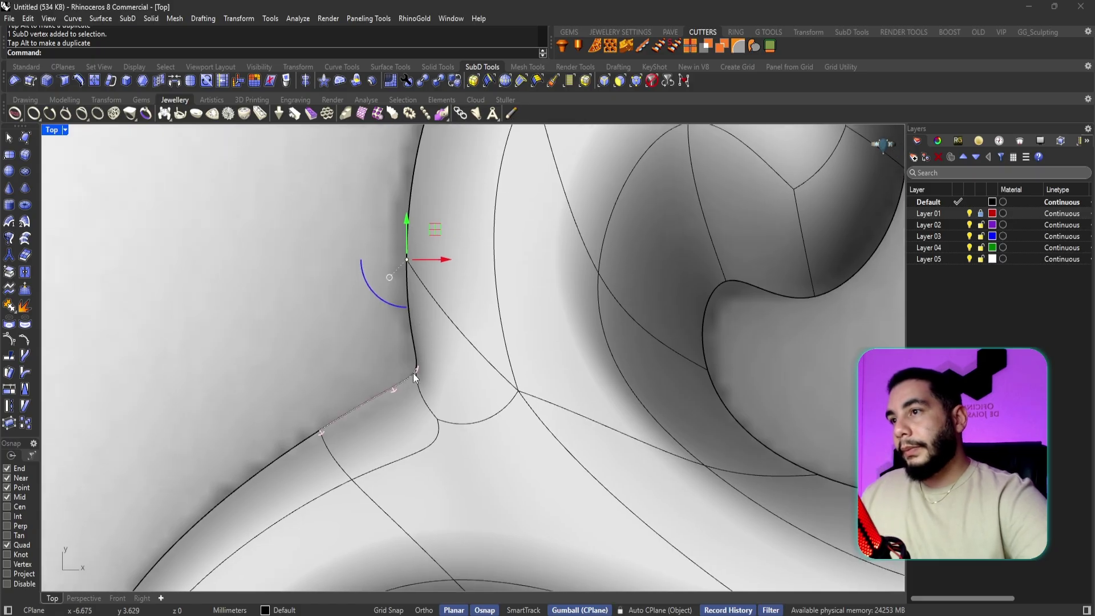
- Lower the notch's contour vertex slightly and move the ridge vertex beside it inward, toward the fork's centre
{"action": "left_click", "coordinate": [415, 370], "text": "ctrl+shift"}
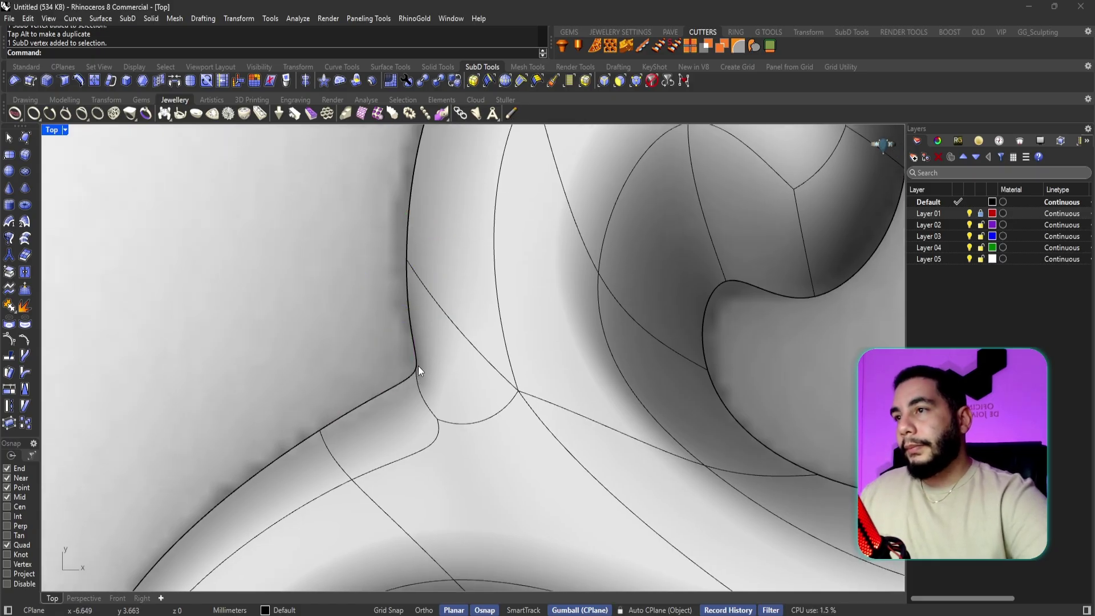
{"action": "left_click", "coordinate": [416, 368], "text": "ctrl+shift"}
{"action": "mouse_move", "coordinate": [444, 341]}
{"action": "left_mouse_down"}
{"action": "mouse_move", "coordinate": [448, 362]}
{"action": "mouse_move", "coordinate": [442, 350]}
{"action": "left_mouse_up"}
{"action": "left_click", "coordinate": [437, 422], "text": "ctrl+shift"}
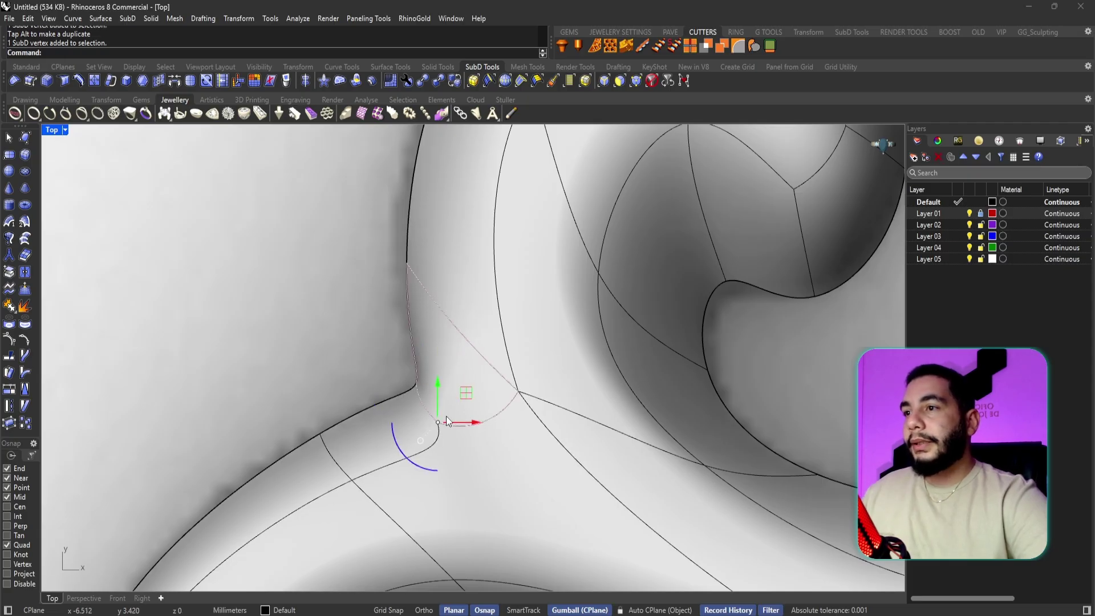
{"action": "left_click_drag", "start_coordinate": [465, 396], "coordinate": [485, 390]}
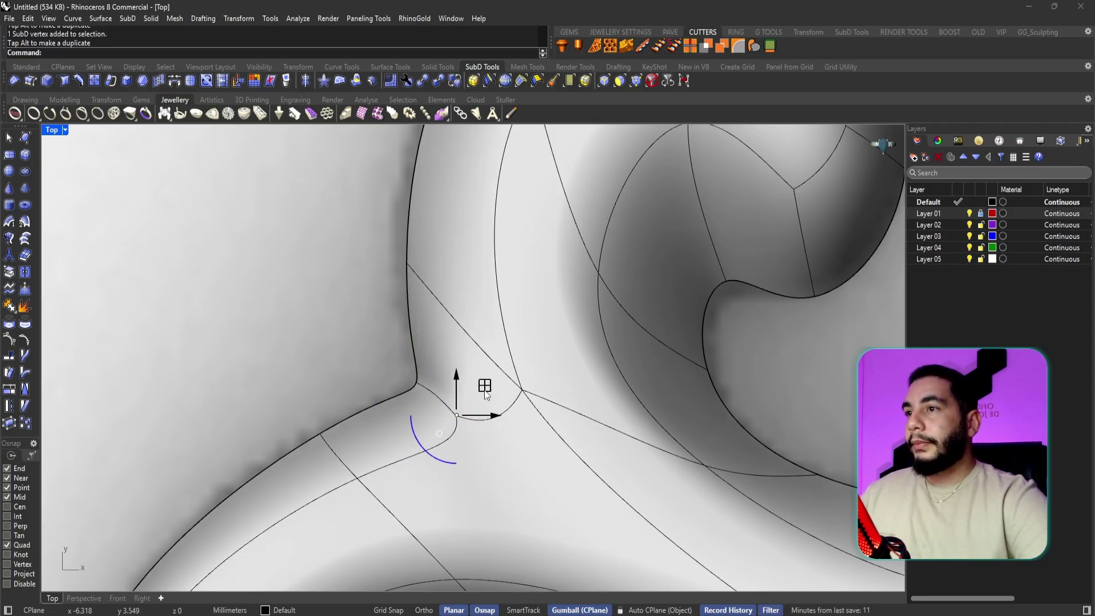
{"action": "key", "text": "Escape"}
- Nudge the inner contour vertex at the crest of the lower scroll's arm slightly toward the body
{"action": "right_click_drag", "start_coordinate": [484, 389], "coordinate": [433, 432]}
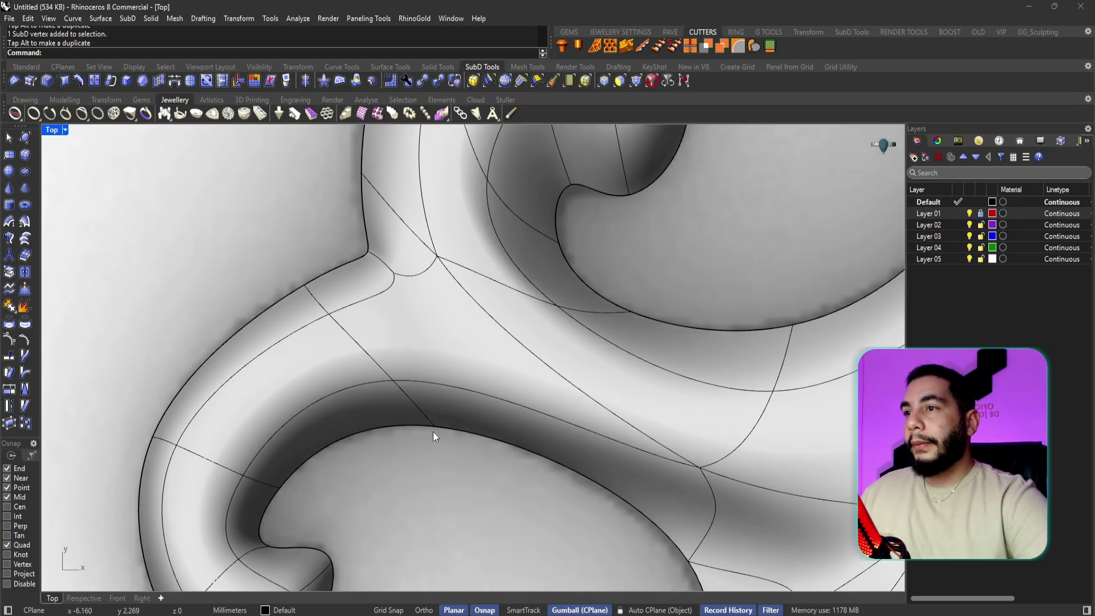
{"action": "left_click", "coordinate": [433, 426], "text": "ctrl+shift"}
{"action": "mouse_move", "coordinate": [458, 404]}
{"action": "left_mouse_down"}
{"action": "mouse_move", "coordinate": [446, 399]}
{"action": "mouse_move", "coordinate": [469, 404]}
{"action": "left_mouse_up"}
{"action": "key", "text": "Escape"}
{"action": "scroll", "coordinate": [455, 395], "scroll_direction": "down", "scroll_amount": 2}
{"action": "right_click_drag", "start_coordinate": [455, 396], "coordinate": [414, 370]}
{"action": "scroll", "coordinate": [412, 361], "scroll_direction": "down", "scroll_amount": 1}
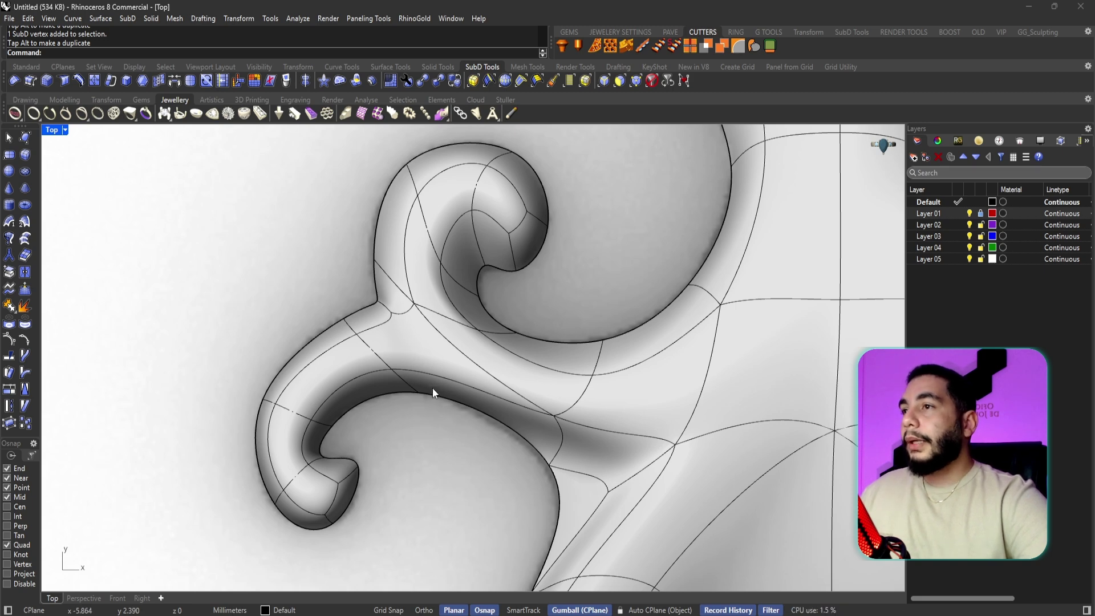
- Move the ridge vertex beside the notch back outward in the flat SubD display to separate it from the neighbouring fork vertex
{"action": "scroll", "coordinate": [402, 397], "scroll_direction": "up", "scroll_amount": 4}
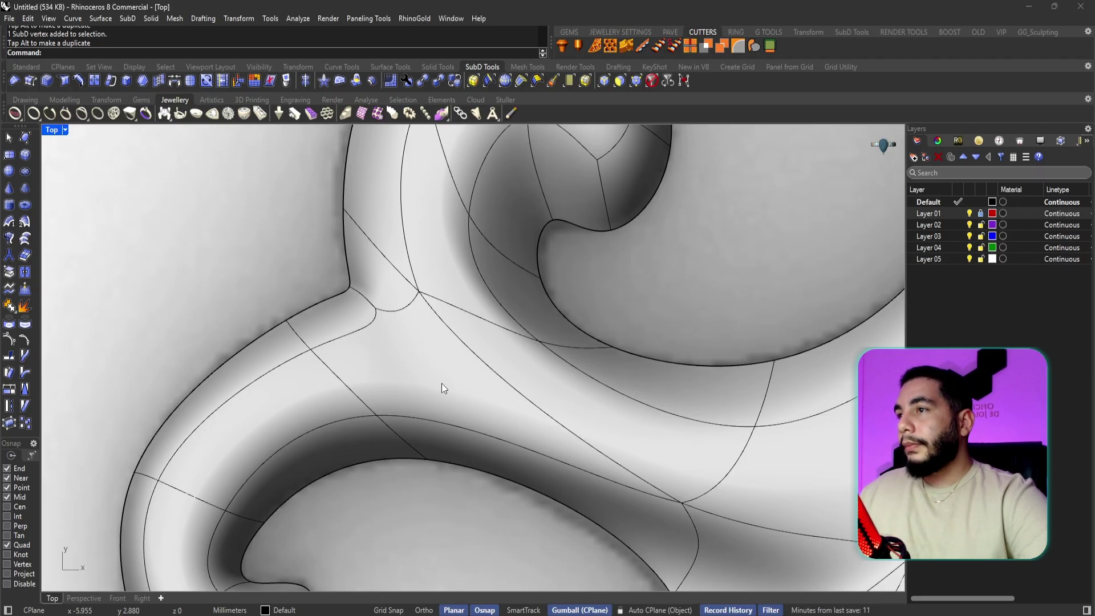
{"action": "key", "text": "Tab"}
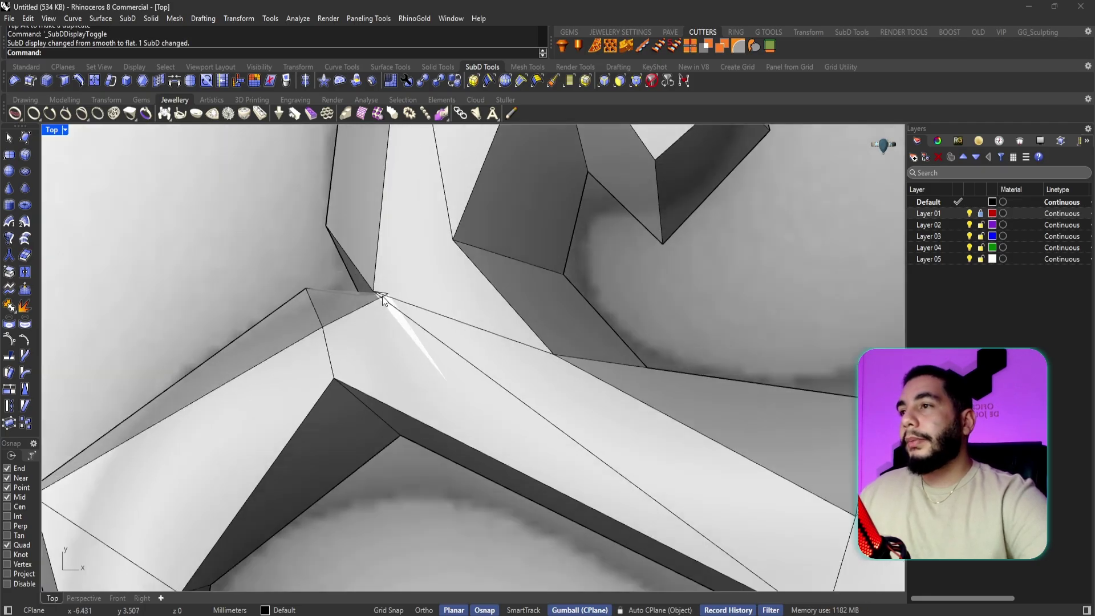
{"action": "mouse_move", "coordinate": [391, 299]}
{"action": "left_mouse_down", "text": "ctrl+shift"}
{"action": "mouse_move", "coordinate": [416, 262]}
{"action": "mouse_move", "coordinate": [397, 288]}
{"action": "left_mouse_up", "text": "ctrl+shift"}
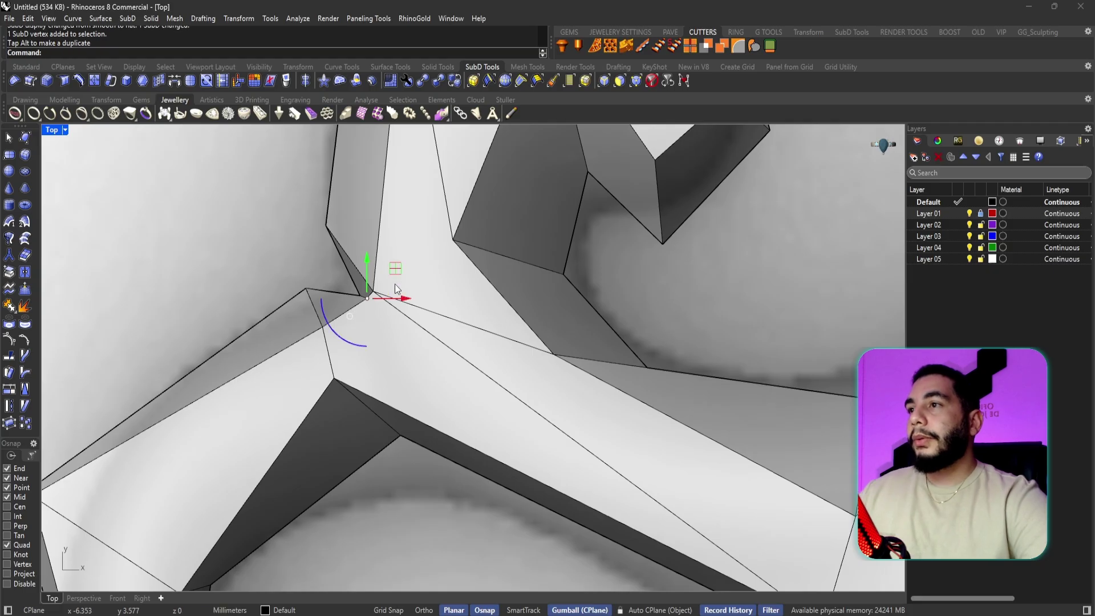
{"action": "left_click", "coordinate": [405, 396]}
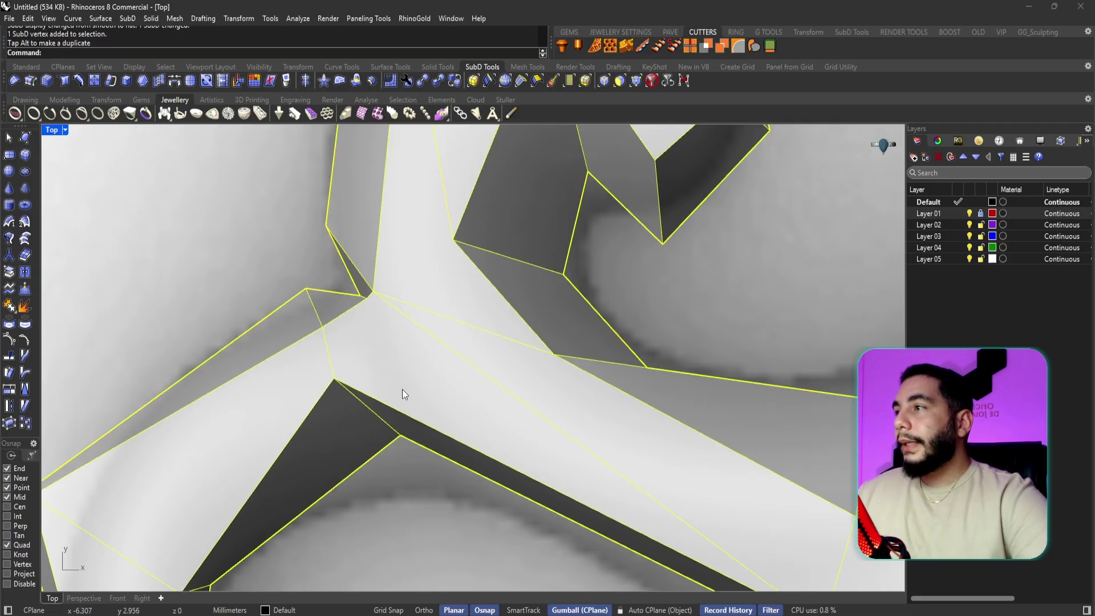
{"action": "left_click", "coordinate": [283, 255]}
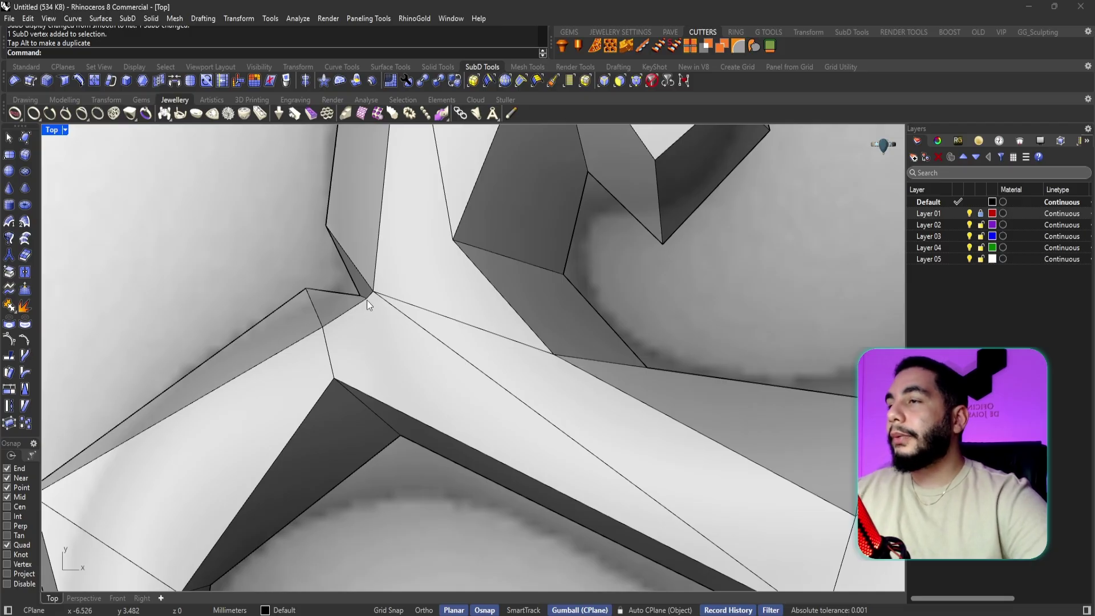
- Insert an edge from the ridge vertex beside the notch across the lower scroll's arm to its inner contour, and restore the smooth SubD display
{"action": "left_click", "coordinate": [94, 81]}
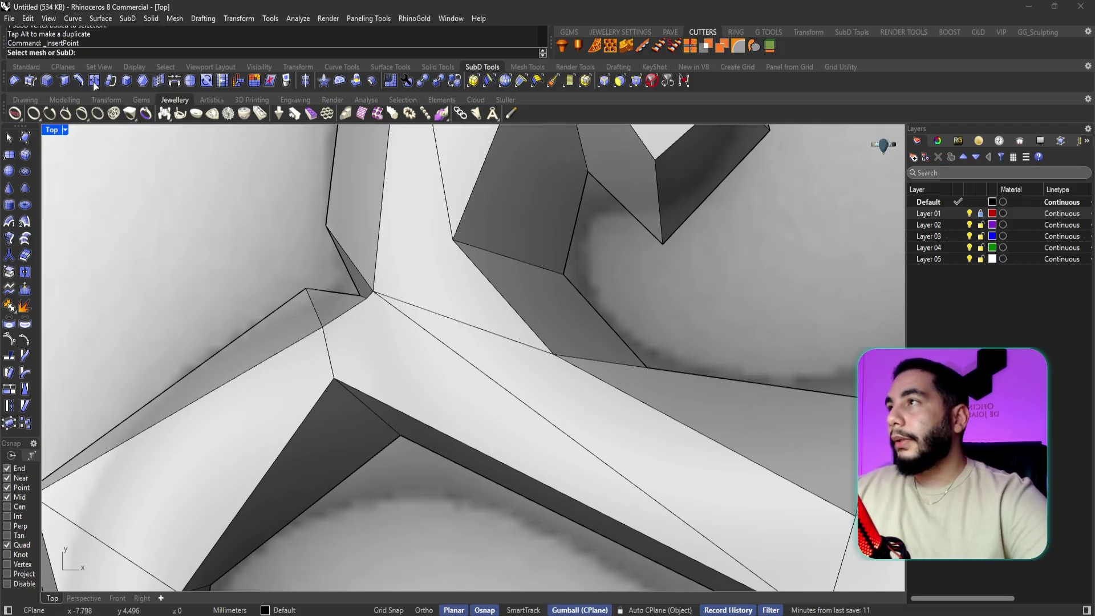
{"action": "left_click", "coordinate": [384, 312]}
{"action": "scroll", "coordinate": [370, 312], "scroll_direction": "up", "scroll_amount": 2}
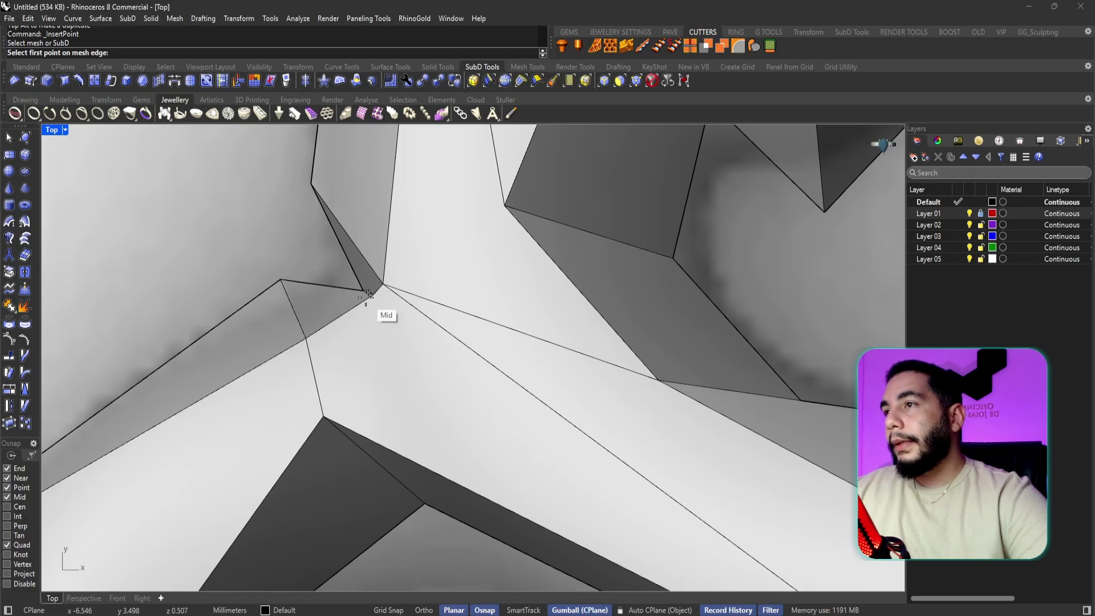
{"action": "scroll", "coordinate": [378, 290], "scroll_direction": "up", "scroll_amount": 3}
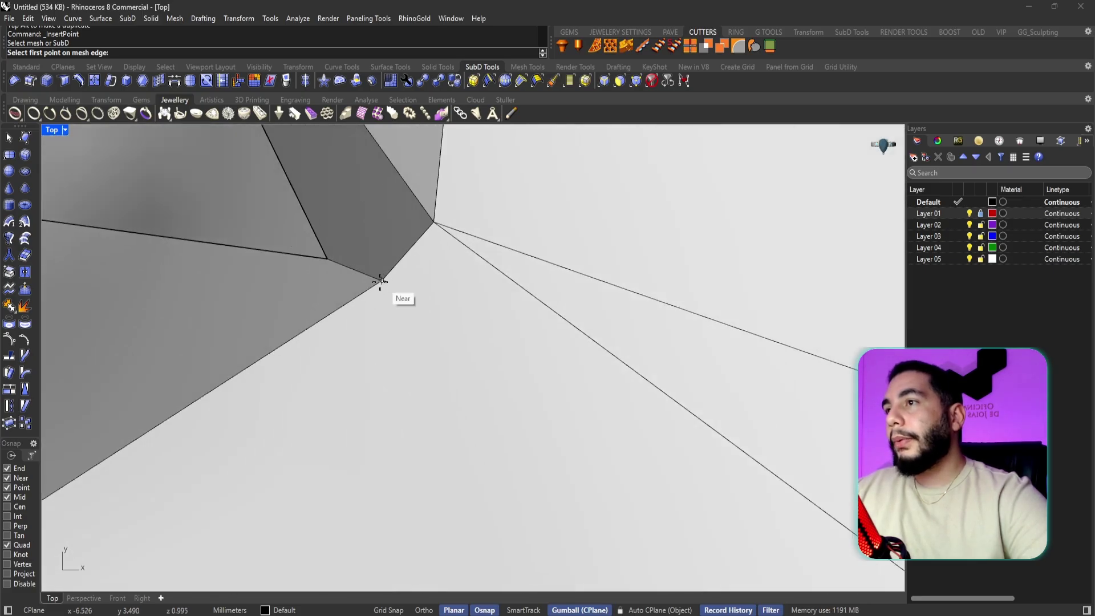
{"action": "left_click", "coordinate": [380, 281]}
{"action": "scroll", "coordinate": [387, 296], "scroll_direction": "down", "scroll_amount": 4}
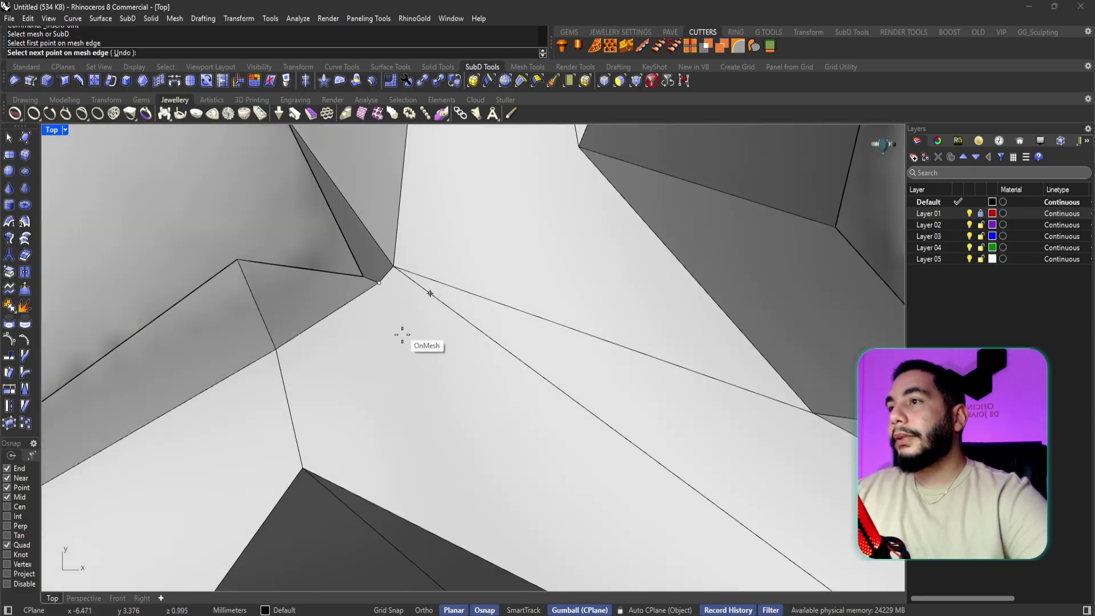
{"action": "scroll", "coordinate": [460, 420], "scroll_direction": "down", "scroll_amount": 1}
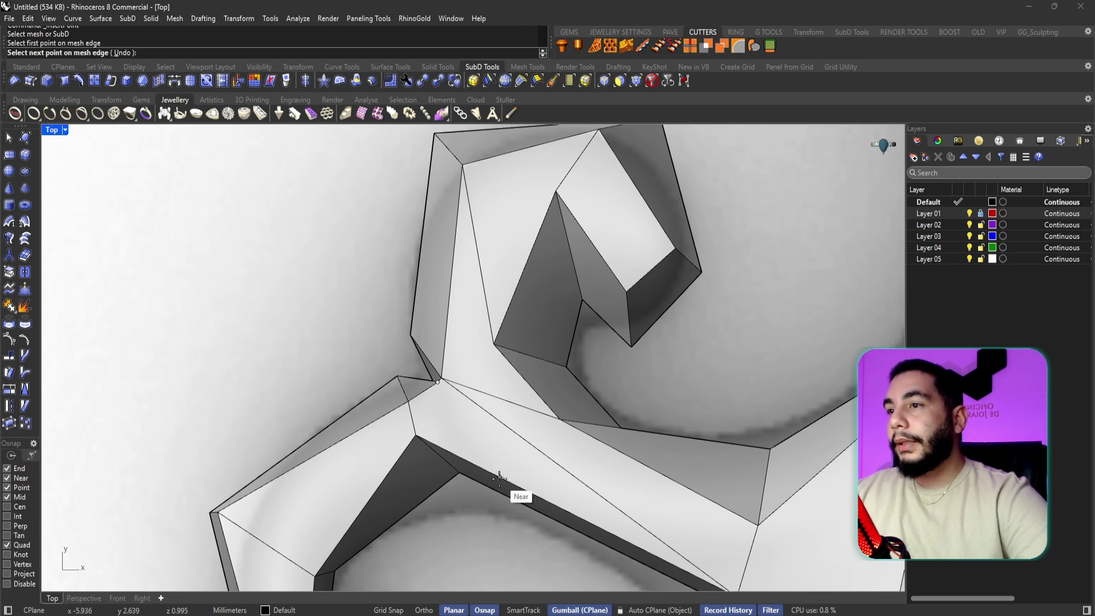
{"action": "left_click", "coordinate": [536, 501]}
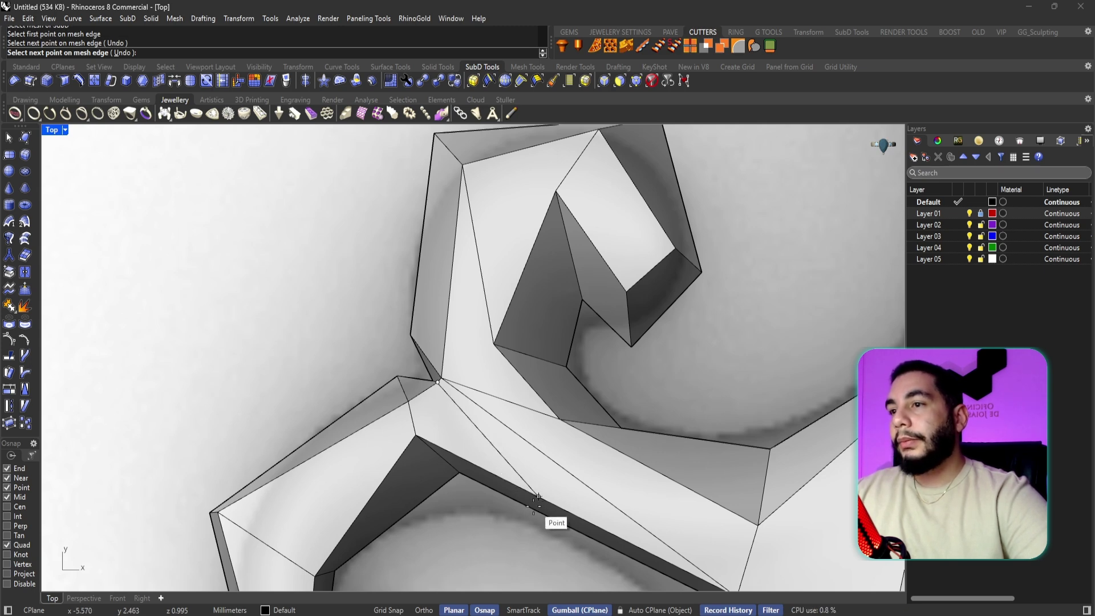
{"action": "right_click", "coordinate": [526, 512]}
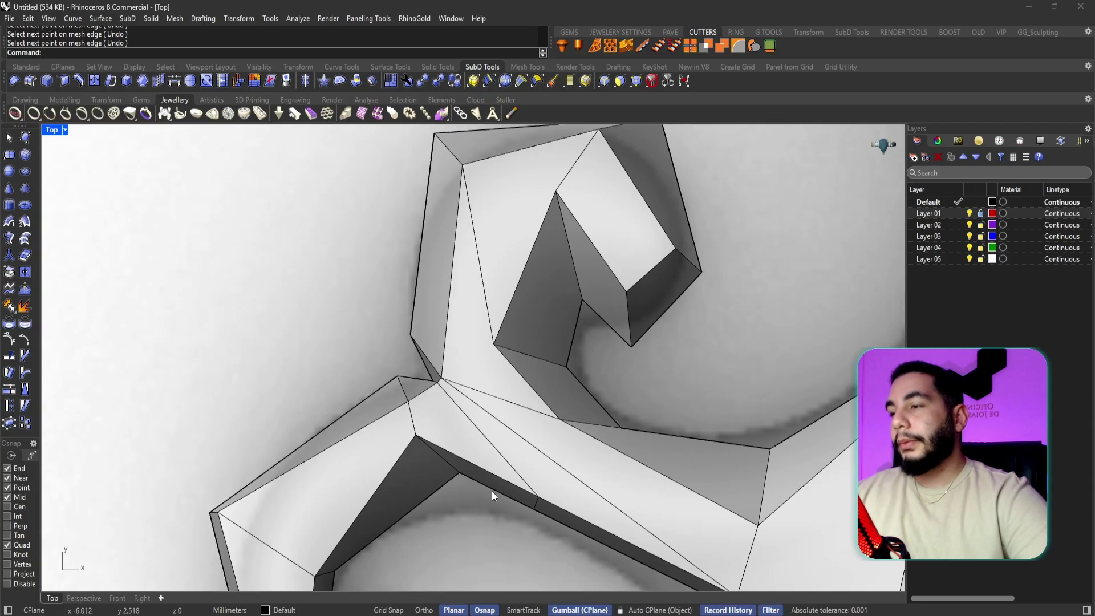
{"action": "key", "text": "Tab"}
{"action": "scroll", "coordinate": [452, 436], "scroll_direction": "up", "scroll_amount": 4}
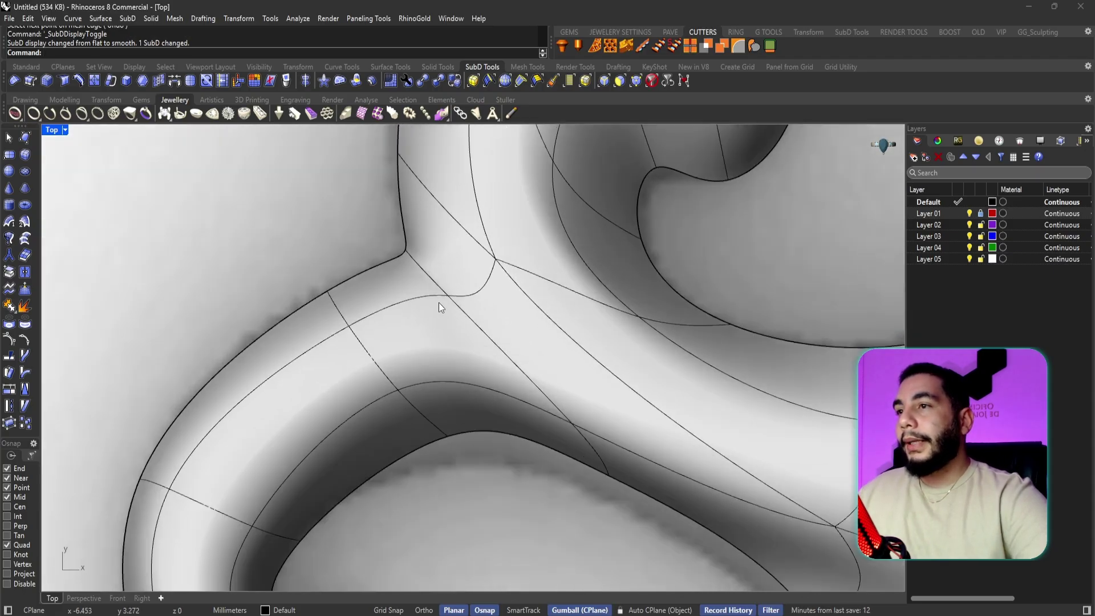
- Move the inner contour vertex at the crest of the lower scroll's arm slightly downward to match the reference outline
{"action": "scroll", "coordinate": [538, 456], "scroll_direction": "down", "scroll_amount": 2}
{"action": "scroll", "coordinate": [537, 462], "scroll_direction": "up", "scroll_amount": 2}
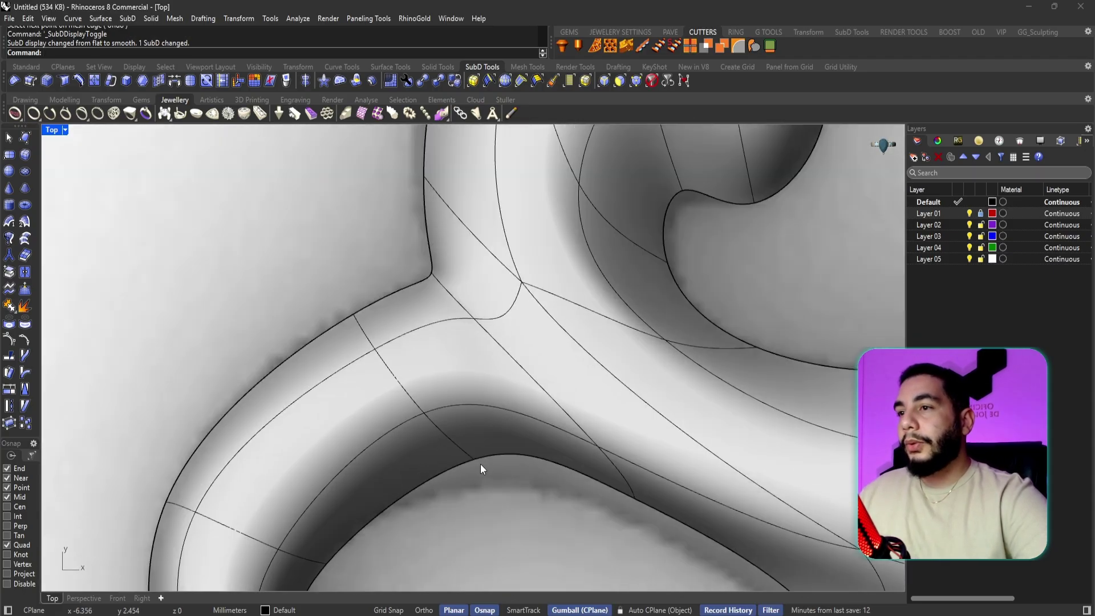
{"action": "left_click", "coordinate": [473, 459]}
{"action": "left_click_drag", "start_coordinate": [473, 460], "coordinate": [473, 466]}
{"action": "scroll", "coordinate": [530, 398], "scroll_direction": "down", "scroll_amount": 3}
{"action": "scroll", "coordinate": [594, 445], "scroll_direction": "up", "scroll_amount": 1}
{"action": "scroll", "coordinate": [715, 512], "scroll_direction": "up", "scroll_amount": 6}
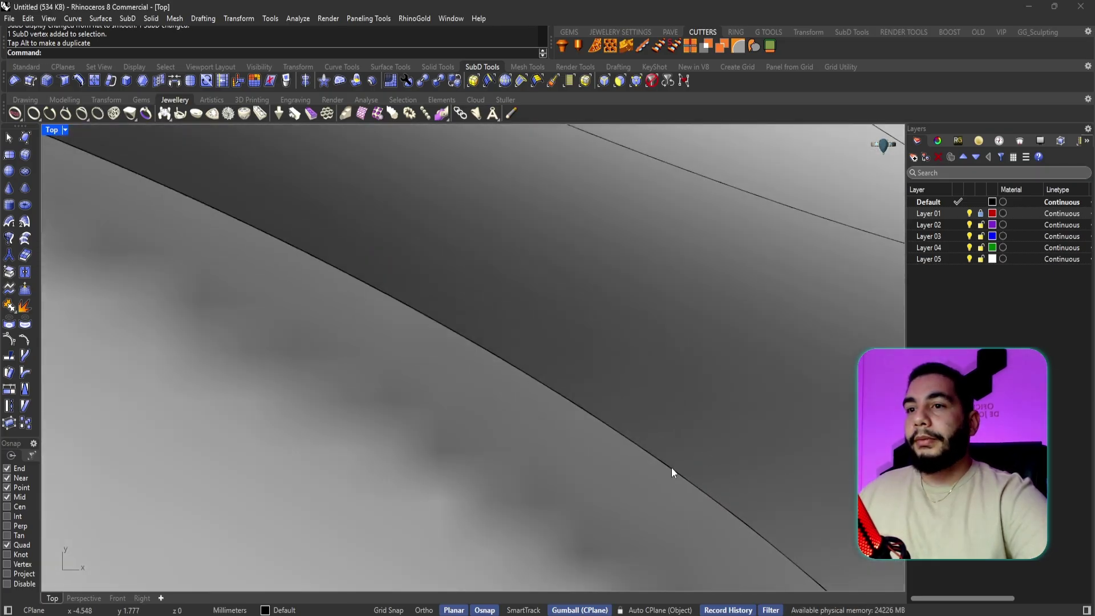
- Nudge the contour vertex where the underside of the forked arm meets the body slightly upward
{"action": "scroll", "coordinate": [672, 473], "scroll_direction": "down", "scroll_amount": 5}
{"action": "left_click", "coordinate": [678, 492]}
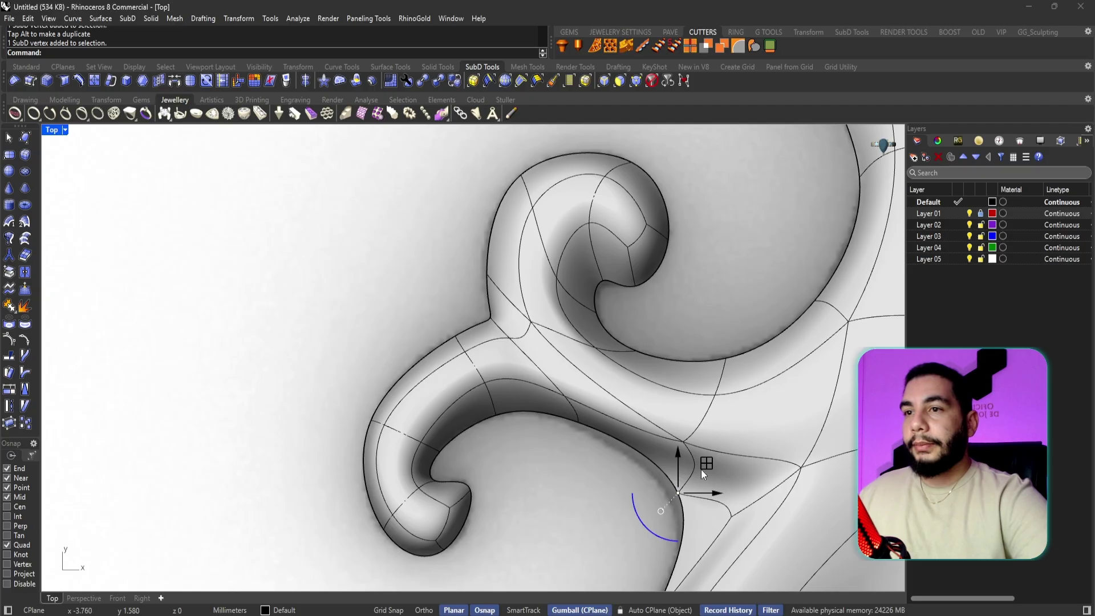
{"action": "left_click_drag", "start_coordinate": [677, 493], "coordinate": [677, 489]}
{"action": "key", "text": "Escape"}
- Try to insert a second edge from just beside the notch's ridge vertex to the arm's inner edge, alongside the existing cross edge
{"action": "scroll", "coordinate": [529, 392], "scroll_direction": "up", "scroll_amount": 4}
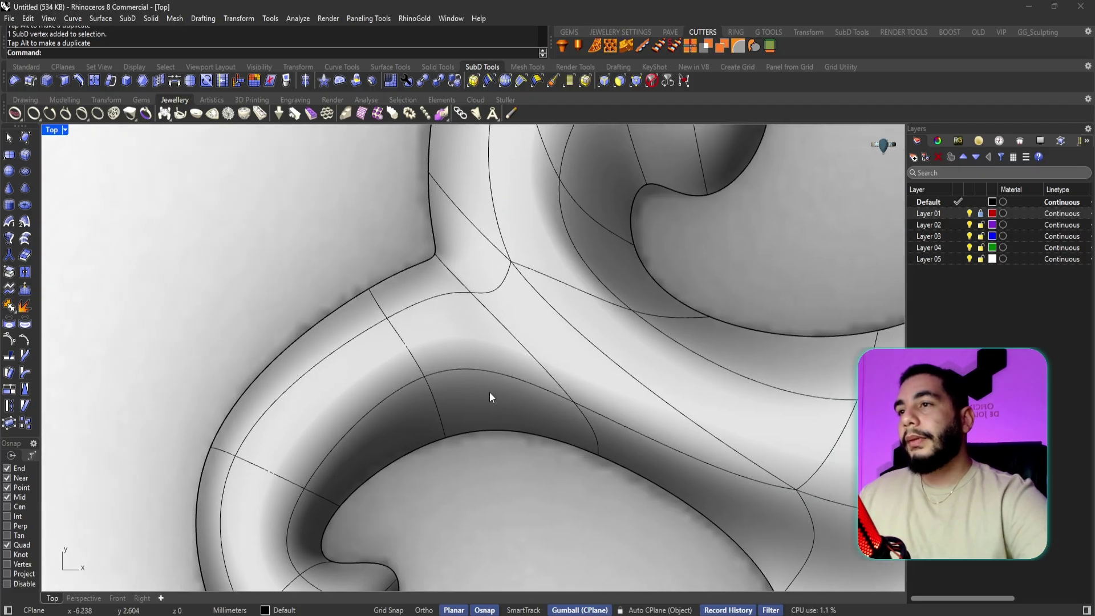
{"action": "scroll", "coordinate": [489, 397], "scroll_direction": "down", "scroll_amount": 4}
{"action": "scroll", "coordinate": [393, 361], "scroll_direction": "up", "scroll_amount": 4}
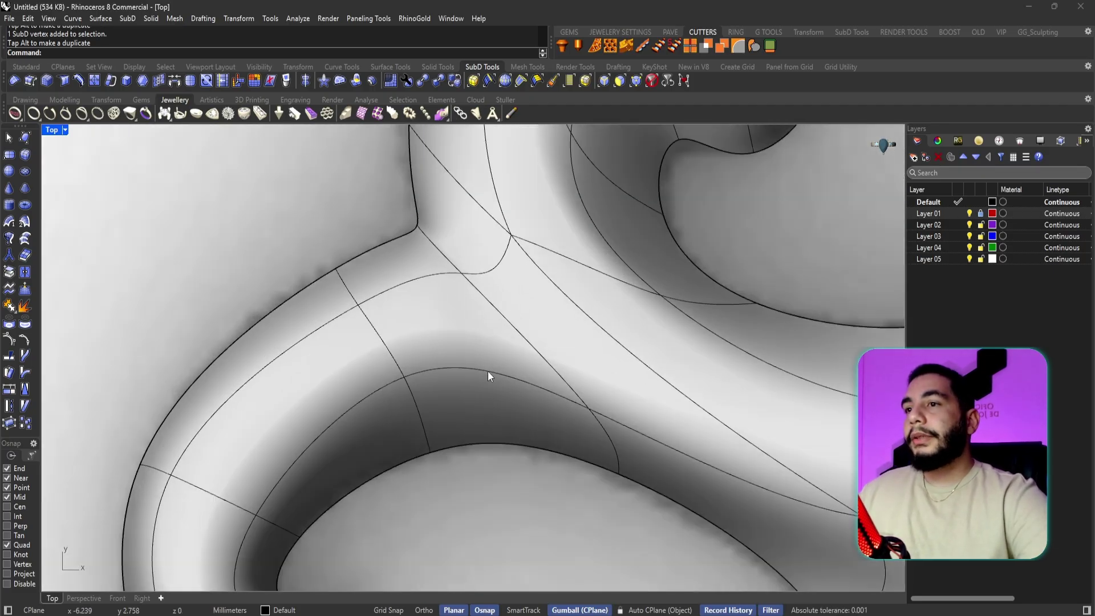
{"action": "scroll", "coordinate": [487, 371], "scroll_direction": "down", "scroll_amount": 3}
{"action": "scroll", "coordinate": [428, 299], "scroll_direction": "up", "scroll_amount": 3}
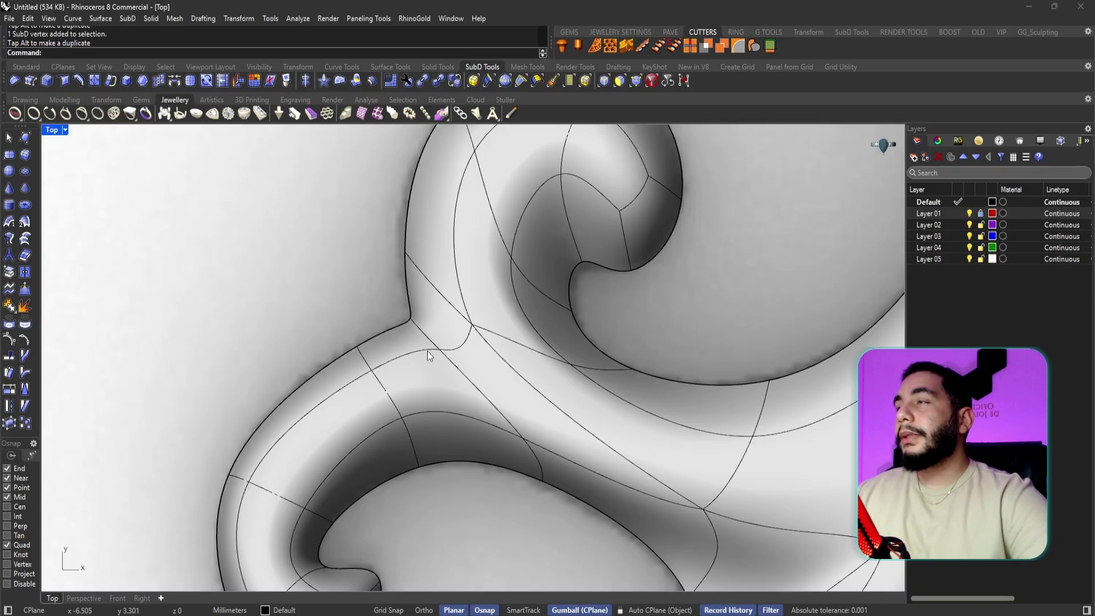
{"action": "left_click", "coordinate": [94, 82]}
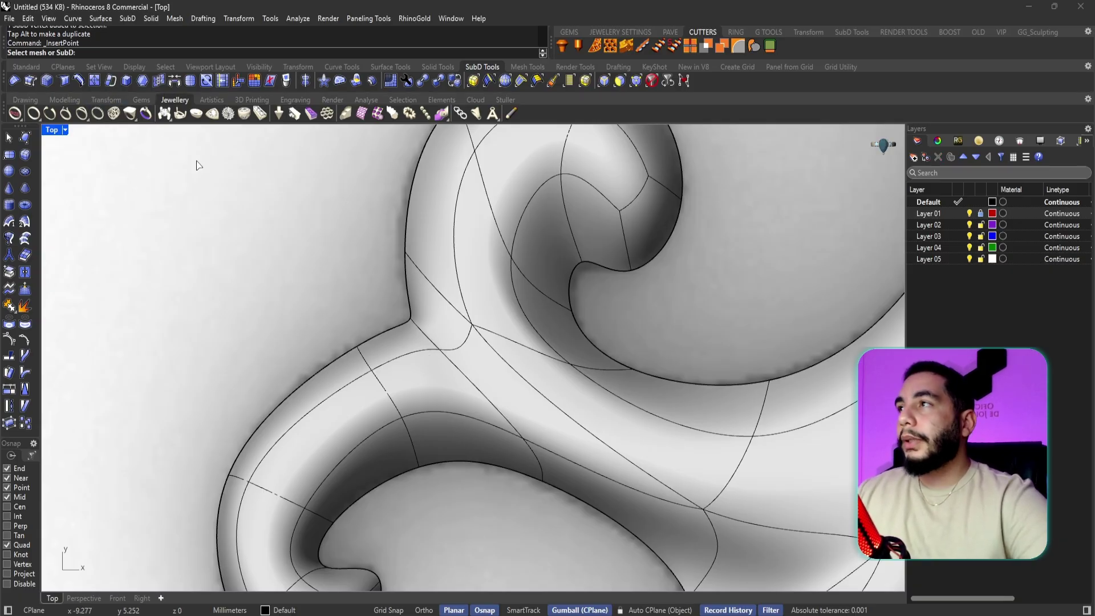
{"action": "left_click", "coordinate": [450, 374]}
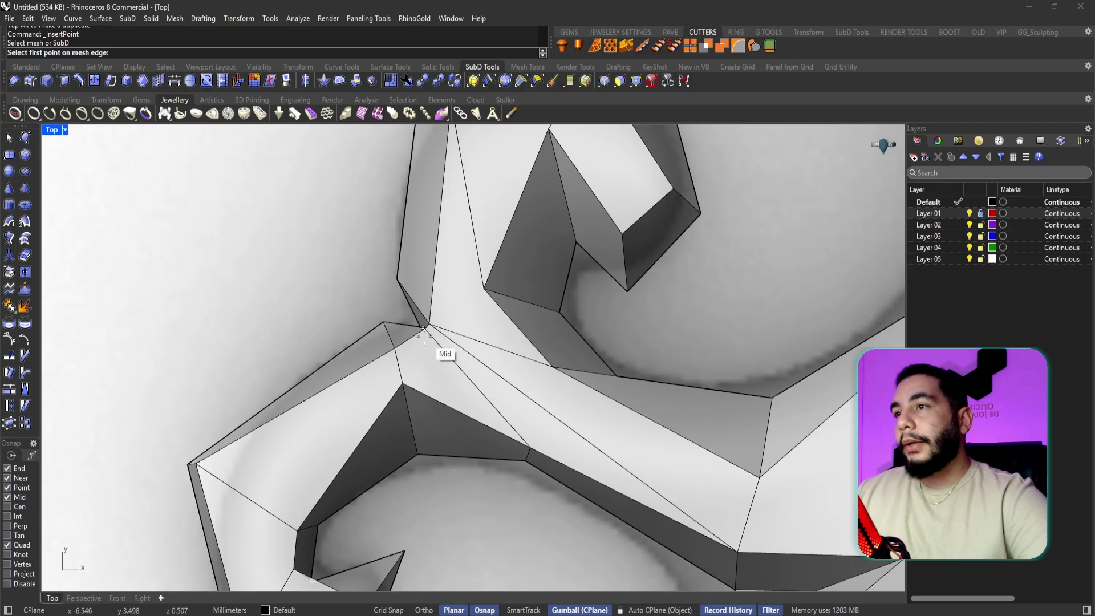
{"action": "scroll", "coordinate": [424, 317], "scroll_direction": "up", "scroll_amount": 5}
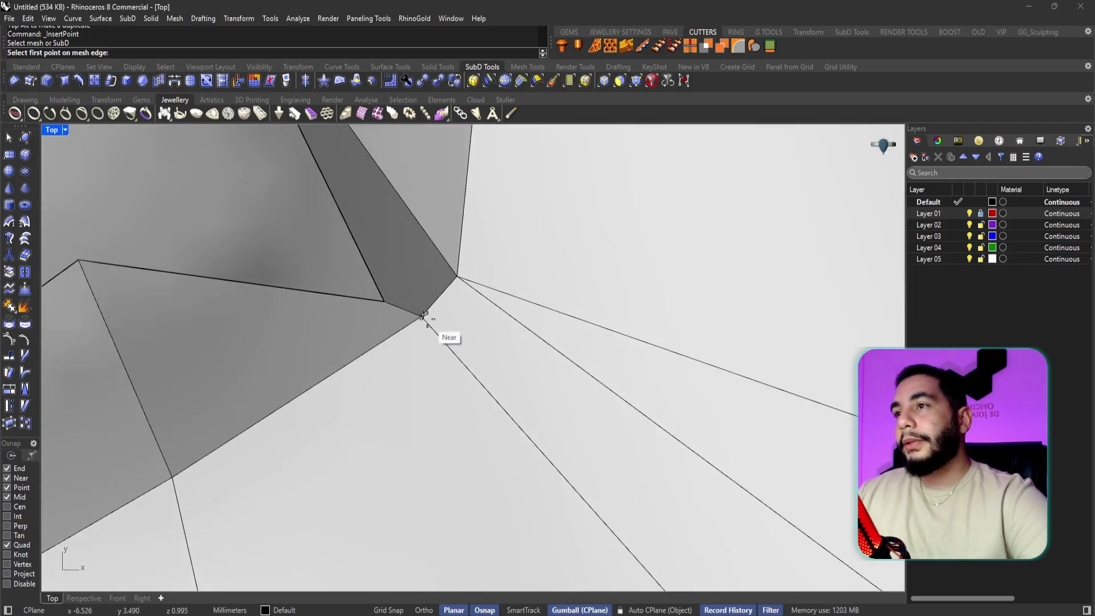
{"action": "scroll", "coordinate": [425, 316], "scroll_direction": "up", "scroll_amount": 2}
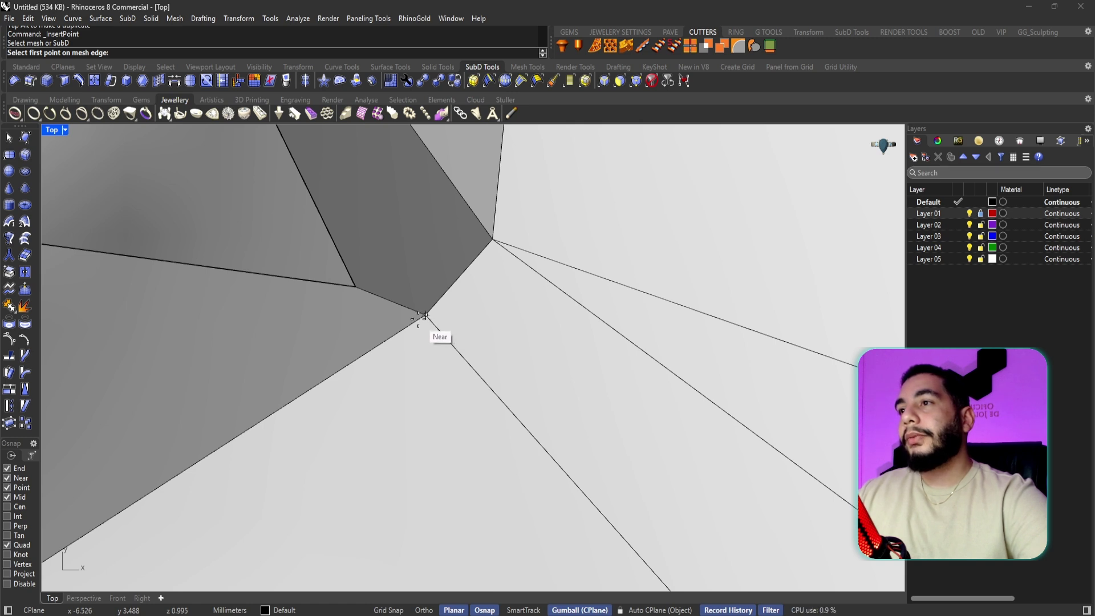
{"action": "left_click", "coordinate": [417, 320]}
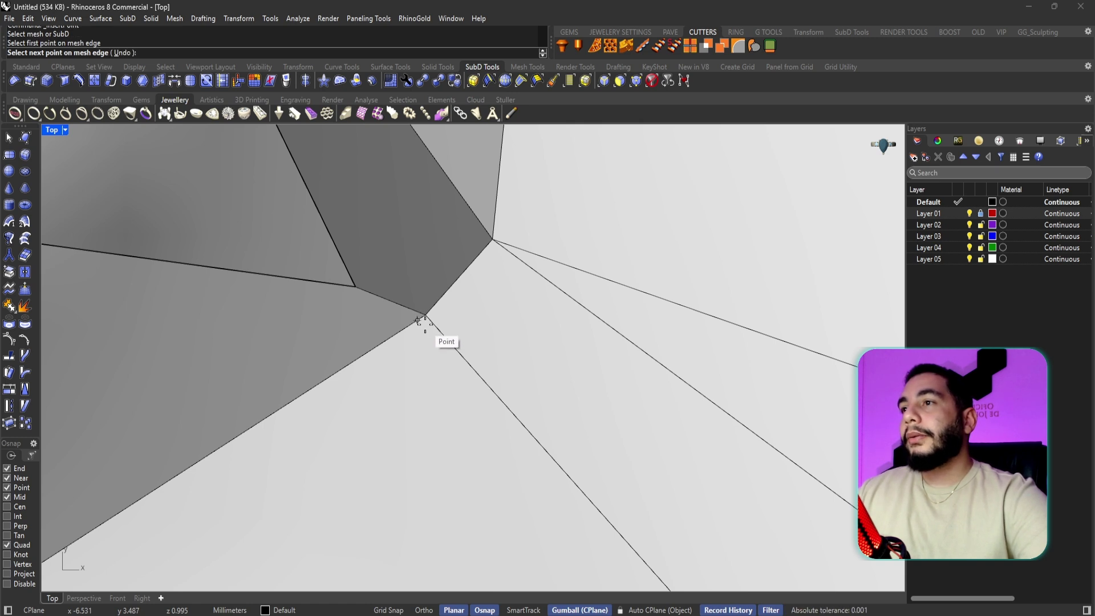
{"action": "scroll", "coordinate": [437, 331], "scroll_direction": "down", "scroll_amount": 3}
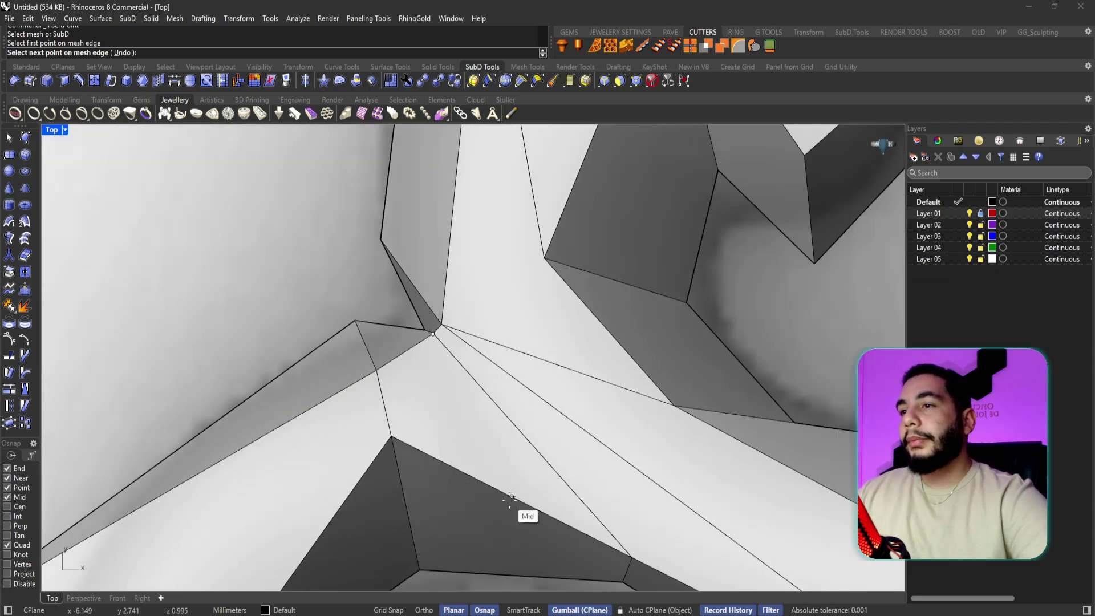
{"action": "left_click", "coordinate": [628, 558]}
{"action": "right_click", "coordinate": [552, 485]}
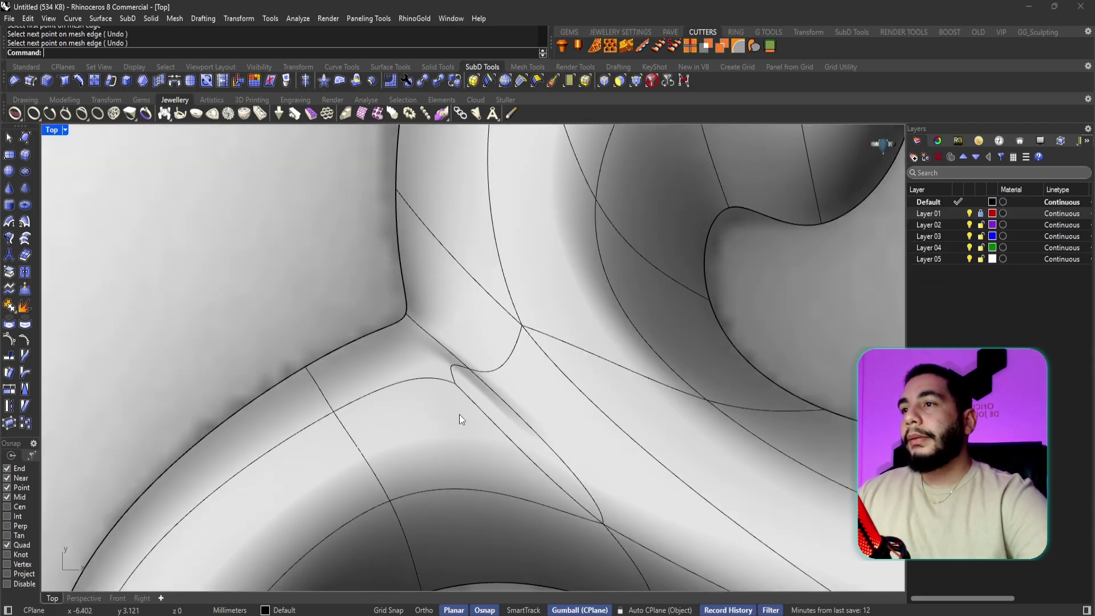
{"action": "scroll", "coordinate": [448, 385], "scroll_direction": "down", "scroll_amount": 6}
{"action": "scroll", "coordinate": [449, 390], "scroll_direction": "up", "scroll_amount": 5}
{"action": "scroll", "coordinate": [514, 436], "scroll_direction": "up", "scroll_amount": 4}
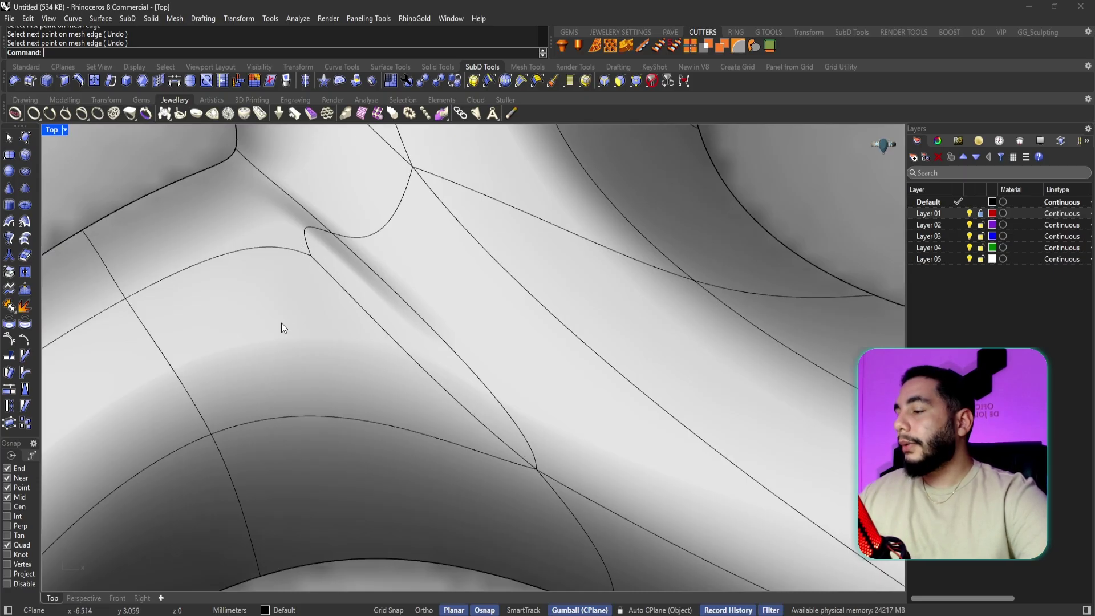
- Undo the last edge insertion at the fork
{"action": "key", "text": "ctrl+z"}
{"action": "scroll", "coordinate": [367, 327], "scroll_direction": "down", "scroll_amount": 4}
{"action": "right_click_drag", "start_coordinate": [393, 324], "coordinate": [417, 331]}
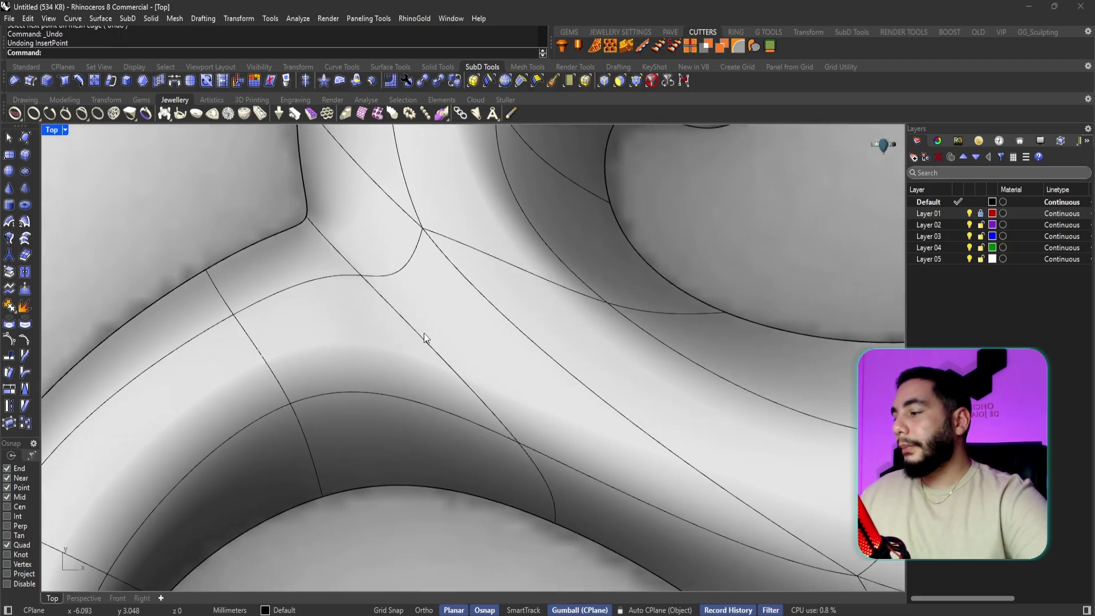
- Show the SubD's edit points in the flat display and undo the last vertex move
{"action": "key", "text": "Tab"}
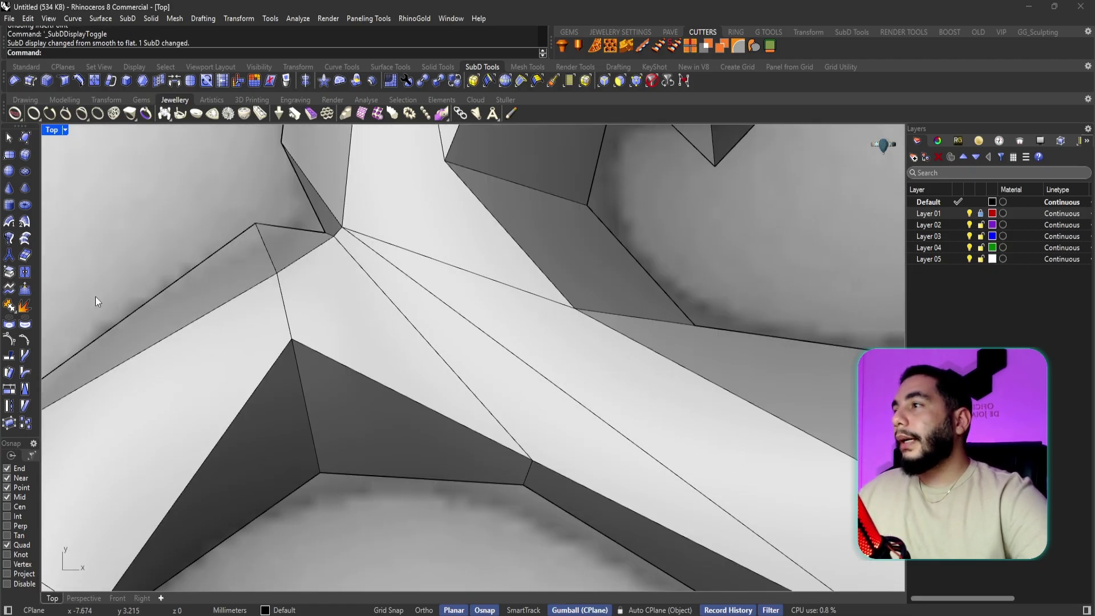
{"action": "left_click", "coordinate": [25, 339]}
{"action": "left_click", "coordinate": [286, 340]}
{"action": "key", "text": "Return"}
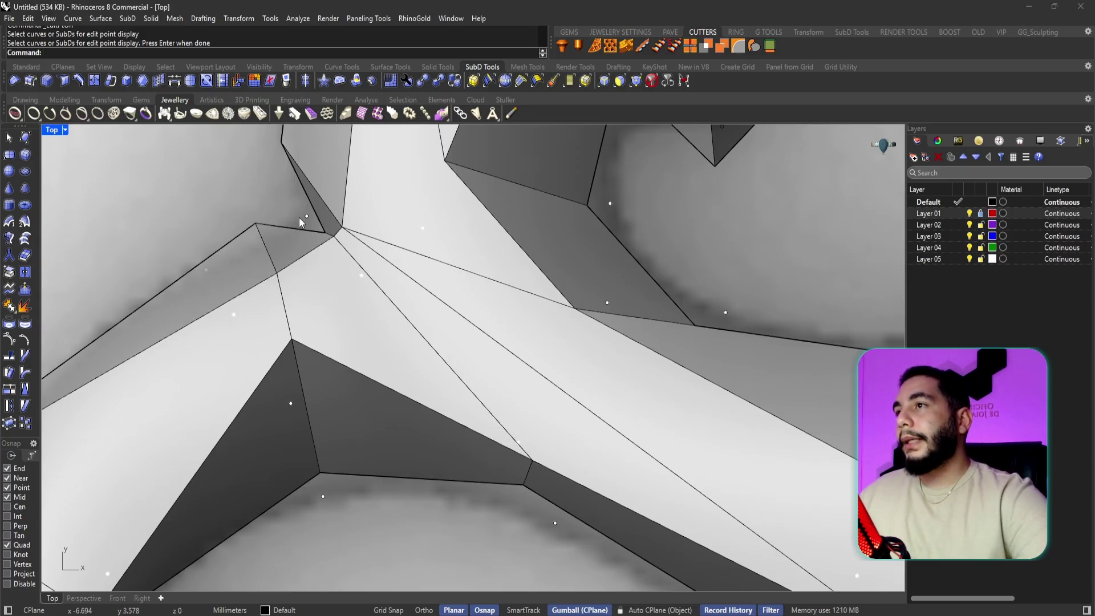
{"action": "key", "text": "ctrl+z"}
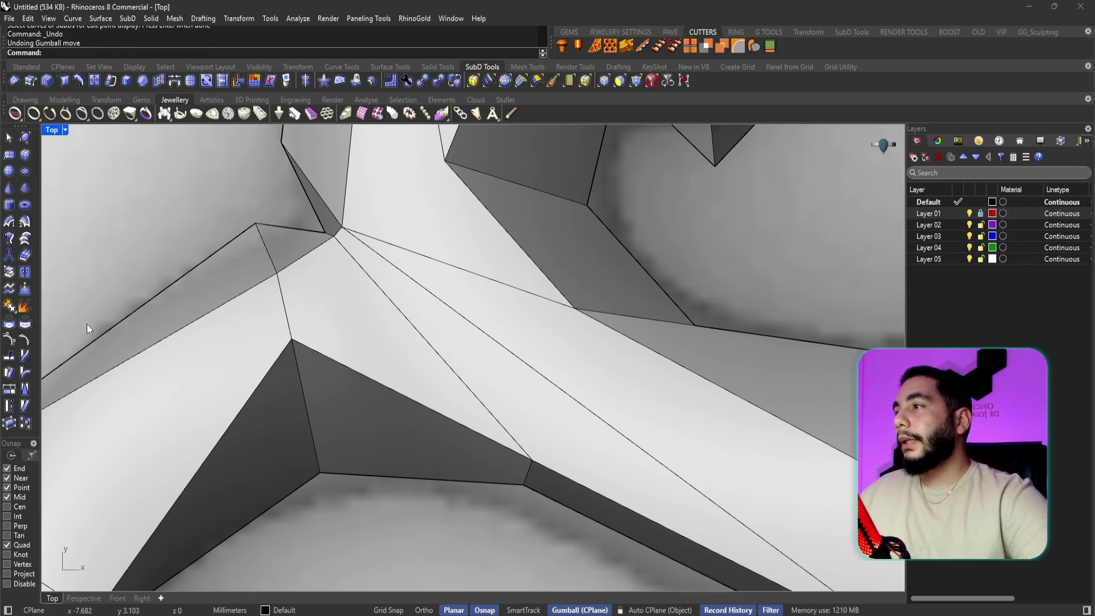
- Turn on the SubD's control points around the fork
{"action": "left_click", "coordinate": [293, 323]}
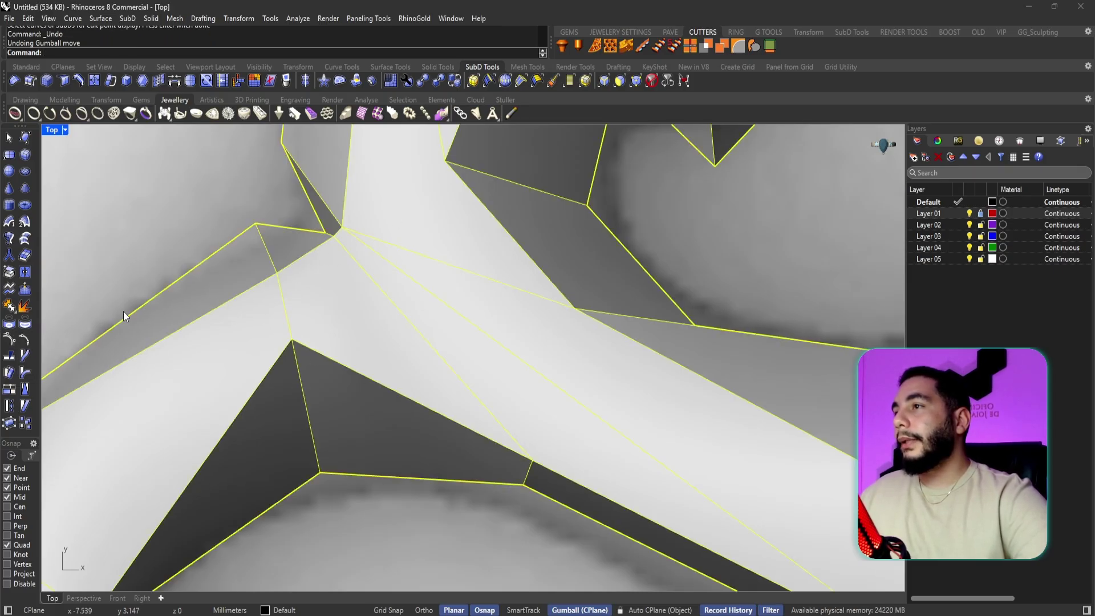
{"action": "left_click", "coordinate": [10, 341]}
{"action": "scroll", "coordinate": [325, 236], "scroll_direction": "up", "scroll_amount": 4}
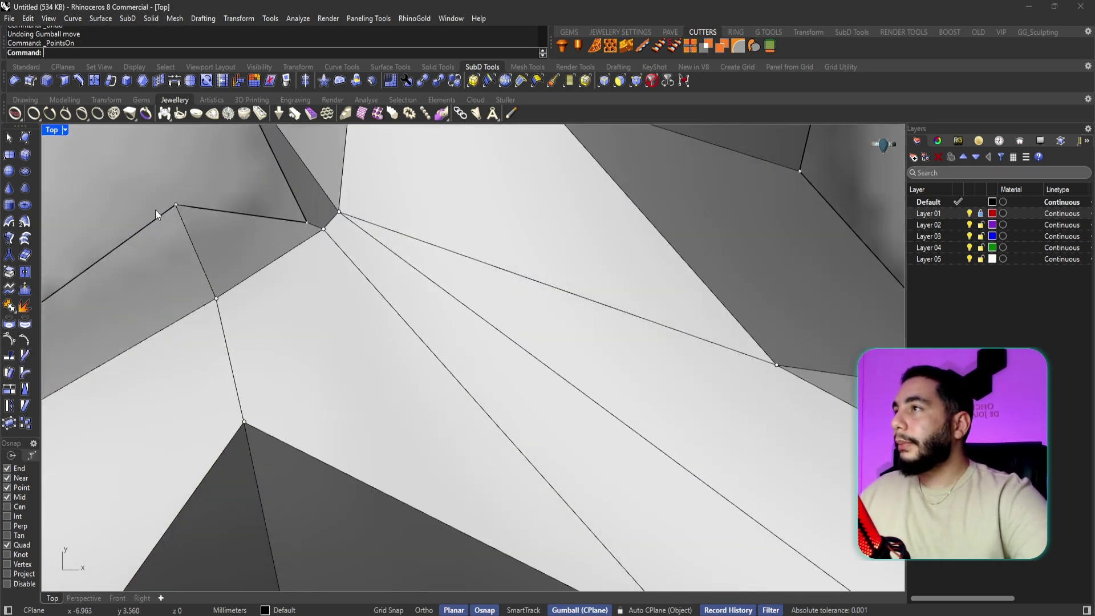
{"action": "left_click", "coordinate": [94, 82]}
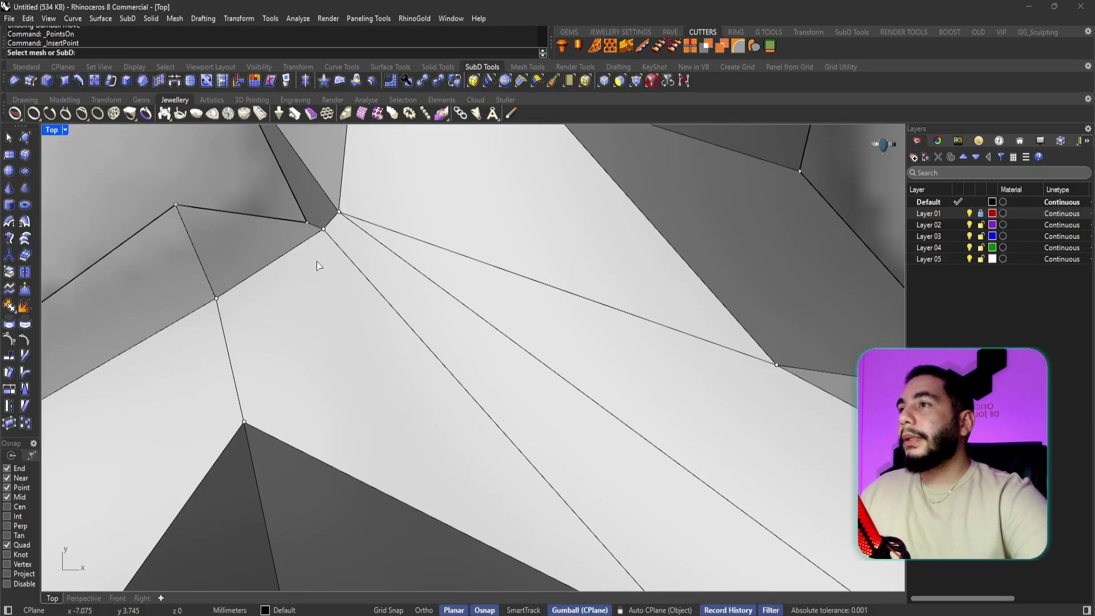
{"action": "left_click", "coordinate": [324, 244]}
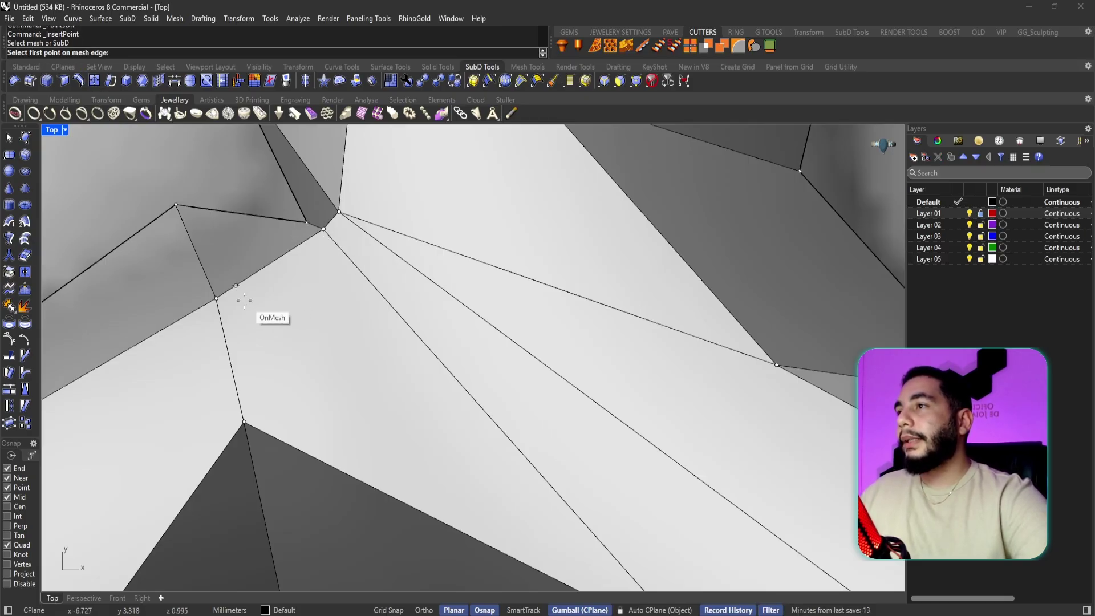
{"action": "left_click", "coordinate": [229, 313]}
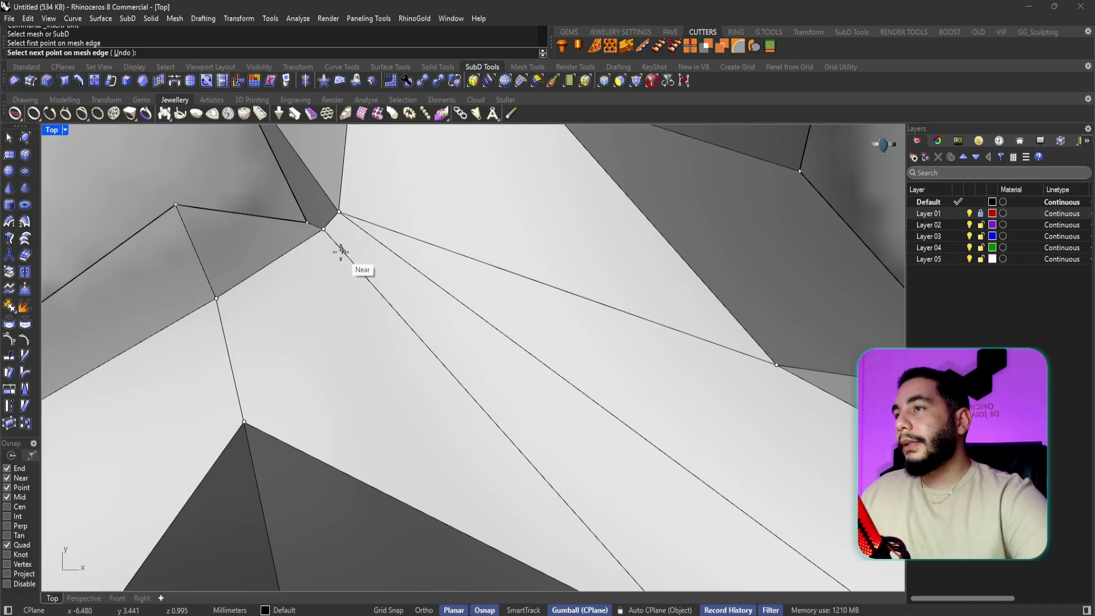
{"action": "key", "text": "Escape"}
{"action": "scroll", "coordinate": [347, 302], "scroll_direction": "down", "scroll_amount": 6}
{"action": "scroll", "coordinate": [348, 302], "scroll_direction": "down", "scroll_amount": 4}
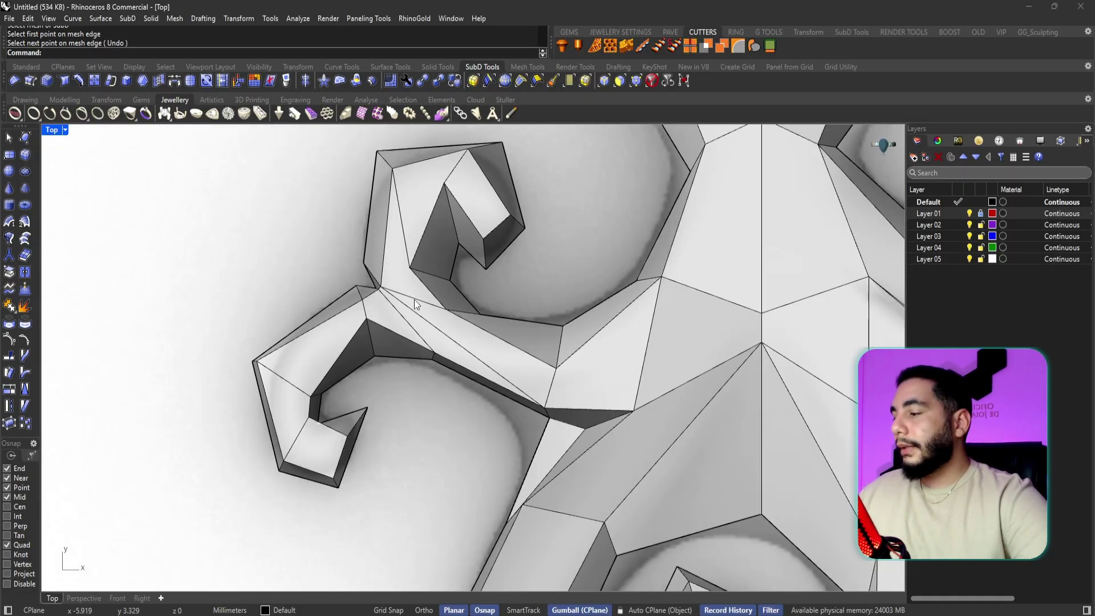
- Return the SubD to smooth display and move the two symmetric vertices at the eyes down to the eyes' lower ends
{"action": "key", "text": "Tab"}
{"action": "scroll", "coordinate": [466, 283], "scroll_direction": "down", "scroll_amount": 6}
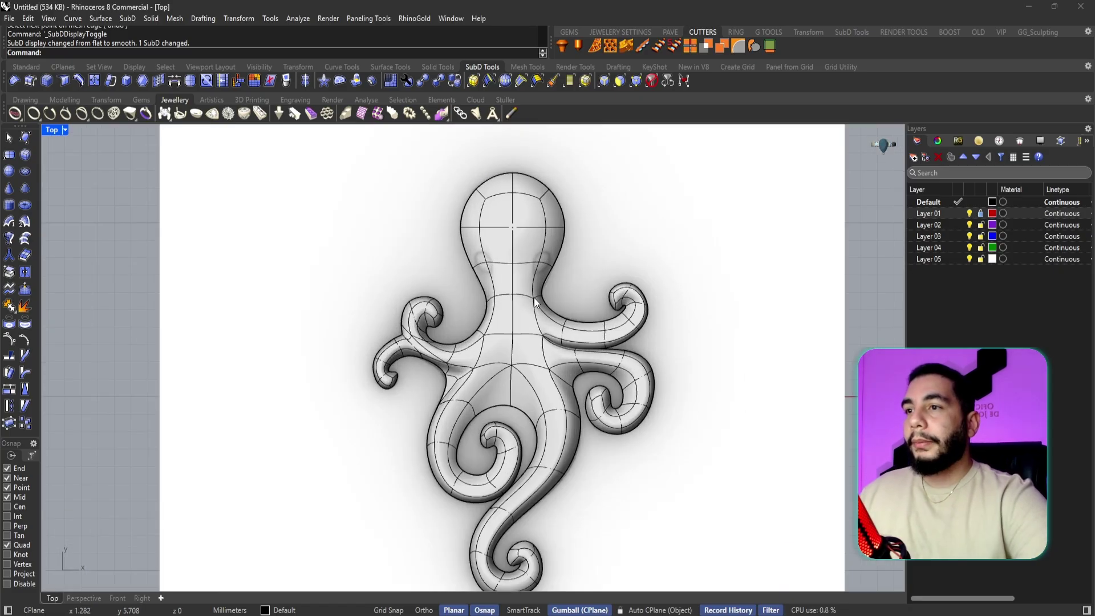
{"action": "scroll", "coordinate": [501, 305], "scroll_direction": "up", "scroll_amount": 8}
{"action": "scroll", "coordinate": [402, 310], "scroll_direction": "up", "scroll_amount": 4}
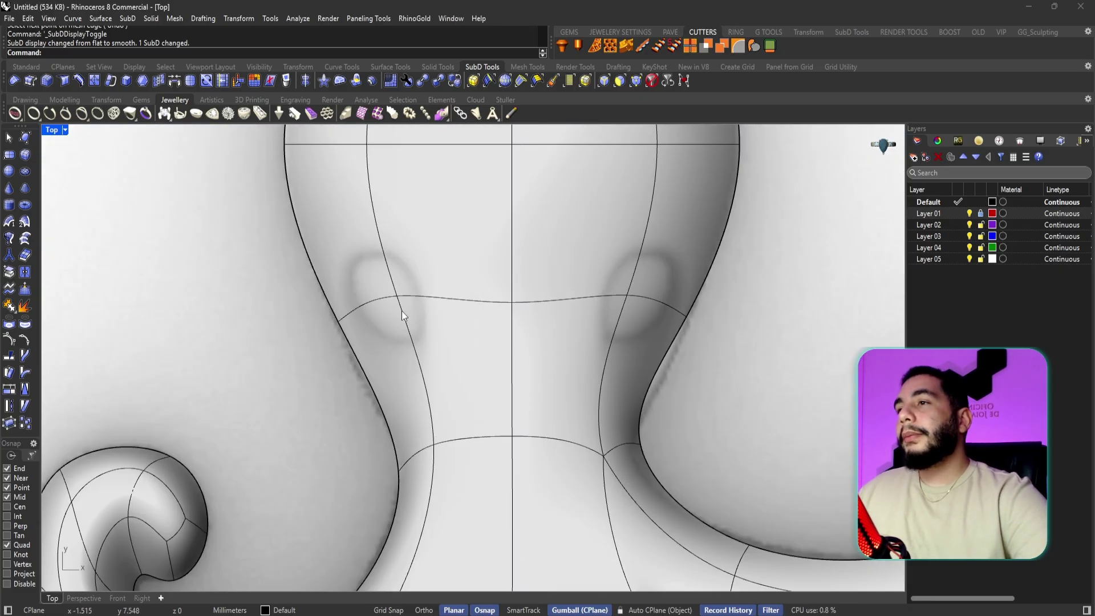
{"action": "left_click", "coordinate": [397, 296], "text": "ctrl+shift"}
{"action": "left_click", "coordinate": [628, 295], "text": "ctrl+shift"}
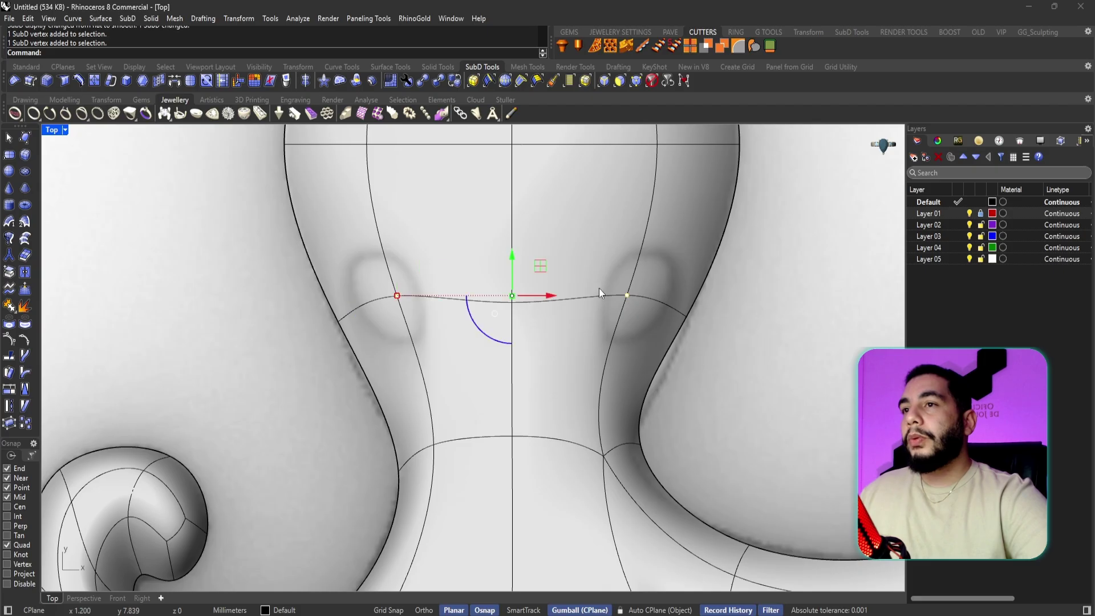
{"action": "left_click_drag", "start_coordinate": [514, 255], "coordinate": [523, 356]}
{"action": "key", "text": "Escape"}
- Lower the centre vertex between the eyes so the cross edge curves downward in the middle
{"action": "left_click", "coordinate": [508, 325], "text": "ctrl+shift"}
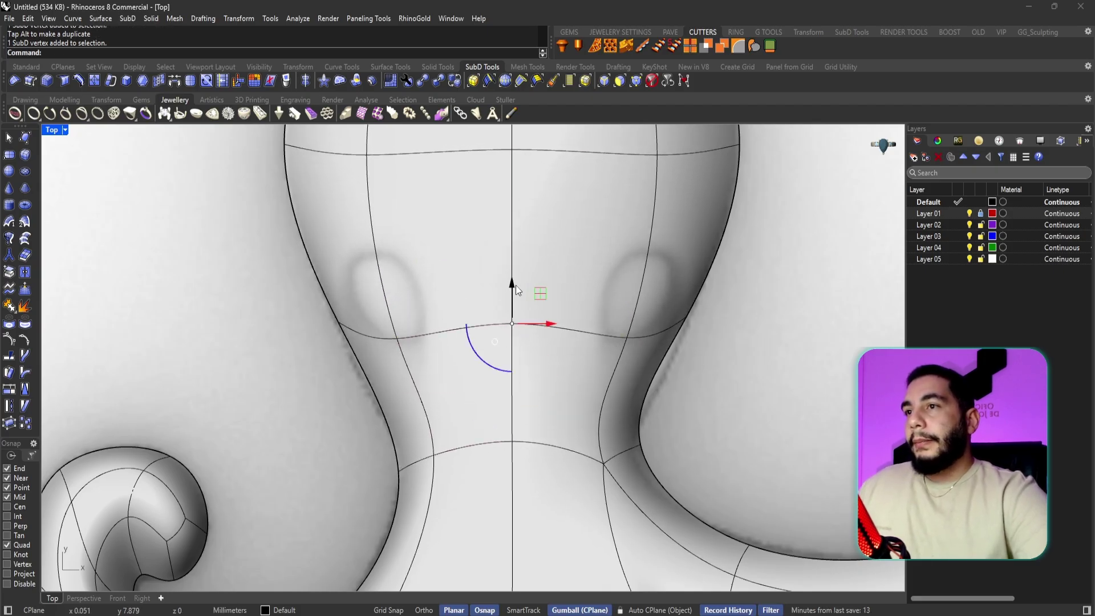
{"action": "left_click_drag", "start_coordinate": [515, 285], "coordinate": [518, 343]}
{"action": "key", "text": "Escape"}
{"action": "scroll", "coordinate": [518, 343], "scroll_direction": "down", "scroll_amount": 6}
{"action": "scroll", "coordinate": [533, 397], "scroll_direction": "up", "scroll_amount": 4}
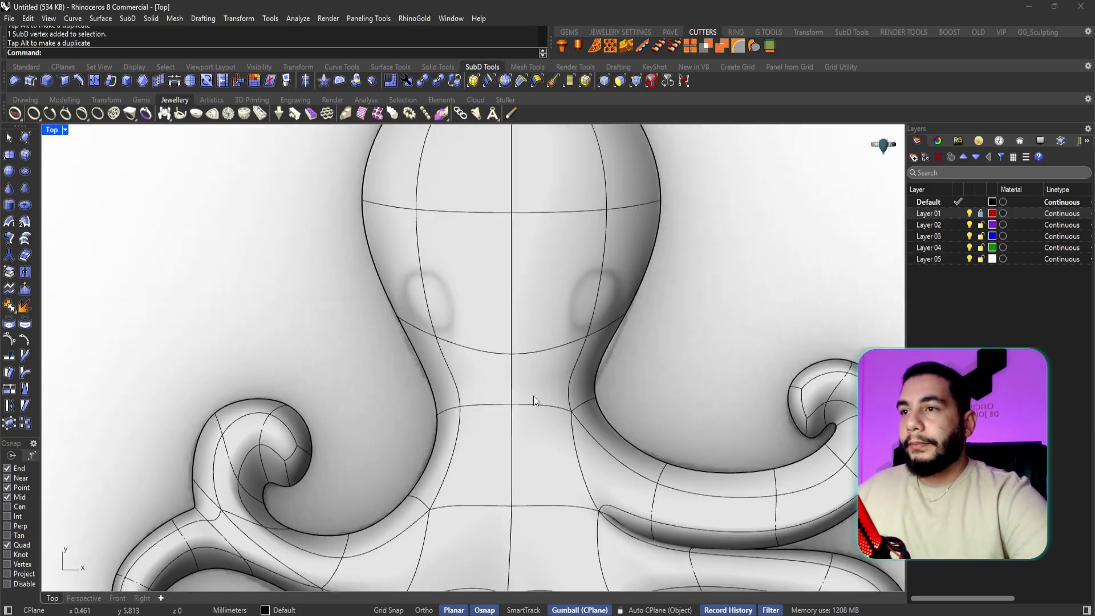
- Unweld the edge chain running across the neck from one side outline to the other with UnweldEdge
{"action": "scroll", "coordinate": [533, 396], "scroll_direction": "down", "scroll_amount": 2}
{"action": "scroll", "coordinate": [532, 396], "scroll_direction": "down", "scroll_amount": 4}
{"action": "right_click_drag", "start_coordinate": [532, 396], "coordinate": [485, 394]}
{"action": "scroll", "coordinate": [477, 391], "scroll_direction": "up", "scroll_amount": 4}
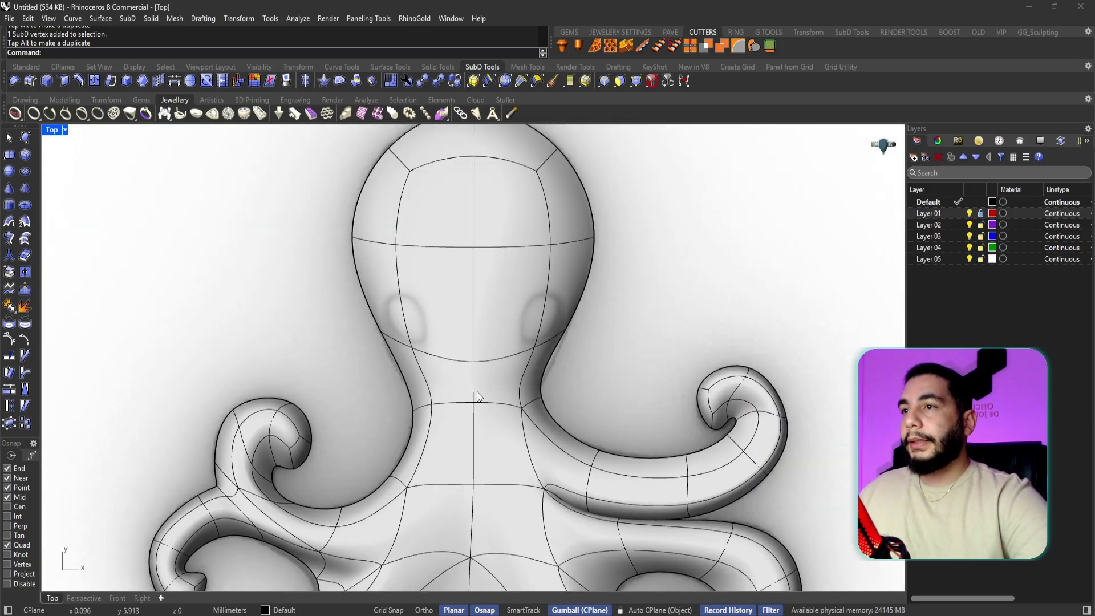
{"action": "double_click", "coordinate": [495, 402], "text": "ctrl+shift"}
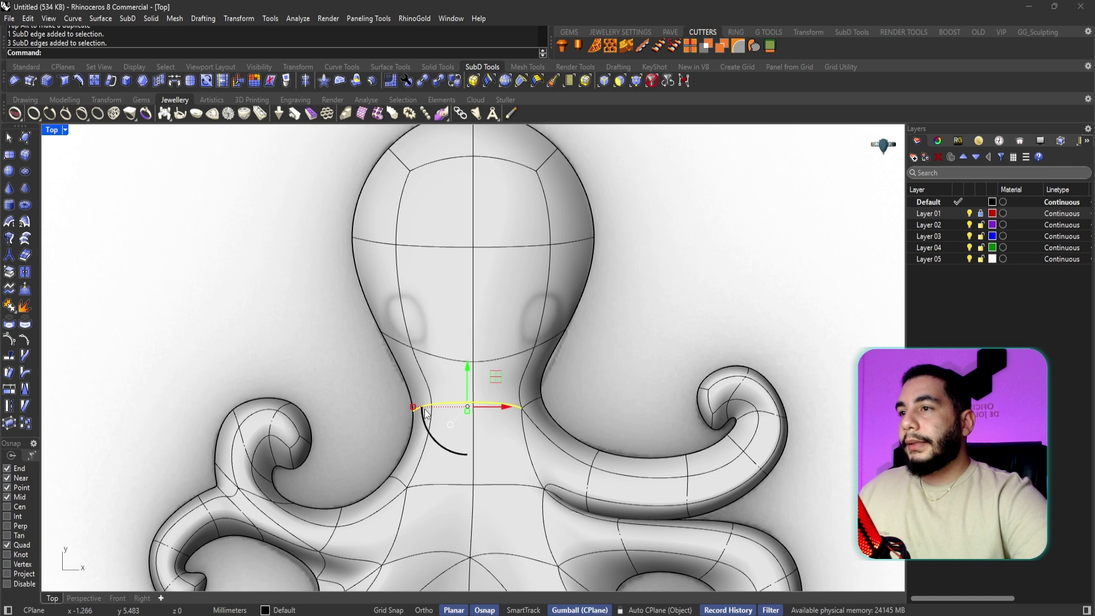
{"action": "scroll", "coordinate": [530, 406], "scroll_direction": "up", "scroll_amount": 2}
{"action": "left_click", "coordinate": [531, 401], "text": "ctrl+shift"}
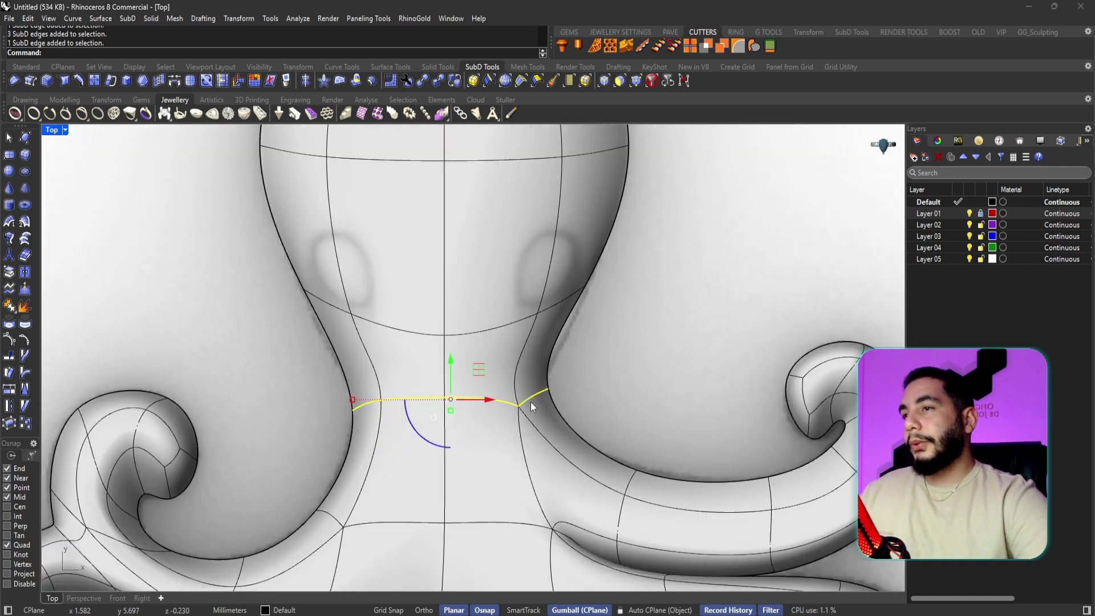
{"action": "type", "text": "U"}
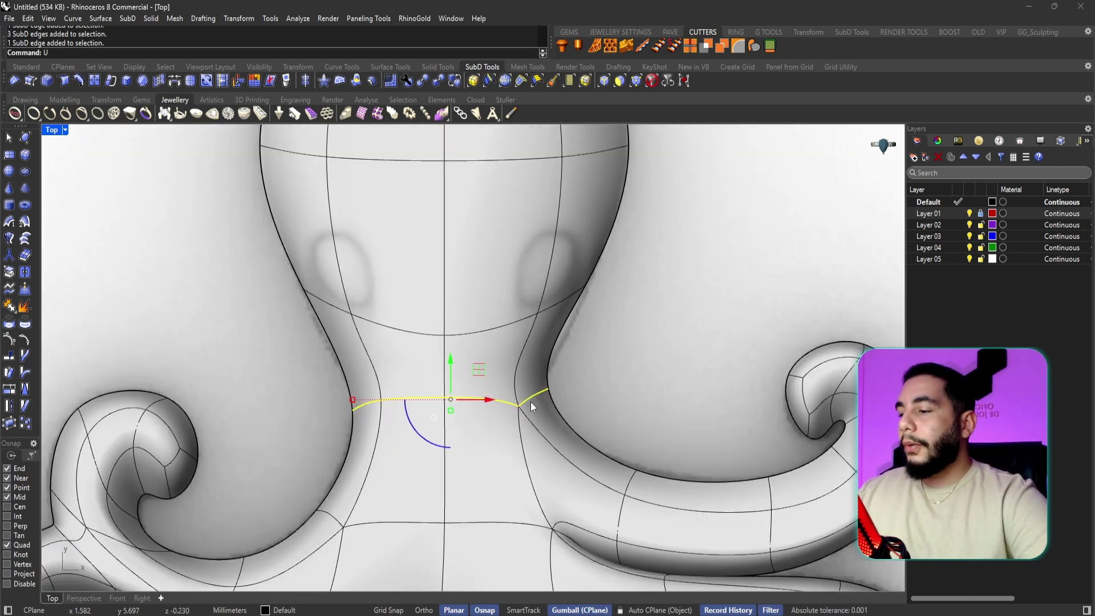
{"action": "type", "text": "nweldEdge"}
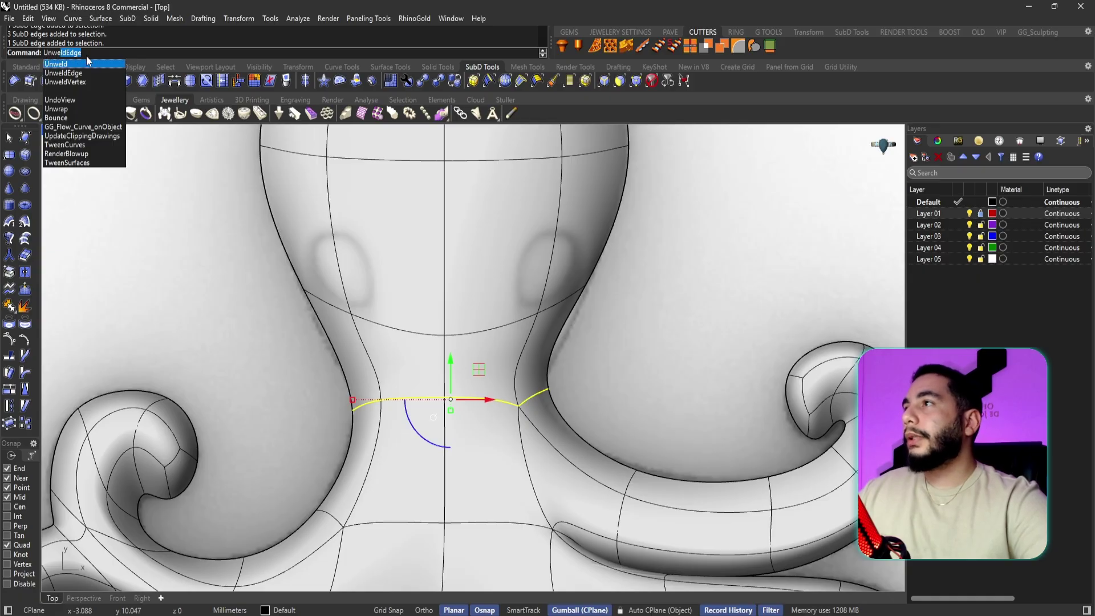
{"action": "left_click", "coordinate": [85, 73]}
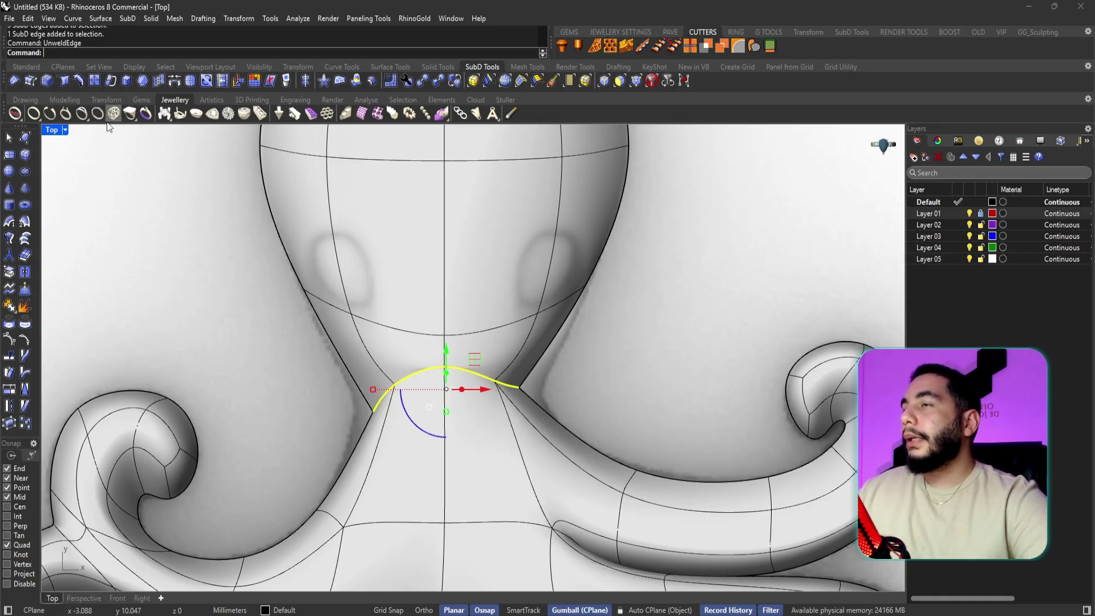
{"action": "scroll", "coordinate": [540, 343], "scroll_direction": "down", "scroll_amount": 3}
{"action": "scroll", "coordinate": [519, 315], "scroll_direction": "up", "scroll_amount": 5}
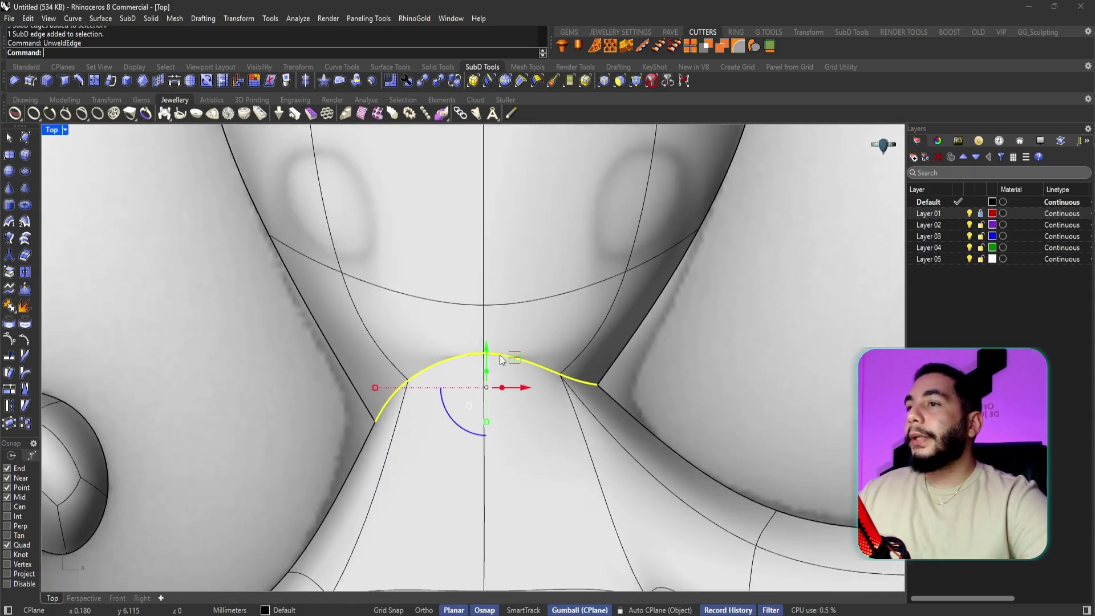
{"action": "key", "text": "Escape"}
- Explode the SubD along the unwelded neck edges and select the separated head on its own
{"action": "left_click", "coordinate": [519, 317]}
{"action": "scroll", "coordinate": [514, 308], "scroll_direction": "down", "scroll_amount": 5}
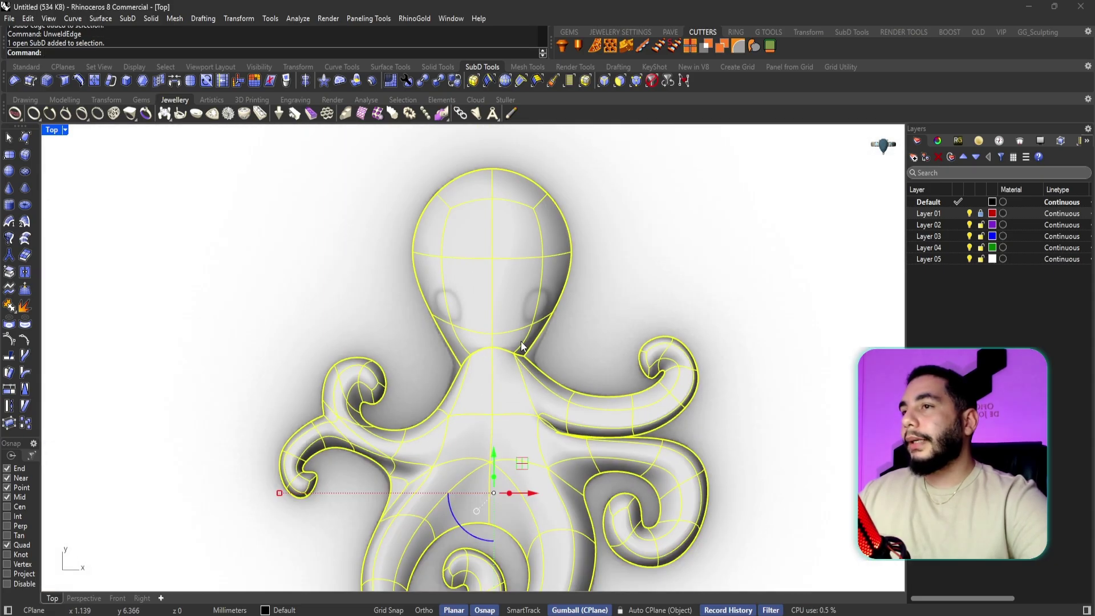
{"action": "left_click", "coordinate": [26, 309]}
{"action": "left_click", "coordinate": [489, 302]}
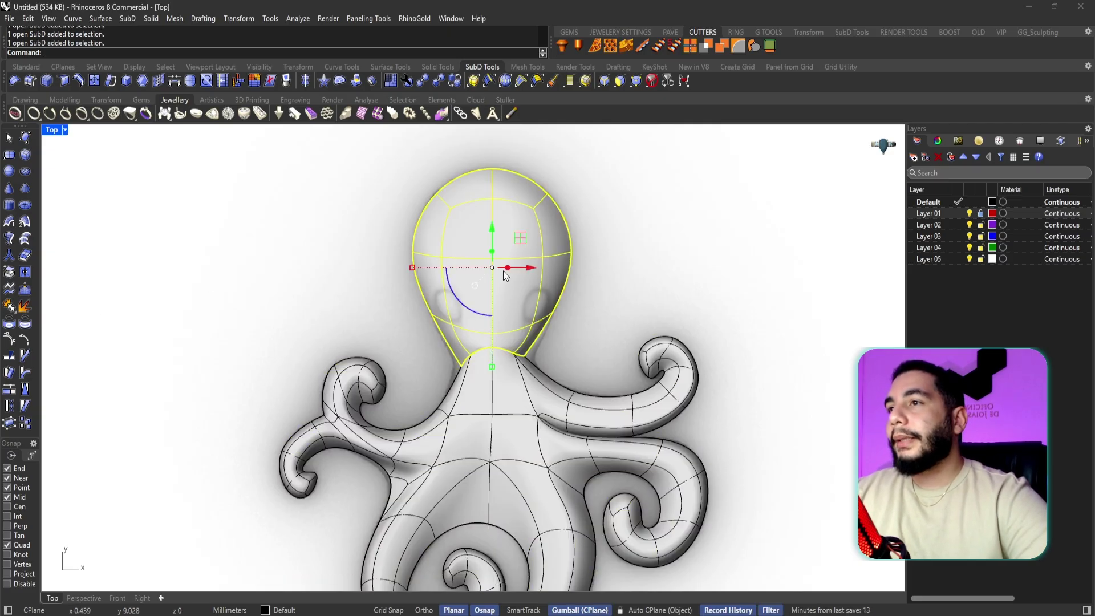
{"action": "left_click", "coordinate": [499, 400]}
{"action": "left_click", "coordinate": [530, 327]}
- Reflect the head across a vertical plane starting at 0, using Ortho and keeping the current primary side
{"action": "scroll", "coordinate": [530, 326], "scroll_direction": "up", "scroll_amount": 6}
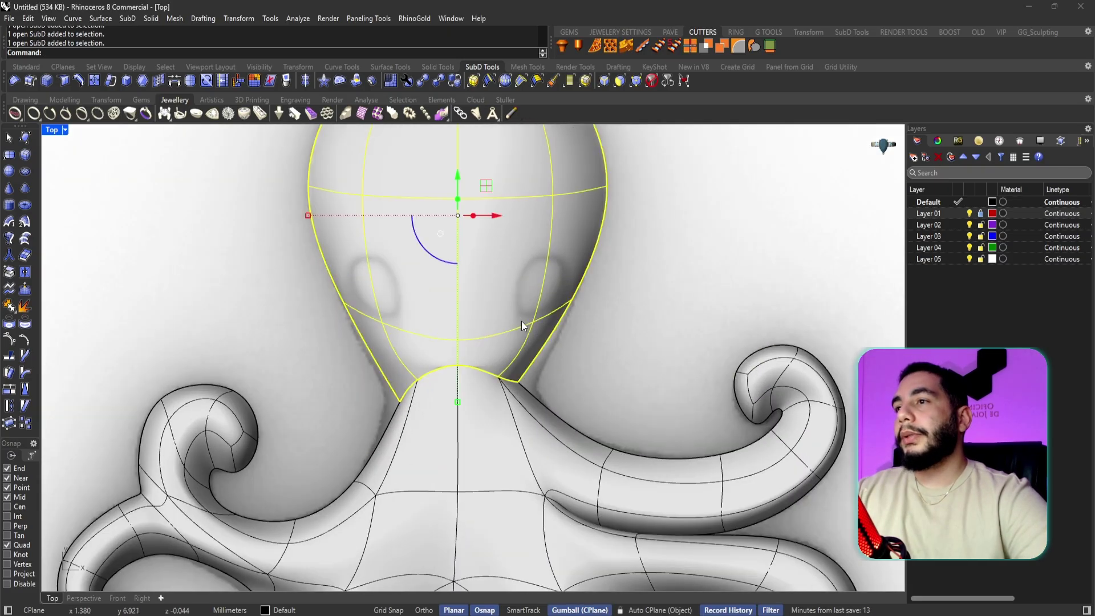
{"action": "right_click_drag", "start_coordinate": [523, 337], "coordinate": [519, 380]}
{"action": "scroll", "coordinate": [521, 374], "scroll_direction": "down", "scroll_amount": 6}
{"action": "scroll", "coordinate": [491, 393], "scroll_direction": "up", "scroll_amount": 3}
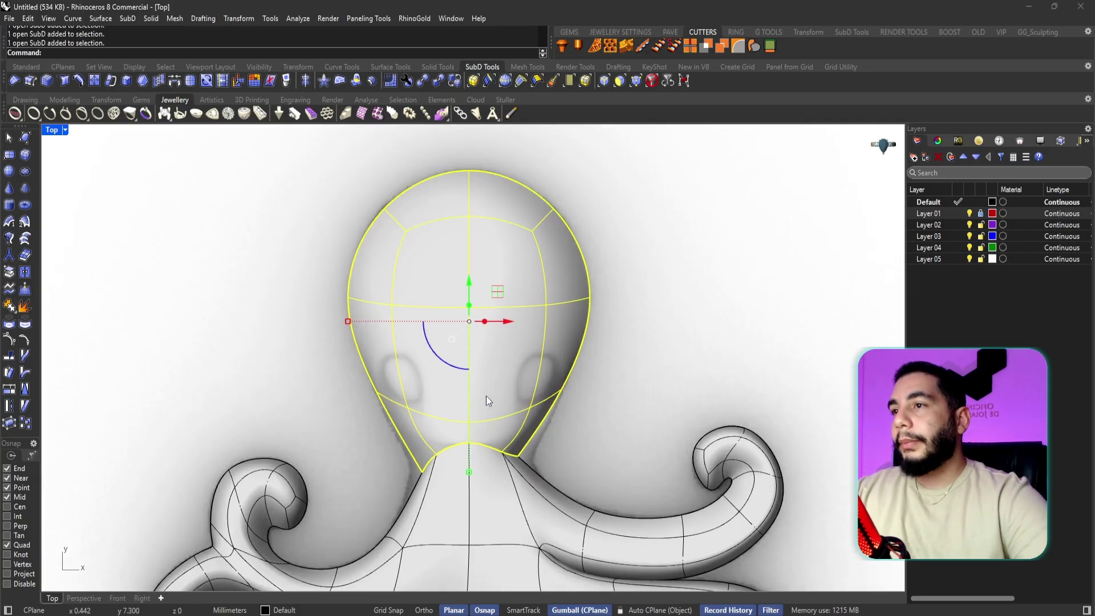
{"action": "left_click", "coordinate": [305, 81]}
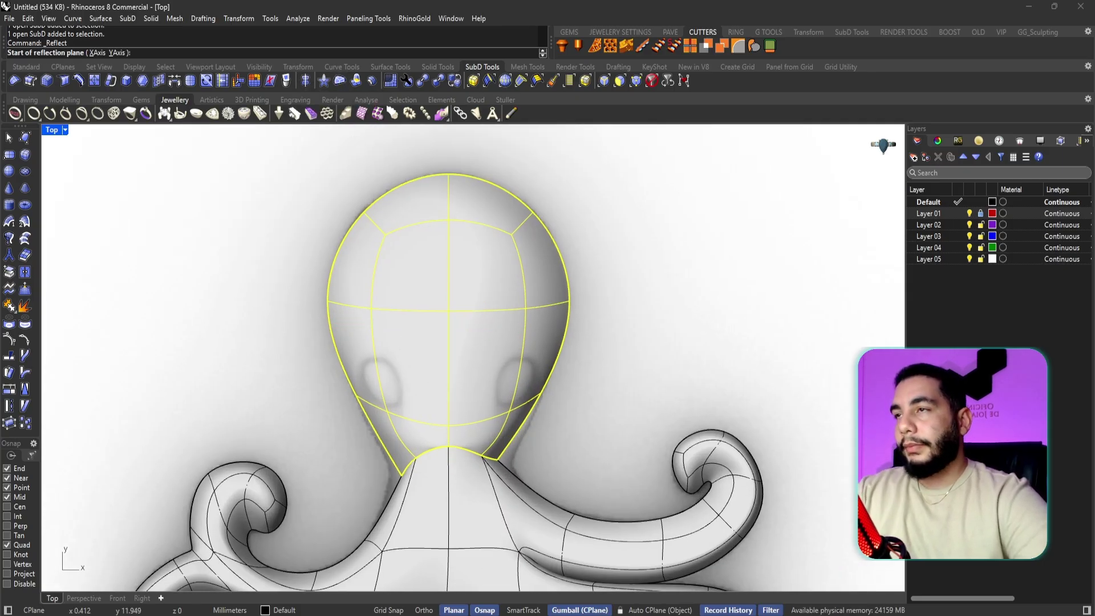
{"action": "type", "text": "0"}
{"action": "key", "text": "Return"}
{"action": "key", "text": "F8"}
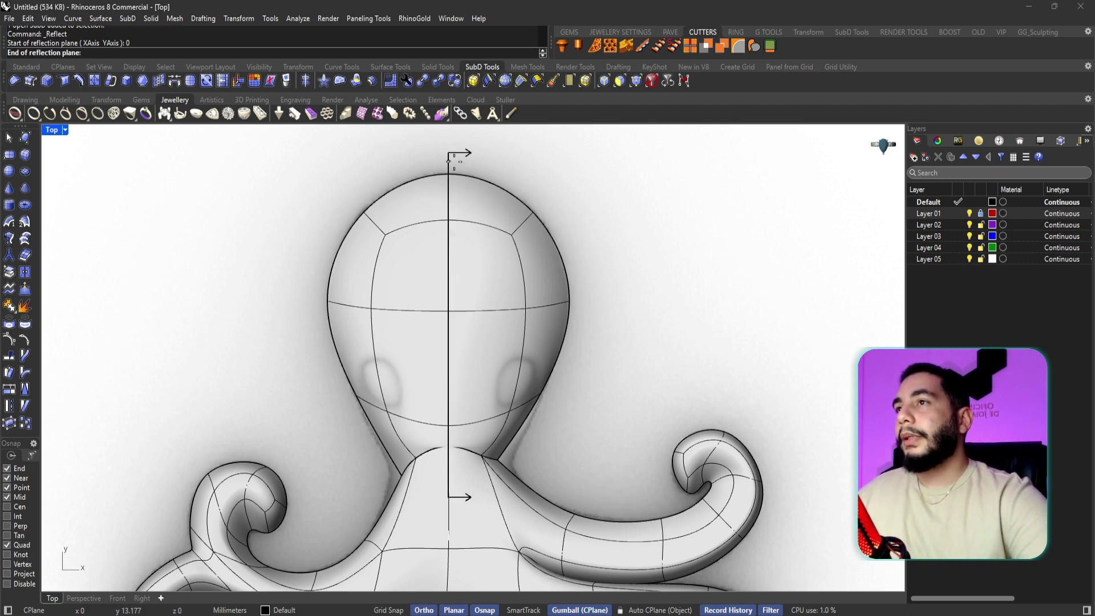
{"action": "left_click", "coordinate": [453, 162]}
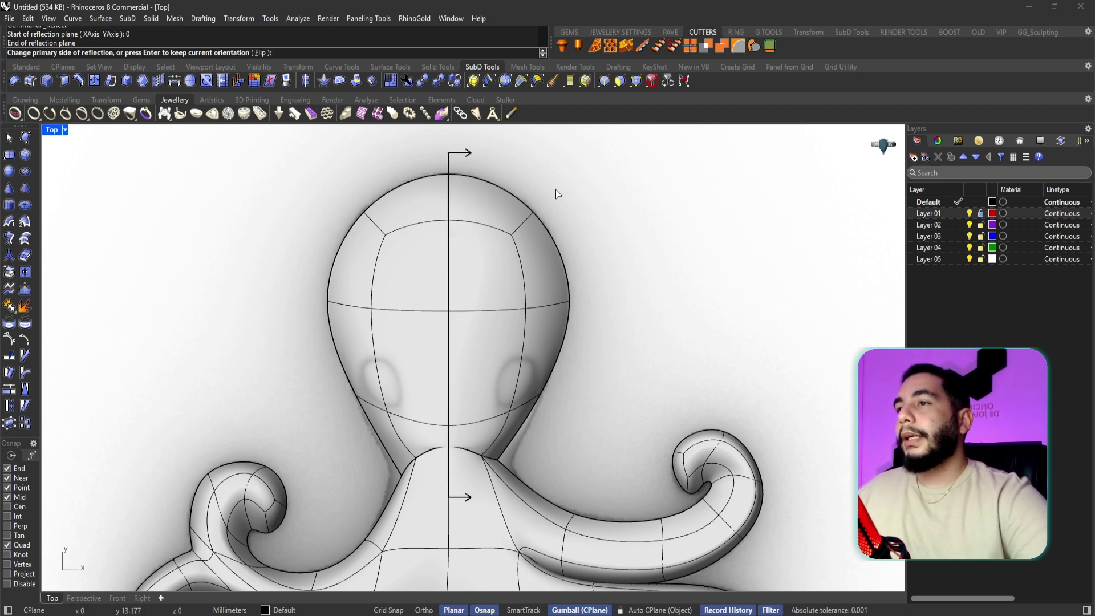
{"action": "key", "text": "Return"}
- Move the long edge running through the eye on the head's primary side slightly outward
{"action": "scroll", "coordinate": [512, 395], "scroll_direction": "down", "scroll_amount": 4}
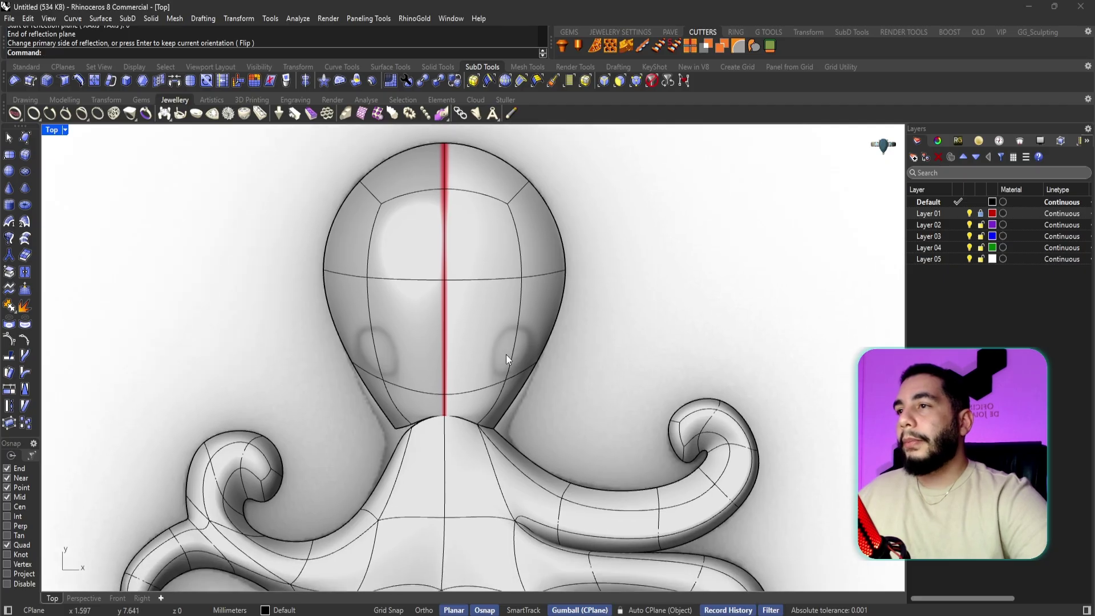
{"action": "scroll", "coordinate": [484, 352], "scroll_direction": "up", "scroll_amount": 4}
{"action": "scroll", "coordinate": [509, 375], "scroll_direction": "up", "scroll_amount": 2}
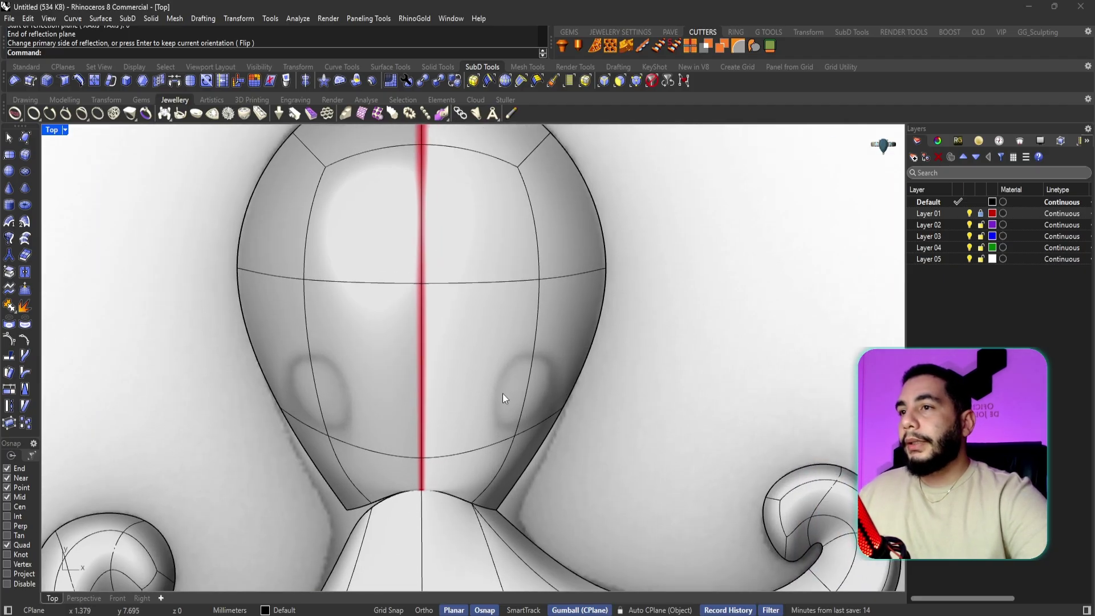
{"action": "left_click", "coordinate": [525, 416]}
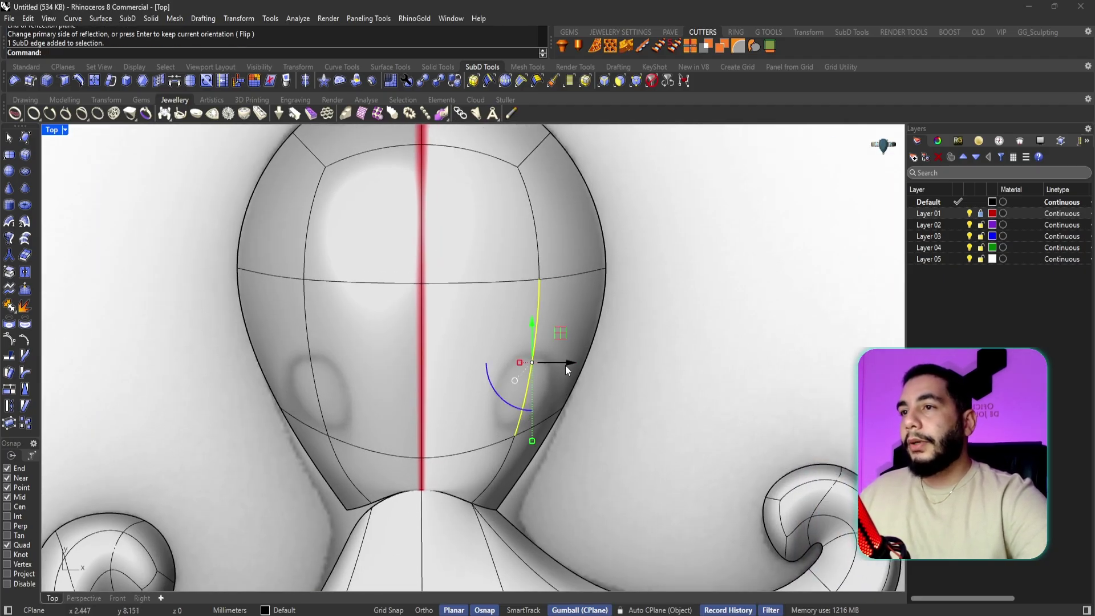
{"action": "left_click_drag", "start_coordinate": [566, 365], "coordinate": [575, 373]}
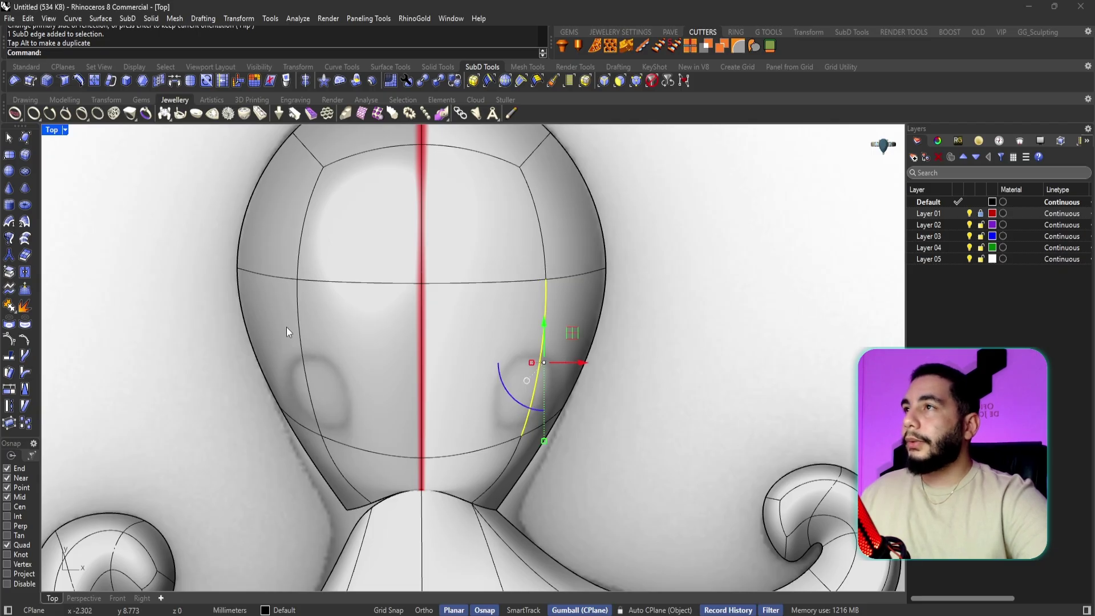
{"action": "left_click", "coordinate": [731, 351]}
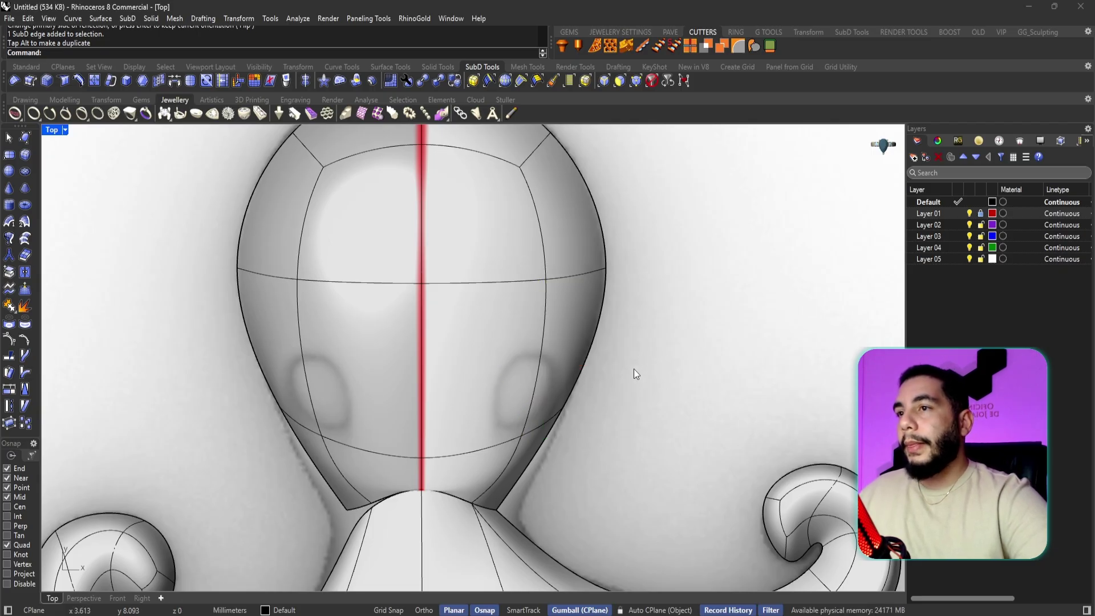
- Inset the face between the head's symmetry line and the eye by 0.100
{"action": "left_click", "coordinate": [144, 84]}
{"action": "left_click", "coordinate": [512, 384]}
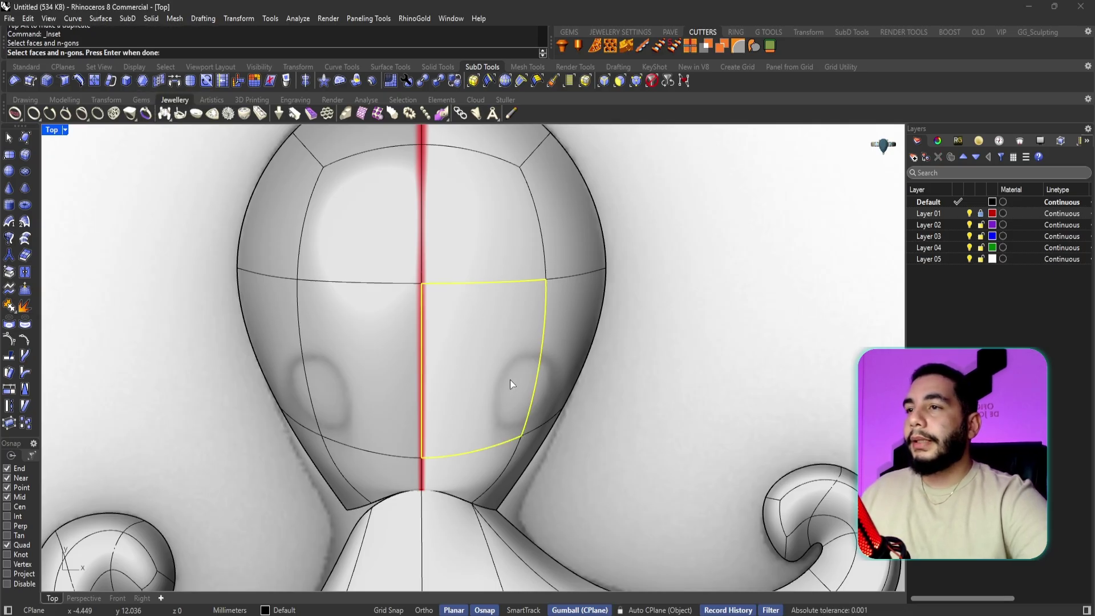
{"action": "key", "text": "Return"}
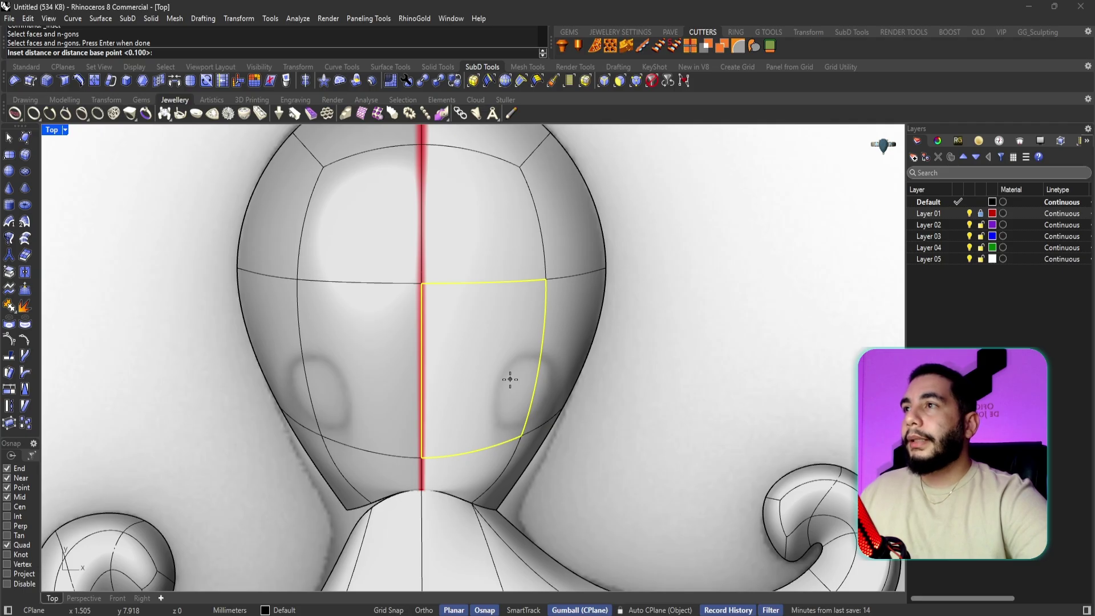
{"action": "key", "text": "Return"}
{"action": "scroll", "coordinate": [570, 407], "scroll_direction": "down", "scroll_amount": 1}
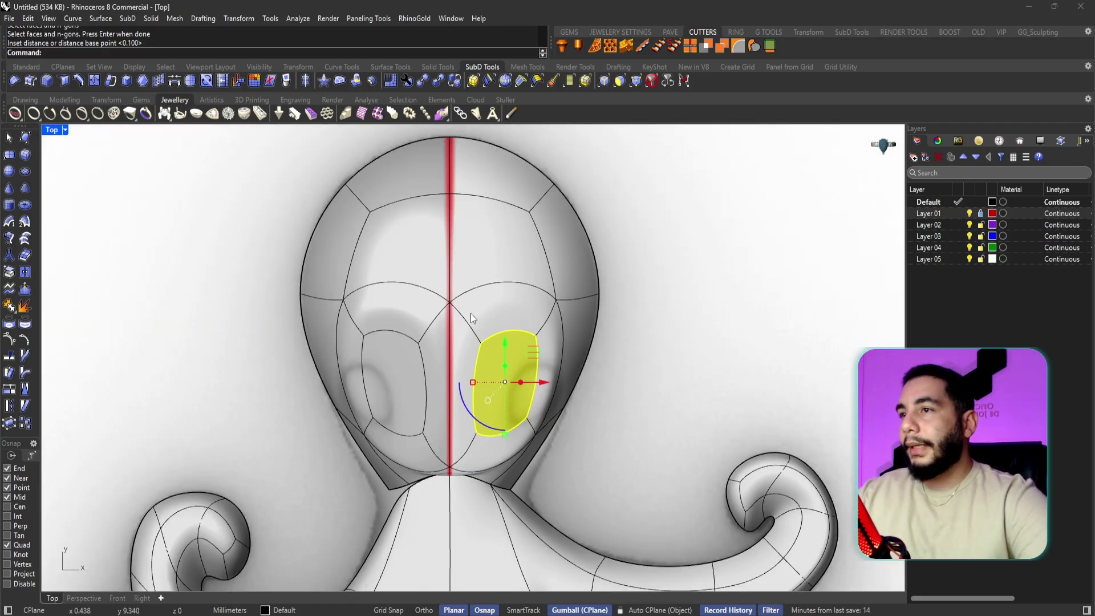
- Delete the inset face to open the eye sockets in the head
{"action": "scroll", "coordinate": [470, 313], "scroll_direction": "down", "scroll_amount": 2}
{"action": "scroll", "coordinate": [503, 333], "scroll_direction": "up", "scroll_amount": 2}
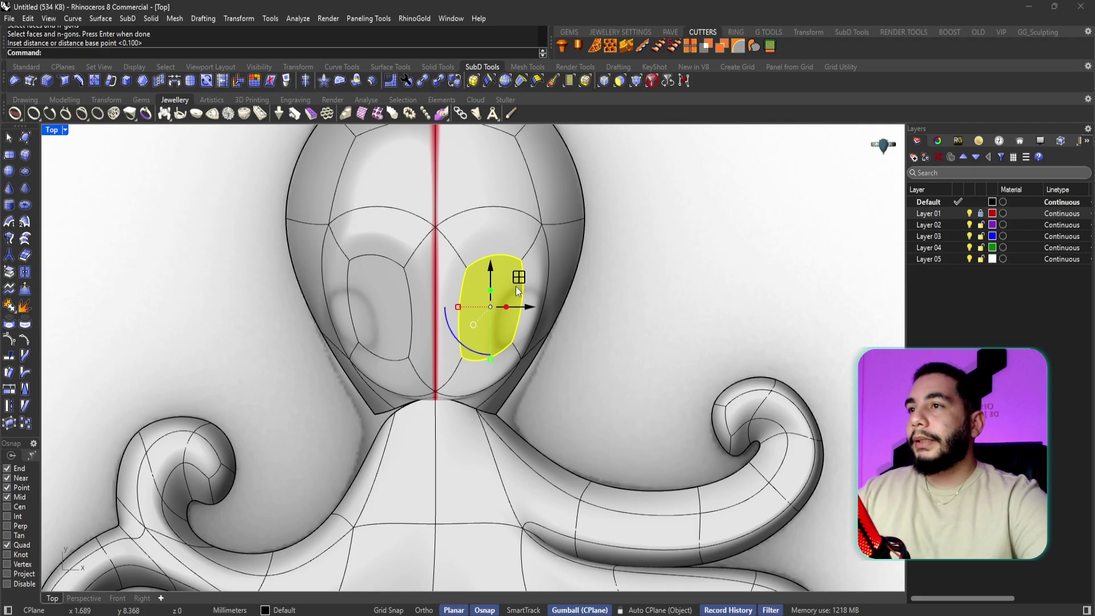
{"action": "scroll", "coordinate": [502, 335], "scroll_direction": "up", "scroll_amount": 1}
{"action": "key", "text": "Delete"}
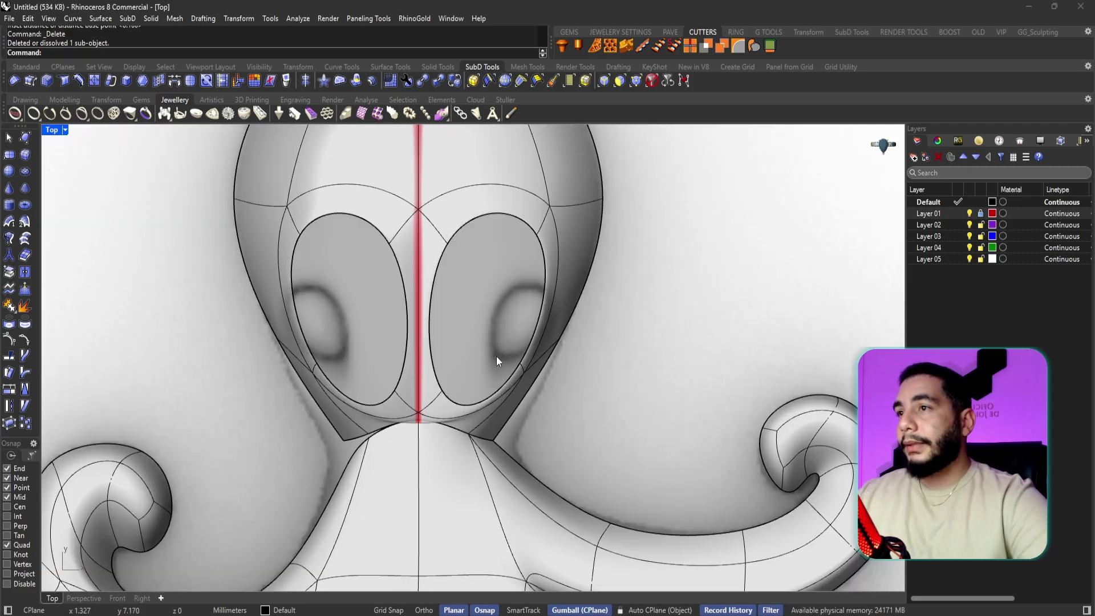
- Scale the eye opening's boundary edge loop down uniformly to about half its size
{"action": "double_click", "coordinate": [462, 402]}
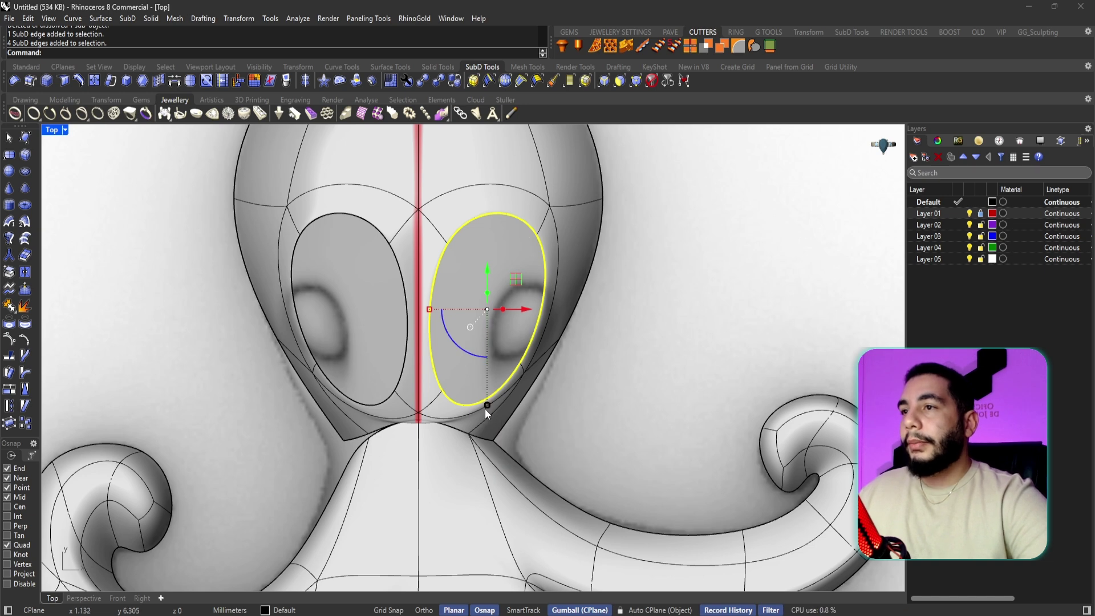
{"action": "left_click_drag", "start_coordinate": [487, 406], "coordinate": [497, 361]}
{"action": "key", "text": "Escape"}
{"action": "scroll", "coordinate": [538, 328], "scroll_direction": "down", "scroll_amount": 3}
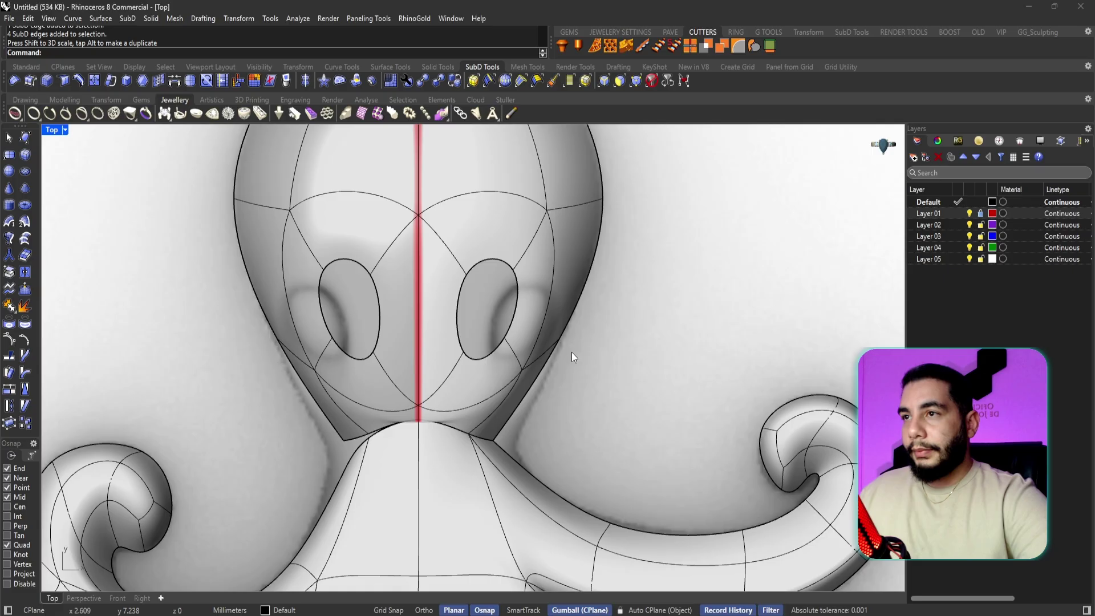
- Switch from the Top view to a maximized Perspective view and inspect the head's eye openings
{"action": "scroll", "coordinate": [547, 346], "scroll_direction": "up", "scroll_amount": 1}
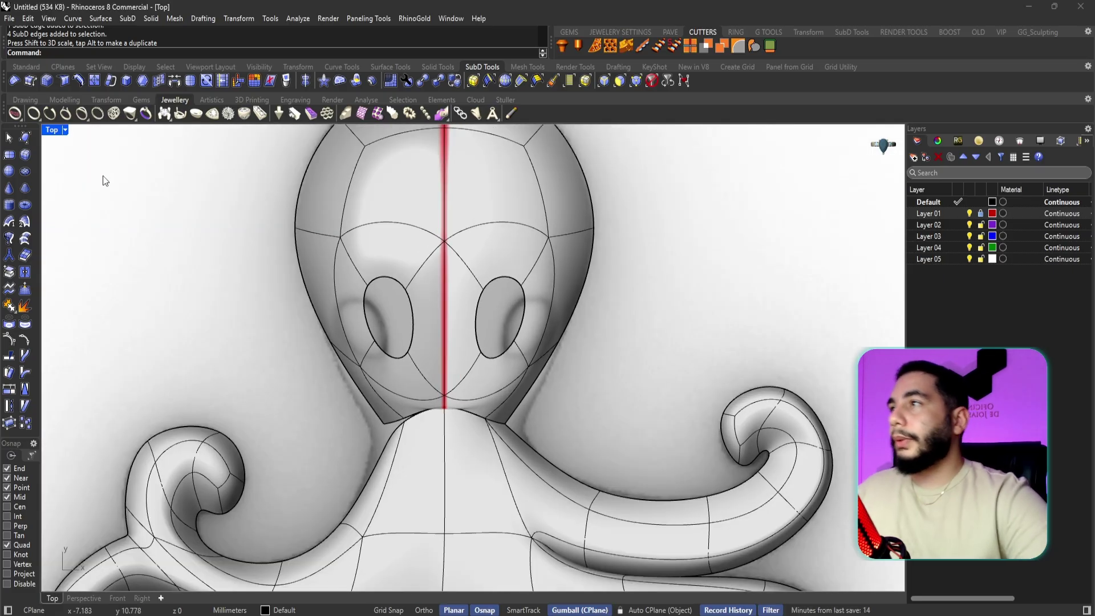
{"action": "double_click", "coordinate": [56, 131]}
{"action": "double_click", "coordinate": [494, 134]}
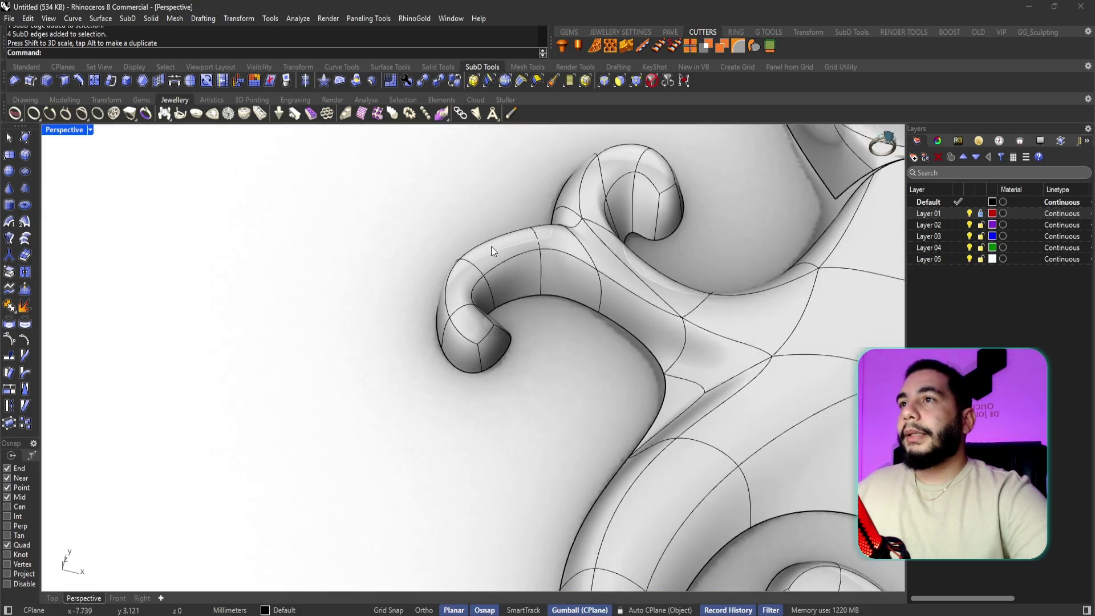
{"action": "scroll", "coordinate": [618, 279], "scroll_direction": "down", "scroll_amount": 5}
{"action": "scroll", "coordinate": [585, 273], "scroll_direction": "up", "scroll_amount": 6}
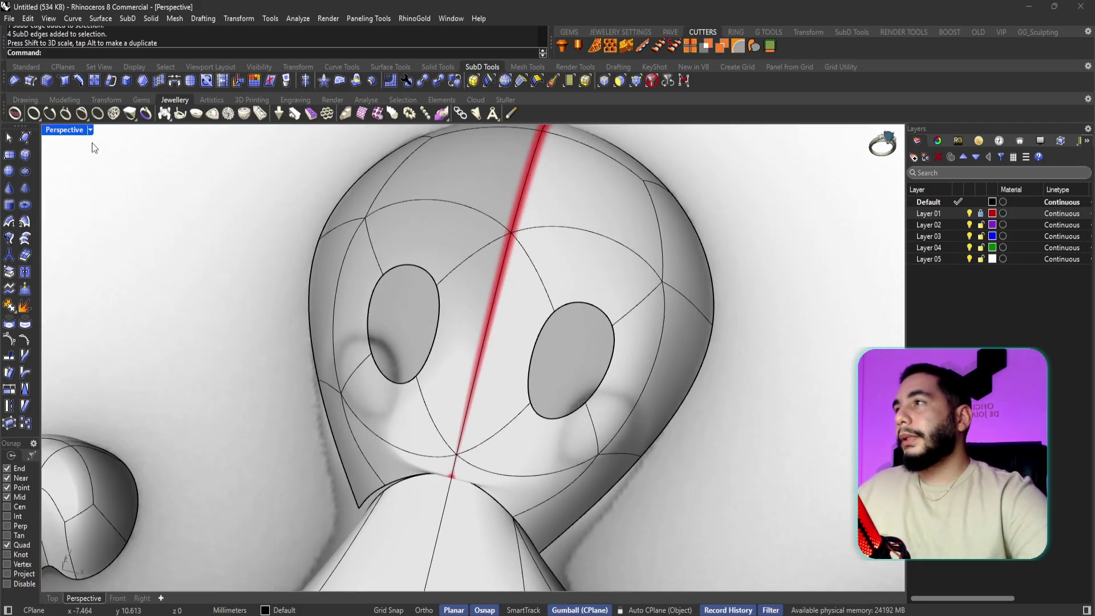
{"action": "scroll", "coordinate": [549, 330], "scroll_direction": "down", "scroll_amount": 2}
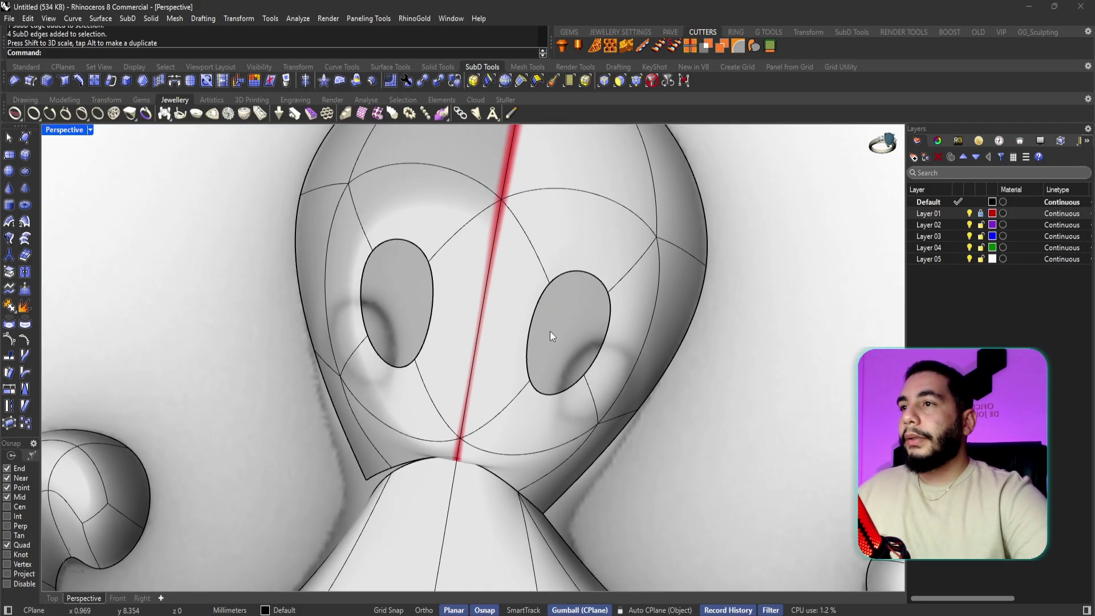
- Set the Perspective view's display mode to Shaded
{"action": "left_click", "coordinate": [90, 130]}
{"action": "left_click", "coordinate": [128, 184]}
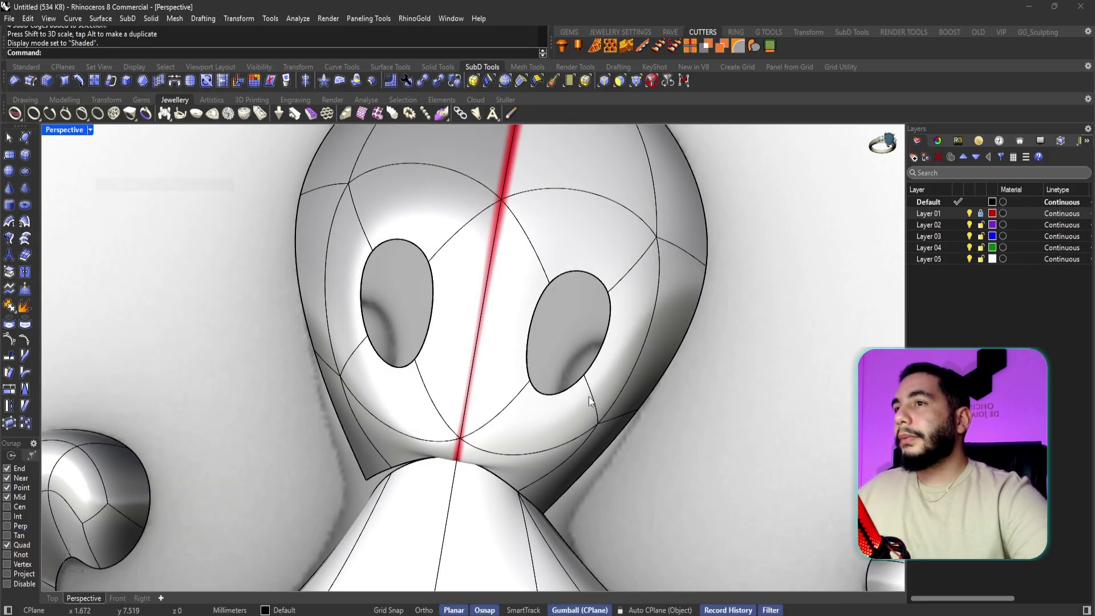
{"action": "scroll", "coordinate": [583, 388], "scroll_direction": "down", "scroll_amount": 2}
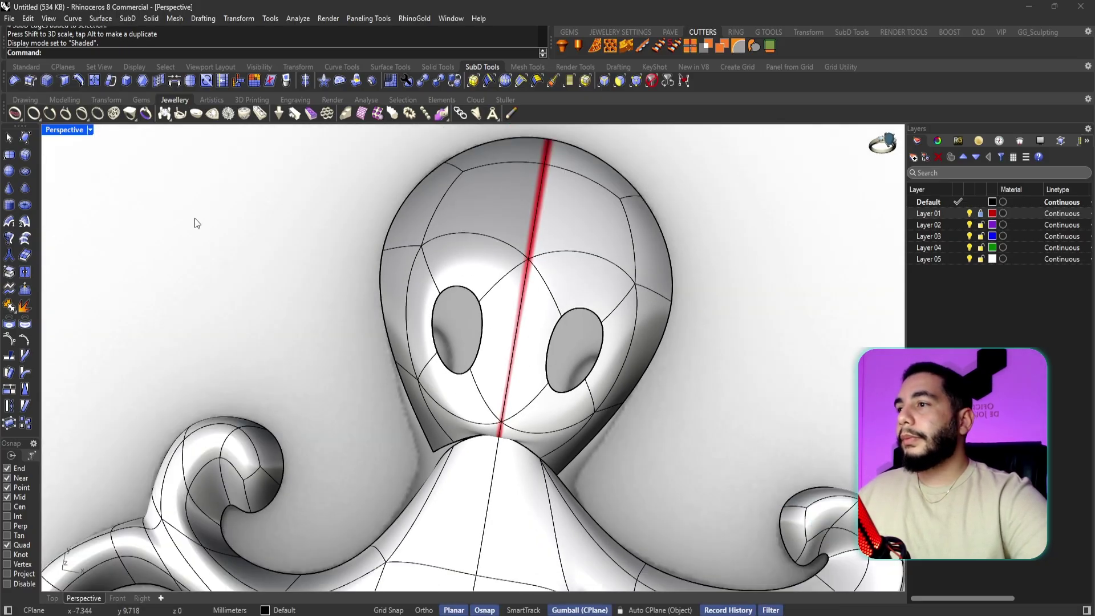
{"action": "left_click", "coordinate": [90, 130]}
{"action": "left_click", "coordinate": [139, 187]}
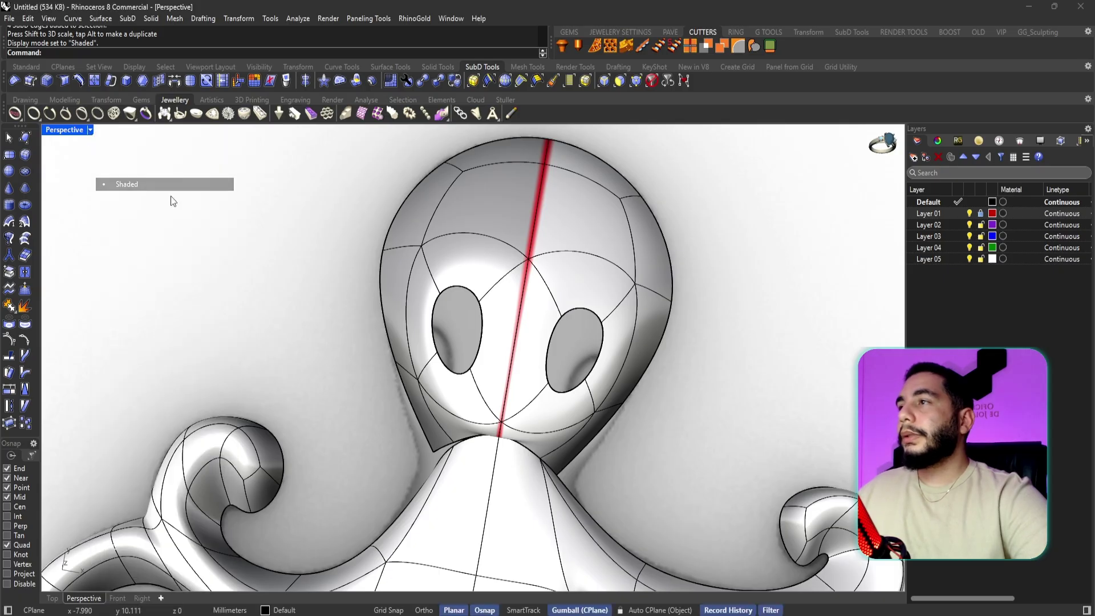
- Select the complete boundary edge loop of one eye opening and align the gumball to the object
{"action": "mouse_move", "coordinate": [634, 355]}
{"action": "right_mouse_down"}
{"action": "mouse_move", "coordinate": [622, 348]}
{"action": "mouse_move", "coordinate": [597, 412]}
{"action": "right_mouse_up"}
{"action": "left_click", "coordinate": [591, 398]}
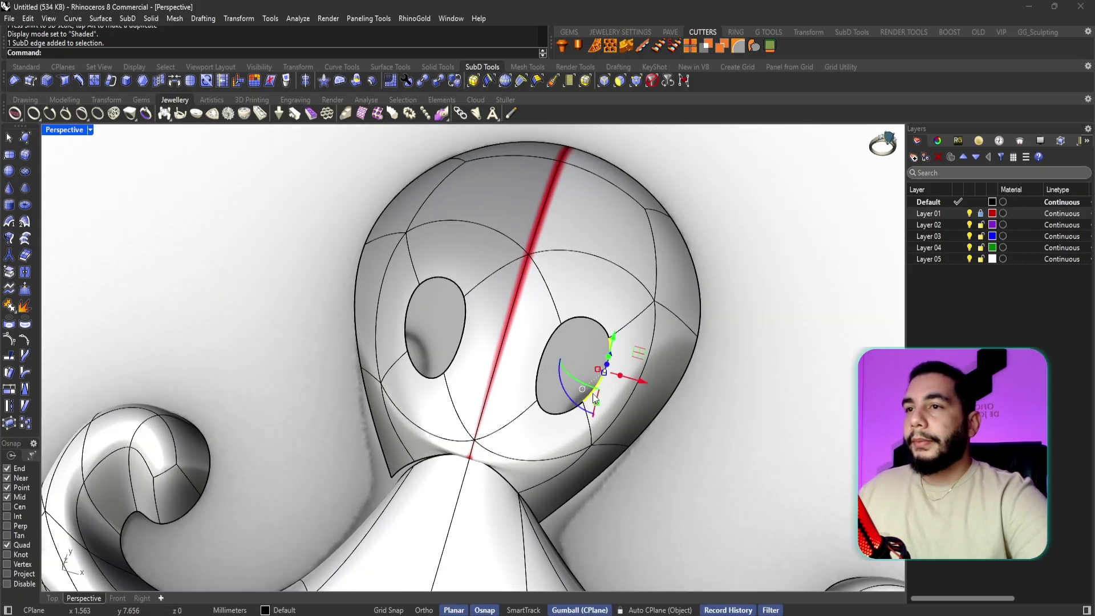
{"action": "double_click", "coordinate": [592, 398]}
{"action": "right_click_drag", "start_coordinate": [591, 416], "coordinate": [613, 376]}
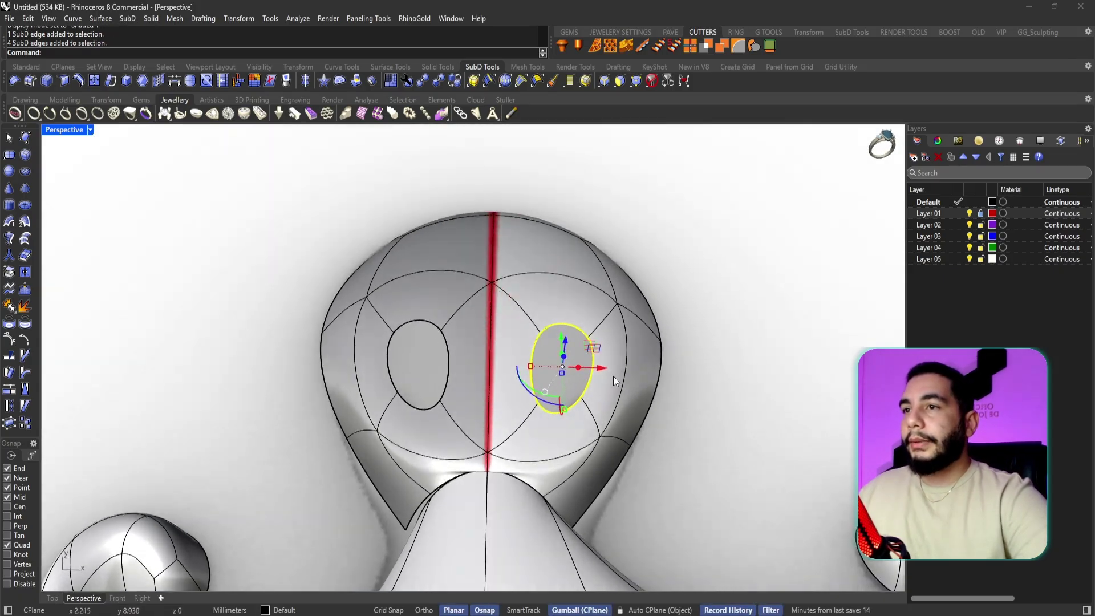
{"action": "scroll", "coordinate": [542, 389], "scroll_direction": "up", "scroll_amount": 2}
{"action": "left_click", "coordinate": [541, 384]}
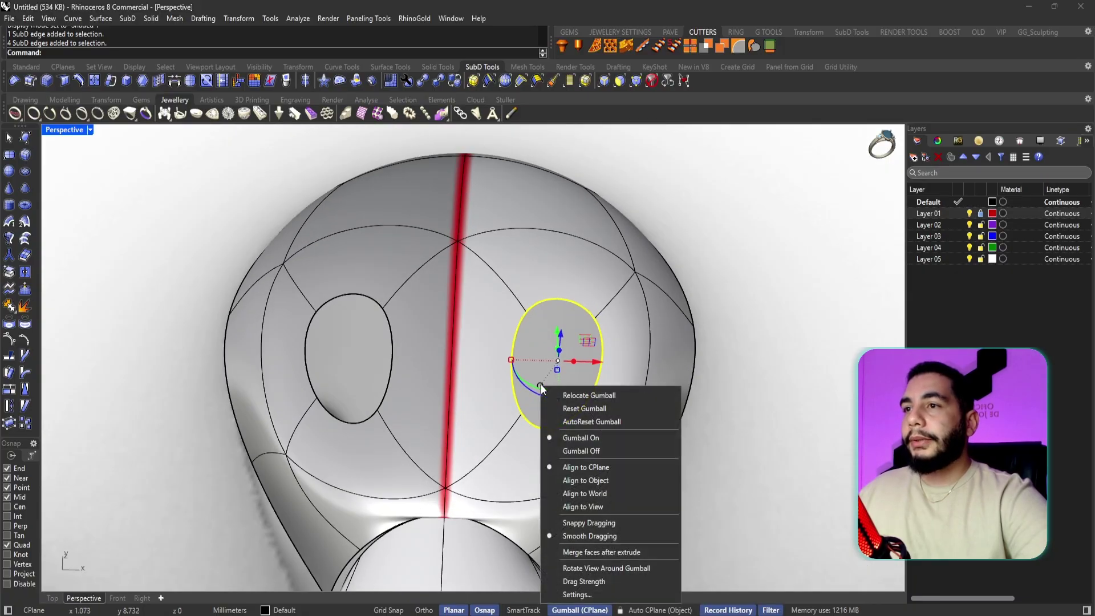
{"action": "left_click", "coordinate": [605, 481]}
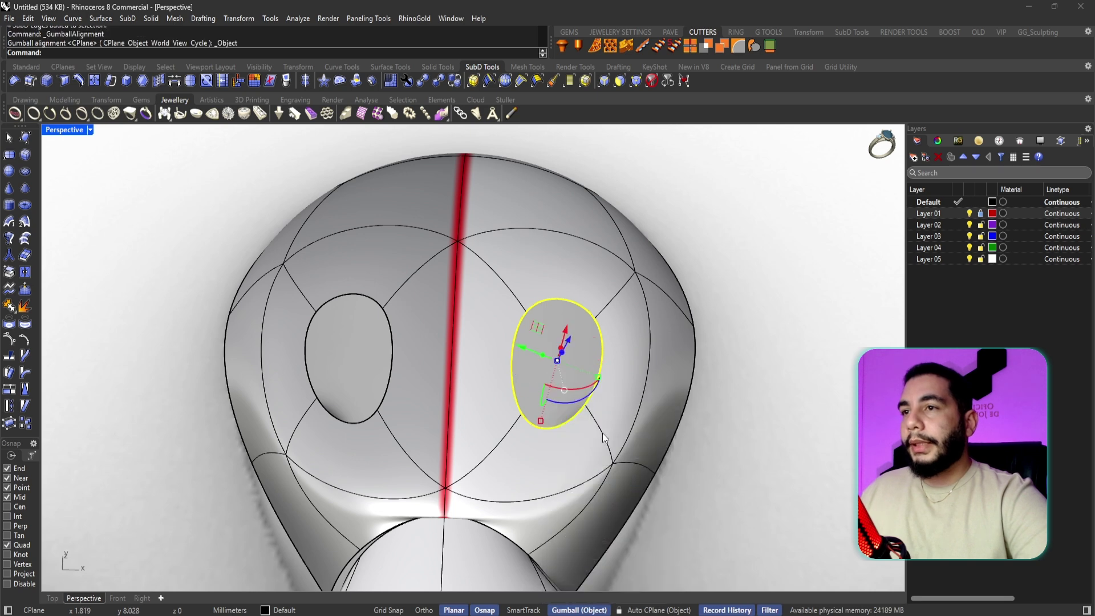
- Adjust and tilt the eye opening's boundary edge loop so it follows the curvature of the head
{"action": "left_click_drag", "start_coordinate": [523, 349], "coordinate": [552, 365]}
{"action": "left_click_drag", "start_coordinate": [596, 336], "coordinate": [595, 363]}
{"action": "scroll", "coordinate": [635, 409], "scroll_direction": "down", "scroll_amount": 3}
{"action": "right_click_drag", "start_coordinate": [635, 409], "coordinate": [554, 465]}
{"action": "scroll", "coordinate": [551, 472], "scroll_direction": "down", "scroll_amount": 8}
{"action": "scroll", "coordinate": [572, 460], "scroll_direction": "up", "scroll_amount": 8}
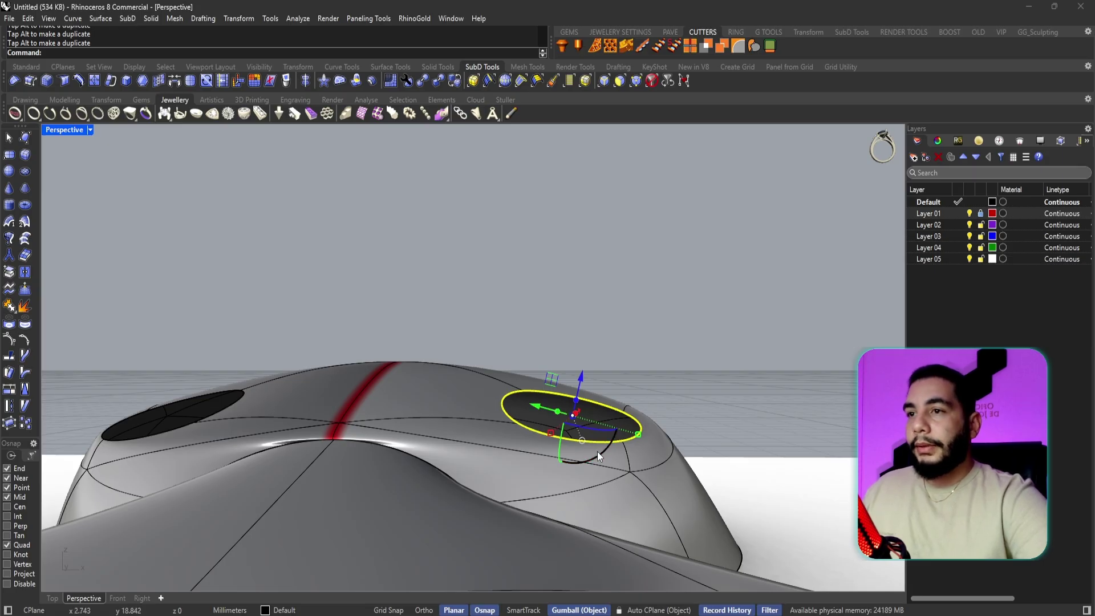
{"action": "left_click_drag", "start_coordinate": [597, 450], "coordinate": [594, 459]}
{"action": "left_click", "coordinate": [662, 463]}
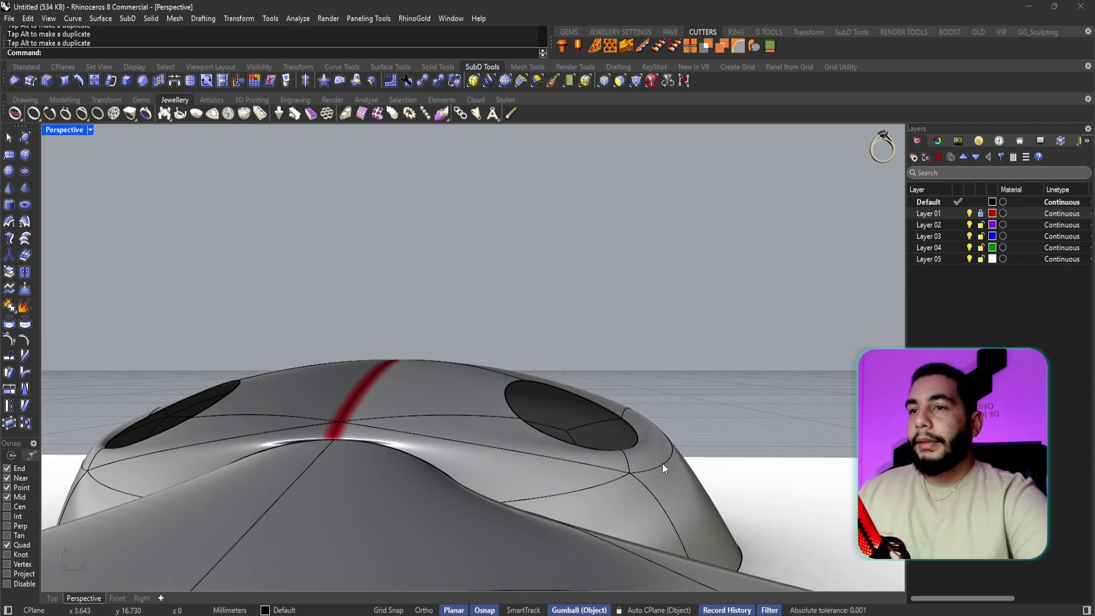
- Move the head edge on the outer side of the eye opening outward to round the head's side
{"action": "mouse_move", "coordinate": [664, 451]}
{"action": "left_mouse_down"}
{"action": "mouse_move", "coordinate": [658, 431]}
{"action": "mouse_move", "coordinate": [678, 463]}
{"action": "left_mouse_up"}
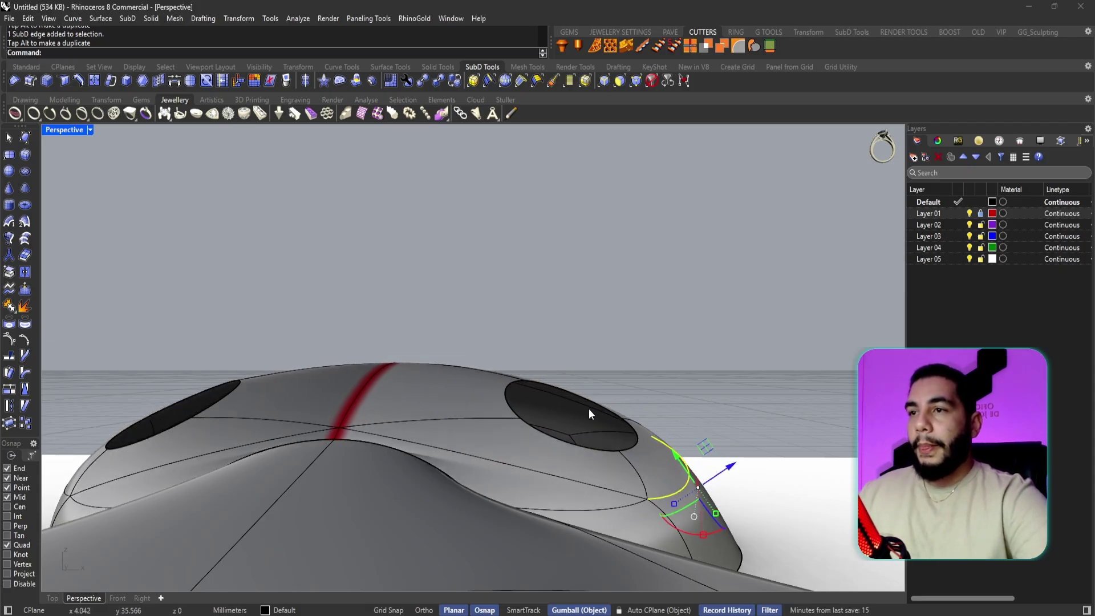
{"action": "scroll", "coordinate": [589, 401], "scroll_direction": "down", "scroll_amount": 3}
{"action": "key", "text": "Escape"}
{"action": "right_click_drag", "start_coordinate": [588, 401], "coordinate": [591, 533]}
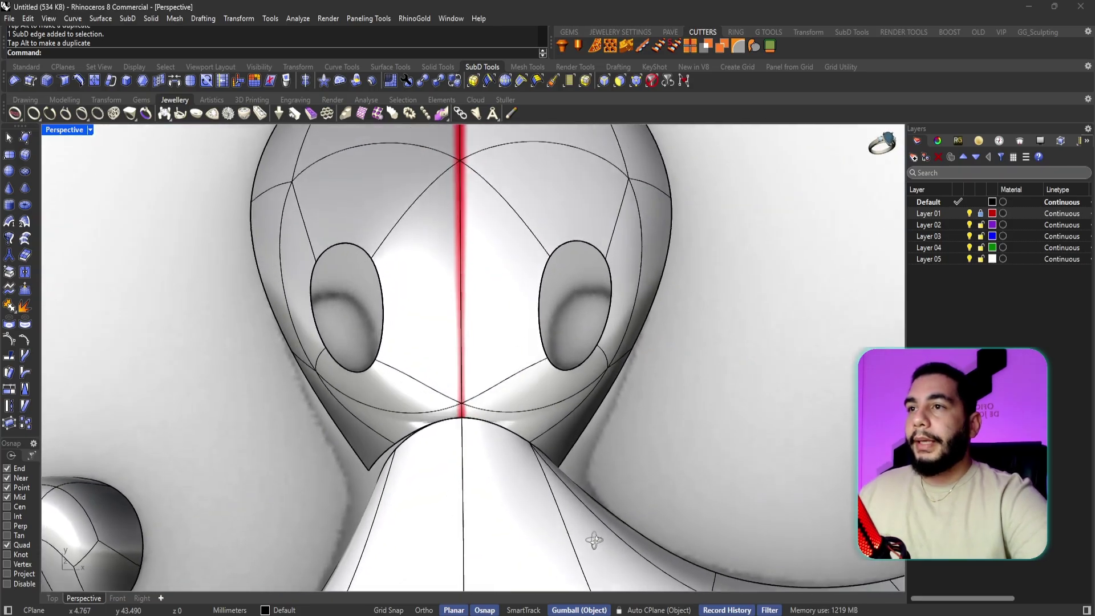
- In the Top view, reposition the eye opening's lower, outer and inner boundary edges to match the eye in the reference image
{"action": "left_click", "coordinate": [52, 598]}
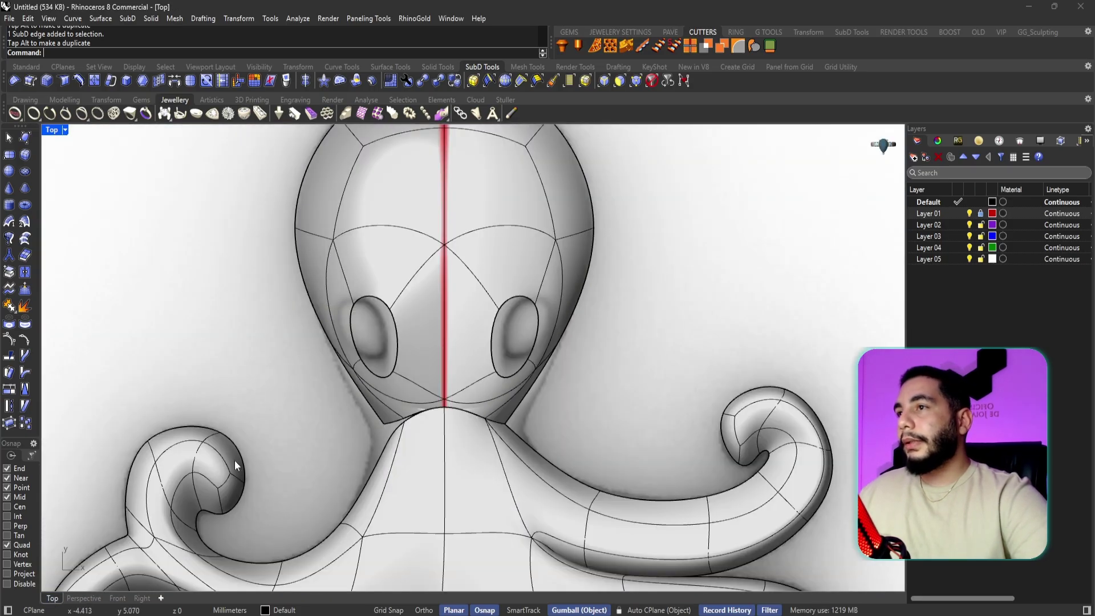
{"action": "scroll", "coordinate": [505, 353], "scroll_direction": "up", "scroll_amount": 4}
{"action": "left_click", "coordinate": [509, 393]}
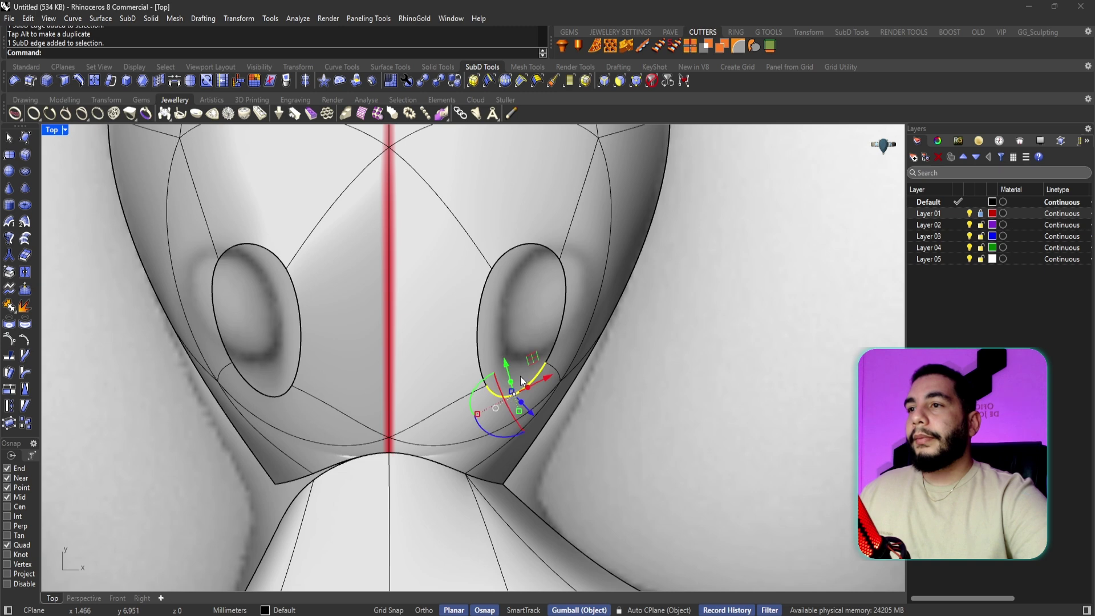
{"action": "left_click_drag", "start_coordinate": [528, 368], "coordinate": [568, 279]}
{"action": "left_click", "coordinate": [569, 264]}
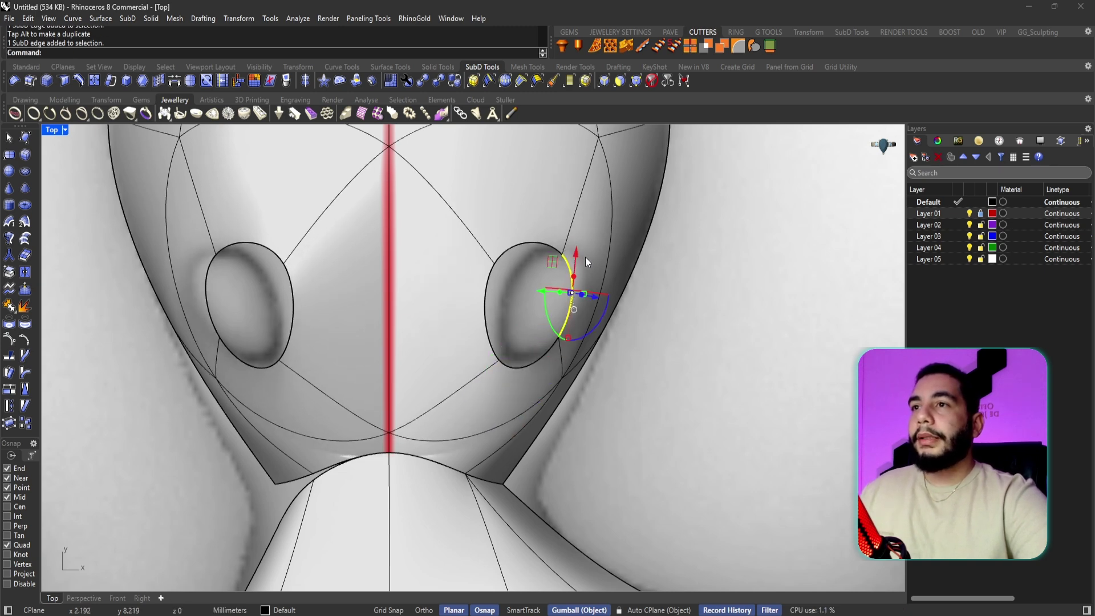
{"action": "left_click_drag", "start_coordinate": [570, 301], "coordinate": [522, 308]}
{"action": "key", "text": "Escape"}
{"action": "left_click", "coordinate": [495, 269], "text": "ctrl+shift"}
{"action": "key", "text": "Escape"}
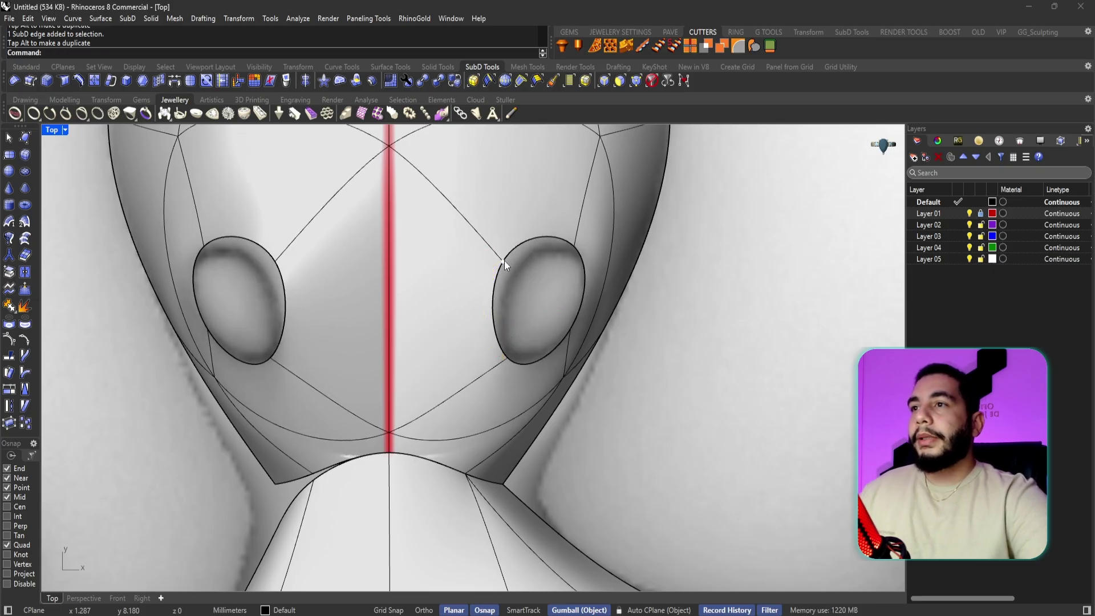
- Fine-tune the eye opening's upper inner, lower inner and upper outer vertices against the eye outline in the reference image
{"action": "left_click", "coordinate": [504, 262], "text": "ctrl+shift"}
{"action": "left_click_drag", "start_coordinate": [492, 219], "coordinate": [500, 228]}
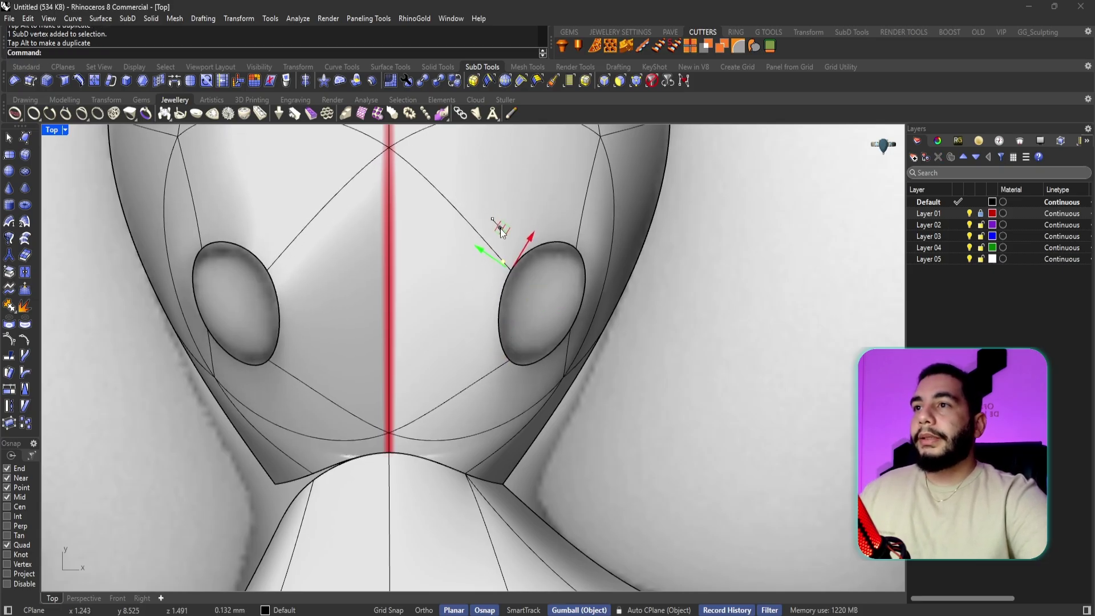
{"action": "key", "text": "Escape"}
{"action": "left_click", "coordinate": [508, 360], "text": "ctrl+shift"}
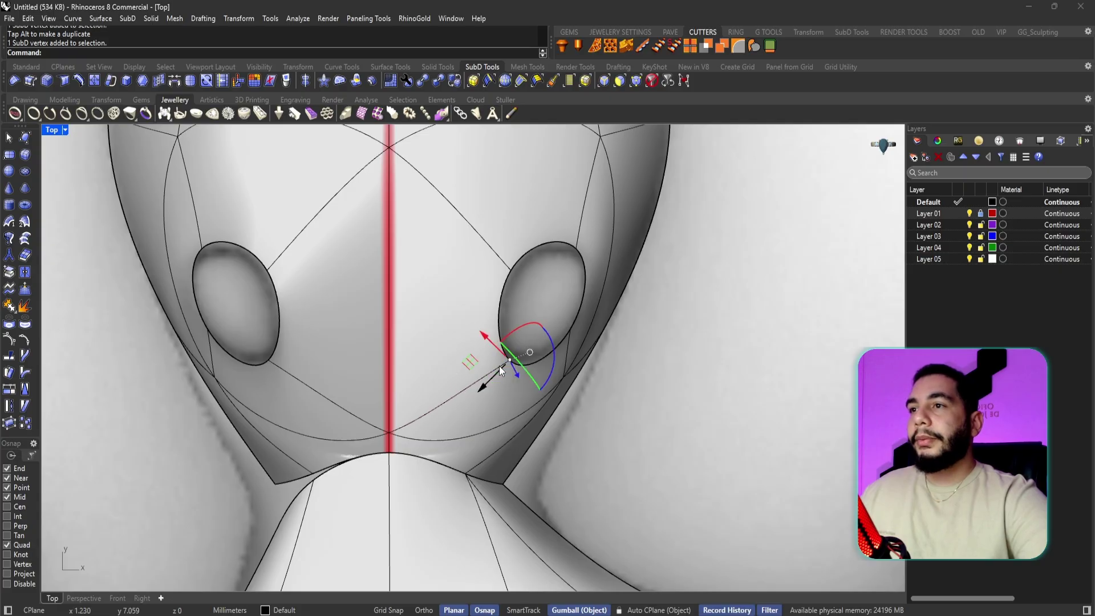
{"action": "left_click_drag", "start_coordinate": [470, 362], "coordinate": [465, 360]}
{"action": "key", "text": "Escape"}
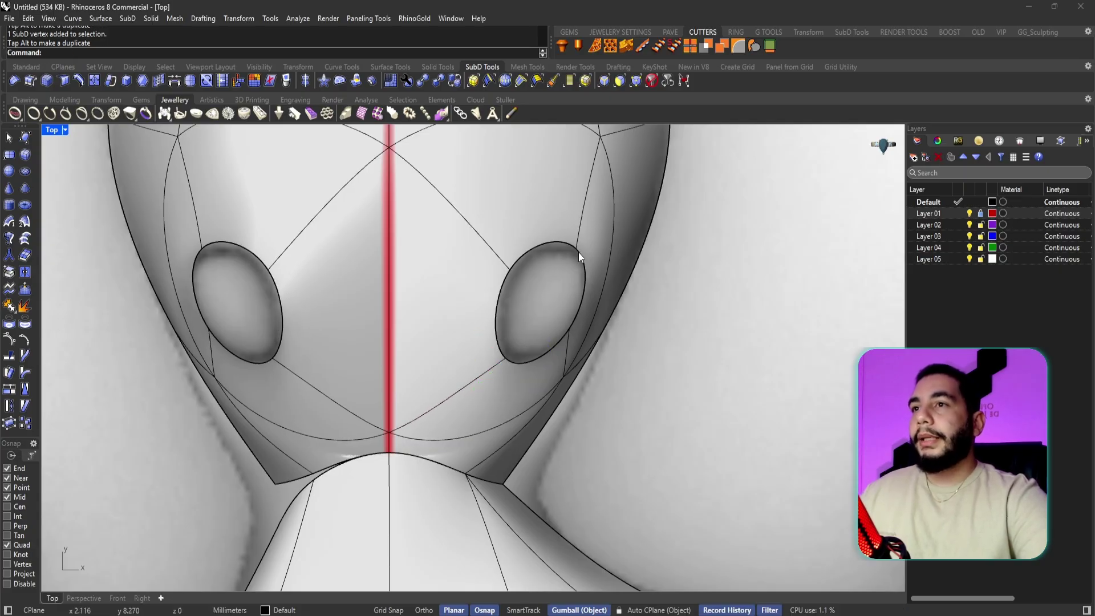
{"action": "left_click", "coordinate": [576, 249], "text": "ctrl+shift"}
{"action": "left_click_drag", "start_coordinate": [606, 245], "coordinate": [614, 250]}
{"action": "key", "text": "Escape"}
{"action": "scroll", "coordinate": [504, 333], "scroll_direction": "down", "scroll_amount": 5}
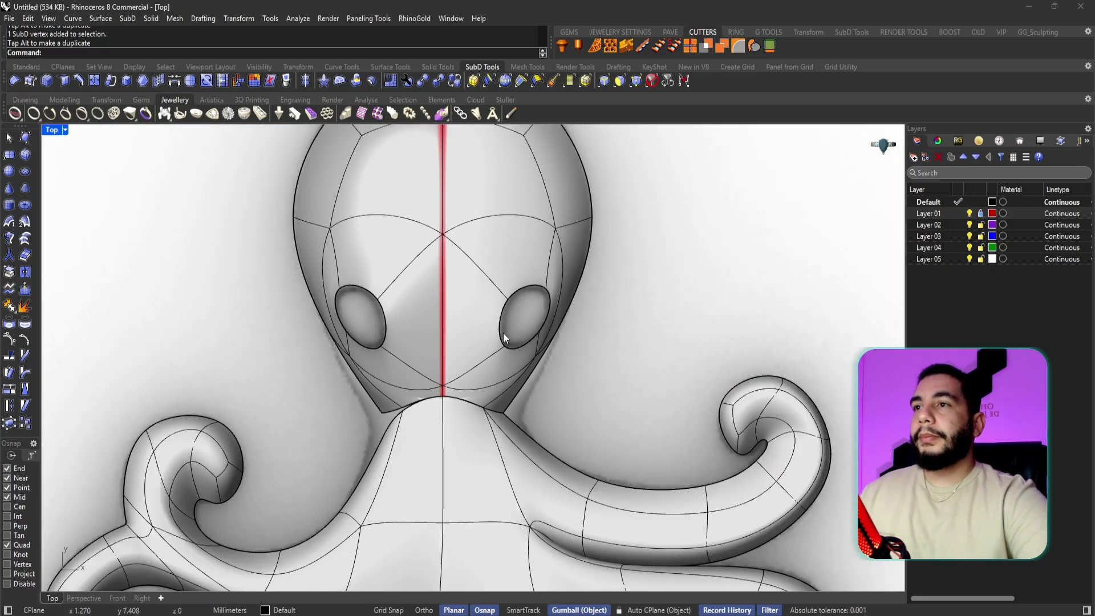
{"action": "scroll", "coordinate": [502, 333], "scroll_direction": "down", "scroll_amount": 3}
{"action": "scroll", "coordinate": [534, 326], "scroll_direction": "up", "scroll_amount": 4}
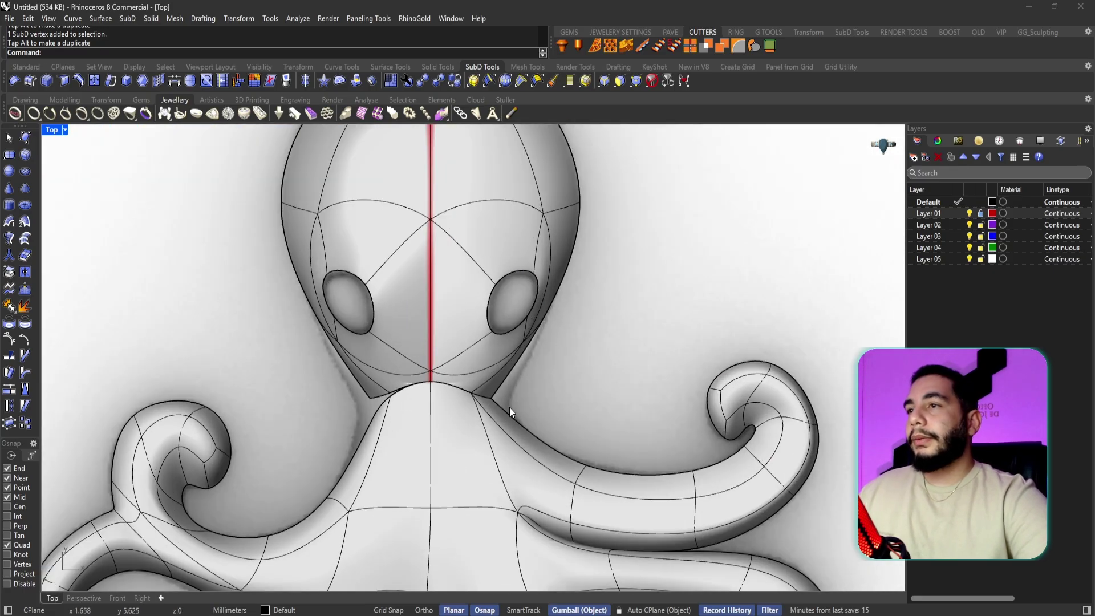
- In a maximized Perspective view, extrude the eye opening's boundary edge loop by -.3 into the head
{"action": "double_click", "coordinate": [54, 131]}
{"action": "double_click", "coordinate": [484, 130]}
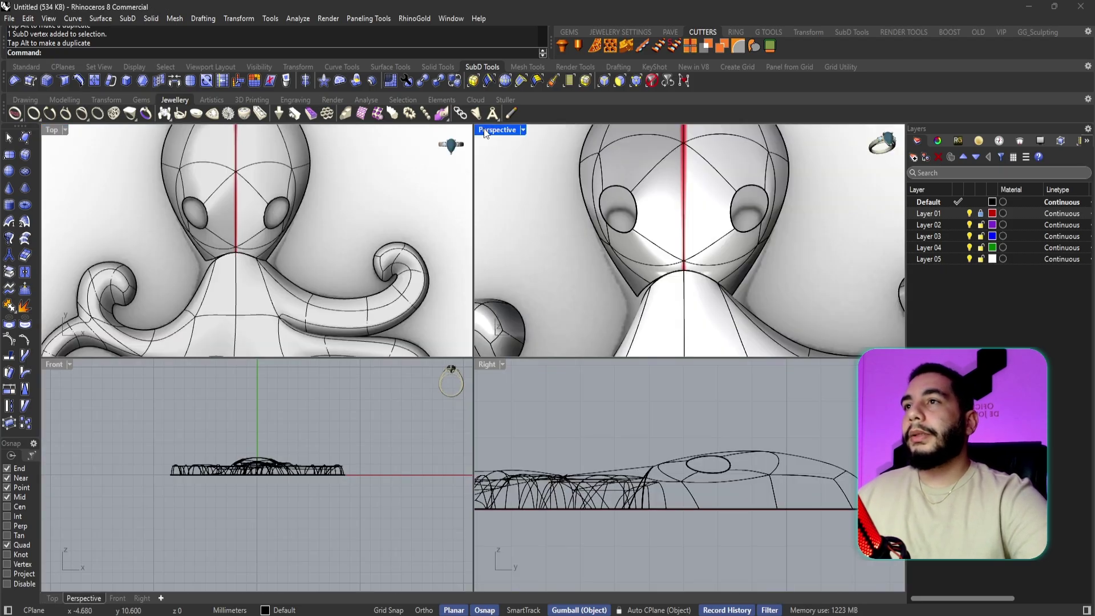
{"action": "right_click_drag", "start_coordinate": [570, 337], "coordinate": [632, 394]}
{"action": "double_click", "coordinate": [606, 428]}
{"action": "scroll", "coordinate": [627, 382], "scroll_direction": "up", "scroll_amount": 5}
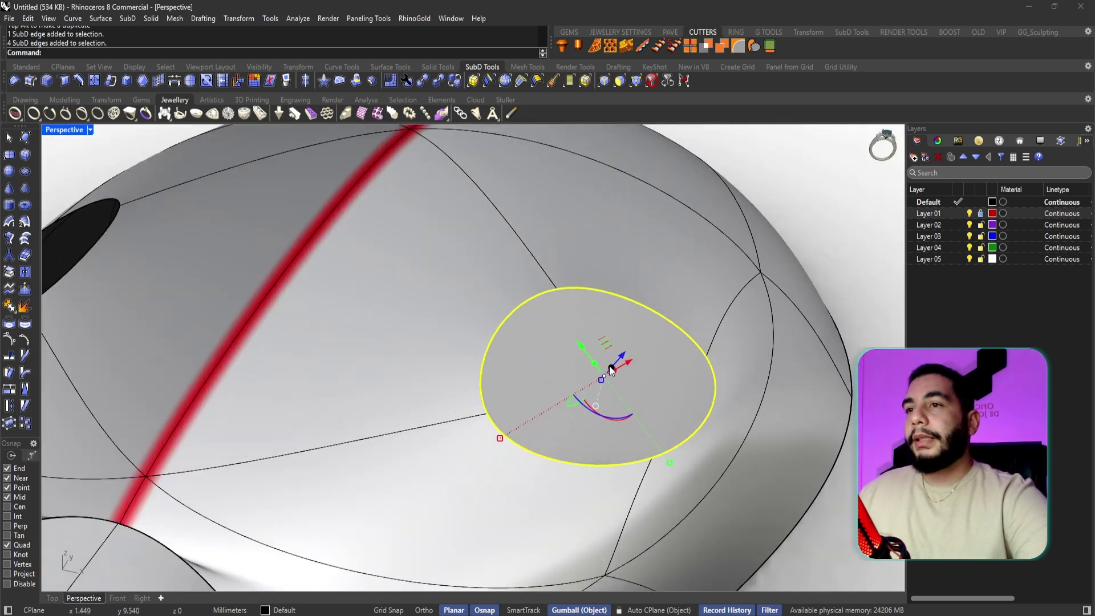
{"action": "left_click", "coordinate": [609, 368]}
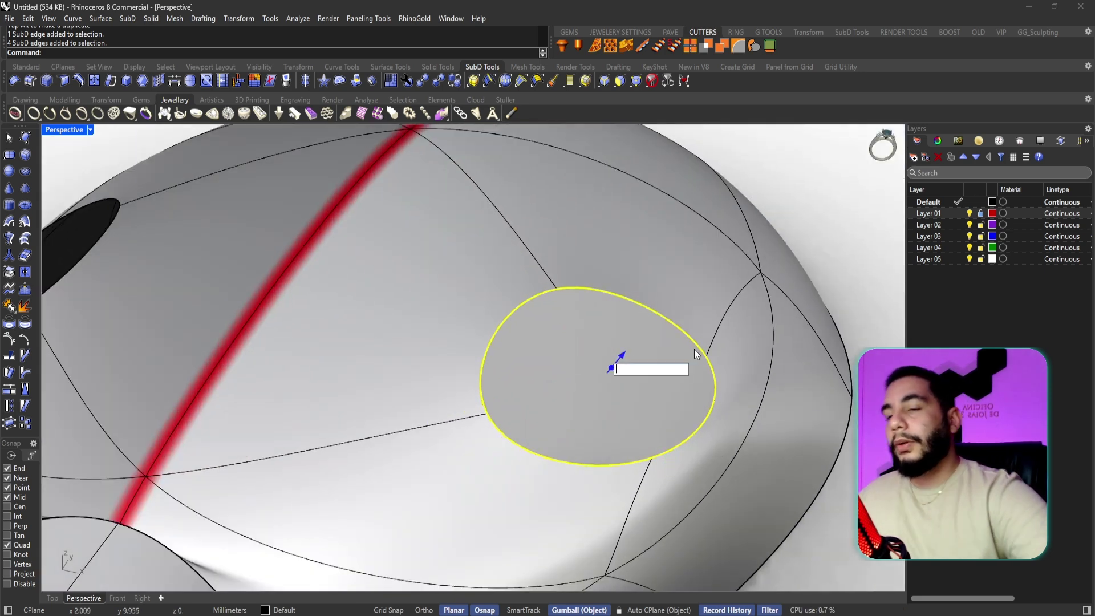
{"action": "type", "text": "-3"}
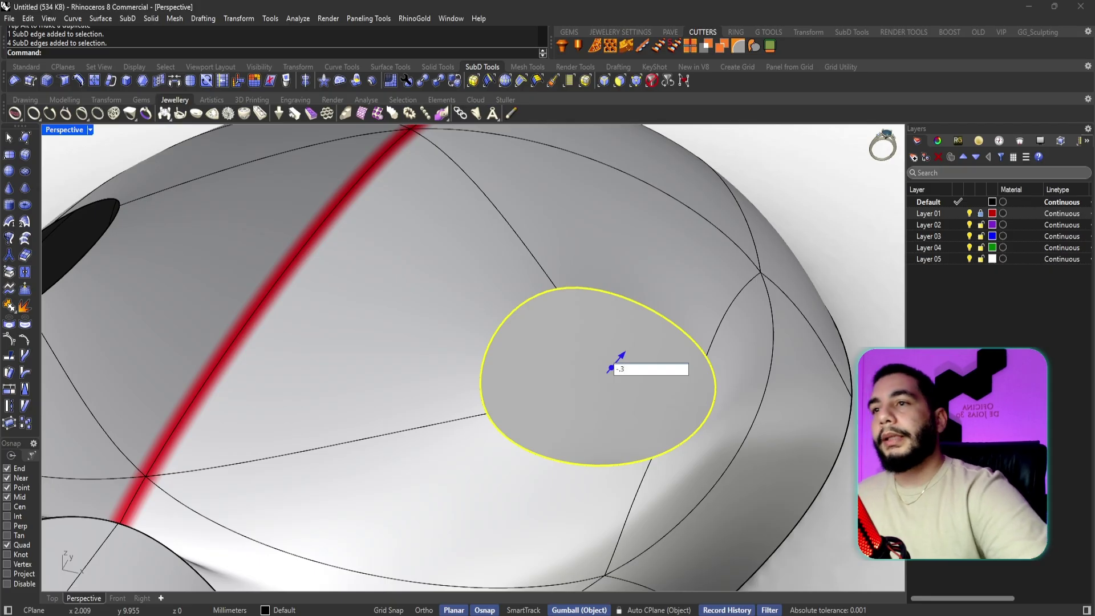
{"action": "key", "text": "Return"}
- Extrude the recessed eye loop to a slightly smaller uniform scale and extrude the resulting loop outward by .3
{"action": "right_click_drag", "start_coordinate": [694, 354], "coordinate": [497, 374]}
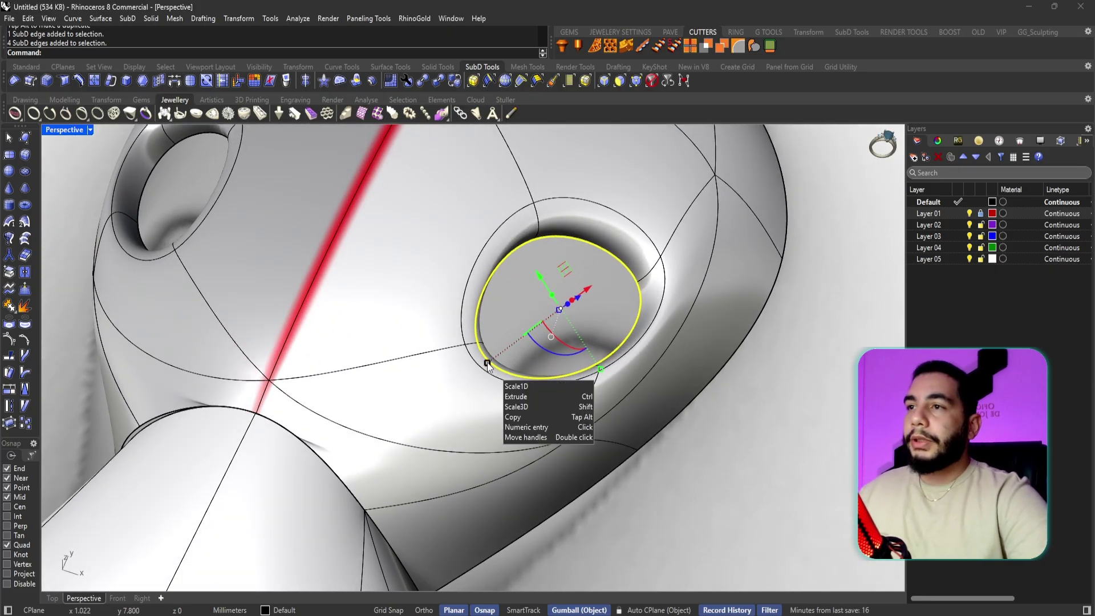
{"action": "left_click_drag", "start_coordinate": [487, 362], "coordinate": [507, 358], "text": "ctrl+shift"}
{"action": "right_click_drag", "start_coordinate": [507, 358], "coordinate": [553, 326]}
{"action": "left_click", "coordinate": [531, 338]}
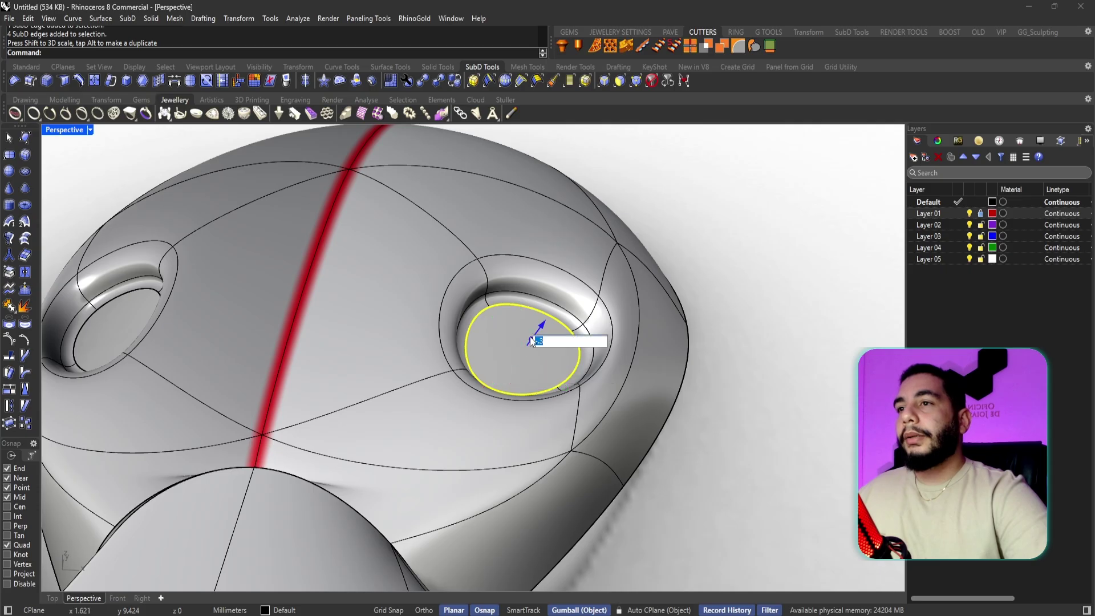
{"action": "key", "text": "BackSpace"}
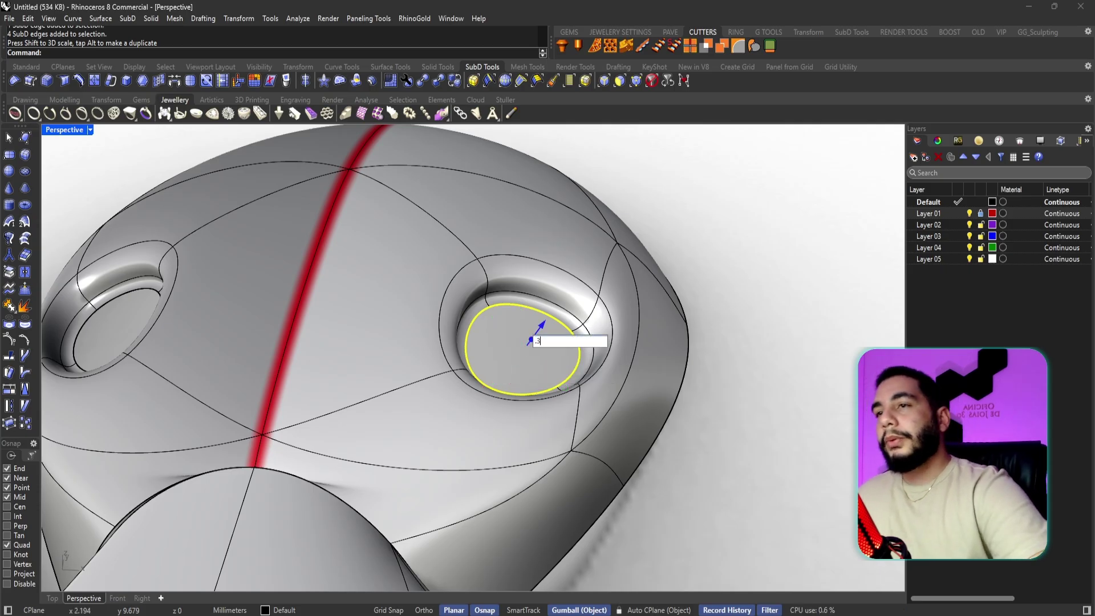
{"action": "type", "text": ".3"}
{"action": "key", "text": "Return"}
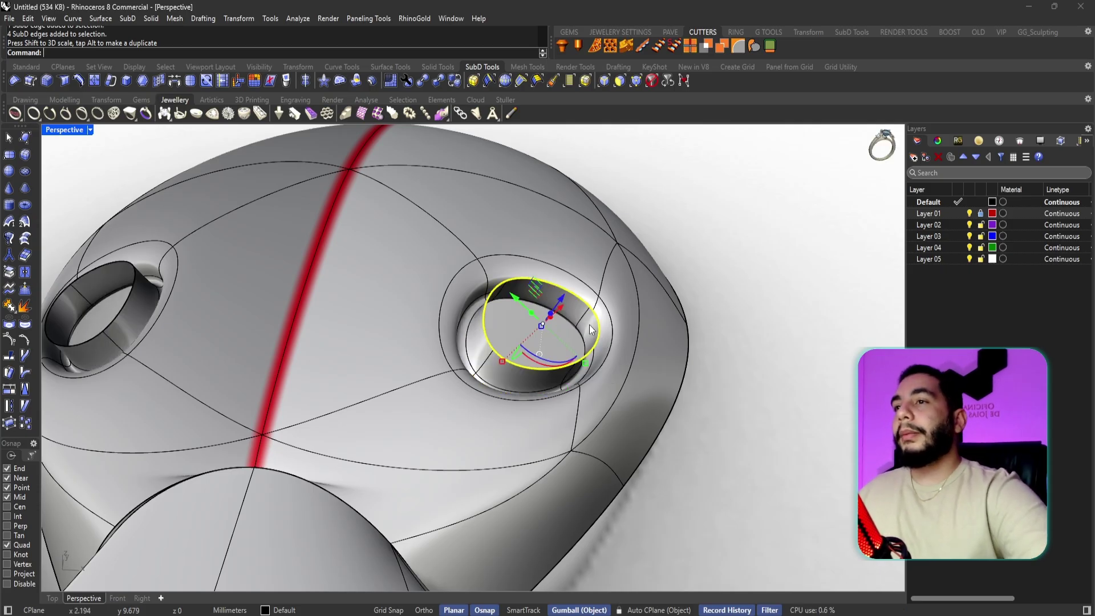
- Close the eye's open edge loop with Fill using the Automatic patch style
{"action": "left_click", "coordinate": [338, 85]}
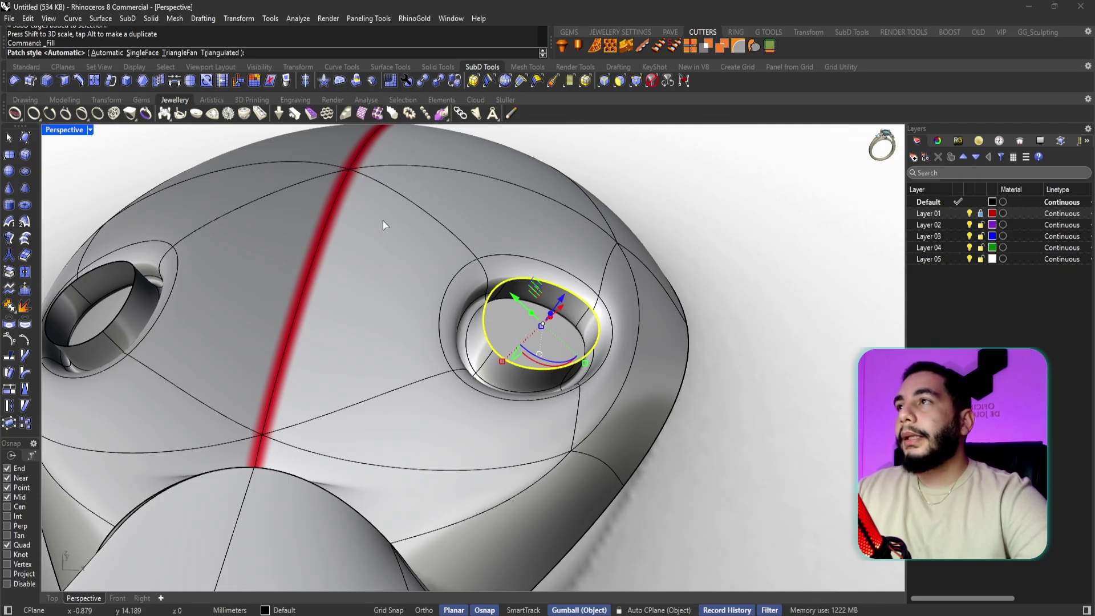
{"action": "key", "text": "Return"}
{"action": "right_click_drag", "start_coordinate": [385, 225], "coordinate": [454, 297]}
{"action": "key", "text": "Escape"}
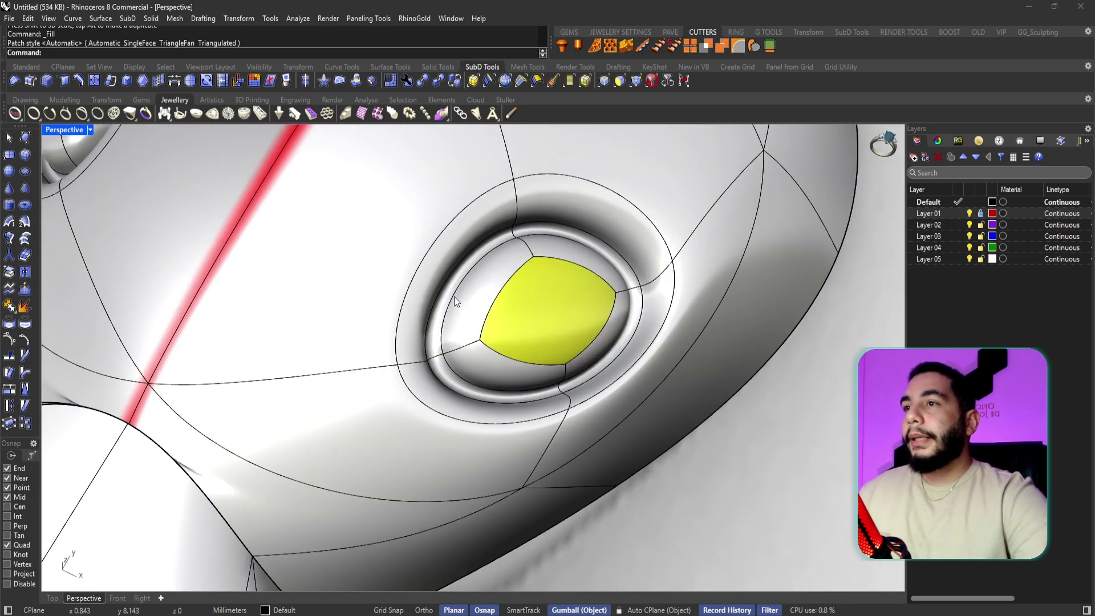
- Select the edge loop around the base of the filled eye and scale it up slightly and uniformly
{"action": "double_click", "coordinate": [454, 297]}
{"action": "left_click_drag", "start_coordinate": [560, 374], "coordinate": [567, 386], "text": "shift"}
{"action": "right_click_drag", "start_coordinate": [567, 385], "coordinate": [197, 235]}
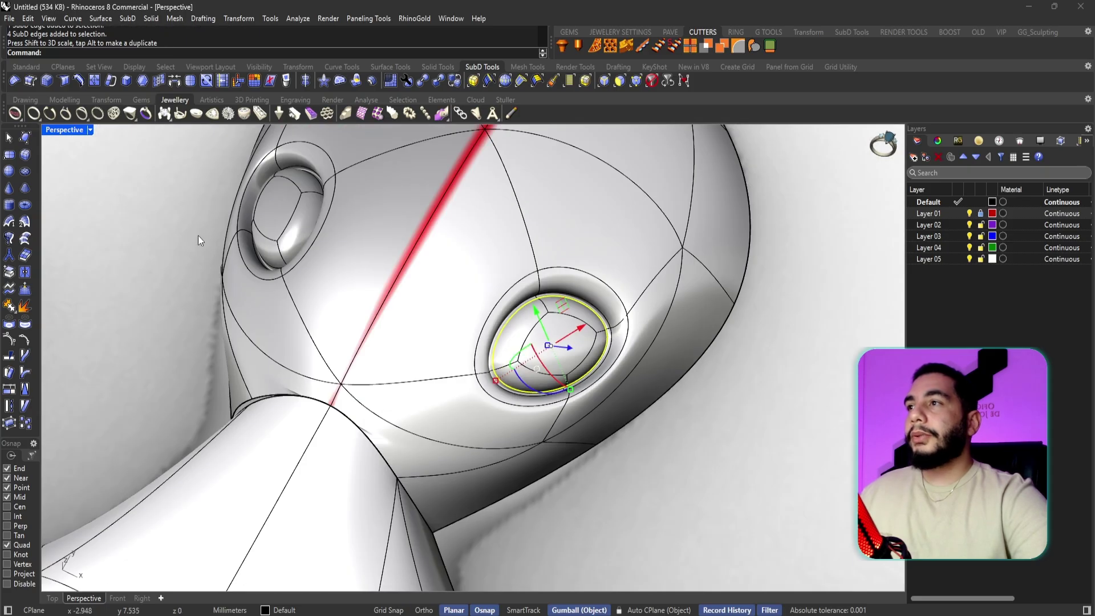
- Switch the Perspective view to Rendered display mode and inspect the finished eyes on the head
{"action": "left_click", "coordinate": [90, 131]}
{"action": "left_click", "coordinate": [137, 197]}
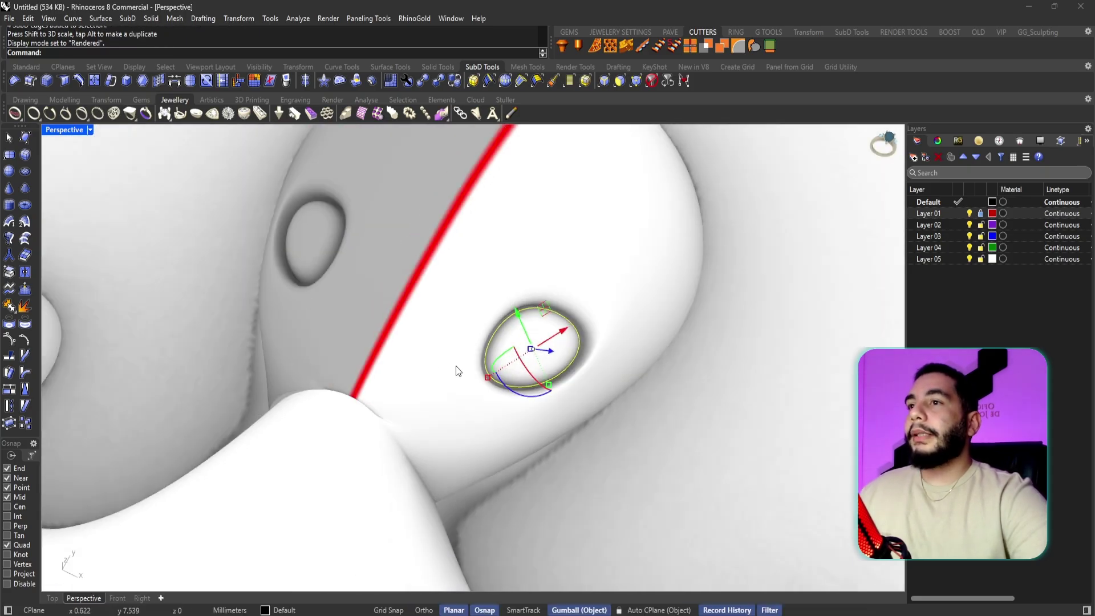
{"action": "scroll", "coordinate": [495, 368], "scroll_direction": "down", "scroll_amount": 5}
{"action": "right_click_drag", "start_coordinate": [494, 369], "coordinate": [522, 343]}
{"action": "left_click", "coordinate": [538, 402]}
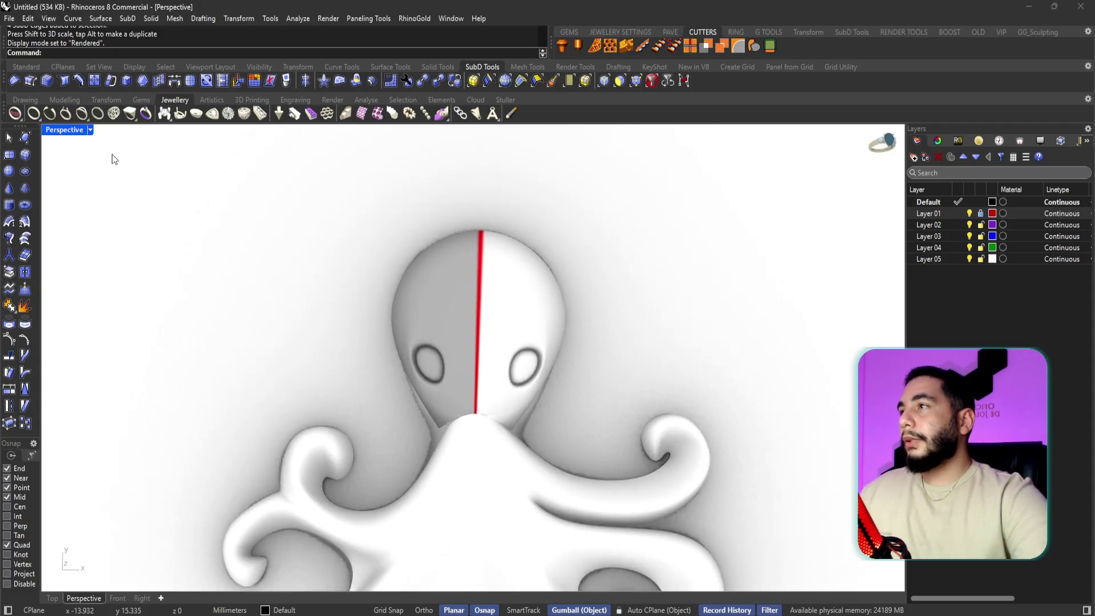
- Return the Perspective view to Shaded display mode and examine the whole octopus
{"action": "left_click", "coordinate": [90, 130]}
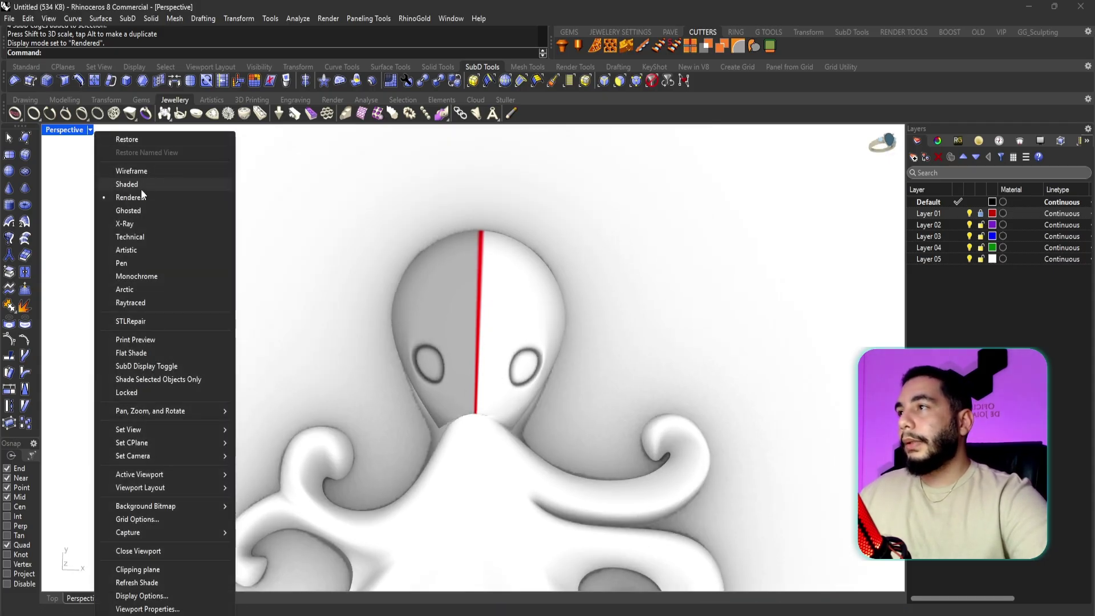
{"action": "left_click", "coordinate": [141, 188]}
{"action": "scroll", "coordinate": [498, 277], "scroll_direction": "down", "scroll_amount": 3}
{"action": "scroll", "coordinate": [505, 319], "scroll_direction": "up", "scroll_amount": 5}
{"action": "scroll", "coordinate": [477, 339], "scroll_direction": "down", "scroll_amount": 2}
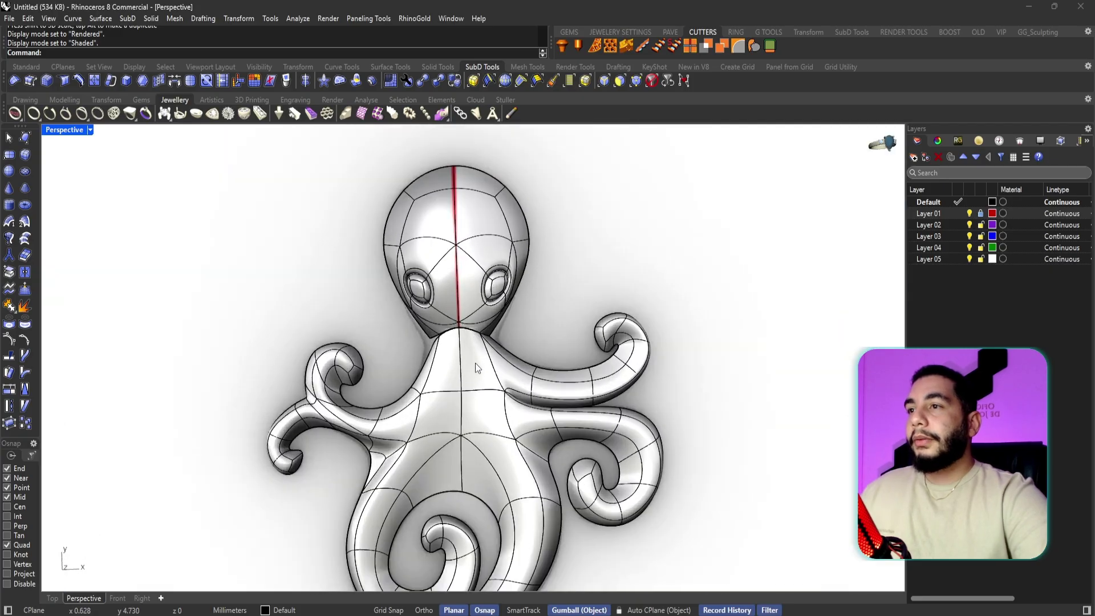
- Try to reflect the tentacled body SubD across a vertical plane through the origin and undo the reflection
{"action": "scroll", "coordinate": [446, 307], "scroll_direction": "down", "scroll_amount": 2}
{"action": "right_click_drag", "start_coordinate": [470, 377], "coordinate": [460, 349]}
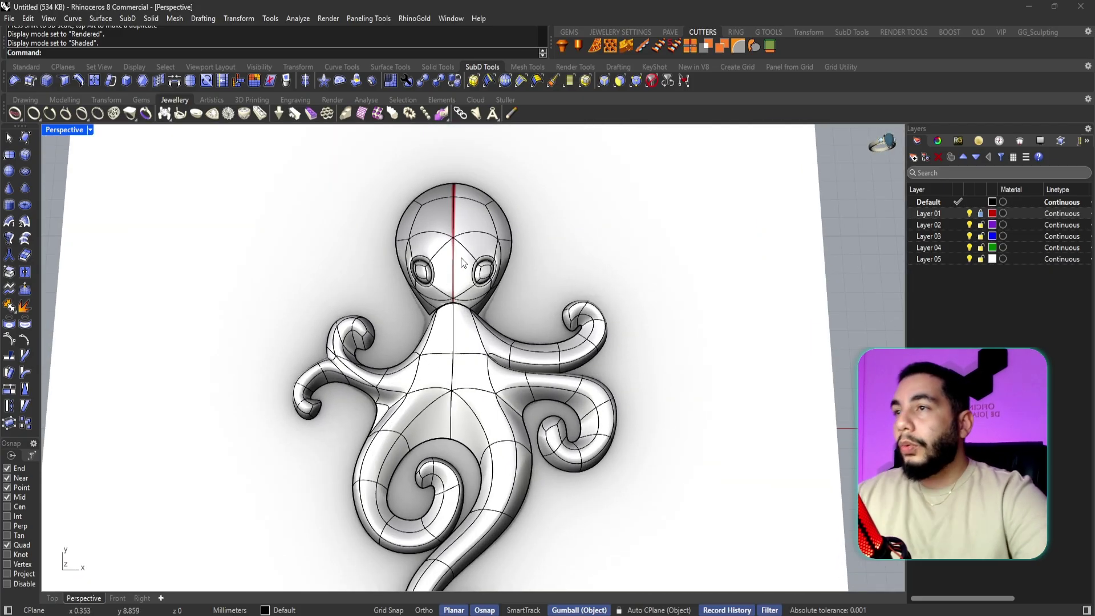
{"action": "scroll", "coordinate": [463, 263], "scroll_direction": "up", "scroll_amount": 2}
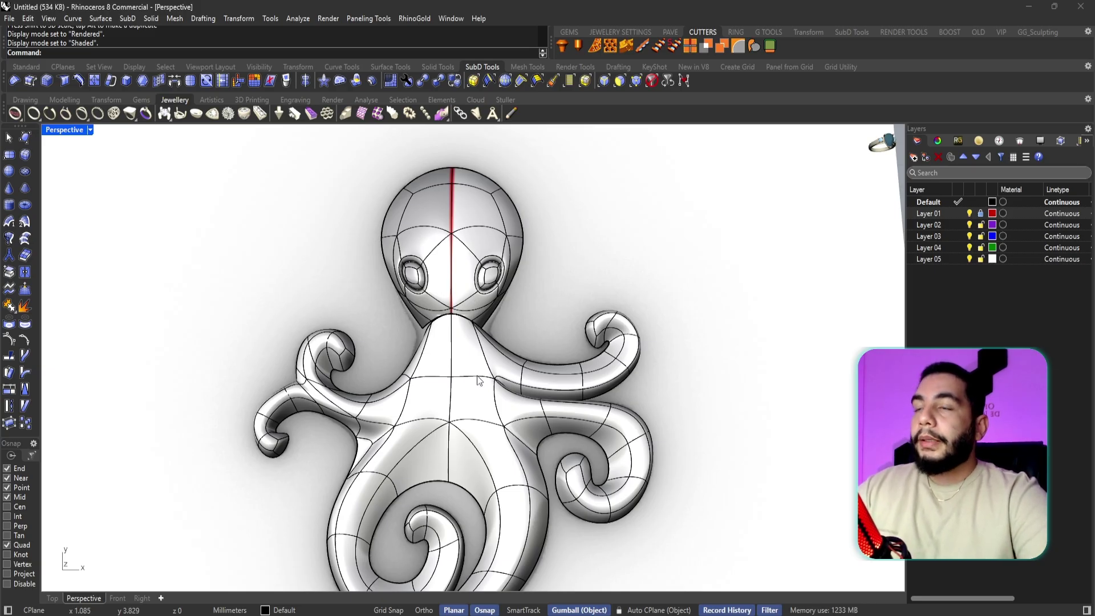
{"action": "scroll", "coordinate": [532, 316], "scroll_direction": "down", "scroll_amount": 2}
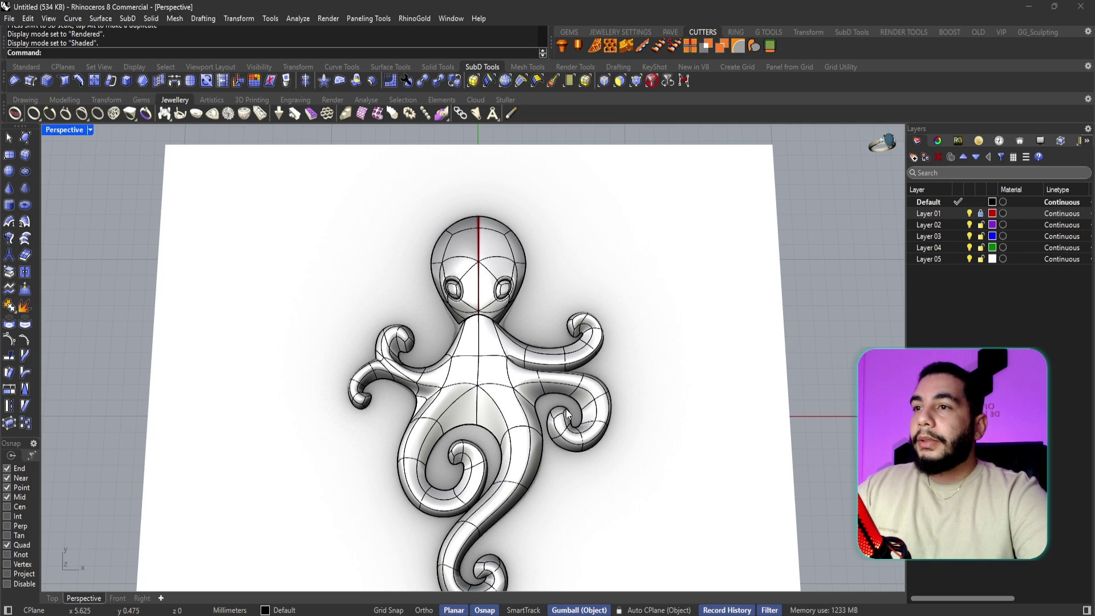
{"action": "scroll", "coordinate": [566, 410], "scroll_direction": "up", "scroll_amount": 2}
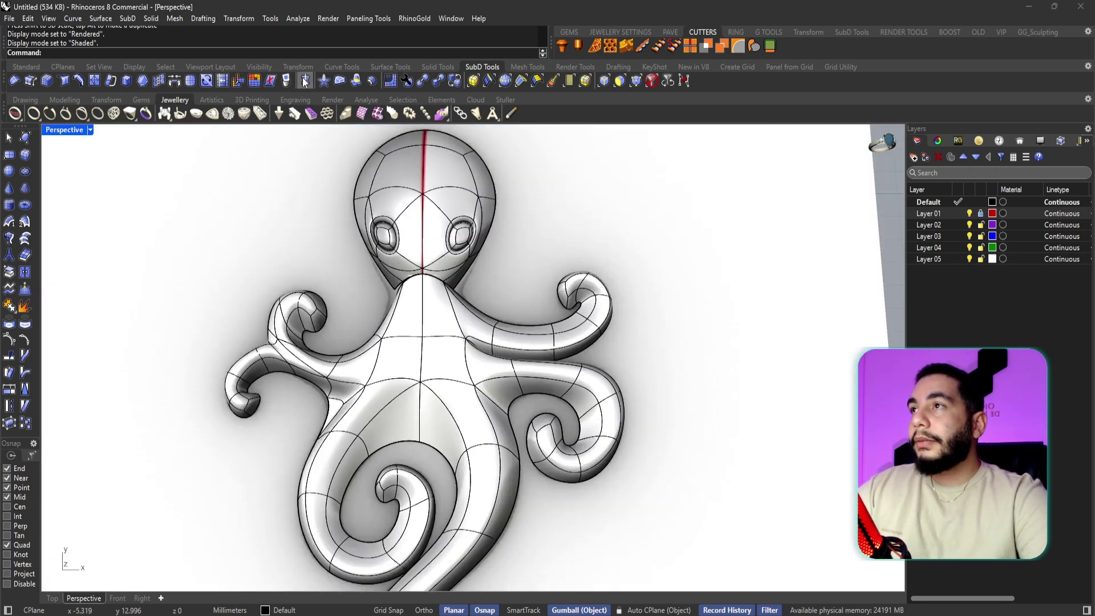
{"action": "left_click", "coordinate": [436, 361]}
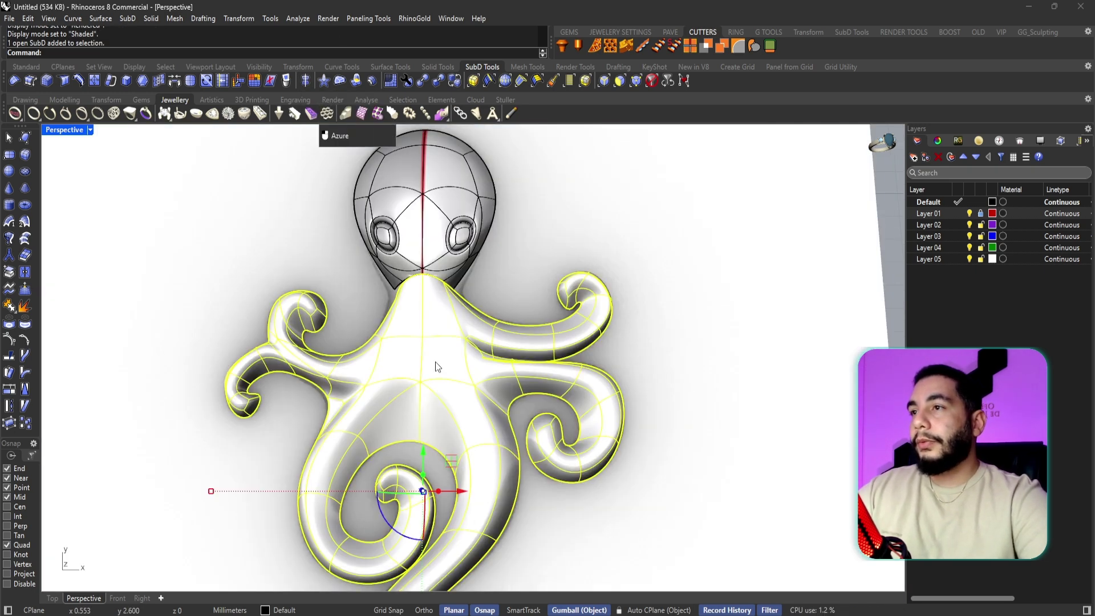
{"action": "left_click", "coordinate": [307, 80]}
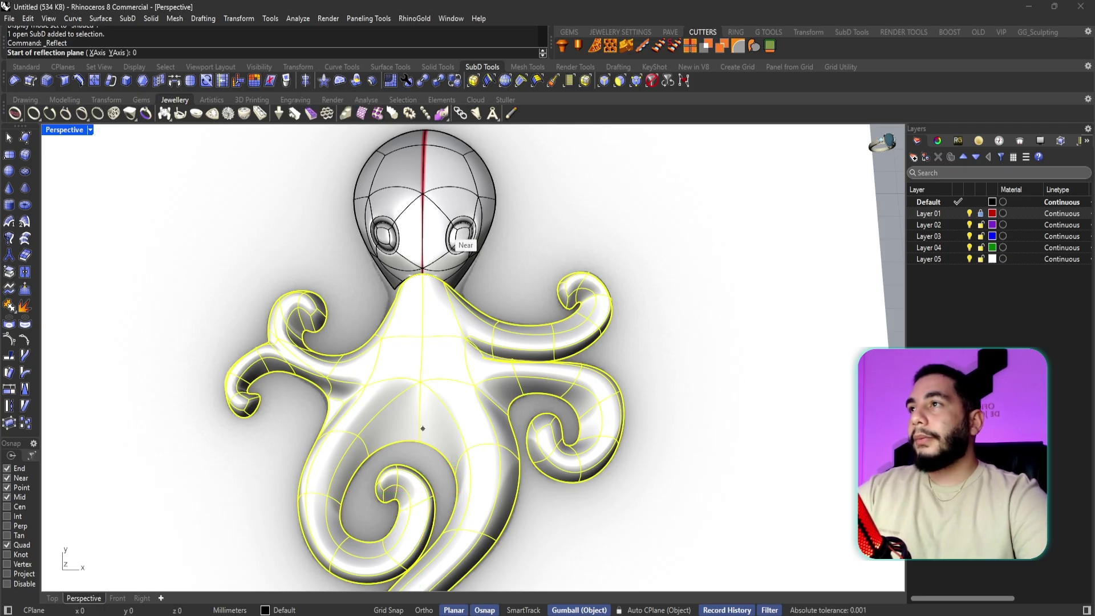
{"action": "type", "text": "0"}
{"action": "key", "text": "Return"}
{"action": "left_click", "coordinate": [532, 195]}
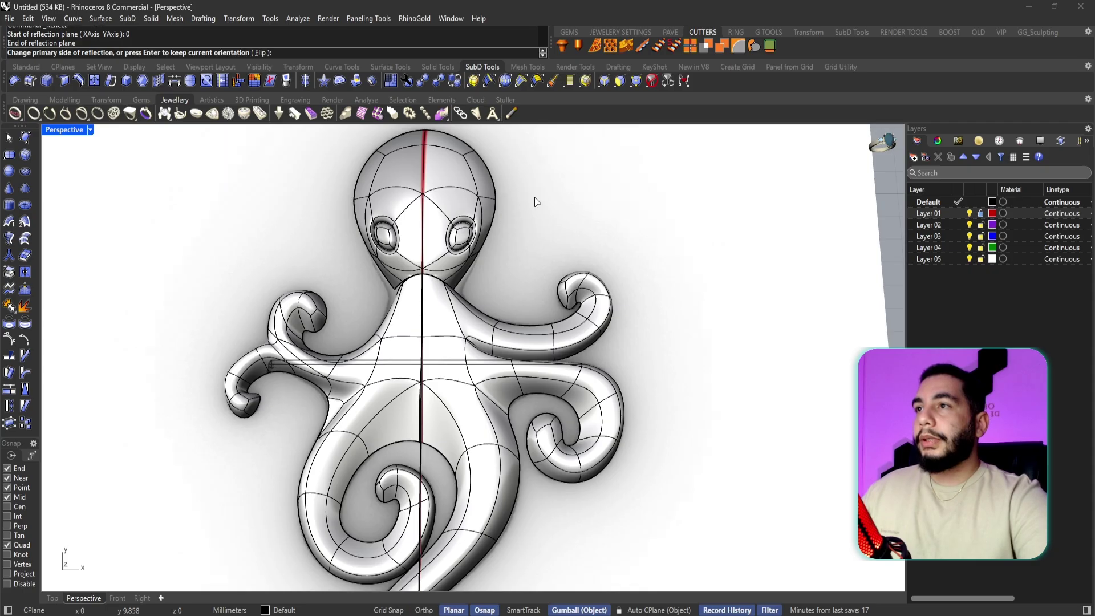
{"action": "scroll", "coordinate": [535, 200], "scroll_direction": "down", "scroll_amount": 3}
{"action": "scroll", "coordinate": [532, 290], "scroll_direction": "up", "scroll_amount": 3}
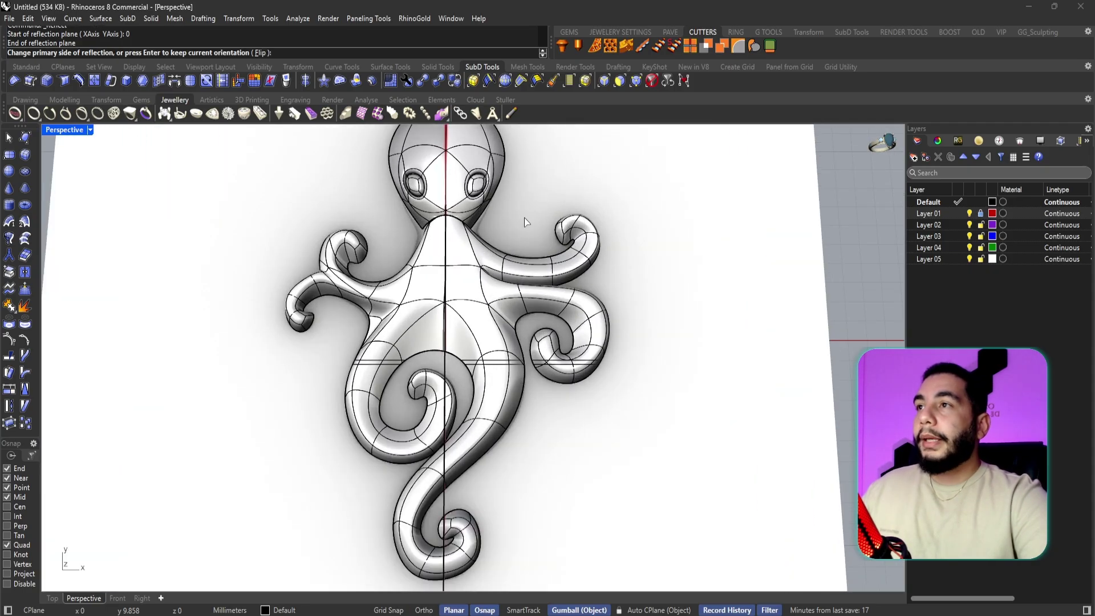
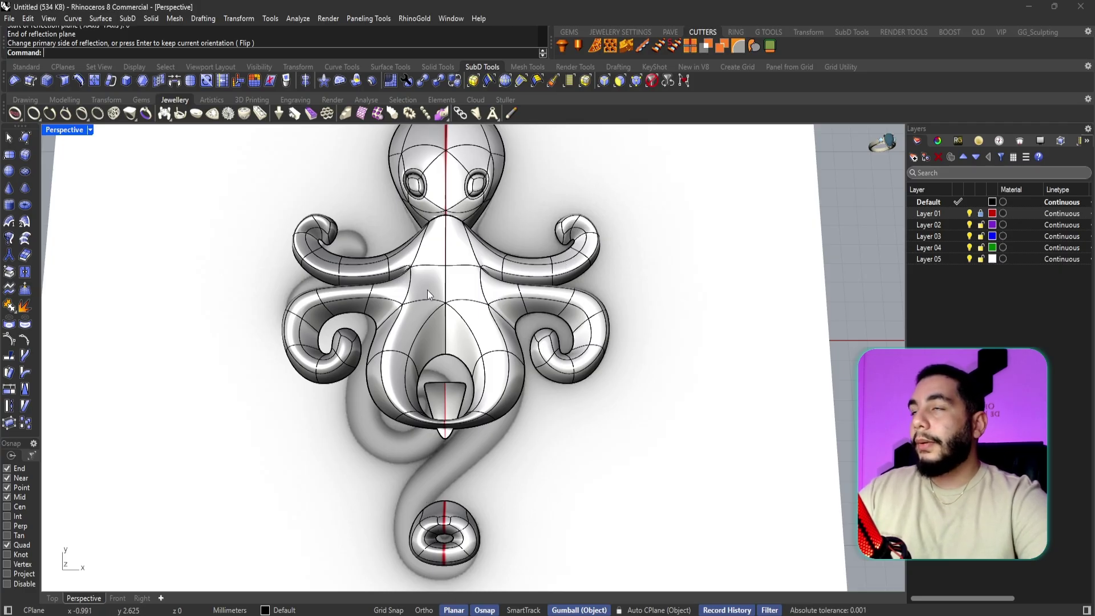
{"action": "key", "text": "ctrl+z"}
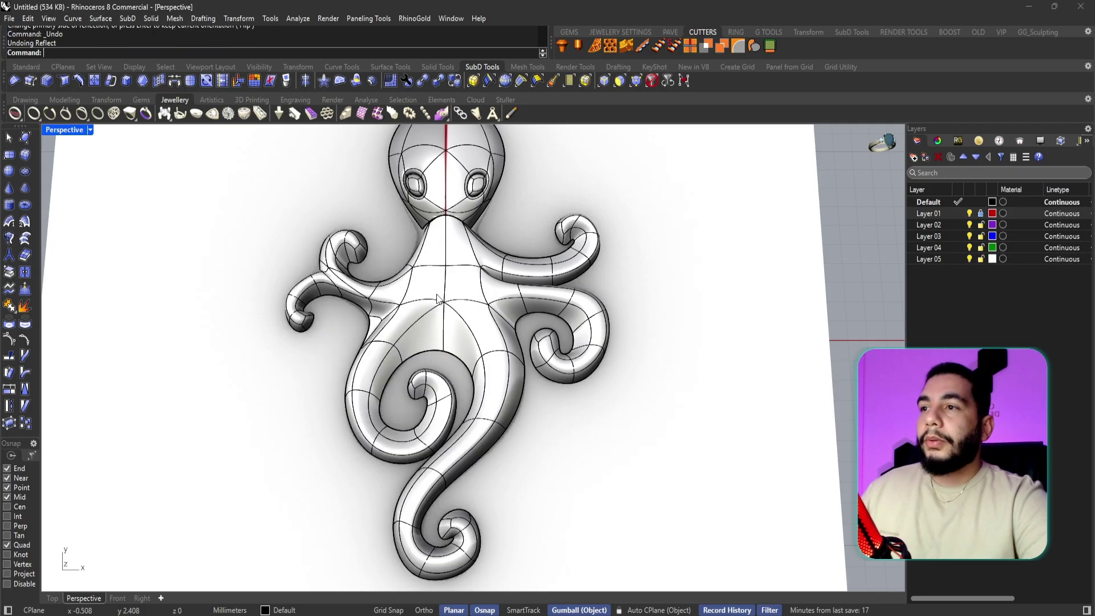
- Remove the reflection symmetry from the octopus head SubD
{"action": "scroll", "coordinate": [472, 350], "scroll_direction": "down", "scroll_amount": 5}
{"action": "scroll", "coordinate": [462, 325], "scroll_direction": "up", "scroll_amount": 8}
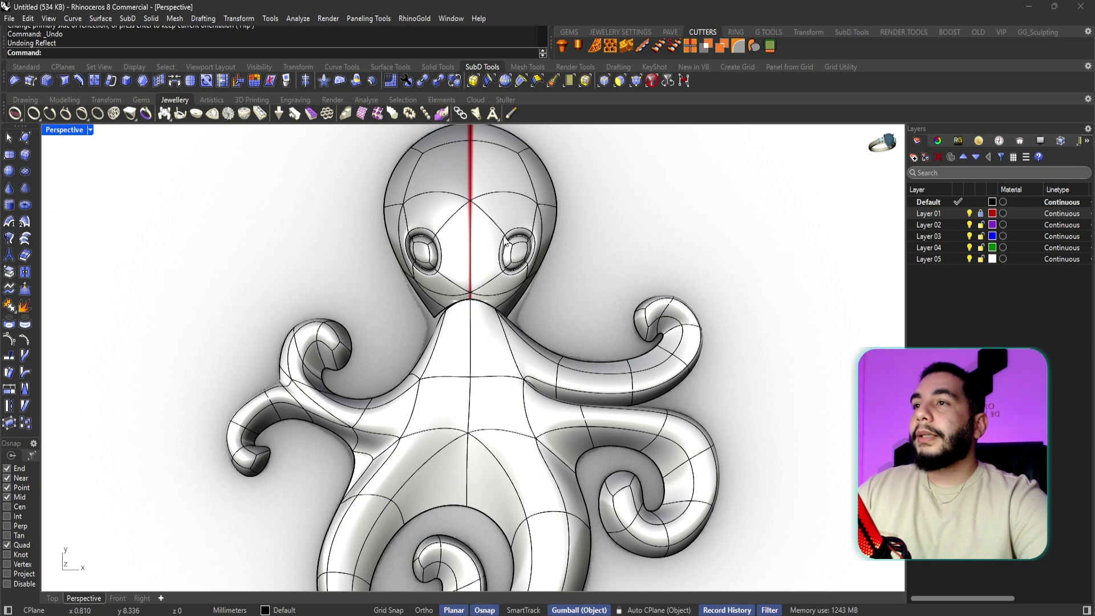
{"action": "scroll", "coordinate": [484, 228], "scroll_direction": "down", "scroll_amount": 3}
{"action": "scroll", "coordinate": [480, 237], "scroll_direction": "up", "scroll_amount": 5}
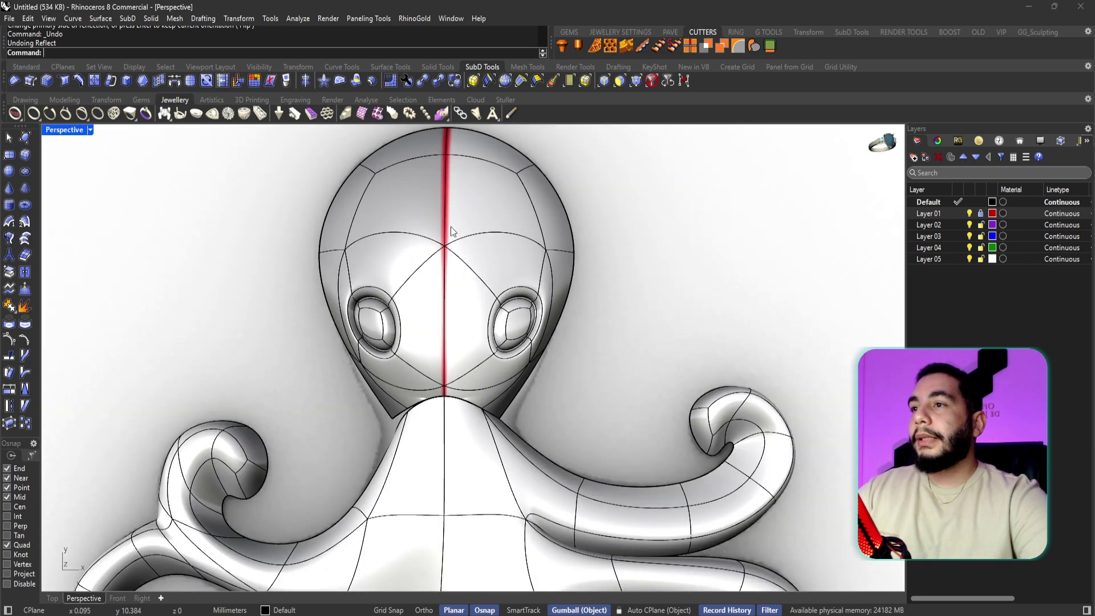
{"action": "scroll", "coordinate": [451, 227], "scroll_direction": "down", "scroll_amount": 1}
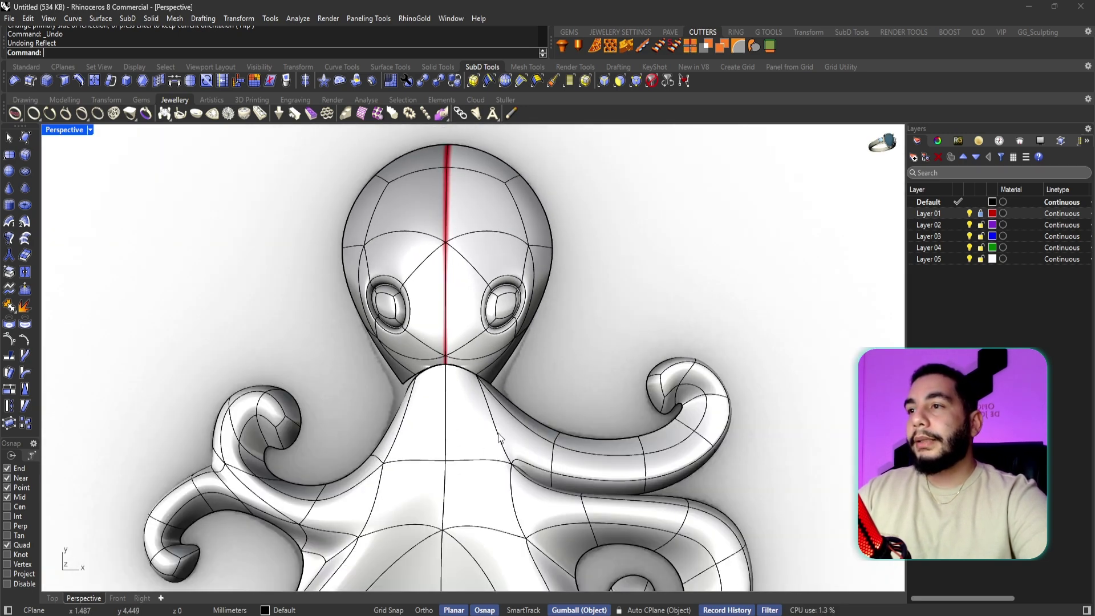
{"action": "scroll", "coordinate": [397, 486], "scroll_direction": "down", "scroll_amount": 3}
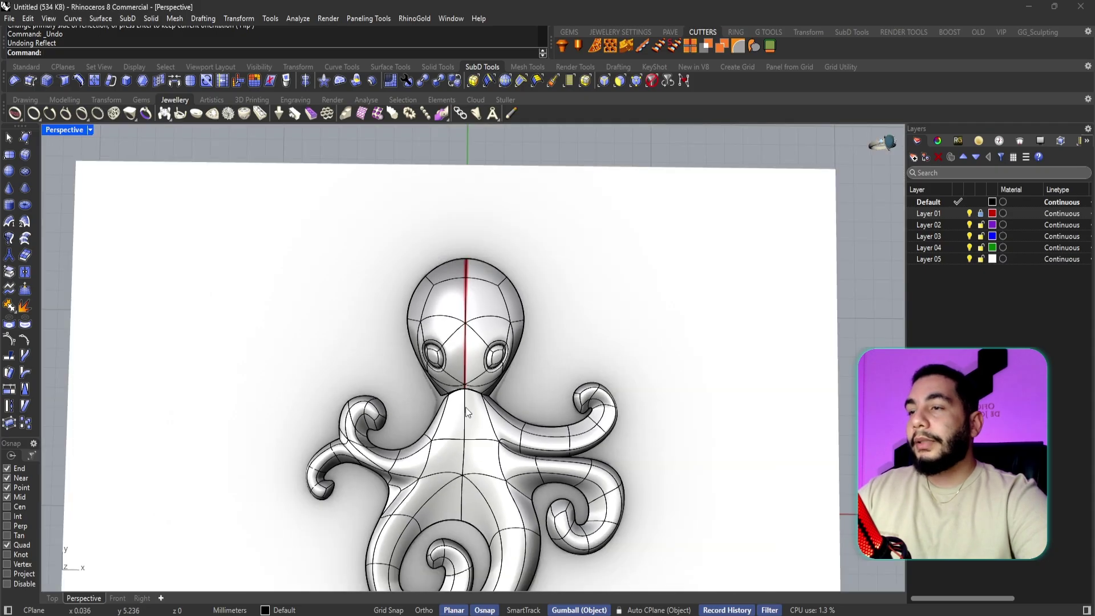
{"action": "scroll", "coordinate": [491, 388], "scroll_direction": "down", "scroll_amount": 2}
{"action": "scroll", "coordinate": [461, 328], "scroll_direction": "up", "scroll_amount": 2}
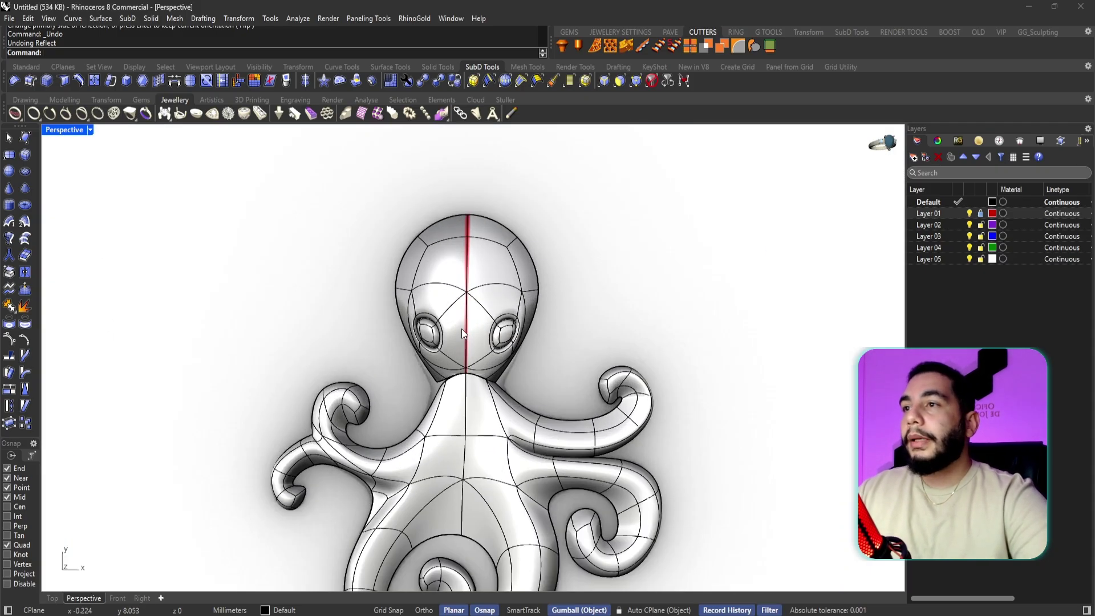
{"action": "left_click", "coordinate": [460, 329]}
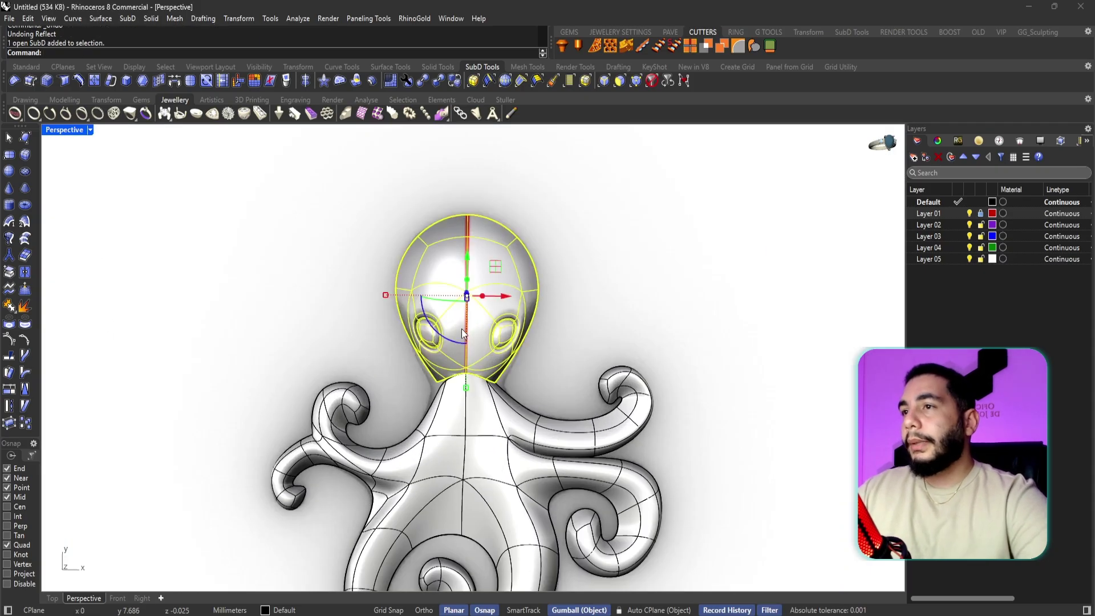
{"action": "right_click", "coordinate": [306, 84]}
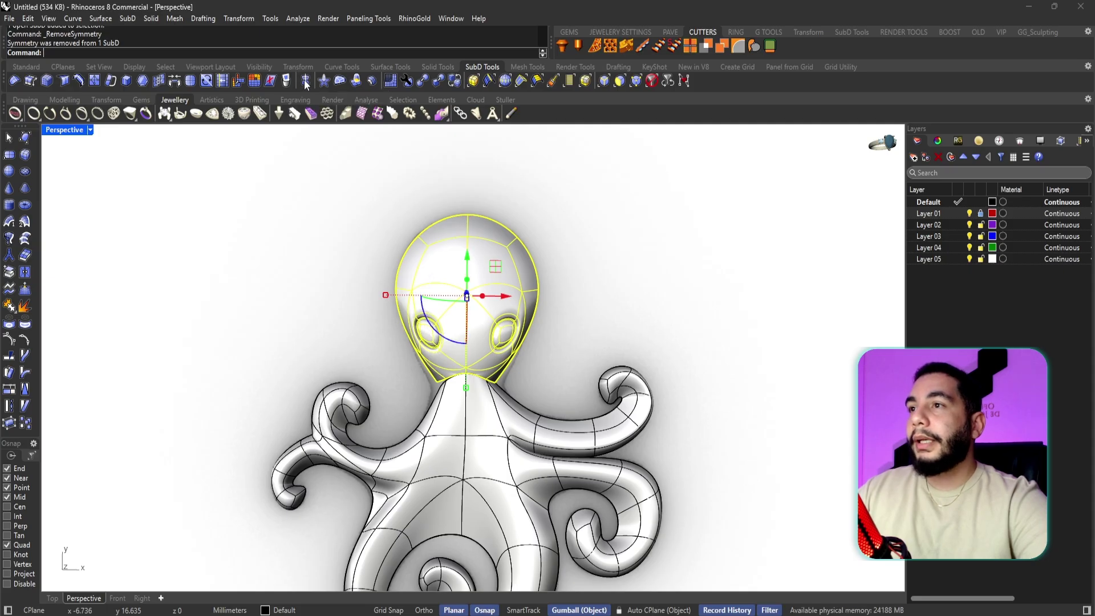
{"action": "left_click", "coordinate": [584, 318]}
- Clear any edge selection at the neck and change the head and body SubD display from smooth to flat
{"action": "scroll", "coordinate": [456, 388], "scroll_direction": "up", "scroll_amount": 6}
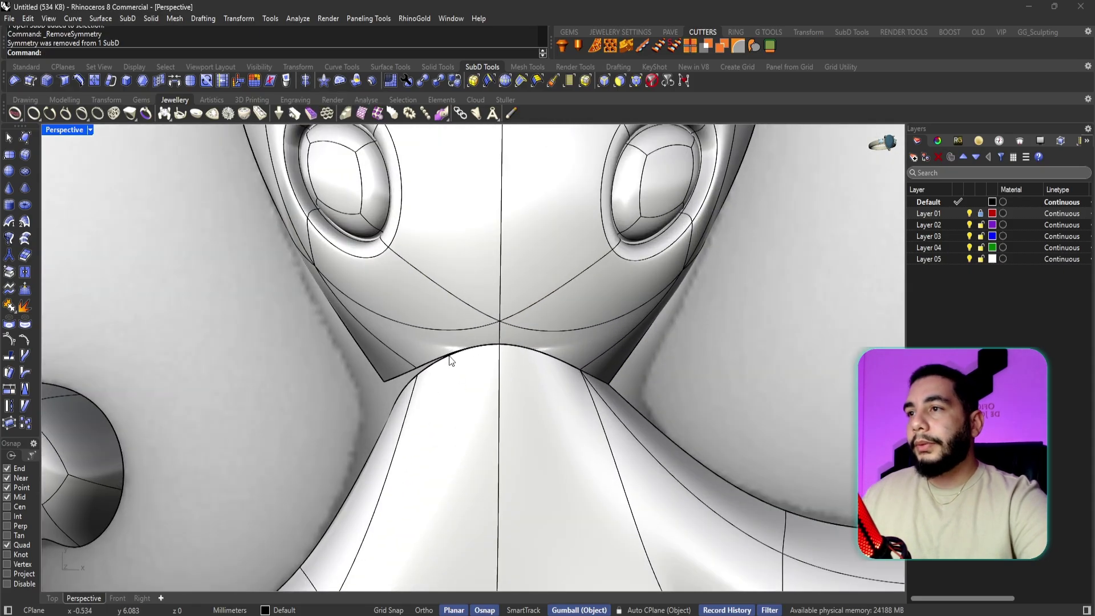
{"action": "double_click", "coordinate": [439, 361]}
{"action": "scroll", "coordinate": [439, 361], "scroll_direction": "down", "scroll_amount": 4}
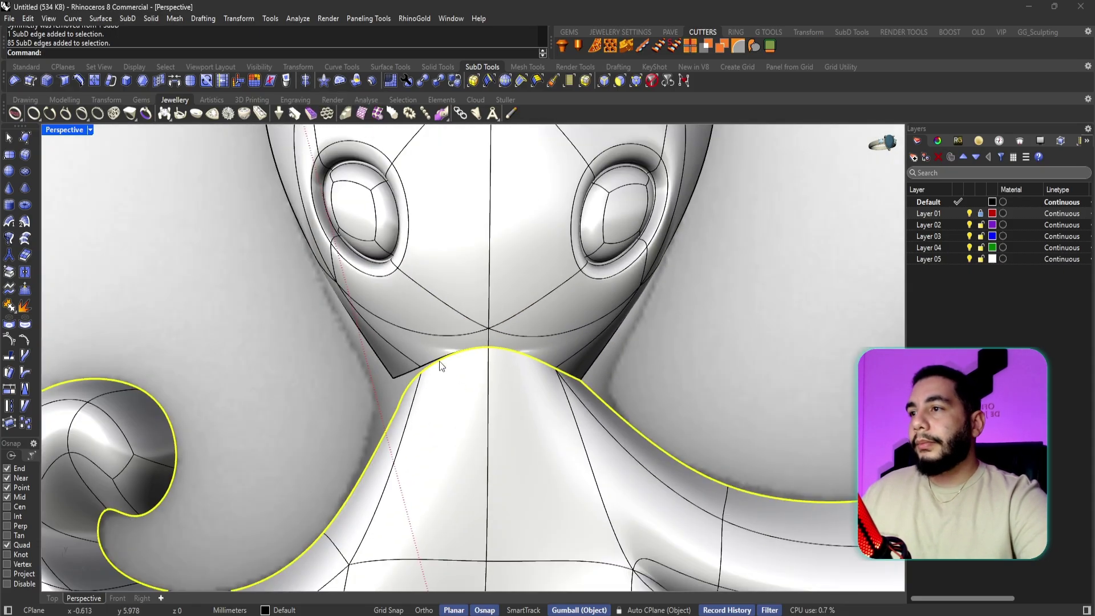
{"action": "key", "text": "Escape"}
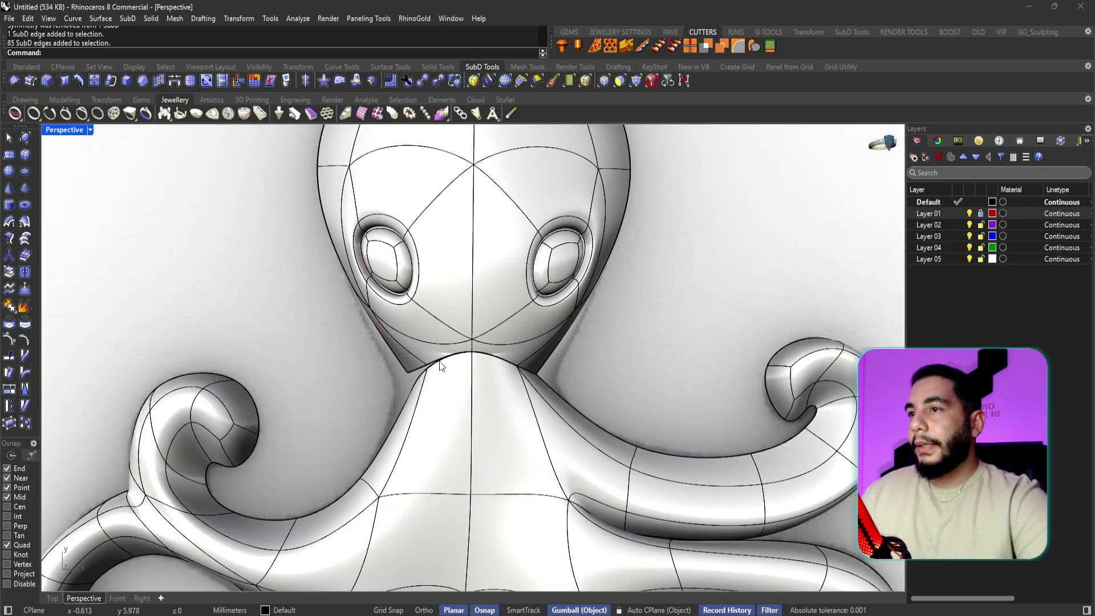
{"action": "key", "text": "Tab"}
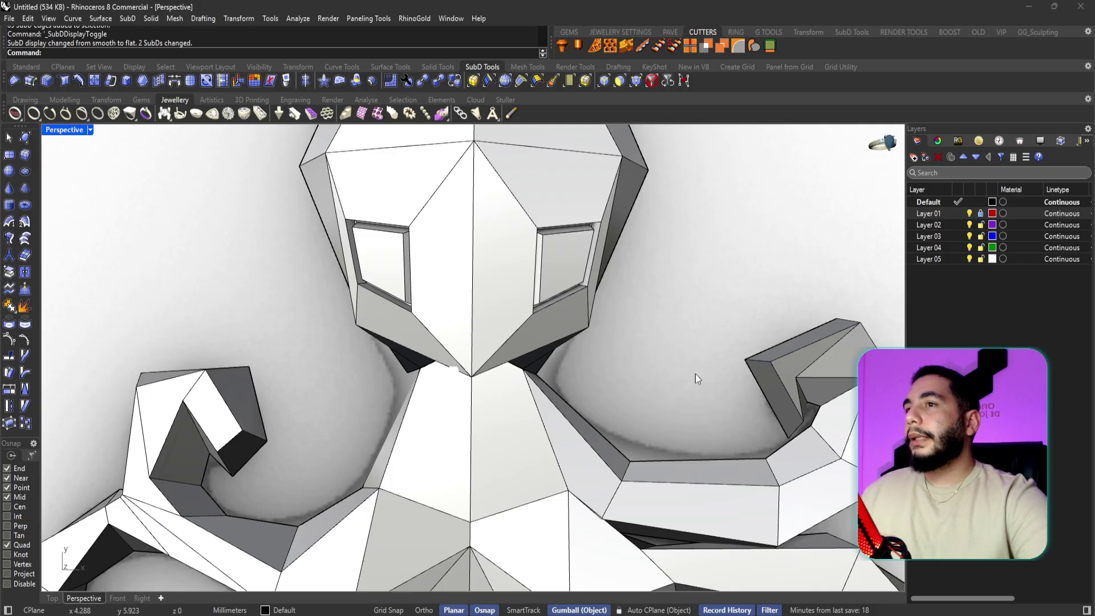
- Select the open edge loop at the base of the head and move it slightly toward the body
{"action": "right_click_drag", "start_coordinate": [696, 374], "coordinate": [493, 243]}
{"action": "scroll", "coordinate": [481, 383], "scroll_direction": "up", "scroll_amount": 7}
{"action": "left_click", "coordinate": [477, 431], "text": "ctrl+shift"}
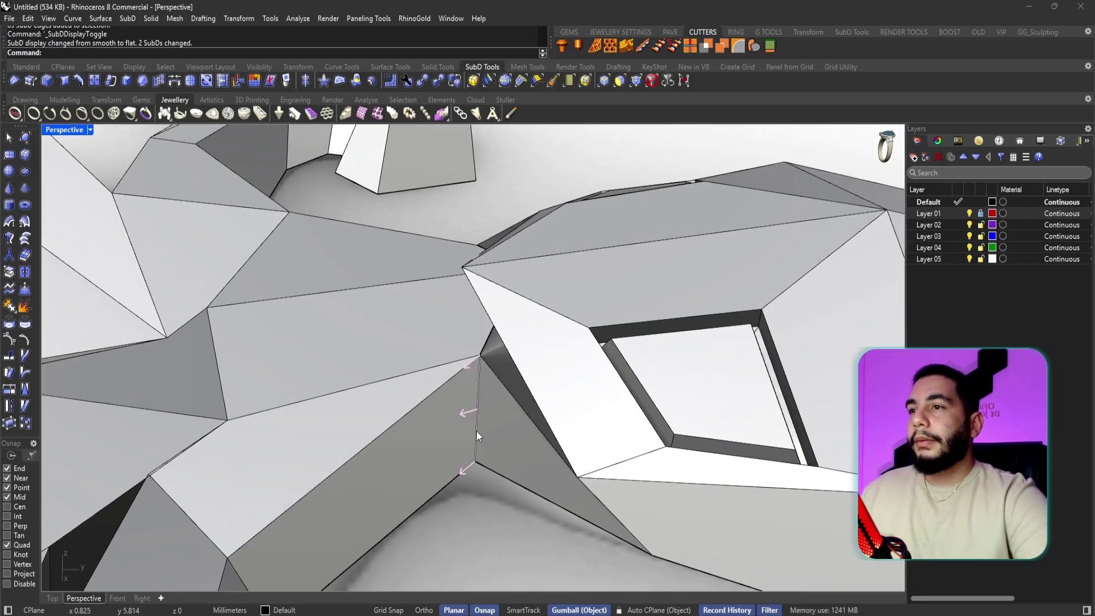
{"action": "left_click", "coordinate": [478, 436], "text": "ctrl+shift"}
{"action": "key", "text": "Escape"}
{"action": "right_click_drag", "start_coordinate": [477, 432], "coordinate": [520, 374]}
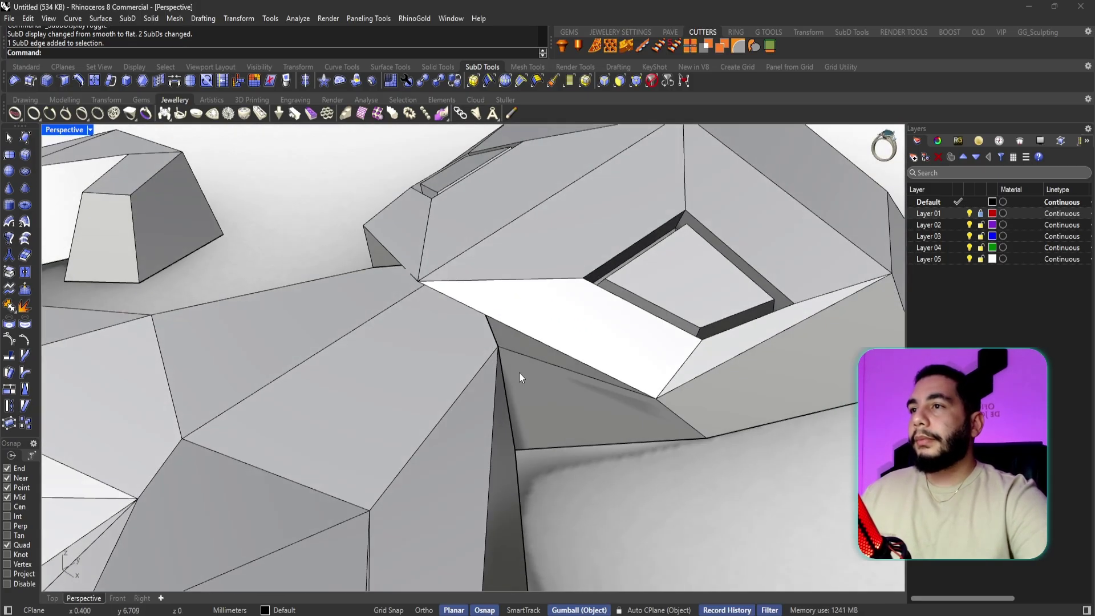
{"action": "double_click", "coordinate": [494, 334], "text": "ctrl+shift"}
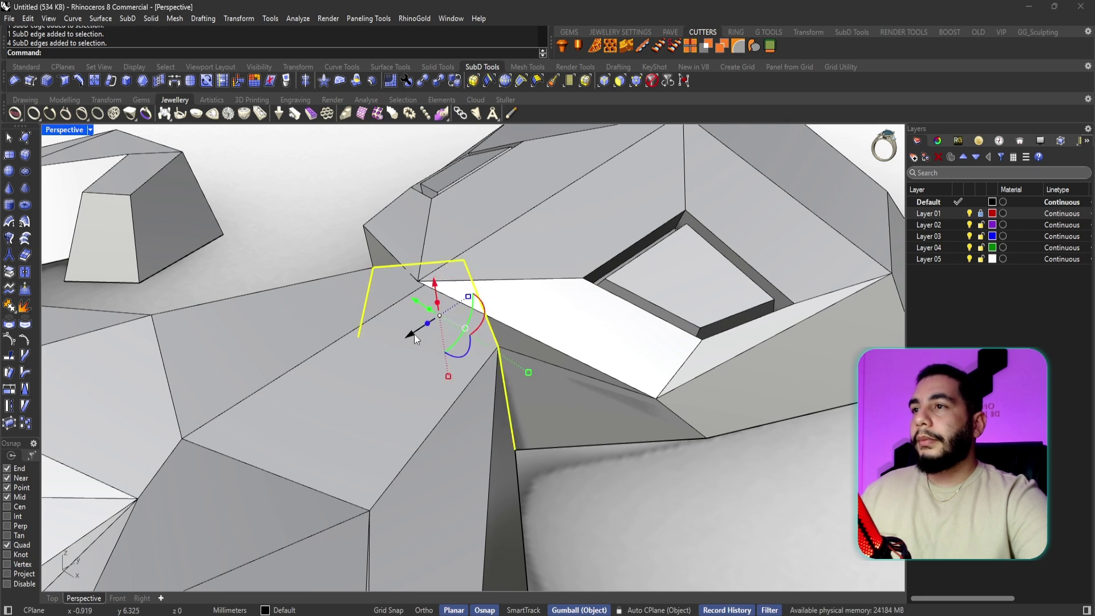
{"action": "left_click_drag", "start_coordinate": [414, 335], "coordinate": [388, 337]}
{"action": "key", "text": "Escape"}
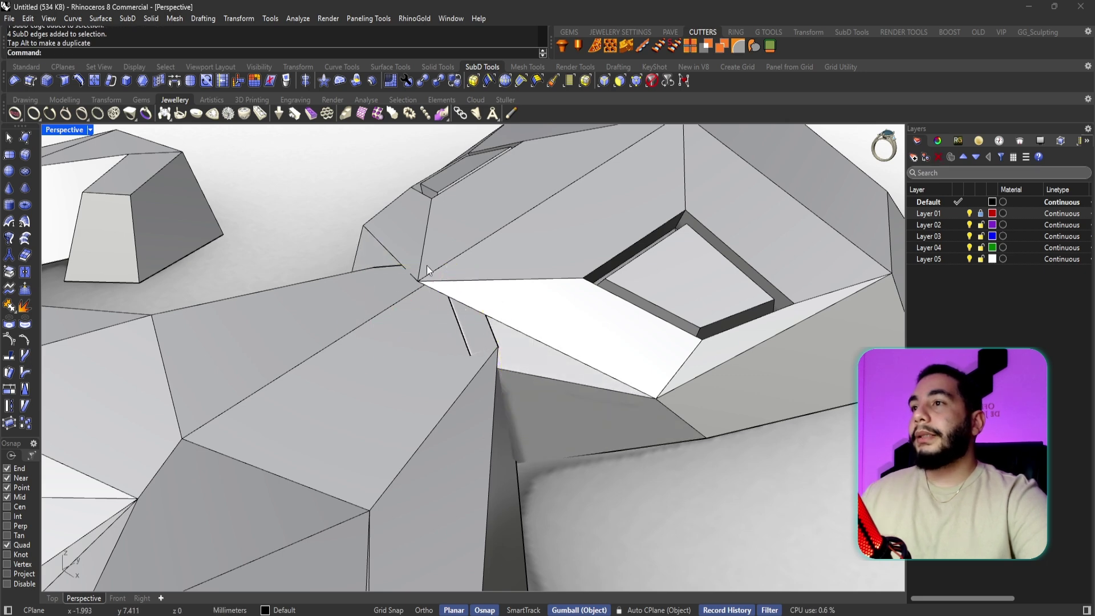
- Shift the central chin vertex of the head slightly away from the body
{"action": "left_click", "coordinate": [419, 280], "text": "ctrl+shift"}
{"action": "left_click_drag", "start_coordinate": [441, 266], "coordinate": [472, 257]}
{"action": "key", "text": "Escape"}
- Set the gumball alignment to CPlane, checking it with the body's upper neck edges selected
{"action": "double_click", "coordinate": [489, 323], "text": "ctrl+shift"}
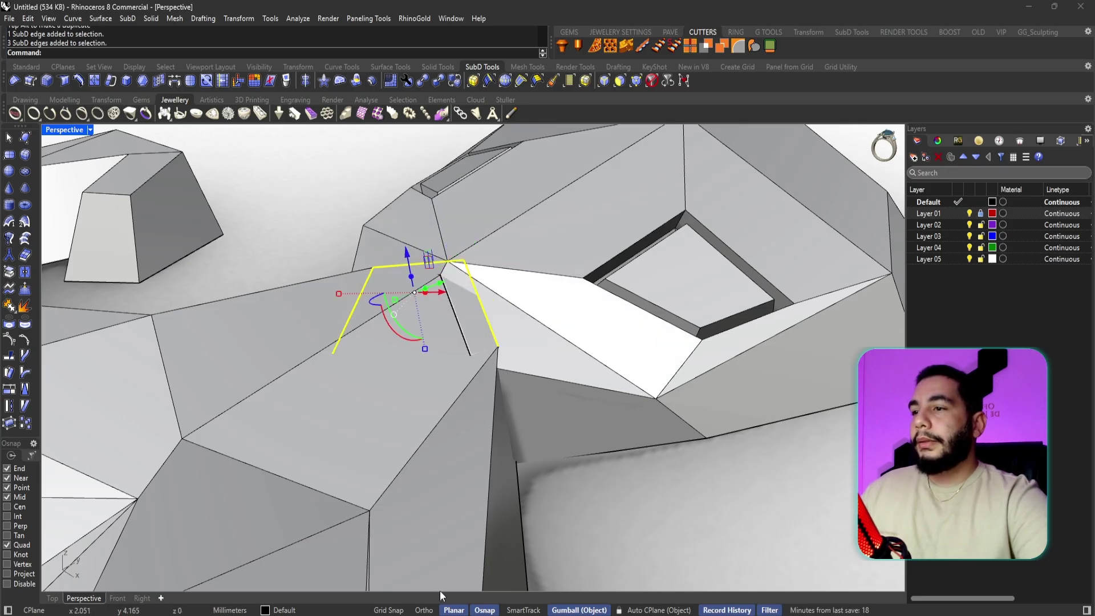
{"action": "right_click", "coordinate": [586, 609]}
{"action": "left_click", "coordinate": [620, 470]}
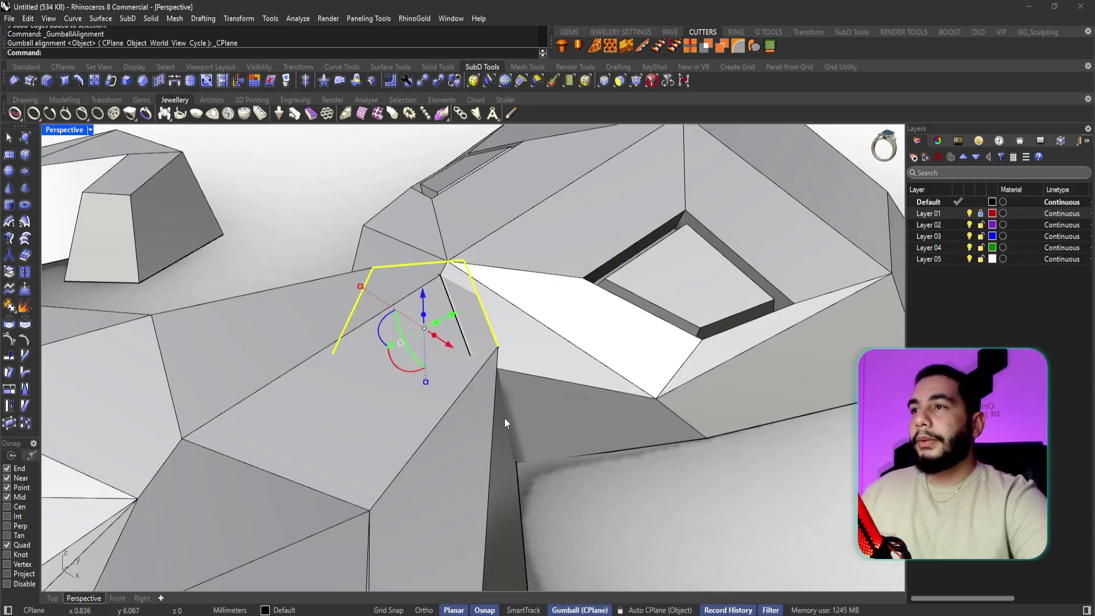
{"action": "right_click_drag", "start_coordinate": [504, 420], "coordinate": [528, 464]}
{"action": "right_click", "coordinate": [590, 611]}
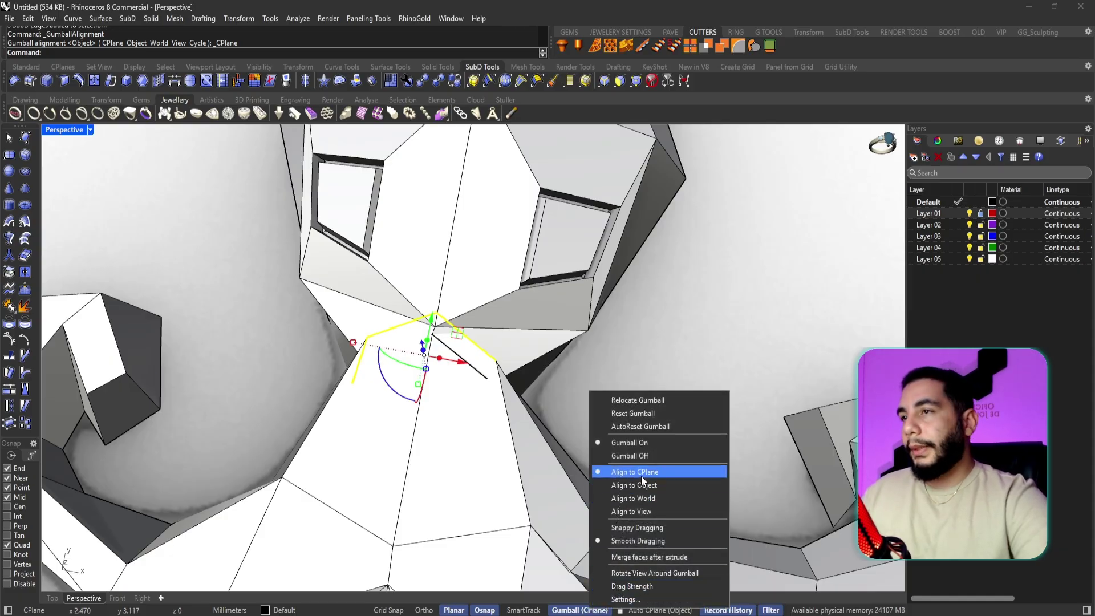
{"action": "left_click", "coordinate": [526, 413]}
{"action": "right_click_drag", "start_coordinate": [642, 446], "coordinate": [207, 230]}
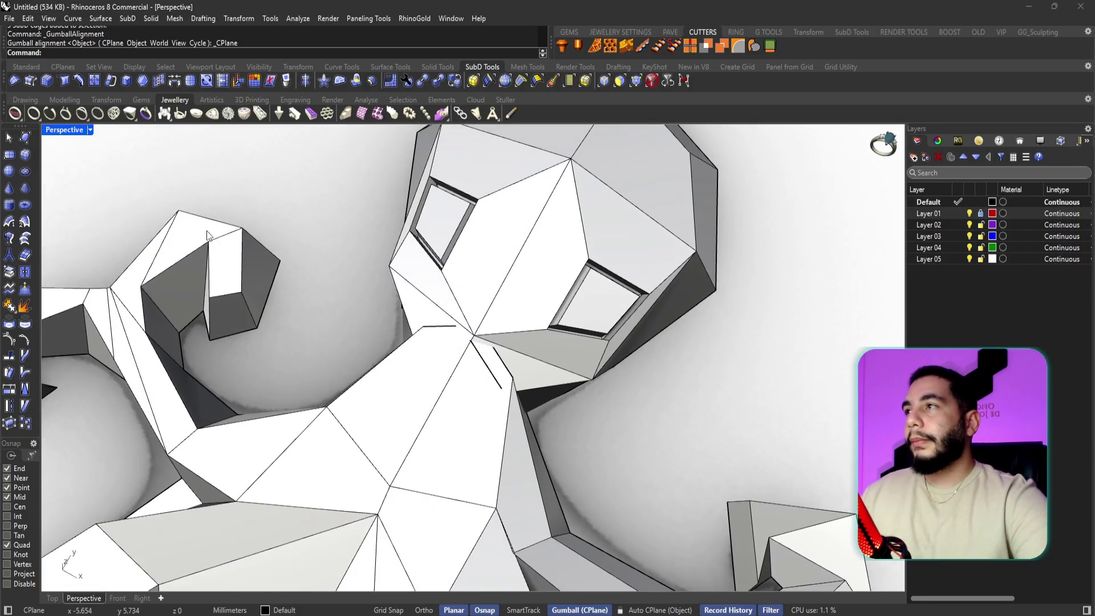
- In the Top view of the four-viewport layout, move the body's upper neck edges slightly away from the head along Y
{"action": "double_click", "coordinate": [58, 131]}
{"action": "scroll", "coordinate": [276, 266], "scroll_direction": "up", "scroll_amount": 8}
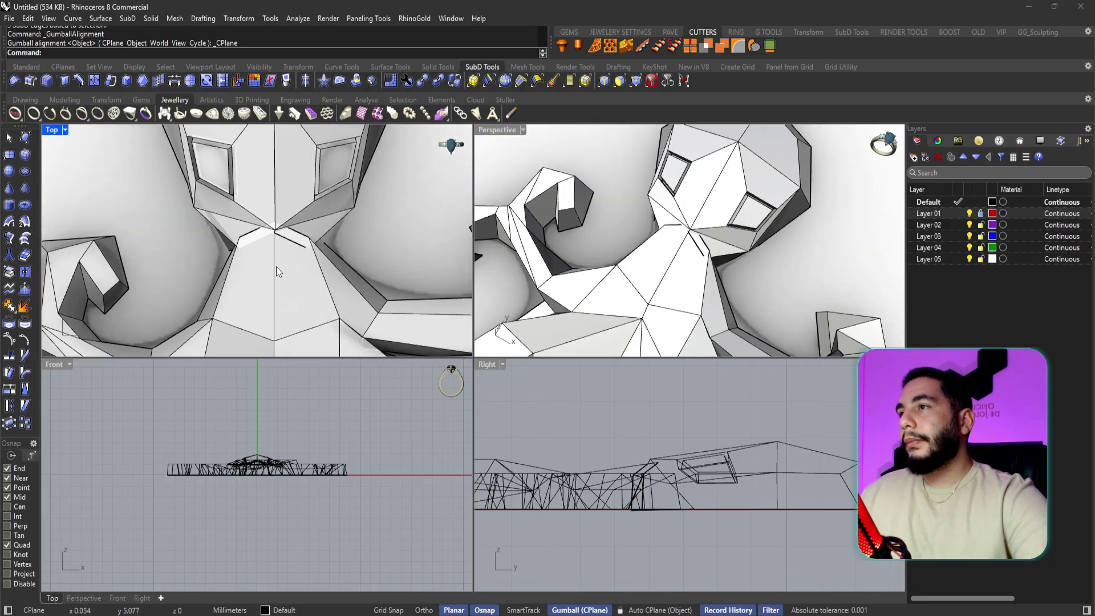
{"action": "scroll", "coordinate": [208, 255], "scroll_direction": "up", "scroll_amount": 3}
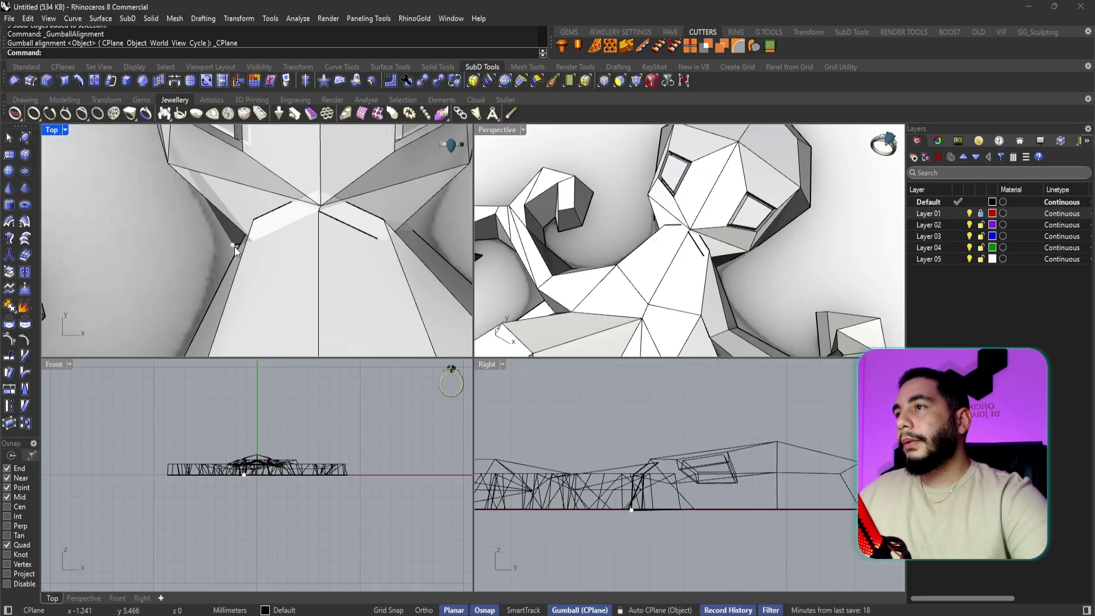
{"action": "double_click", "coordinate": [265, 218]}
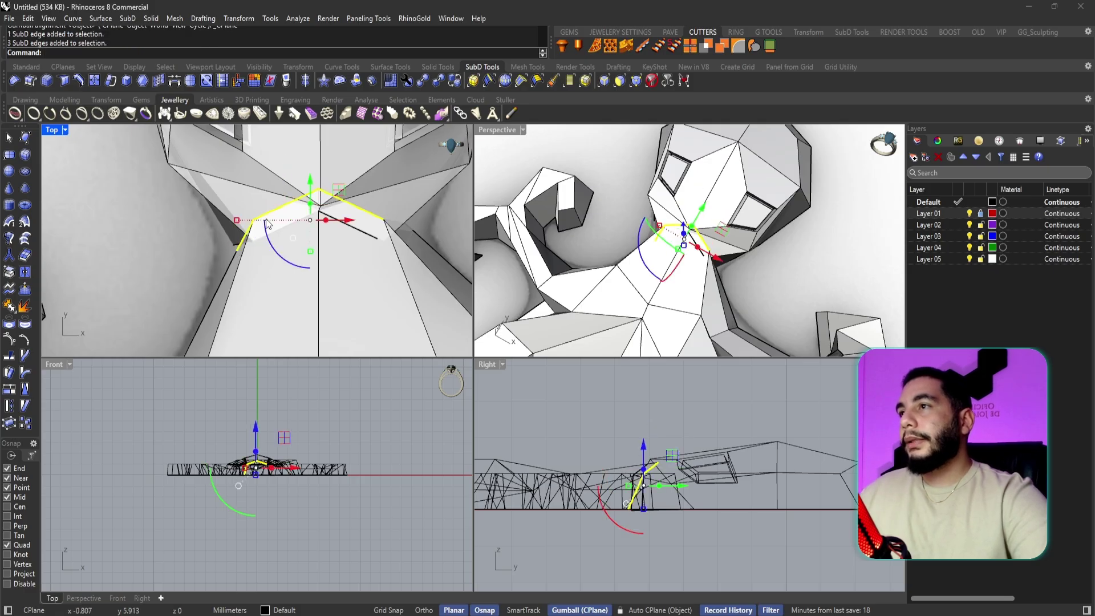
{"action": "scroll", "coordinate": [383, 228], "scroll_direction": "up", "scroll_amount": 3}
{"action": "left_click", "coordinate": [383, 223], "text": "shift"}
{"action": "scroll", "coordinate": [383, 224], "scroll_direction": "down", "scroll_amount": 3}
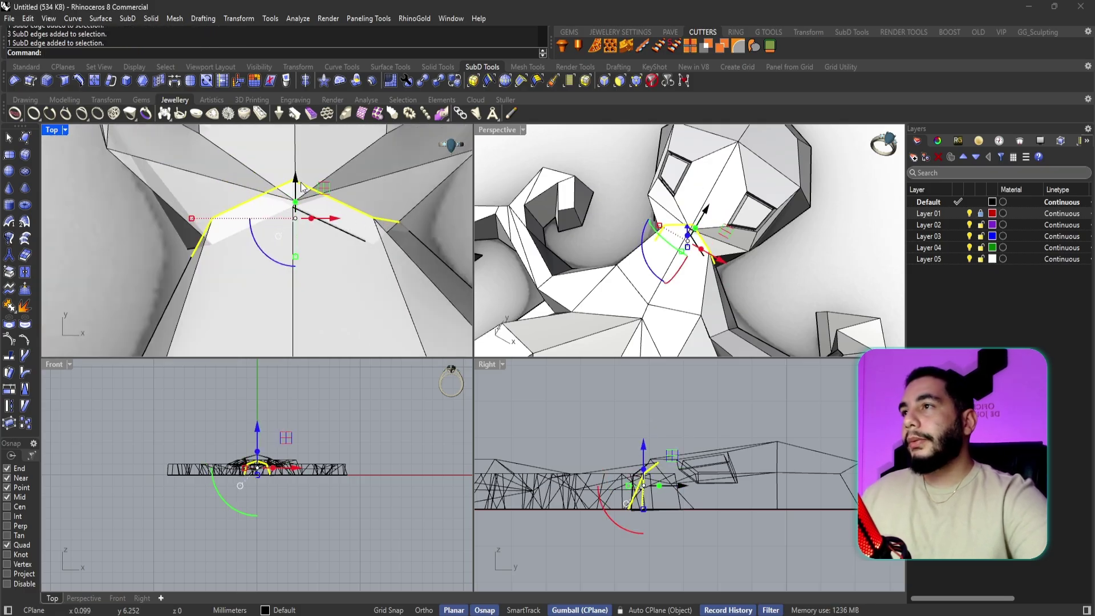
{"action": "left_click_drag", "start_coordinate": [297, 205], "coordinate": [296, 219]}
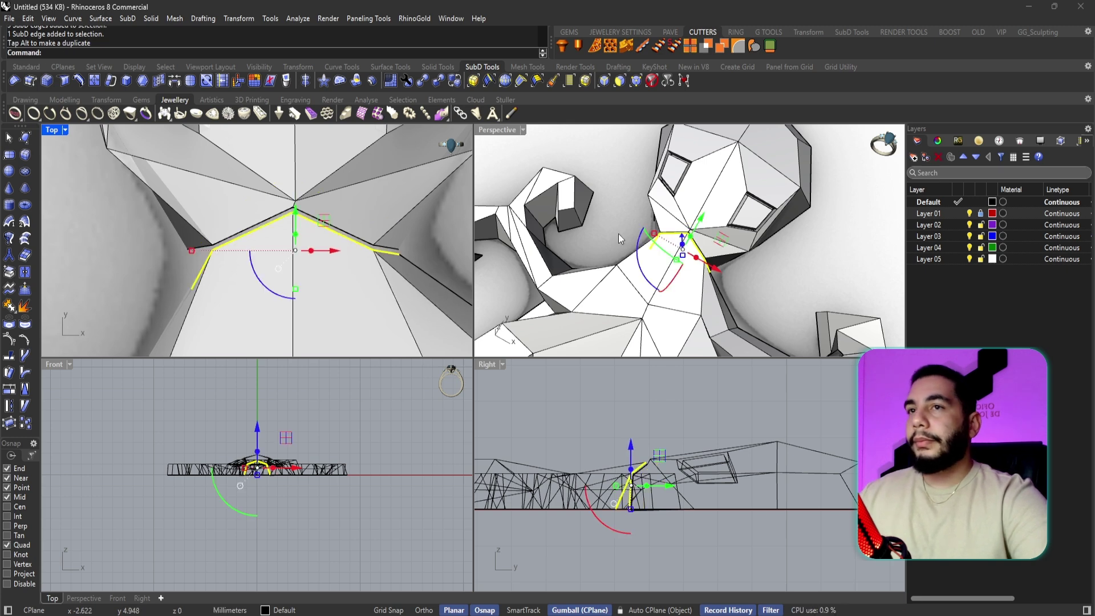
{"action": "key", "text": "Escape"}
{"action": "right_click_drag", "start_coordinate": [620, 234], "coordinate": [675, 289]}
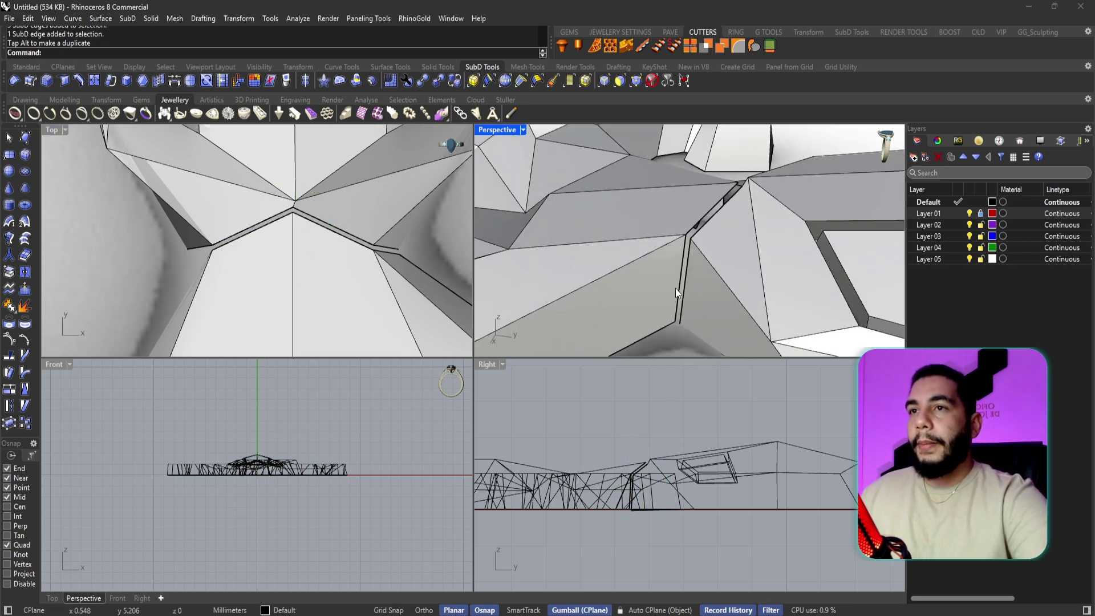
- Stitch the open edge loop at the base of the head to the body's neck edges at the average location
{"action": "scroll", "coordinate": [692, 275], "scroll_direction": "up", "scroll_amount": 4}
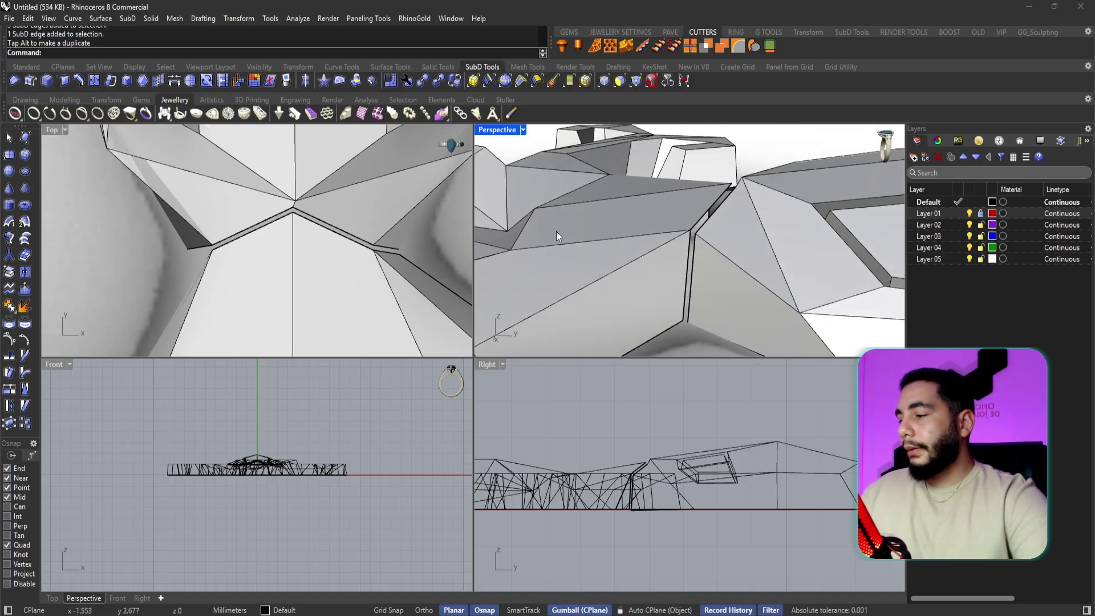
{"action": "left_click", "coordinate": [159, 81]}
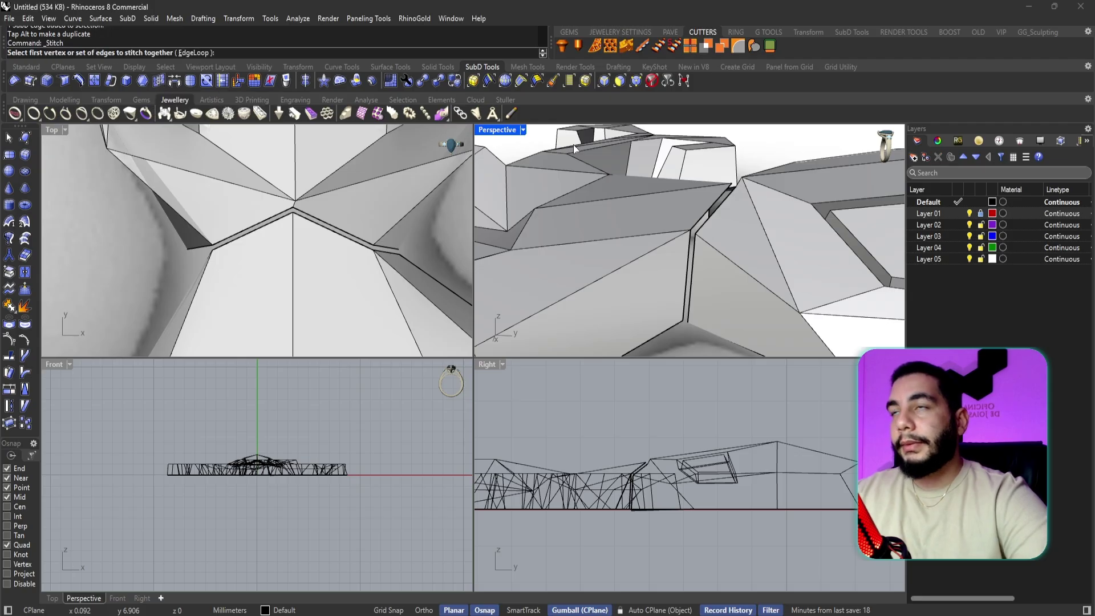
{"action": "double_click", "coordinate": [690, 291]}
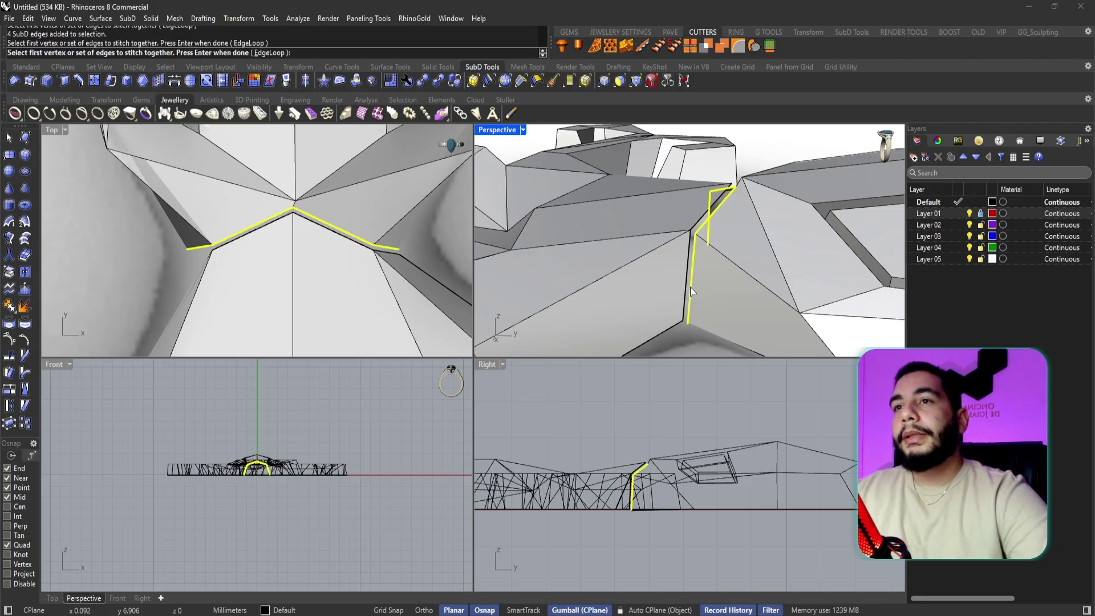
{"action": "mouse_move", "coordinate": [691, 292]}
{"action": "right_mouse_down"}
{"action": "mouse_move", "coordinate": [660, 291]}
{"action": "mouse_move", "coordinate": [686, 288]}
{"action": "right_mouse_up"}
{"action": "right_click", "coordinate": [683, 179]}
{"action": "left_click", "coordinate": [687, 288]}
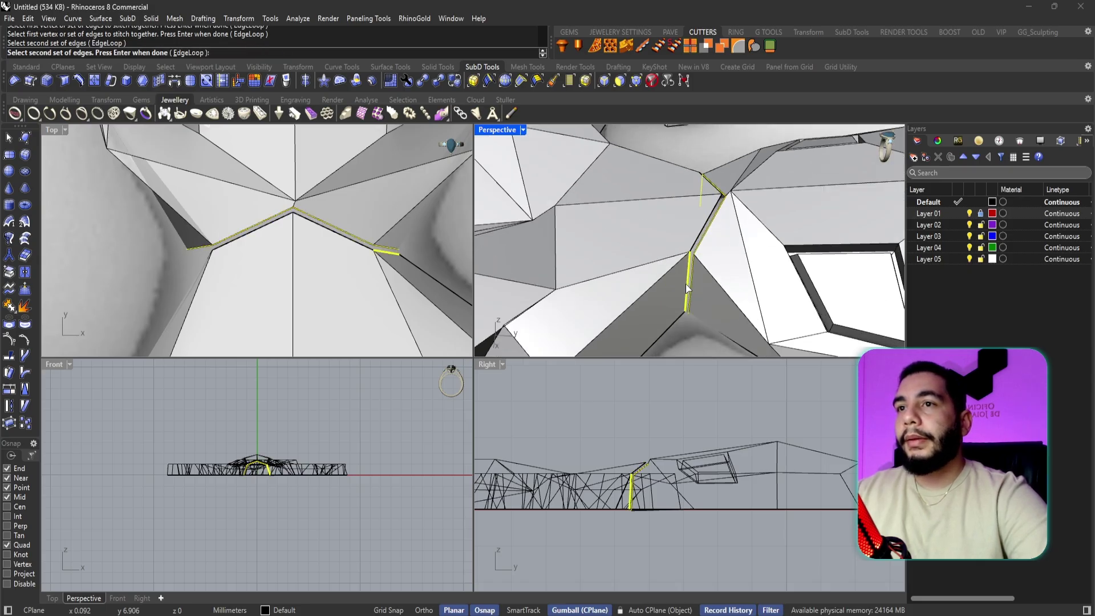
{"action": "double_click", "coordinate": [693, 250]}
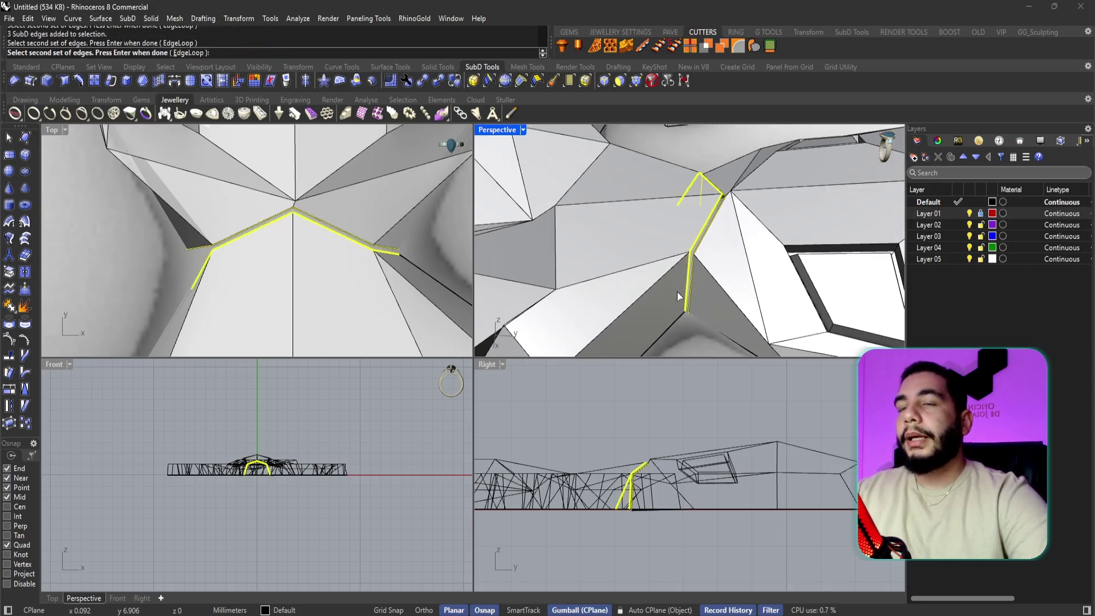
{"action": "right_click", "coordinate": [678, 205]}
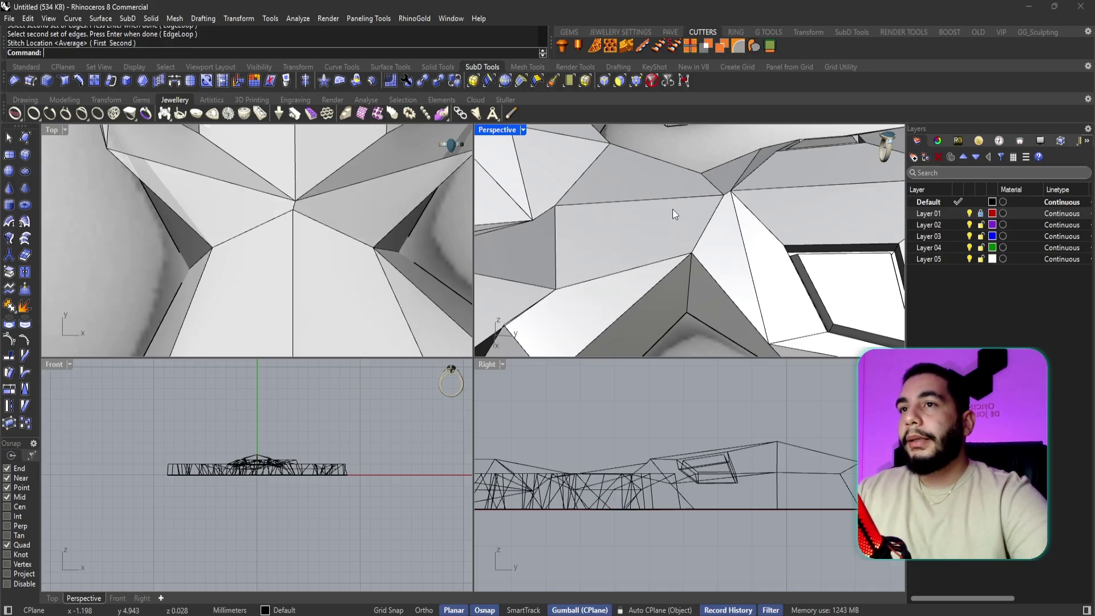
- Switch the joined SubD to smooth display and nudge the left outer neck vertex slightly toward the head in the Top view
{"action": "right_click", "coordinate": [190, 276]}
{"action": "key", "text": "Tab"}
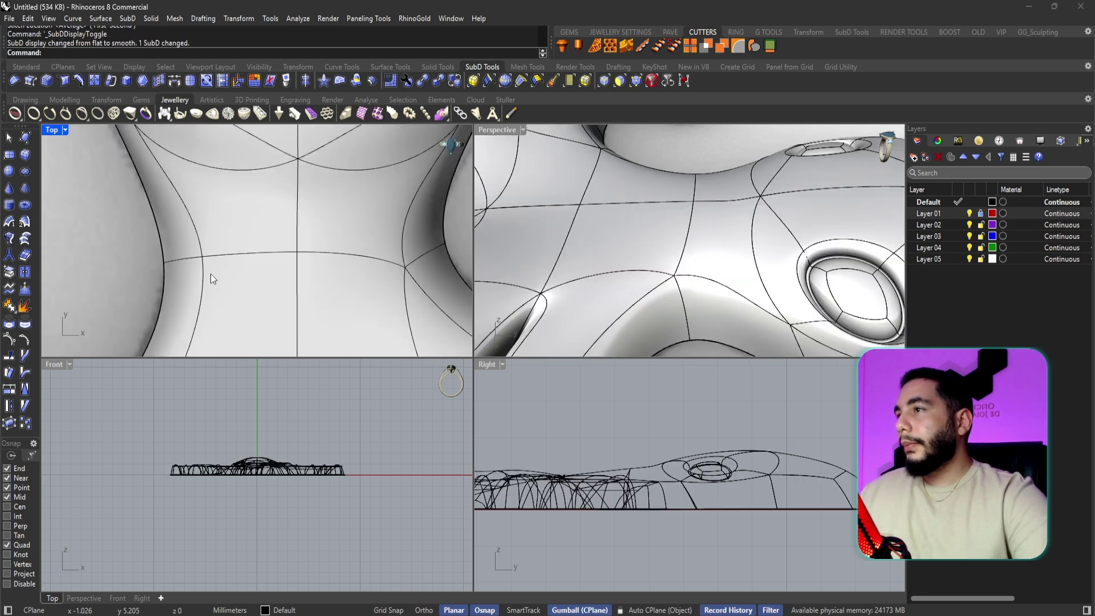
{"action": "right_click_drag", "start_coordinate": [211, 274], "coordinate": [247, 269]}
{"action": "scroll", "coordinate": [245, 269], "scroll_direction": "down", "scroll_amount": 4}
{"action": "left_click", "coordinate": [214, 259], "text": "ctrl+shift"}
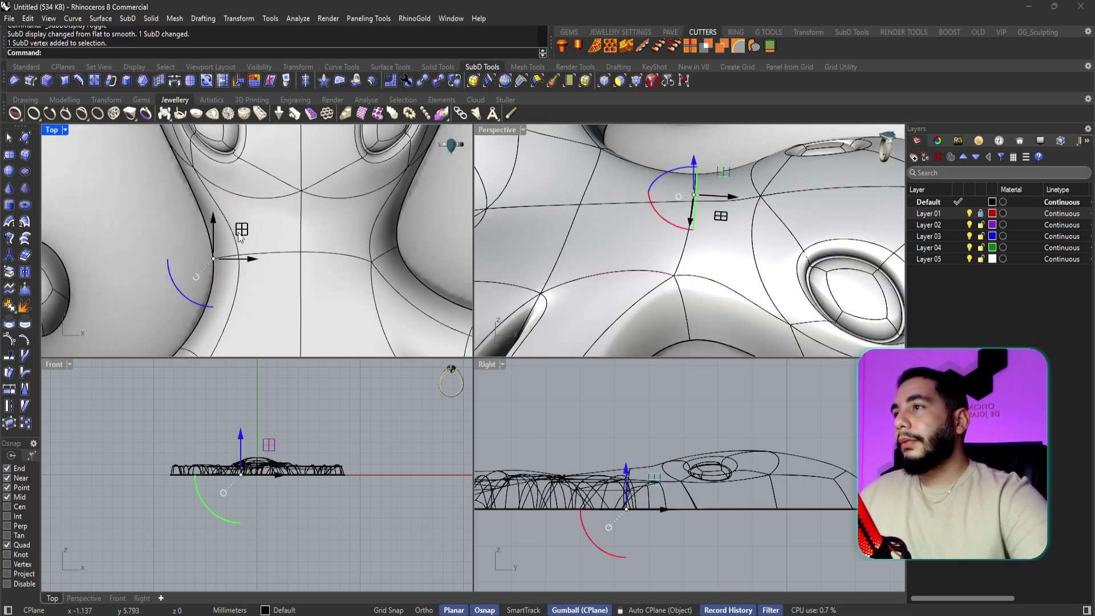
{"action": "left_click_drag", "start_coordinate": [241, 230], "coordinate": [242, 221]}
{"action": "key", "text": "Escape"}
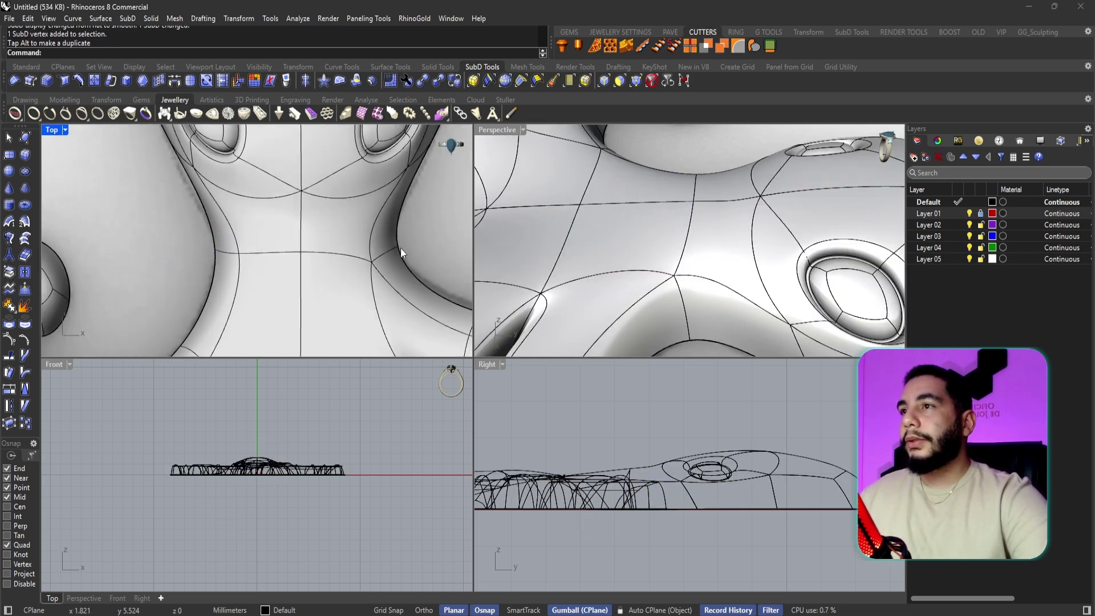
- Nudge the outline vertex at the base of the upper right tentacle slightly toward the head
{"action": "right_click_drag", "start_coordinate": [400, 253], "coordinate": [337, 234]}
{"action": "left_click", "coordinate": [404, 279], "text": "ctrl+shift"}
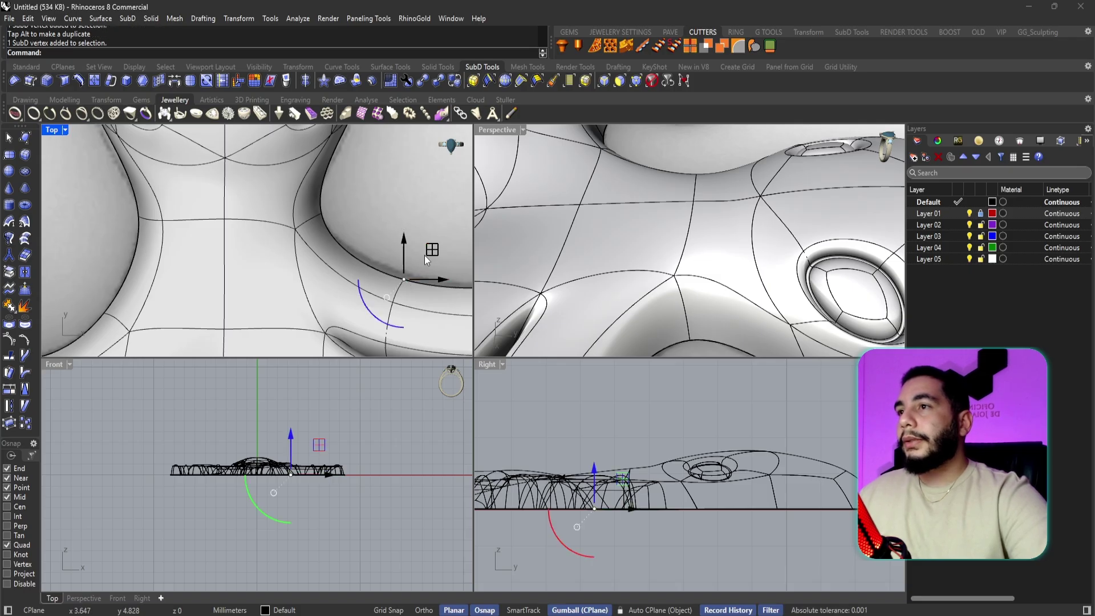
{"action": "left_click_drag", "start_coordinate": [431, 250], "coordinate": [429, 244]}
{"action": "key", "text": "Escape"}
- Shift the head's outline vertex beside the left eye slightly in the Top view
{"action": "scroll", "coordinate": [375, 258], "scroll_direction": "down", "scroll_amount": 10}
{"action": "right_click_drag", "start_coordinate": [375, 258], "coordinate": [344, 286]}
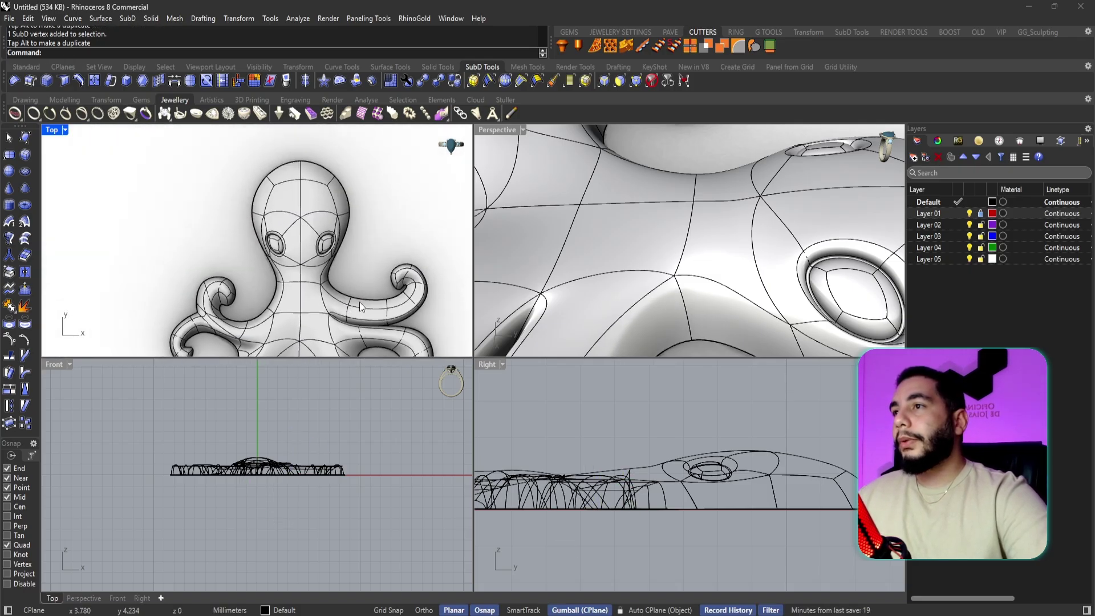
{"action": "scroll", "coordinate": [360, 303], "scroll_direction": "up", "scroll_amount": 6}
{"action": "double_click", "coordinate": [252, 227], "text": "ctrl+shift"}
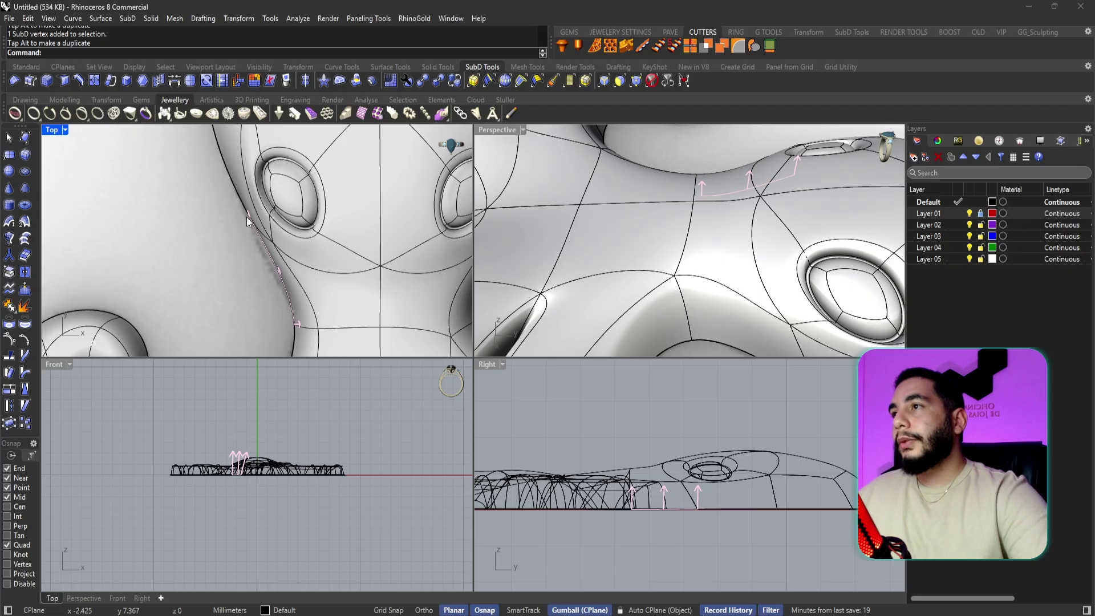
{"action": "left_click", "coordinate": [248, 216]}
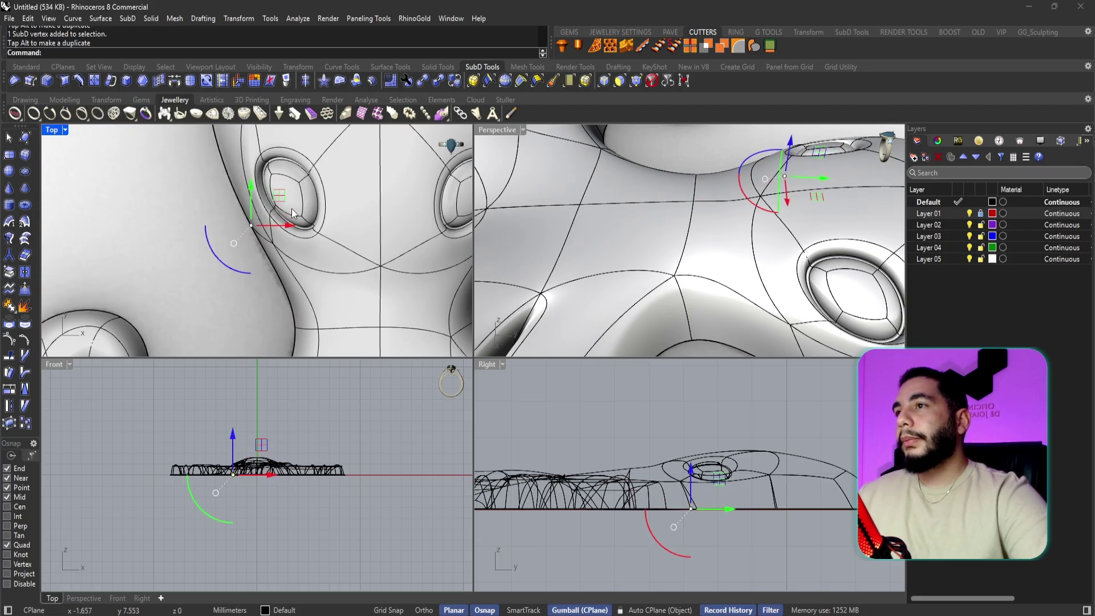
{"action": "key", "text": "Escape"}
- Shift the matching head outline vertex beside the right eye slightly toward the neck
{"action": "right_click_drag", "start_coordinate": [470, 256], "coordinate": [389, 278]}
{"action": "left_click", "coordinate": [428, 237], "text": "ctrl+shift"}
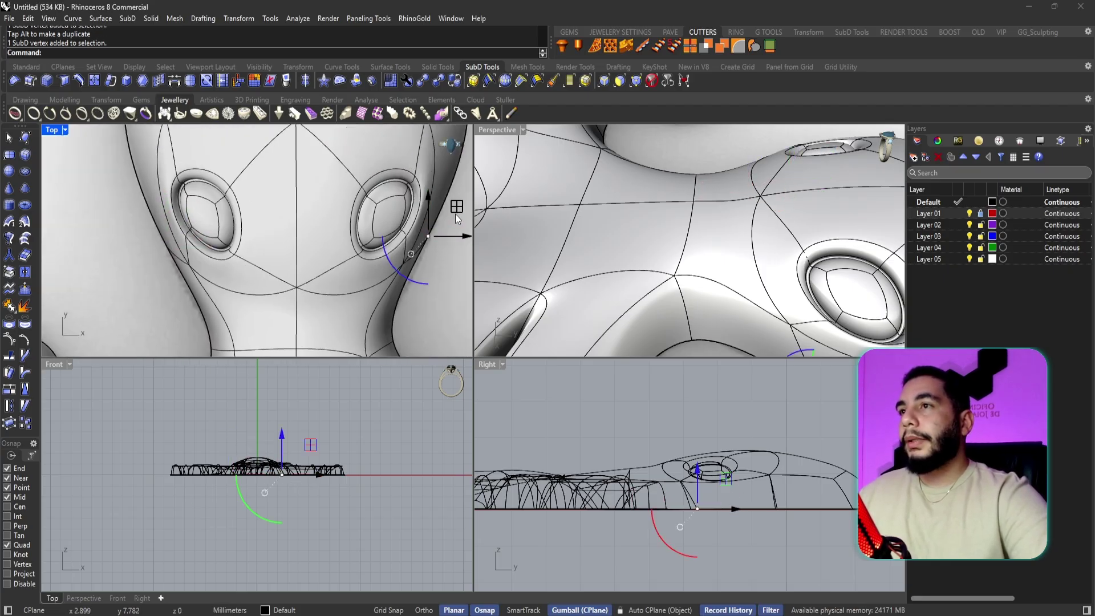
{"action": "left_click_drag", "start_coordinate": [455, 210], "coordinate": [453, 218]}
{"action": "key", "text": "Escape"}
- Maximize the Perspective viewport with the whole octopus in view
{"action": "scroll", "coordinate": [372, 270], "scroll_direction": "down", "scroll_amount": 6}
{"action": "scroll", "coordinate": [371, 268], "scroll_direction": "down", "scroll_amount": 5}
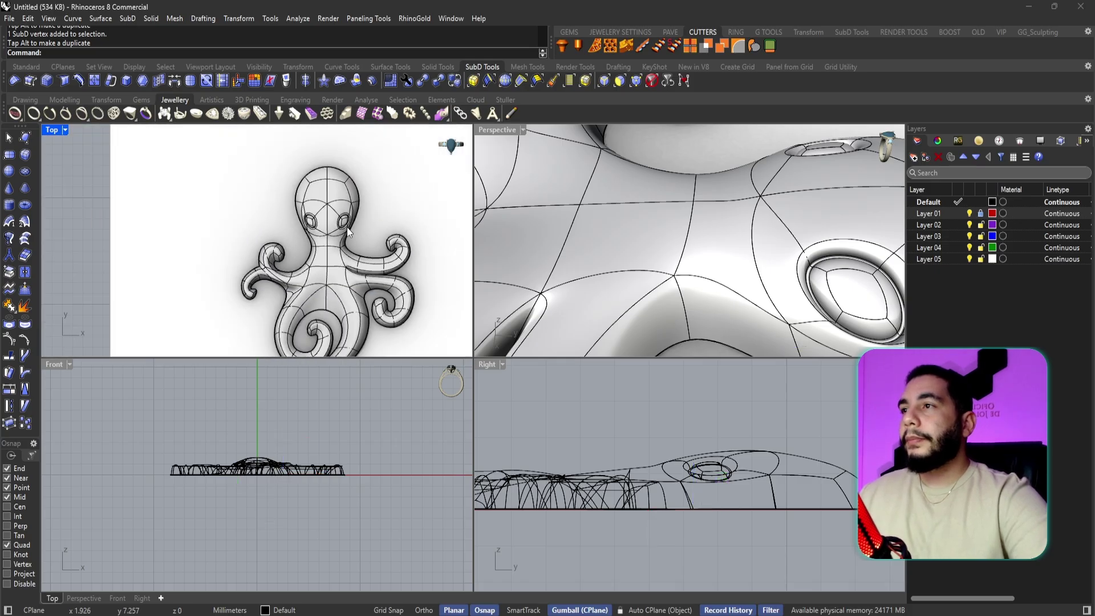
{"action": "scroll", "coordinate": [628, 256], "scroll_direction": "down", "scroll_amount": 5}
{"action": "scroll", "coordinate": [628, 255], "scroll_direction": "down", "scroll_amount": 4}
{"action": "right_click_drag", "start_coordinate": [629, 255], "coordinate": [684, 217]}
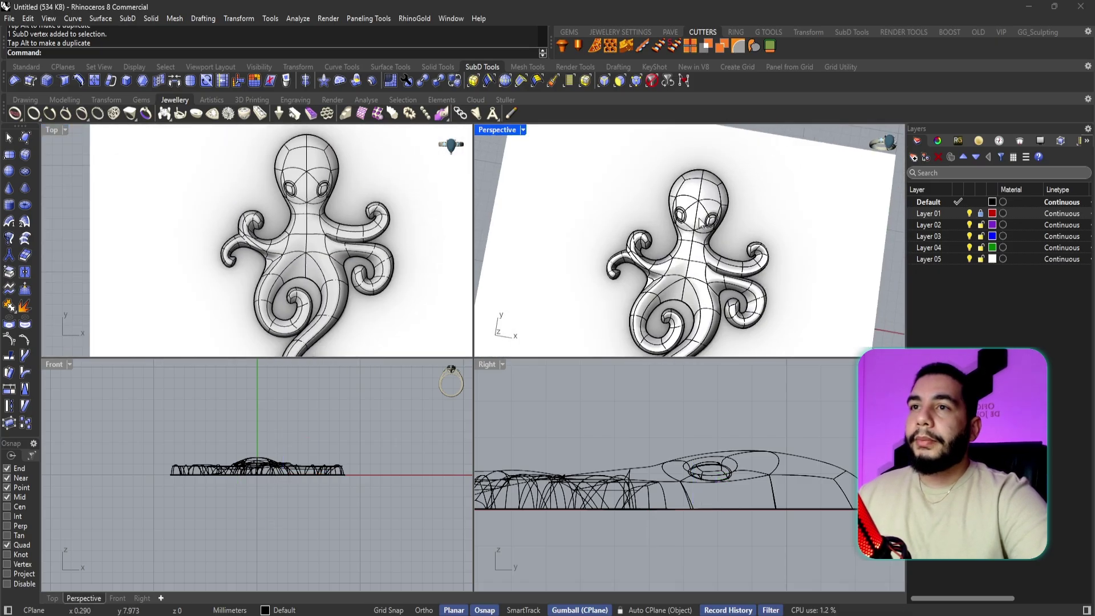
{"action": "scroll", "coordinate": [684, 217], "scroll_direction": "down", "scroll_amount": 5}
{"action": "double_click", "coordinate": [503, 133]}
{"action": "scroll", "coordinate": [559, 262], "scroll_direction": "up", "scroll_amount": 3}
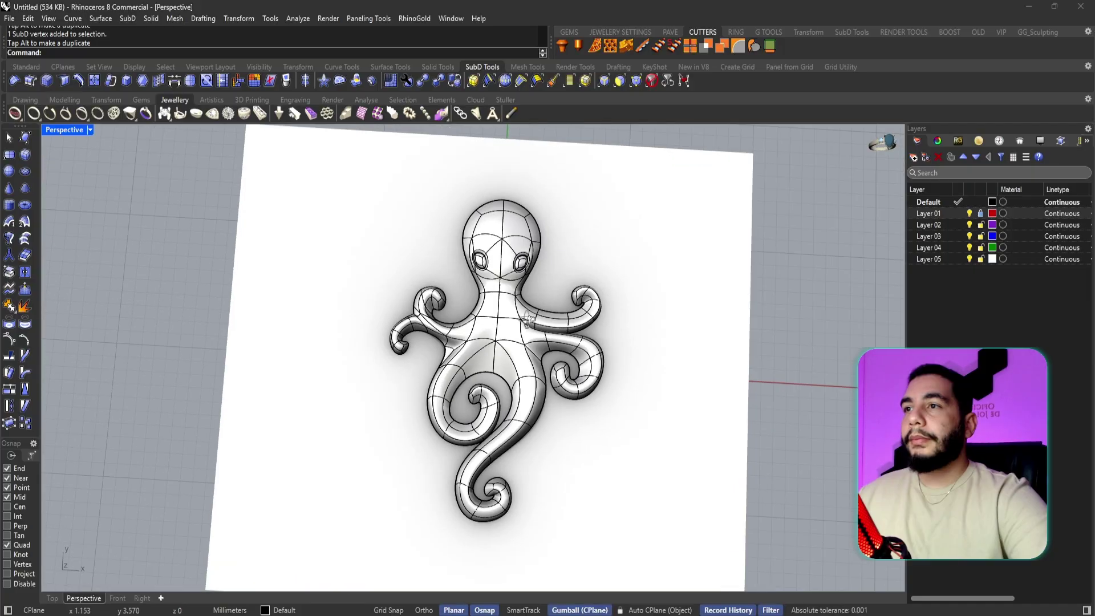
- Hide Layer 01 and set the Perspective viewport to Rendered display mode
{"action": "left_click", "coordinate": [969, 214]}
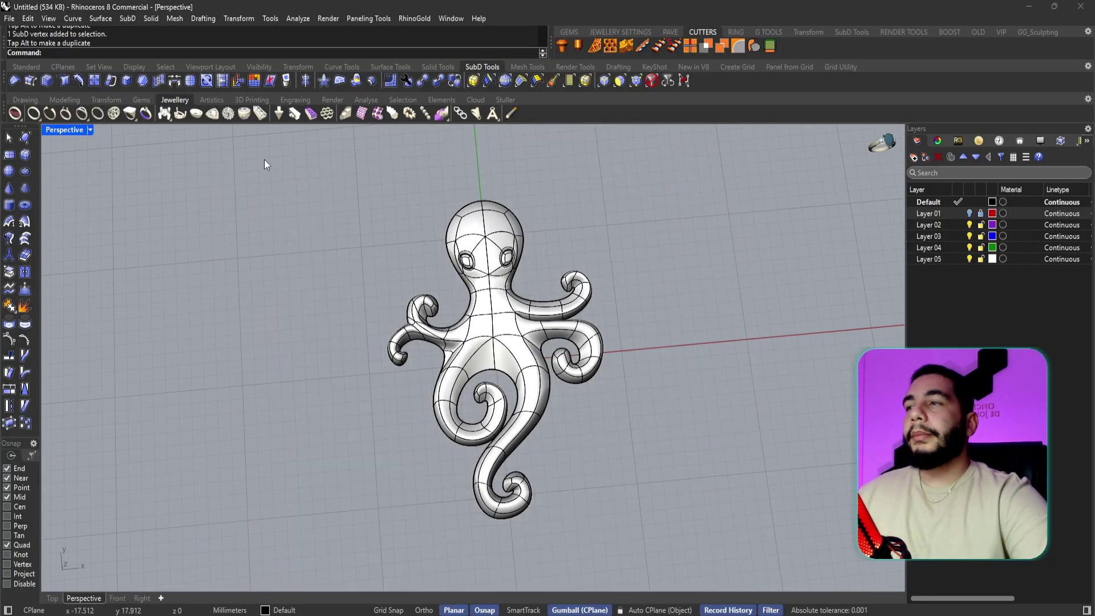
{"action": "left_click", "coordinate": [94, 132]}
{"action": "left_click", "coordinate": [133, 196]}
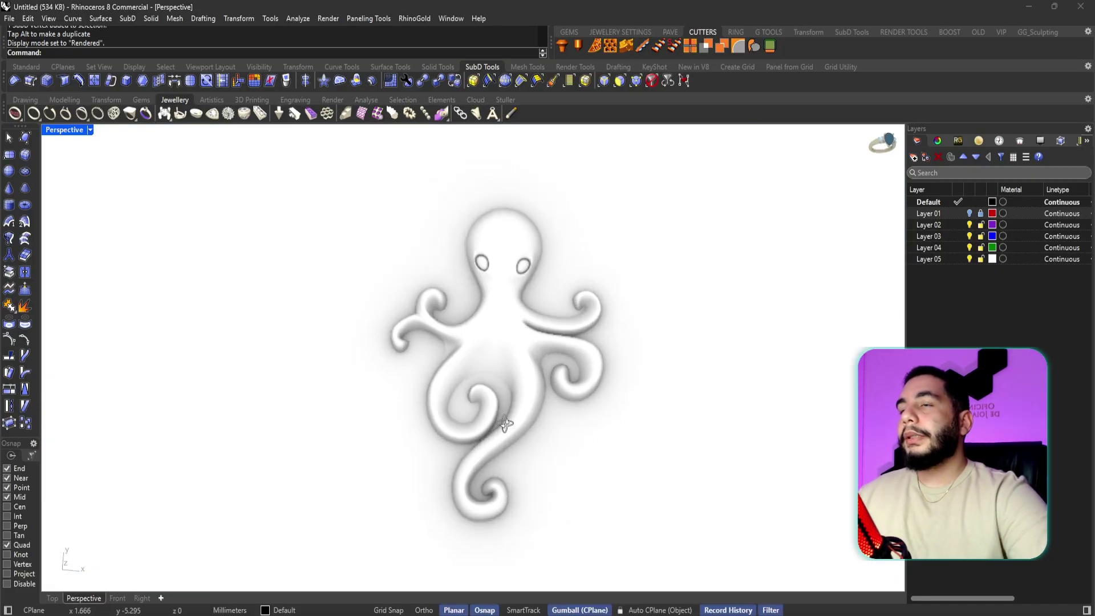
{"action": "right_click_drag", "start_coordinate": [505, 424], "coordinate": [572, 503]}
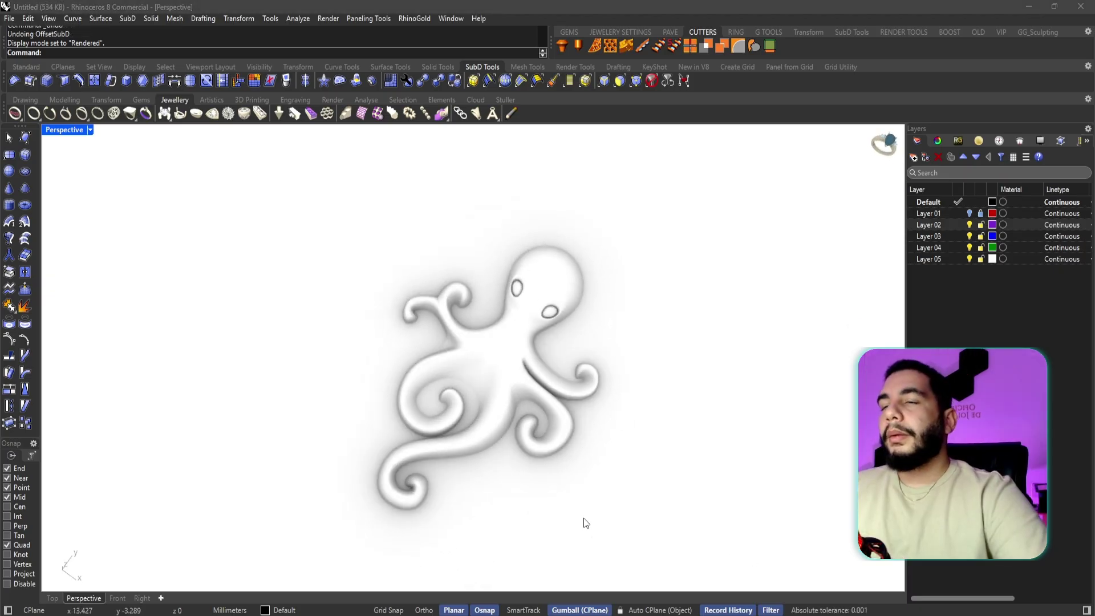
- Offset the whole octopus SubD by 0.5 mm with the direction flipped inward, keeping the original and leaving Solid off
{"action": "right_click_drag", "start_coordinate": [671, 486], "coordinate": [464, 334]}
{"action": "left_click", "coordinate": [464, 342]}
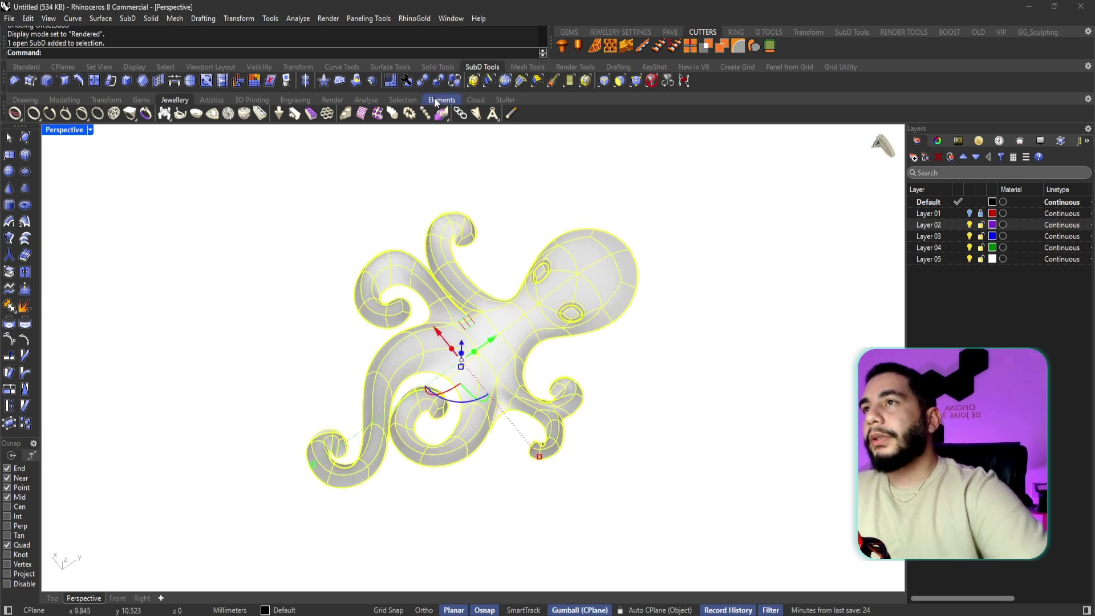
{"action": "left_click", "coordinate": [373, 81]}
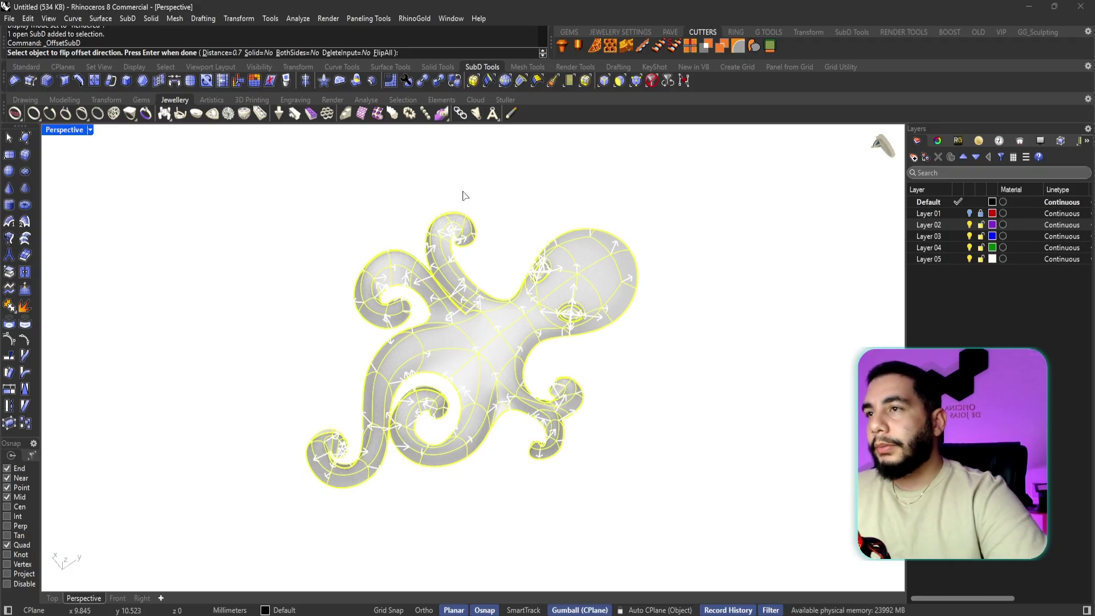
{"action": "type", "text": "0."}
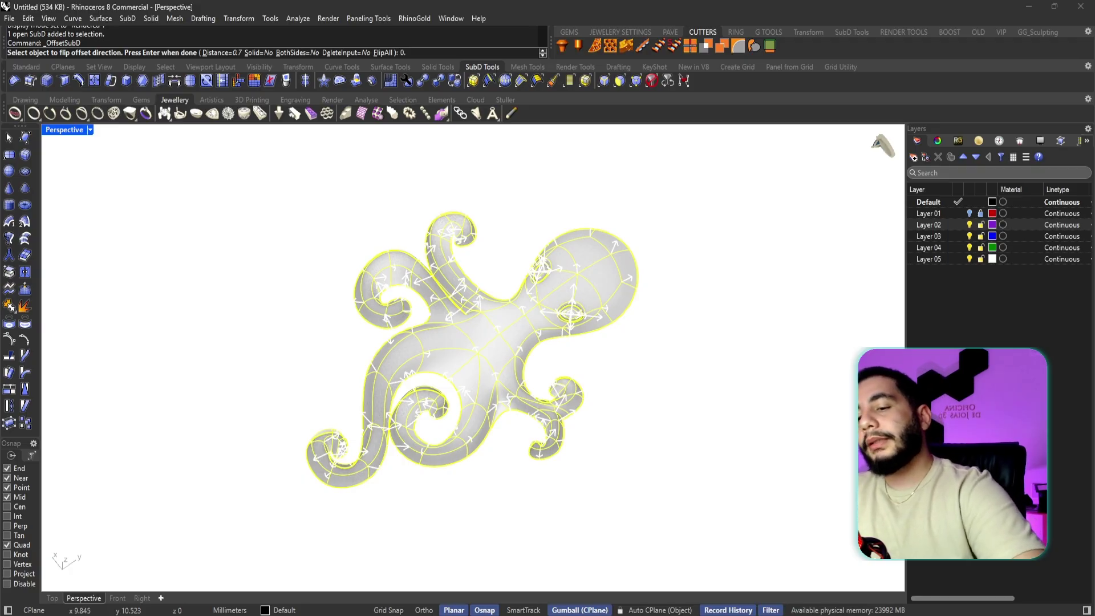
{"action": "type", "text": "5"}
{"action": "key", "text": "Return"}
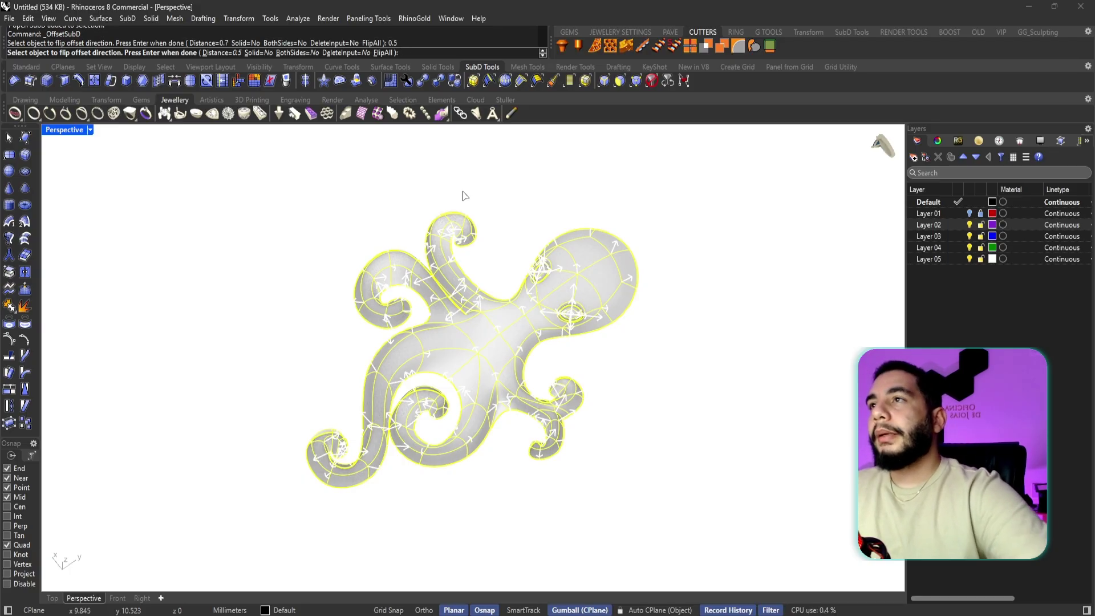
{"action": "right_click_drag", "start_coordinate": [460, 195], "coordinate": [528, 425]}
{"action": "scroll", "coordinate": [528, 424], "scroll_direction": "up", "scroll_amount": 4}
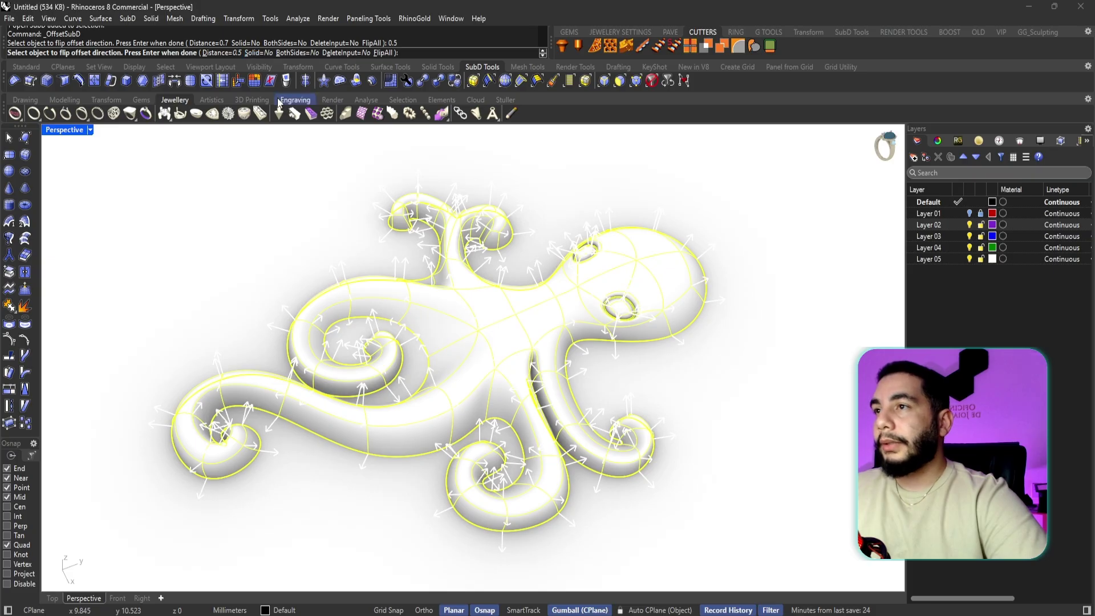
{"action": "left_click", "coordinate": [433, 422]}
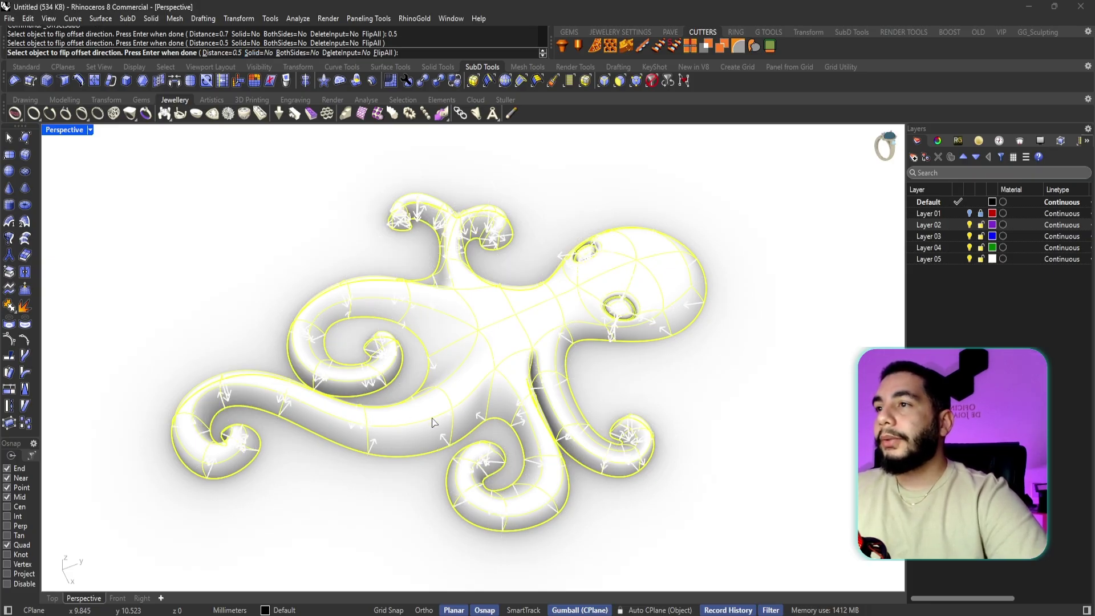
{"action": "right_click_drag", "start_coordinate": [580, 465], "coordinate": [570, 194]}
{"action": "key", "text": "Return"}
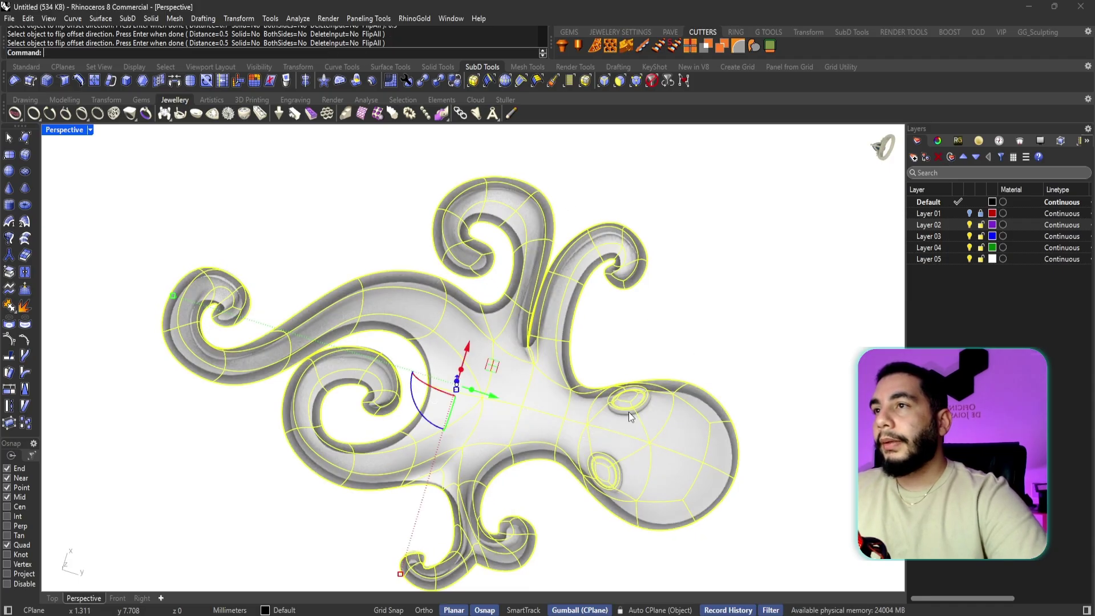
{"action": "left_click", "coordinate": [724, 329]}
- Move the original outer octopus SubD to Layer 02 and hide that layer
{"action": "scroll", "coordinate": [573, 321], "scroll_direction": "down", "scroll_amount": 4}
{"action": "scroll", "coordinate": [535, 468], "scroll_direction": "up", "scroll_amount": 2}
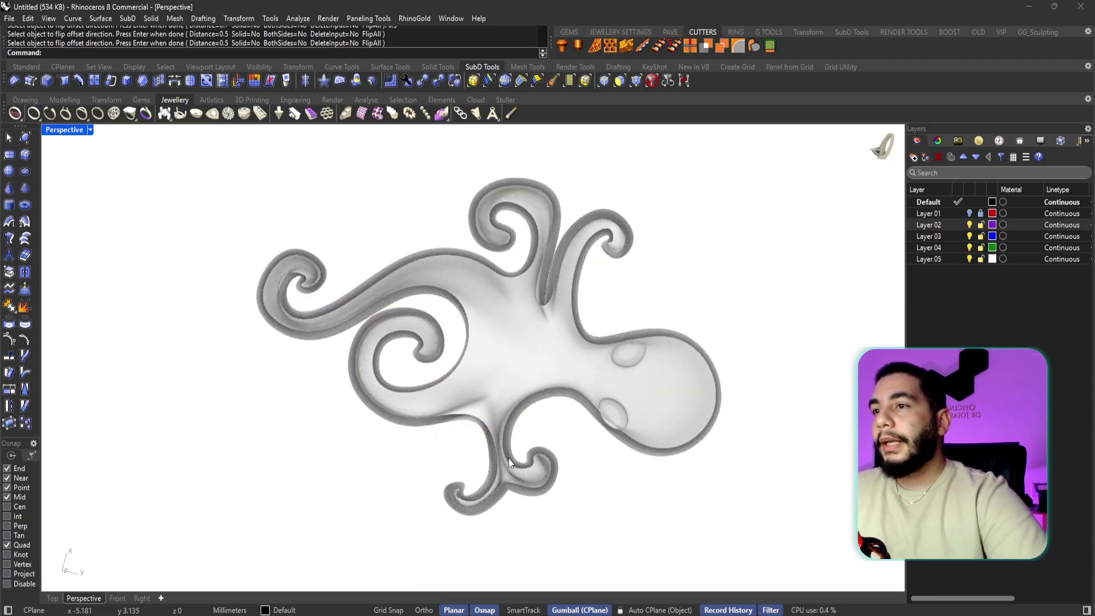
{"action": "scroll", "coordinate": [495, 405], "scroll_direction": "up", "scroll_amount": 4}
{"action": "scroll", "coordinate": [510, 377], "scroll_direction": "down", "scroll_amount": 3}
{"action": "mouse_move", "coordinate": [509, 377]}
{"action": "right_mouse_down"}
{"action": "mouse_move", "coordinate": [525, 322]}
{"action": "mouse_move", "coordinate": [519, 384]}
{"action": "right_mouse_up"}
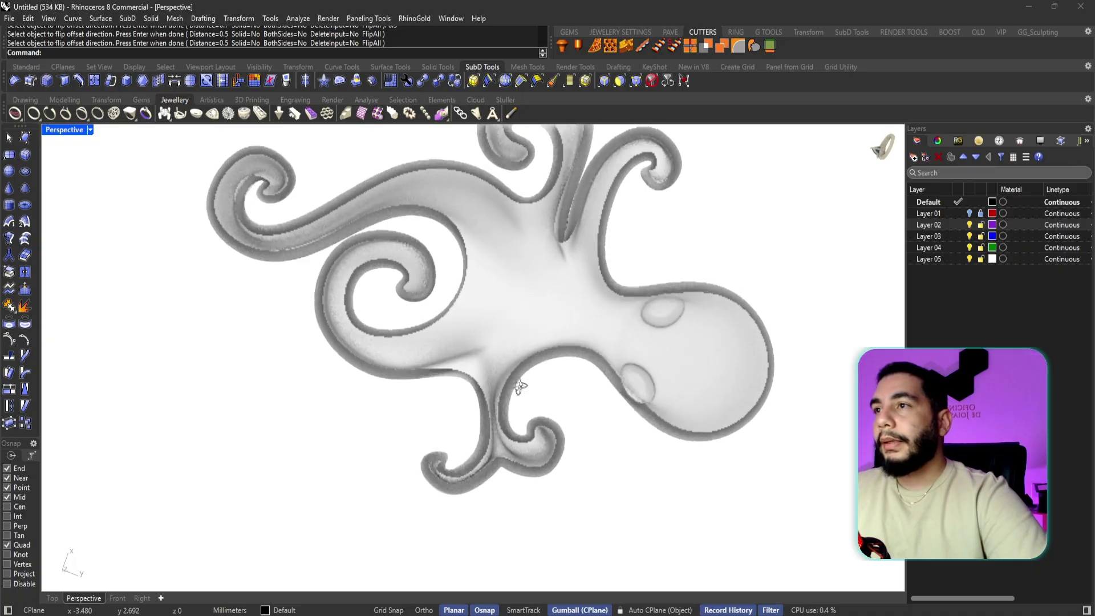
{"action": "scroll", "coordinate": [699, 335], "scroll_direction": "up", "scroll_amount": 2}
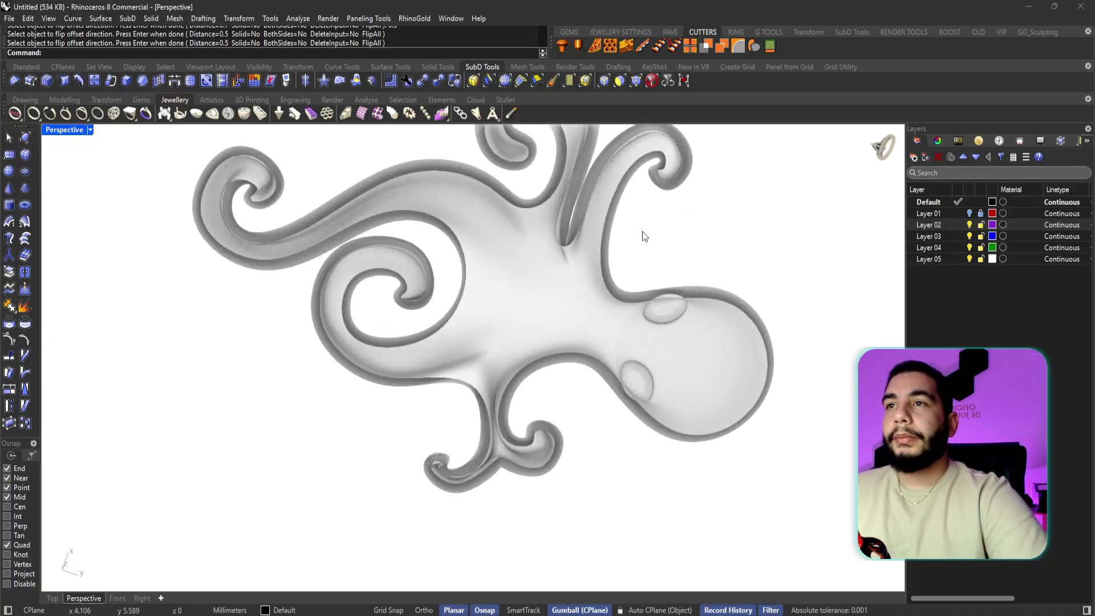
{"action": "left_click", "coordinate": [674, 193]}
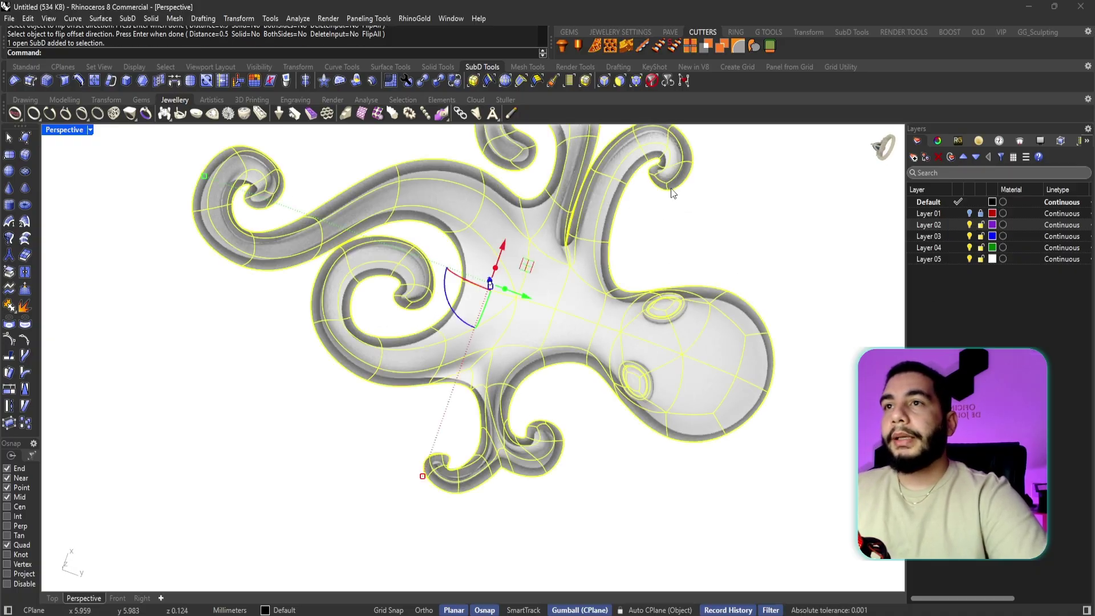
{"action": "right_click", "coordinate": [955, 222]}
{"action": "left_click", "coordinate": [994, 279]}
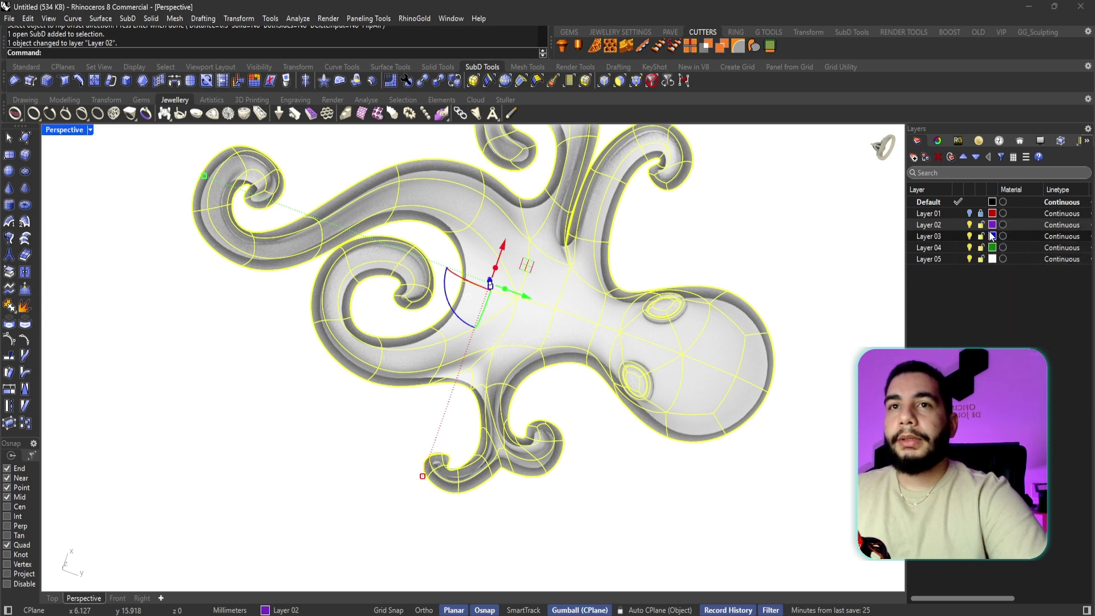
{"action": "left_click", "coordinate": [969, 225]}
- Set the Perspective viewport to Shaded display mode with the octopus's eyes in close view
{"action": "right_click_drag", "start_coordinate": [620, 220], "coordinate": [674, 487]}
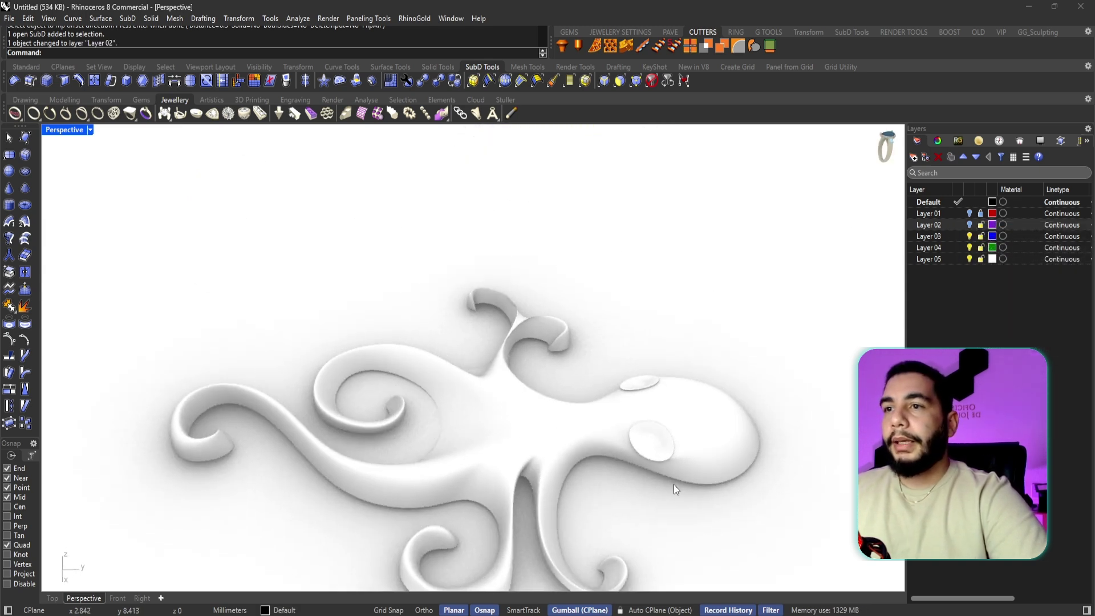
{"action": "scroll", "coordinate": [654, 459], "scroll_direction": "up", "scroll_amount": 8}
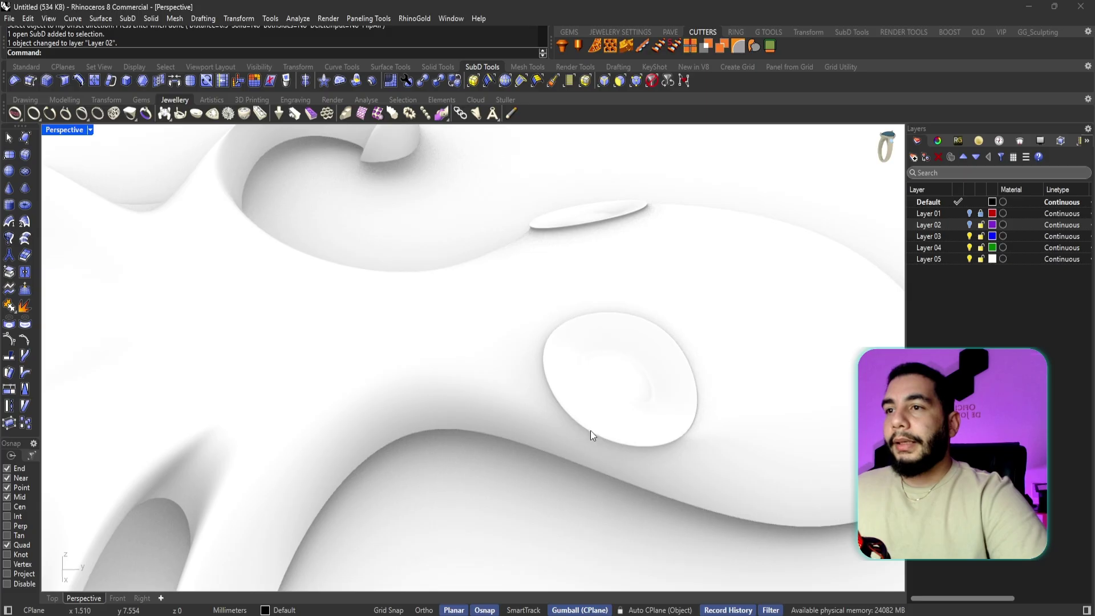
{"action": "left_click", "coordinate": [90, 131]}
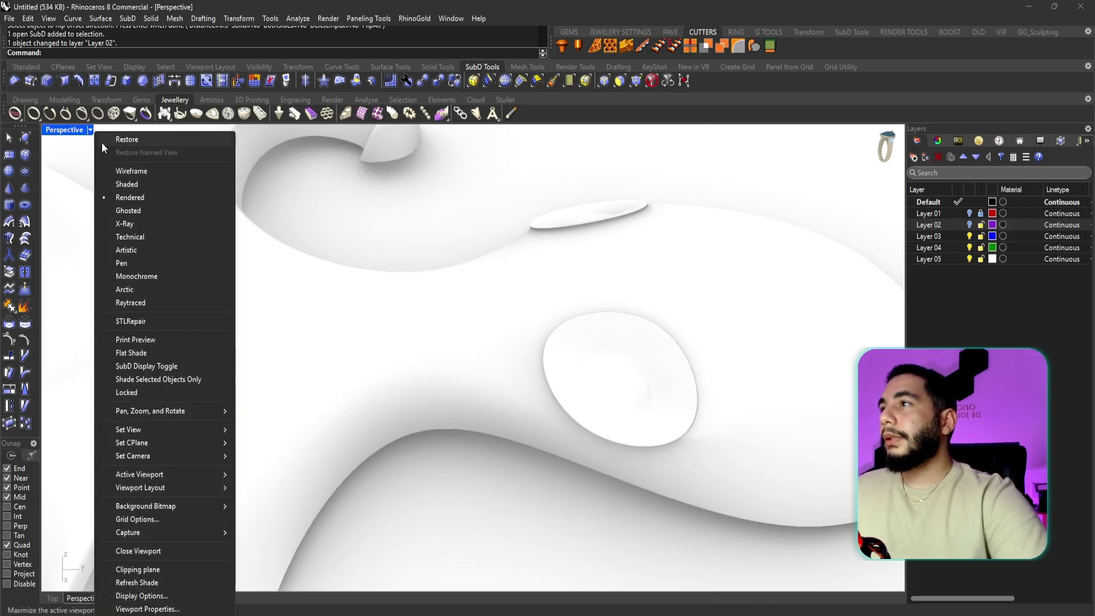
{"action": "left_click", "coordinate": [134, 186]}
- Delete the inner ring edge loop of both eyes on the inner offset and accept the broken history
{"action": "double_click", "coordinate": [567, 409]}
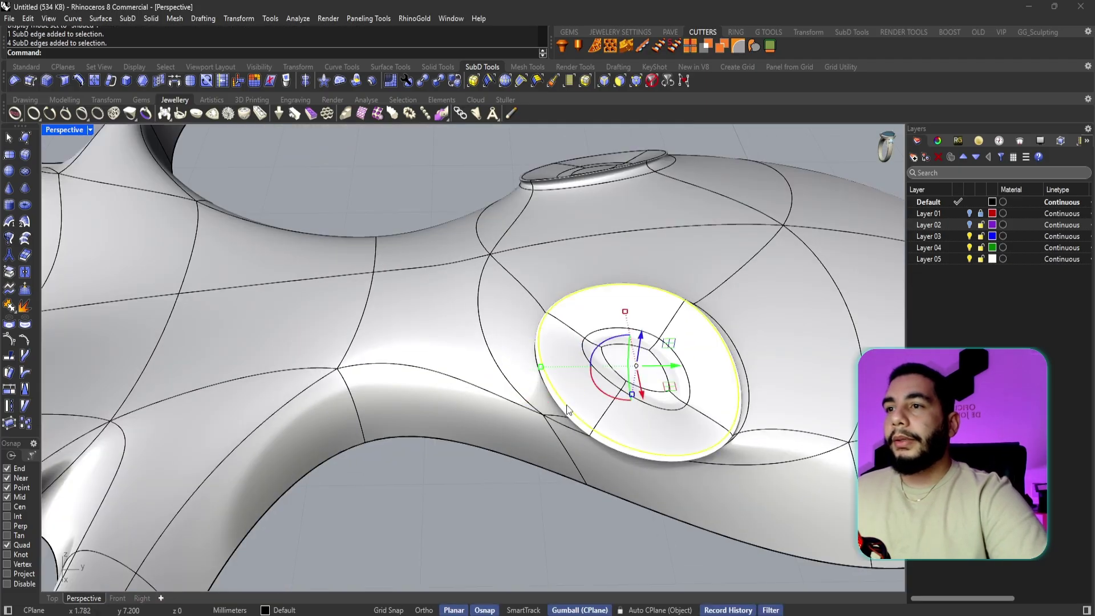
{"action": "key", "text": "Escape"}
{"action": "double_click", "coordinate": [643, 404]}
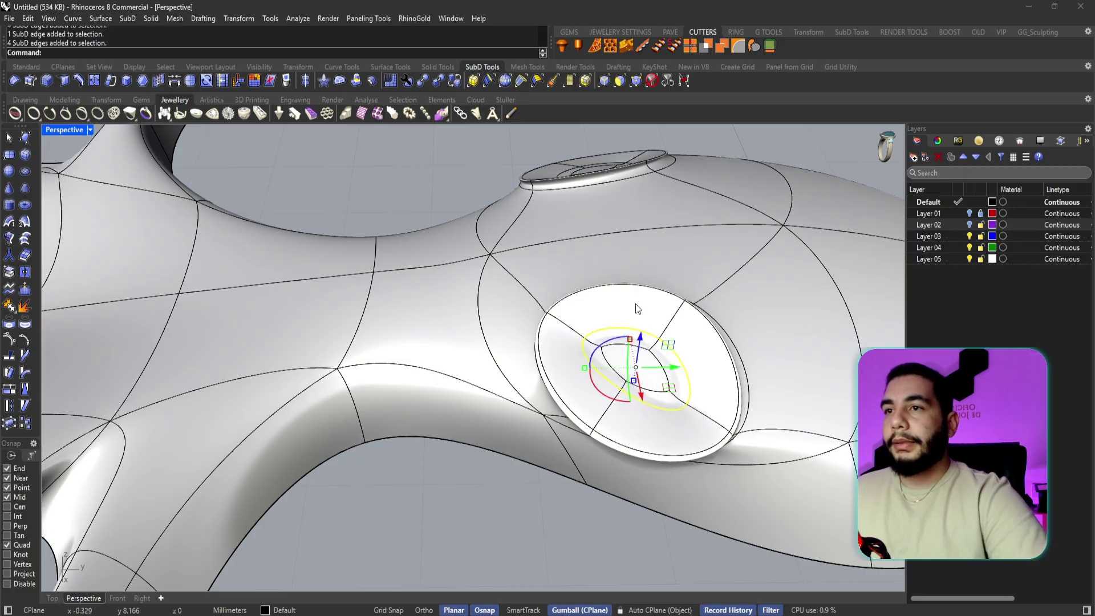
{"action": "right_click_drag", "start_coordinate": [636, 303], "coordinate": [635, 340]}
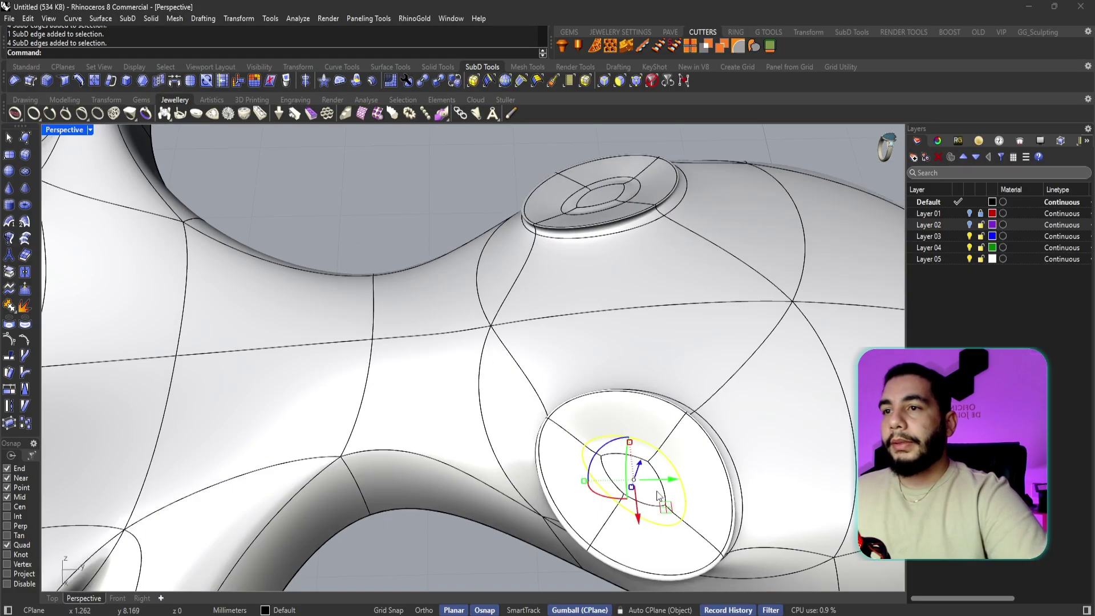
{"action": "double_click", "coordinate": [614, 206], "text": "shift"}
{"action": "key", "text": "Delete"}
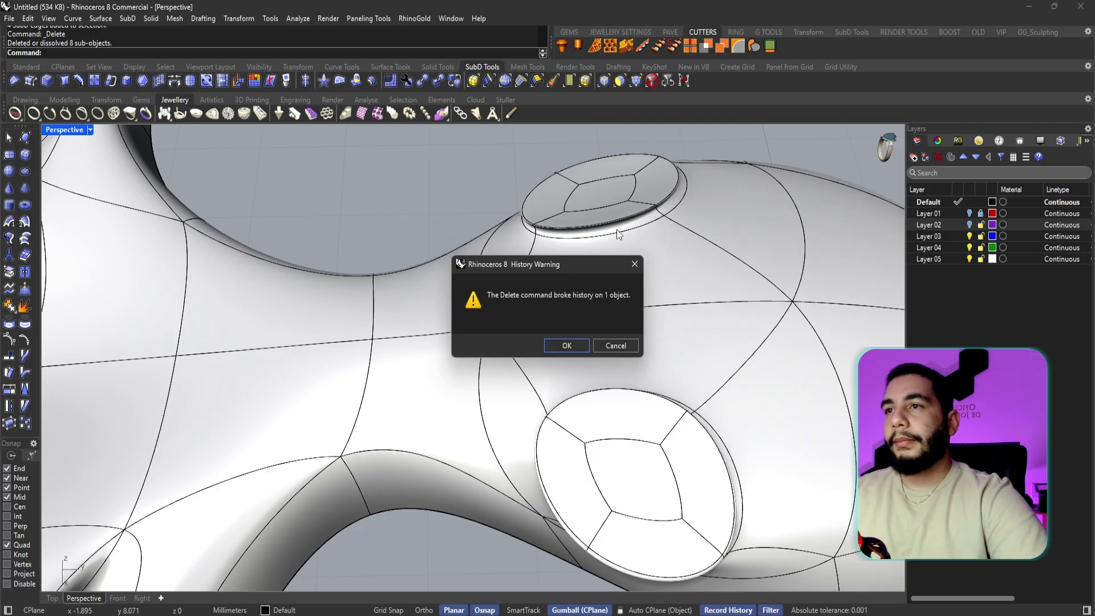
{"action": "left_click", "coordinate": [580, 344]}
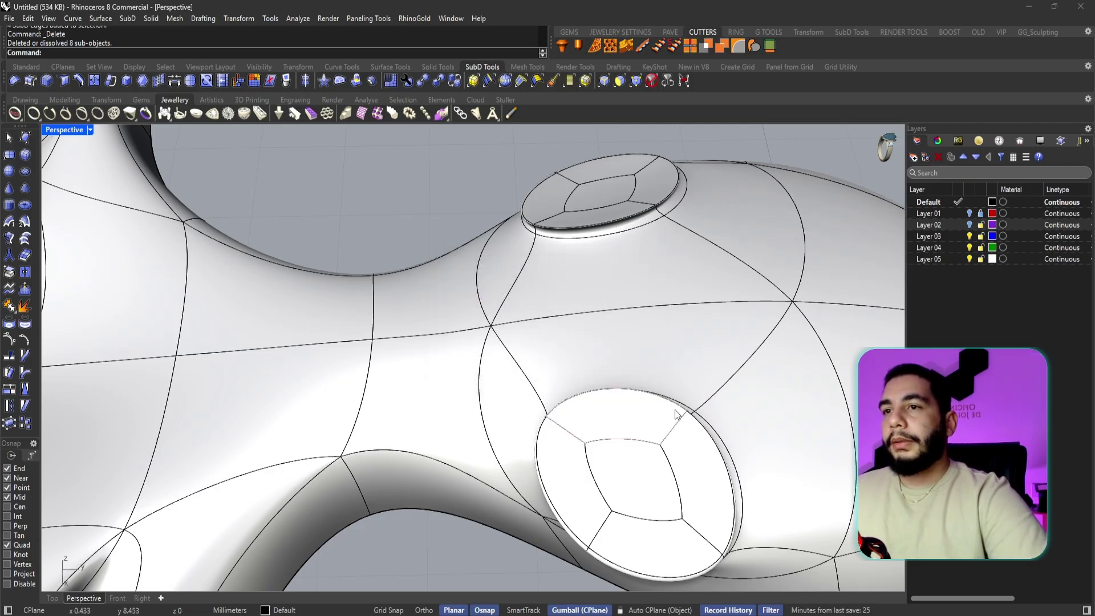
- Scale the rim edge loop of each eye on the inner offset down uniformly toward its centre
{"action": "double_click", "coordinate": [679, 414]}
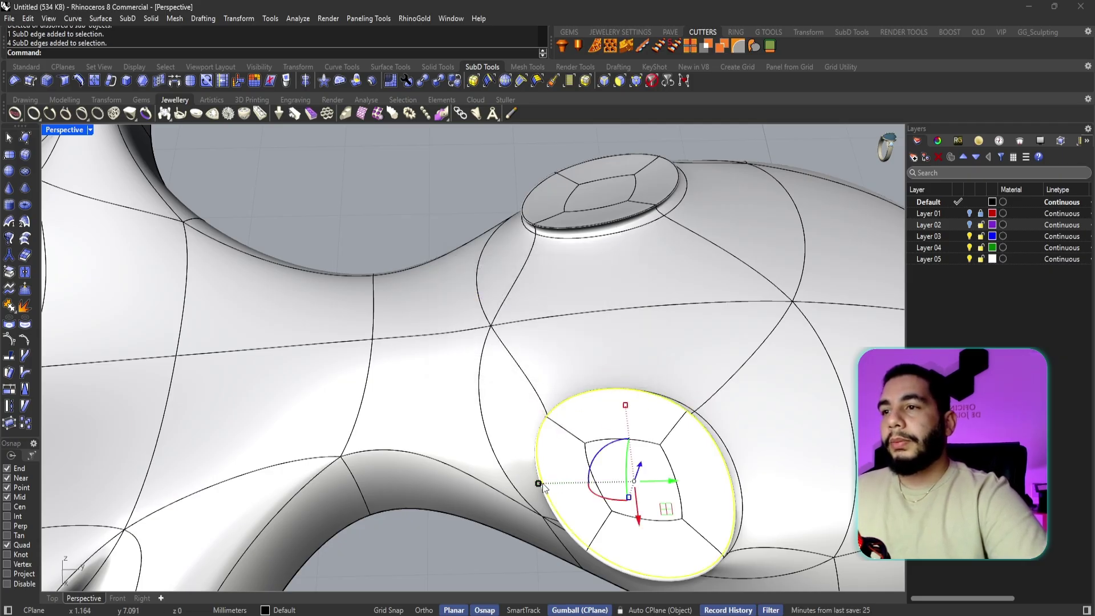
{"action": "left_click_drag", "start_coordinate": [539, 484], "coordinate": [579, 490]}
{"action": "scroll", "coordinate": [581, 446], "scroll_direction": "down", "scroll_amount": 2}
{"action": "key", "text": "Escape"}
{"action": "double_click", "coordinate": [604, 278]}
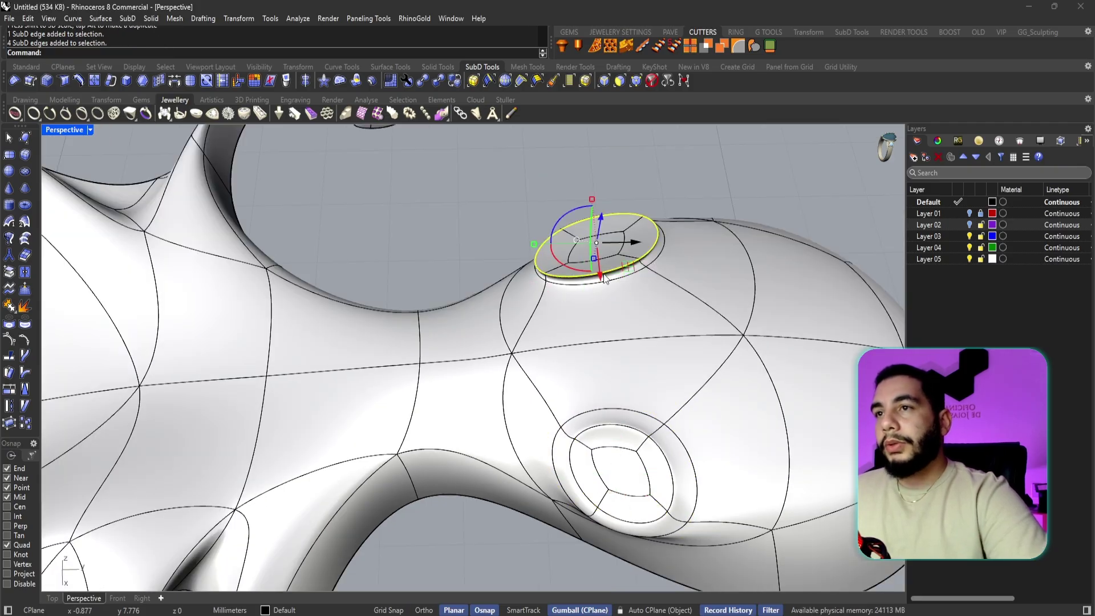
{"action": "right_click_drag", "start_coordinate": [604, 278], "coordinate": [542, 292]}
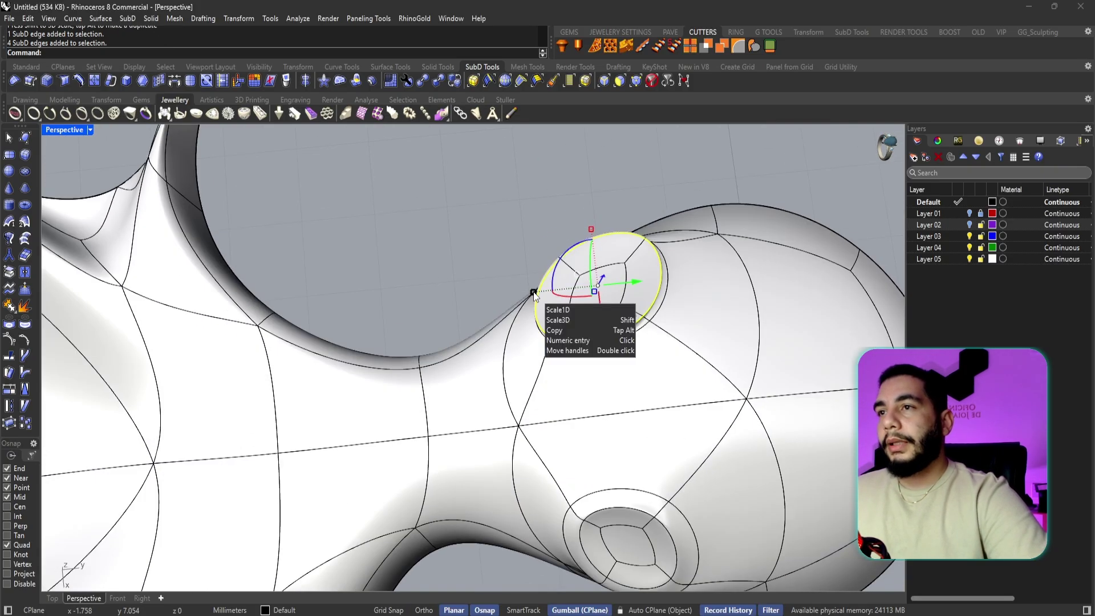
{"action": "left_click_drag", "start_coordinate": [533, 291], "coordinate": [557, 298]}
{"action": "scroll", "coordinate": [587, 308], "scroll_direction": "down", "scroll_amount": 6}
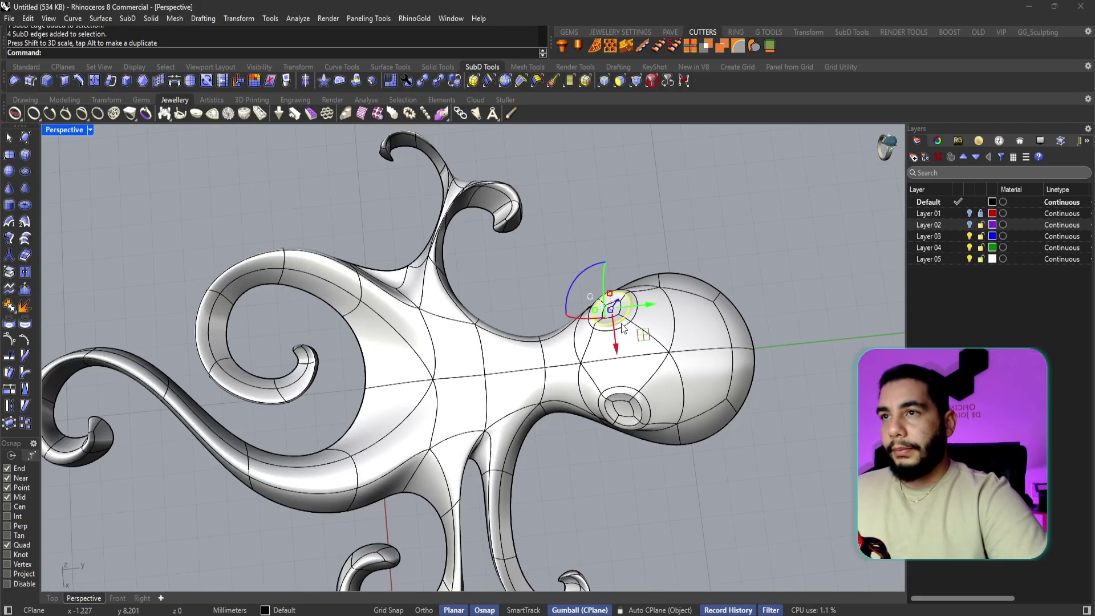
- Try to reposition the outer side edge near the base of the small forked tentacle on the inner offset
{"action": "right_click_drag", "start_coordinate": [550, 325], "coordinate": [536, 449]}
{"action": "scroll", "coordinate": [536, 449], "scroll_direction": "down", "scroll_amount": 4}
{"action": "scroll", "coordinate": [406, 471], "scroll_direction": "up", "scroll_amount": 6}
{"action": "right_click_drag", "start_coordinate": [406, 471], "coordinate": [475, 477]}
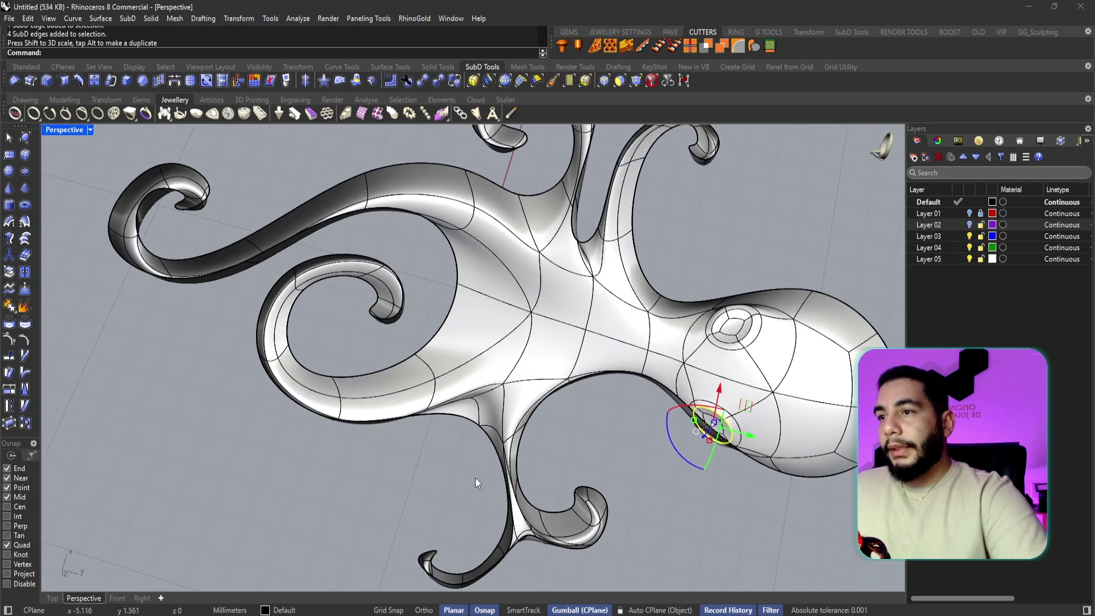
{"action": "scroll", "coordinate": [530, 473], "scroll_direction": "up", "scroll_amount": 5}
{"action": "left_click", "coordinate": [494, 494]}
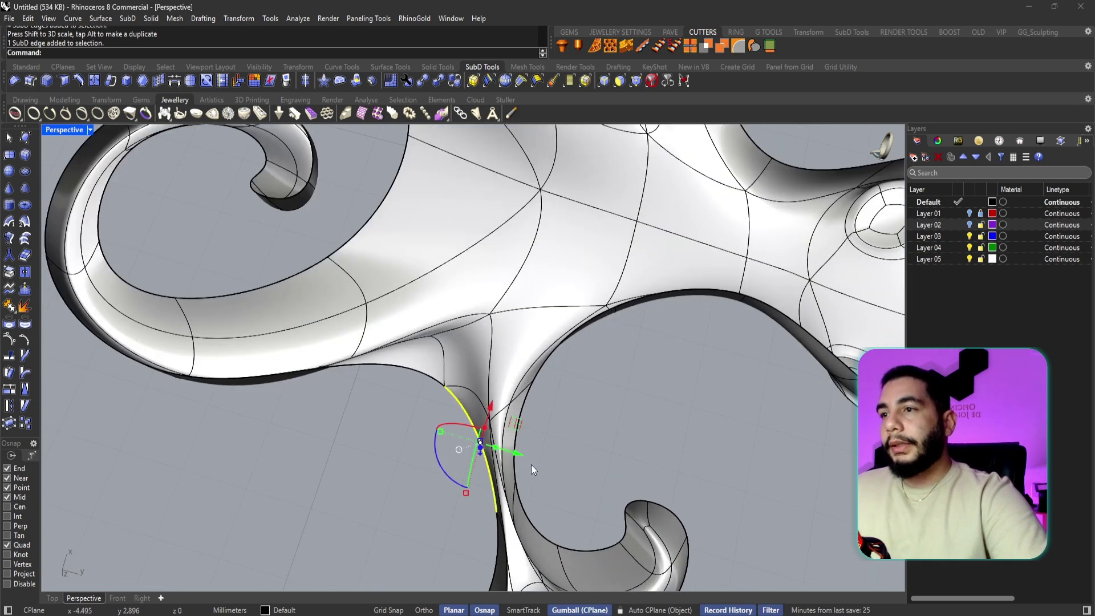
{"action": "left_click_drag", "start_coordinate": [531, 464], "coordinate": [574, 450]}
{"action": "scroll", "coordinate": [582, 446], "scroll_direction": "up", "scroll_amount": 4}
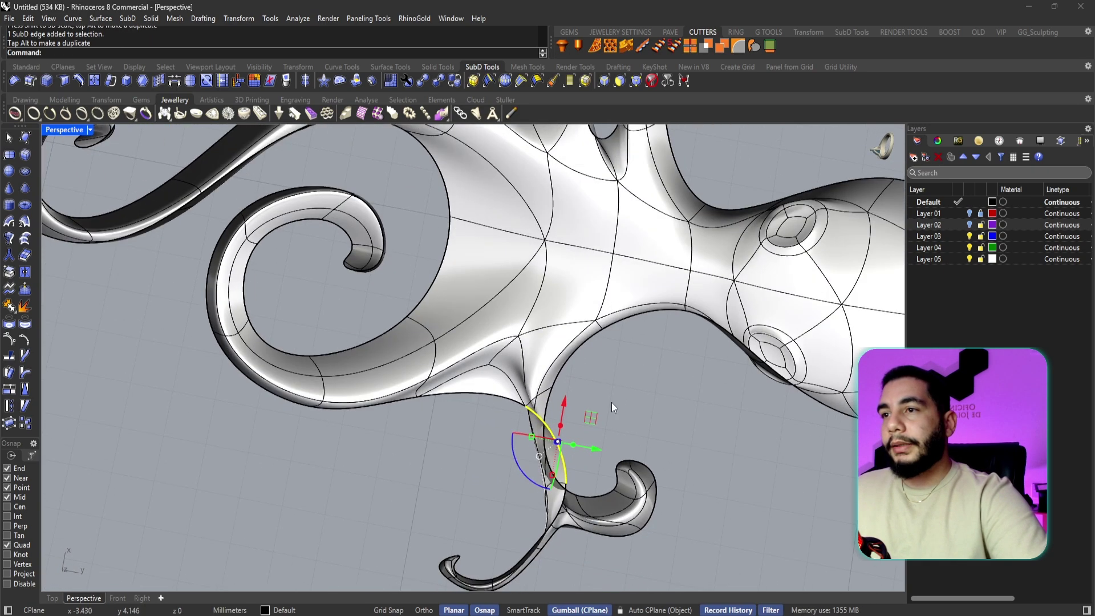
{"action": "scroll", "coordinate": [538, 396], "scroll_direction": "down", "scroll_amount": 5}
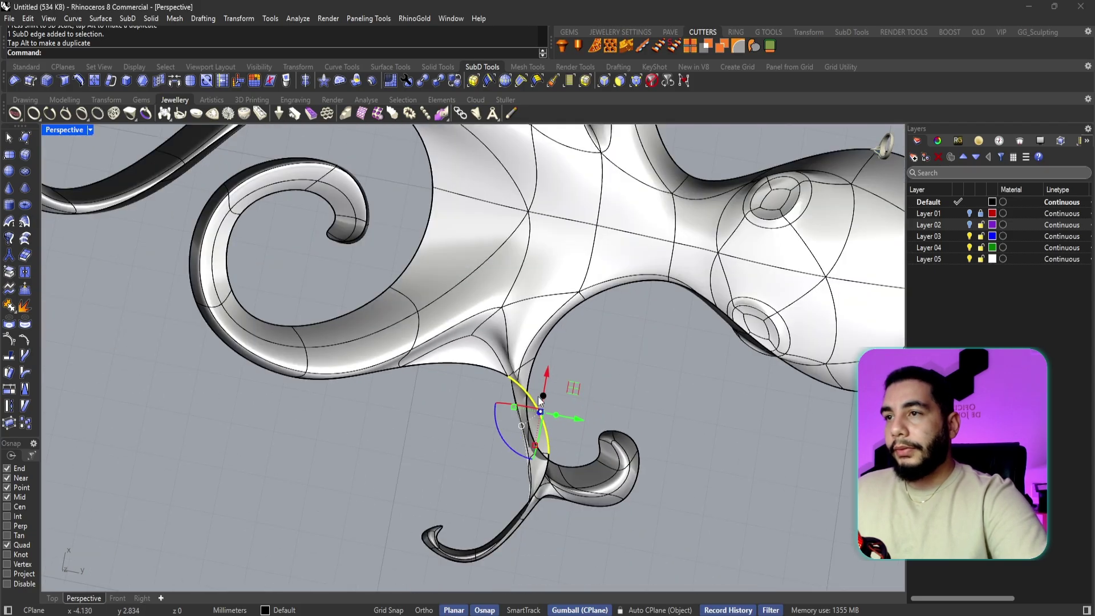
{"action": "scroll", "coordinate": [550, 467], "scroll_direction": "up", "scroll_amount": 3}
{"action": "scroll", "coordinate": [569, 432], "scroll_direction": "down", "scroll_amount": 4}
{"action": "scroll", "coordinate": [541, 488], "scroll_direction": "up", "scroll_amount": 4}
{"action": "right_click_drag", "start_coordinate": [568, 432], "coordinate": [540, 494]}
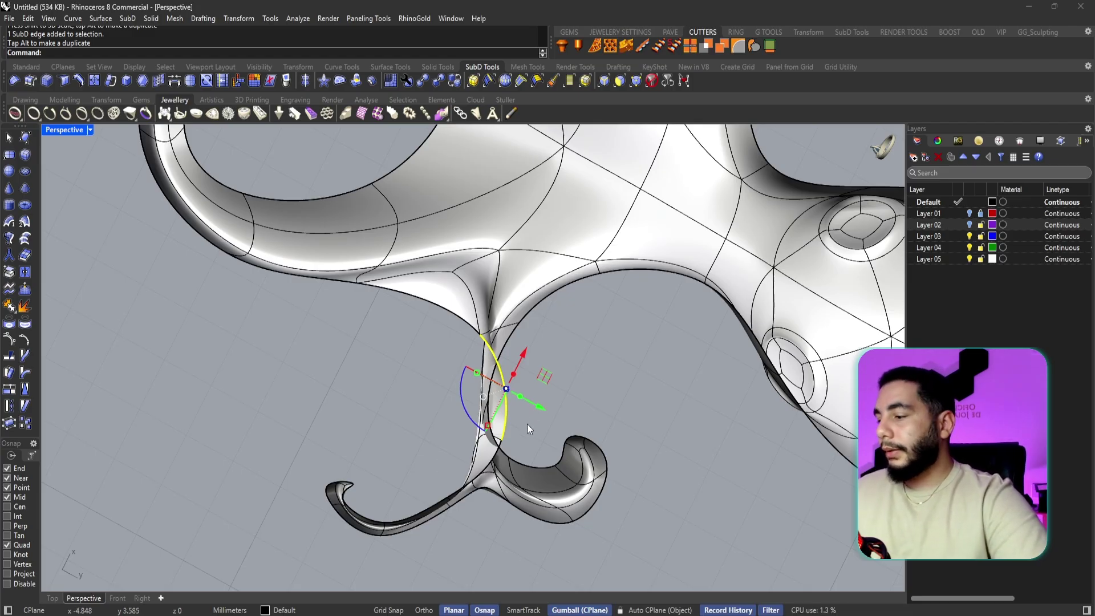
{"action": "scroll", "coordinate": [506, 409], "scroll_direction": "up", "scroll_amount": 3}
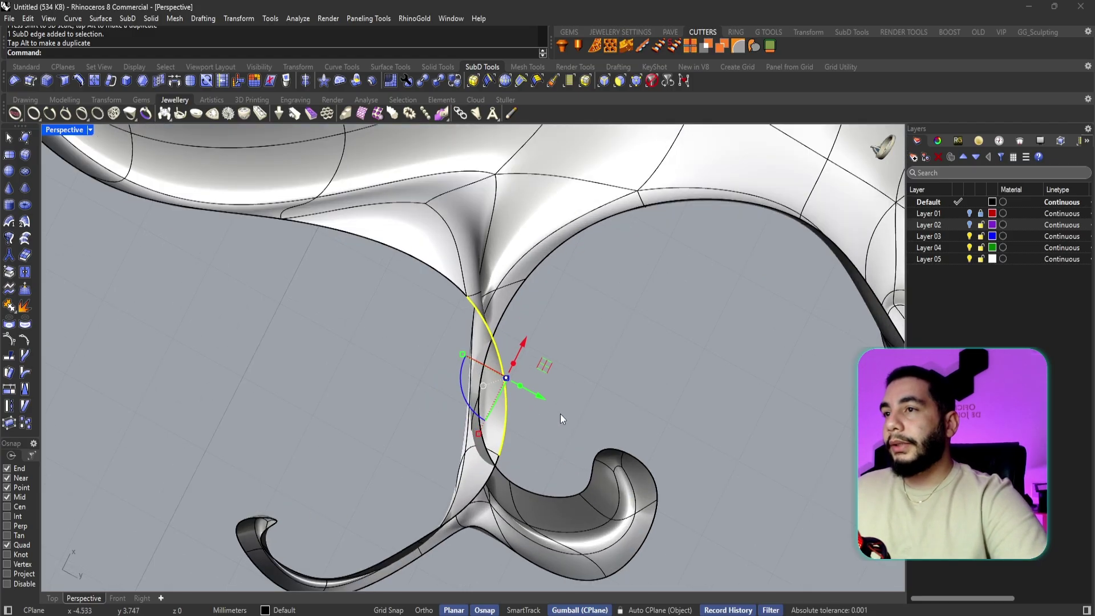
{"action": "left_click_drag", "start_coordinate": [539, 395], "coordinate": [481, 385]}
{"action": "left_click", "coordinate": [552, 379]}
- Undo the last two moves of the forked tentacle's side edge and clear the selection
{"action": "key", "text": "ctrl+z"}
{"action": "key", "text": "ctrl+z"}
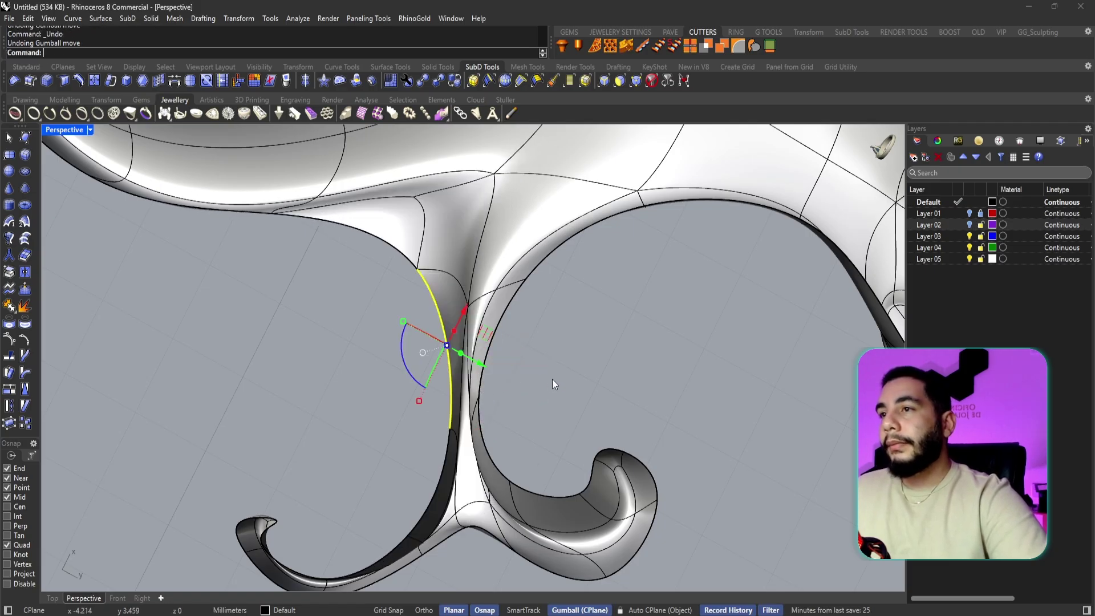
{"action": "left_click", "coordinate": [552, 379]}
- Examine the inner offset's tentacles and their junctions with the body from several angles for distortions
{"action": "scroll", "coordinate": [552, 378], "scroll_direction": "down", "scroll_amount": 5}
{"action": "right_click_drag", "start_coordinate": [487, 266], "coordinate": [536, 128]}
{"action": "scroll", "coordinate": [485, 373], "scroll_direction": "down", "scroll_amount": 6}
{"action": "scroll", "coordinate": [508, 338], "scroll_direction": "up", "scroll_amount": 5}
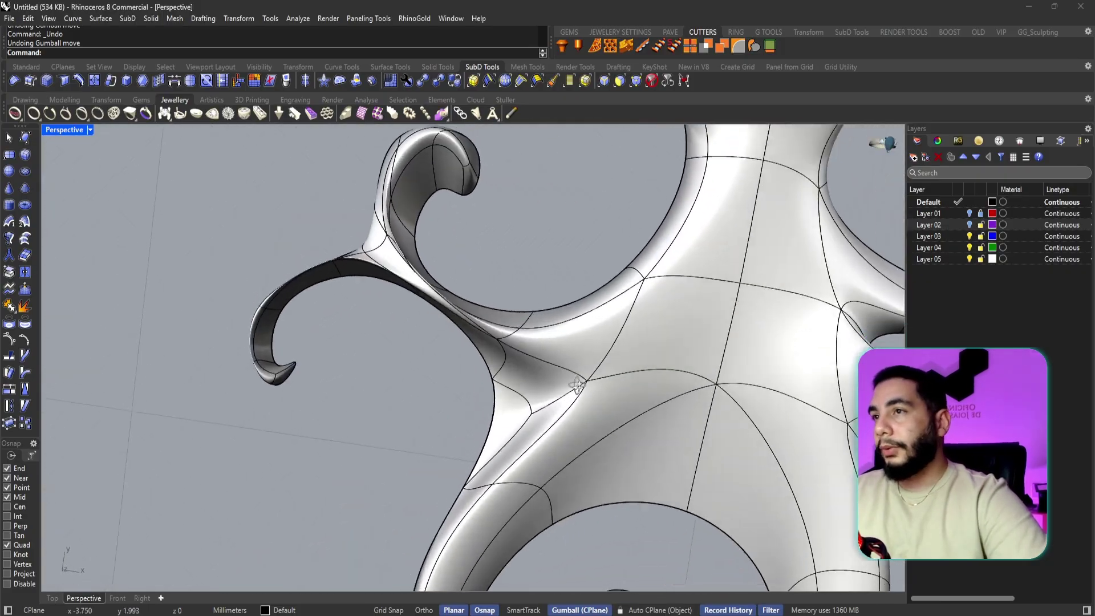
{"action": "right_click_drag", "start_coordinate": [508, 338], "coordinate": [504, 276]}
{"action": "scroll", "coordinate": [504, 276], "scroll_direction": "up", "scroll_amount": 1}
{"action": "scroll", "coordinate": [504, 276], "scroll_direction": "down", "scroll_amount": 4}
{"action": "right_click_drag", "start_coordinate": [586, 334], "coordinate": [607, 400]}
{"action": "scroll", "coordinate": [581, 480], "scroll_direction": "up", "scroll_amount": 5}
{"action": "scroll", "coordinate": [637, 400], "scroll_direction": "down", "scroll_amount": 5}
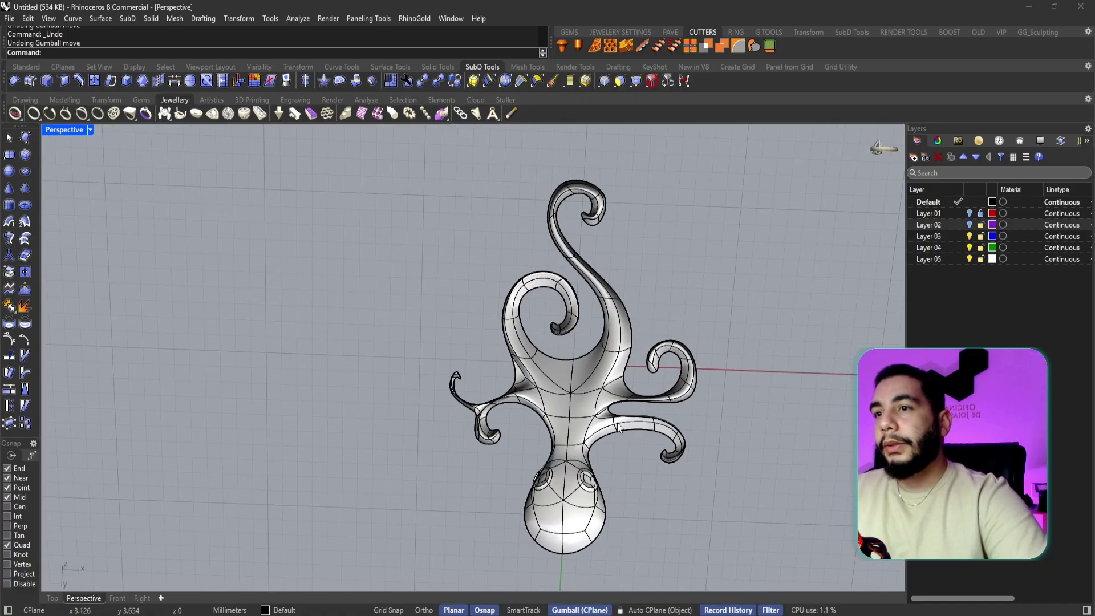
{"action": "scroll", "coordinate": [607, 401], "scroll_direction": "up", "scroll_amount": 5}
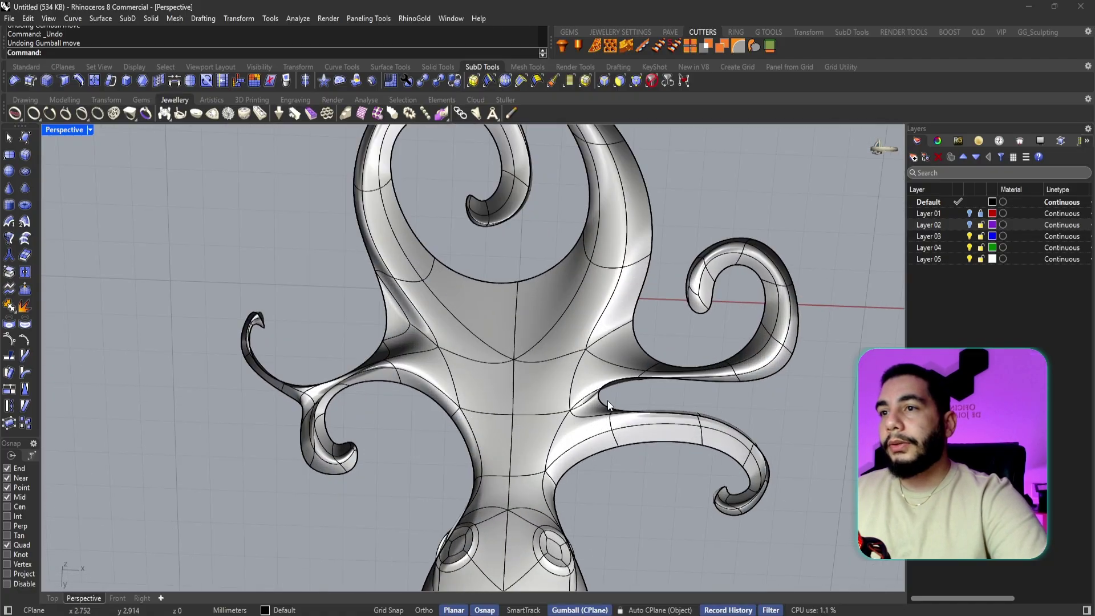
- Show the outer octopus on Layer 02 and return to the four-viewport layout
{"action": "left_click", "coordinate": [969, 224]}
{"action": "scroll", "coordinate": [816, 256], "scroll_direction": "down", "scroll_amount": 3}
{"action": "right_click_drag", "start_coordinate": [817, 255], "coordinate": [471, 447]}
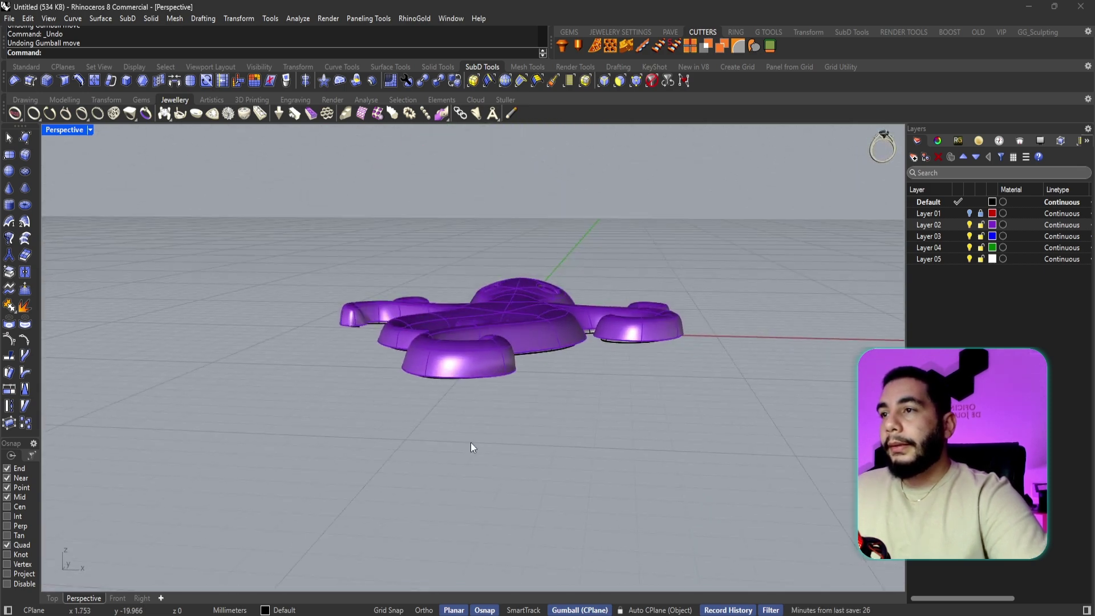
{"action": "double_click", "coordinate": [64, 129]}
- Flatten the inner offset's entire bottom edge loop vertically and move it level with the outer octopus's base
{"action": "scroll", "coordinate": [274, 547], "scroll_direction": "down", "scroll_amount": 3}
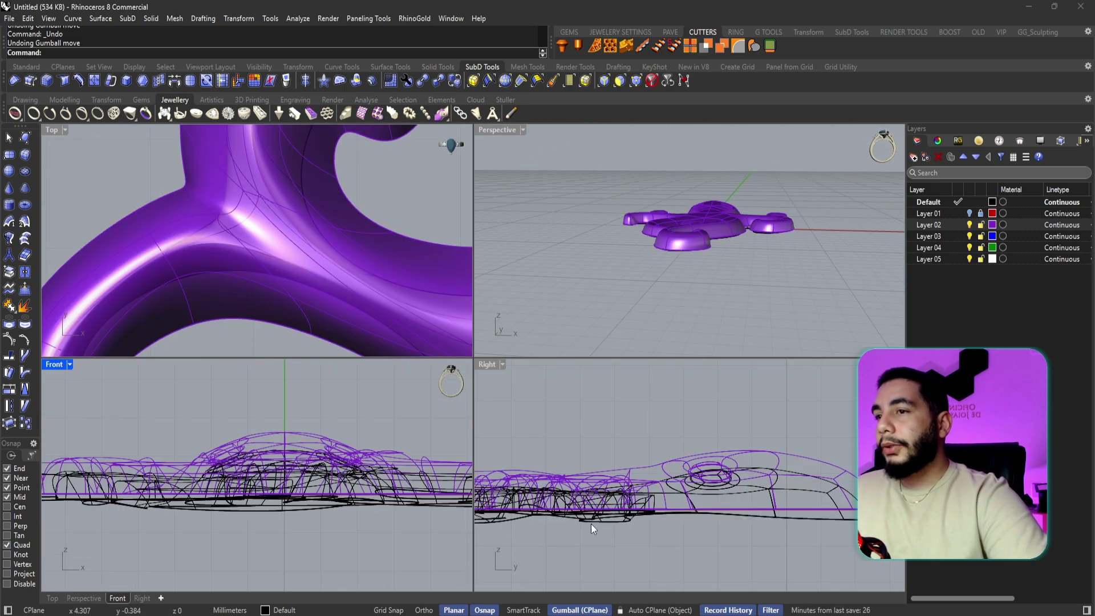
{"action": "scroll", "coordinate": [591, 524], "scroll_direction": "down", "scroll_amount": 3}
{"action": "scroll", "coordinate": [656, 530], "scroll_direction": "up", "scroll_amount": 2}
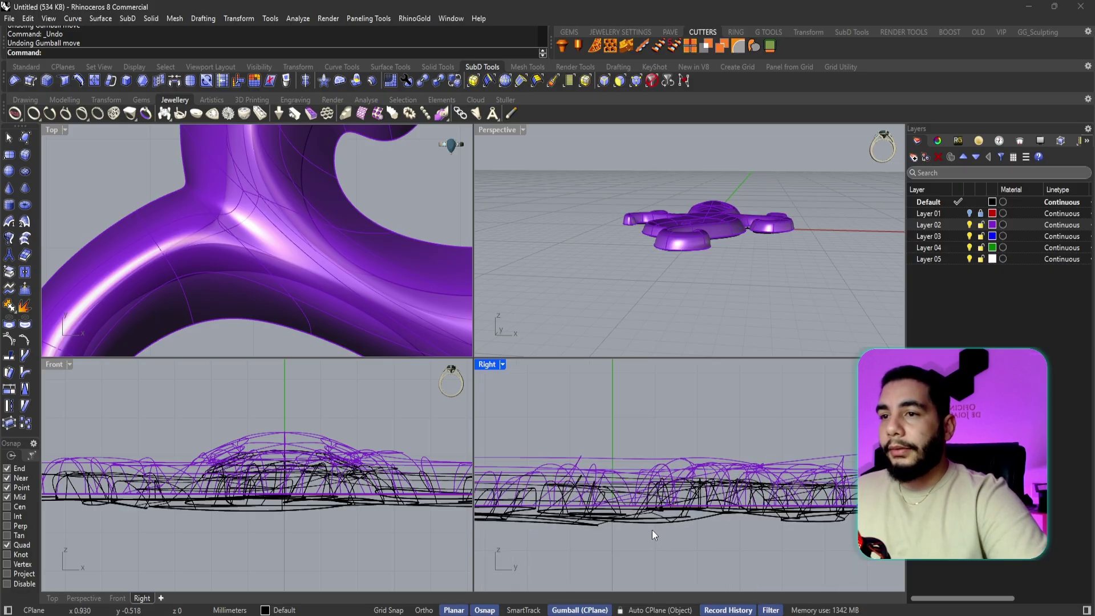
{"action": "double_click", "coordinate": [654, 522]}
{"action": "scroll", "coordinate": [654, 523], "scroll_direction": "down", "scroll_amount": 2}
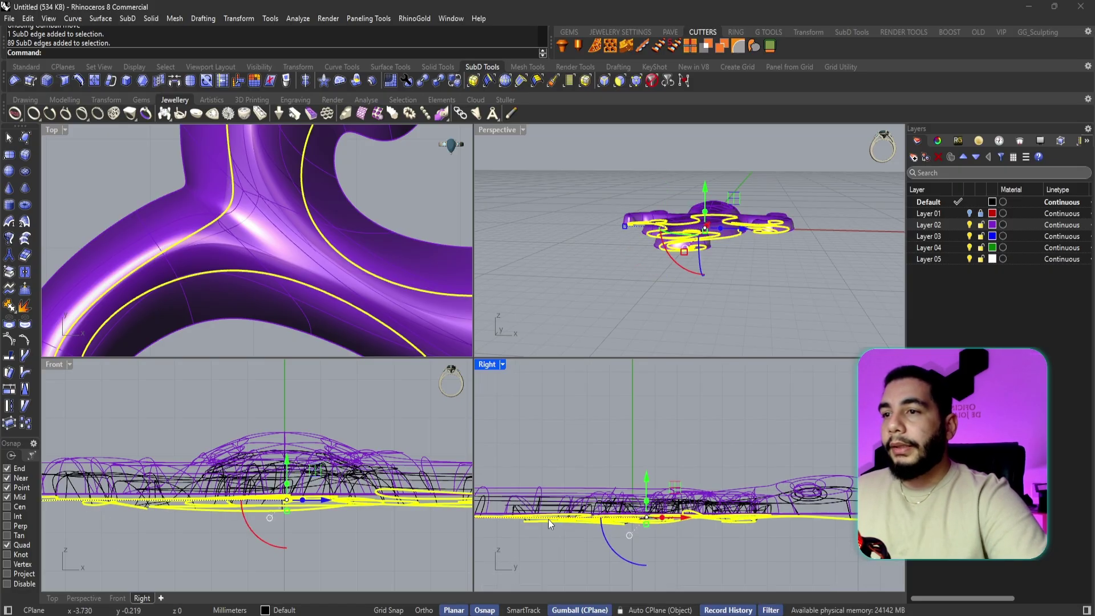
{"action": "right_click_drag", "start_coordinate": [675, 502], "coordinate": [717, 500]}
{"action": "scroll", "coordinate": [287, 509], "scroll_direction": "up", "scroll_amount": 2}
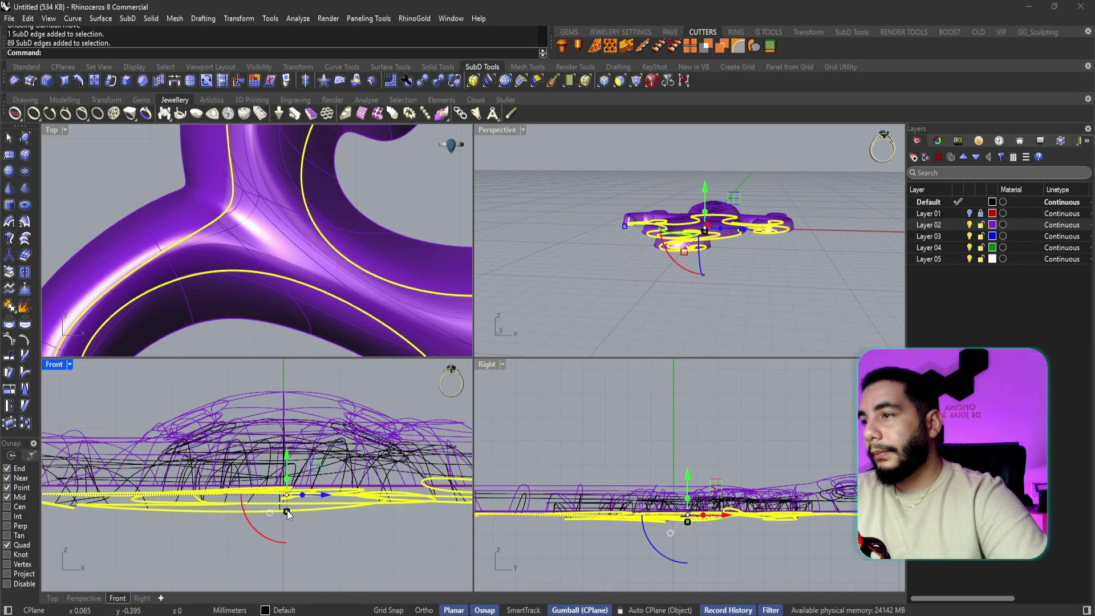
{"action": "scroll", "coordinate": [286, 510], "scroll_direction": "up", "scroll_amount": 2}
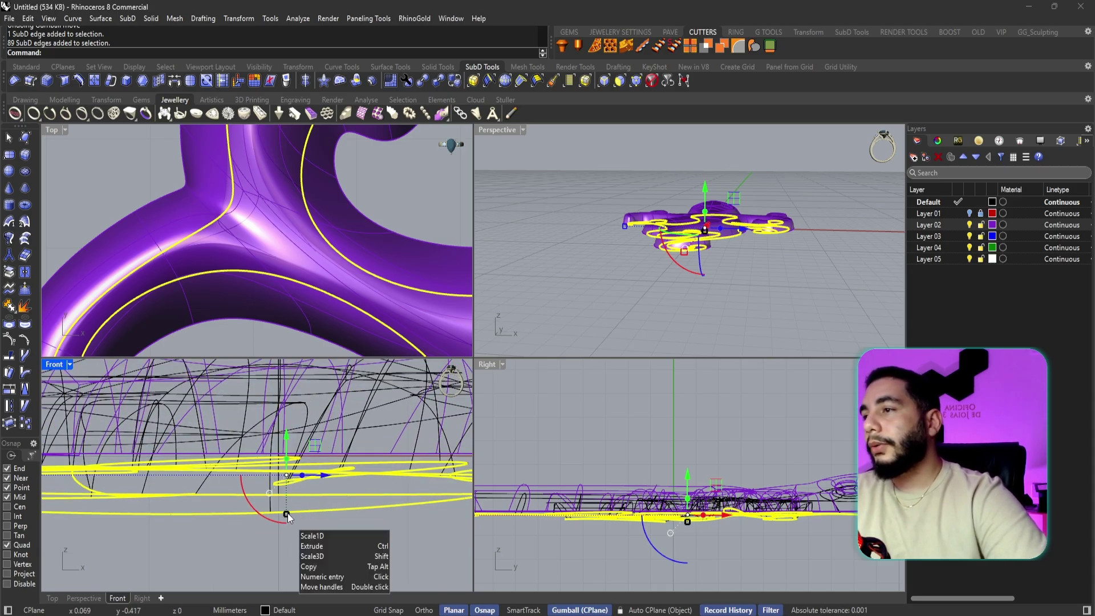
{"action": "left_click_drag", "start_coordinate": [286, 513], "coordinate": [320, 451]}
{"action": "scroll", "coordinate": [295, 480], "scroll_direction": "up", "scroll_amount": 2}
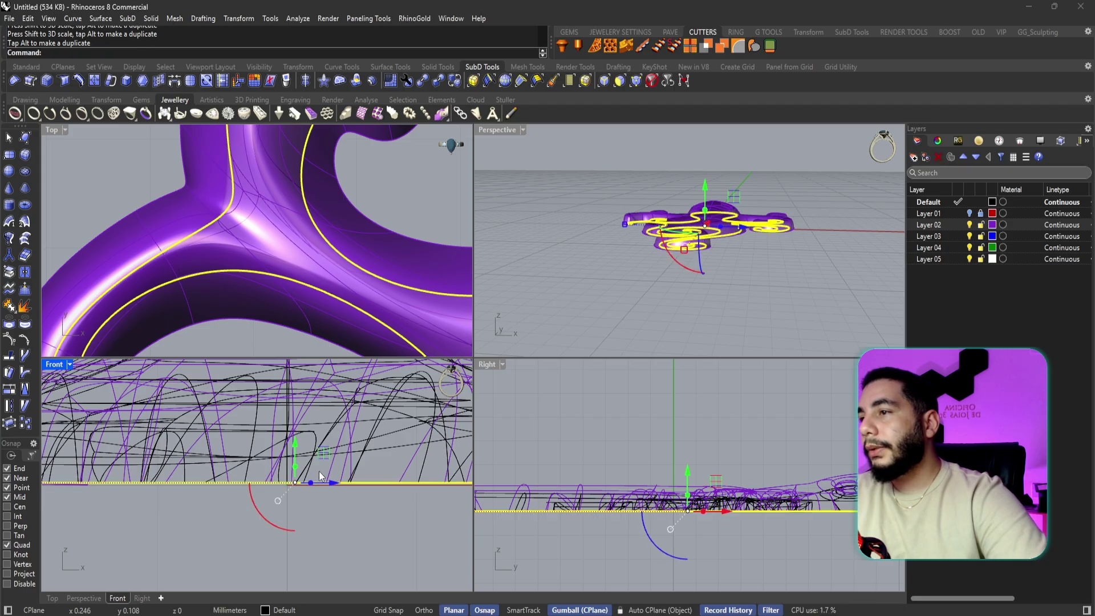
{"action": "left_click", "coordinate": [336, 525]}
- Try to bridge the bottom edge loops of the inner and outer octopus with both loops in the first set
{"action": "right_click_drag", "start_coordinate": [730, 319], "coordinate": [670, 188]}
{"action": "scroll", "coordinate": [671, 183], "scroll_direction": "up", "scroll_amount": 2}
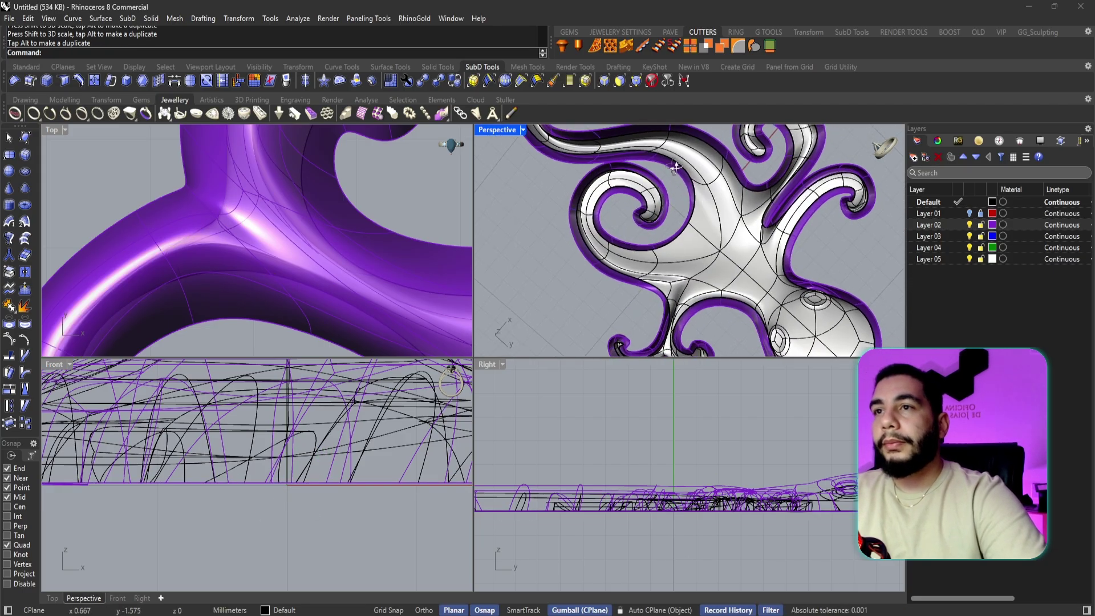
{"action": "scroll", "coordinate": [662, 171], "scroll_direction": "down", "scroll_amount": 4}
{"action": "scroll", "coordinate": [654, 155], "scroll_direction": "up", "scroll_amount": 5}
{"action": "mouse_move", "coordinate": [657, 228]}
{"action": "right_mouse_down"}
{"action": "mouse_move", "coordinate": [593, 197]}
{"action": "mouse_move", "coordinate": [638, 229]}
{"action": "right_mouse_up"}
{"action": "scroll", "coordinate": [638, 228], "scroll_direction": "down", "scroll_amount": 2}
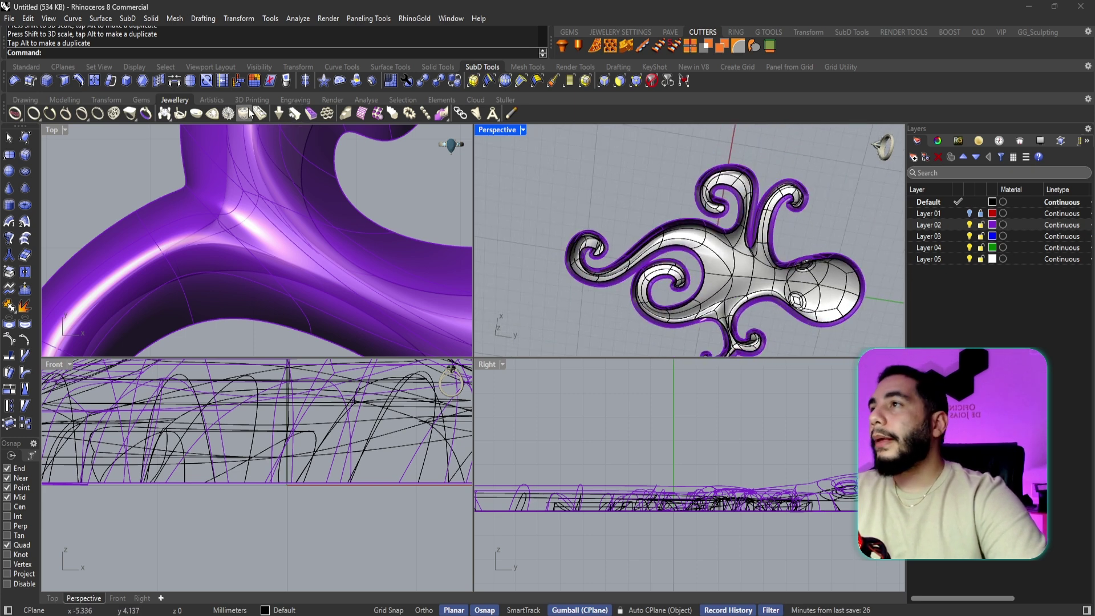
{"action": "left_click", "coordinate": [174, 83]}
{"action": "scroll", "coordinate": [627, 234], "scroll_direction": "up", "scroll_amount": 3}
{"action": "left_click", "coordinate": [640, 232]}
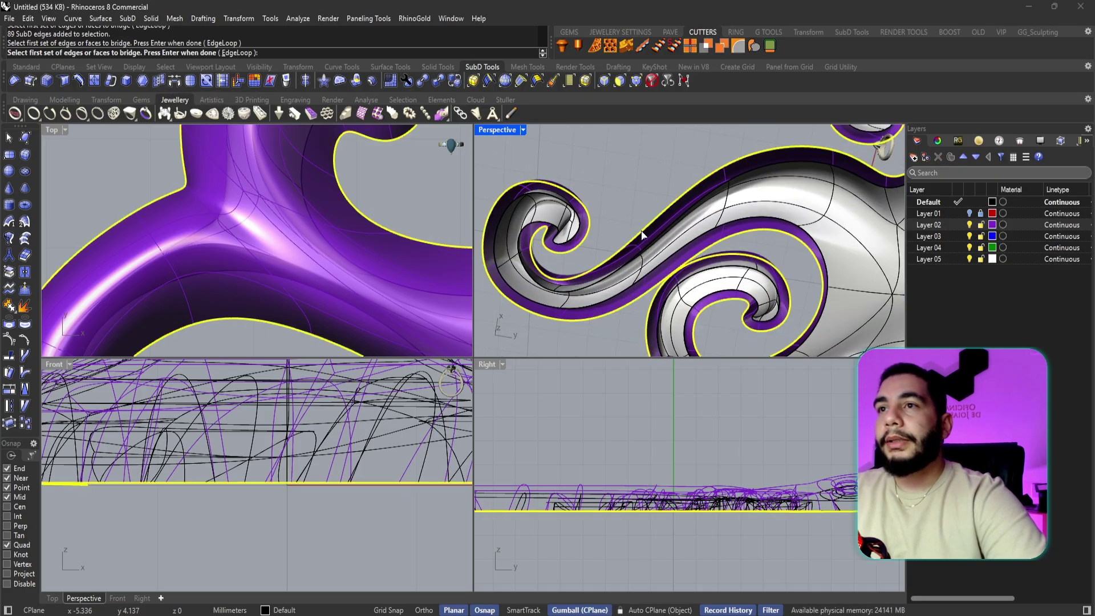
{"action": "scroll", "coordinate": [659, 238], "scroll_direction": "down", "scroll_amount": 3}
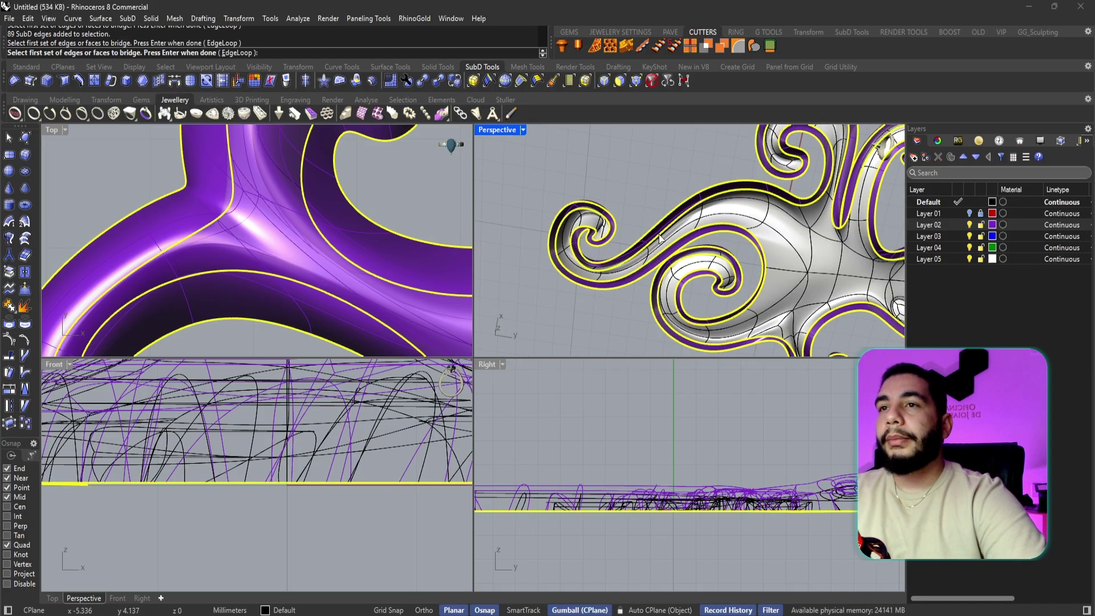
{"action": "key", "text": "Return"}
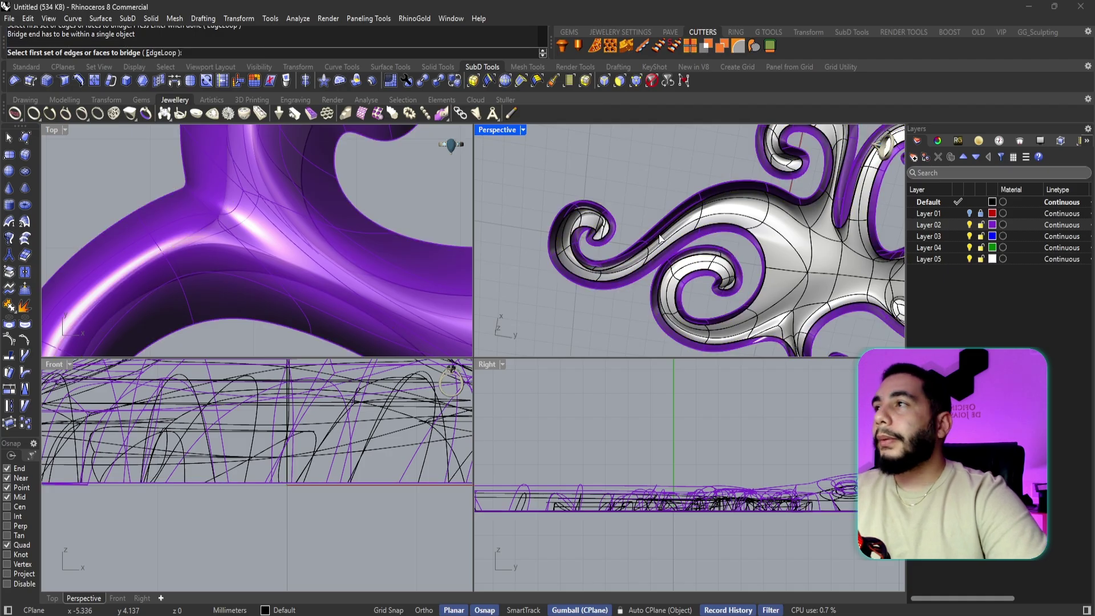
{"action": "key", "text": "Return"}
- Bridge the outer octopus's bottom edge loop to the inner offset's bottom edge loop with 1 segment, Join and Crease enabled, and 100% straightness
{"action": "key", "text": "Return"}
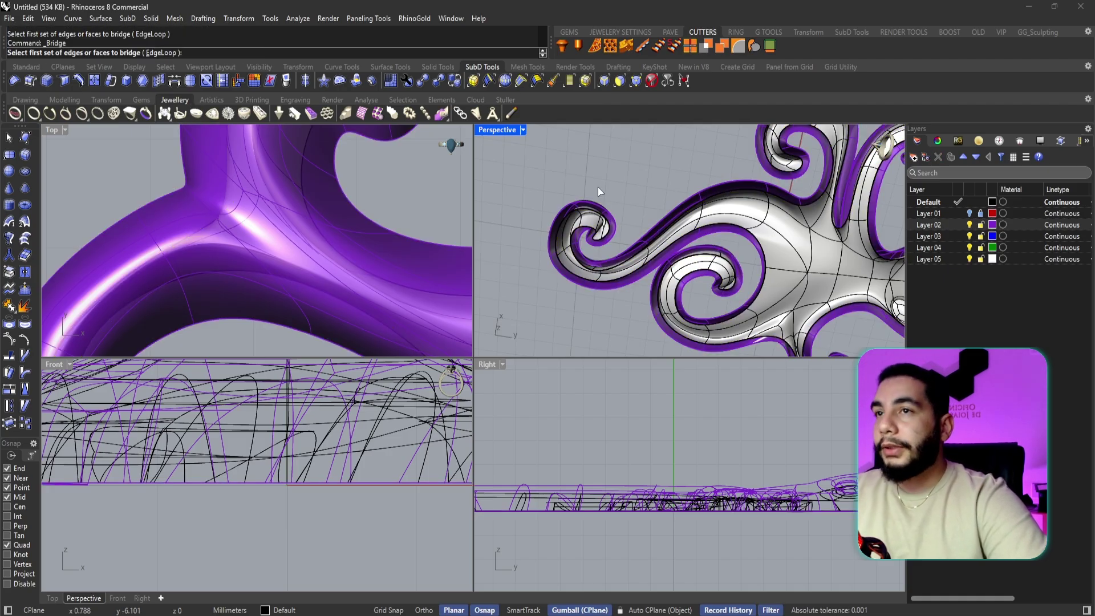
{"action": "scroll", "coordinate": [672, 221], "scroll_direction": "up", "scroll_amount": 1}
{"action": "double_click", "coordinate": [669, 211]}
{"action": "scroll", "coordinate": [669, 211], "scroll_direction": "down", "scroll_amount": 3}
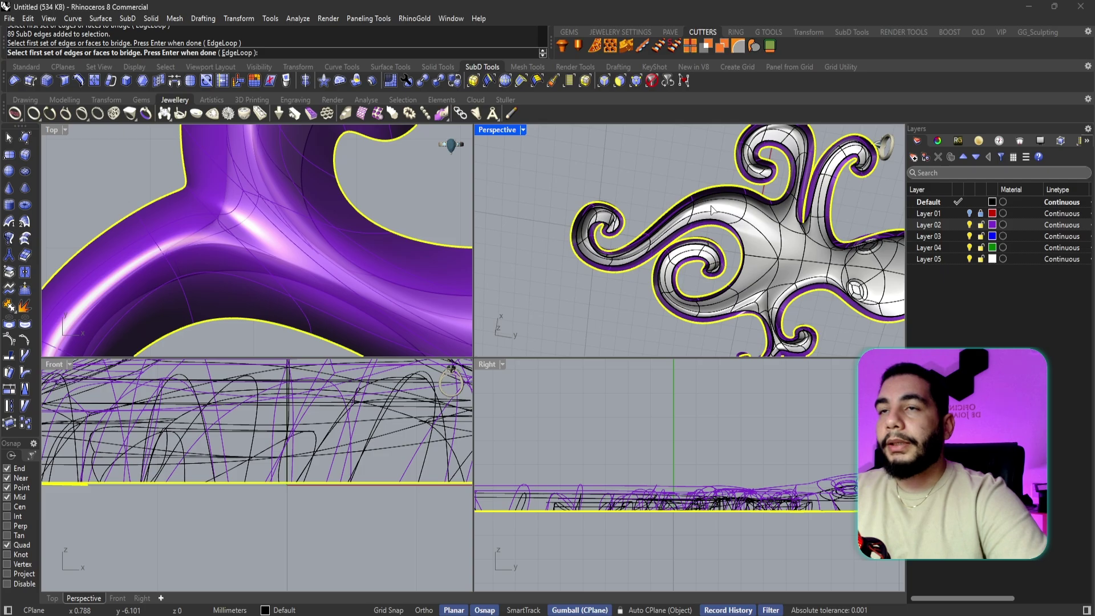
{"action": "scroll", "coordinate": [683, 215], "scroll_direction": "up", "scroll_amount": 2}
{"action": "key", "text": "Return"}
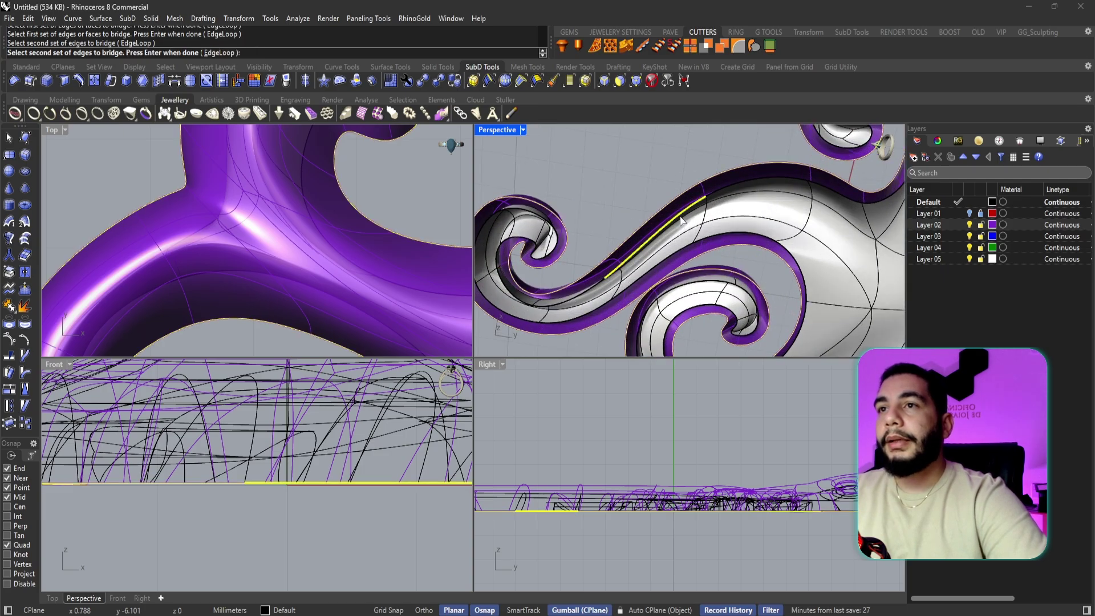
{"action": "double_click", "coordinate": [680, 219]}
{"action": "scroll", "coordinate": [681, 219], "scroll_direction": "down", "scroll_amount": 3}
{"action": "scroll", "coordinate": [681, 245], "scroll_direction": "up", "scroll_amount": 1}
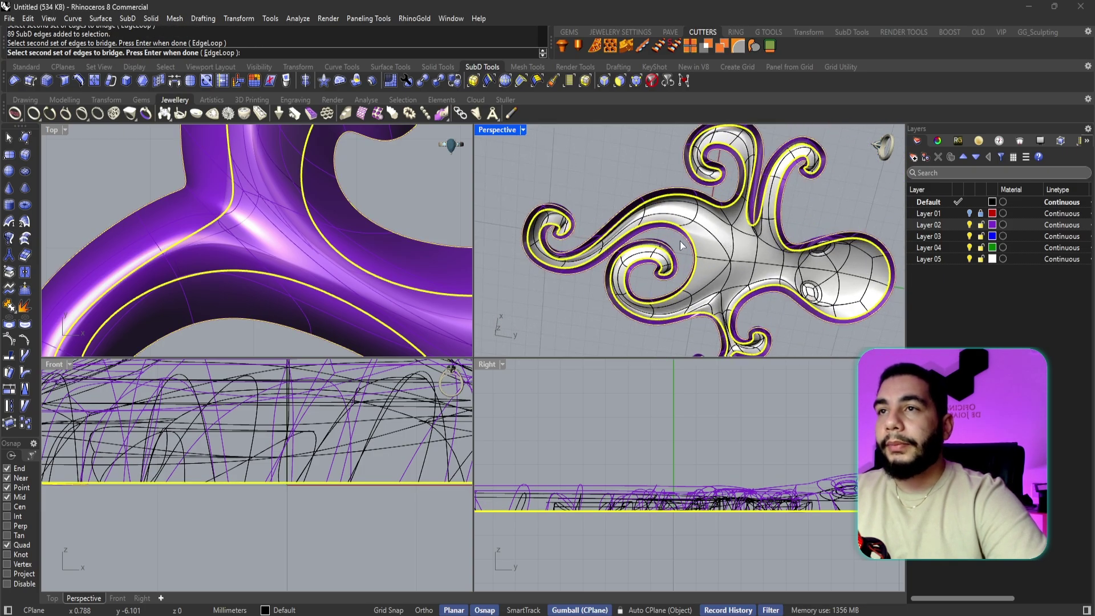
{"action": "key", "text": "Return"}
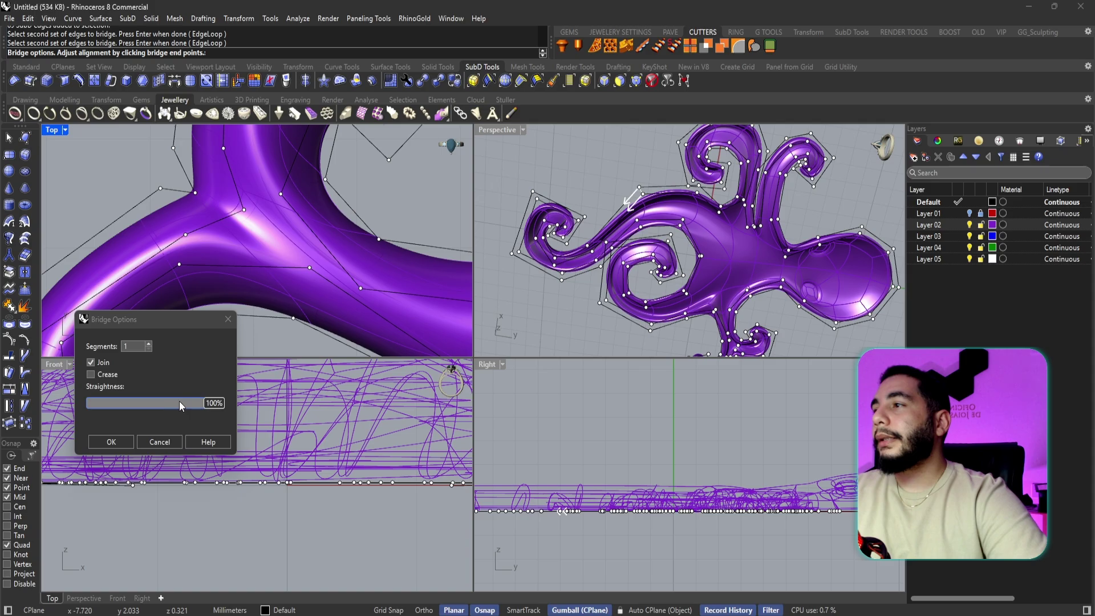
{"action": "left_click", "coordinate": [91, 374]}
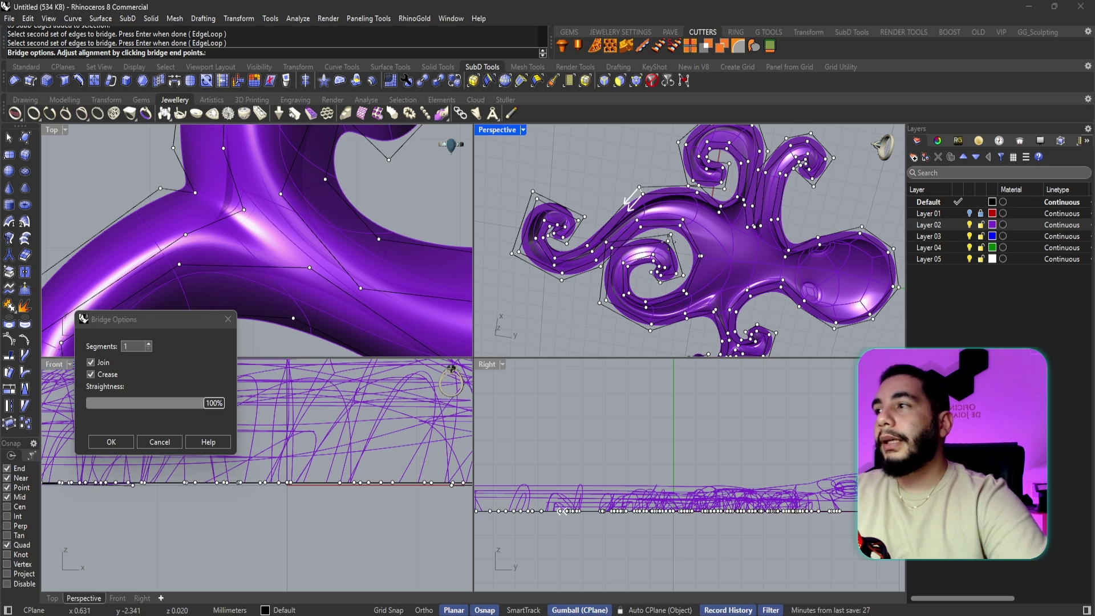
{"action": "scroll", "coordinate": [650, 211], "scroll_direction": "up", "scroll_amount": 5}
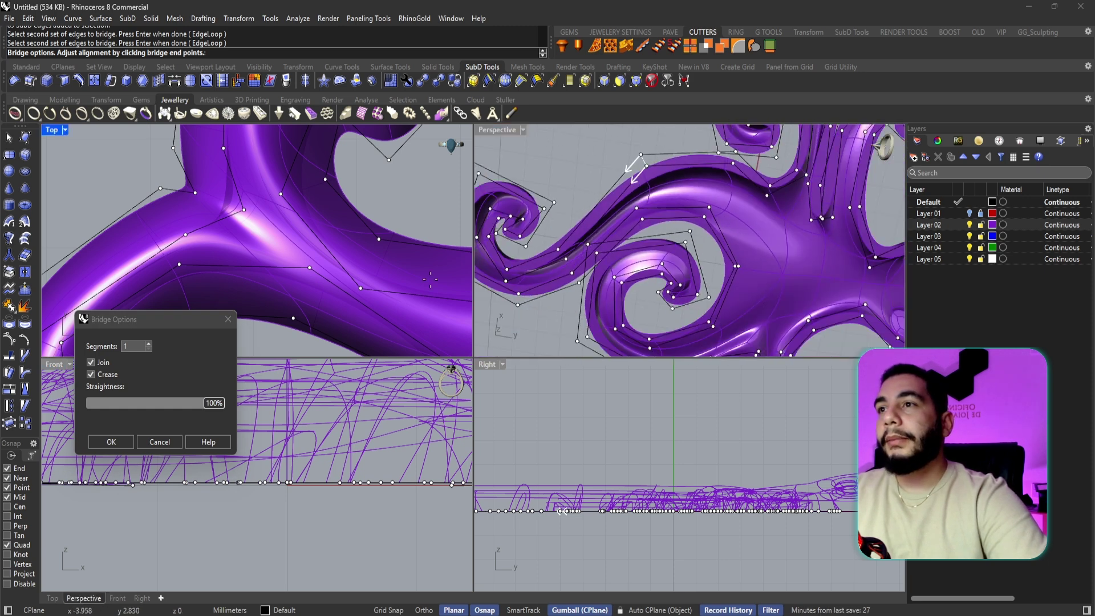
{"action": "left_click", "coordinate": [111, 442]}
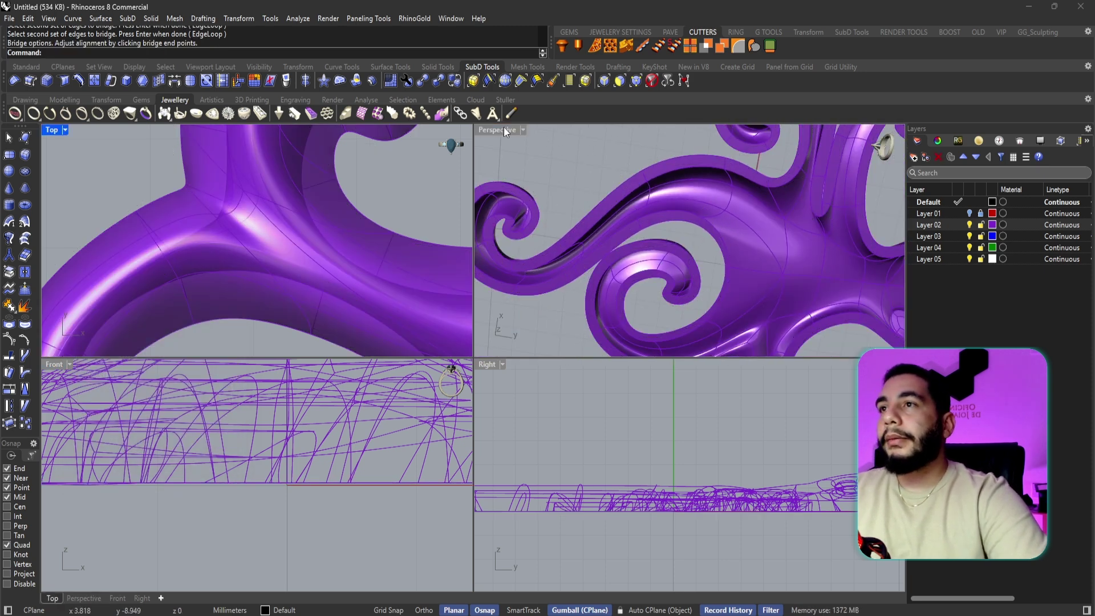
- Set the Perspective viewport to Rendered display, maximize it and inspect the bridged rim on the octopus's underside
{"action": "left_click", "coordinate": [523, 131]}
{"action": "left_click", "coordinate": [559, 193]}
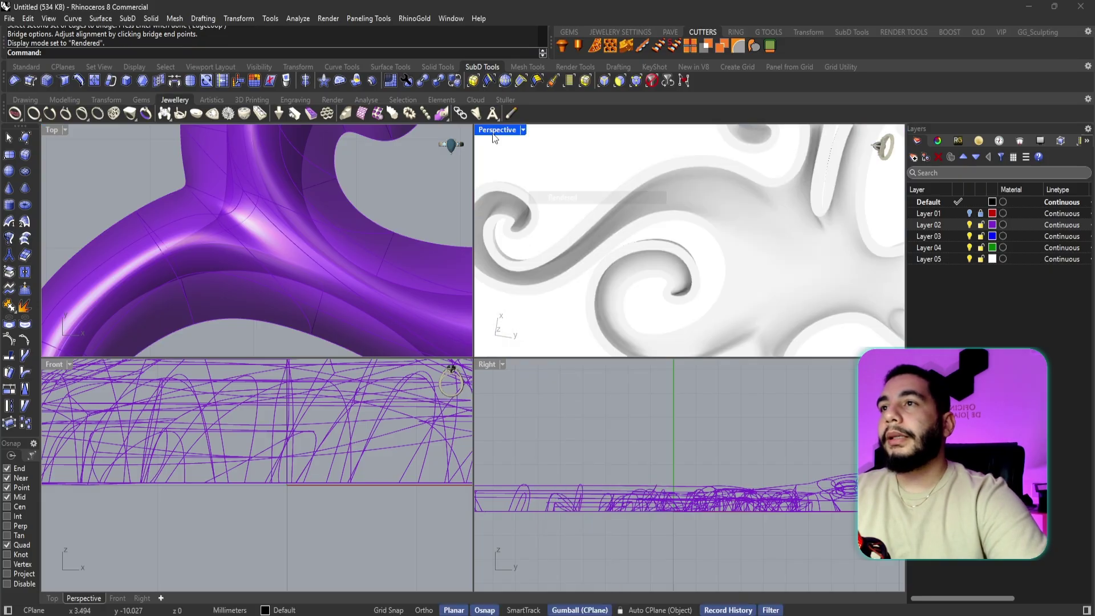
{"action": "double_click", "coordinate": [493, 134]}
{"action": "scroll", "coordinate": [586, 233], "scroll_direction": "down", "scroll_amount": 5}
{"action": "right_click_drag", "start_coordinate": [586, 235], "coordinate": [591, 208]}
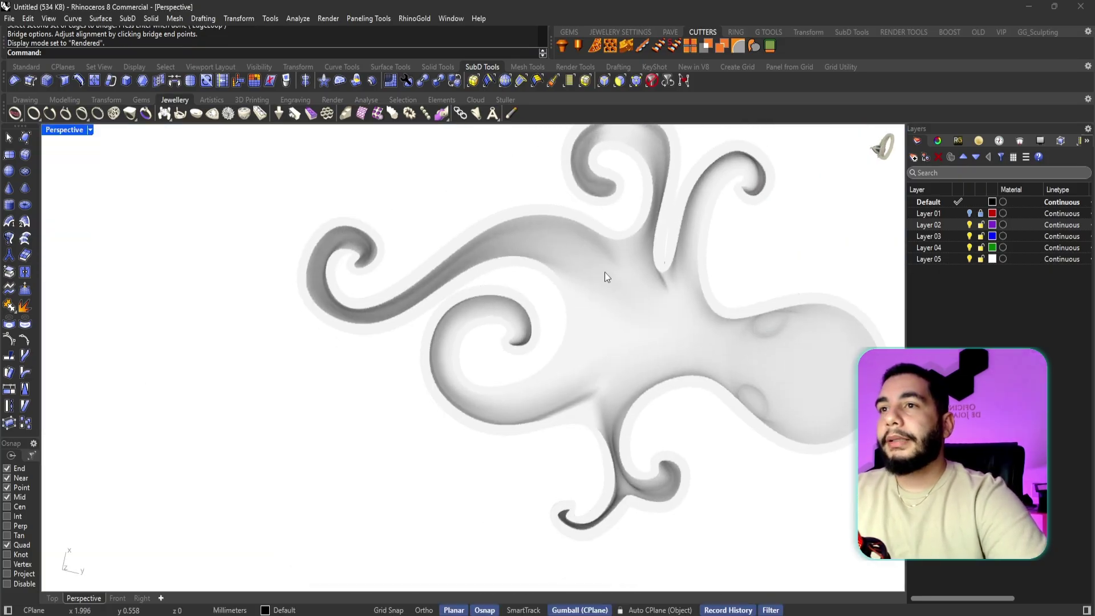
{"action": "mouse_move", "coordinate": [605, 276]}
{"action": "right_mouse_down"}
{"action": "mouse_move", "coordinate": [619, 235]}
{"action": "mouse_move", "coordinate": [618, 268]}
{"action": "right_mouse_up"}
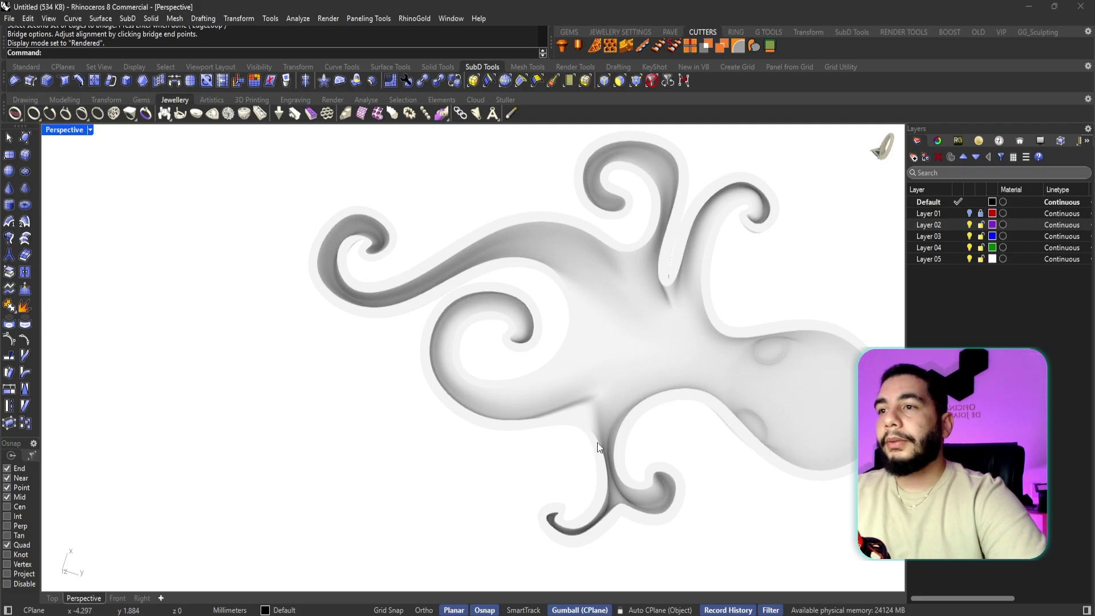
- Select the whole loop of bridged rim faces on the underside and extrude it straight down in the Front view
{"action": "scroll", "coordinate": [619, 432], "scroll_direction": "up", "scroll_amount": 2}
{"action": "left_click", "coordinate": [629, 422], "text": "ctrl+shift"}
{"action": "scroll", "coordinate": [658, 403], "scroll_direction": "up", "scroll_amount": 4}
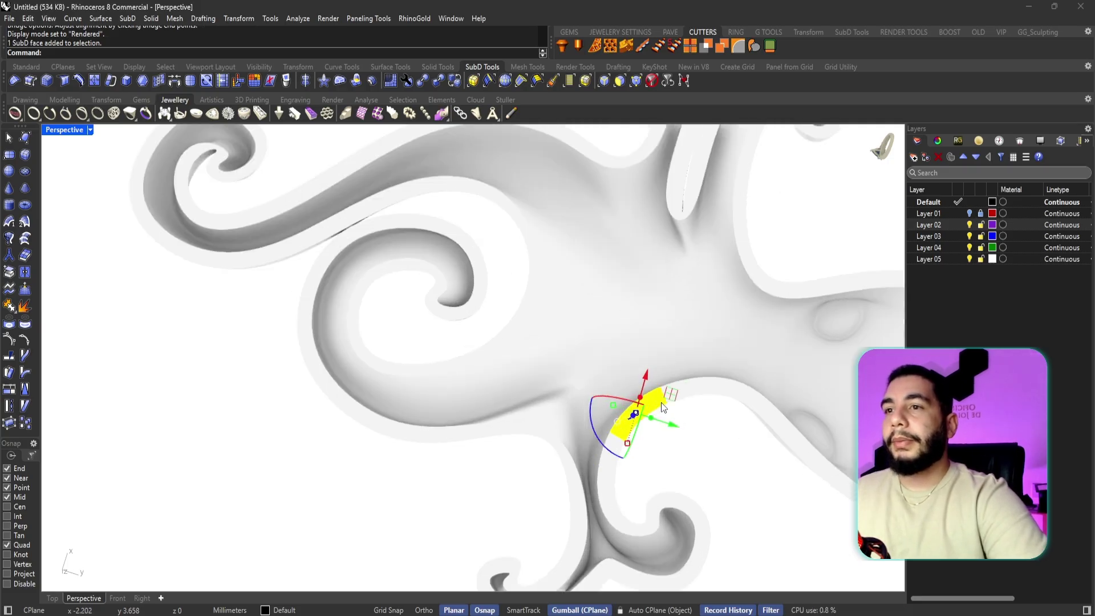
{"action": "left_click", "coordinate": [680, 395], "text": "ctrl+shift"}
{"action": "double_click", "coordinate": [681, 398], "text": "ctrl+shift"}
{"action": "scroll", "coordinate": [682, 398], "scroll_direction": "down", "scroll_amount": 5}
{"action": "right_click_drag", "start_coordinate": [605, 345], "coordinate": [562, 465]}
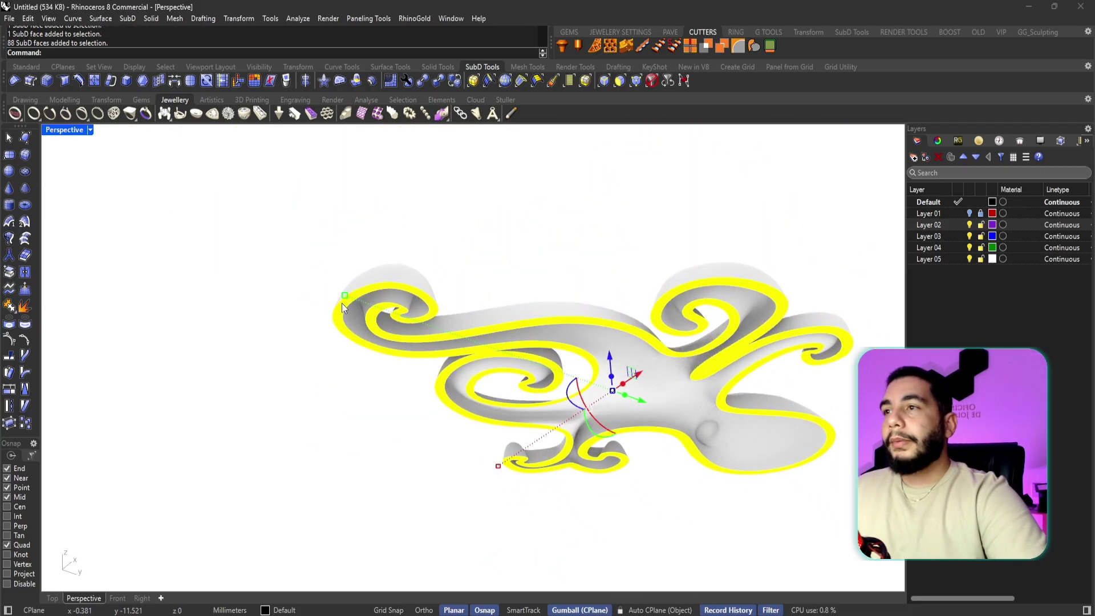
{"action": "double_click", "coordinate": [67, 131]}
{"action": "left_click", "coordinate": [289, 433]}
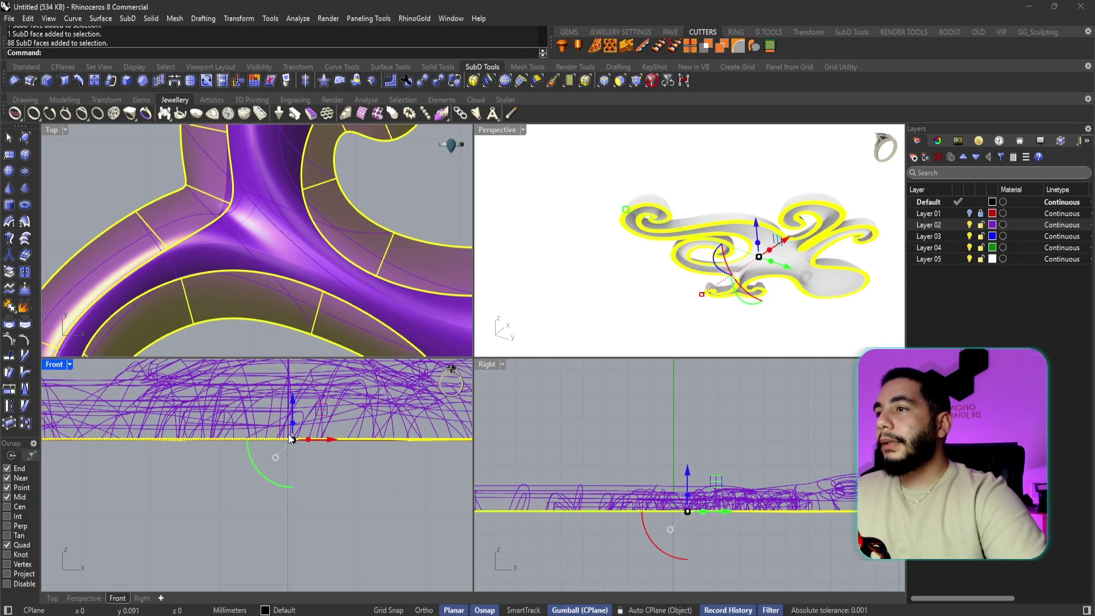
{"action": "left_click_drag", "start_coordinate": [297, 443], "coordinate": [299, 482]}
{"action": "left_click", "coordinate": [430, 193]}
- Examine the hollowed octopus in the rendered Perspective view from its underside and from the front
{"action": "scroll", "coordinate": [712, 268], "scroll_direction": "down", "scroll_amount": 2}
{"action": "right_click_drag", "start_coordinate": [712, 268], "coordinate": [832, 244]}
{"action": "scroll", "coordinate": [831, 245], "scroll_direction": "up", "scroll_amount": 3}
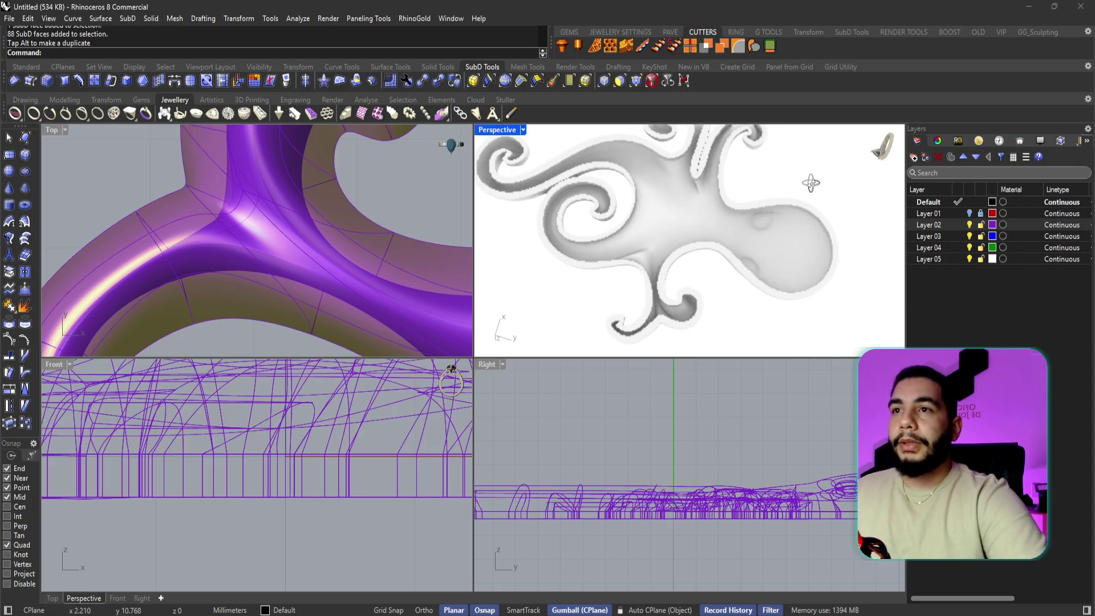
{"action": "scroll", "coordinate": [693, 186], "scroll_direction": "down", "scroll_amount": 2}
{"action": "right_click_drag", "start_coordinate": [693, 186], "coordinate": [715, 267]}
{"action": "scroll", "coordinate": [715, 267], "scroll_direction": "down", "scroll_amount": 2}
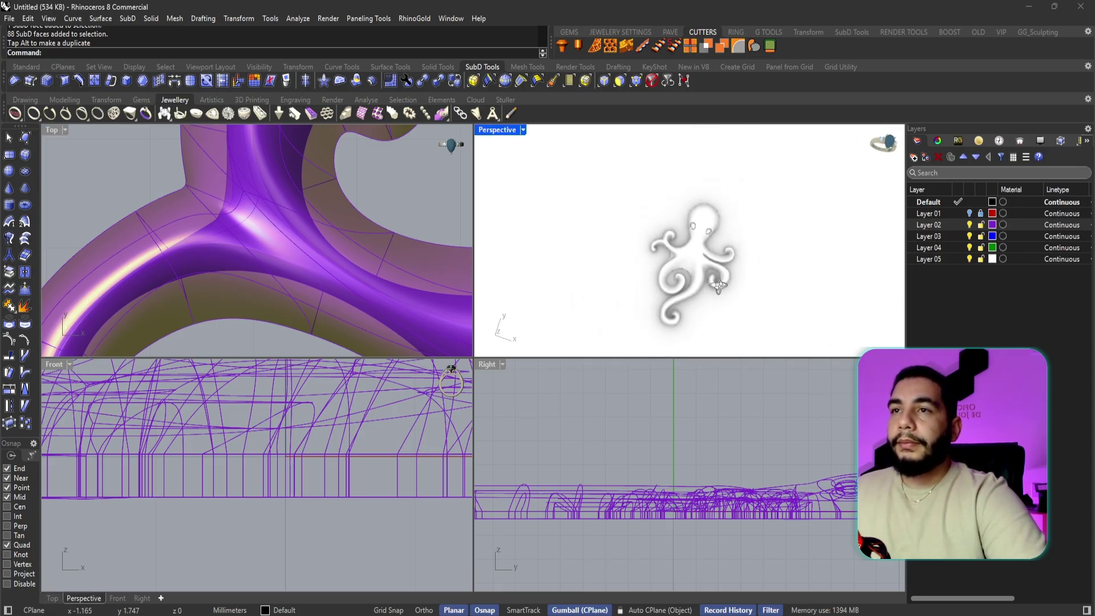
{"action": "scroll", "coordinate": [720, 271], "scroll_direction": "up", "scroll_amount": 2}
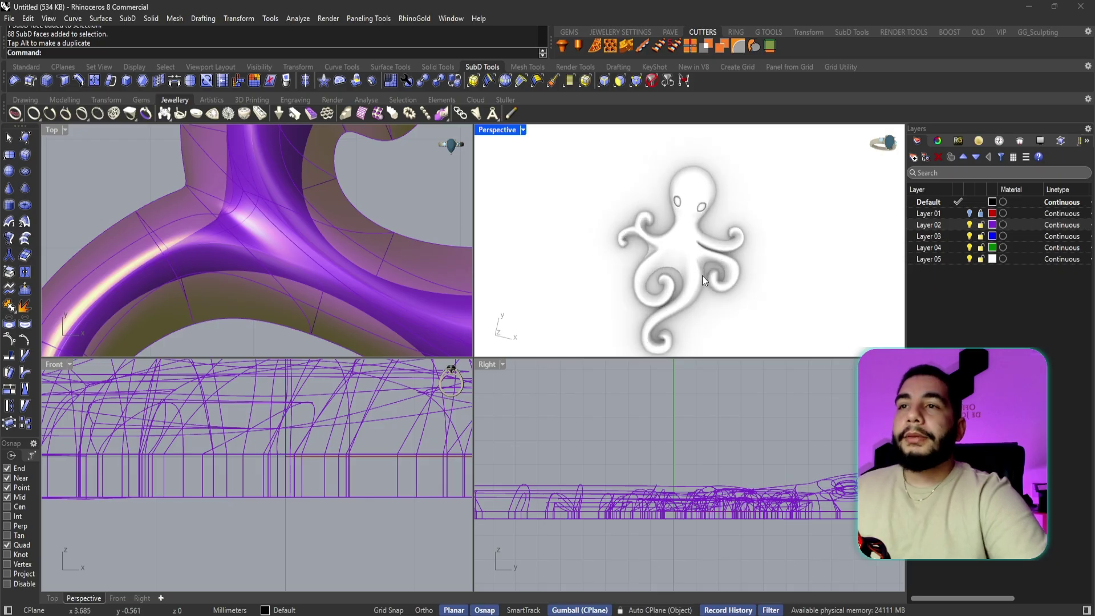